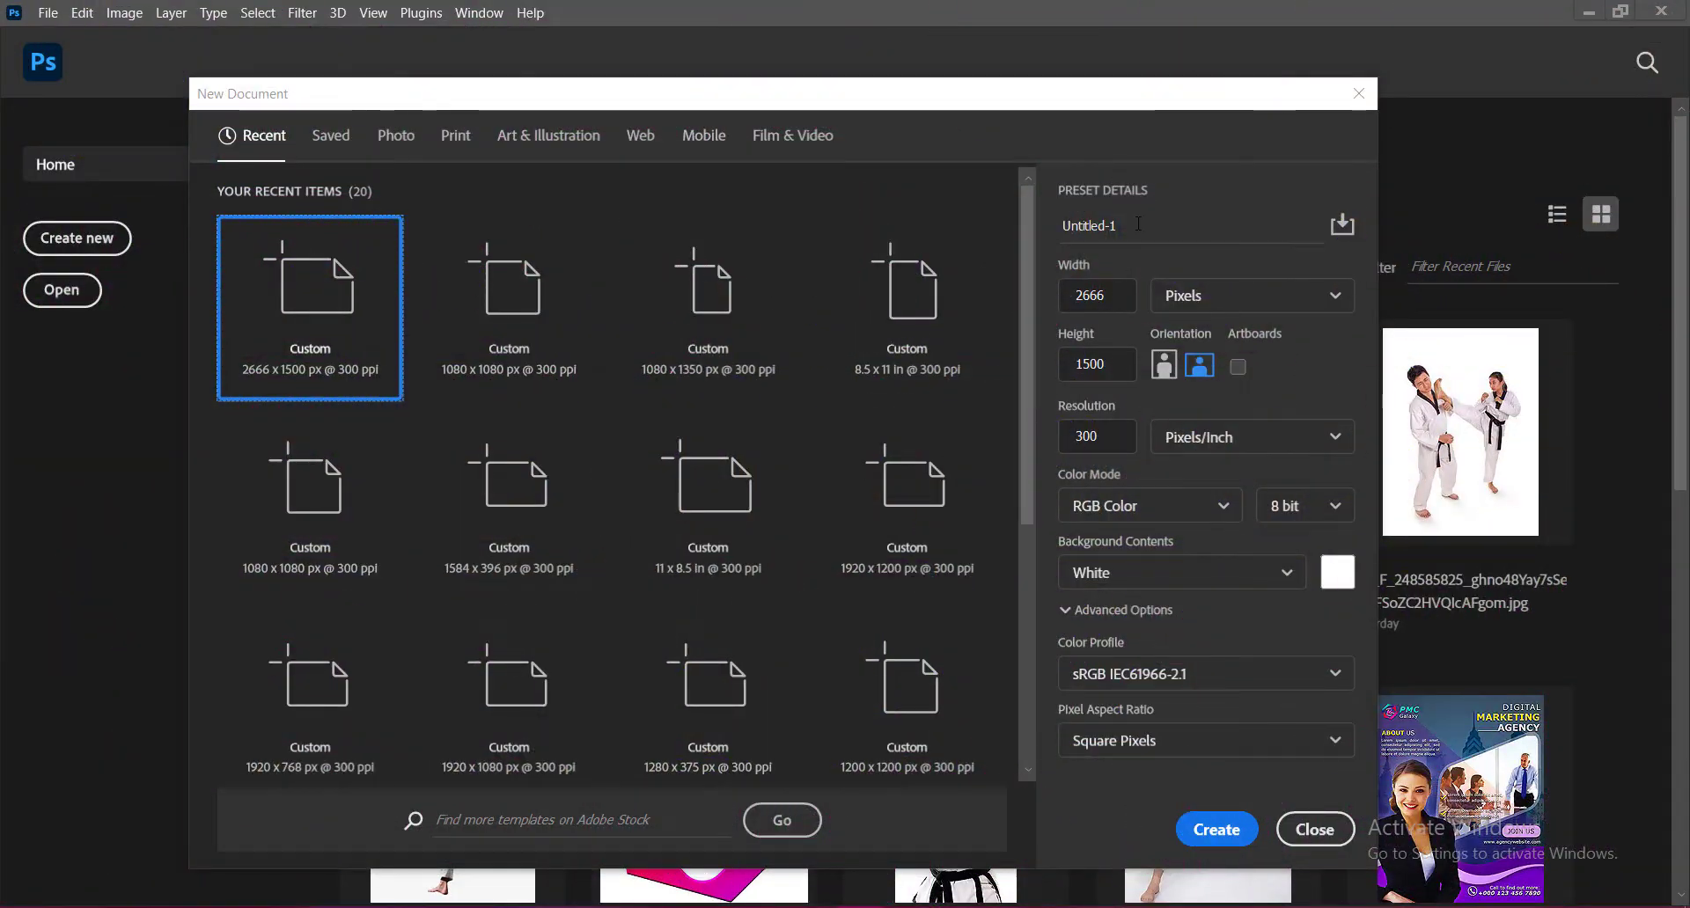
- Name the preset 'Professional Behance Banner Design' and size it 3200 × 410 pixels
left_click_drag(1125, 223, 1053, 240)
type("P")
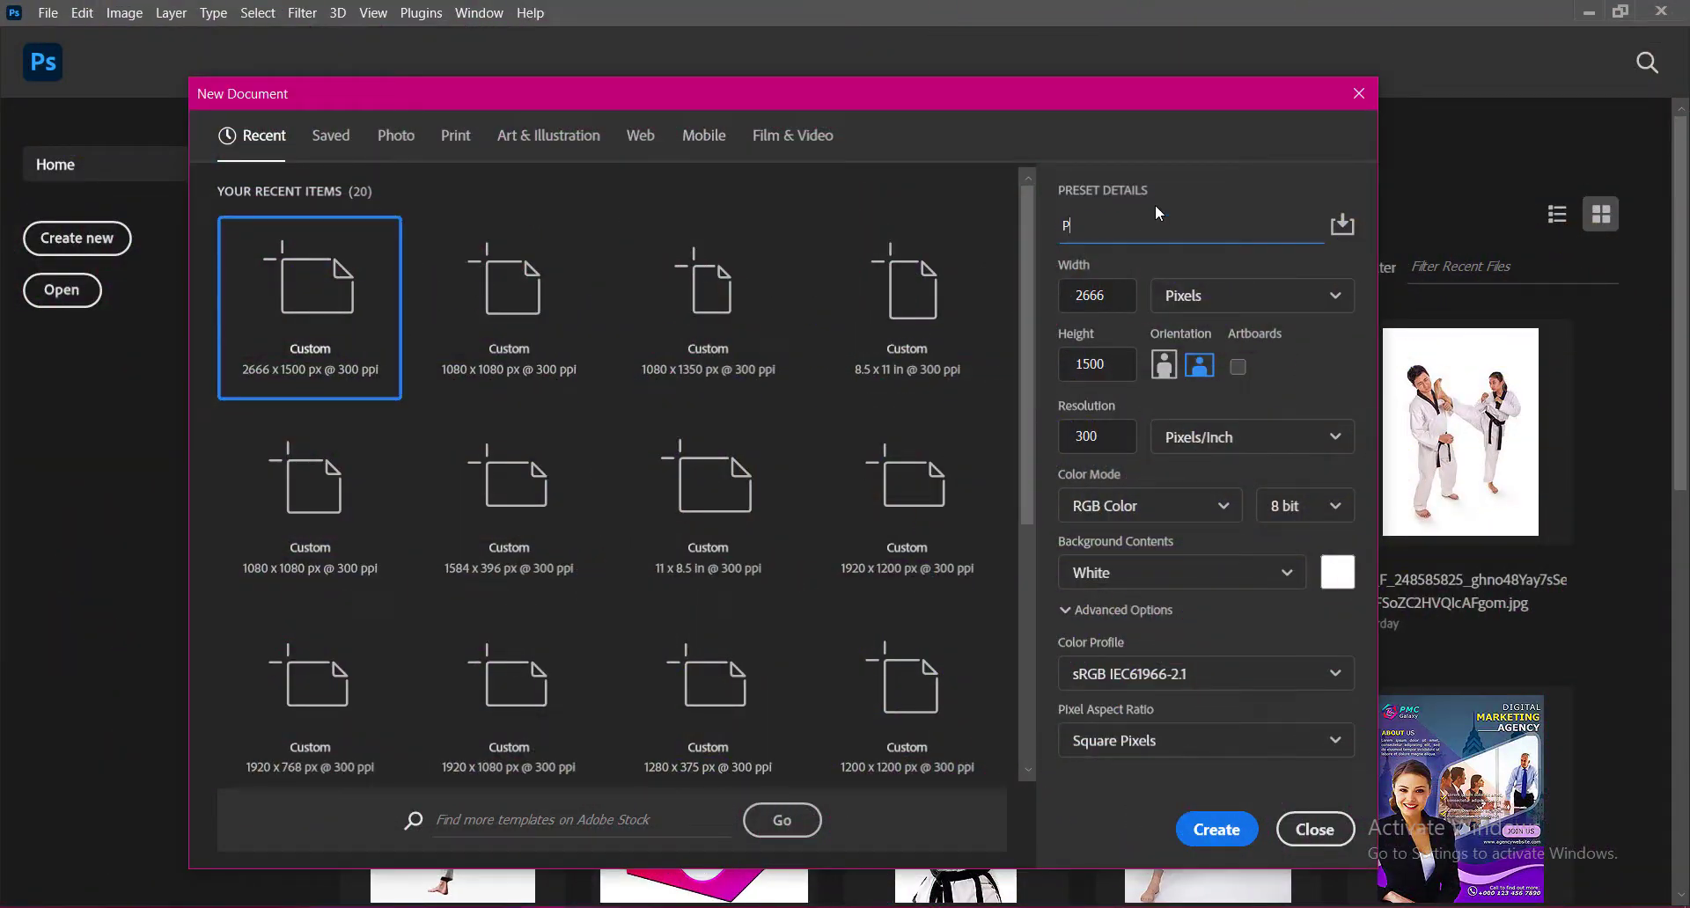
type("rofessional ")
type("Beha")
type("nce Banner Design")
double_click(1123, 290)
type("32")
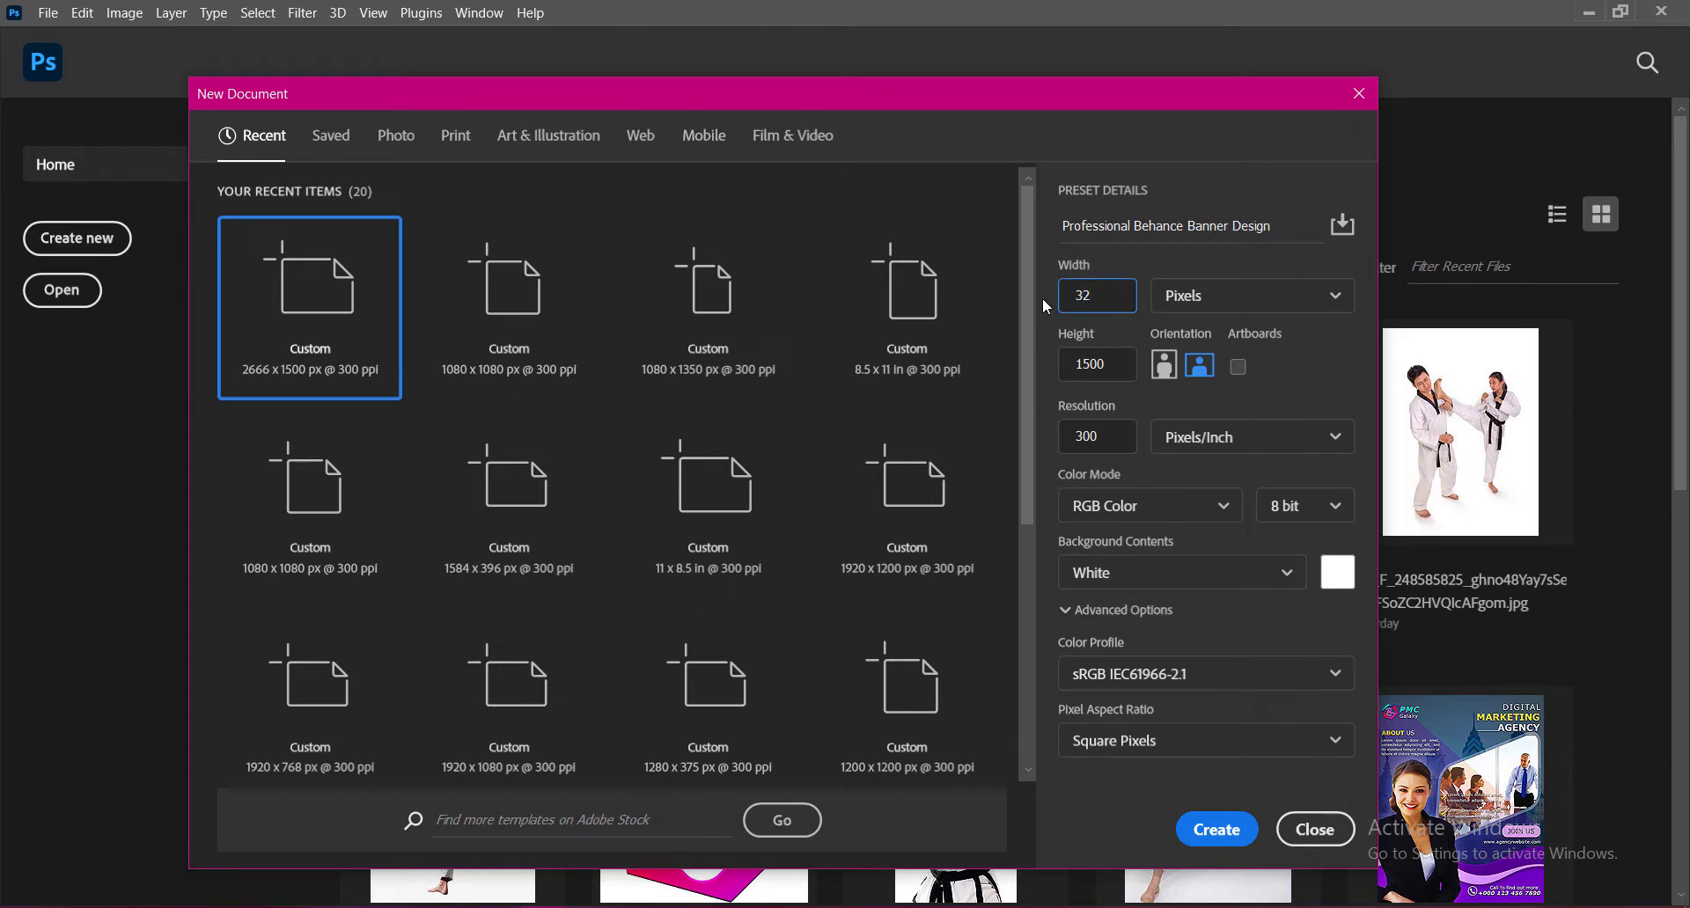
type("00")
double_click(1065, 357)
type("41")
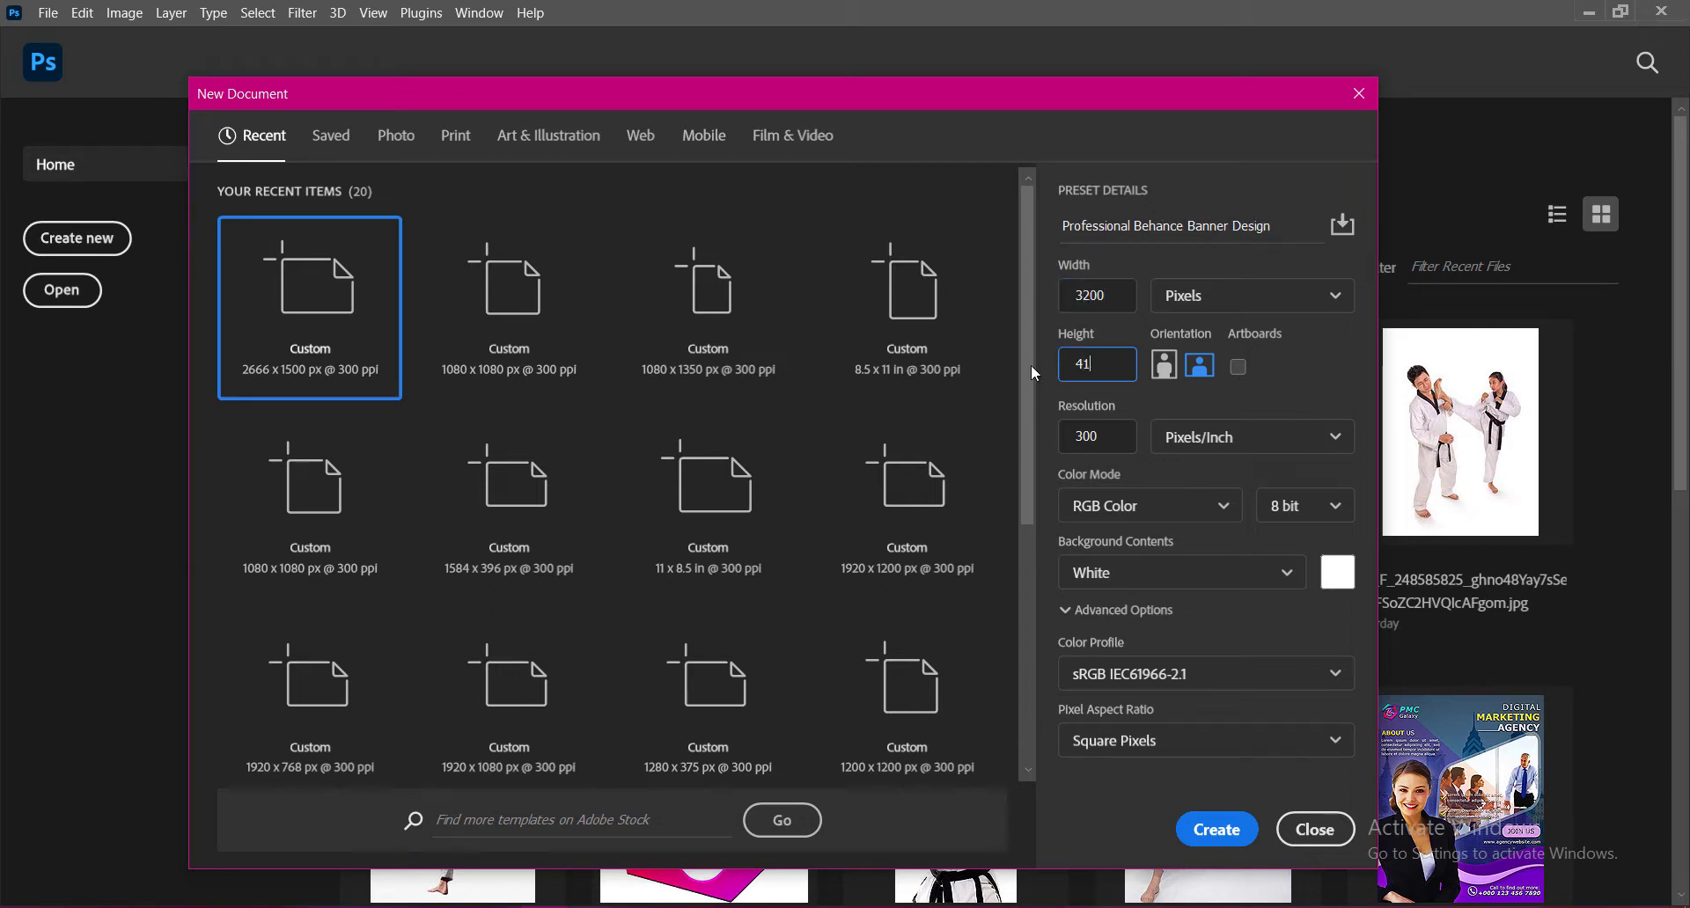
type("0")
key("Tab")
- Keep RGB Color mode and choose the Working RGB sRGB colour profile
left_click(1144, 506)
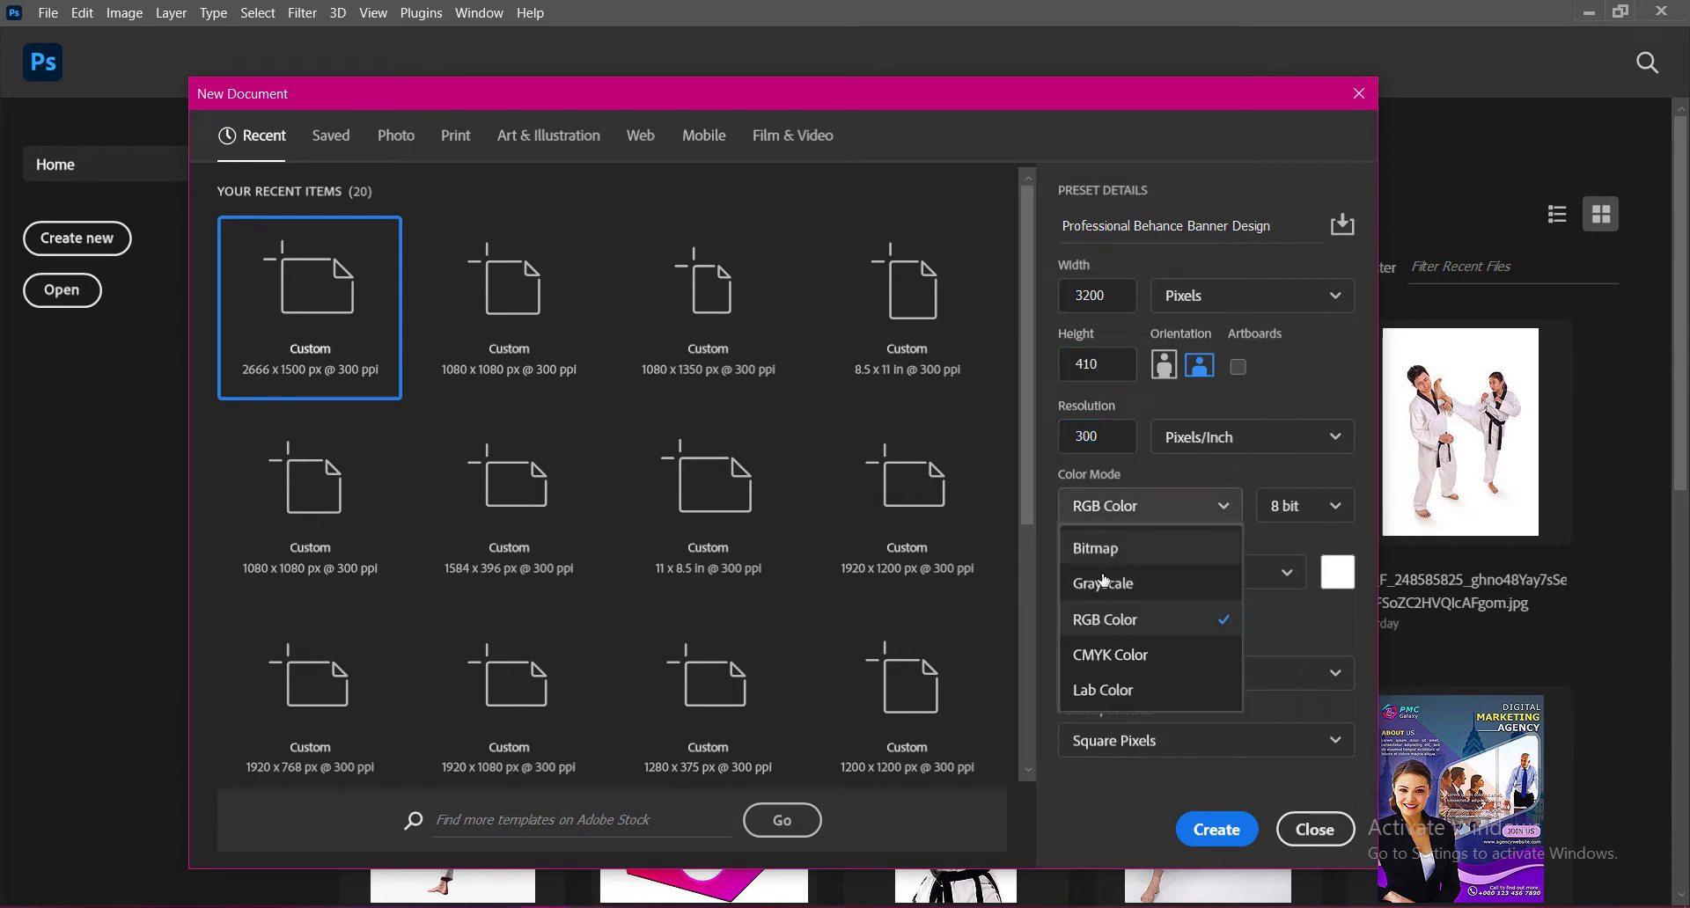
left_click(1103, 628)
left_click(1145, 673)
left_click(1144, 410)
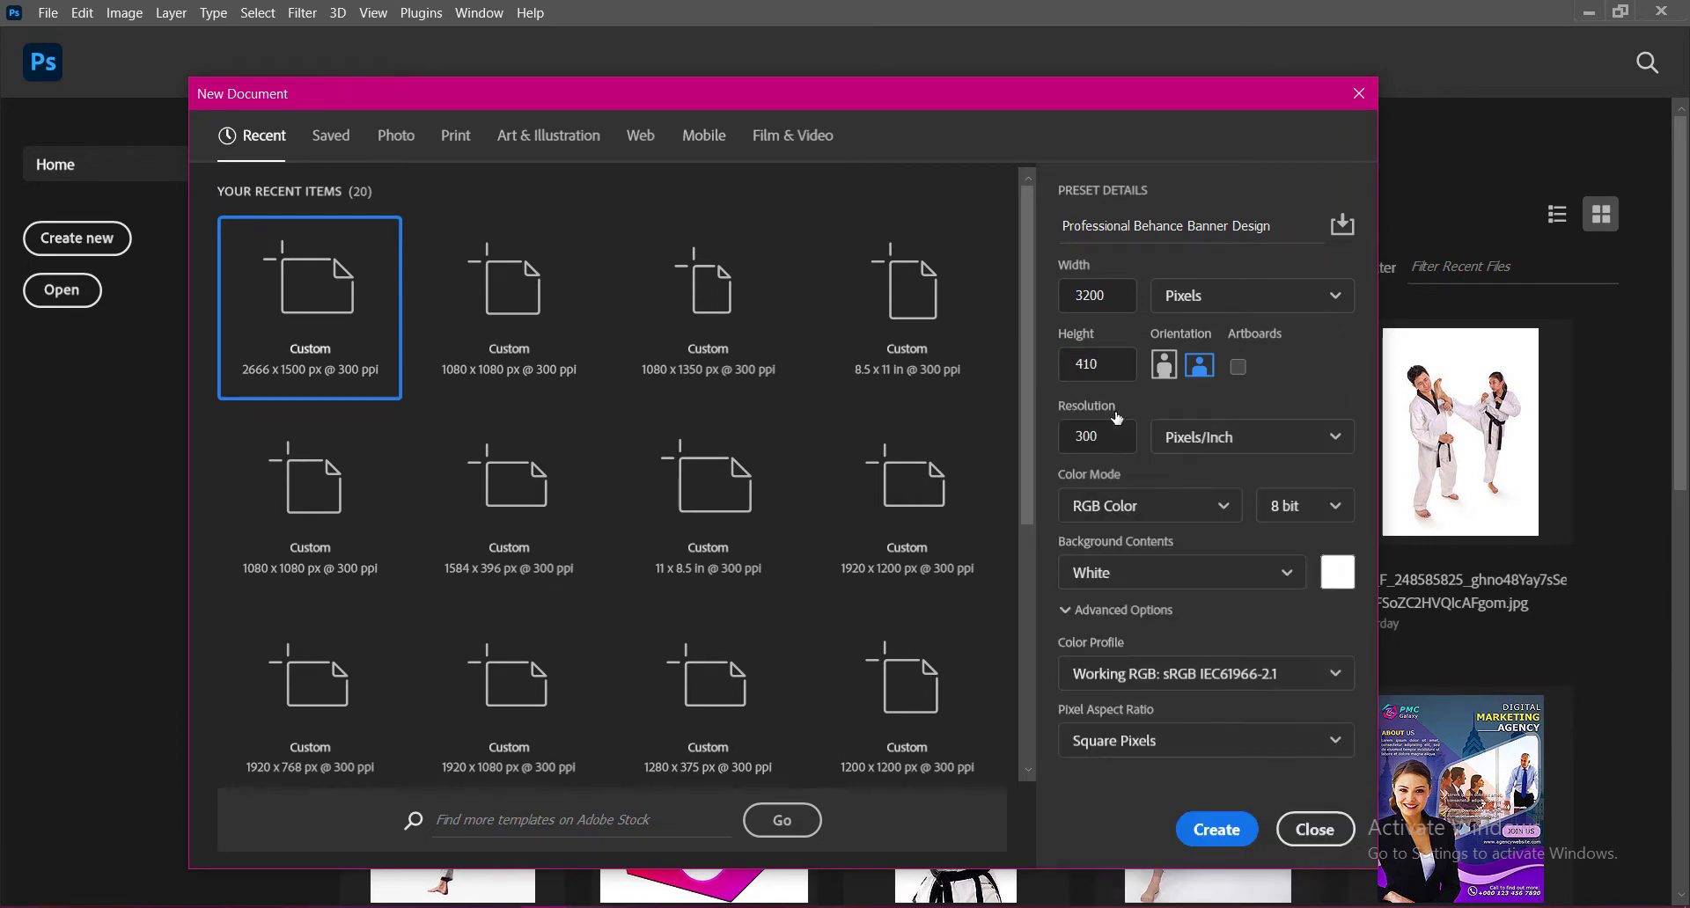
- Create the 3200 × 410 banner and cover it with a black Rectangle 1 shape layer
left_click(1218, 829)
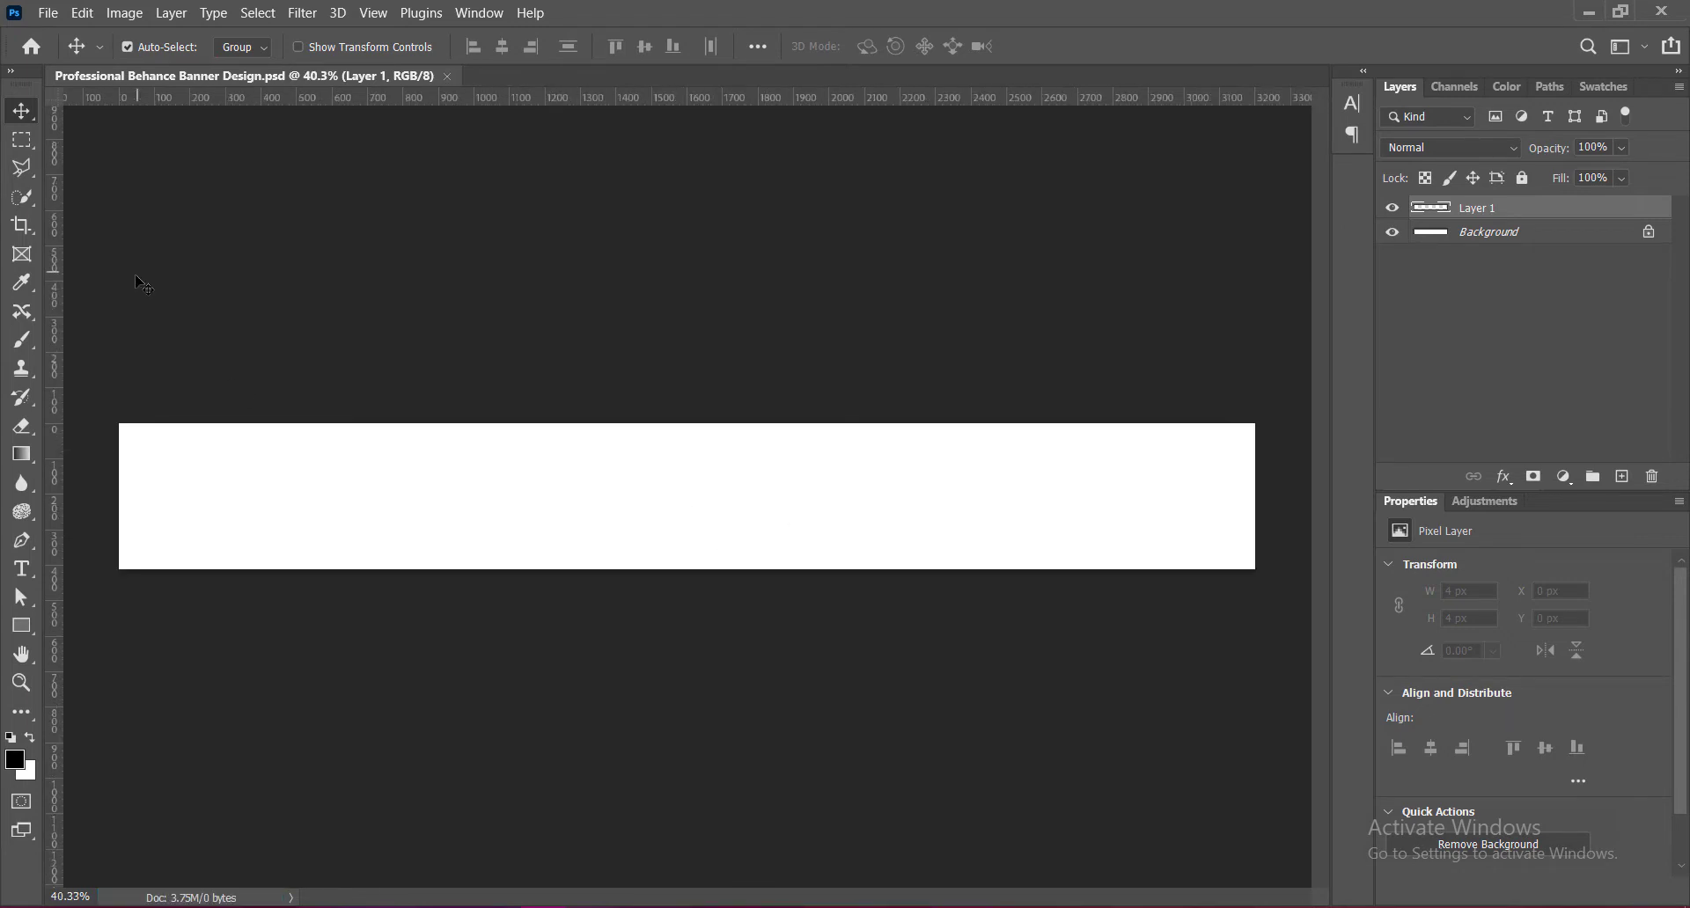
left_click(22, 625)
left_click(106, 614)
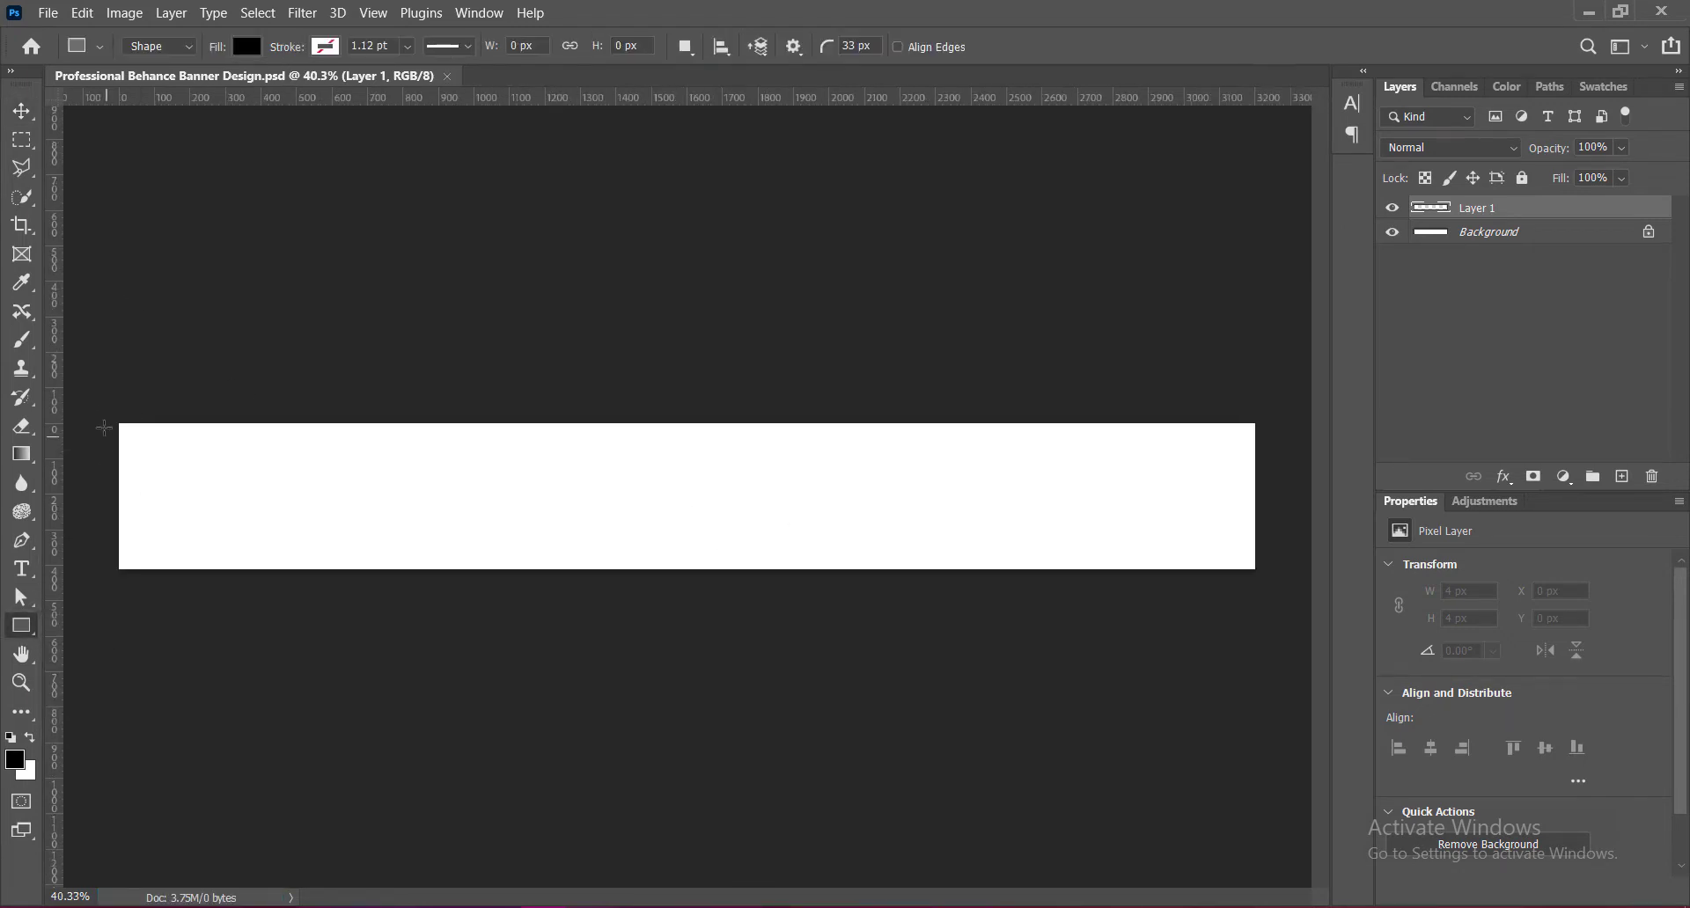
mouse_move(96, 396)
left_mouse_down()
mouse_move(213, 603)
mouse_move(1285, 599)
left_mouse_up()
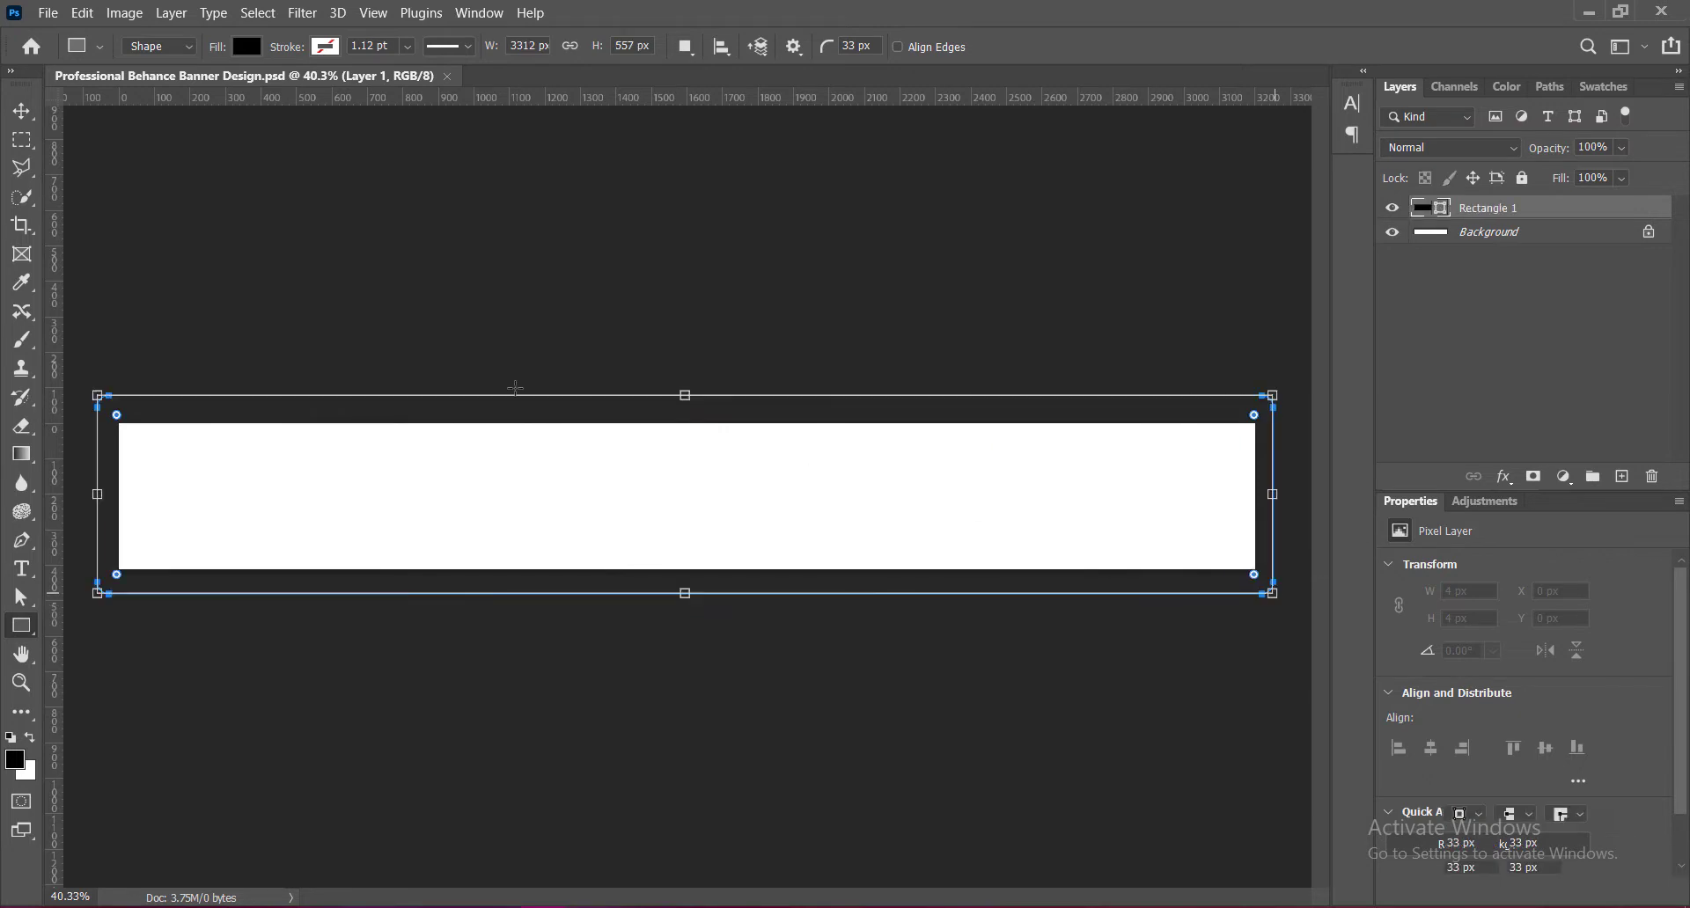
left_click(20, 113)
scroll(595, 494, "up", 1)
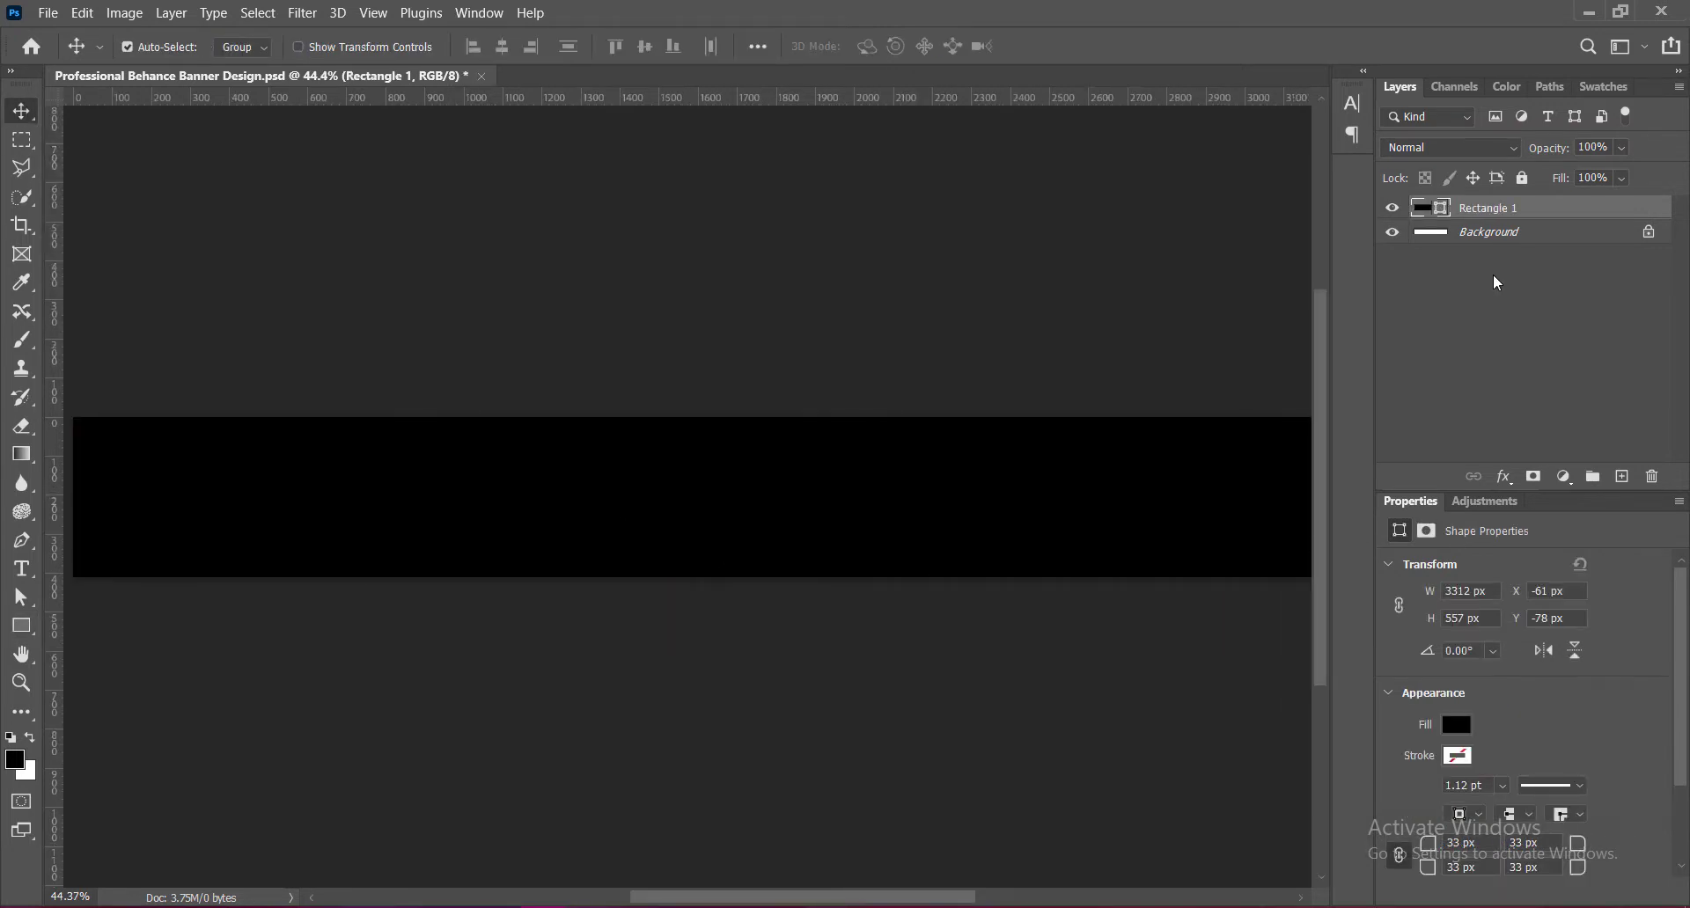
- Enable Gradient Overlay on Rectangle 1 and bring up the Purples gradient presets
double_click(1557, 207)
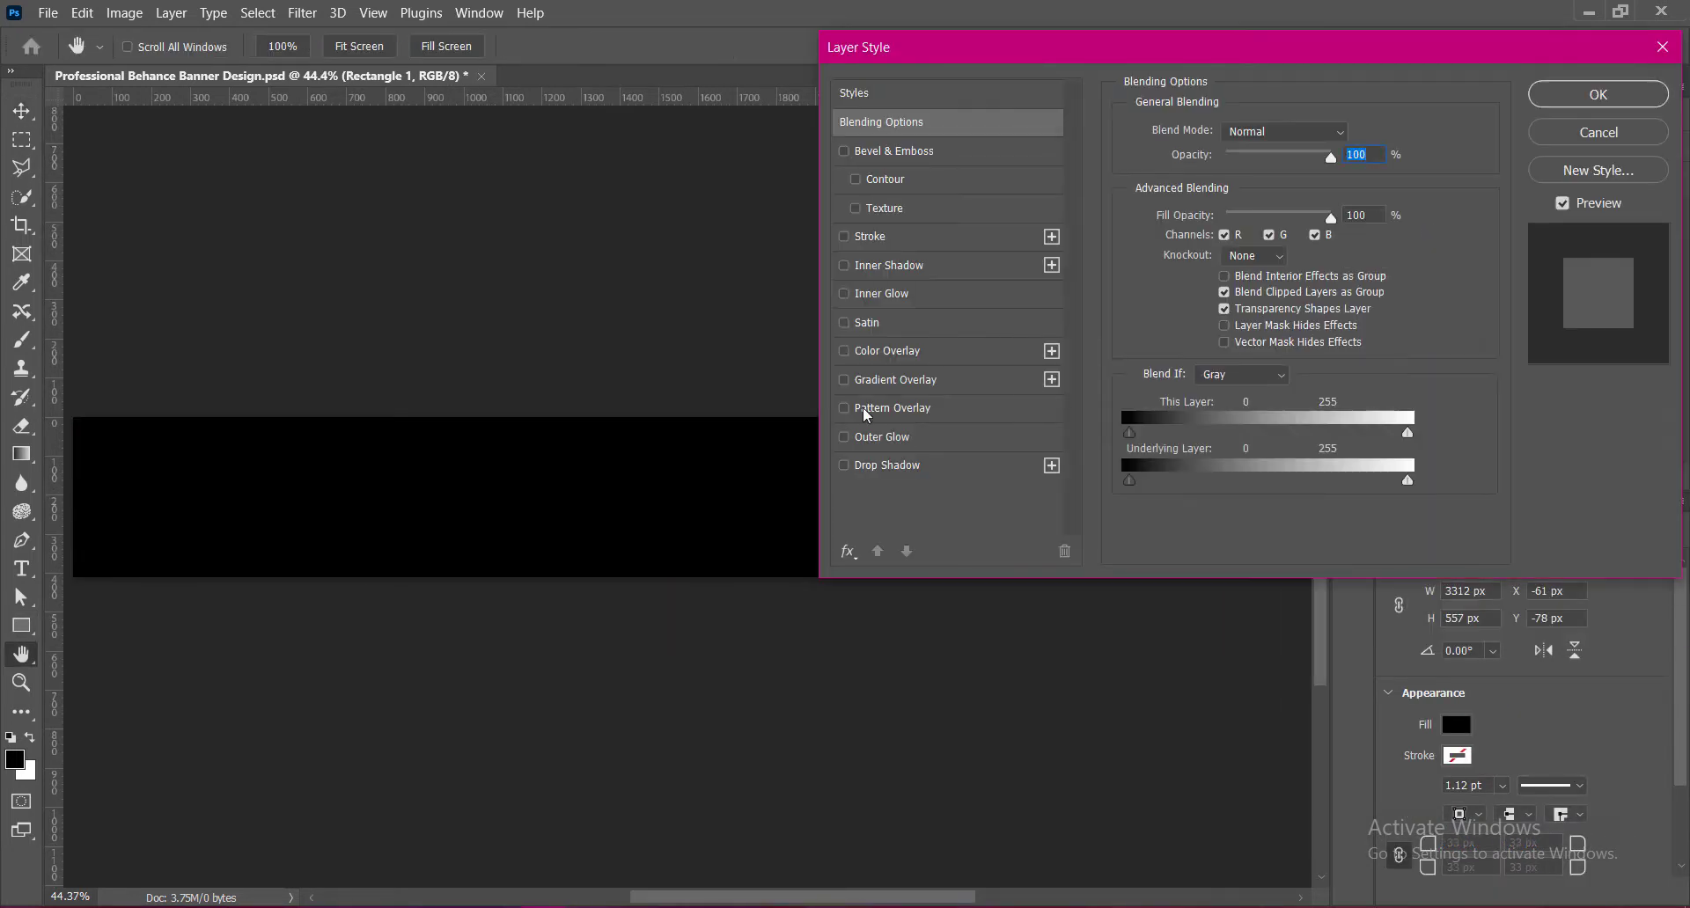
left_click(844, 379)
left_click(915, 380)
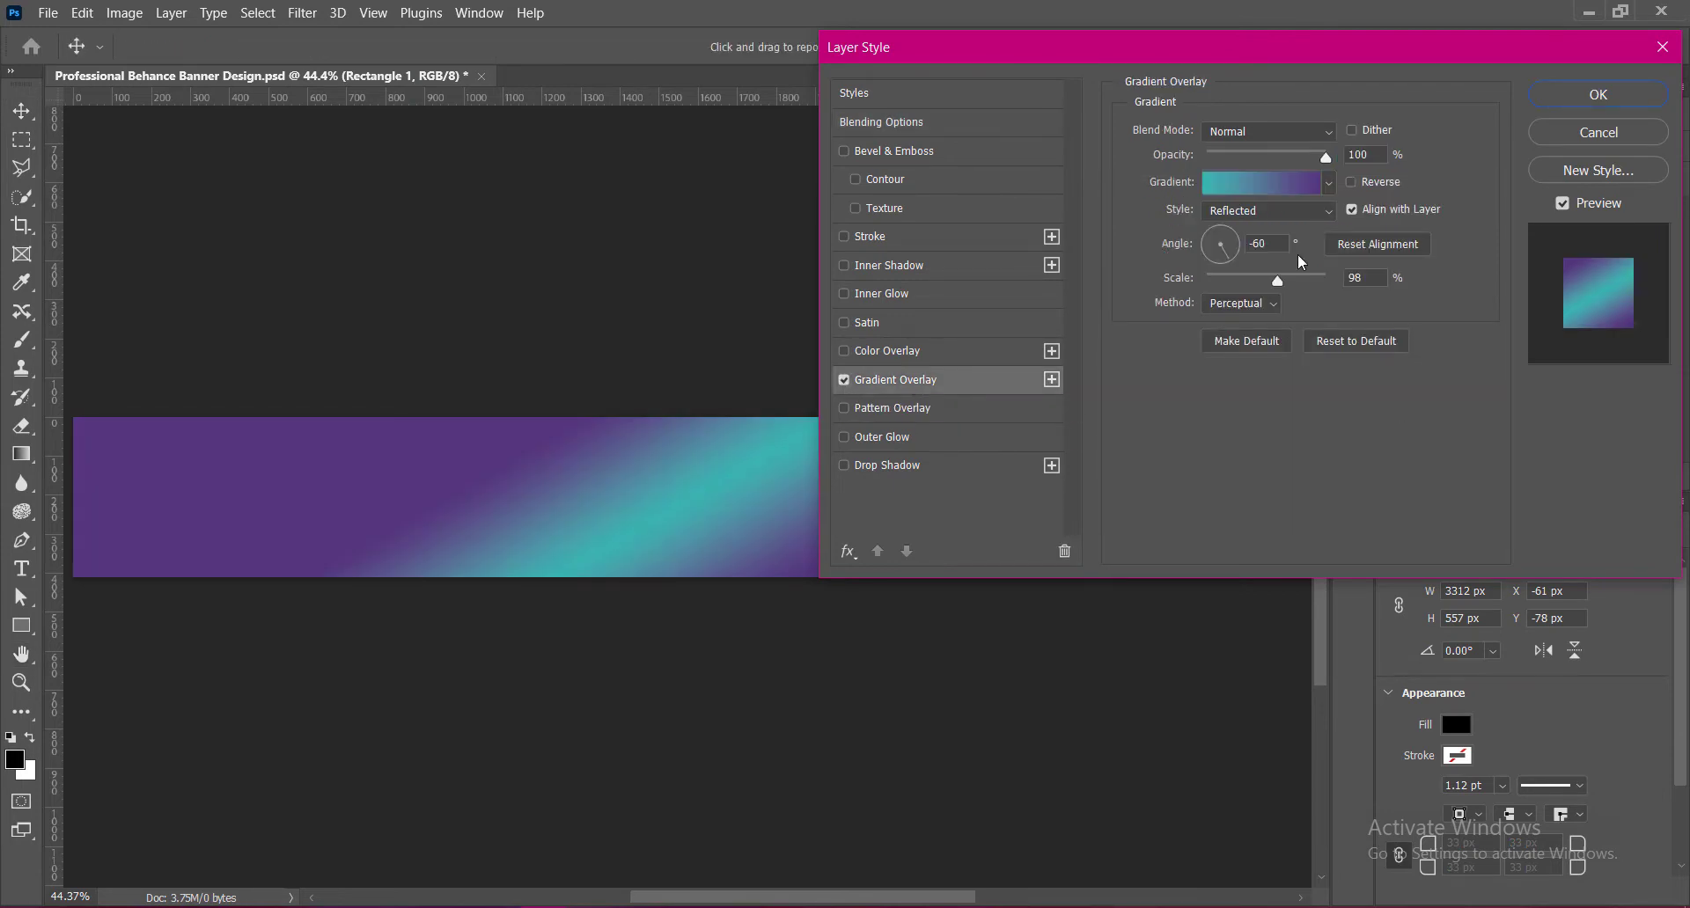
left_click(1329, 182)
scroll(1350, 251, "down", 1)
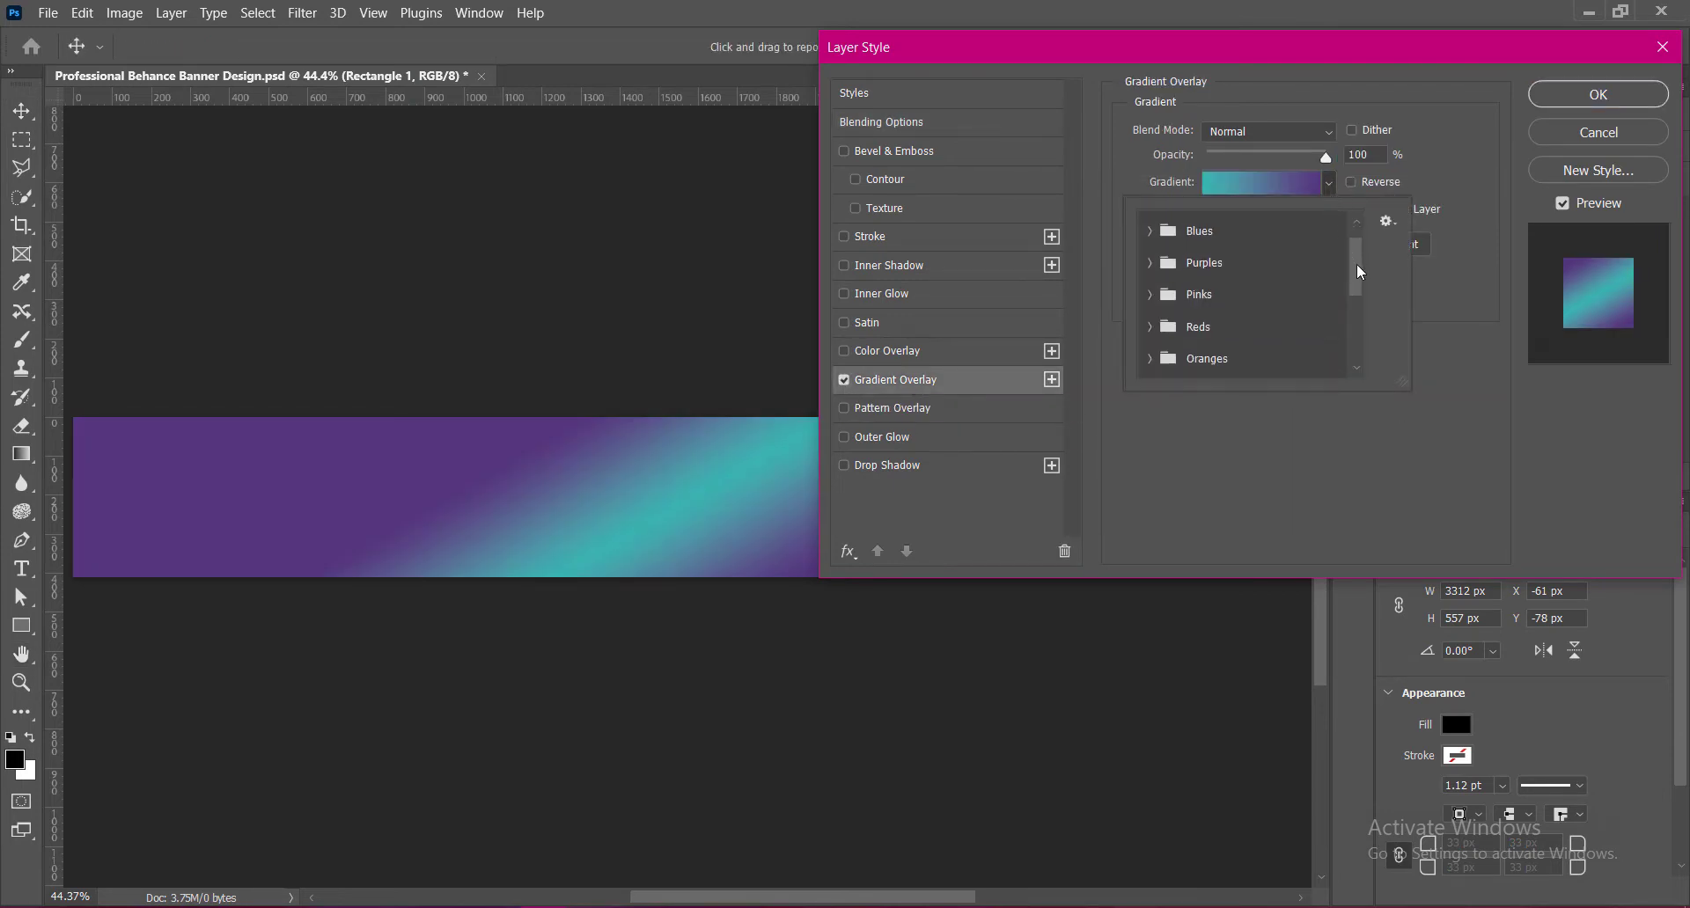
left_click(1171, 263)
- Preview several purple gradient presets on the banner, including Purple_19, Purple_17 and Purple_08
scroll(1250, 291, "down", 2)
left_click(1269, 303)
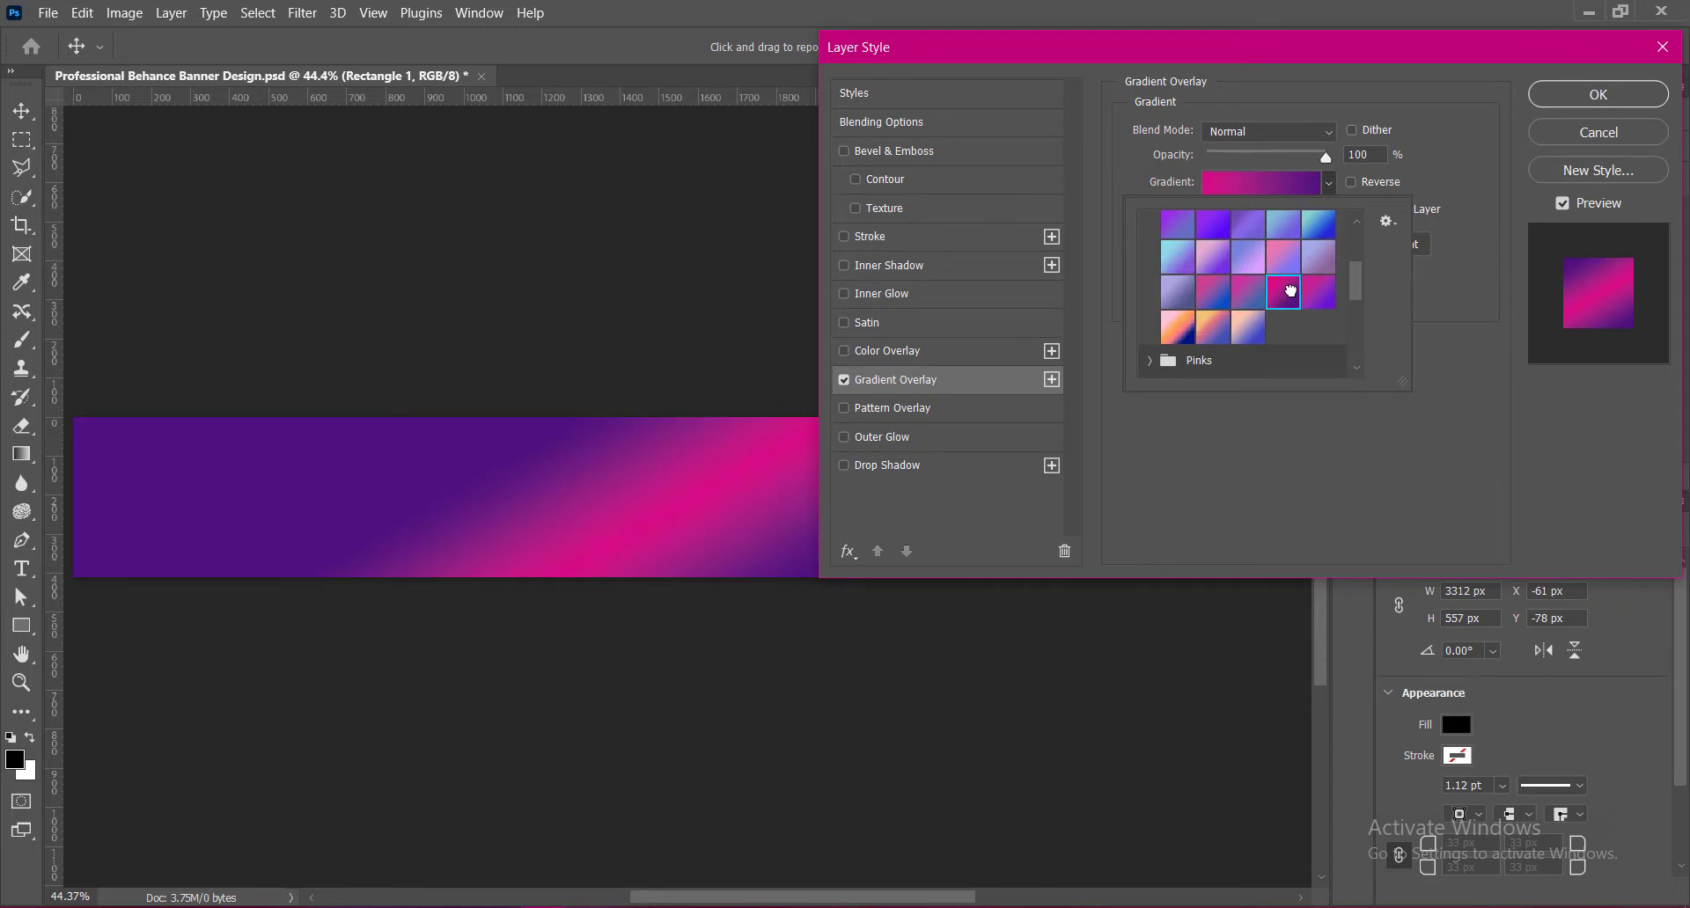
left_click(1175, 331)
left_click(1247, 327)
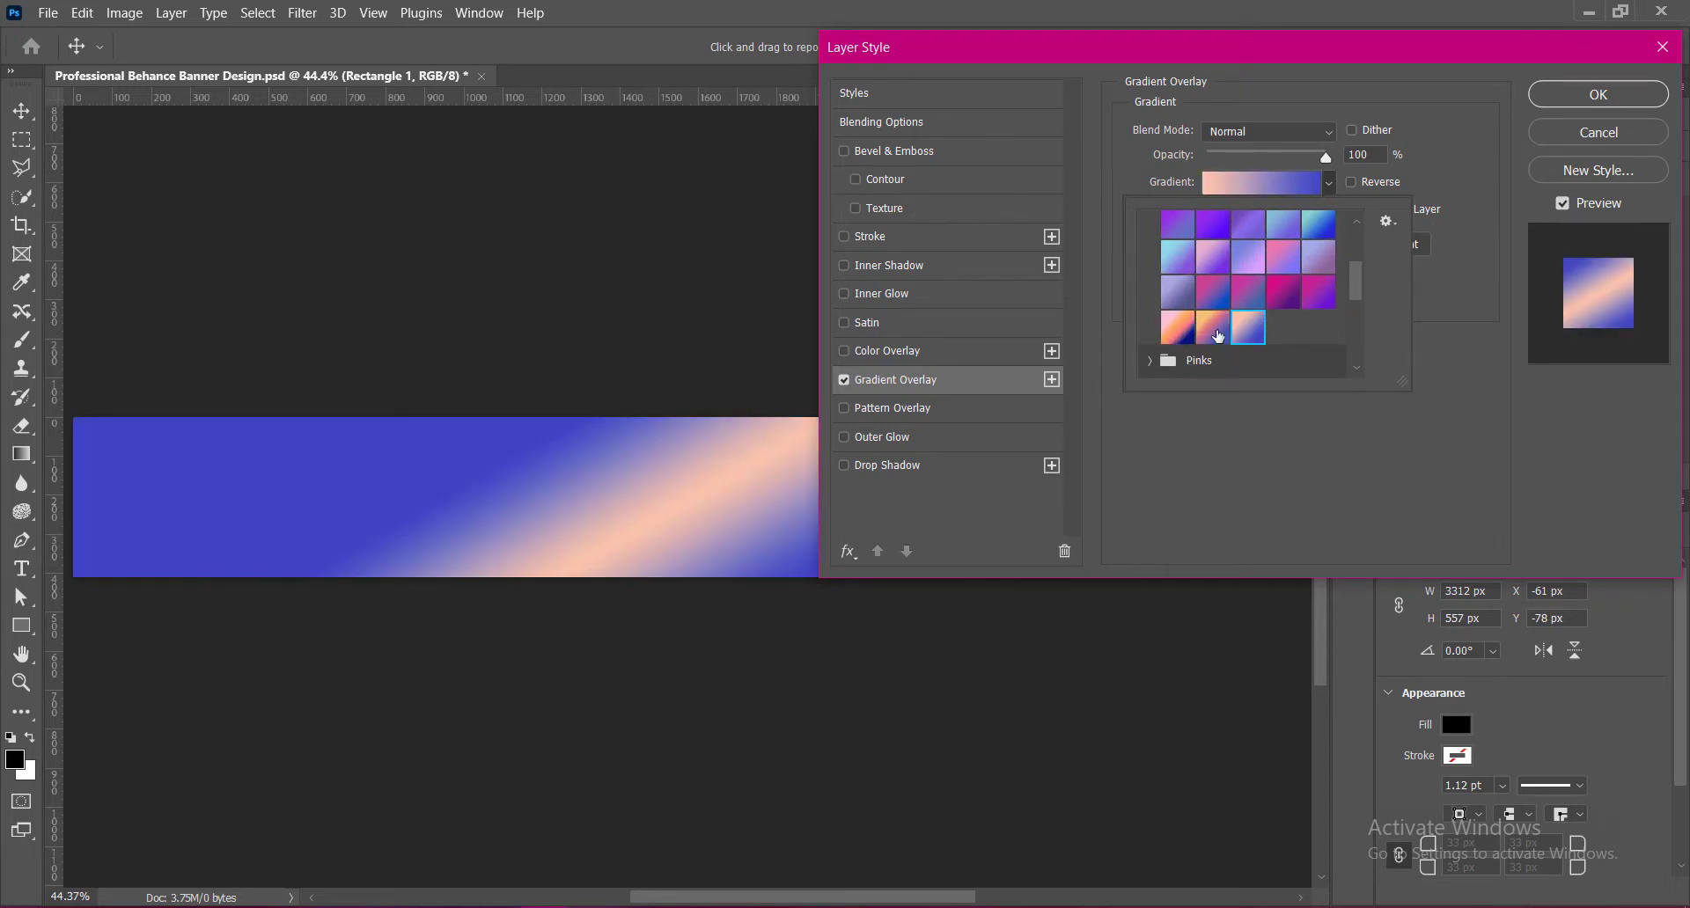
left_click(1212, 326)
left_click(1318, 291)
left_click(1217, 265)
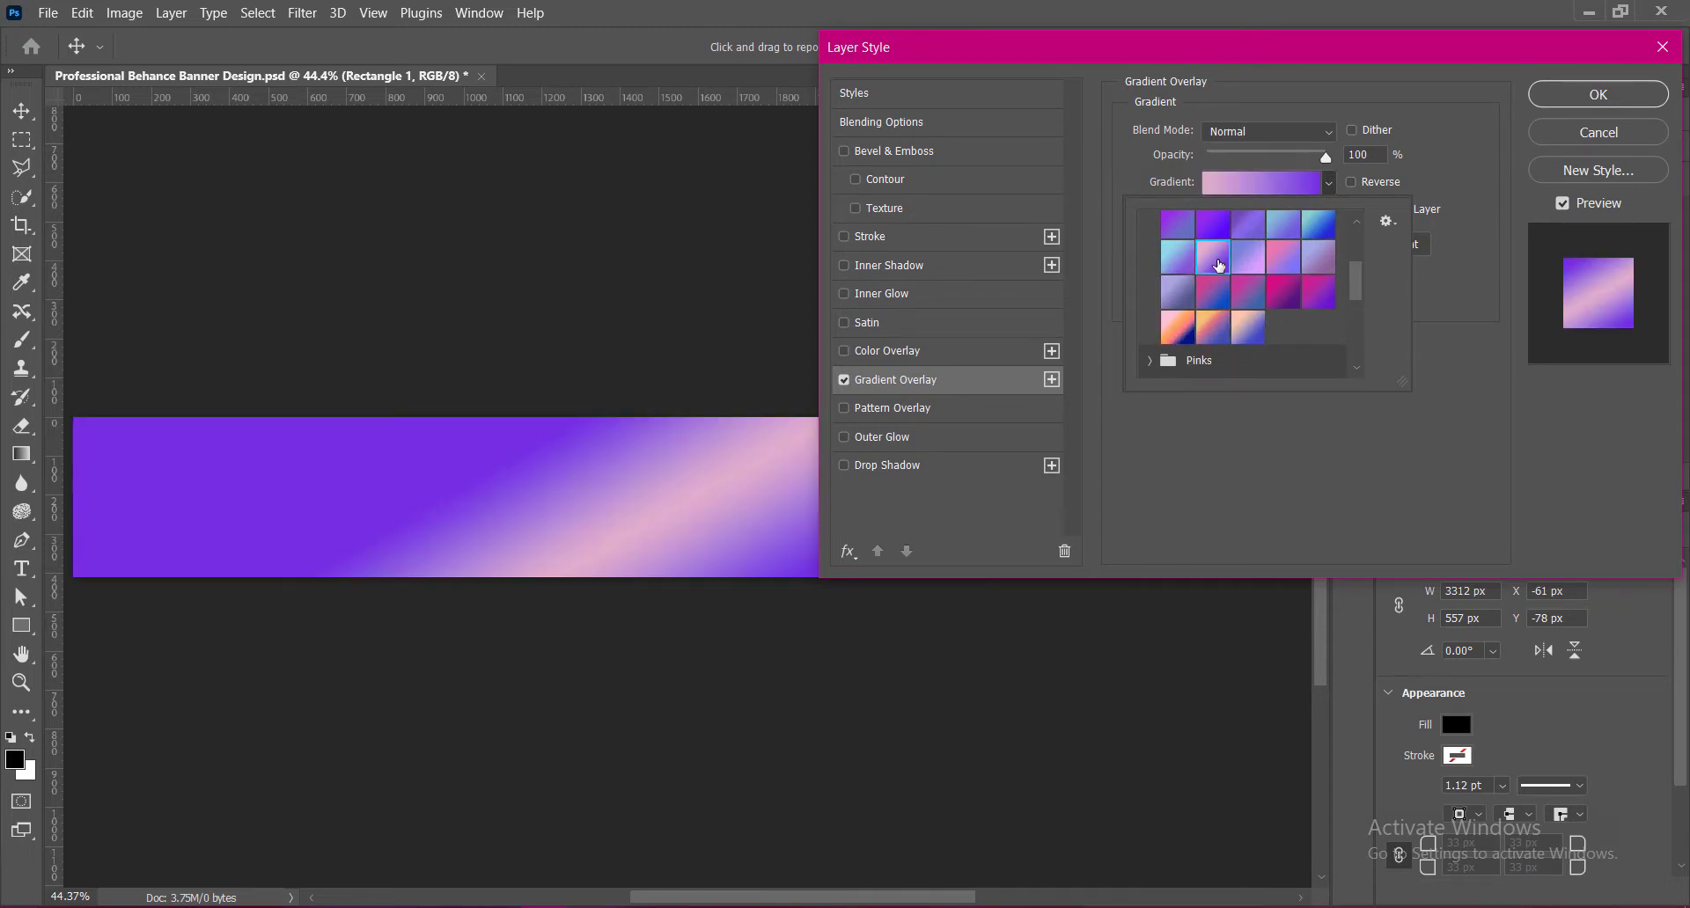
left_click_drag(1356, 294, 1355, 281)
left_click(1212, 271)
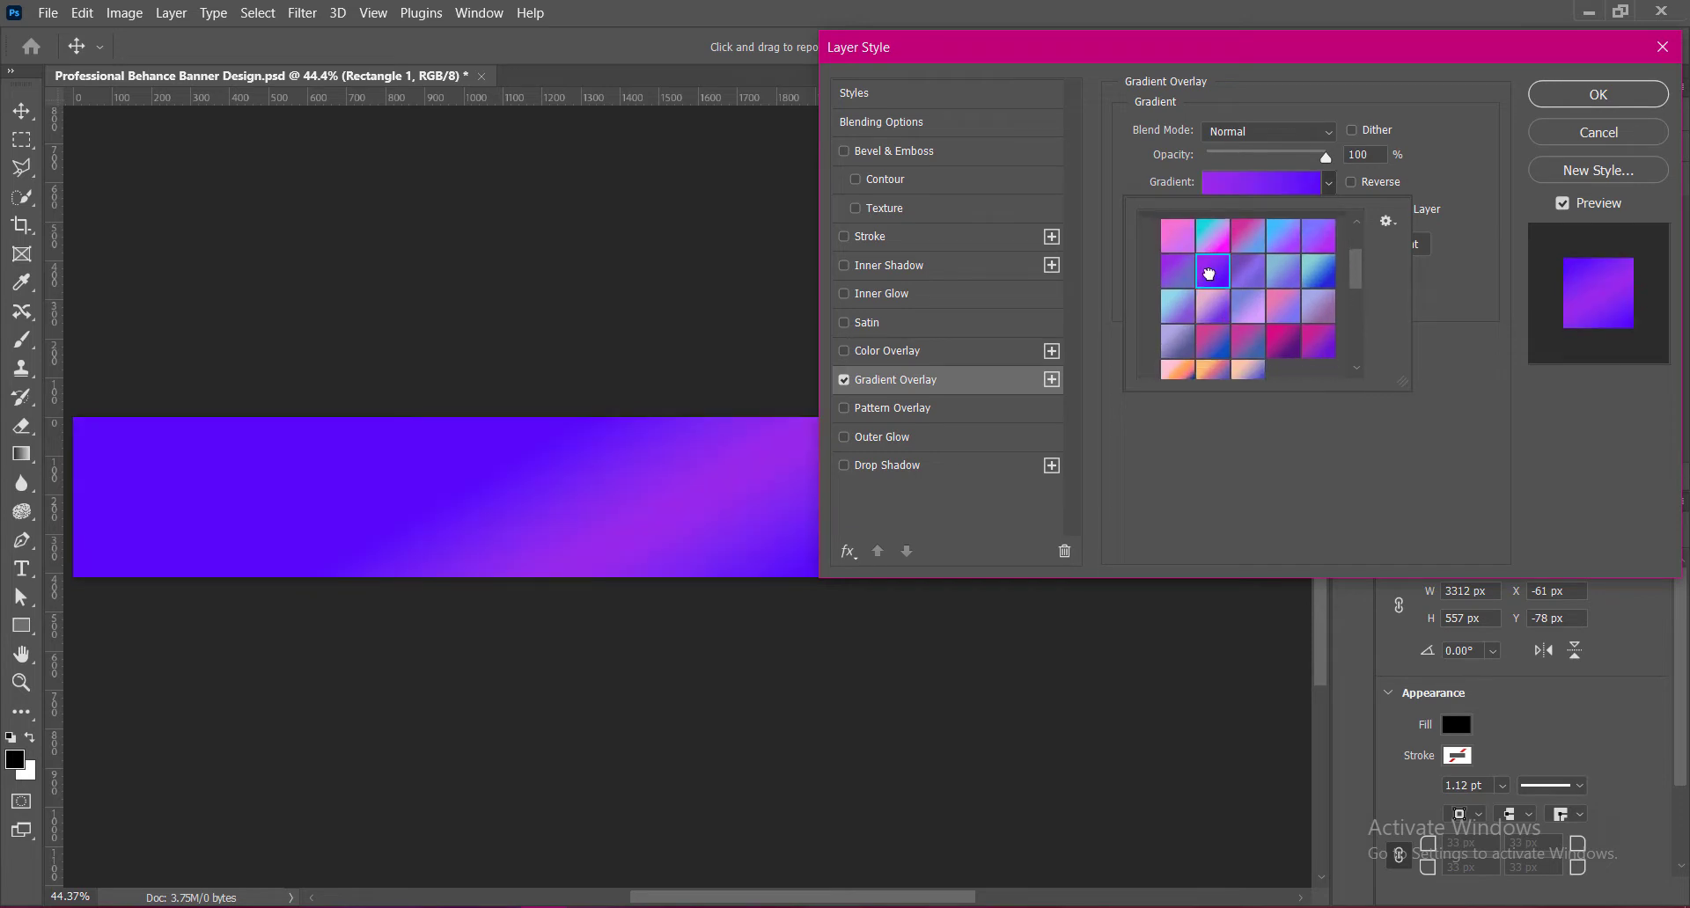
left_click(1247, 271)
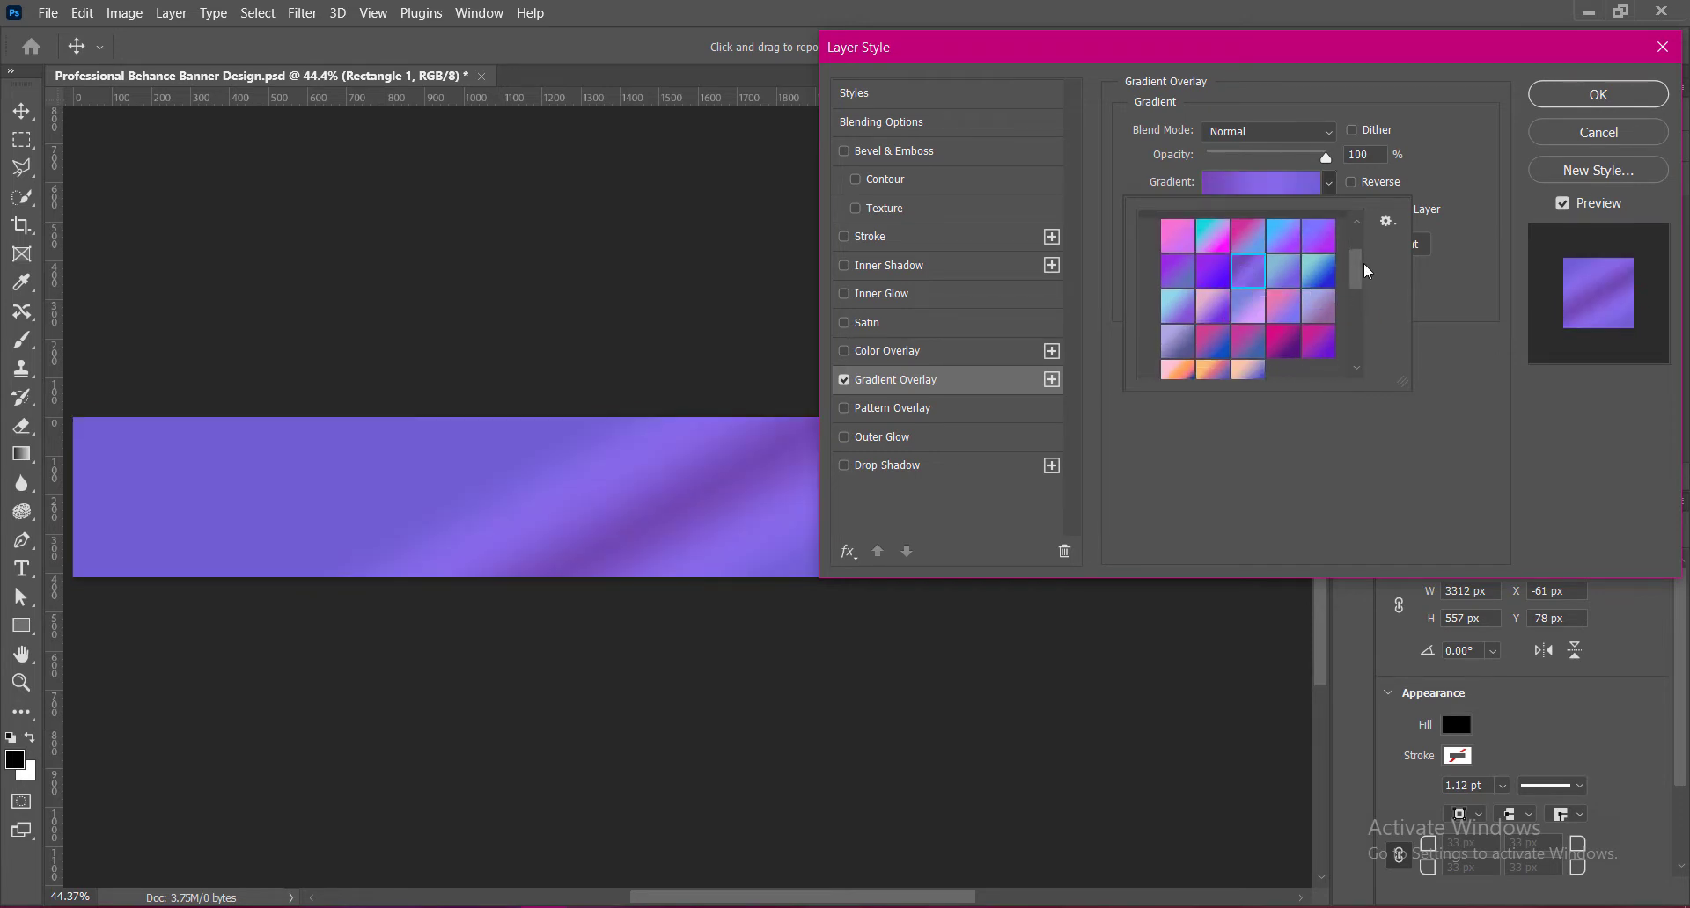
- Compare a few more presets and settle on the Purple_08 lavender-purple gradient
left_click_drag(1357, 264, 1355, 283)
left_click(1182, 266)
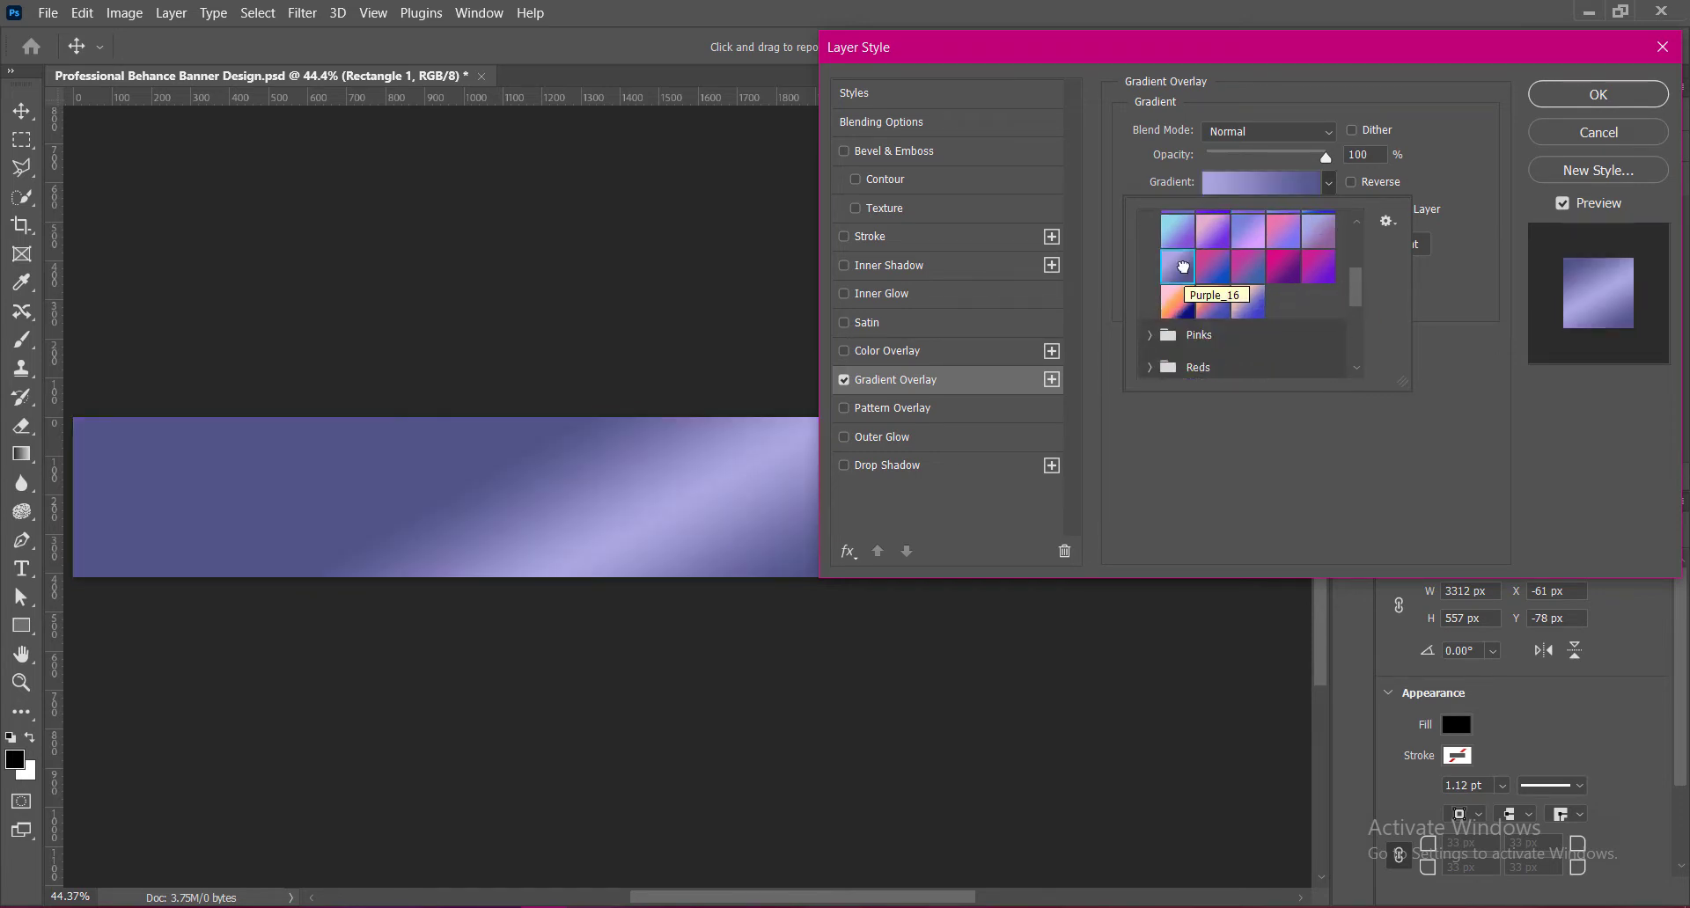
left_click(1286, 268)
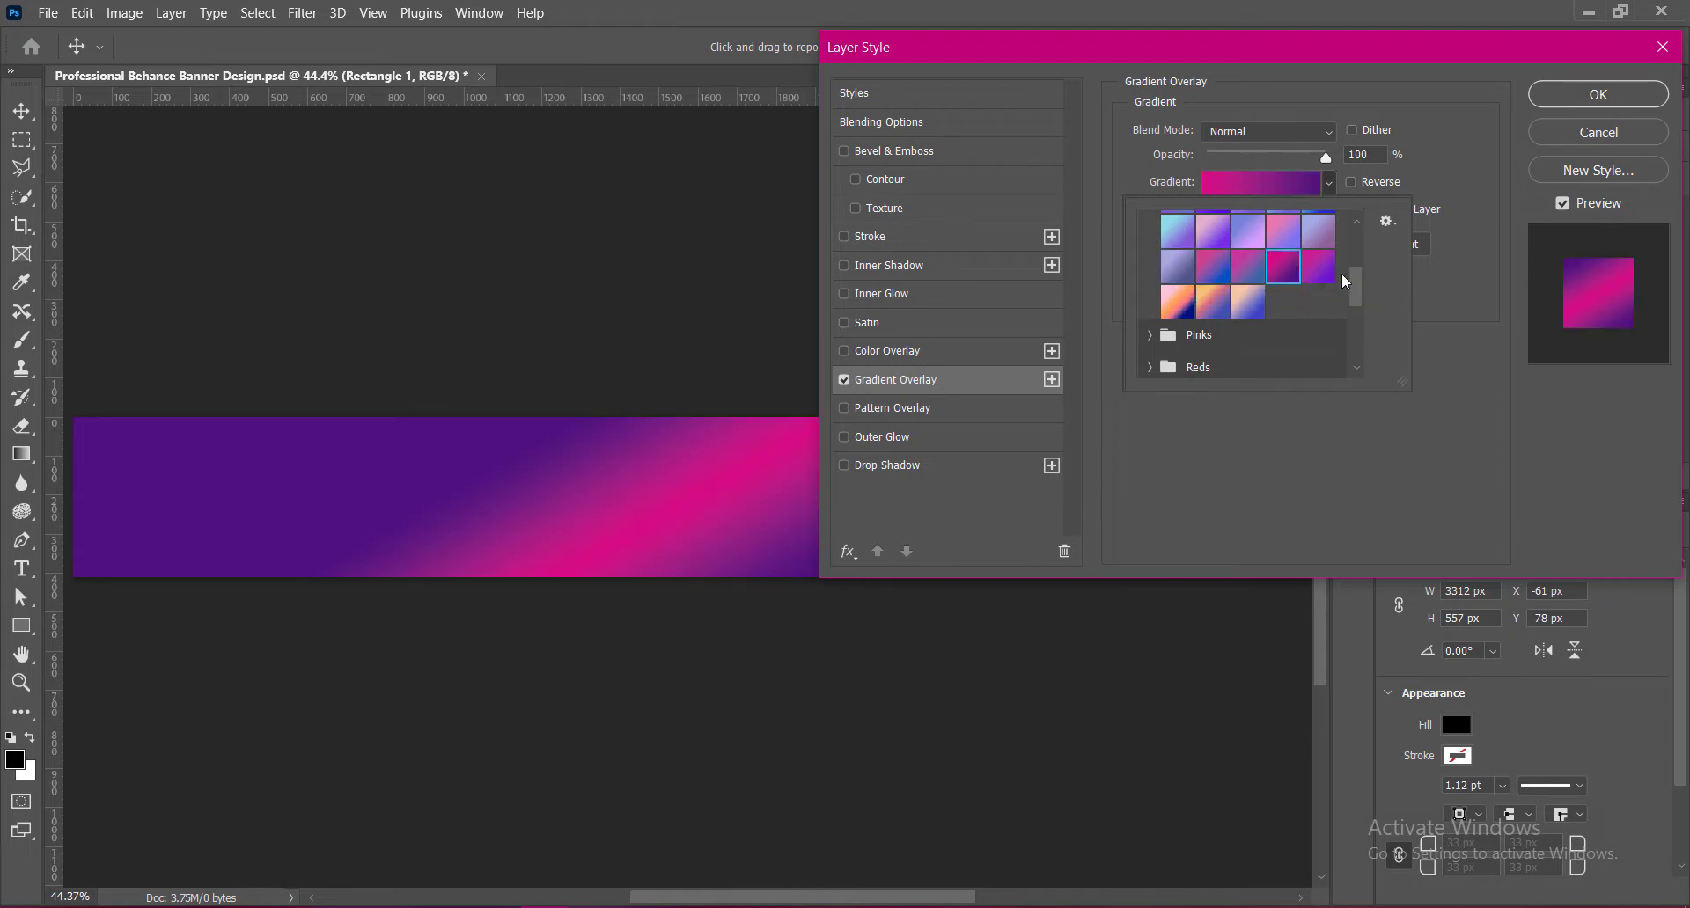
scroll(1354, 273, "up", 3)
left_click(1212, 293)
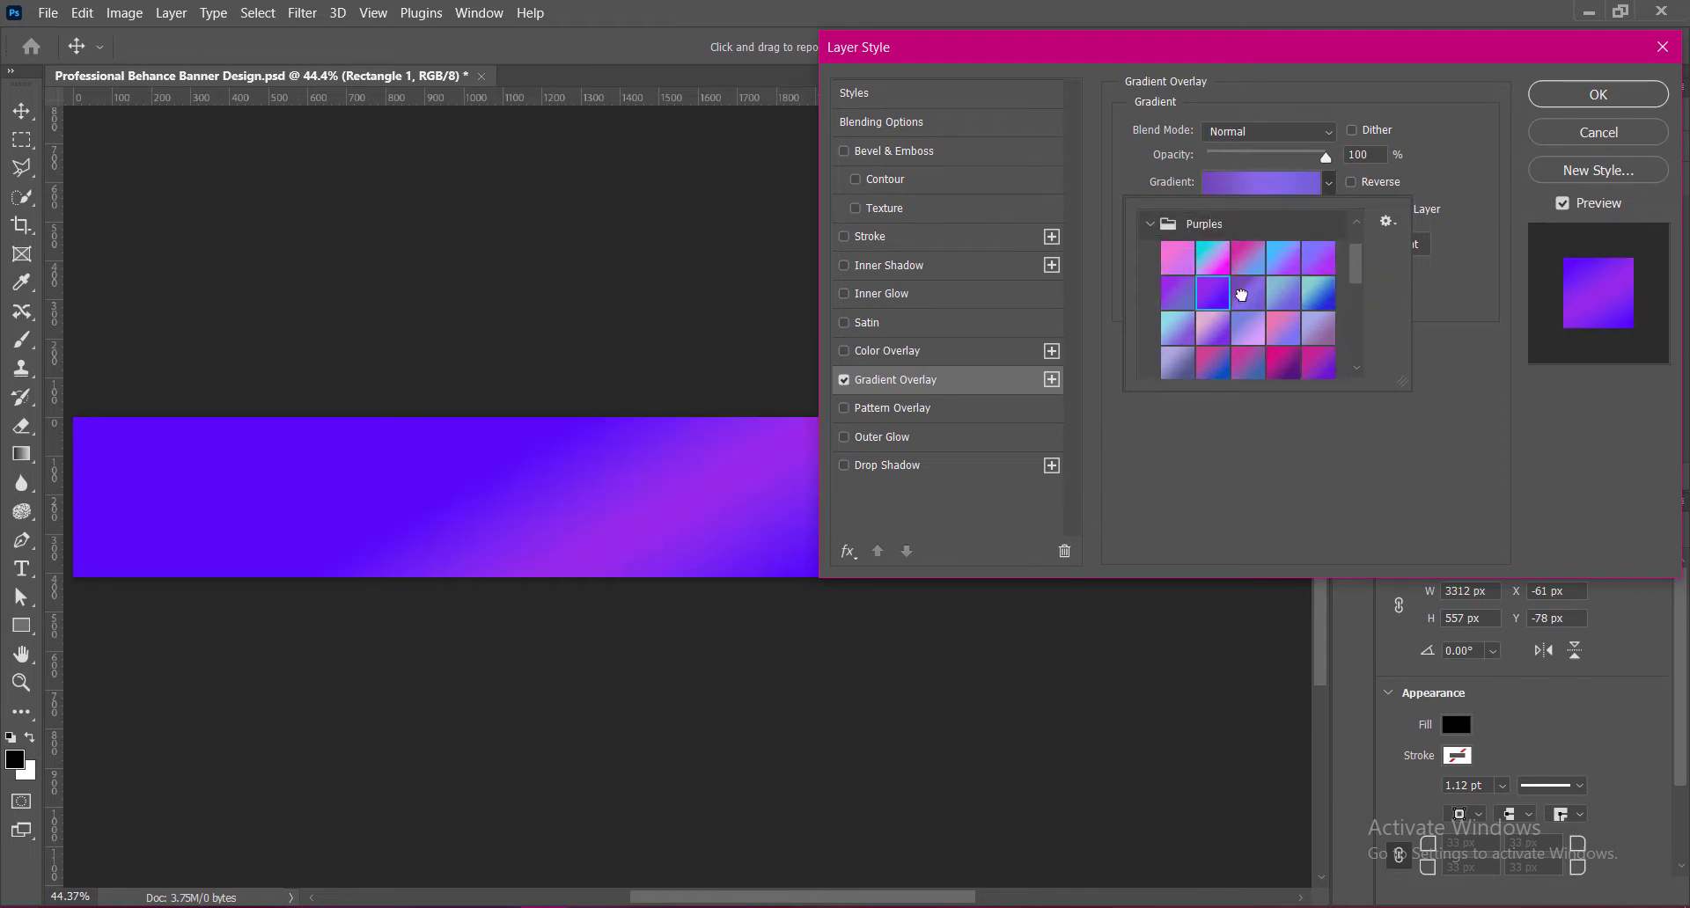
left_click(1241, 294)
left_click(1353, 193)
- Reverse the gradient, set scale to 120%, Perceptual method and a 75° angle
left_click(1351, 181)
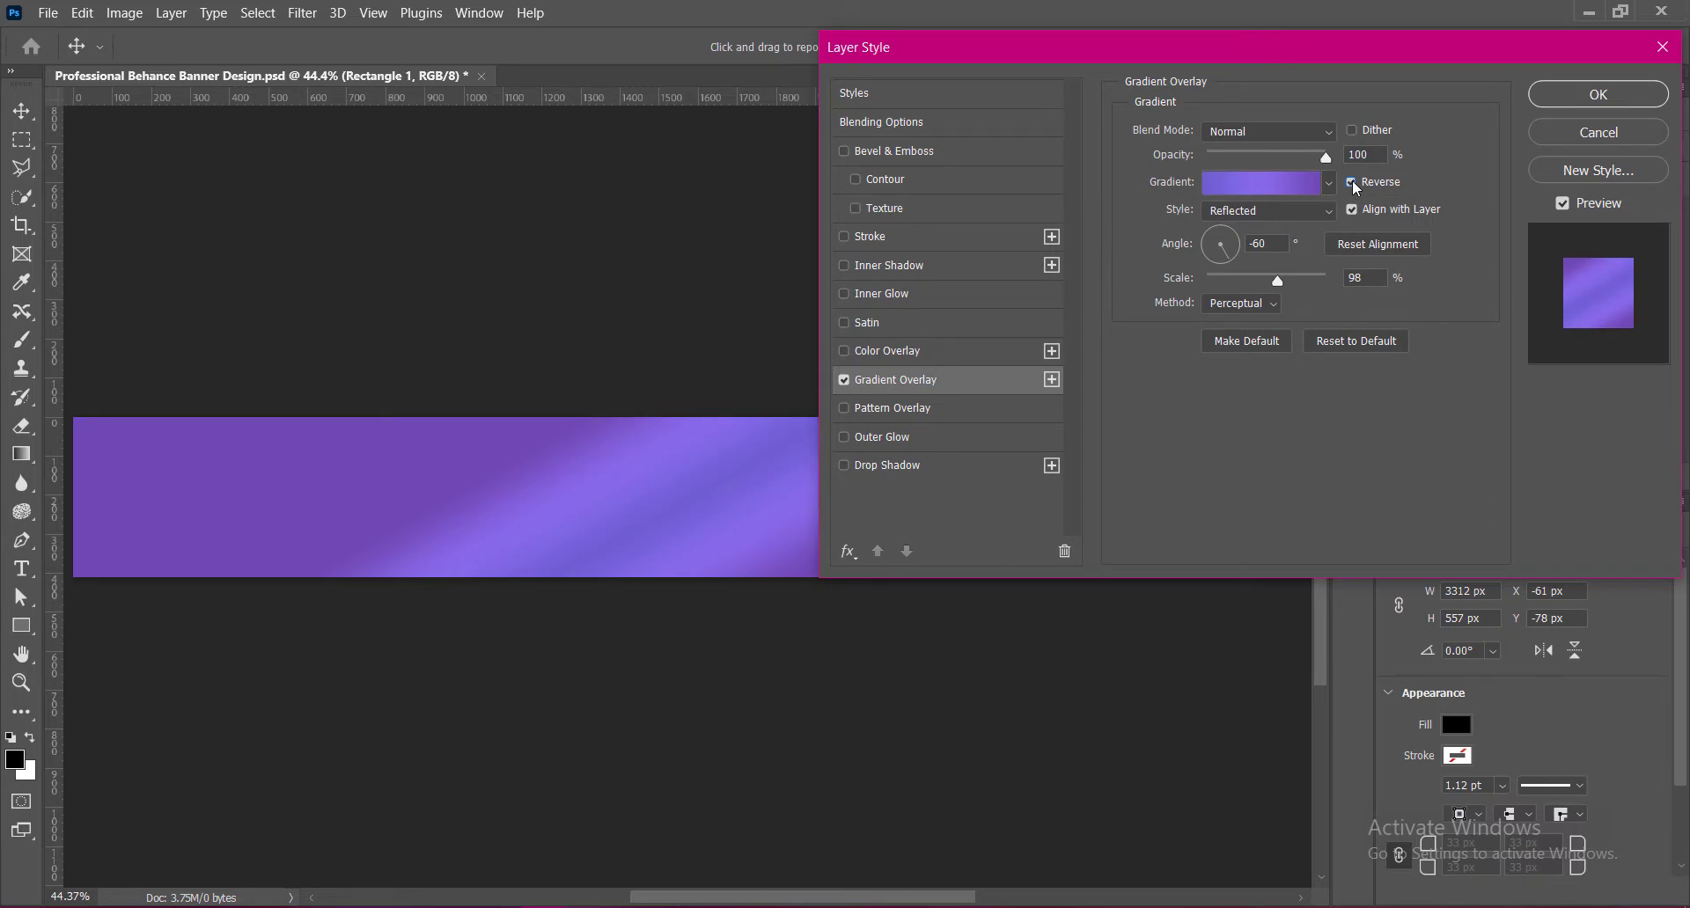
left_click_drag(1290, 279, 1275, 283)
type("120")
left_click(1270, 299)
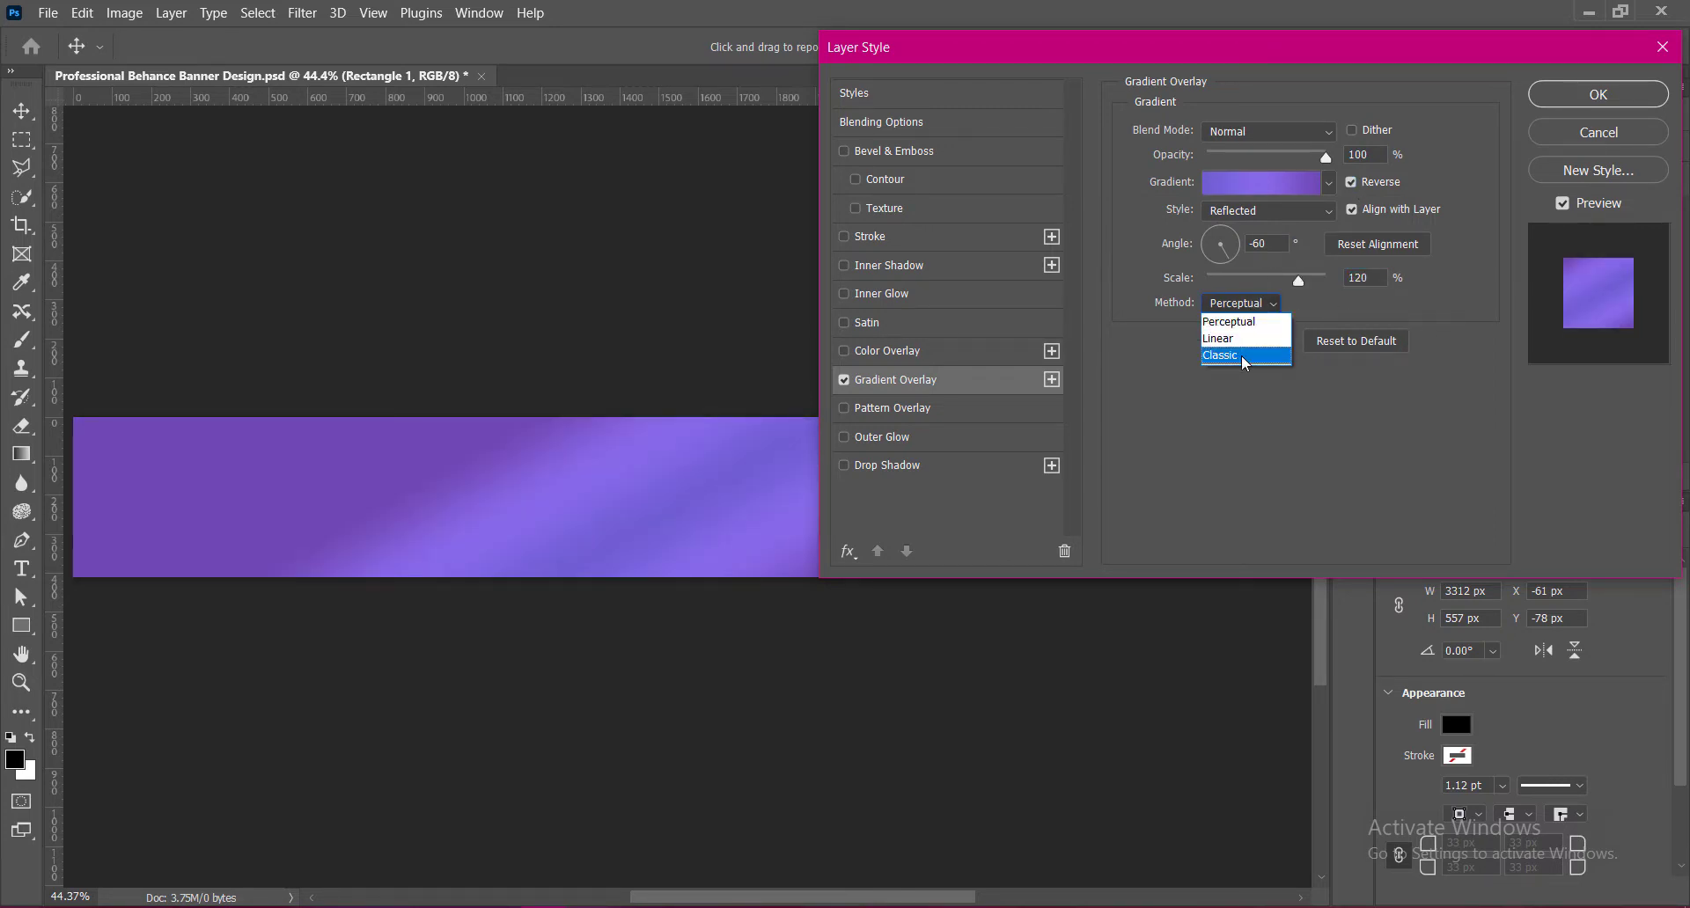
left_click(1242, 342)
left_click(1238, 305)
left_click(1231, 321)
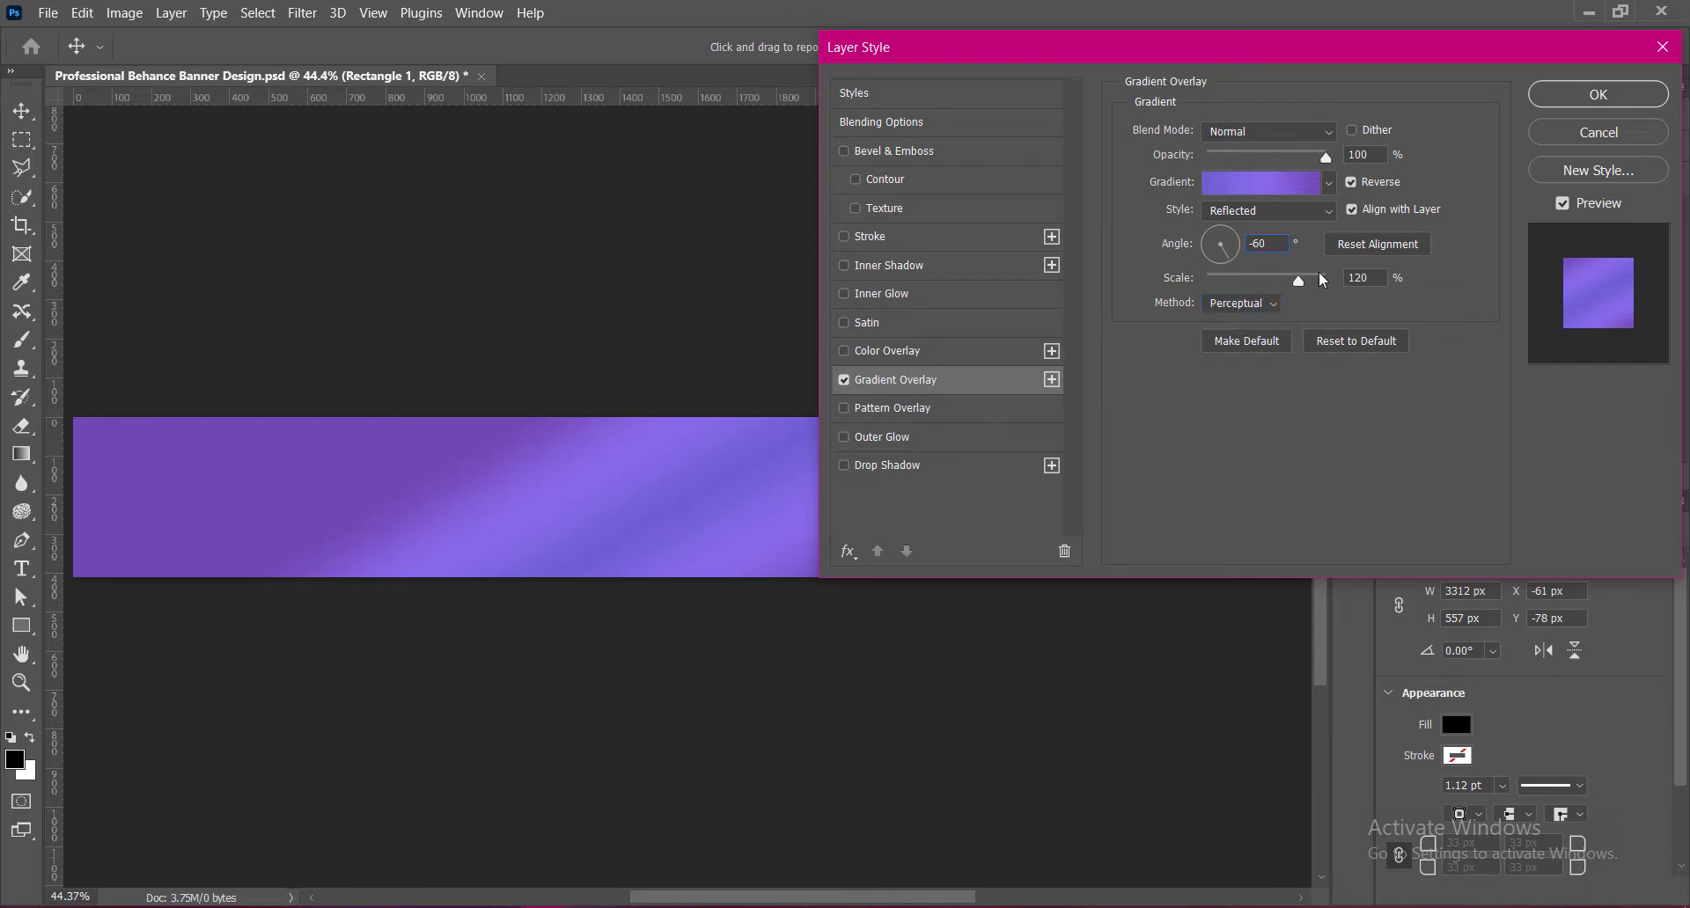
type("60")
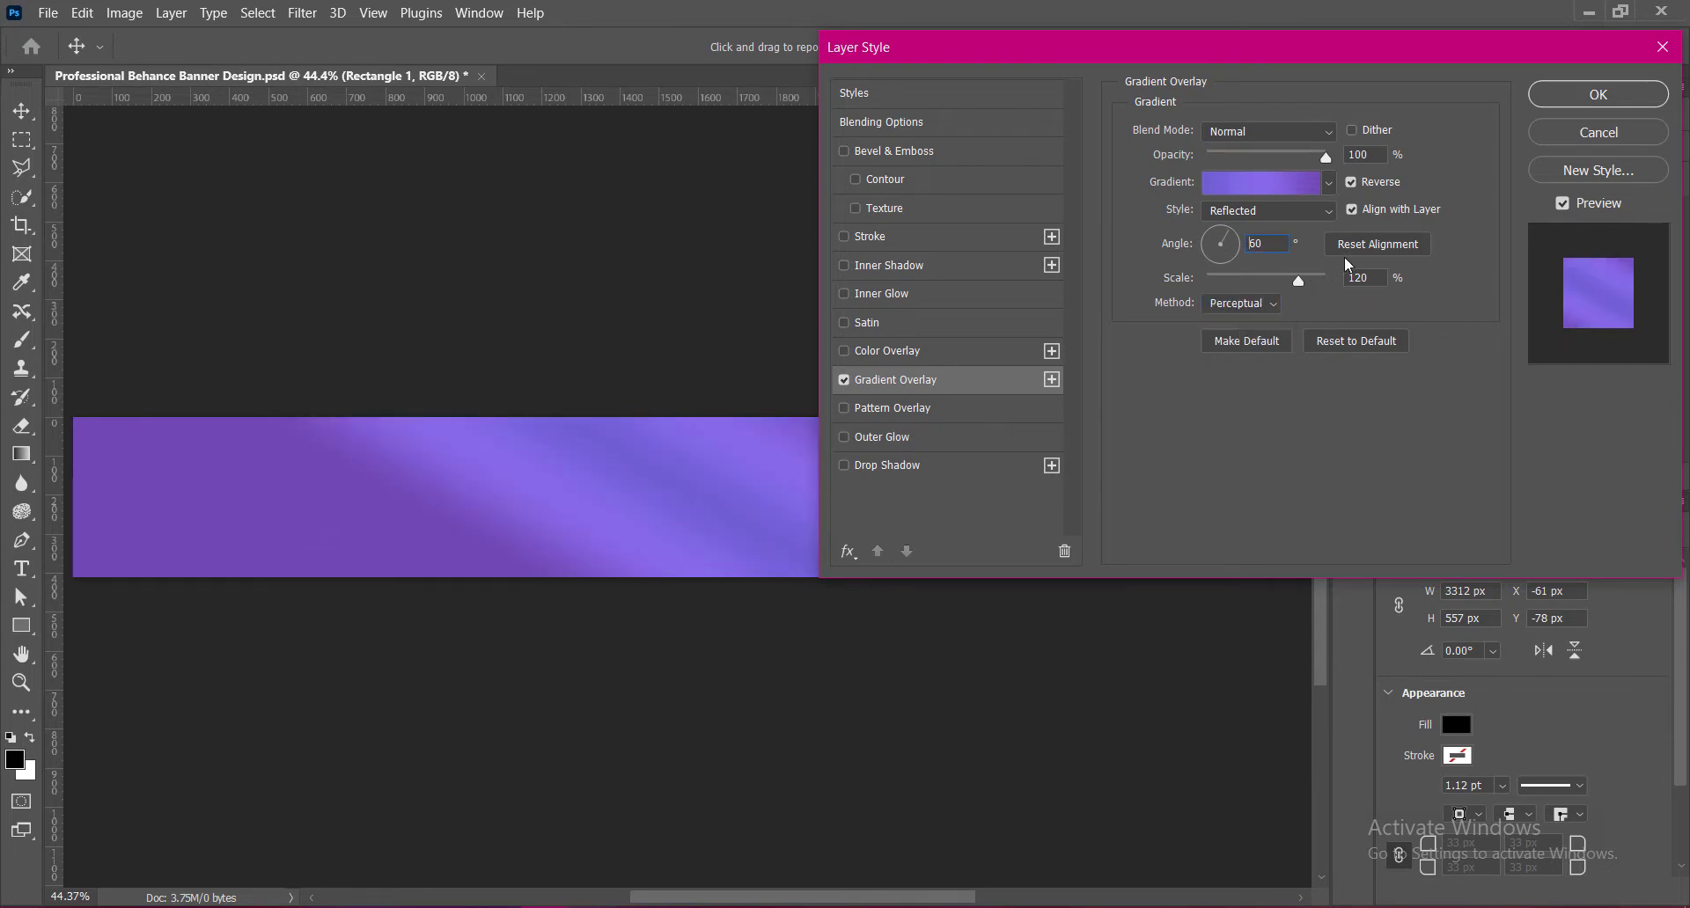
type("75")
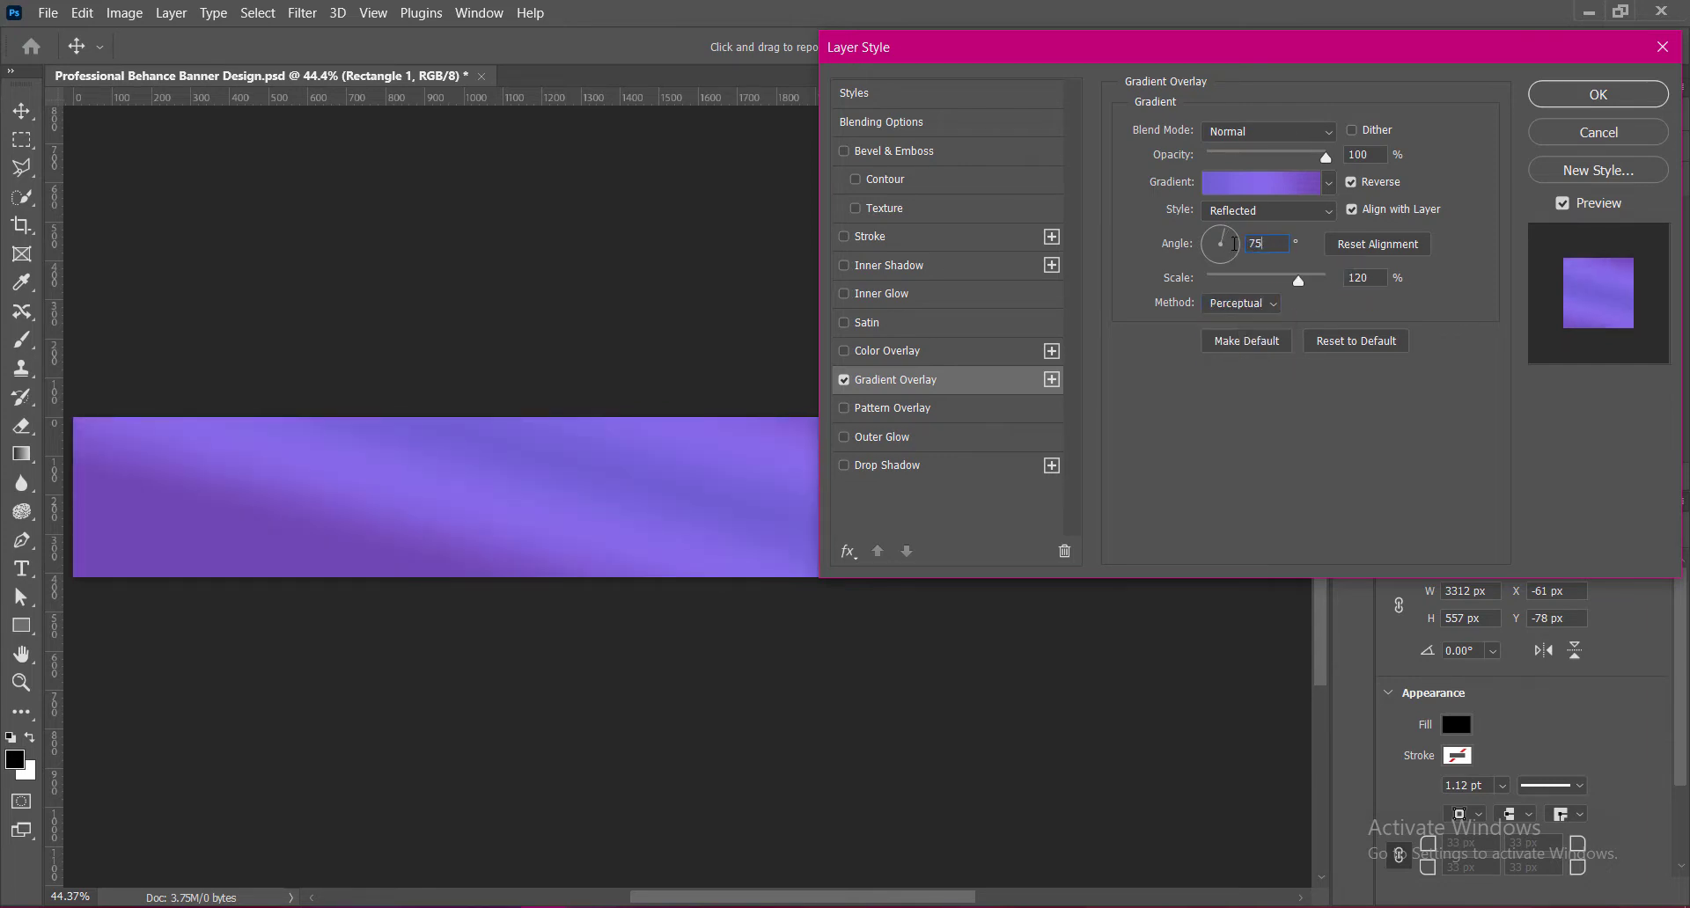
- Recolour the gradient's left stop to a purple-magenta shade
left_click(1267, 187)
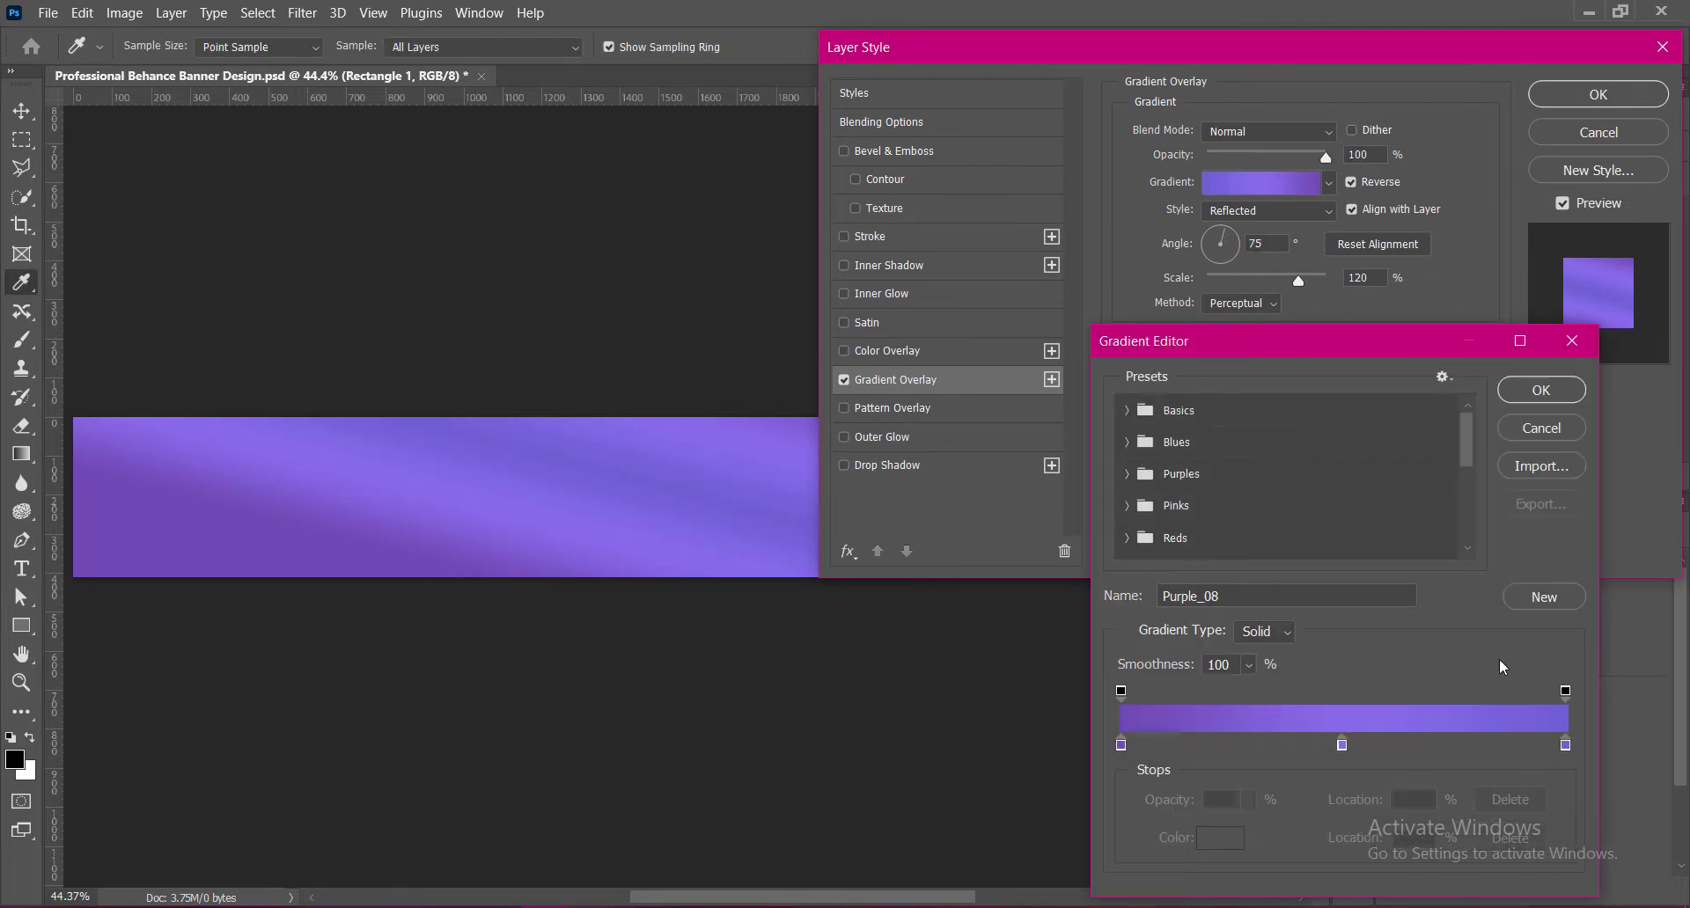
left_click(1121, 746)
double_click(1120, 746)
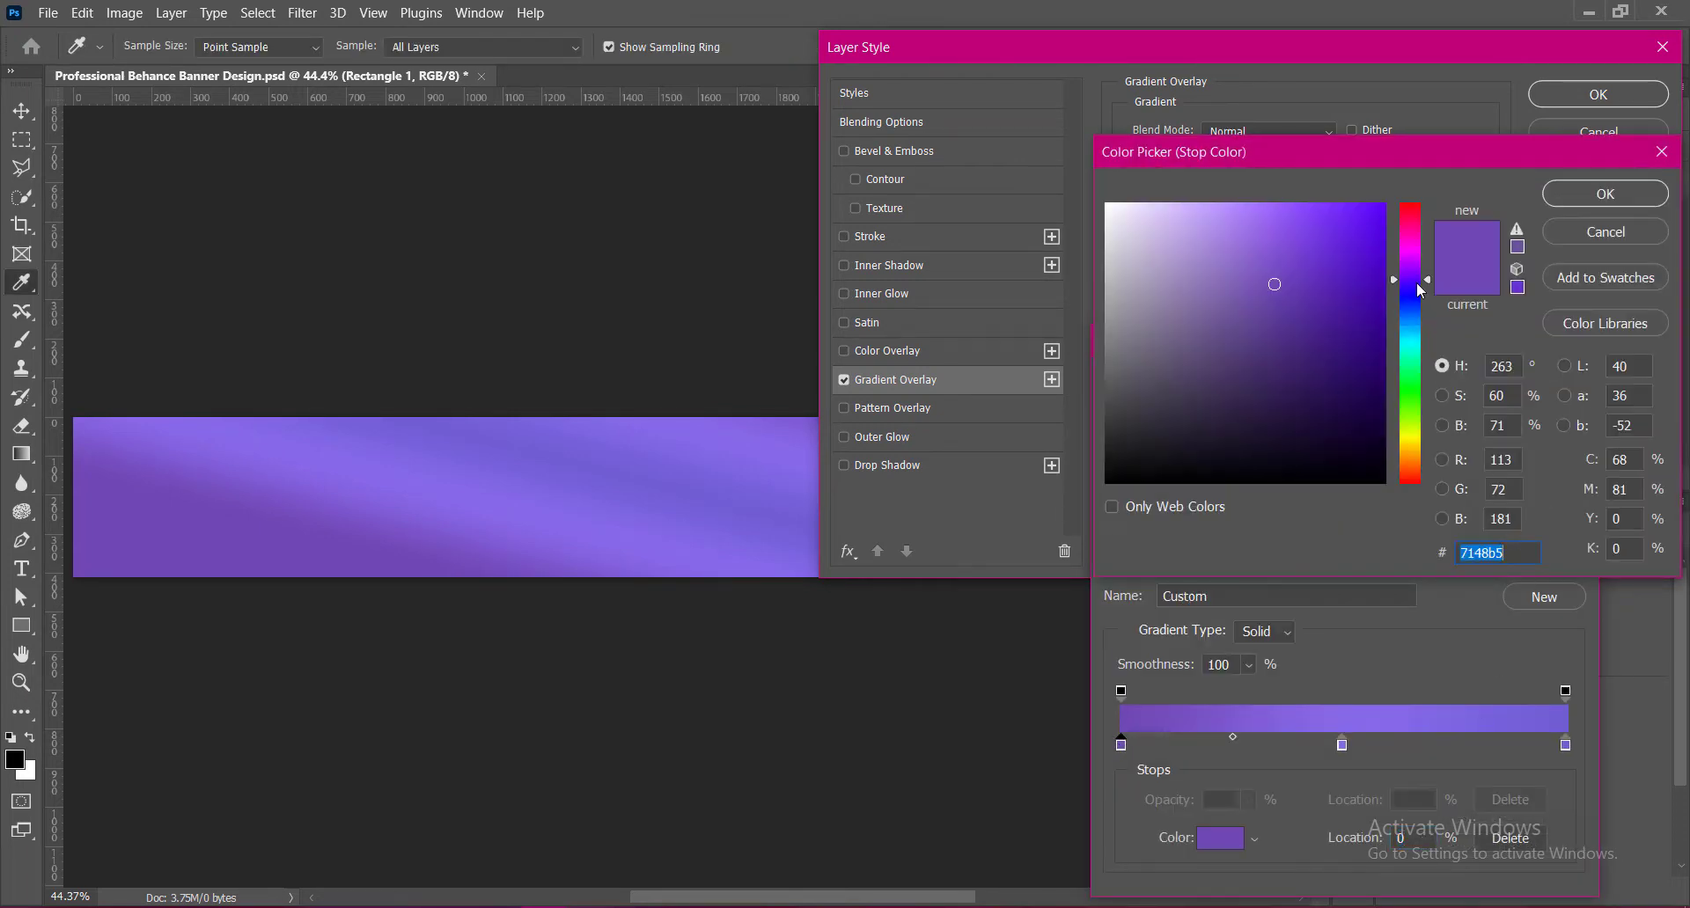
left_click_drag(1411, 278, 1411, 270)
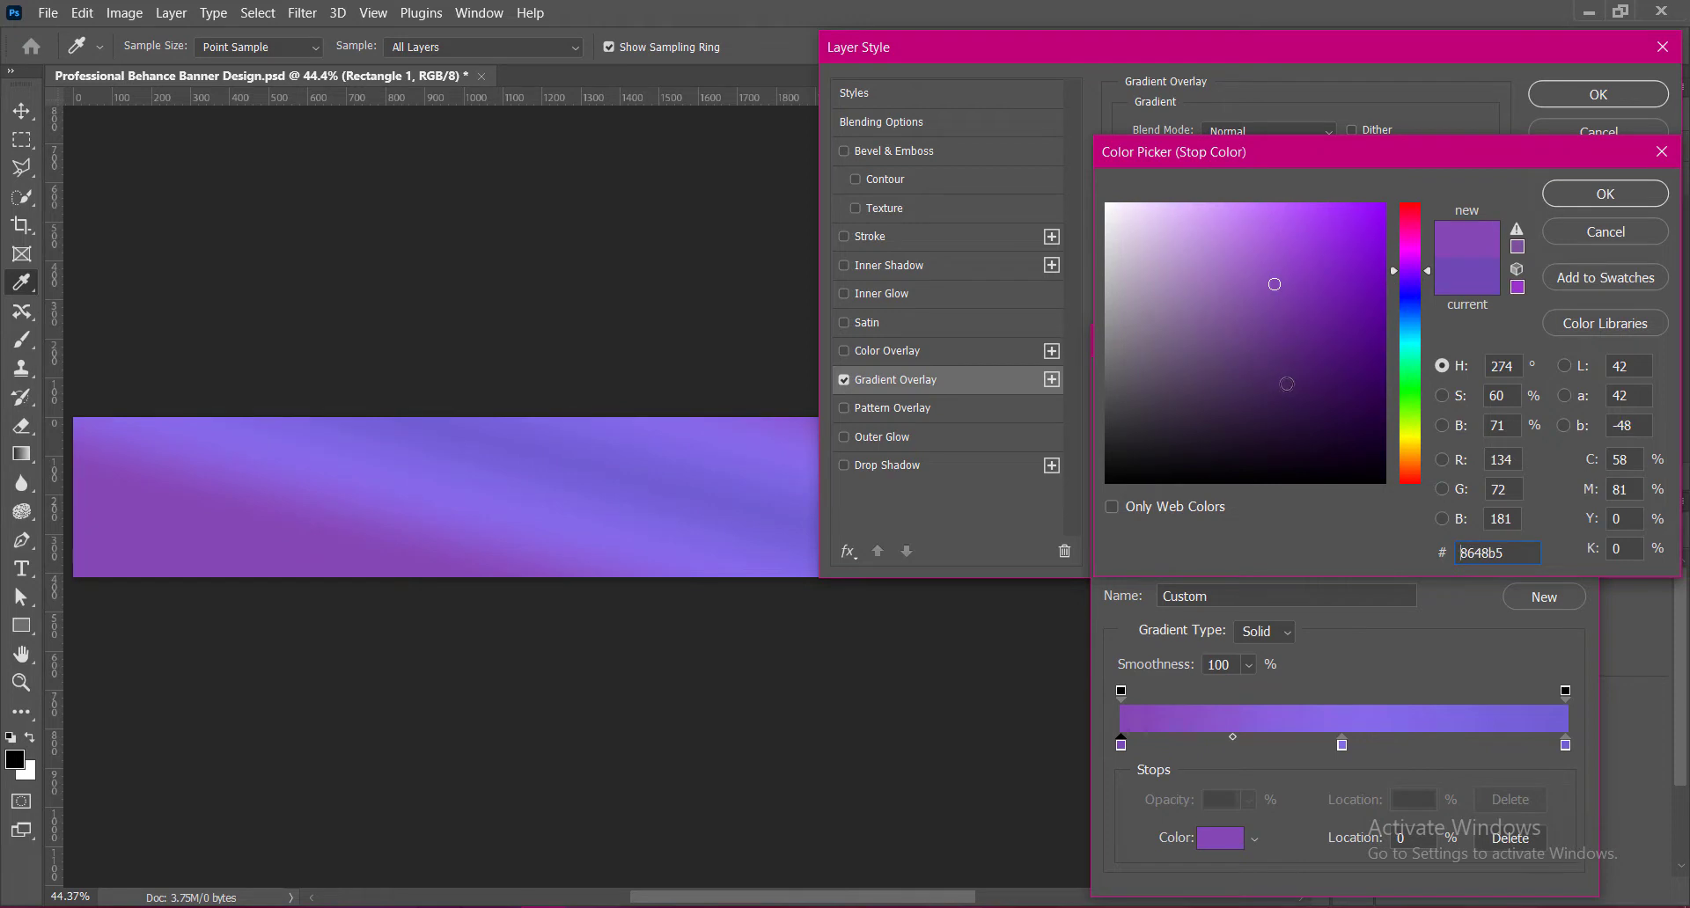
left_click_drag(1287, 383, 1283, 363)
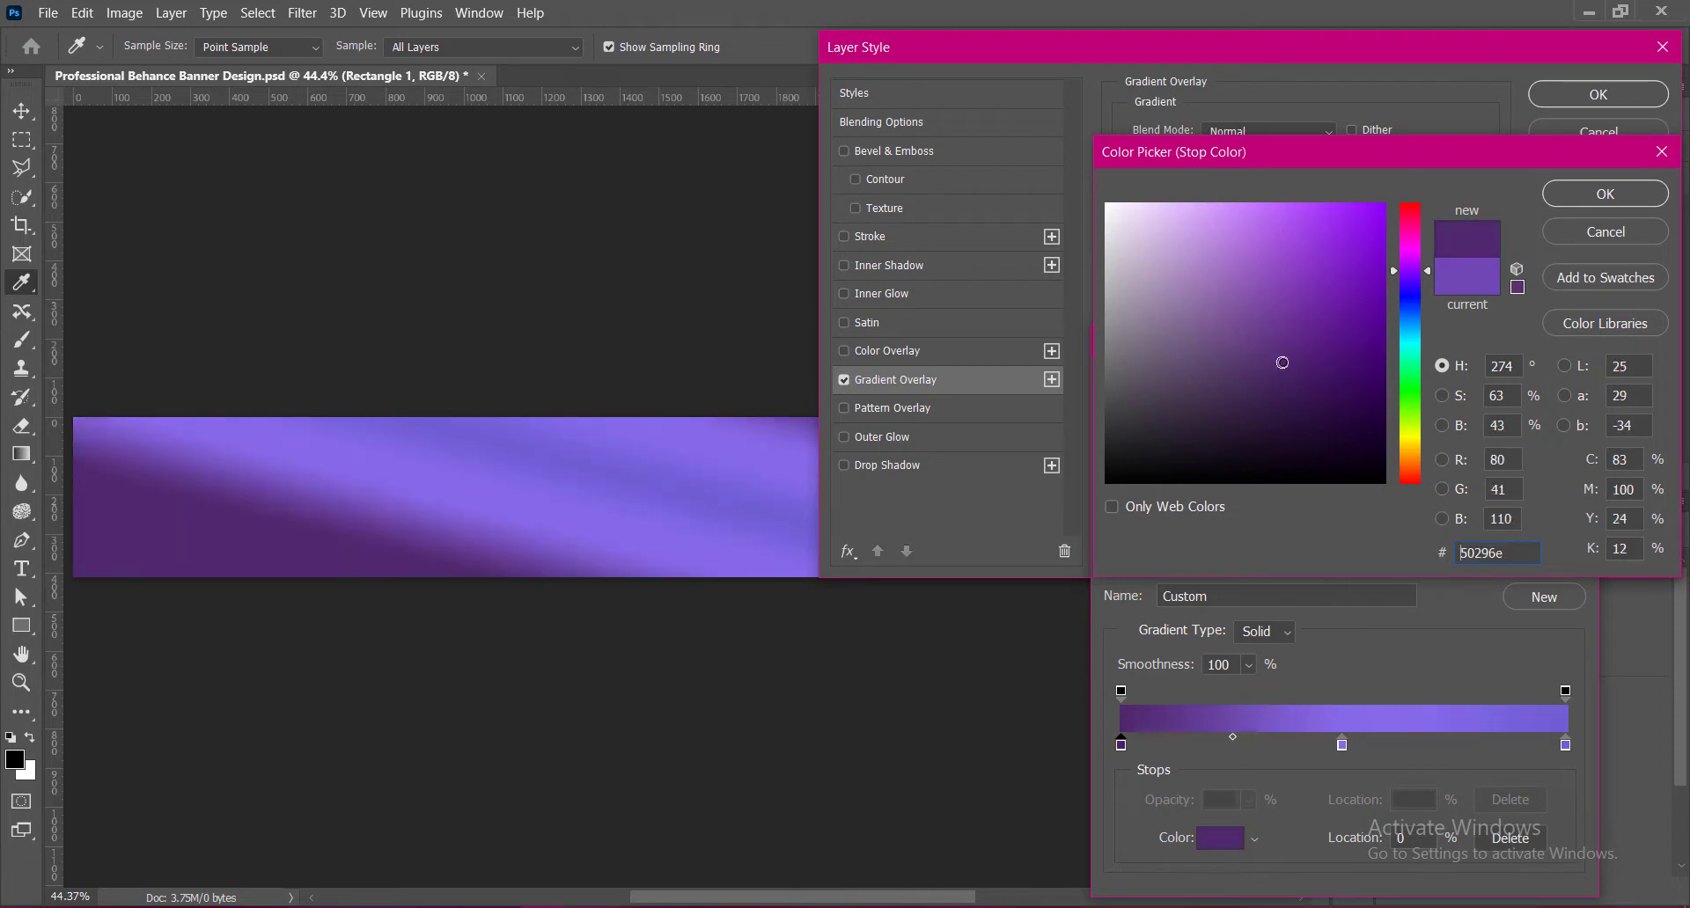
left_click_drag(1411, 270, 1411, 264)
left_click(1256, 370)
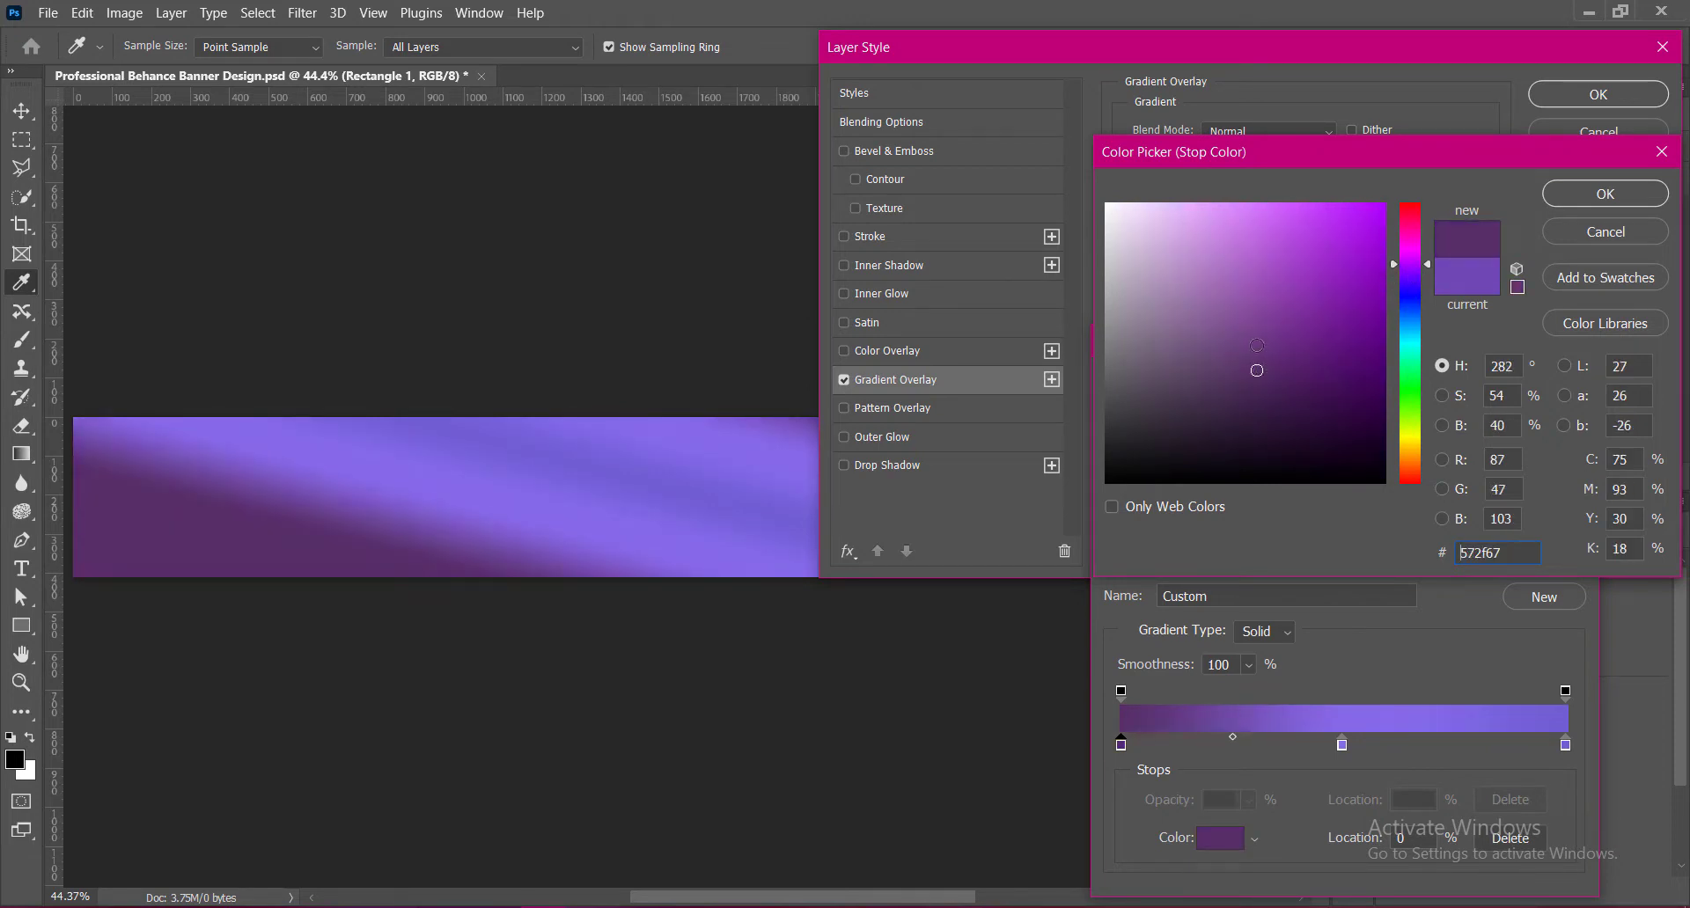
left_click(1257, 346)
left_click(1257, 363)
- Try a pink colour on the right end stop, then keep it purple
left_click(1605, 193)
left_click(1565, 745)
double_click(1565, 746)
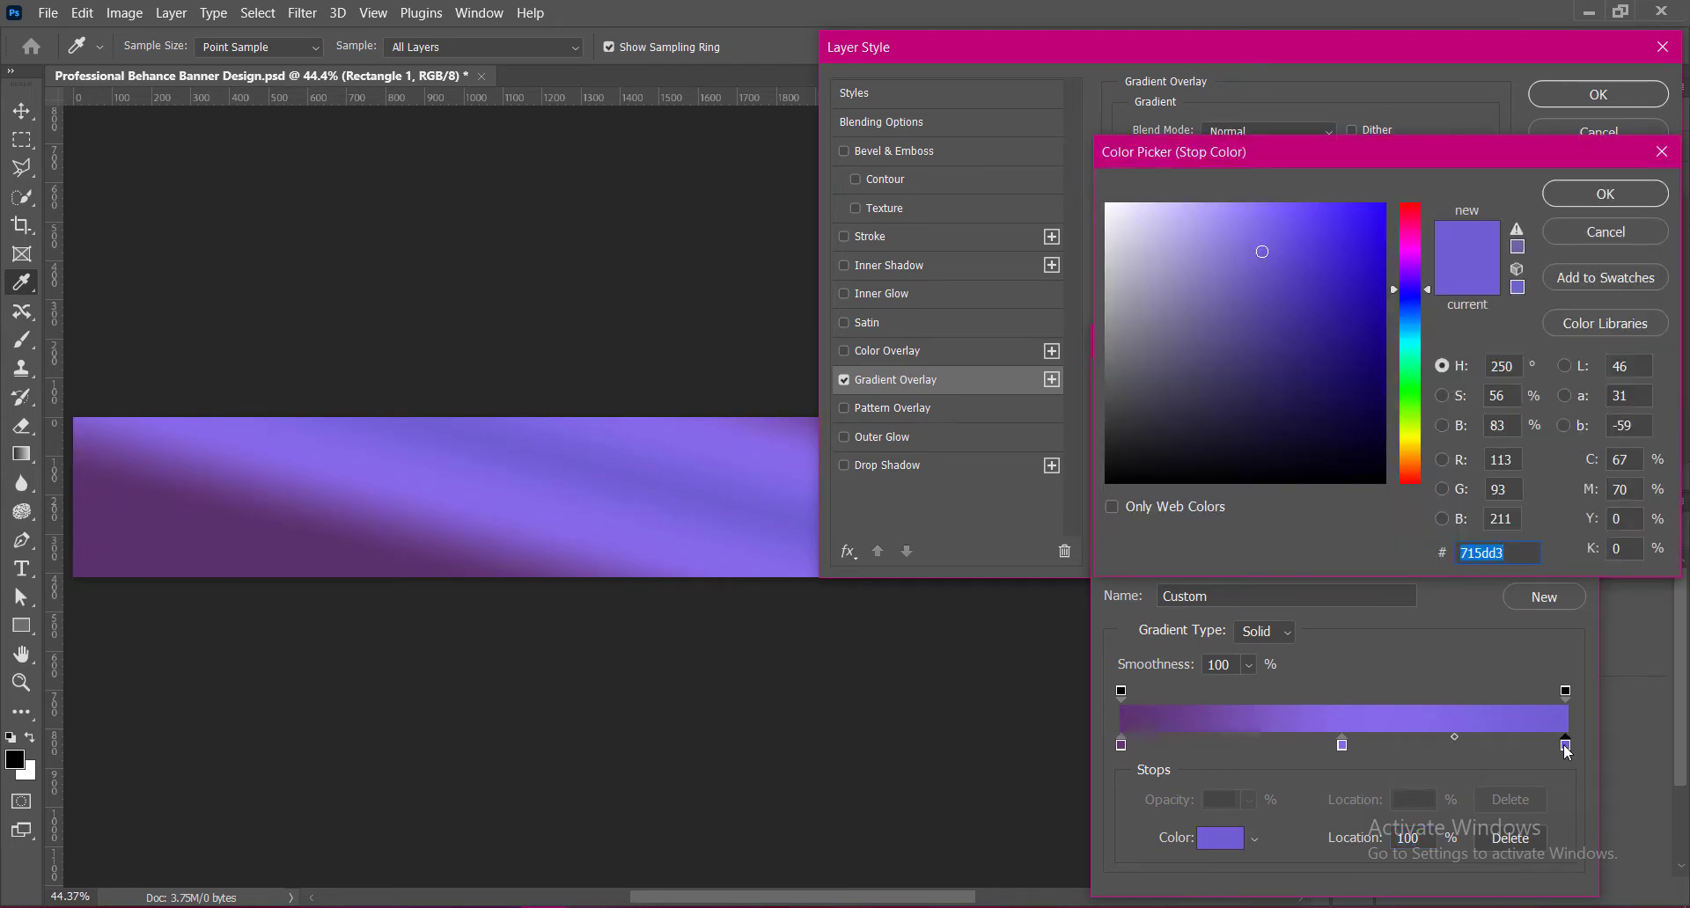
left_click(1410, 230)
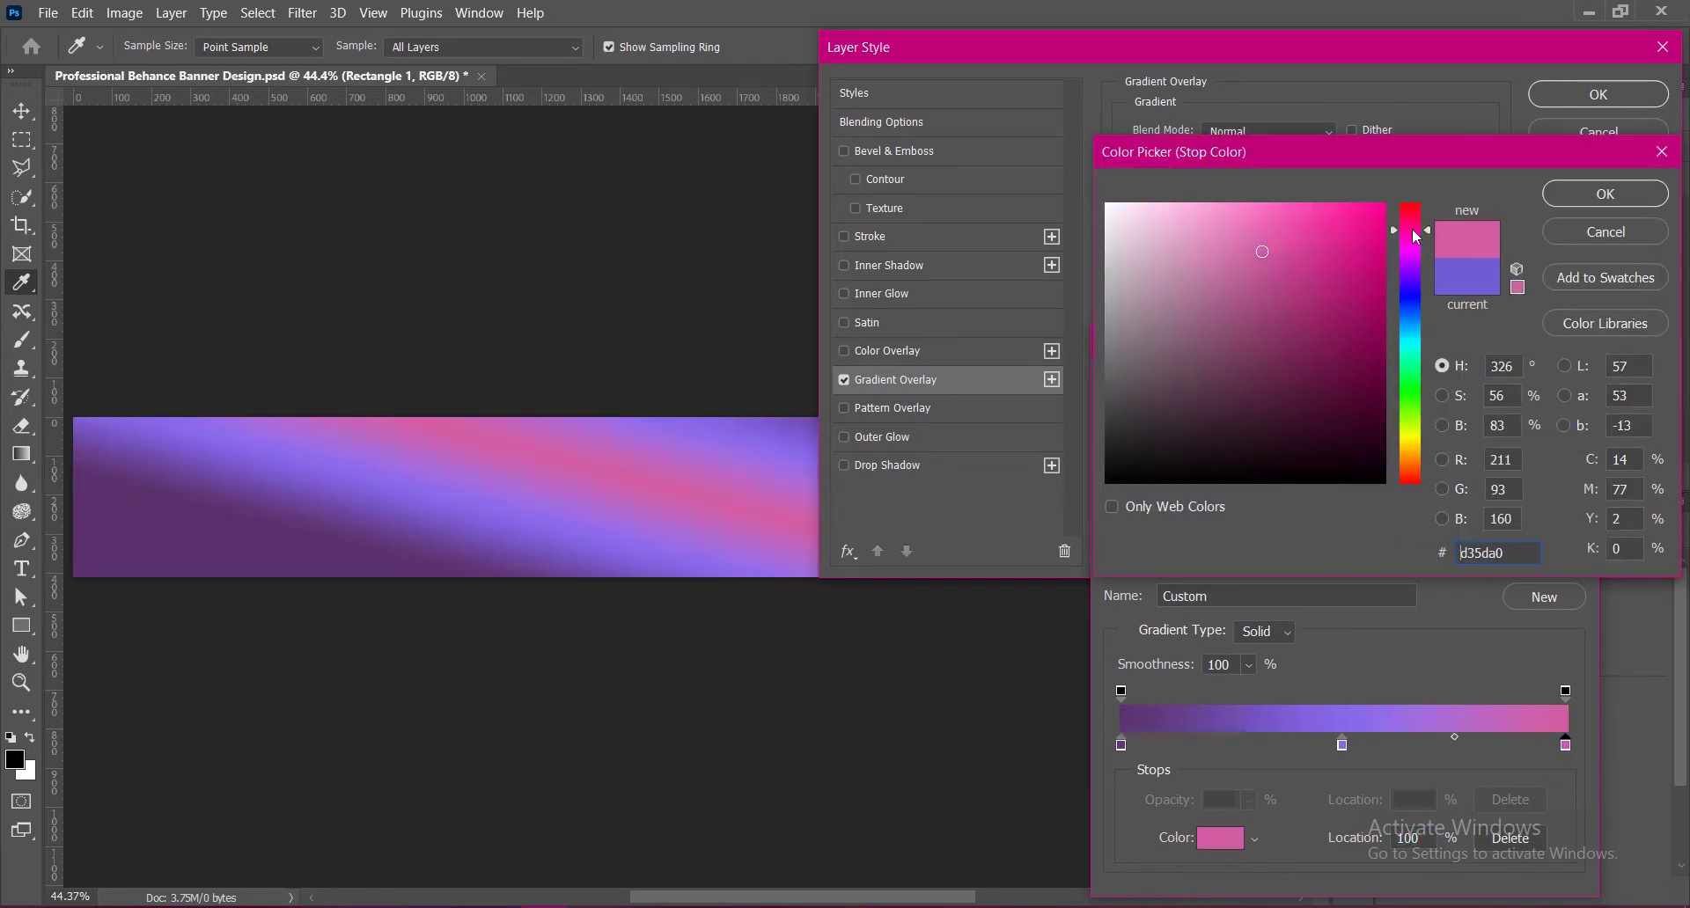
left_click(1605, 234)
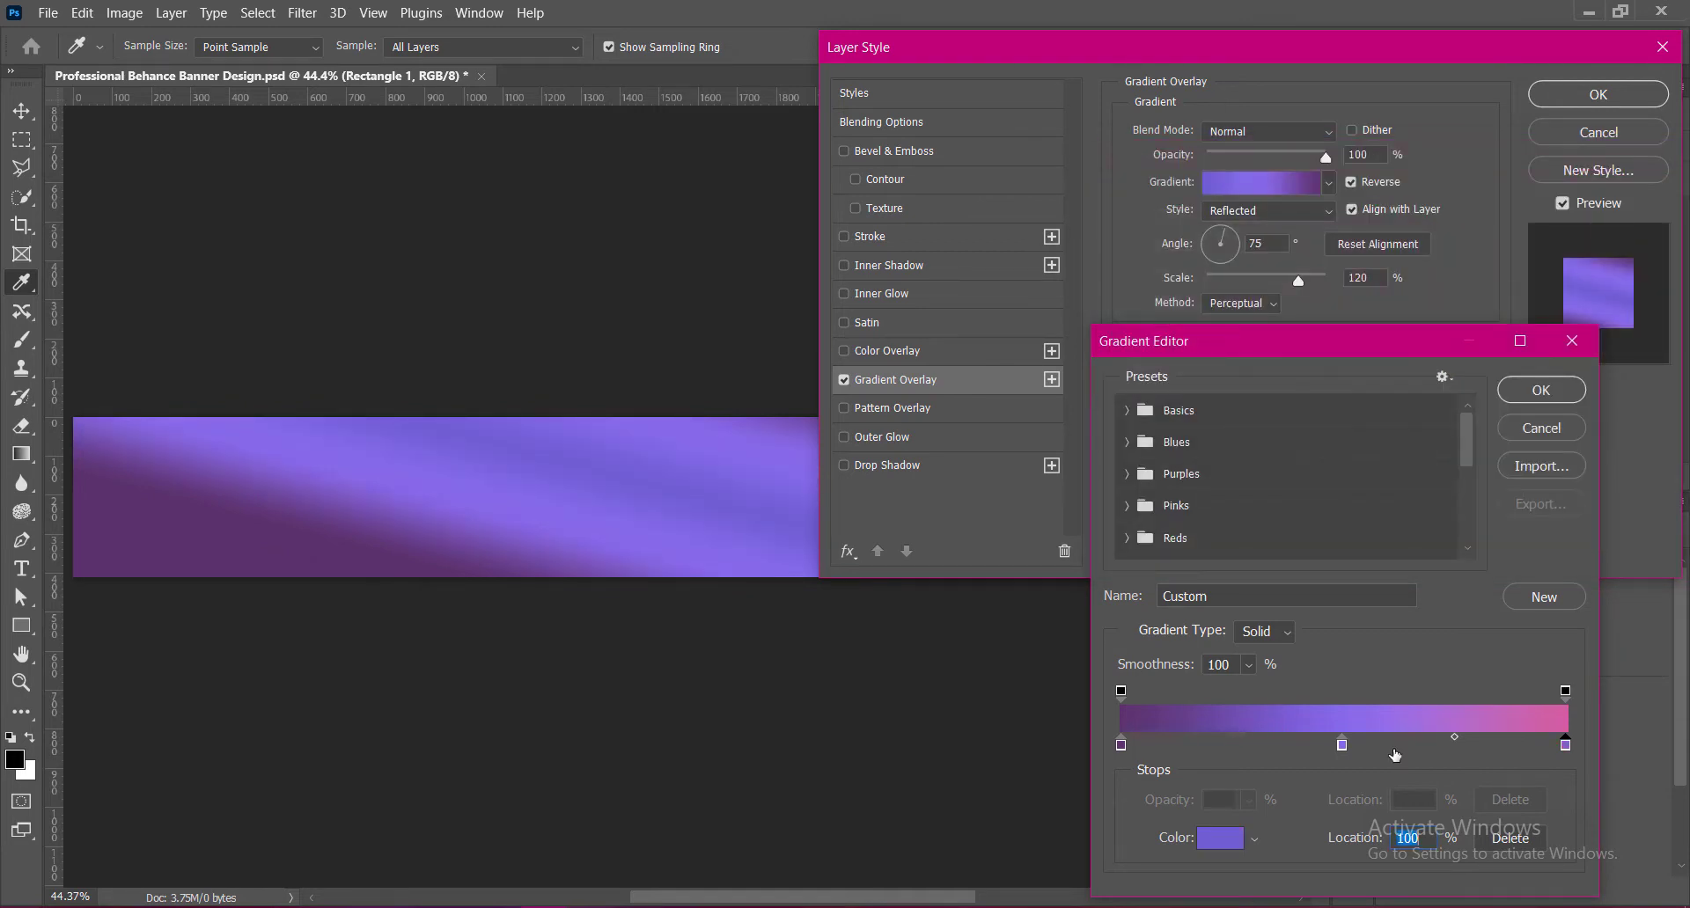
- Set the middle gradient stop to a dark magenta (8c4065)
double_click(1342, 745)
left_click(1411, 232)
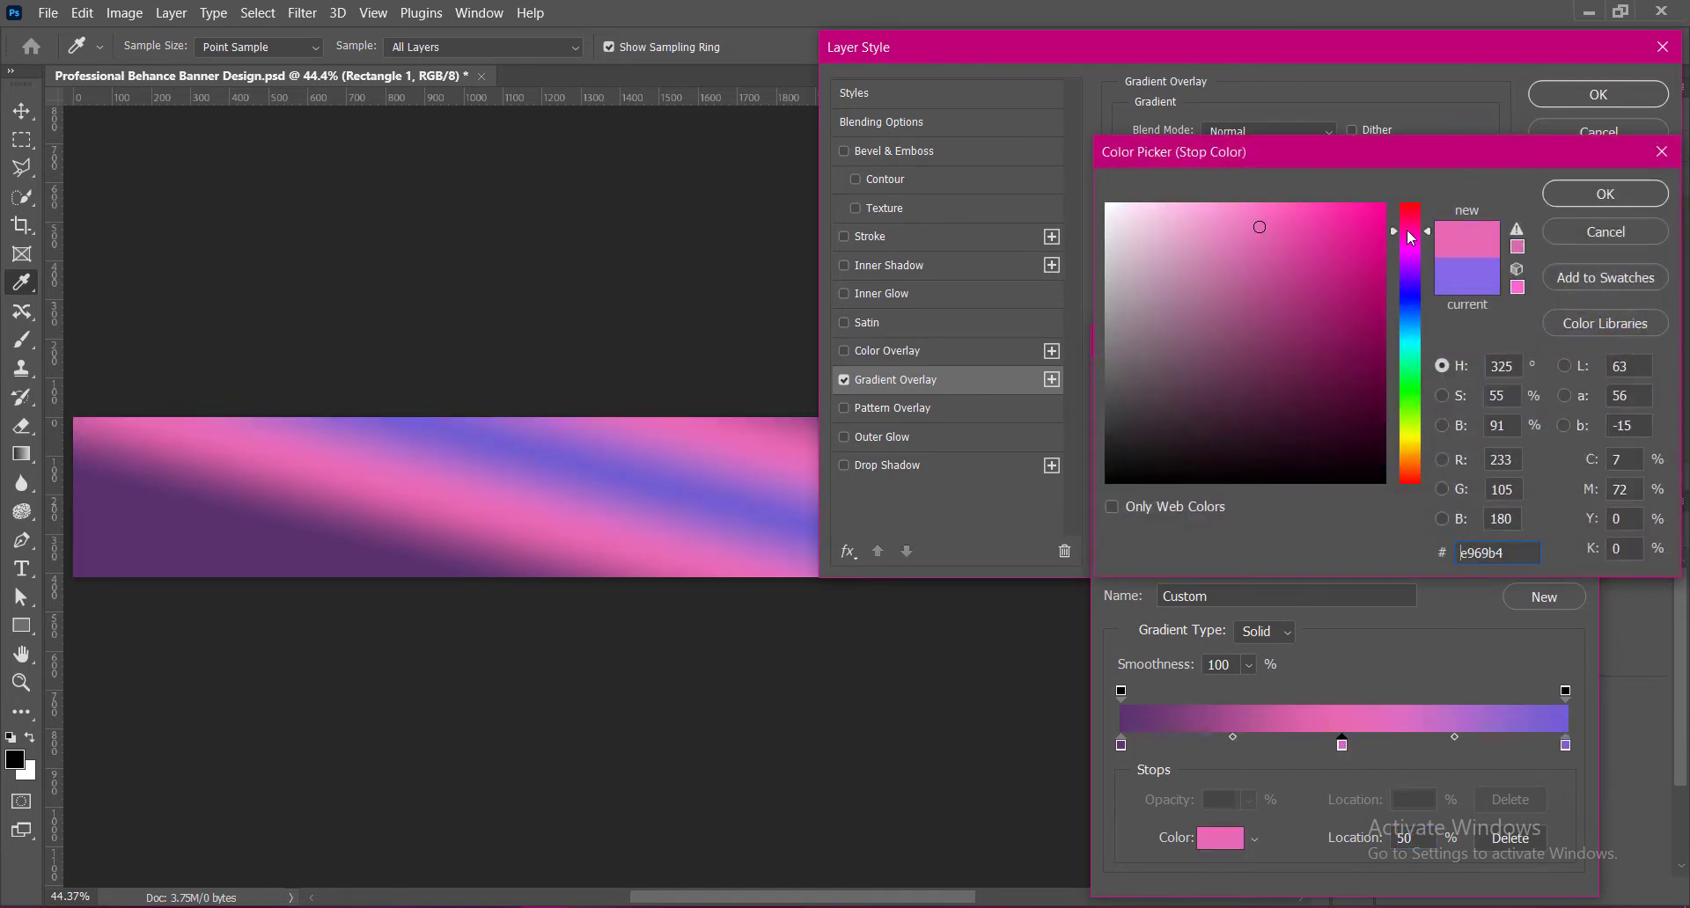
left_click_drag(1410, 234, 1412, 227)
mouse_move(1256, 369)
left_mouse_down()
mouse_move(1274, 310)
mouse_move(1257, 315)
left_mouse_up()
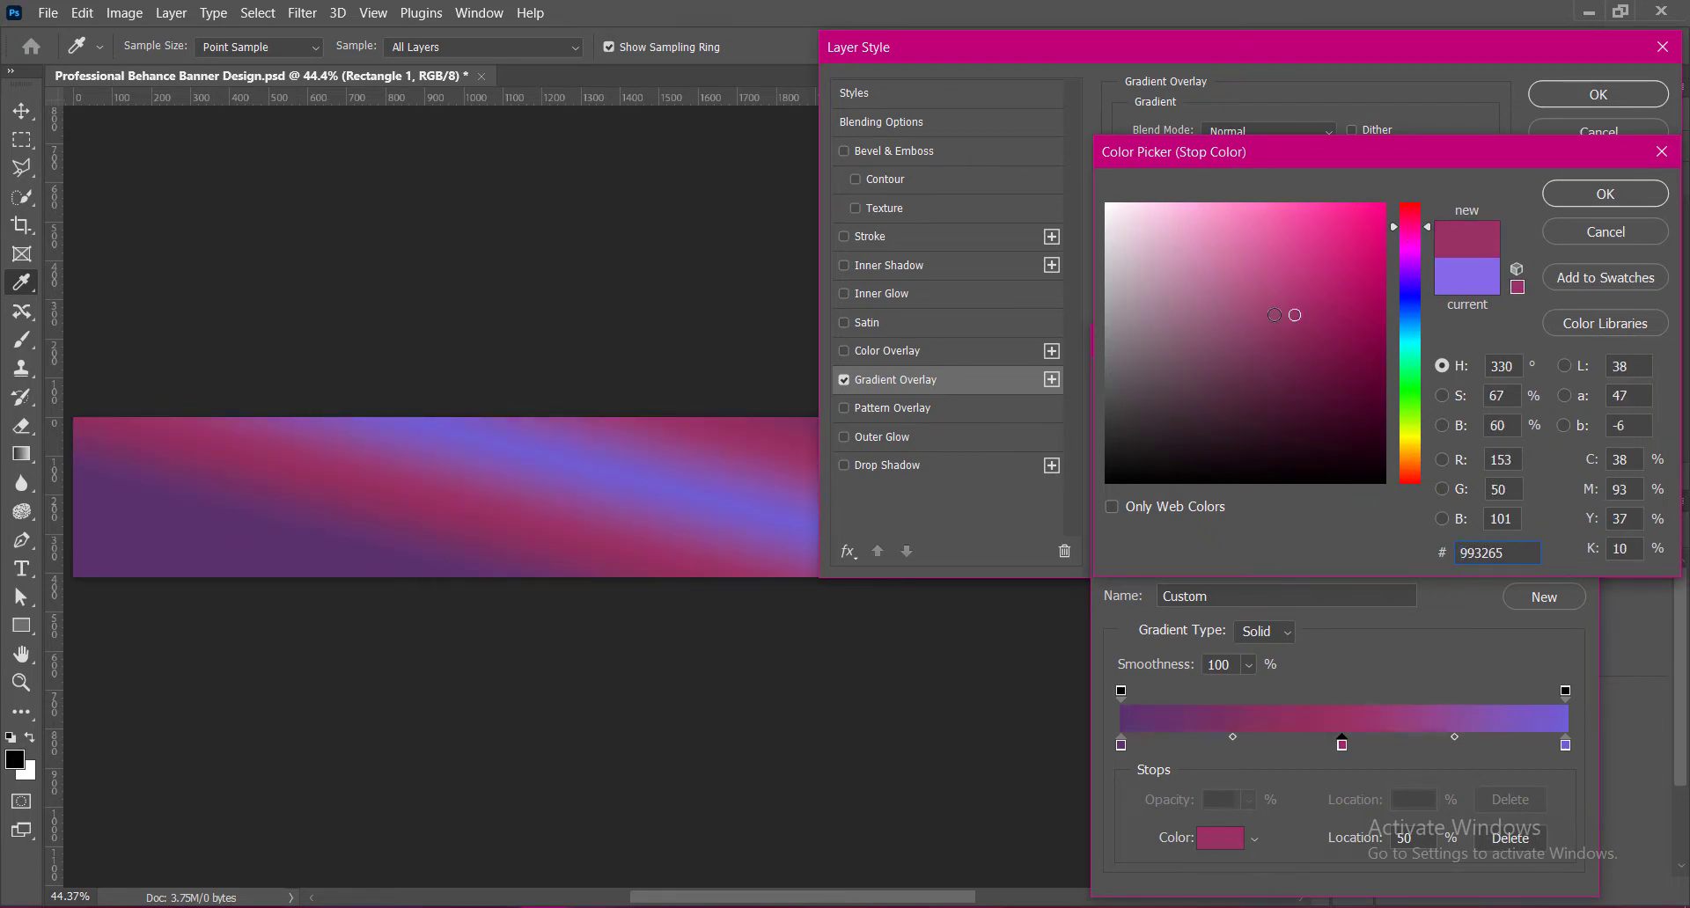
left_click(1259, 330)
key("Return")
- Change the right end stop to sandy gold #bfa479 and confirm the gradient
double_click(1564, 744)
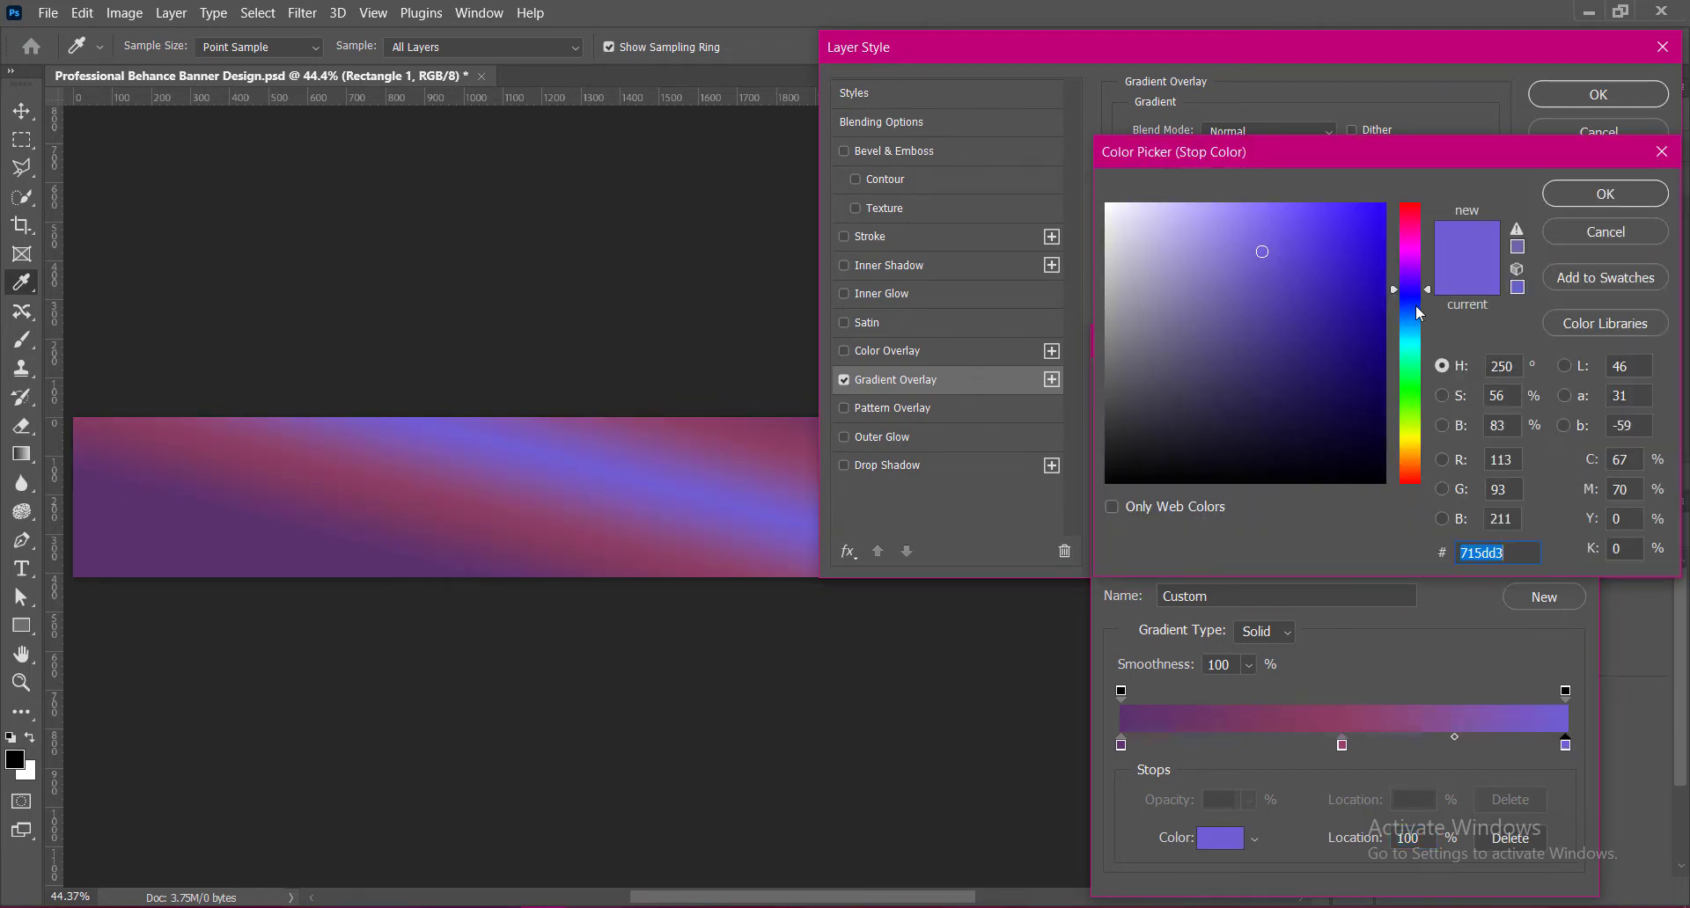
mouse_move(1254, 326)
left_mouse_down()
mouse_move(1216, 342)
mouse_move(1235, 278)
left_mouse_up()
left_click(1162, 290)
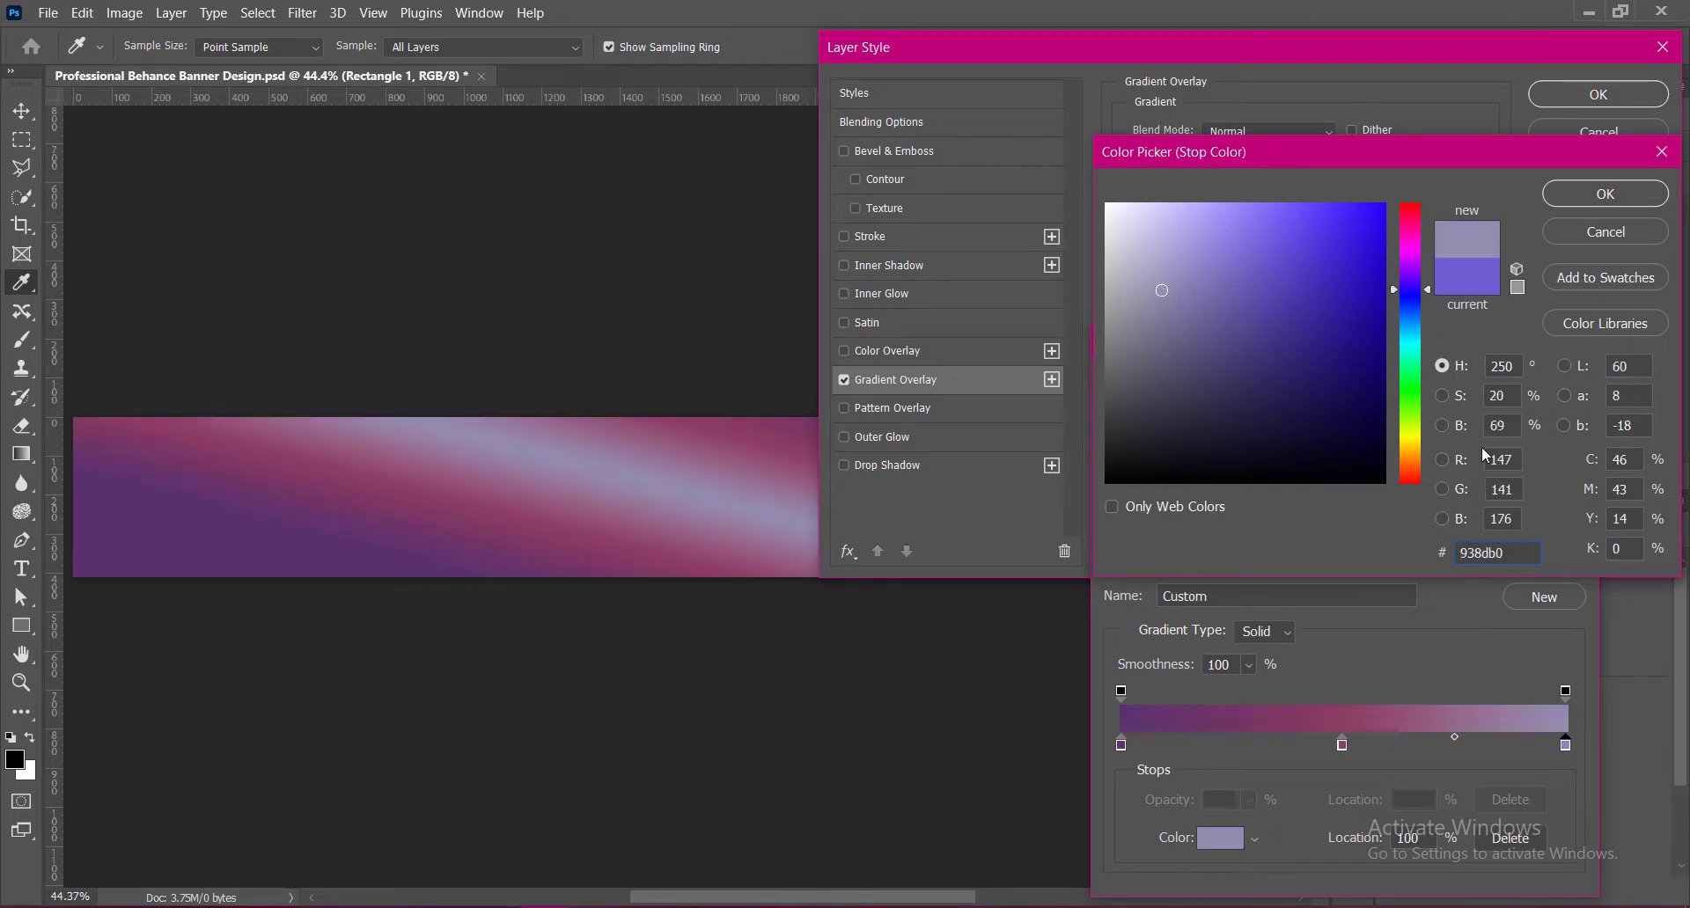
left_click(1417, 443)
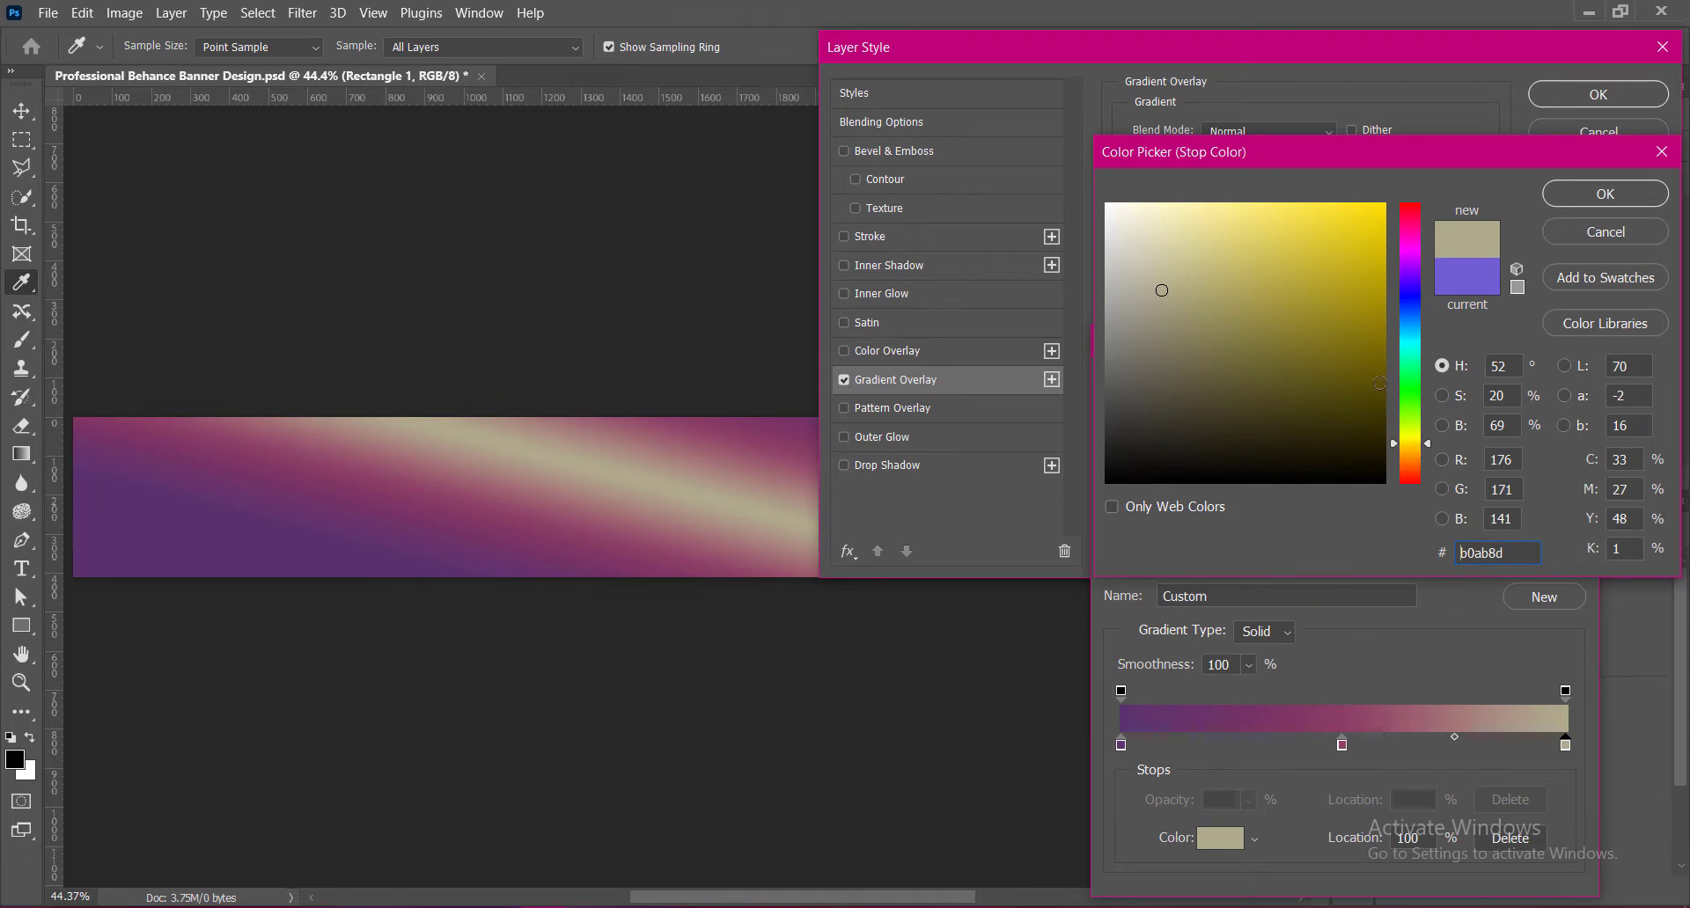
left_click_drag(1418, 446, 1412, 449)
mouse_move(1282, 366)
left_mouse_down()
mouse_move(1268, 308)
mouse_move(1208, 299)
left_mouse_up()
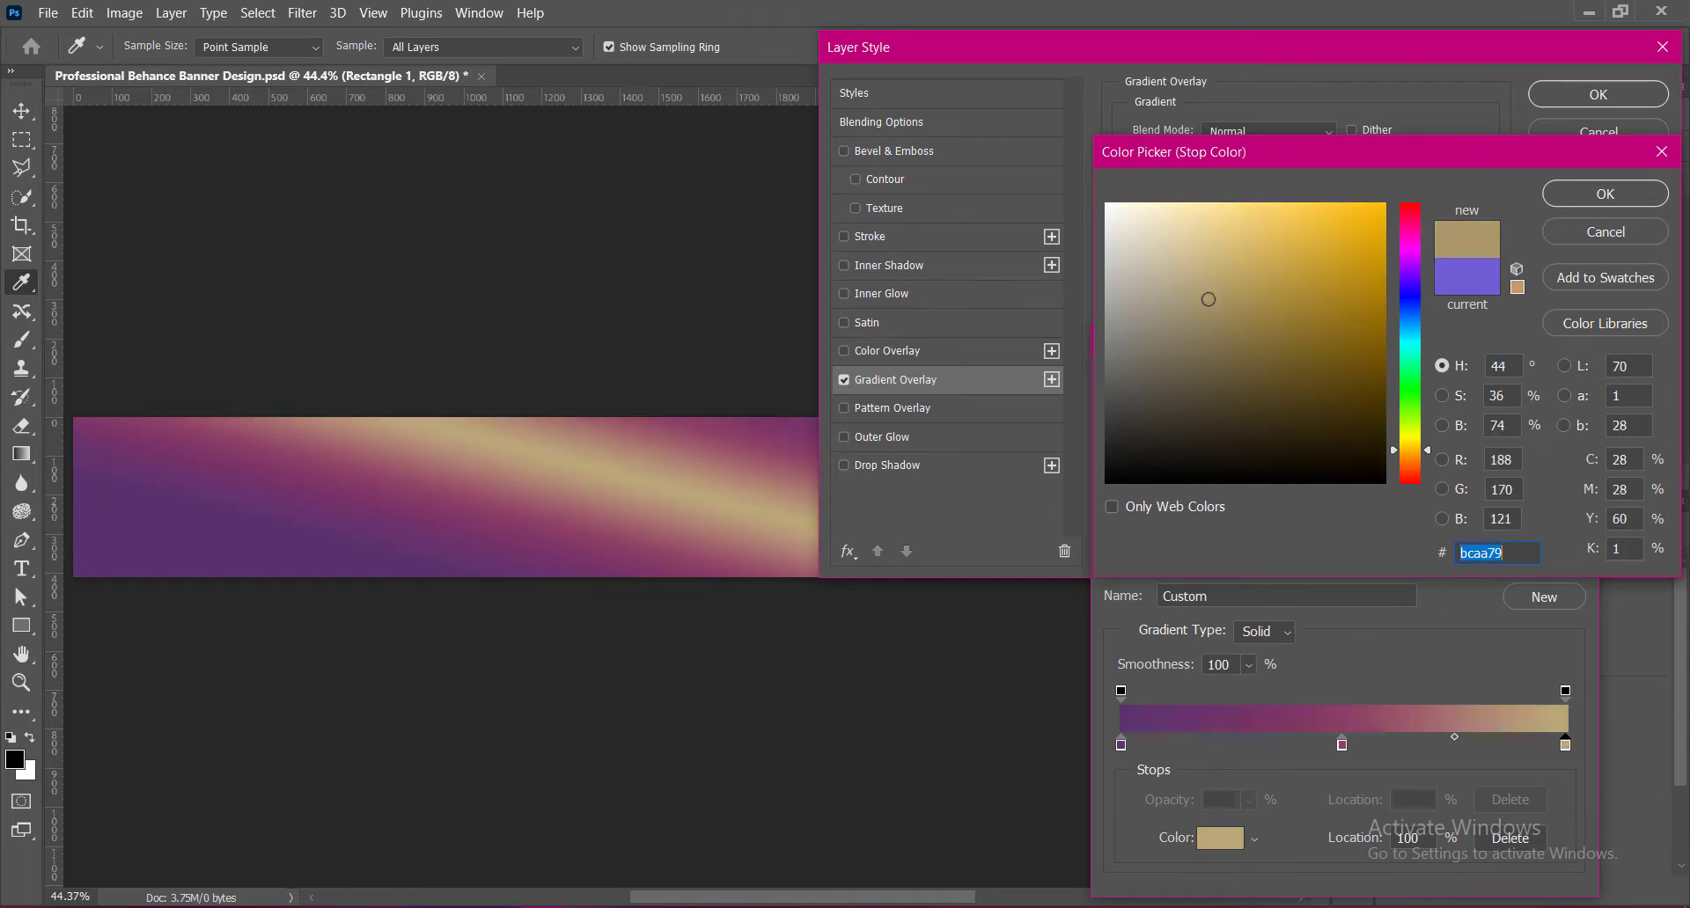
left_click(1412, 456)
left_click(1208, 271)
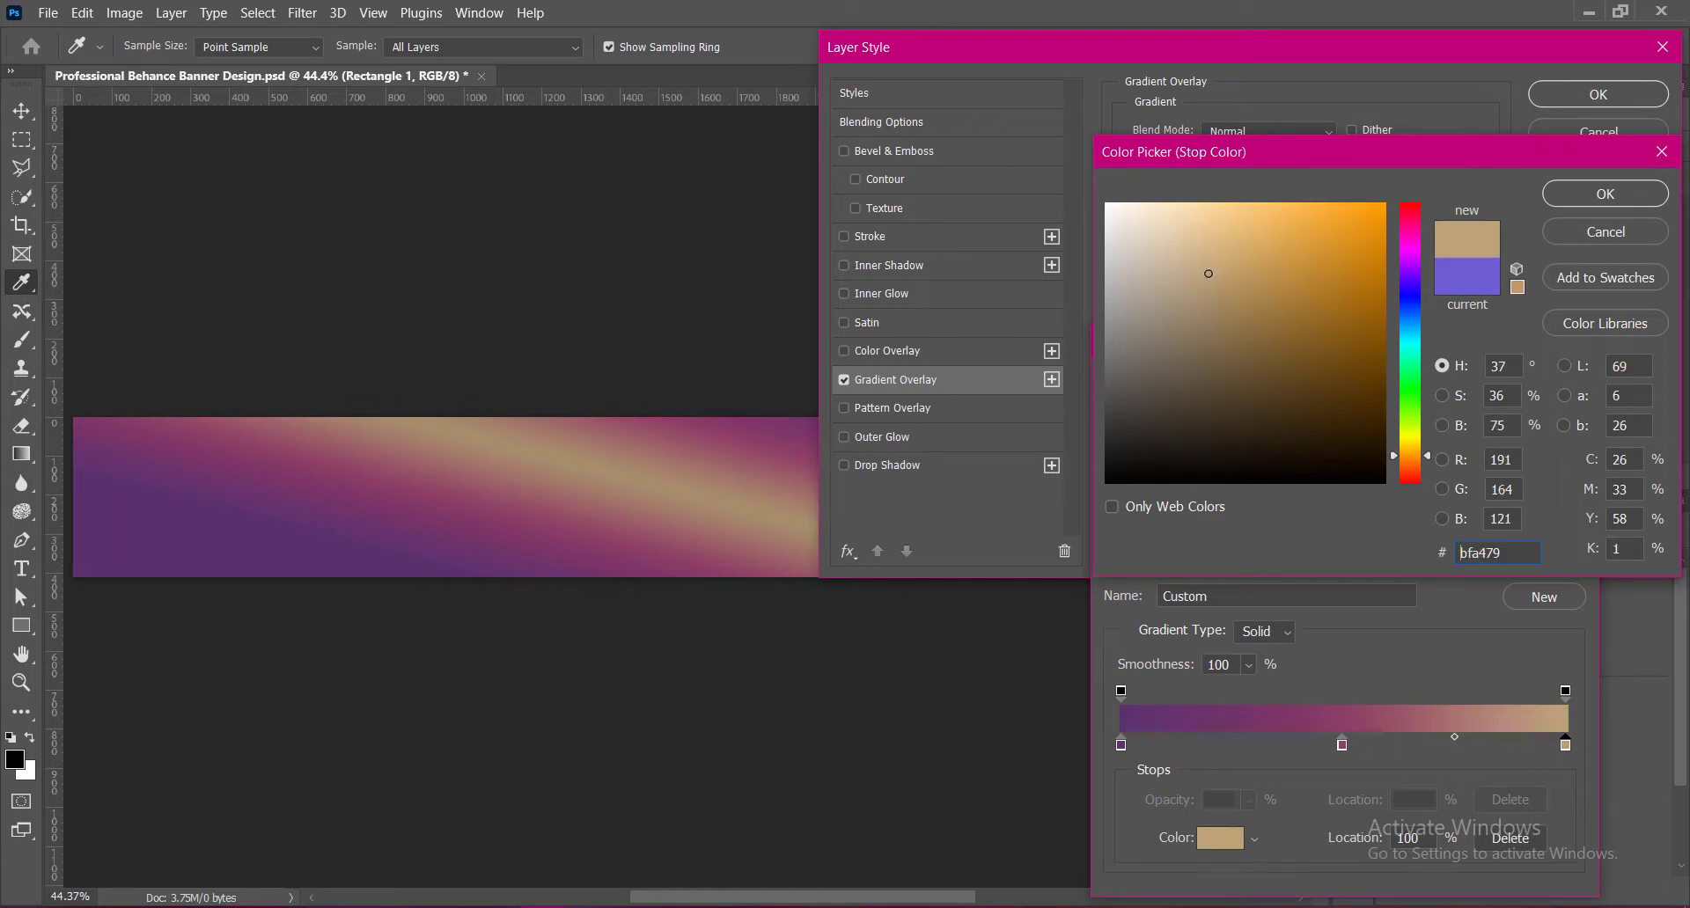
left_click(1560, 194)
key("Return")
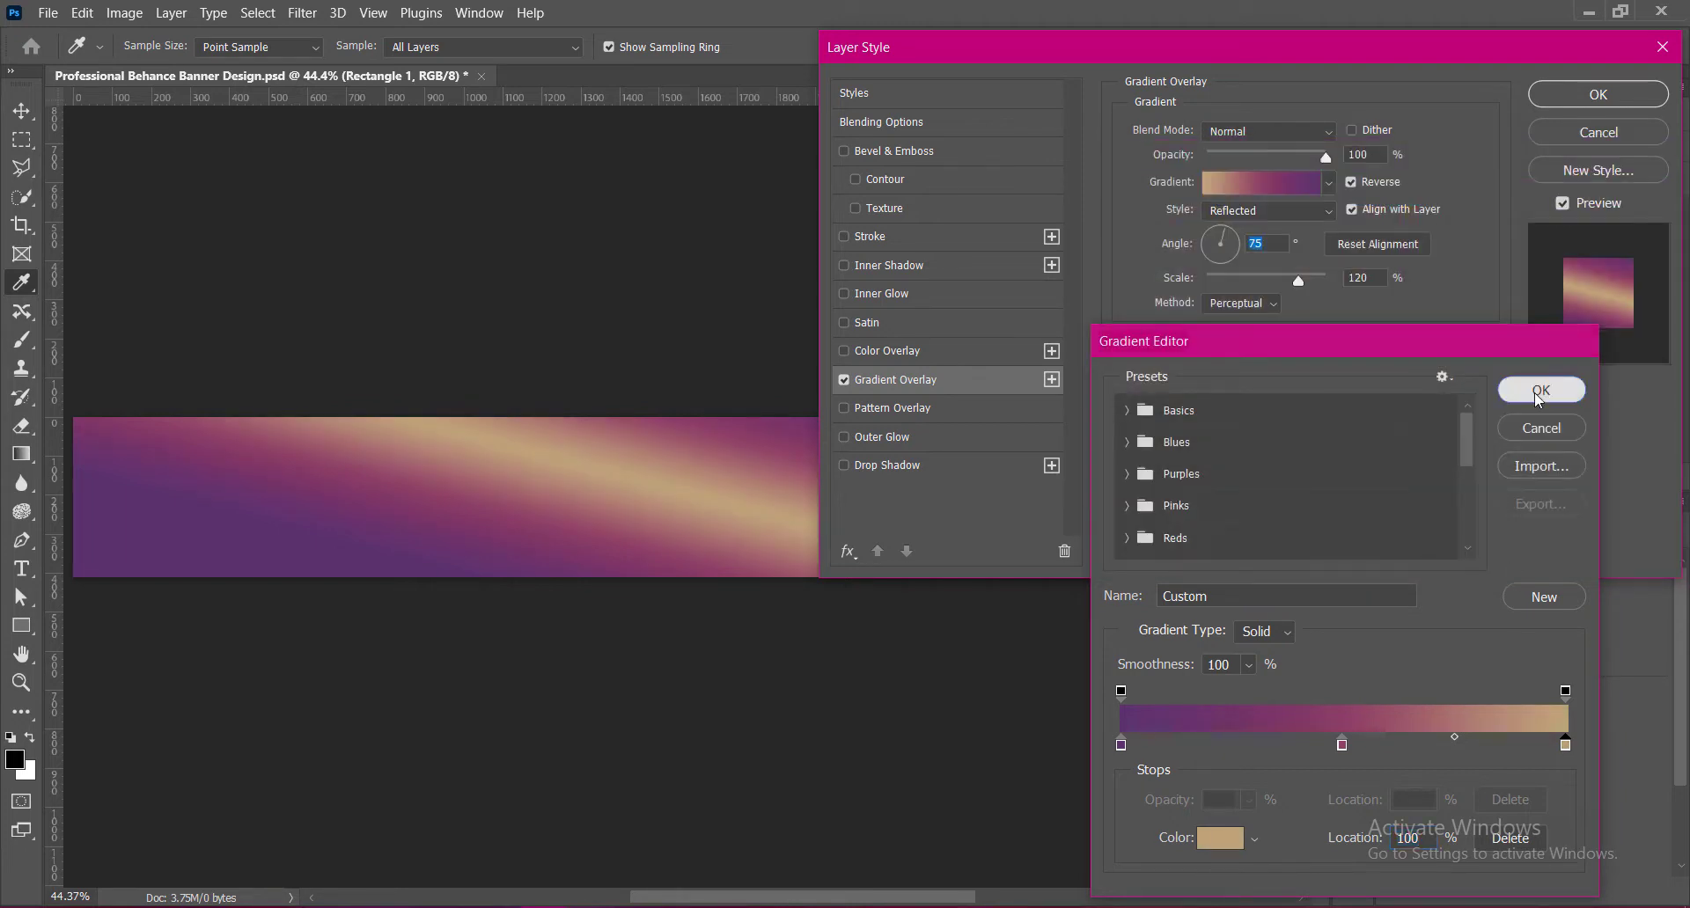
- Adjust the gradient scale, trying 111%, and return it to 120%
left_click_drag(1294, 282, 1292, 282)
double_click(1358, 279)
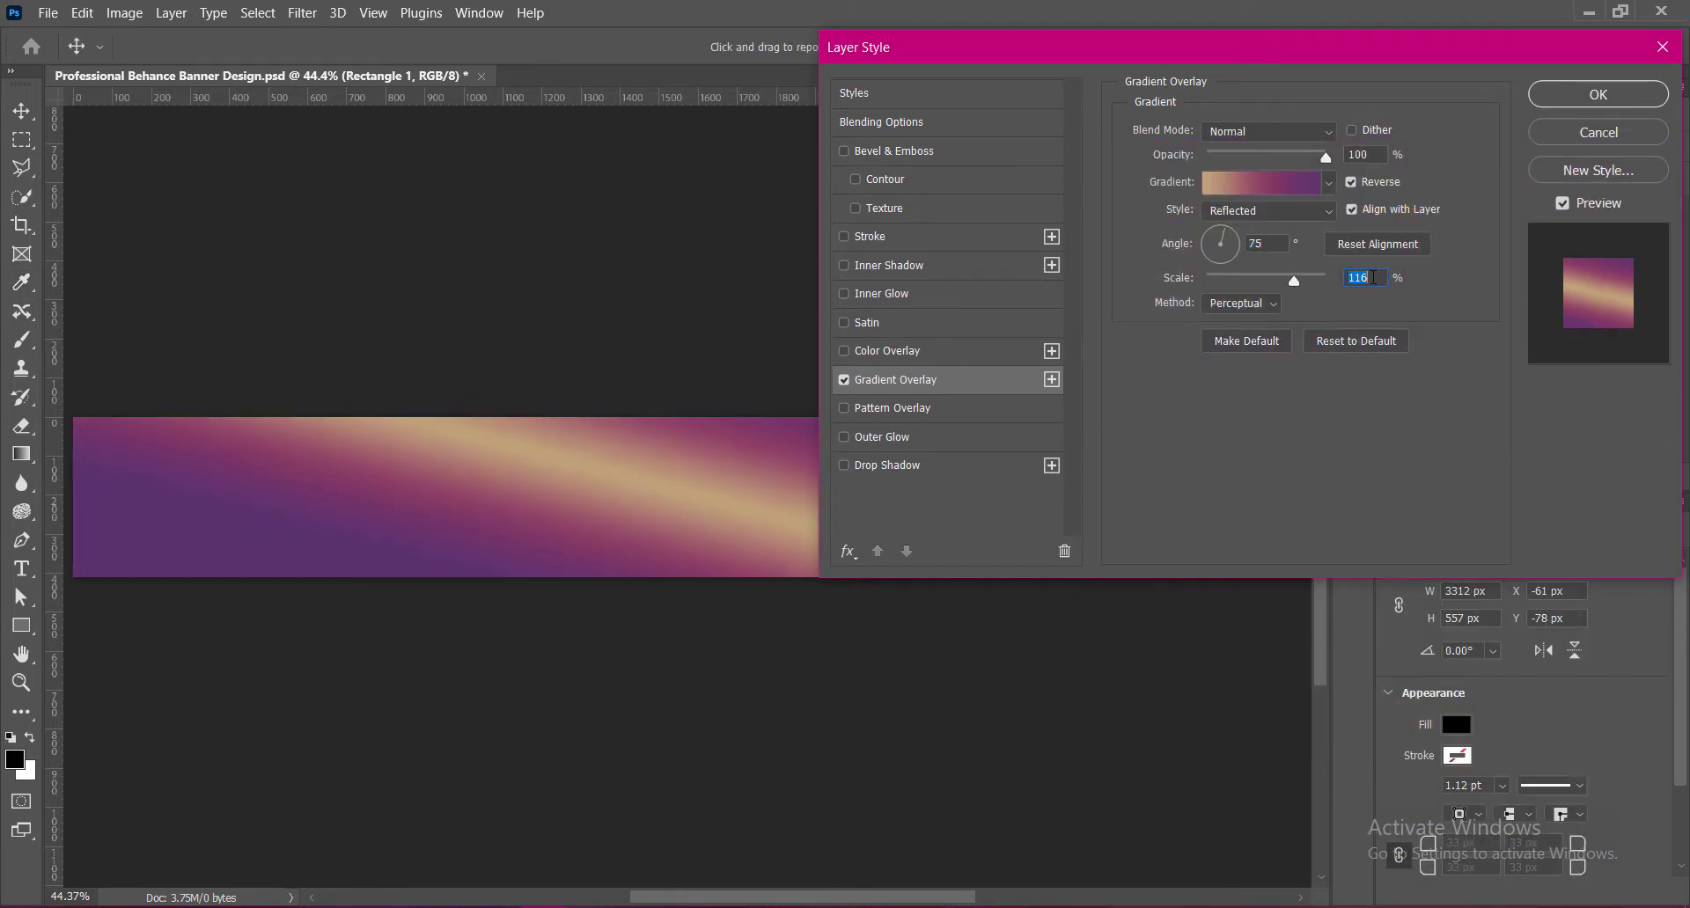
type("111")
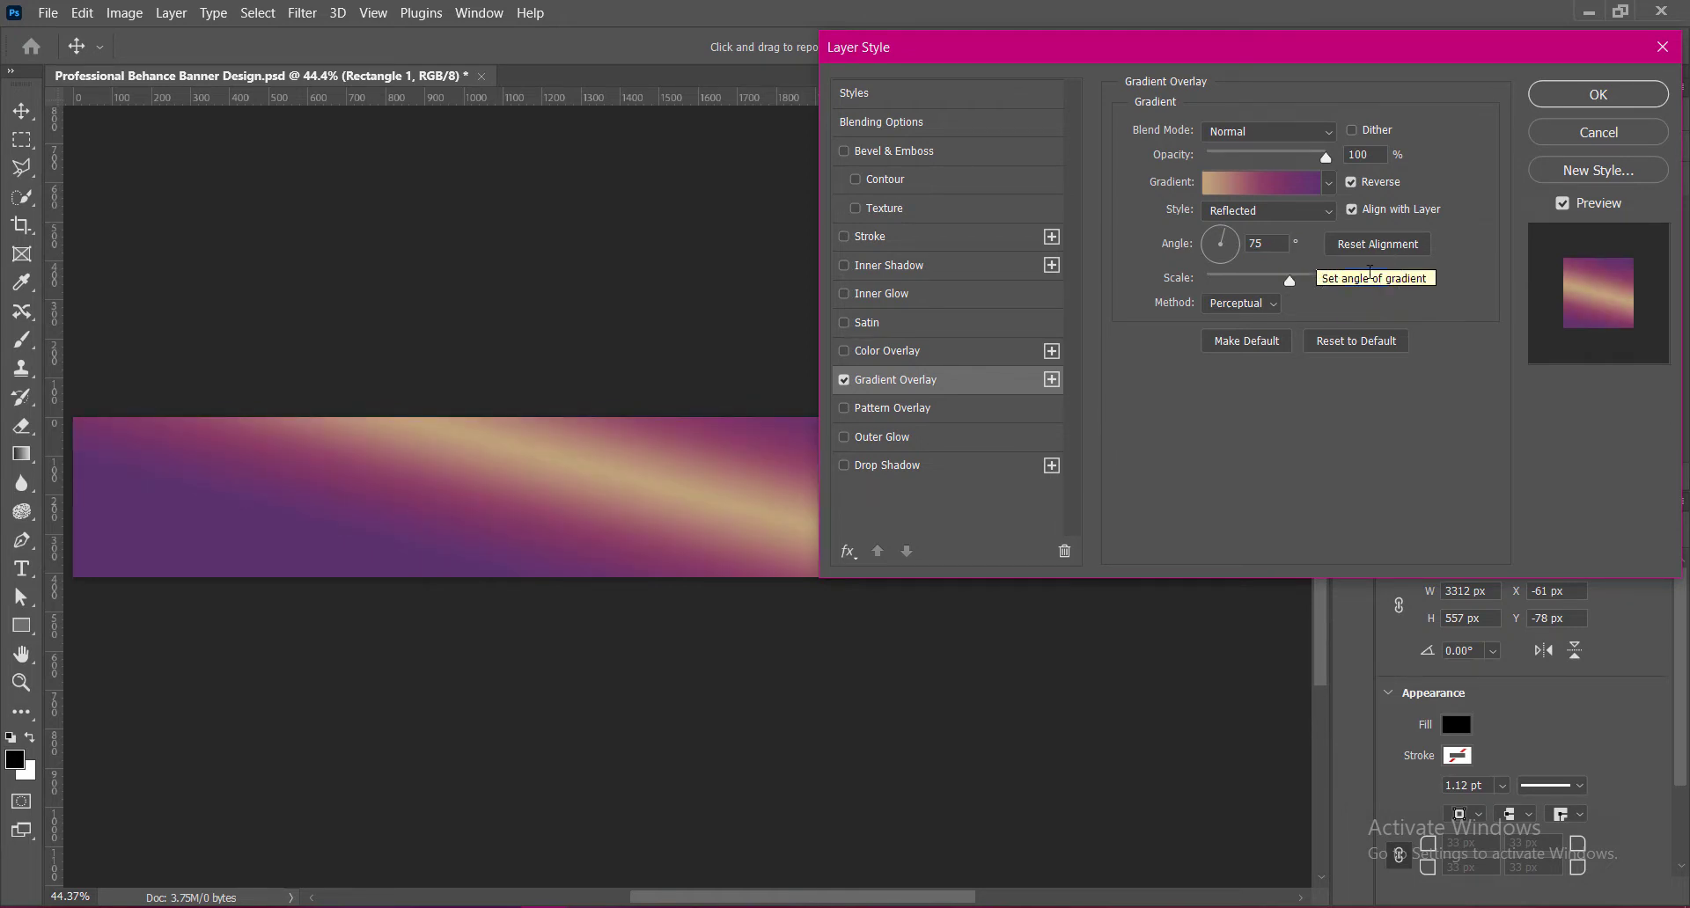
left_click(1241, 303)
- Switch the gradient method to Classic and apply the overlay with OK
left_click(1238, 327)
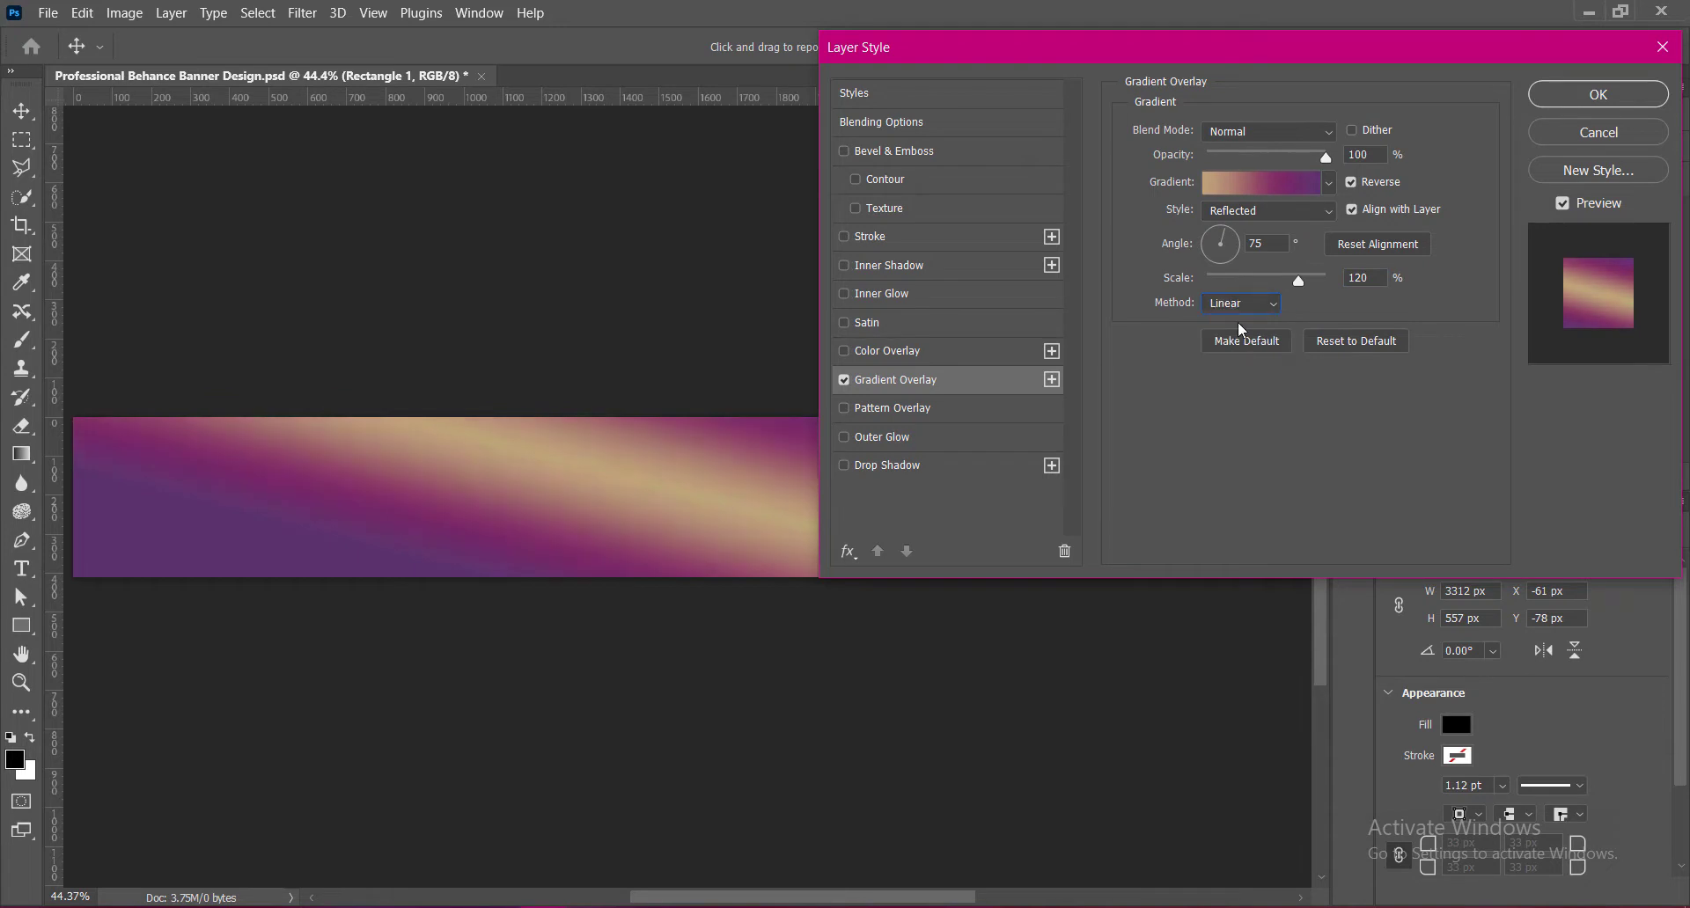
left_click(1241, 303)
left_click(1238, 333)
left_click(1235, 304)
left_click(1237, 352)
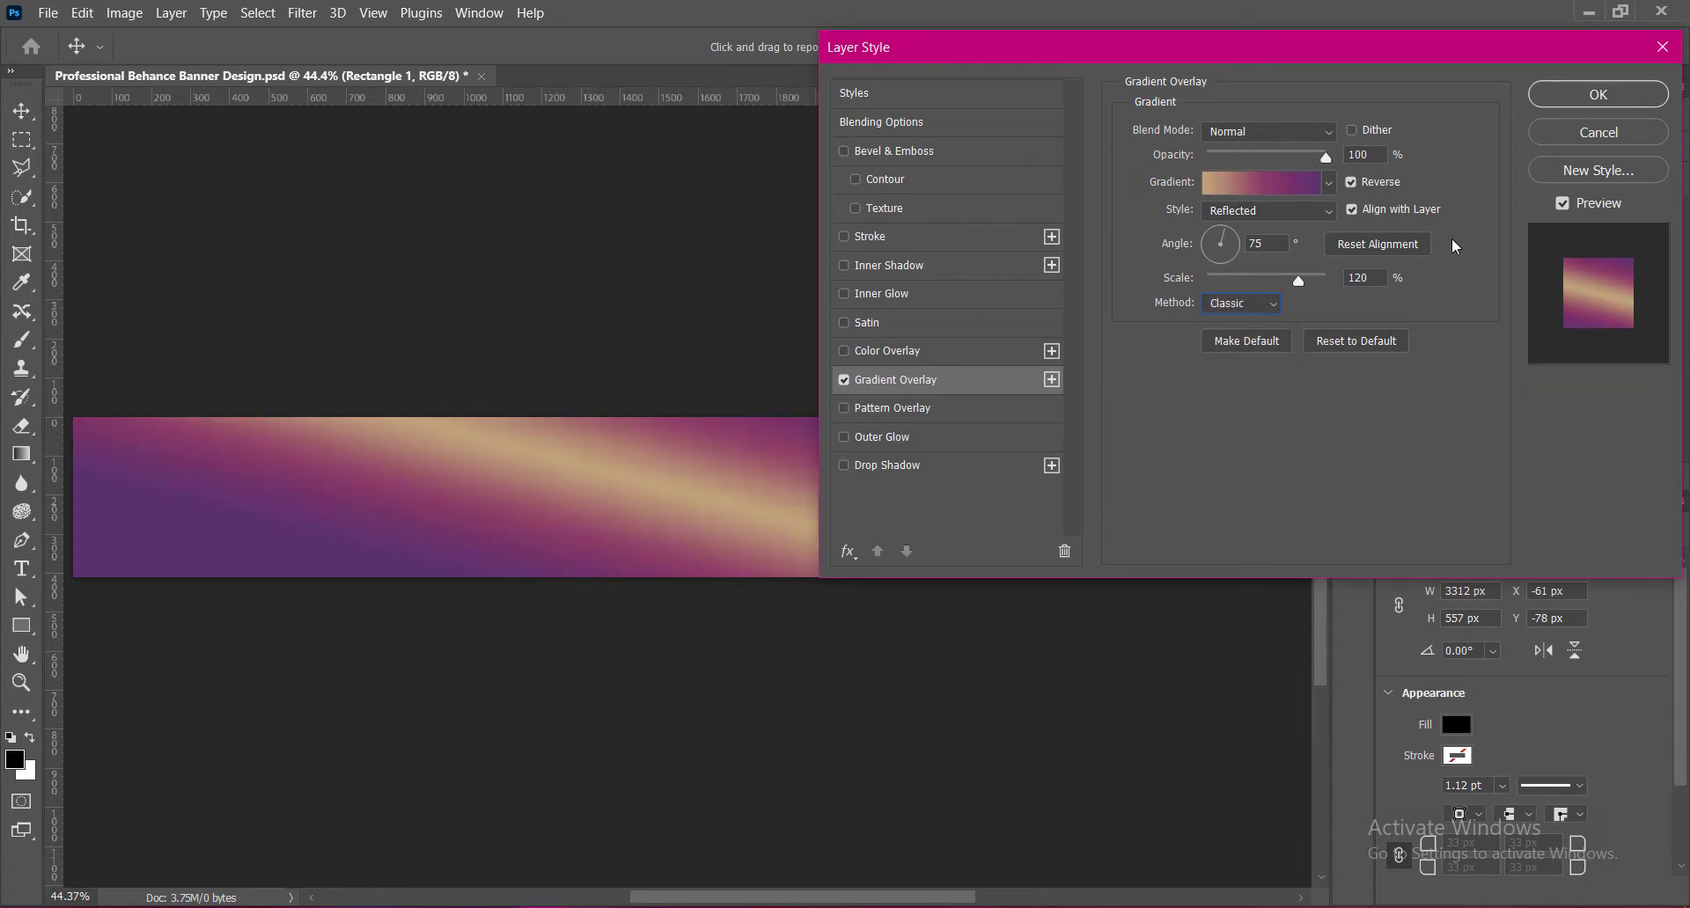
left_click(1540, 95)
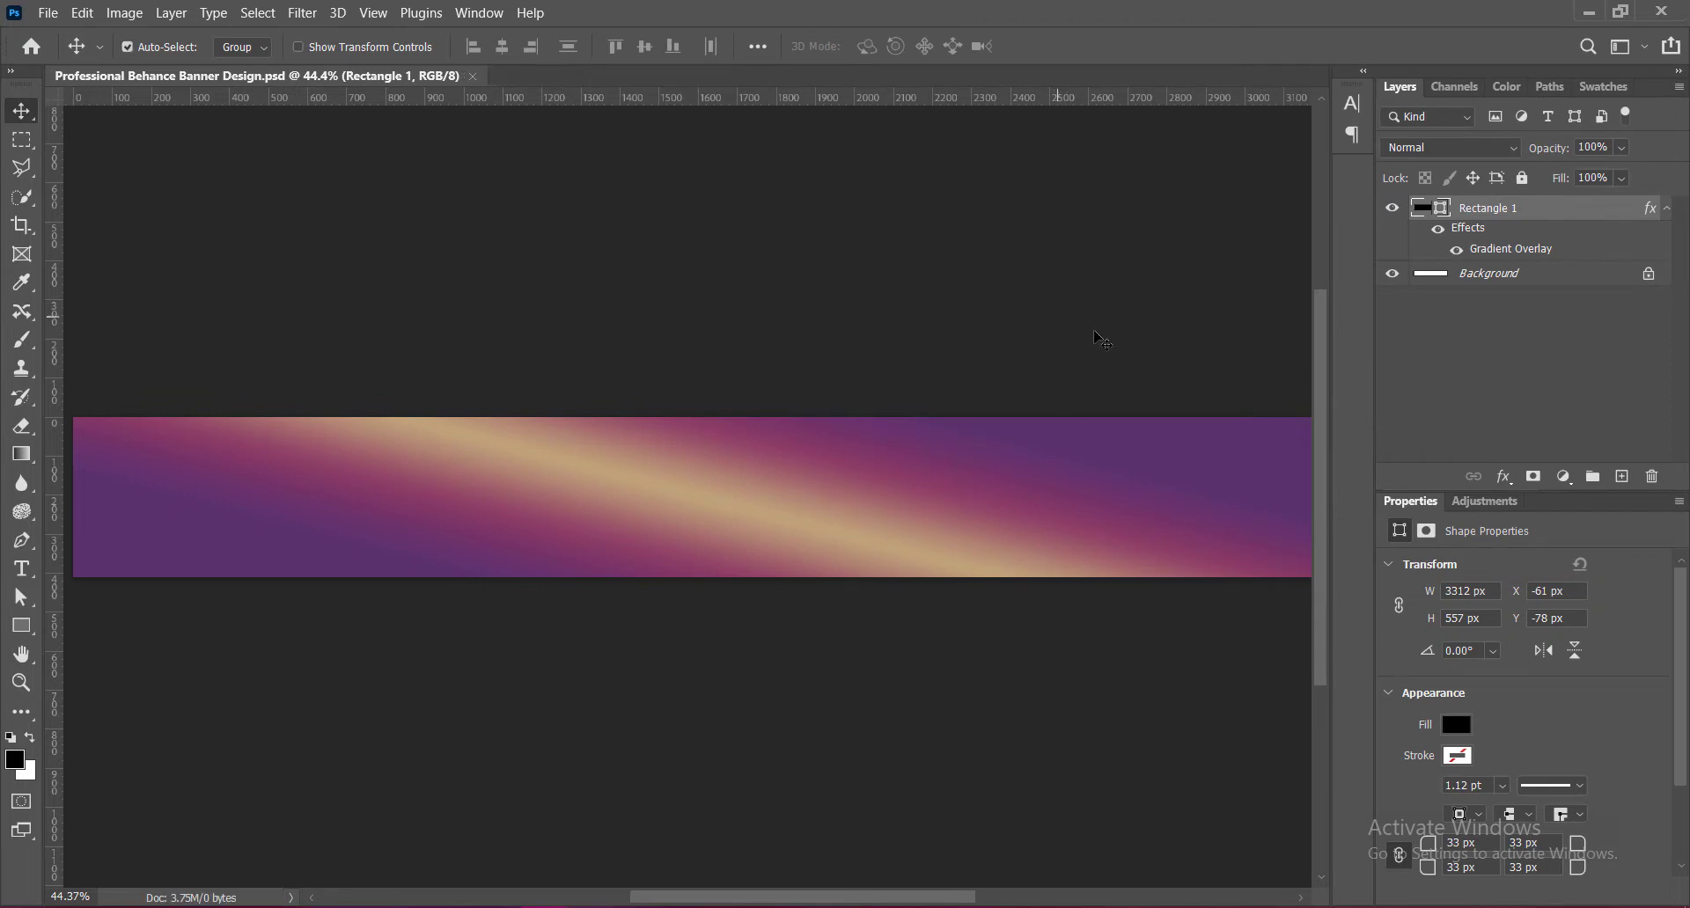
- In Blending Options, enable Bevel & Emboss Texture using the third Water pattern
right_click(1407, 208)
left_click(1425, 220)
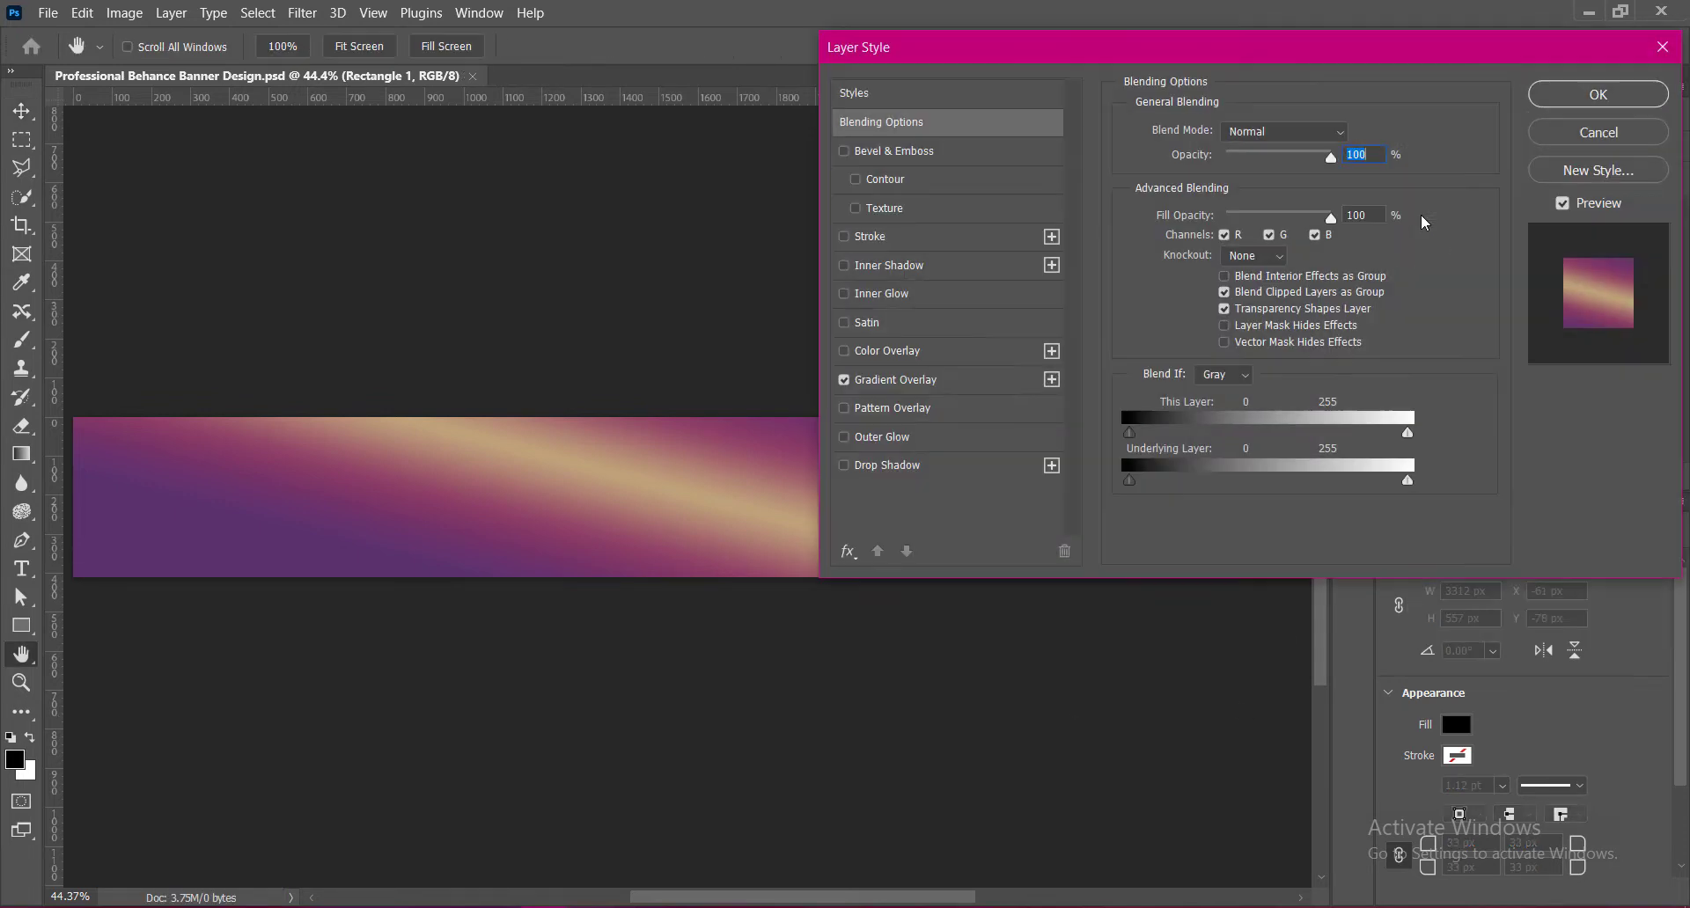
left_click(855, 208)
left_click(899, 208)
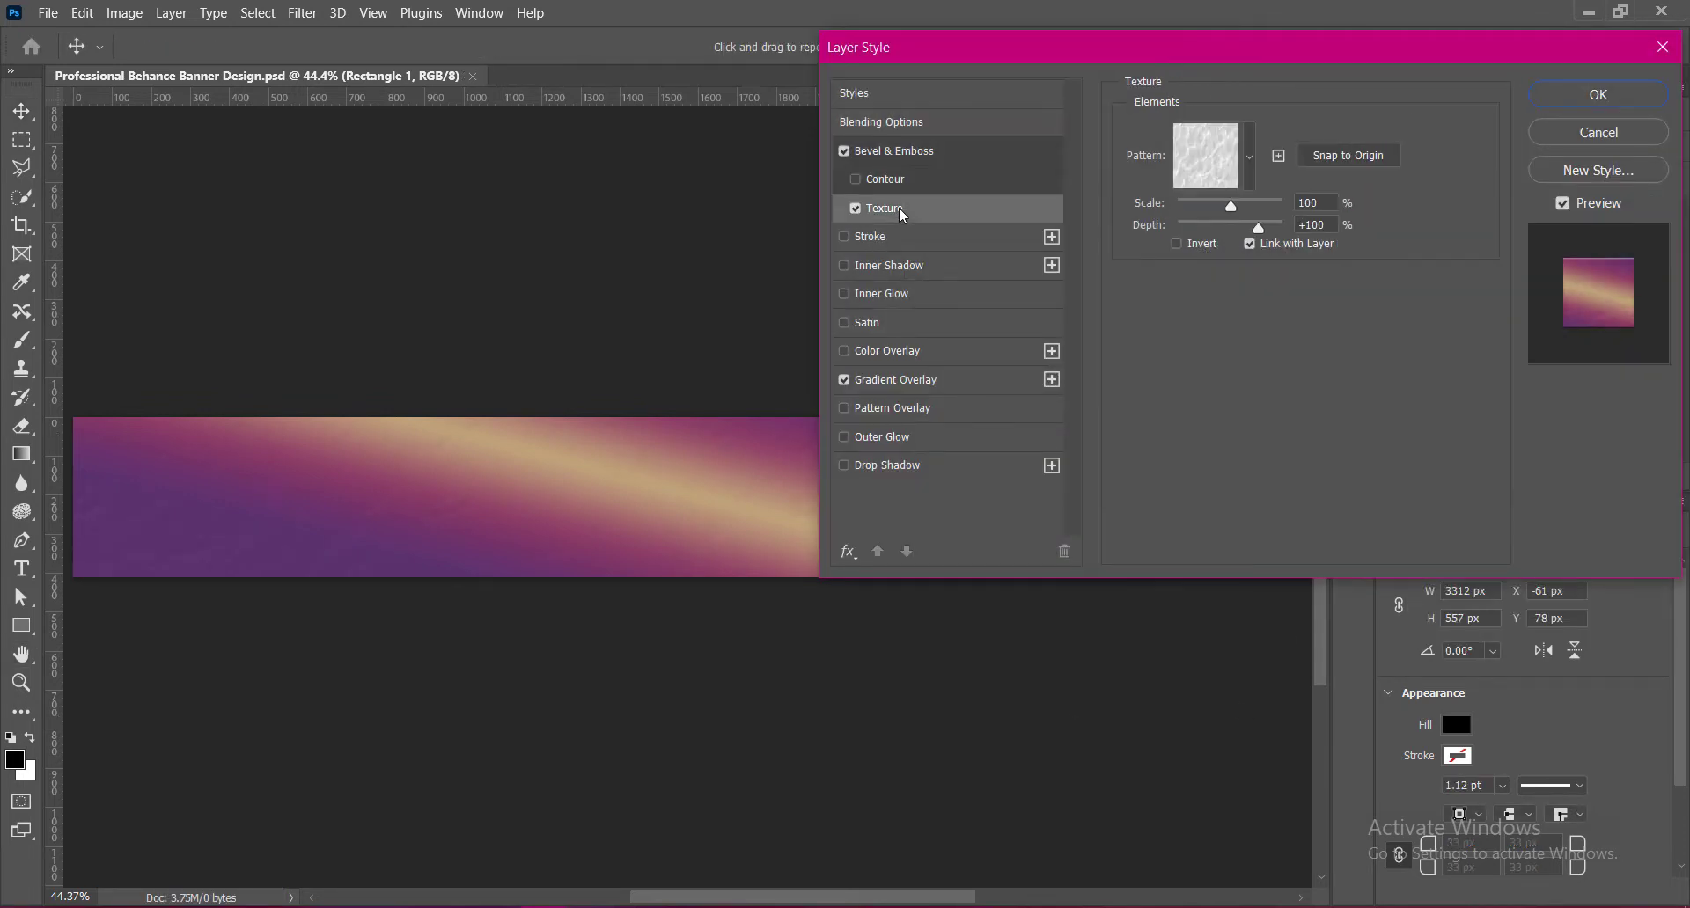
left_click(1248, 158)
left_click(1149, 315)
scroll(1223, 309, "down", 2)
left_click(1195, 294)
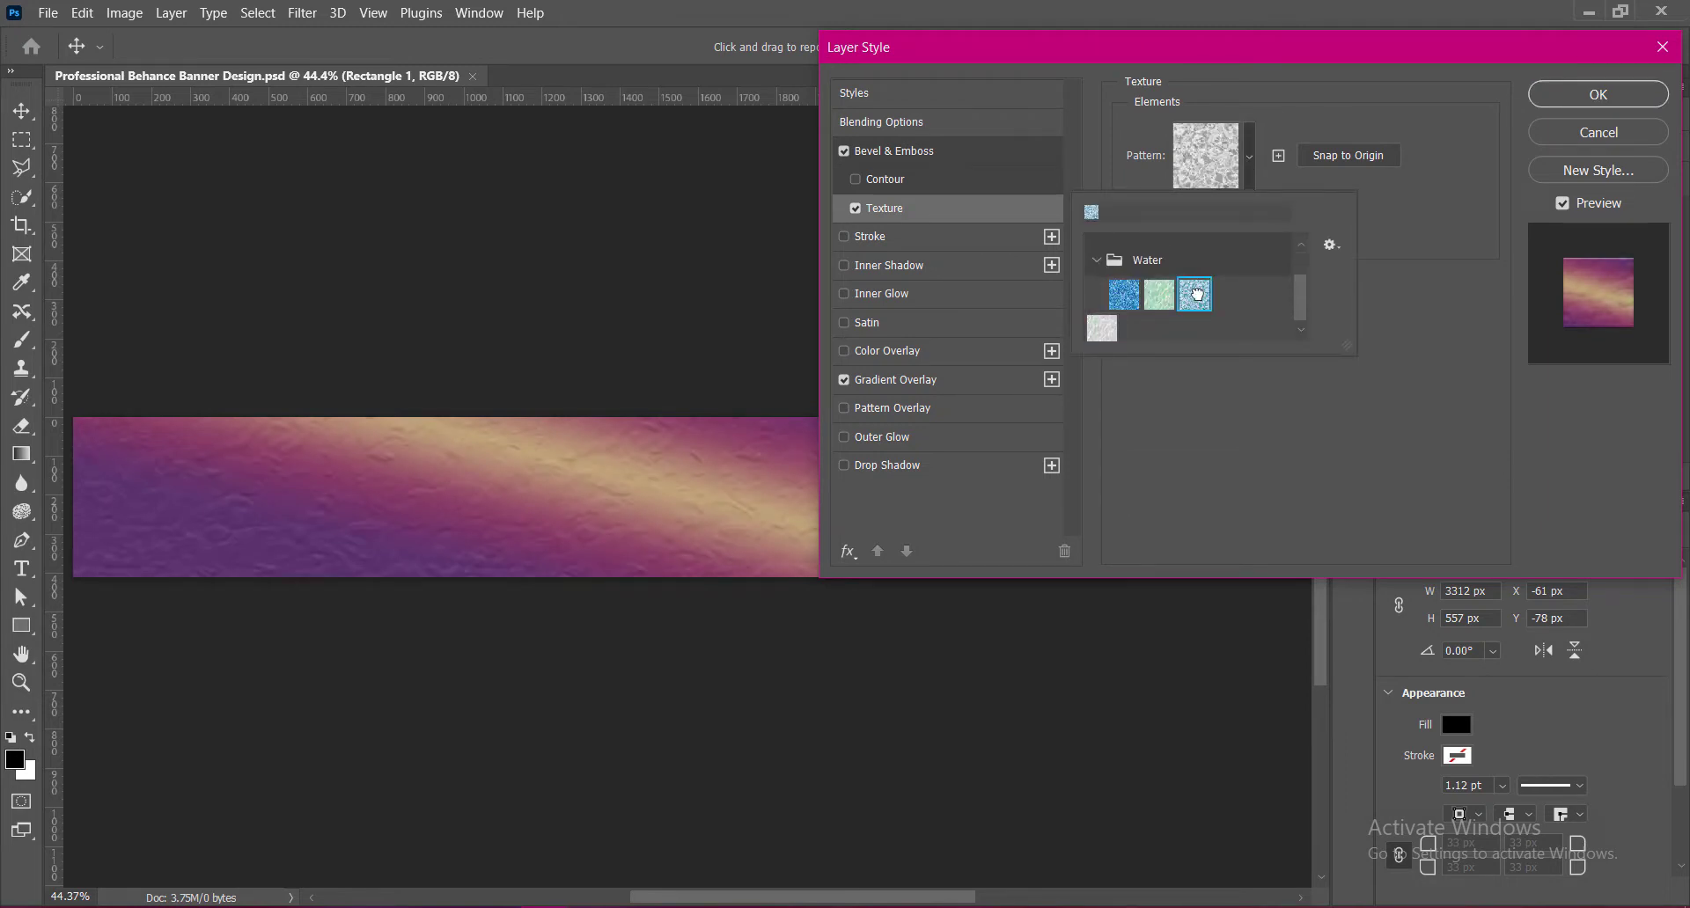
left_click(1278, 426)
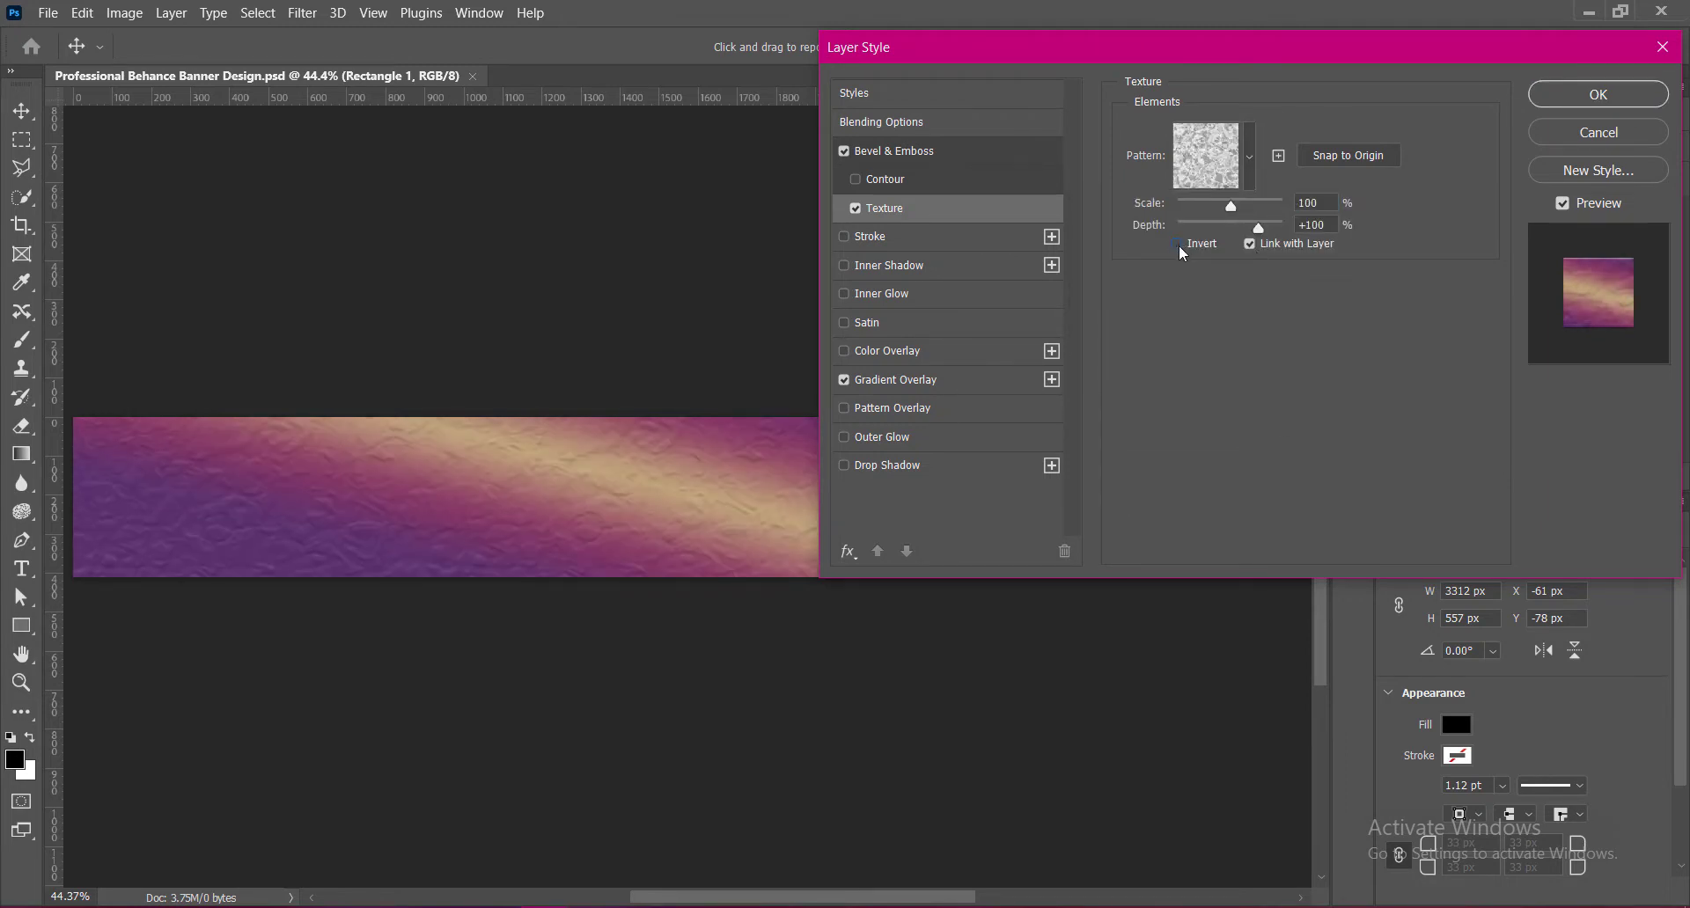
- Set the texture depth to +300% and scale to 150%
left_click_drag(1258, 227, 1260, 231)
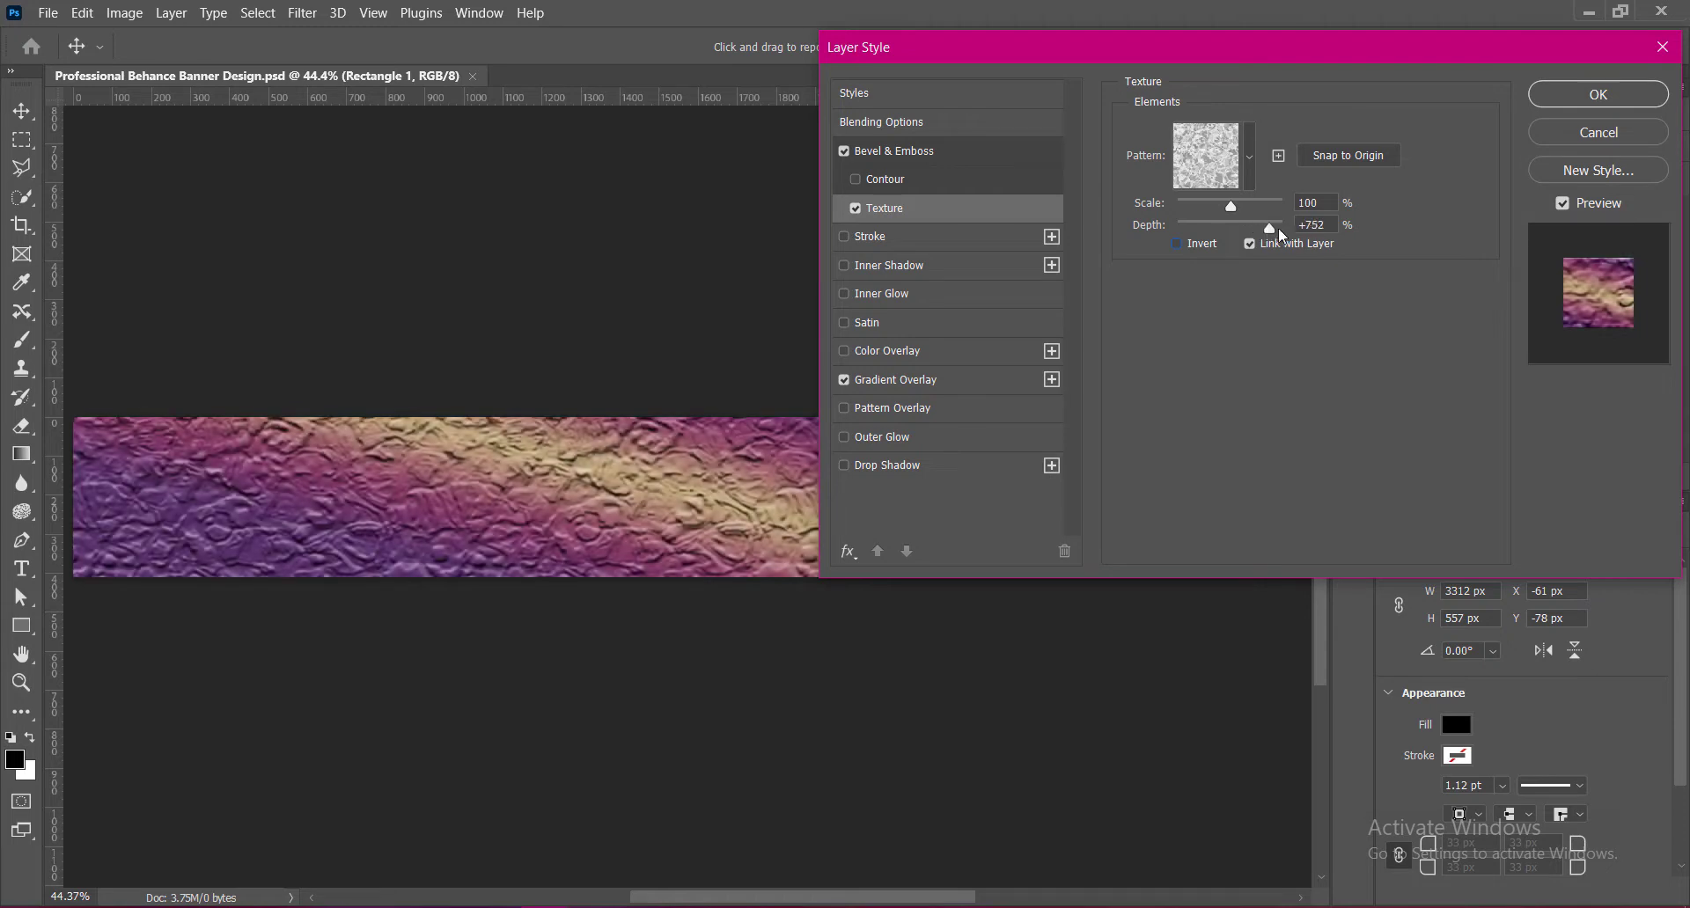
type("300")
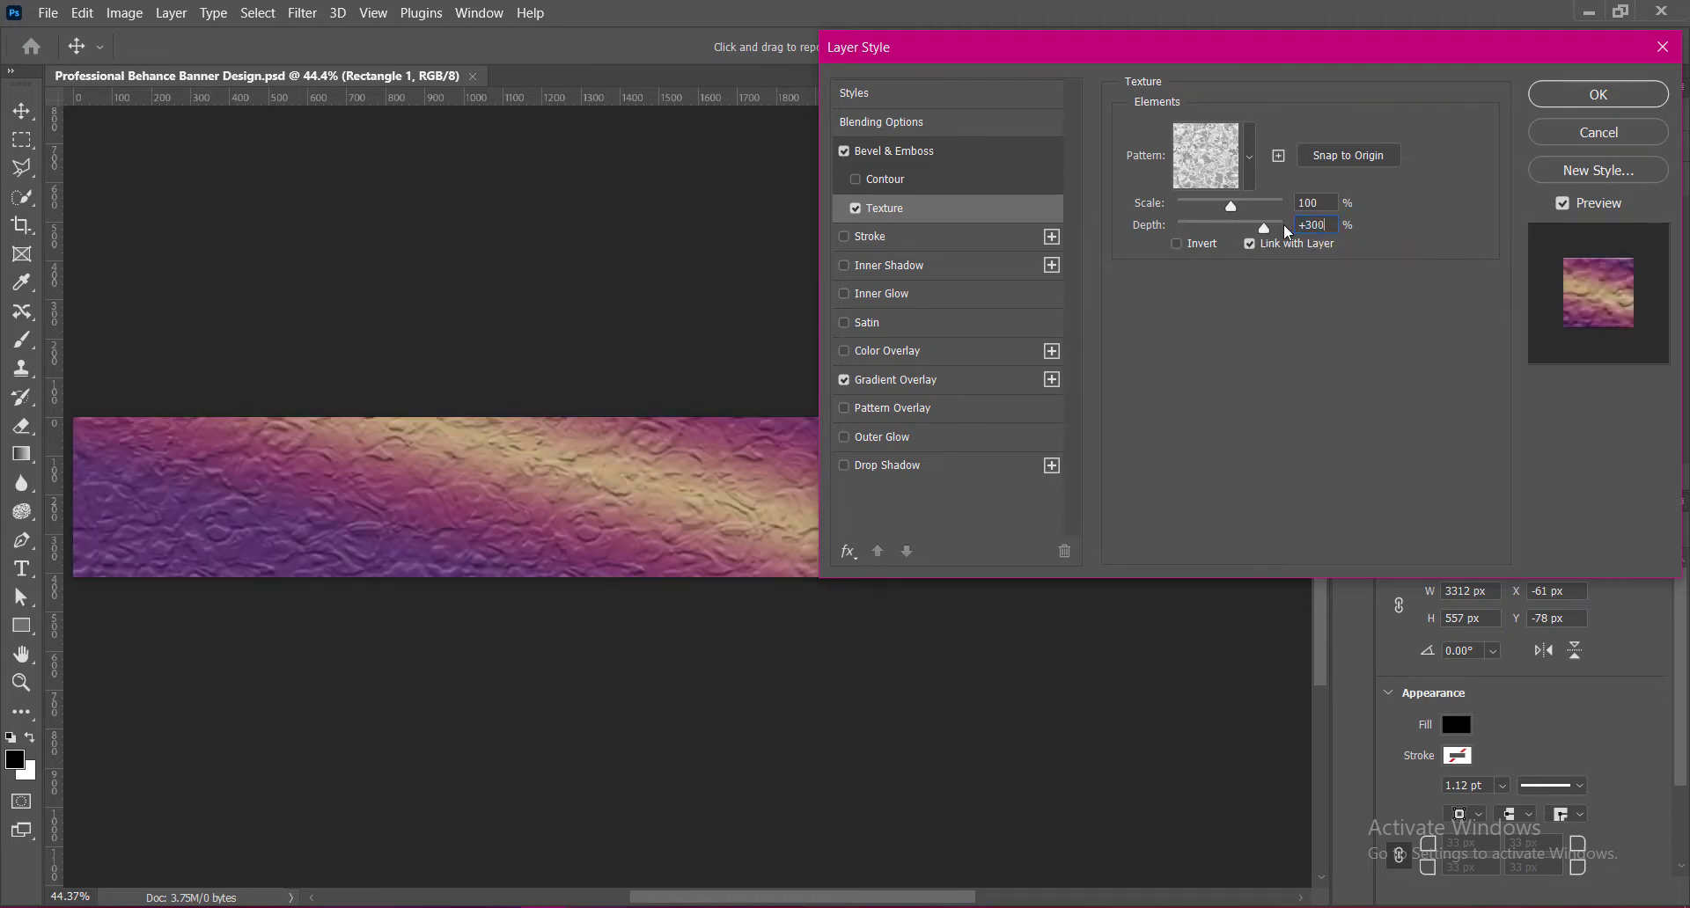
left_click_drag(1230, 206, 1235, 206)
left_click(1317, 202)
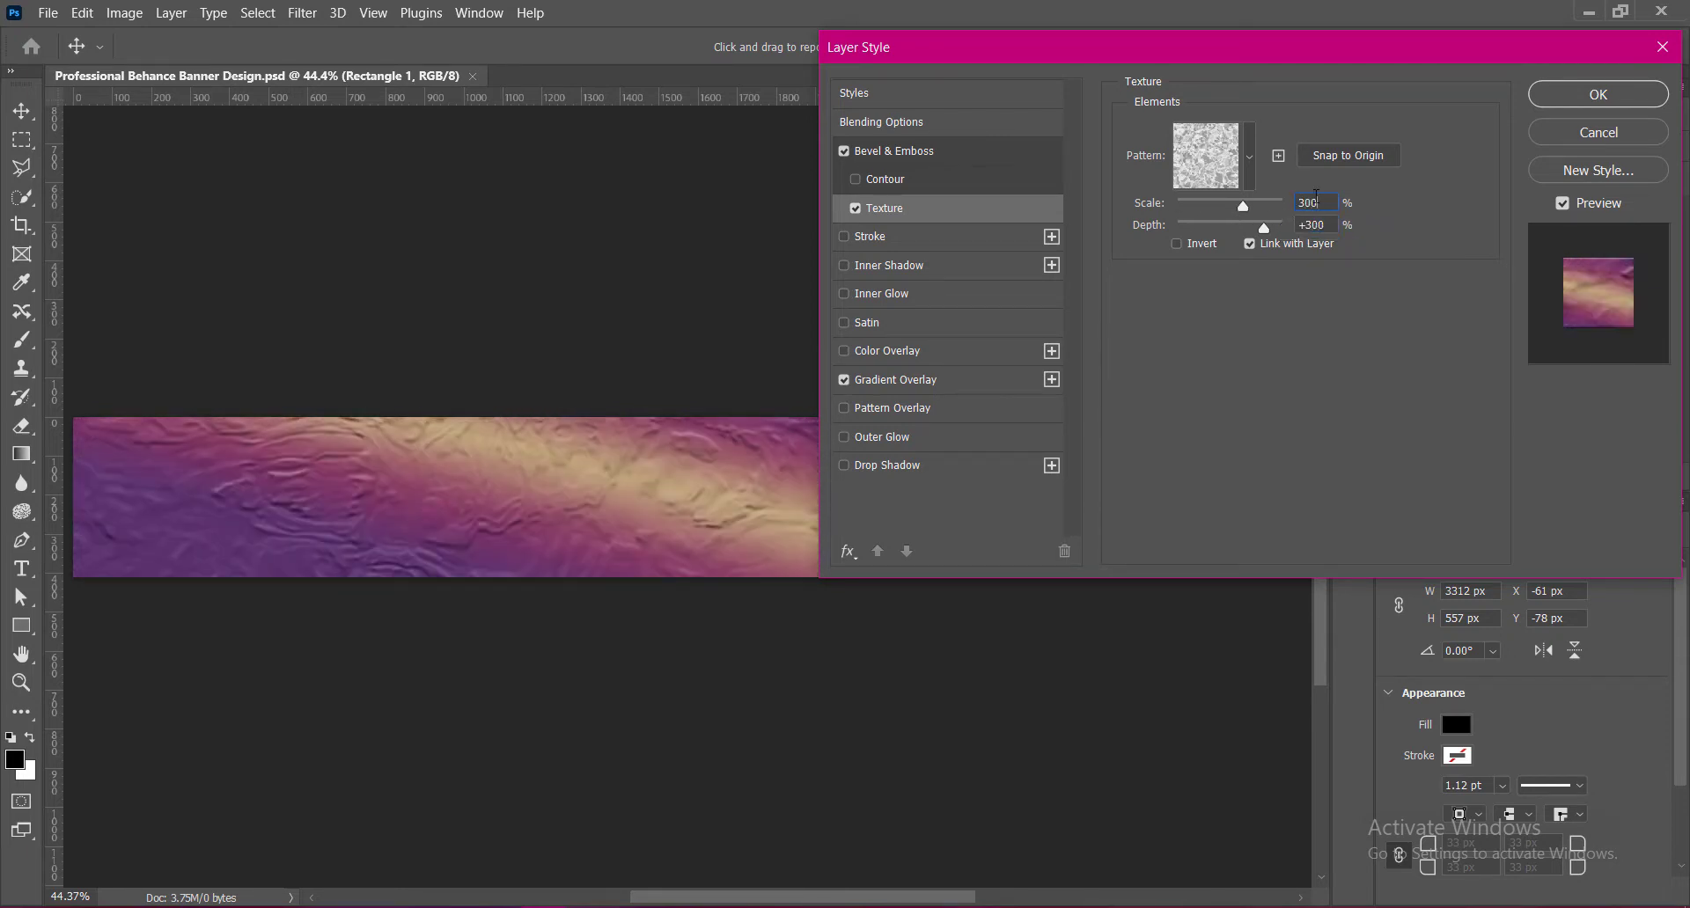
type("300150")
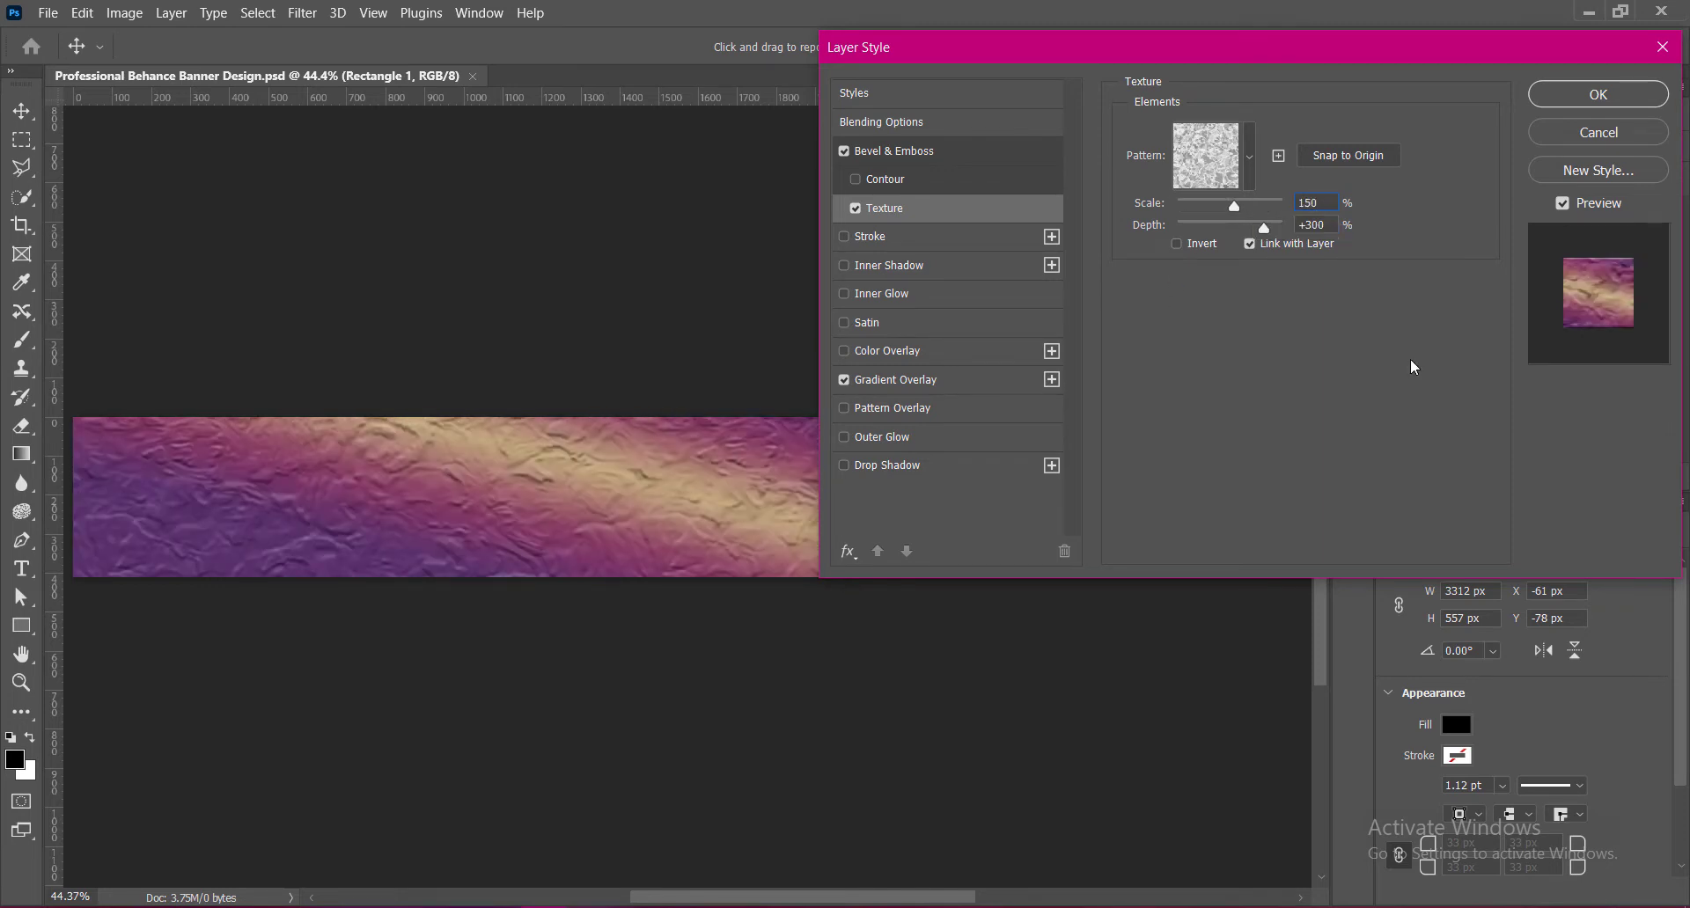
- Set the Pillow Emboss bevel to direction Down with 6 px soften and greater depth
left_click(890, 151)
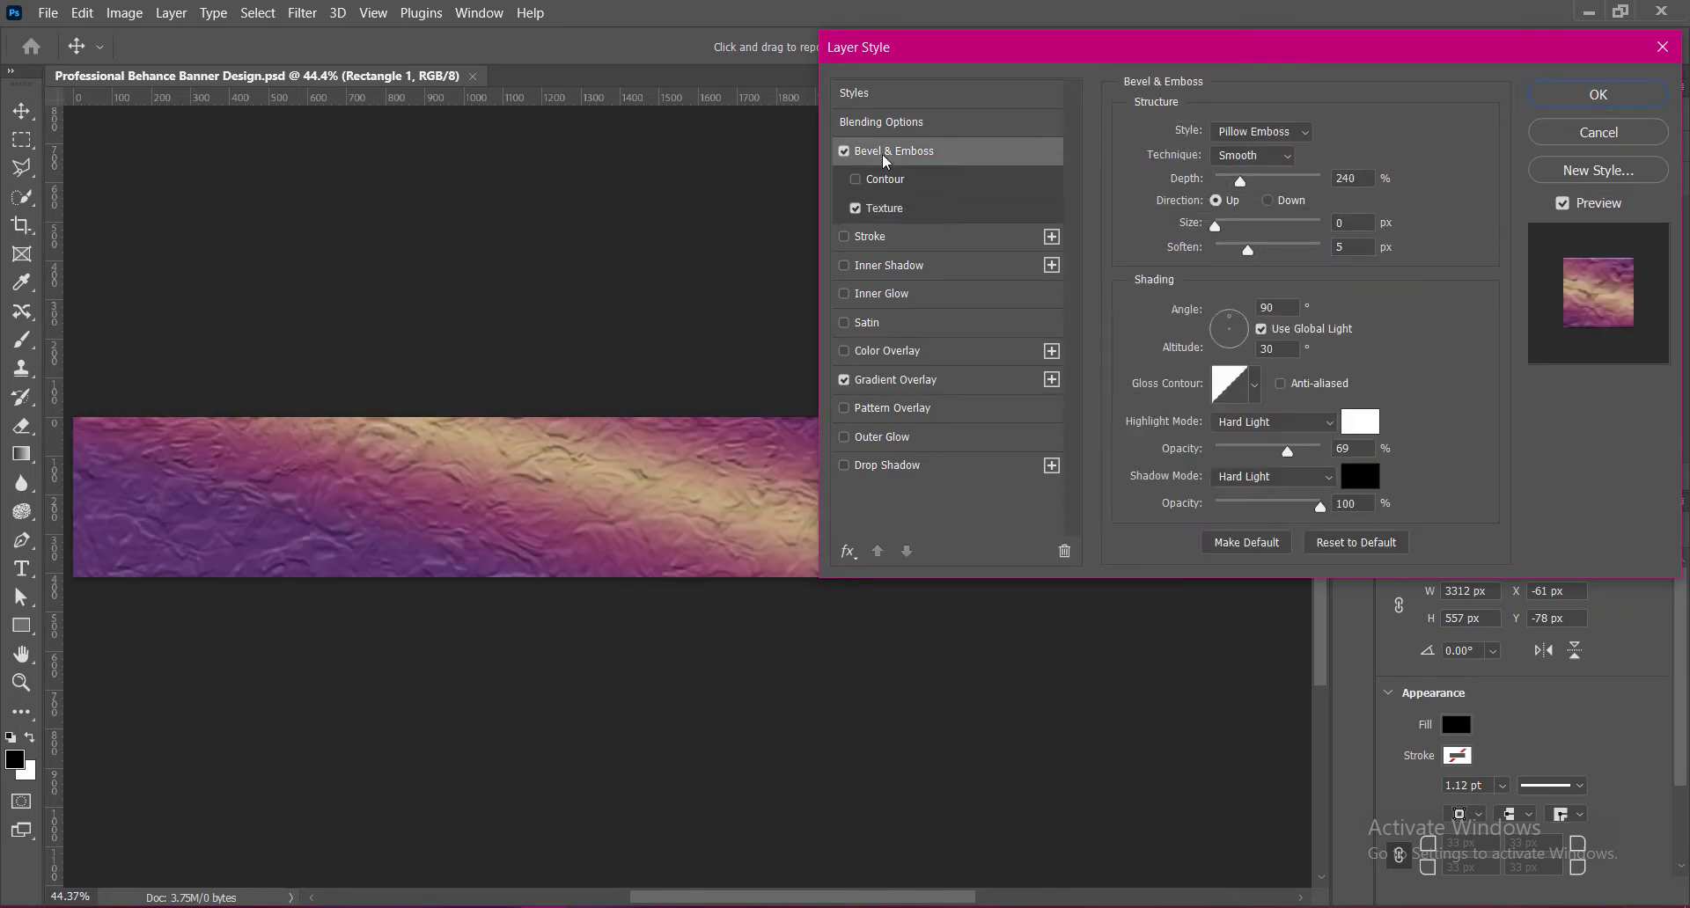
left_click_drag(1247, 250, 1252, 251)
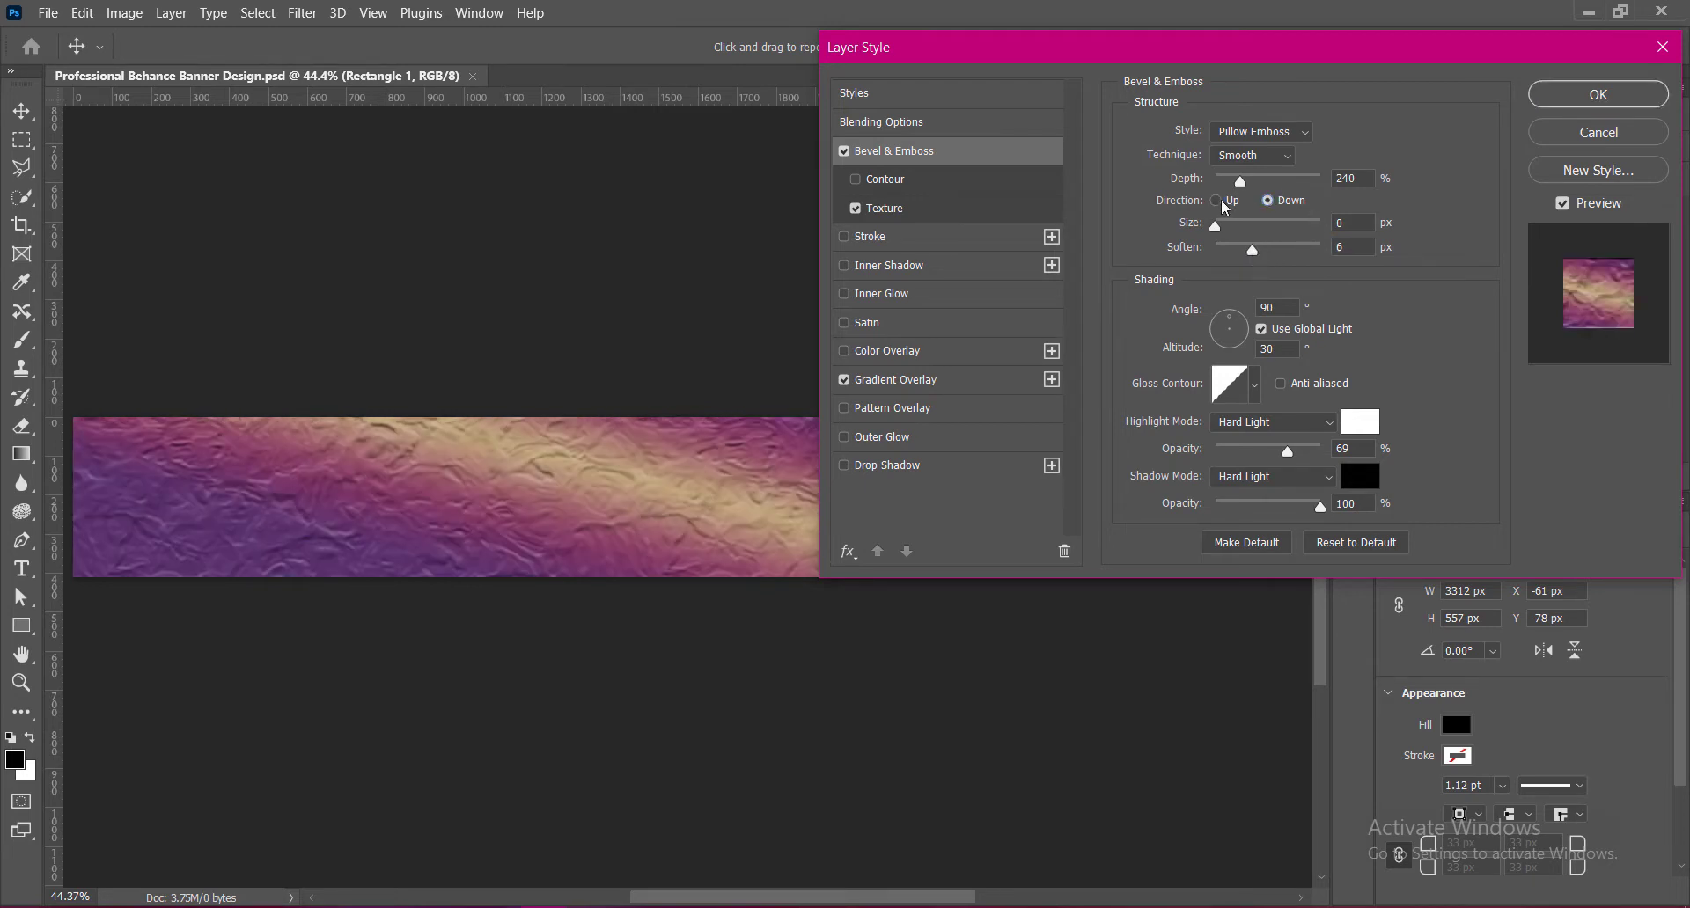
left_click(1267, 201)
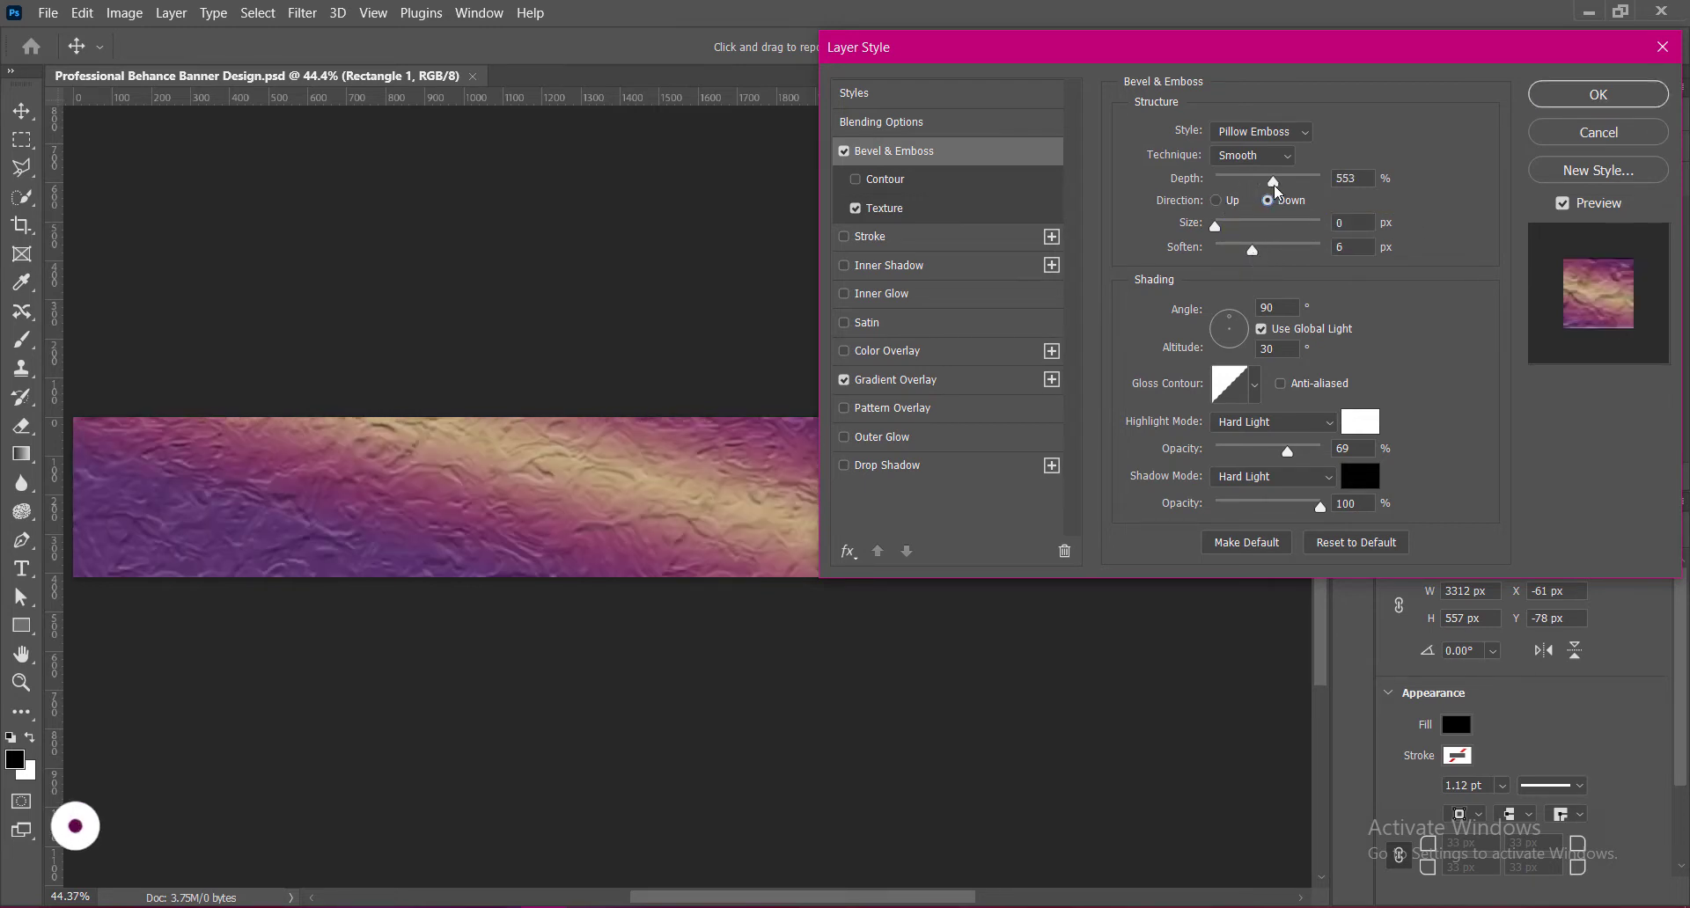
mouse_move(1240, 181)
left_mouse_down()
mouse_move(1259, 180)
mouse_move(1218, 226)
left_mouse_up()
type("300")
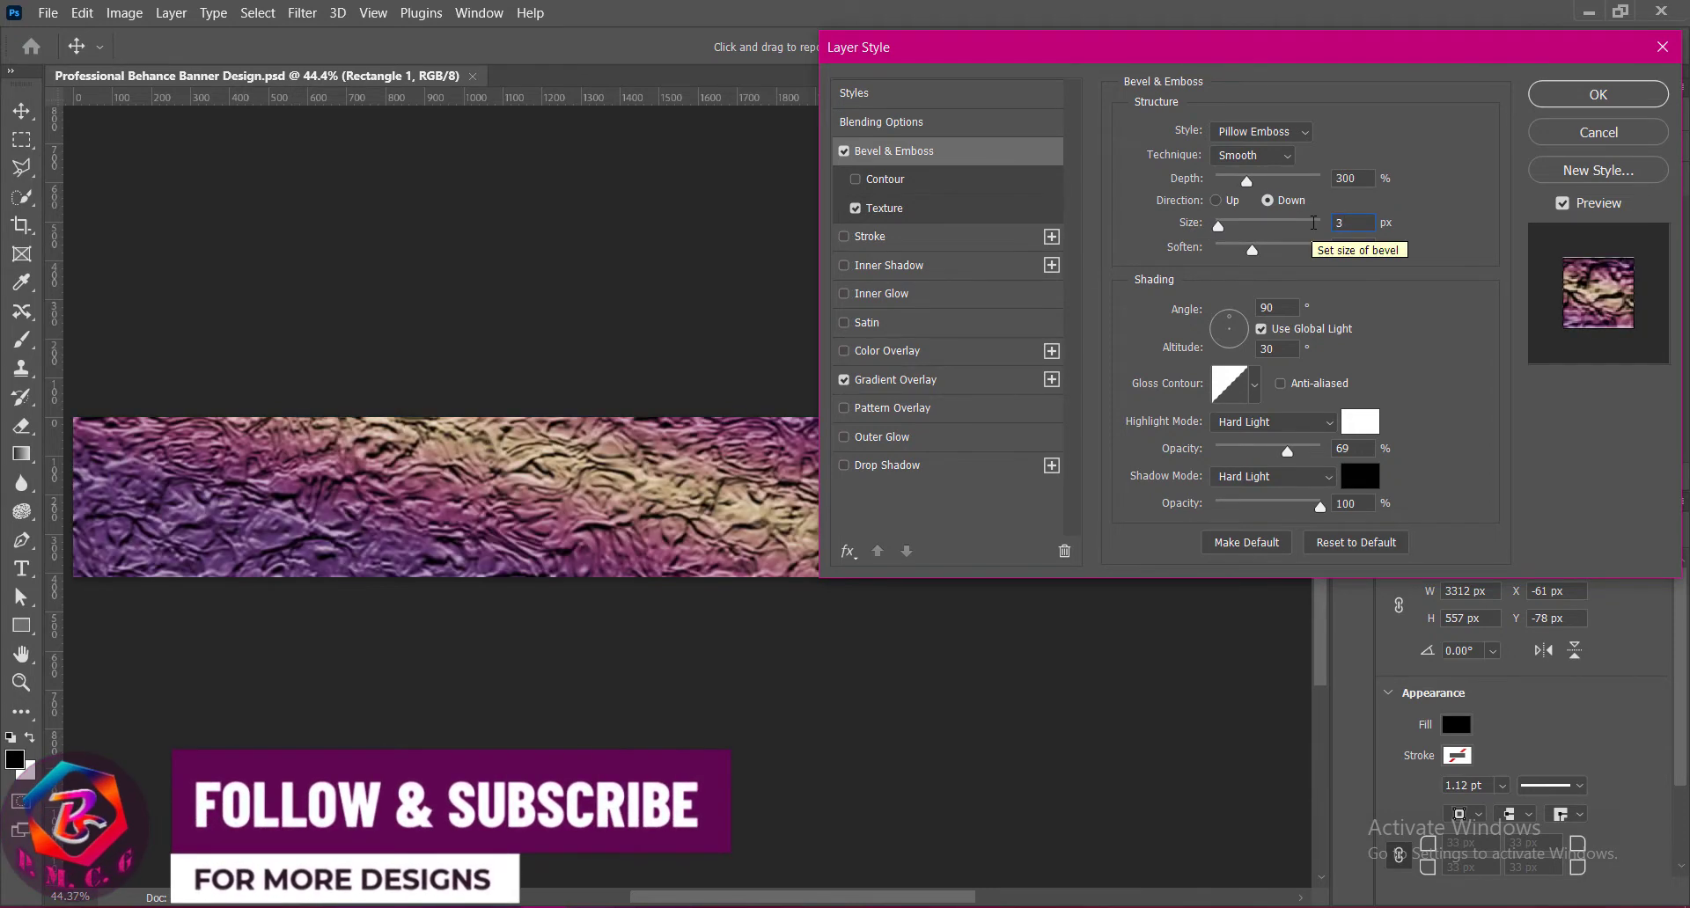
type("0")
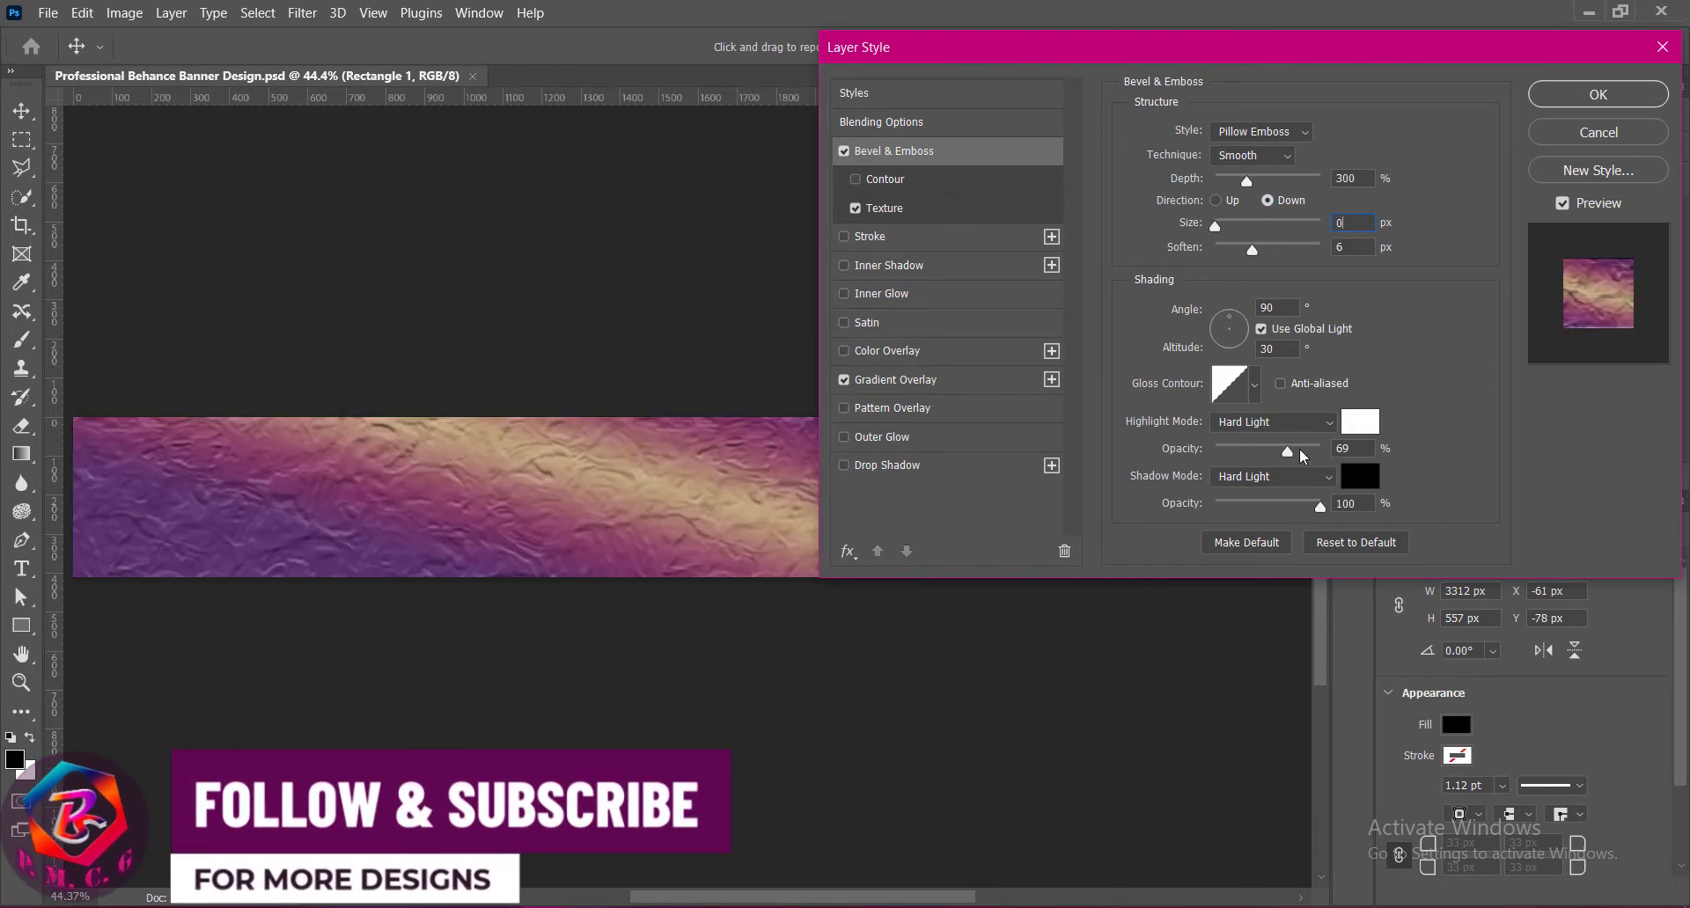
- Set bevel shadows to Hard Mix and highlights to Linear Light, after previewing Soft Light
left_click(1322, 483)
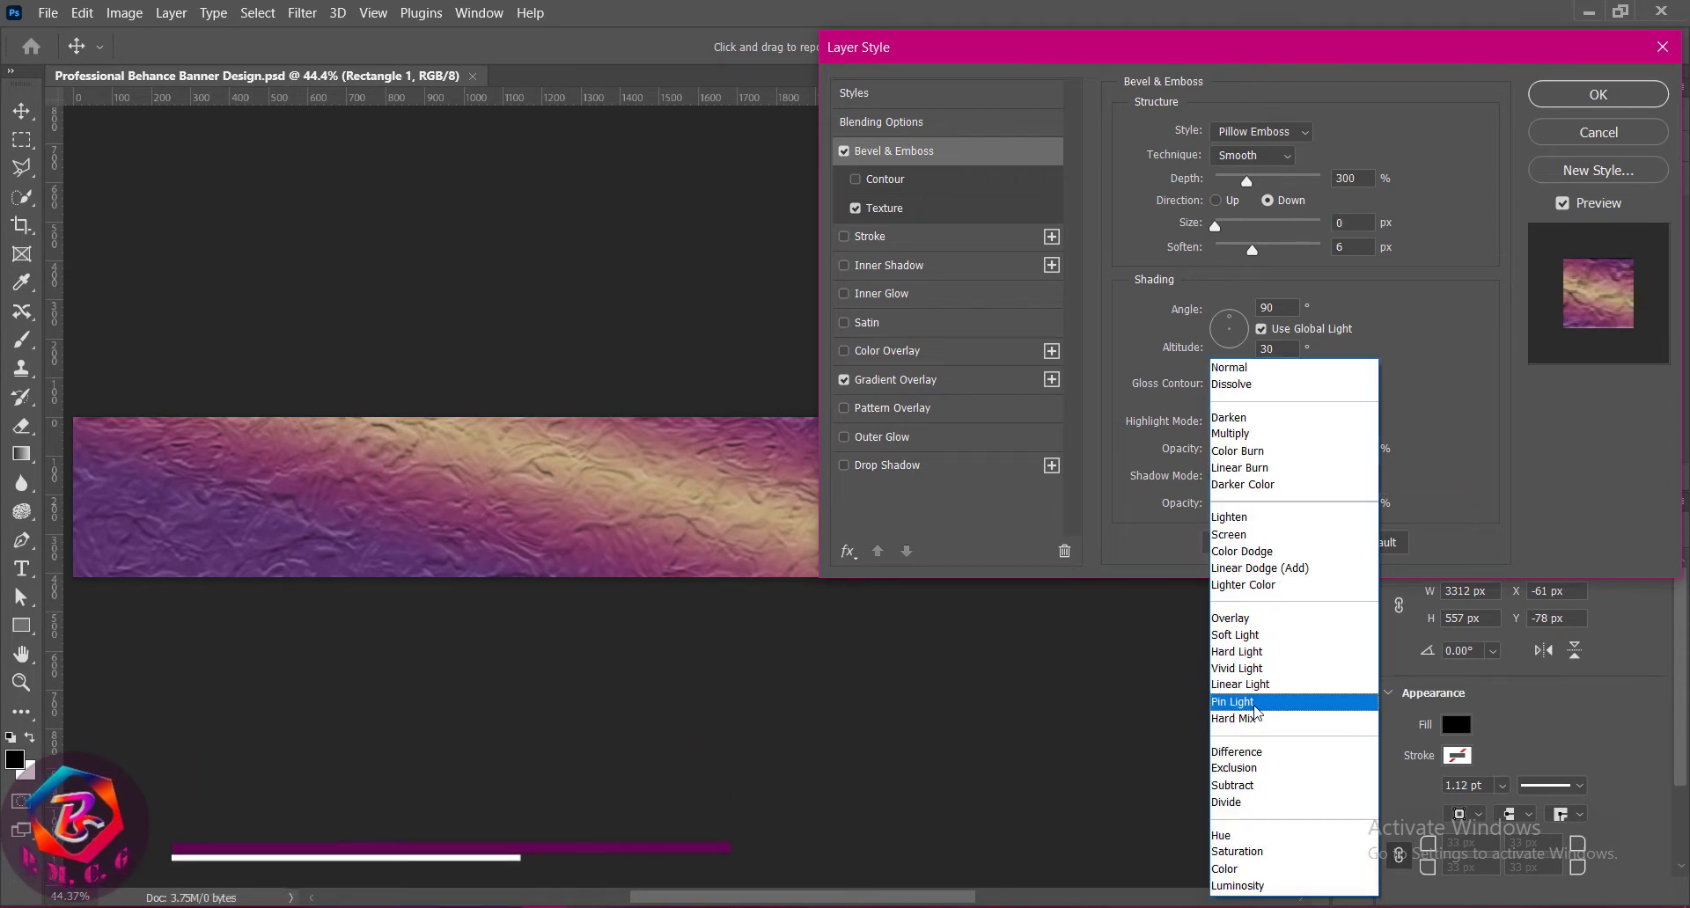
left_click(1254, 728)
left_click(1301, 422)
left_click(1285, 690)
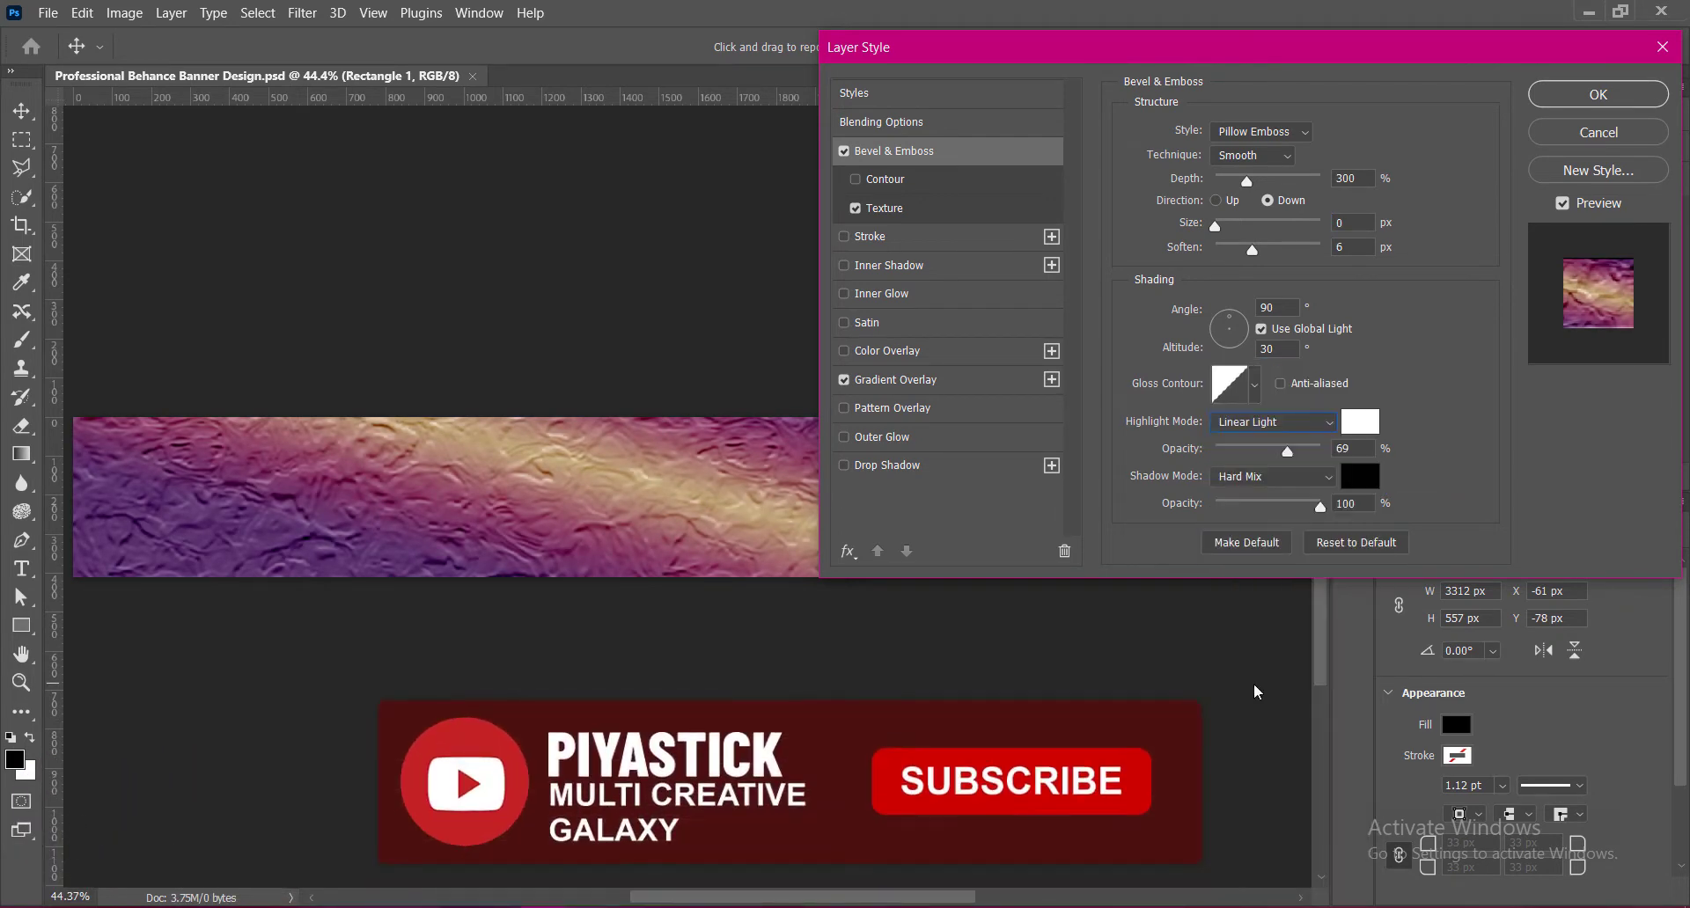
left_click(1301, 421)
left_click(1241, 683)
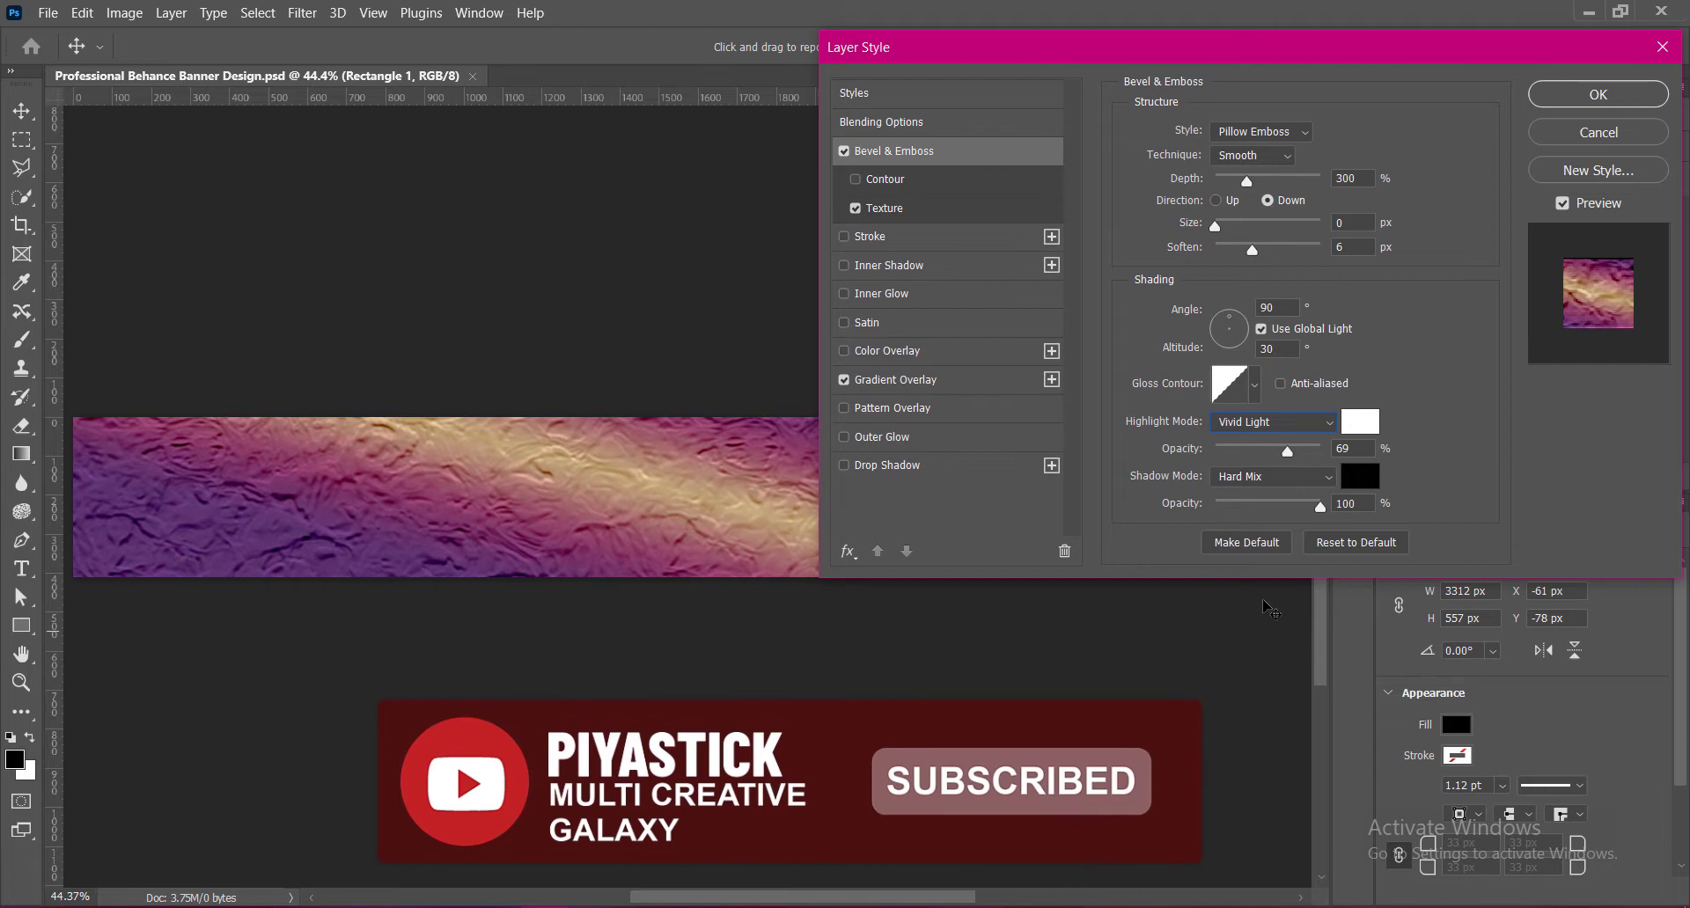
left_click(1276, 424)
left_click(1235, 634)
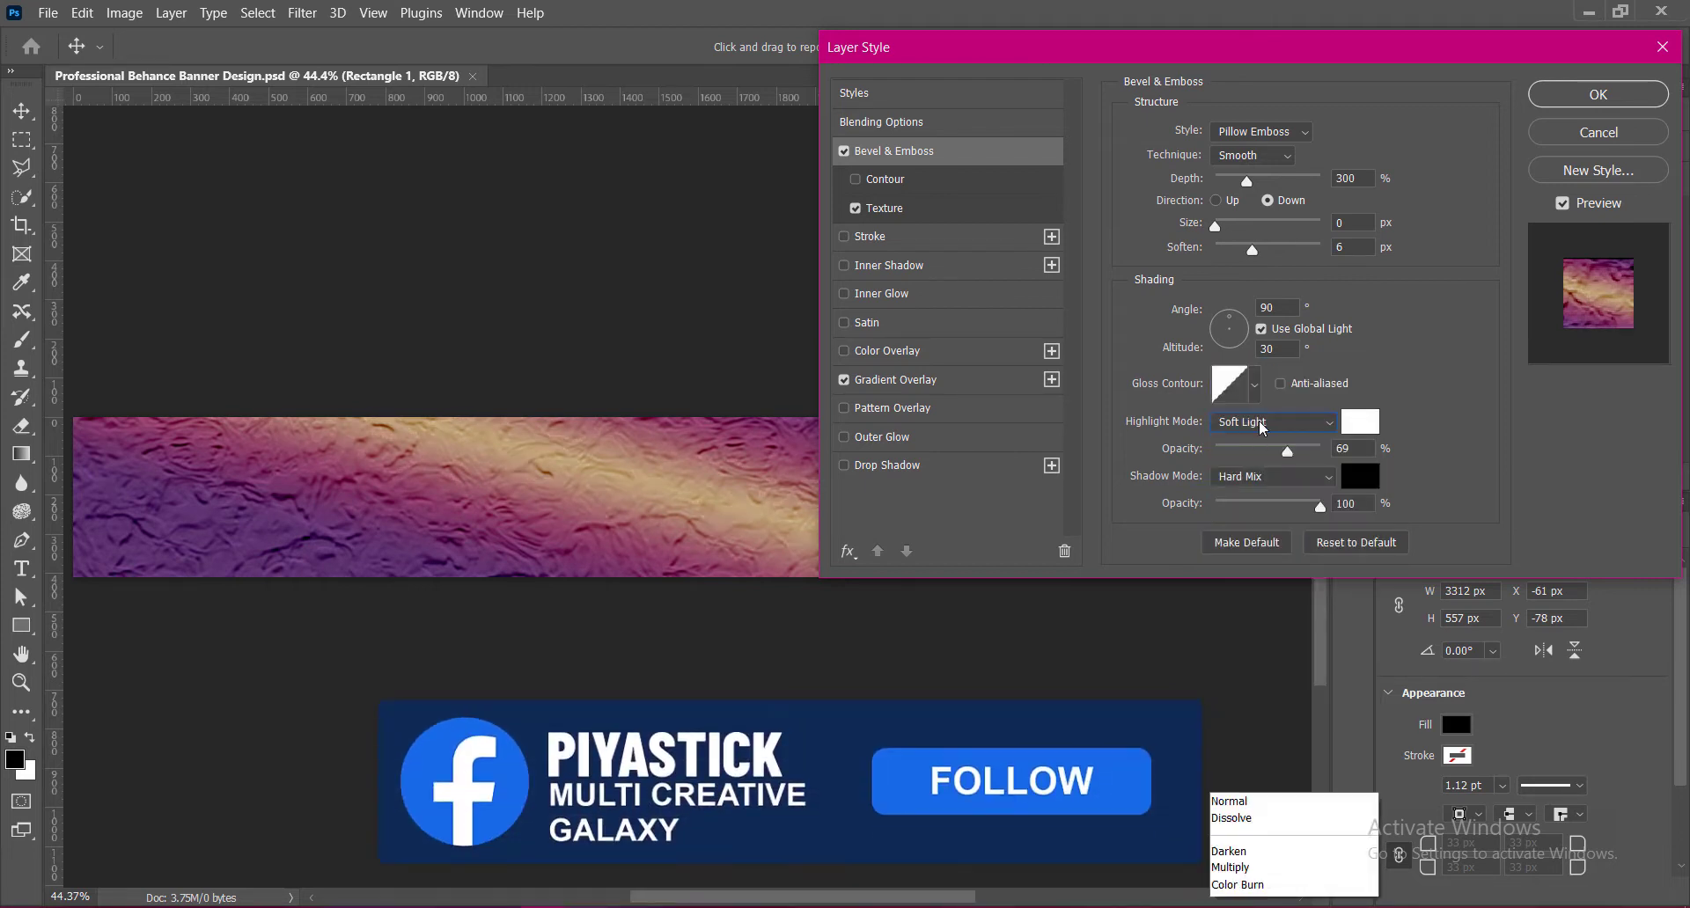
left_click(1293, 476)
left_click(1249, 724)
left_click(1312, 424)
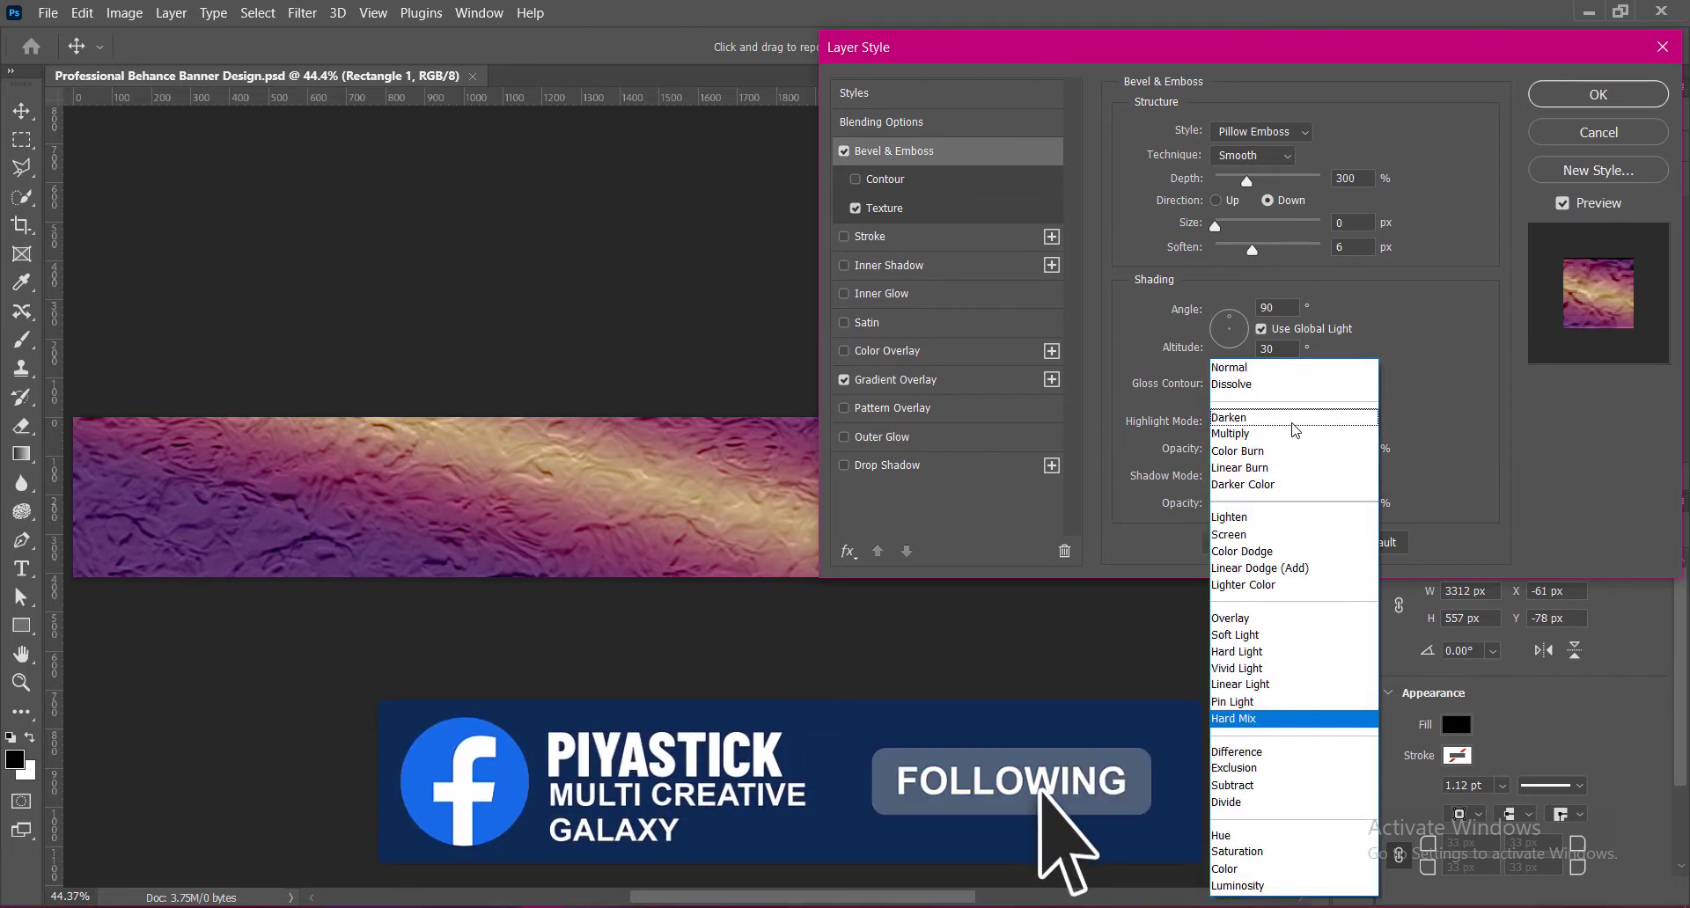
left_click(1262, 685)
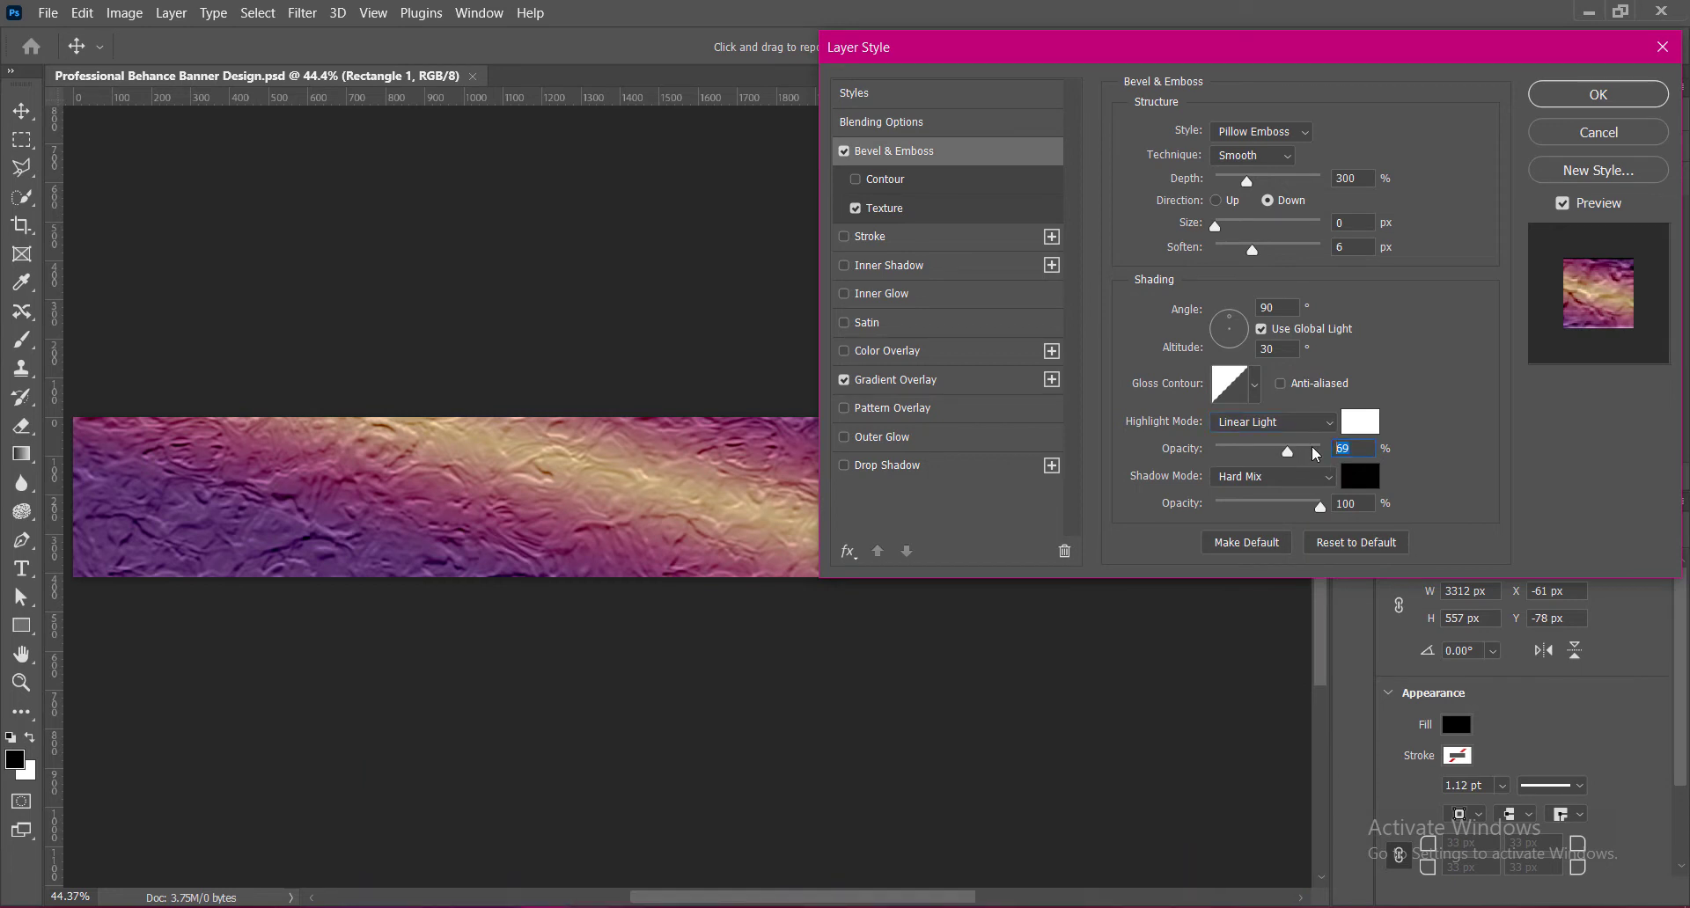
- Set highlight opacity to 75% and shadow opacity to 90%
left_click_drag(1286, 452, 1293, 452)
left_click(1362, 503)
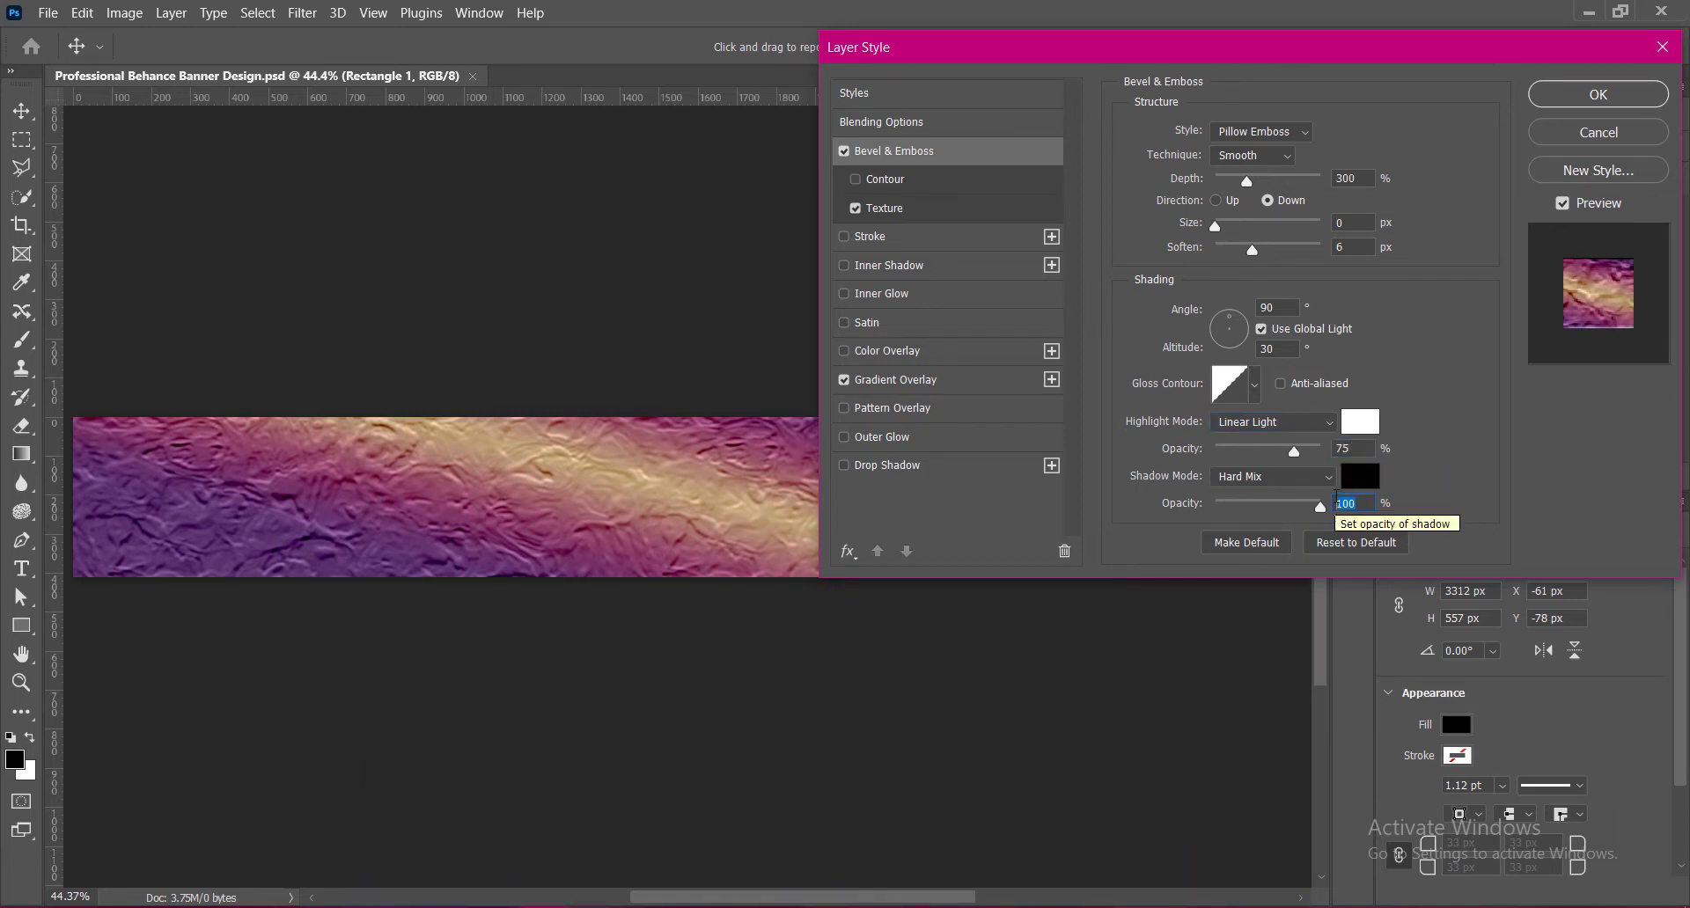
type("90")
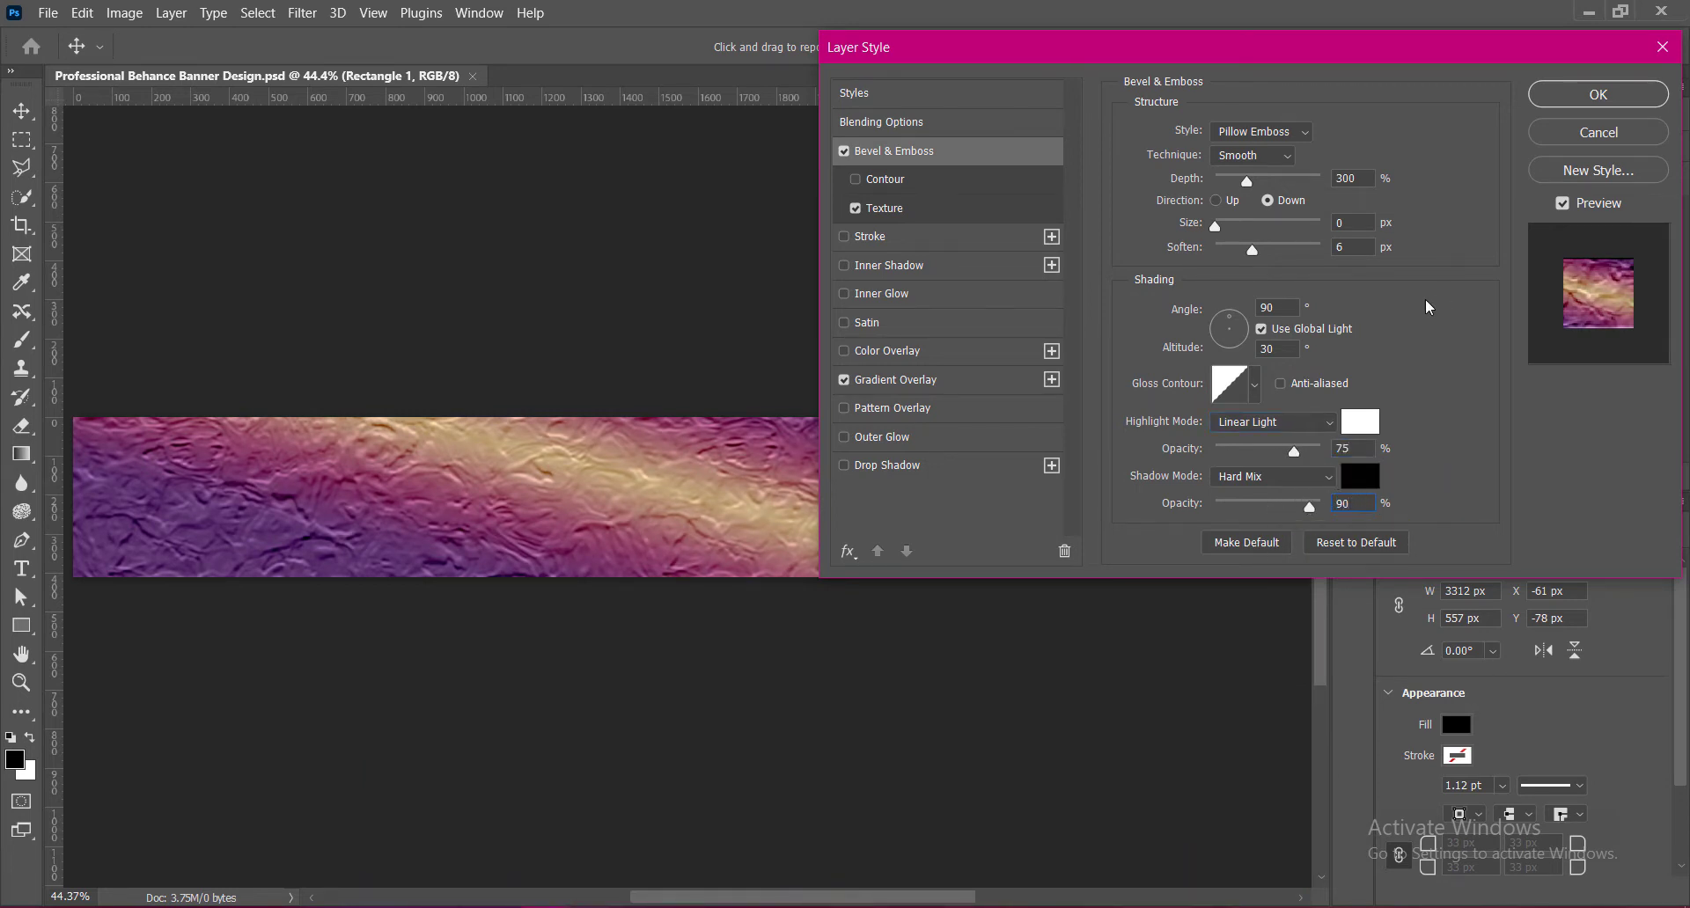
- Apply the bevel style and paste the blue light-streak image into the banner
left_click(1598, 94)
key("ctrl+s")
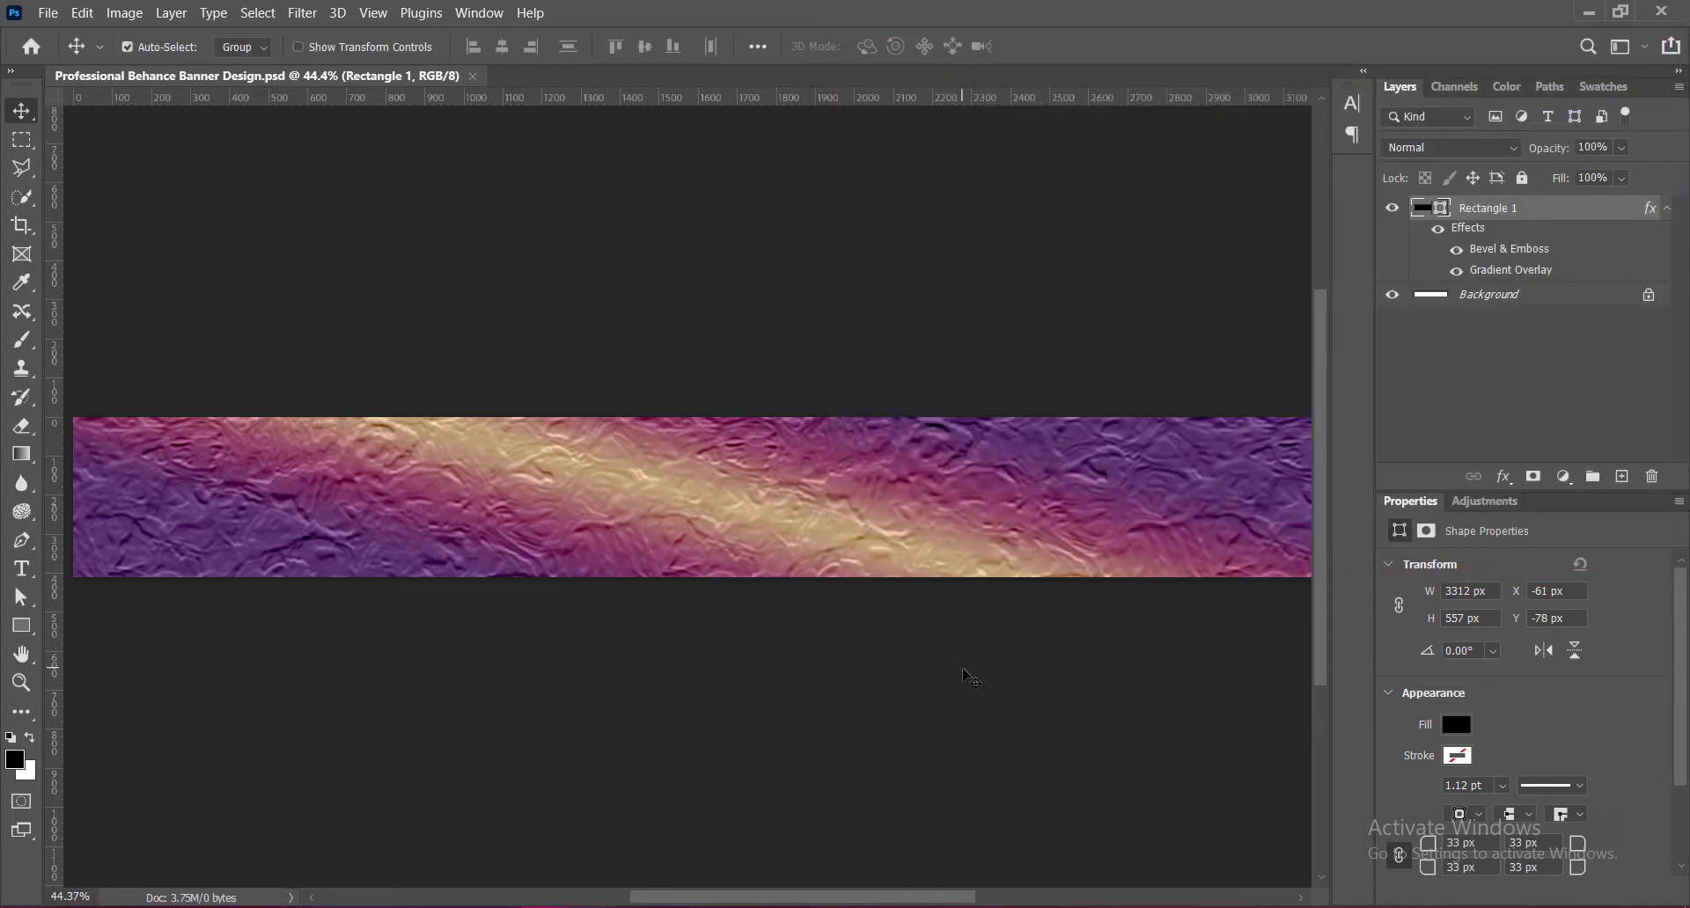
key("ctrl+v")
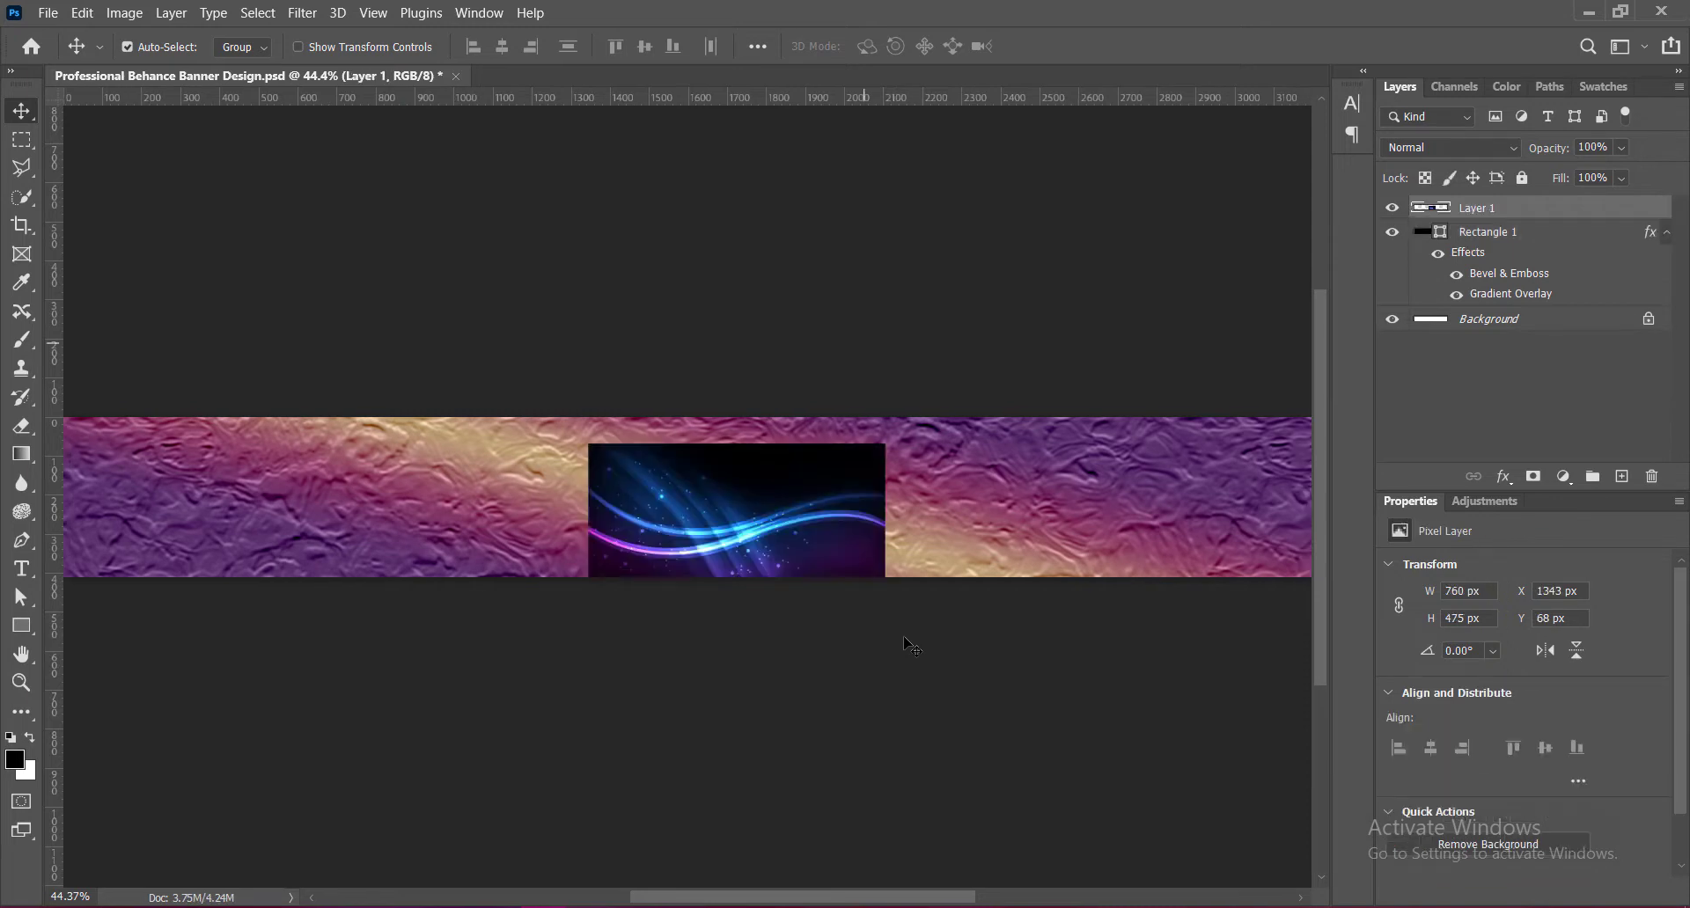
left_click_drag(777, 494, 710, 494)
key("ctrl+0")
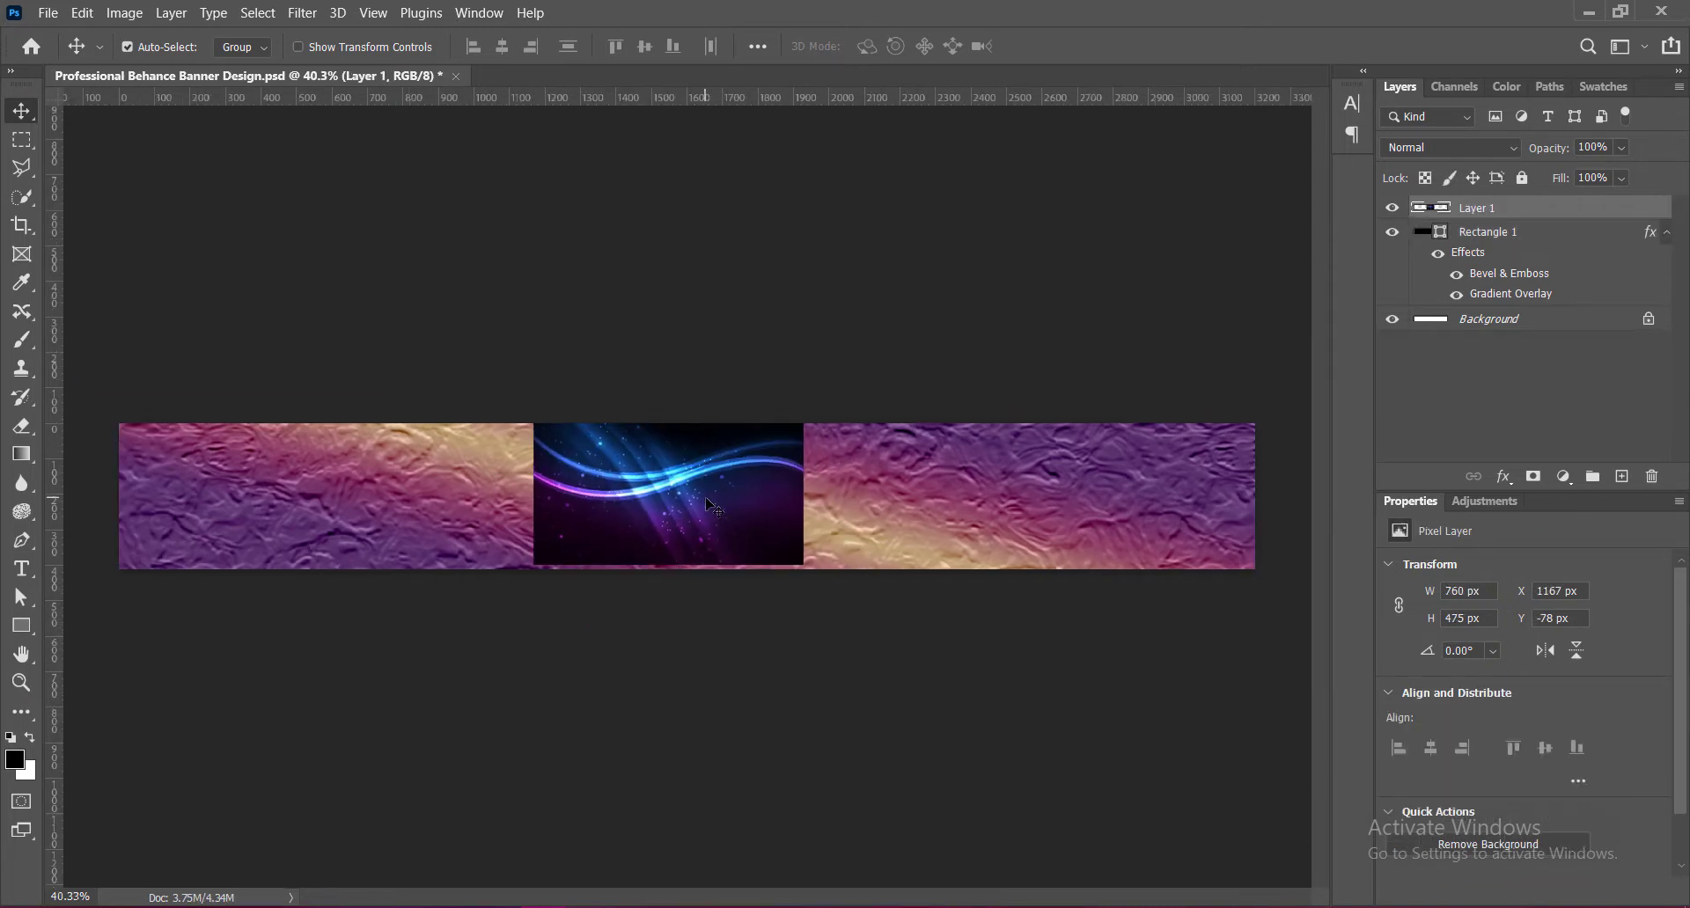
- Scale the light-streak image to cover the whole banner
key("ctrl+t")
left_click_drag(667, 563, 667, 671)
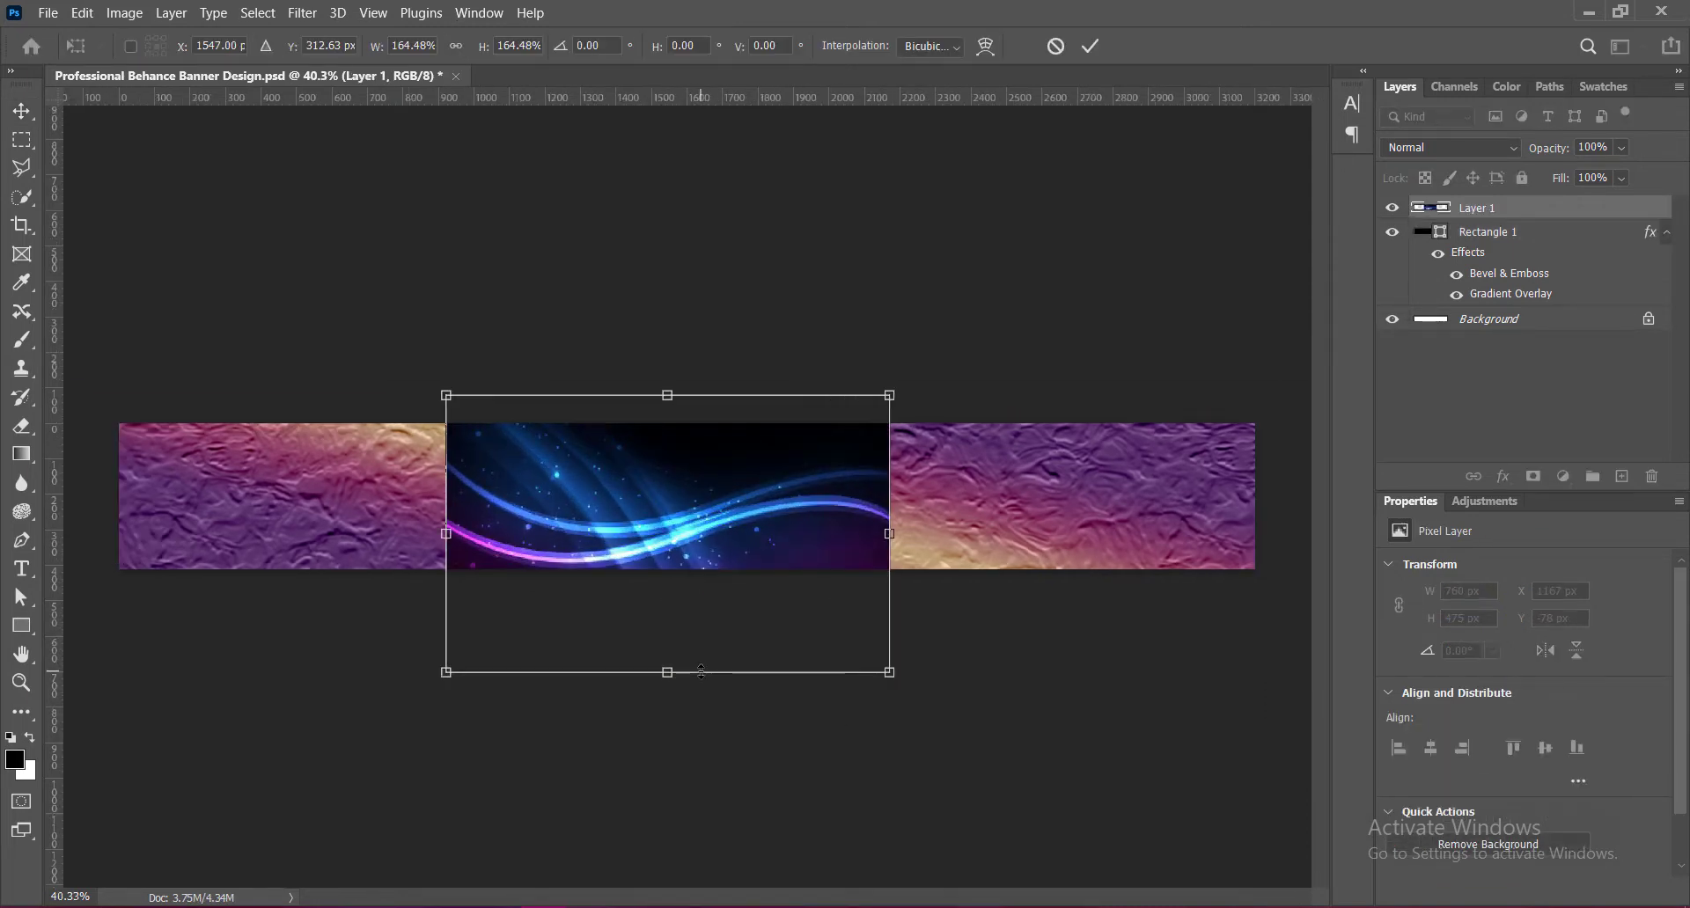
left_click_drag(446, 532, 97, 533)
left_click_drag(887, 533, 1272, 516)
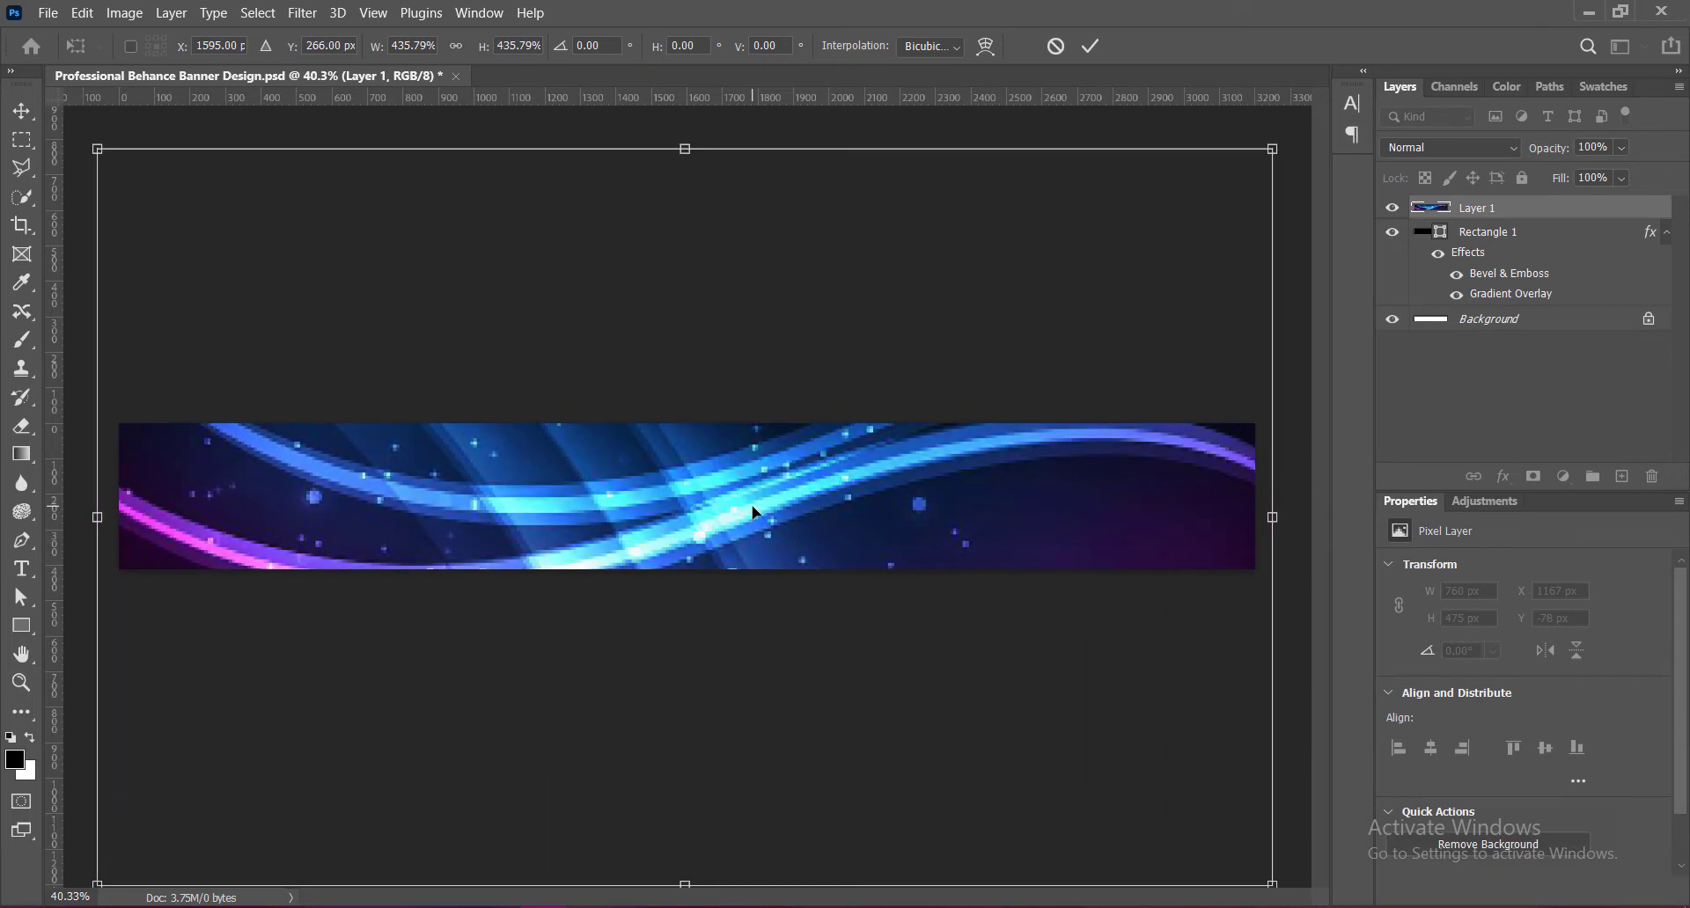
left_click_drag(692, 161, 685, 360)
mouse_move(685, 884)
left_mouse_down()
mouse_move(677, 628)
mouse_move(685, 736)
left_mouse_up()
left_click_drag(685, 360, 683, 316)
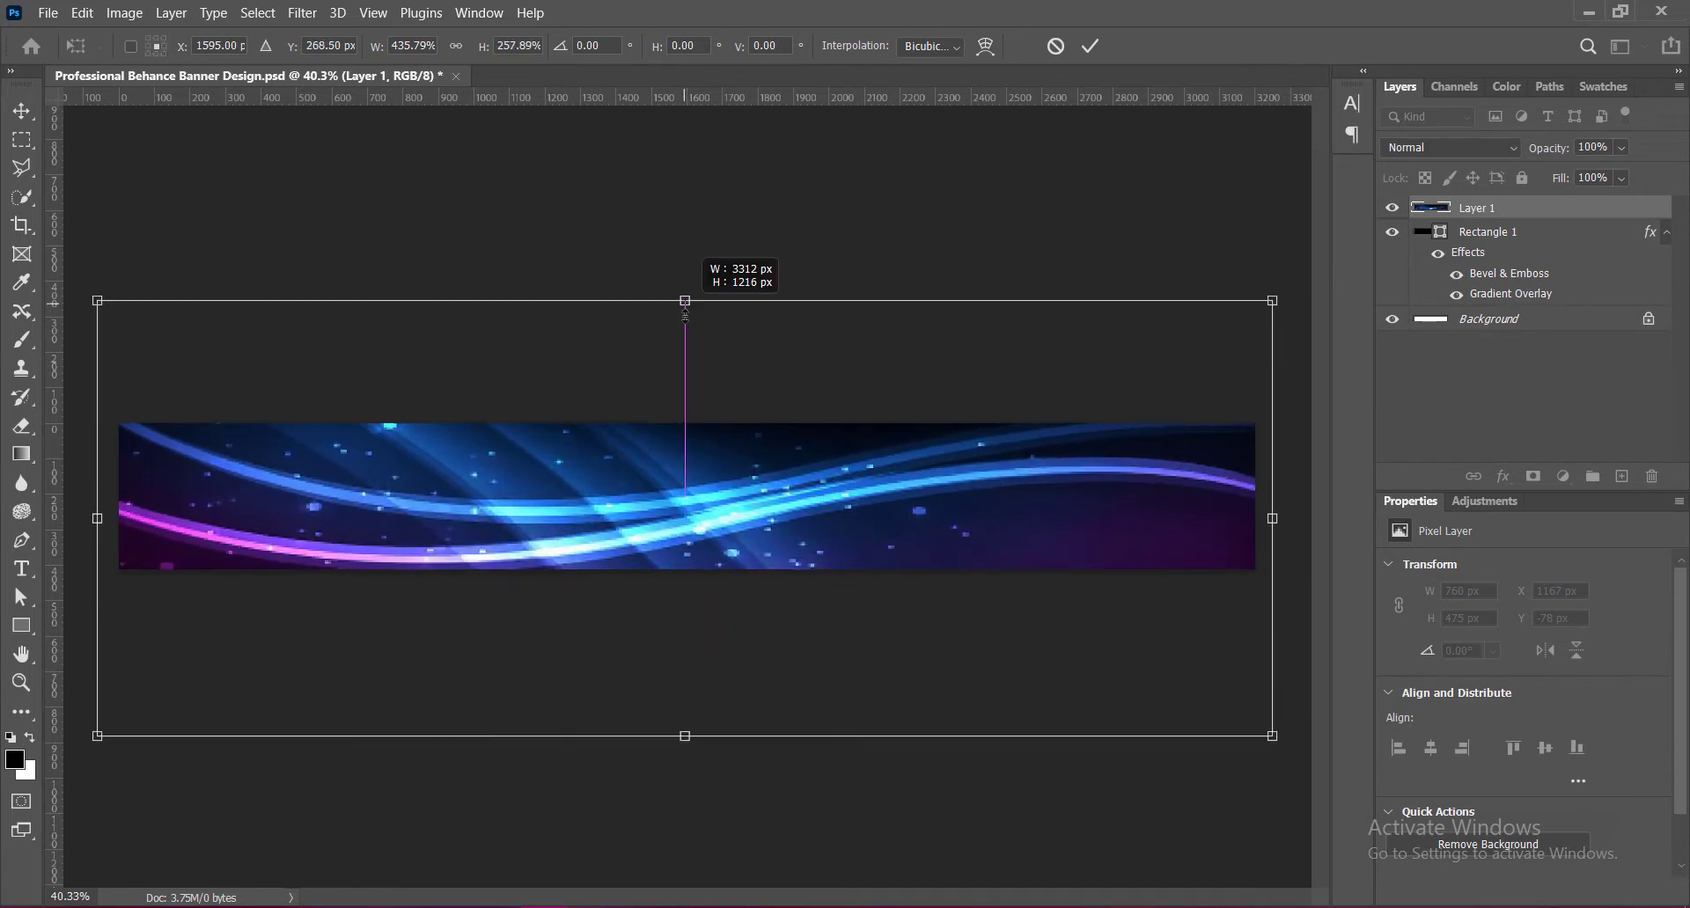
key("Return")
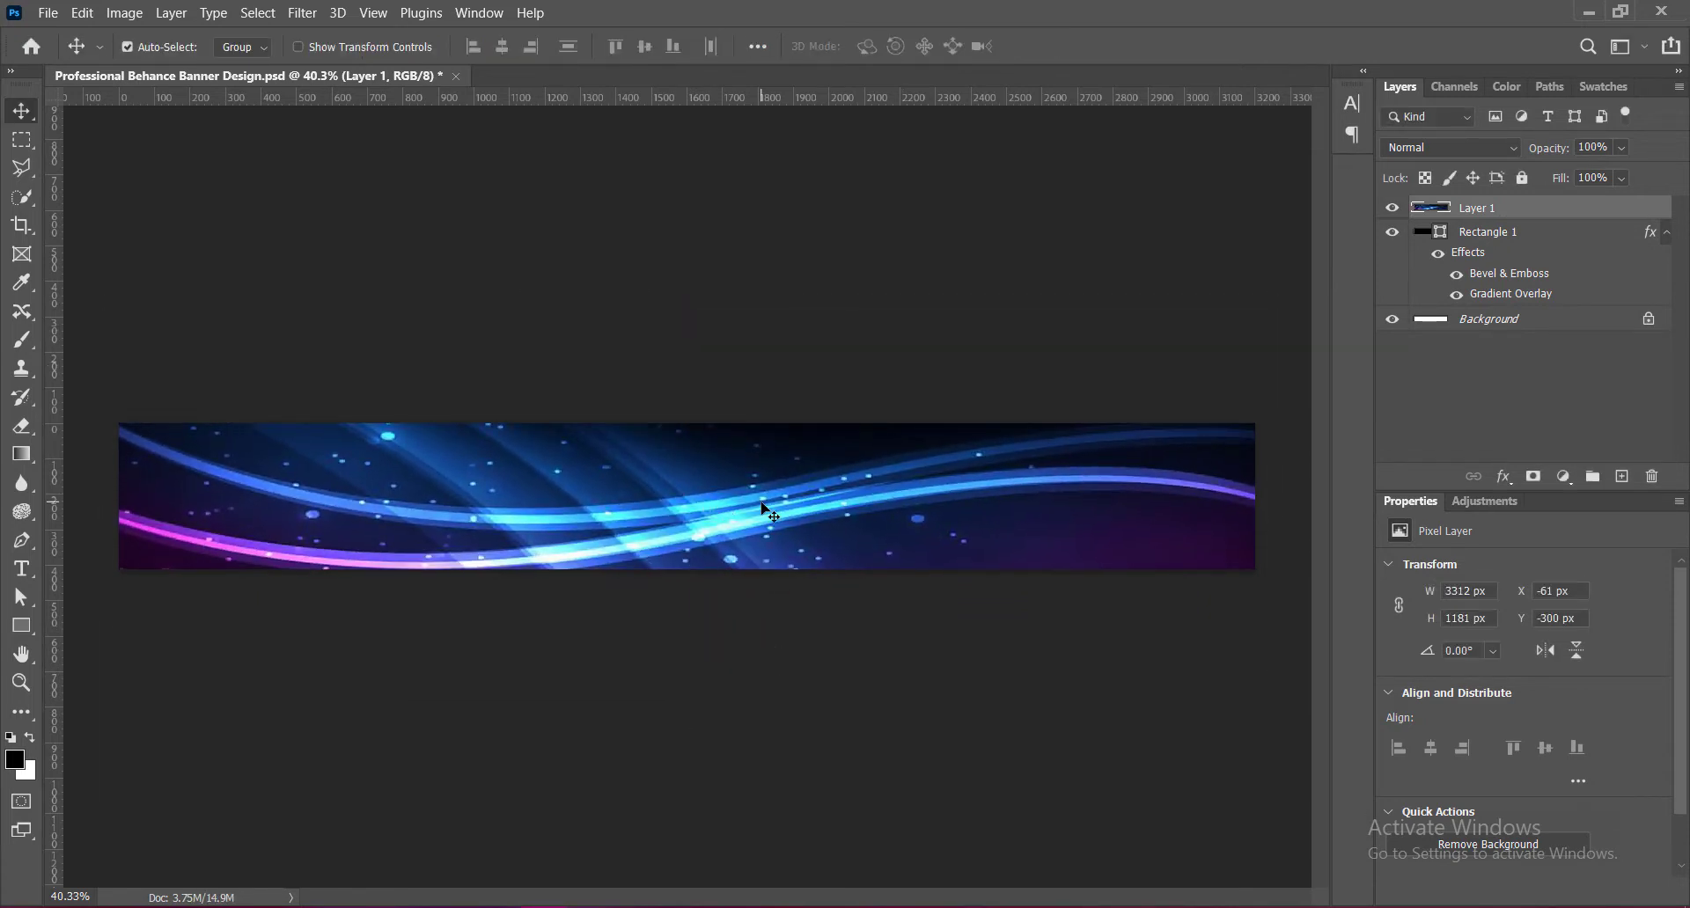
- Flip the light-streak image horizontally and nudge it up slightly
key("ctrl+t")
right_click(762, 505)
left_click(818, 465)
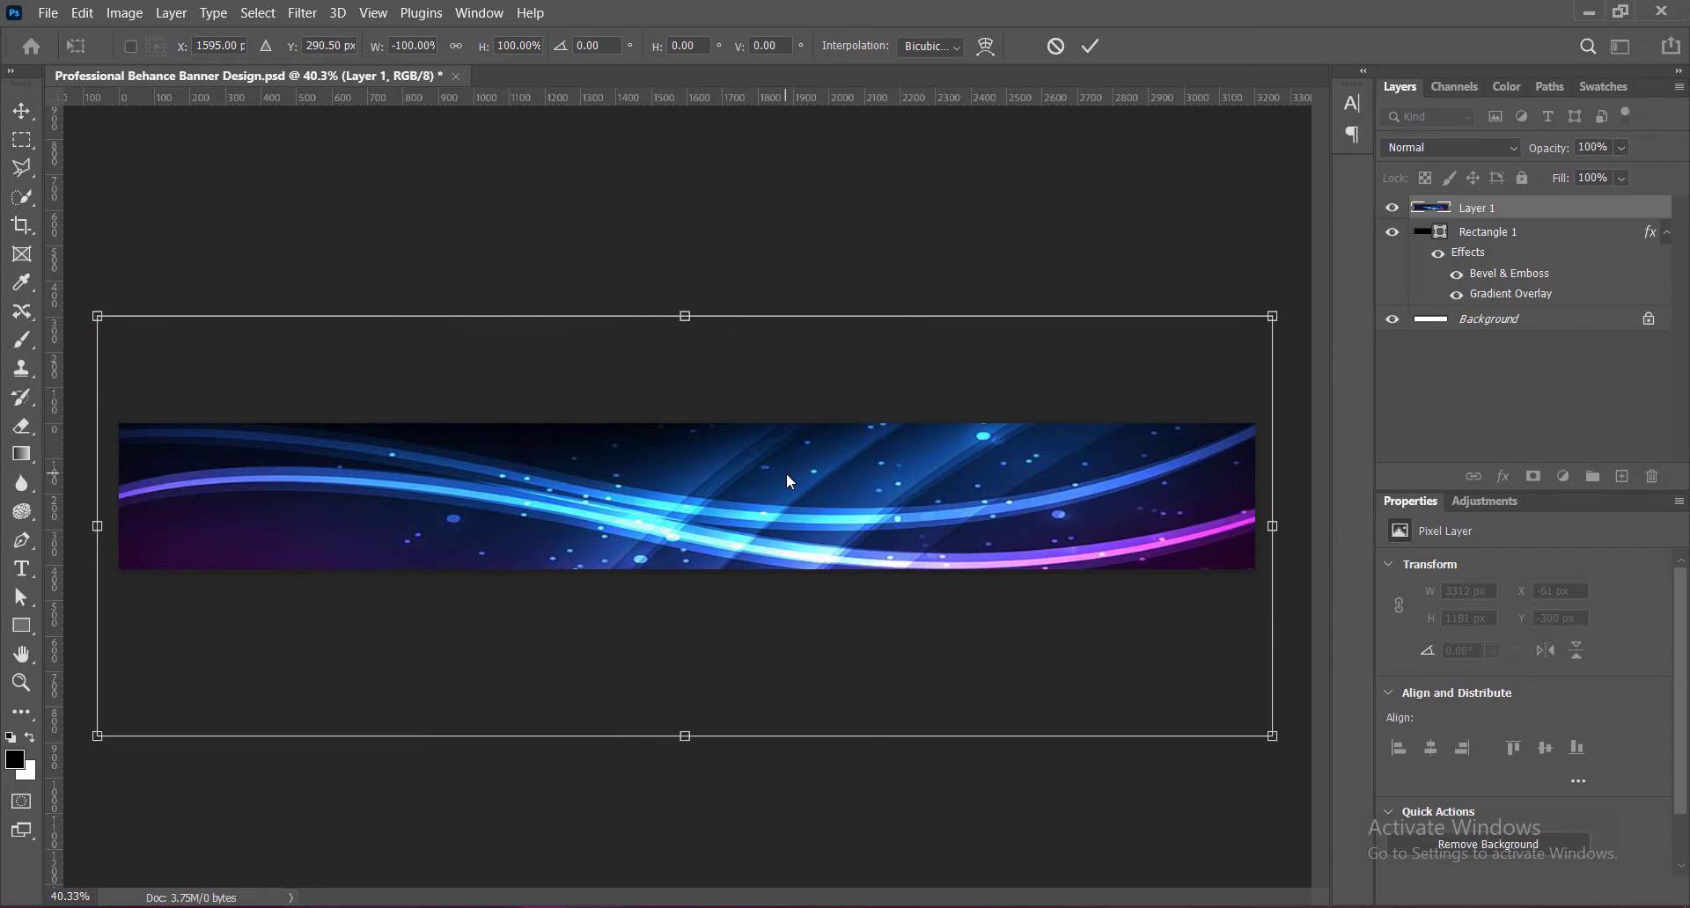
key("shift+Up")
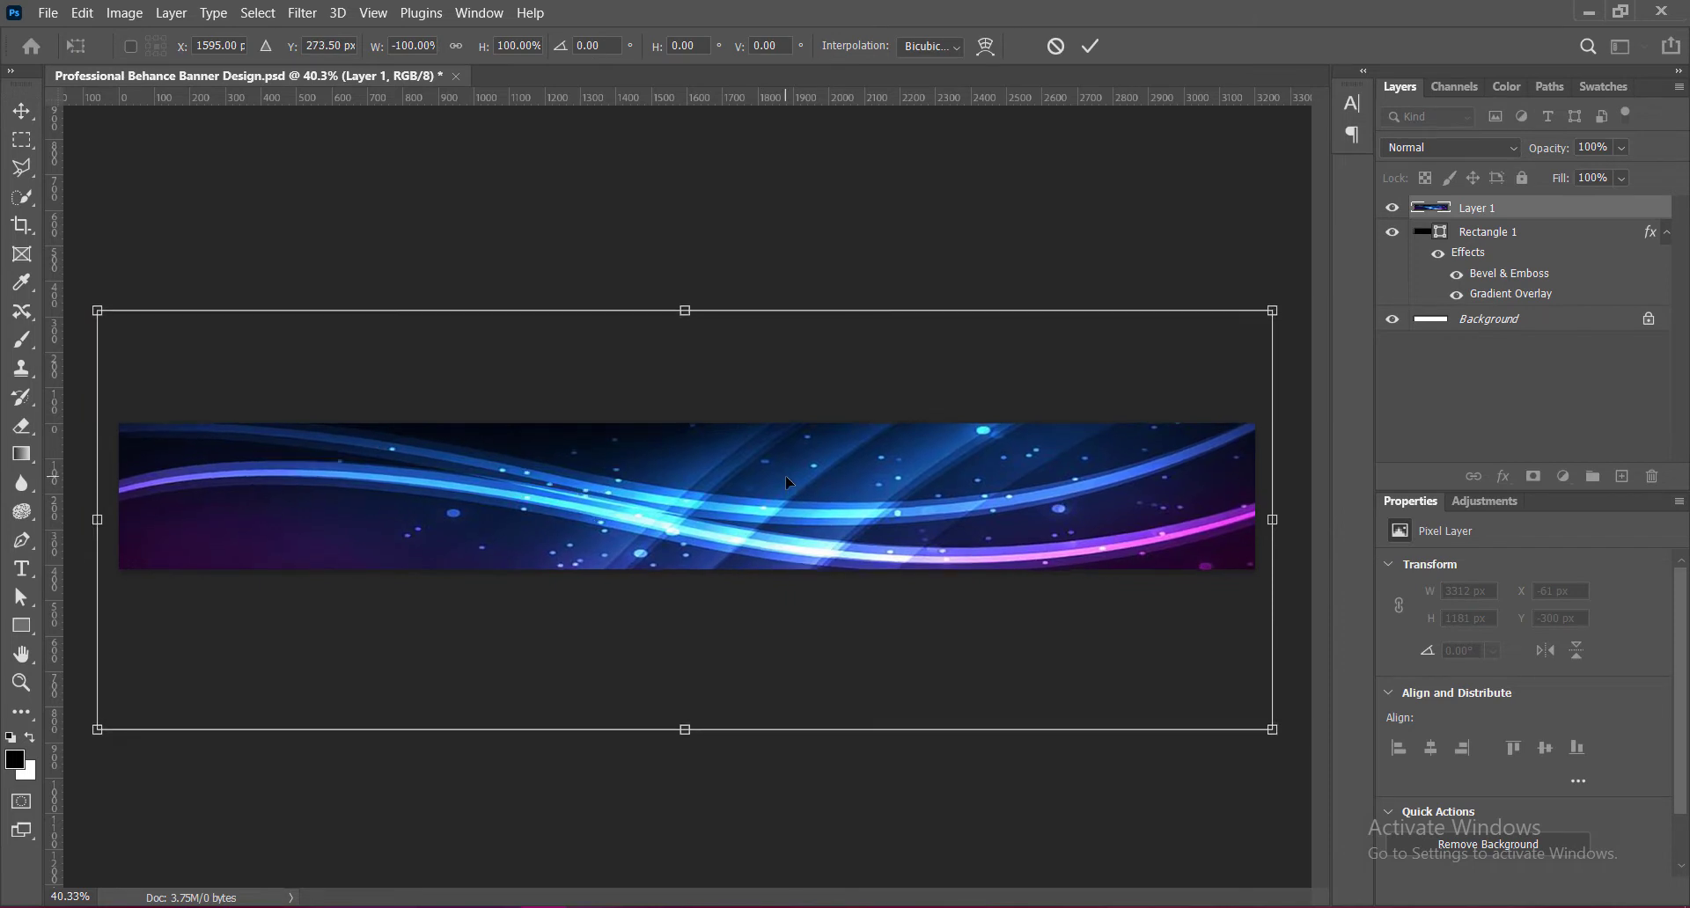
key("Return")
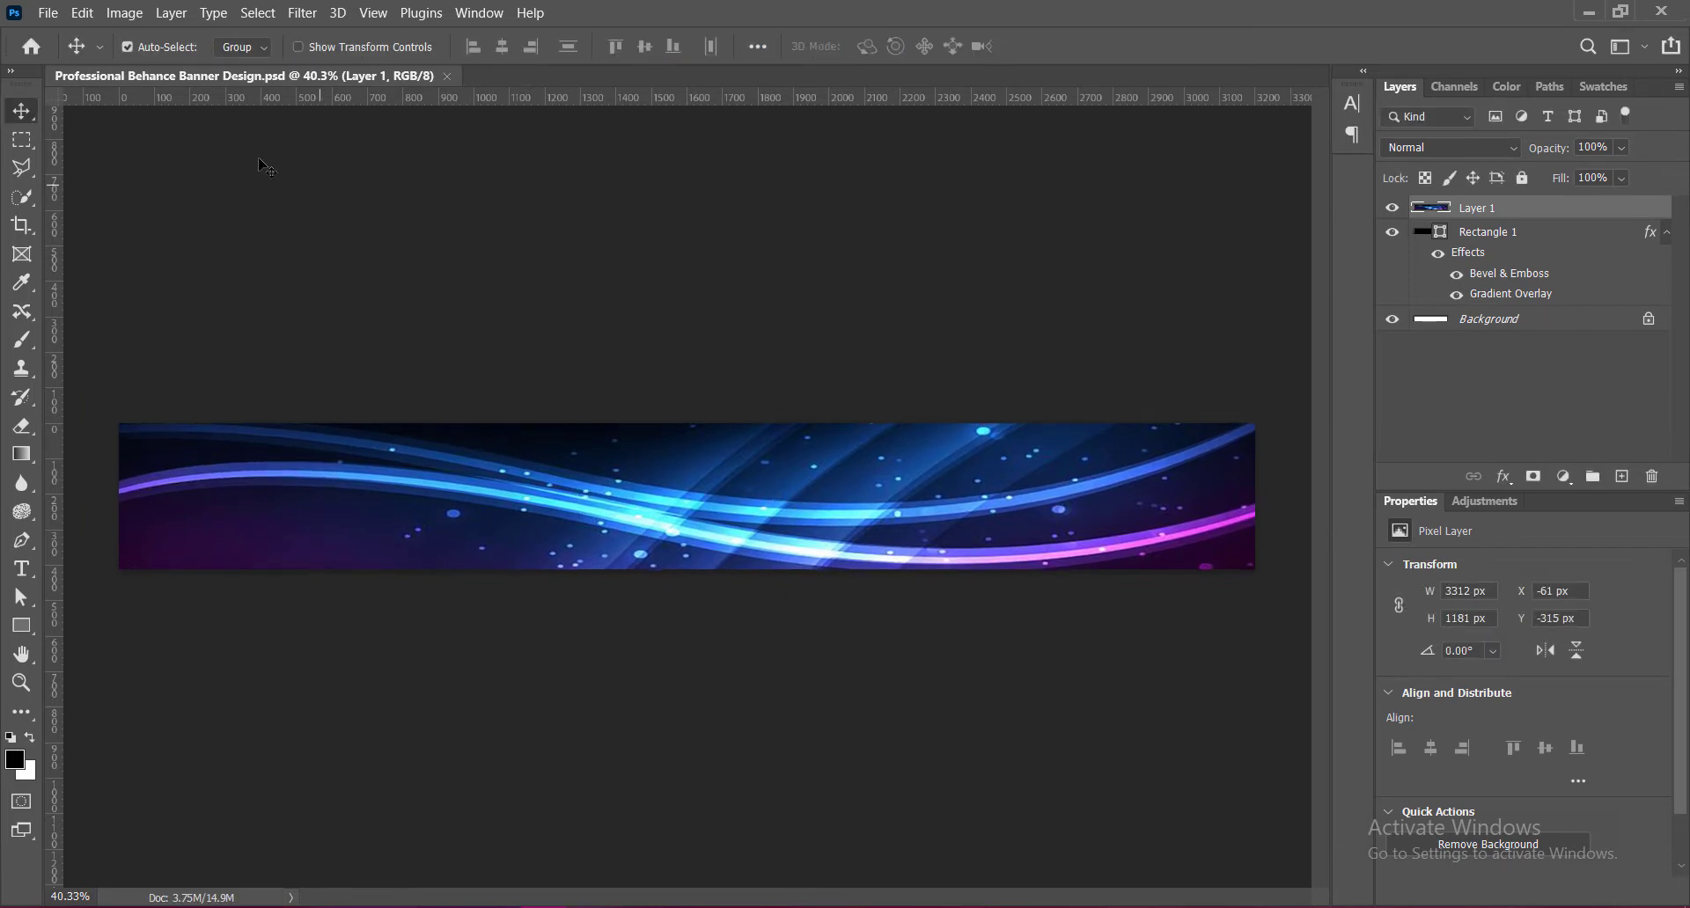
left_click(124, 13)
- Boost the light-streak image's Vibrance to +100
left_click(378, 154)
left_click_drag(1213, 194, 1350, 195)
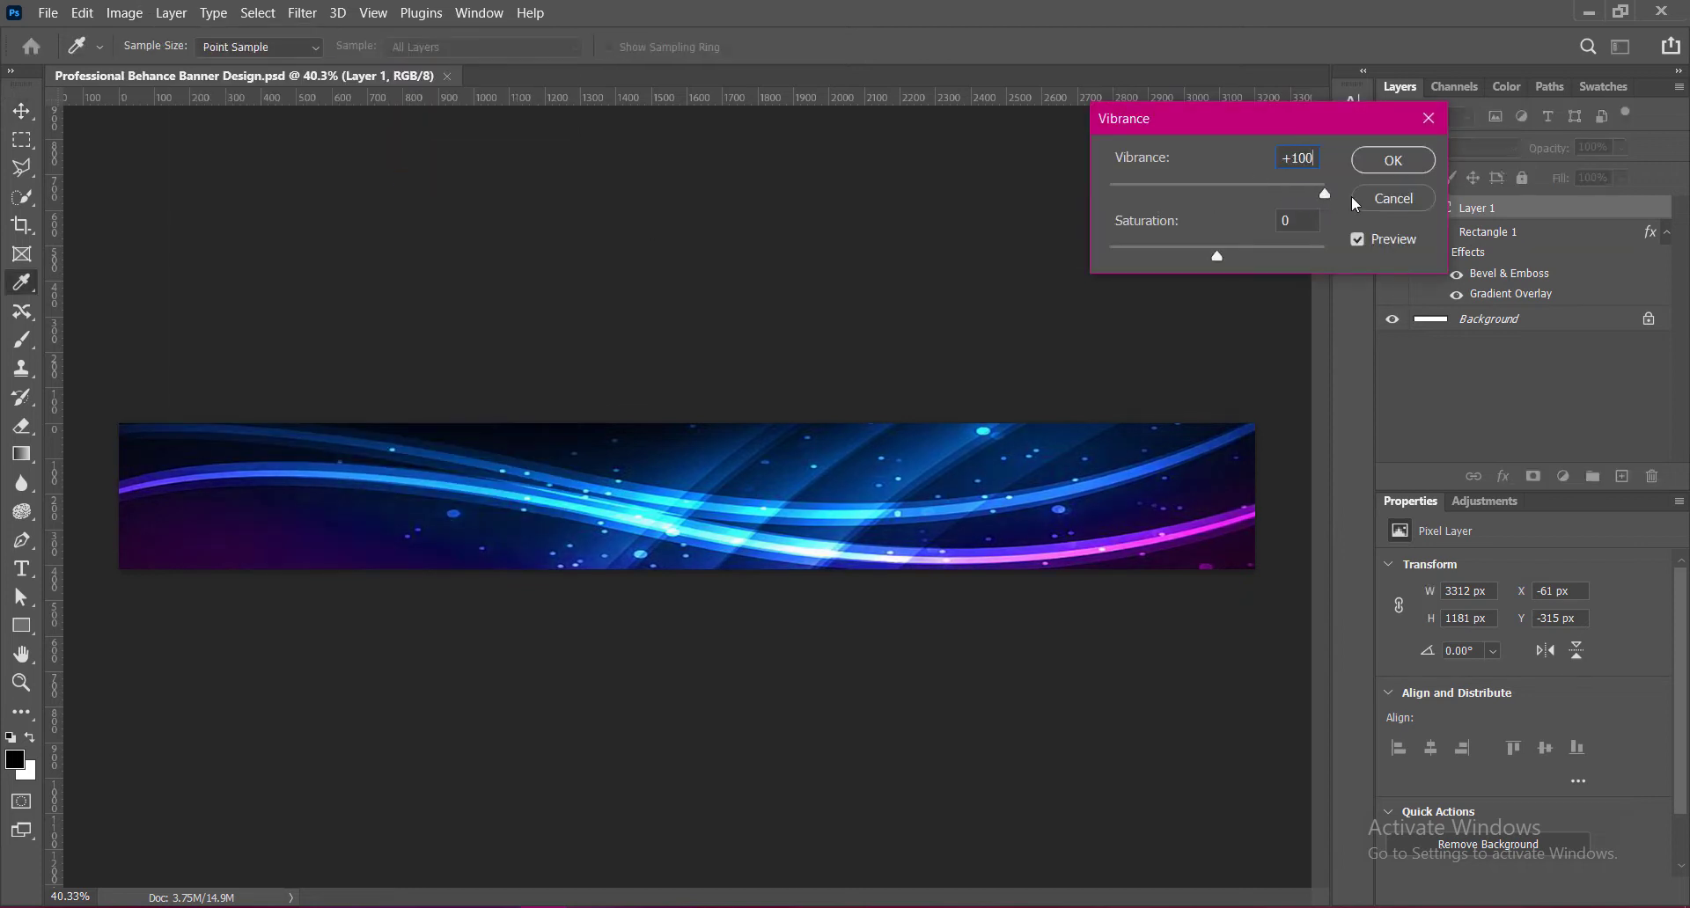
left_click(1393, 160)
- Apply a steep S-shaped Curves adjustment for brighter streaks and deep shadows
left_click(124, 13)
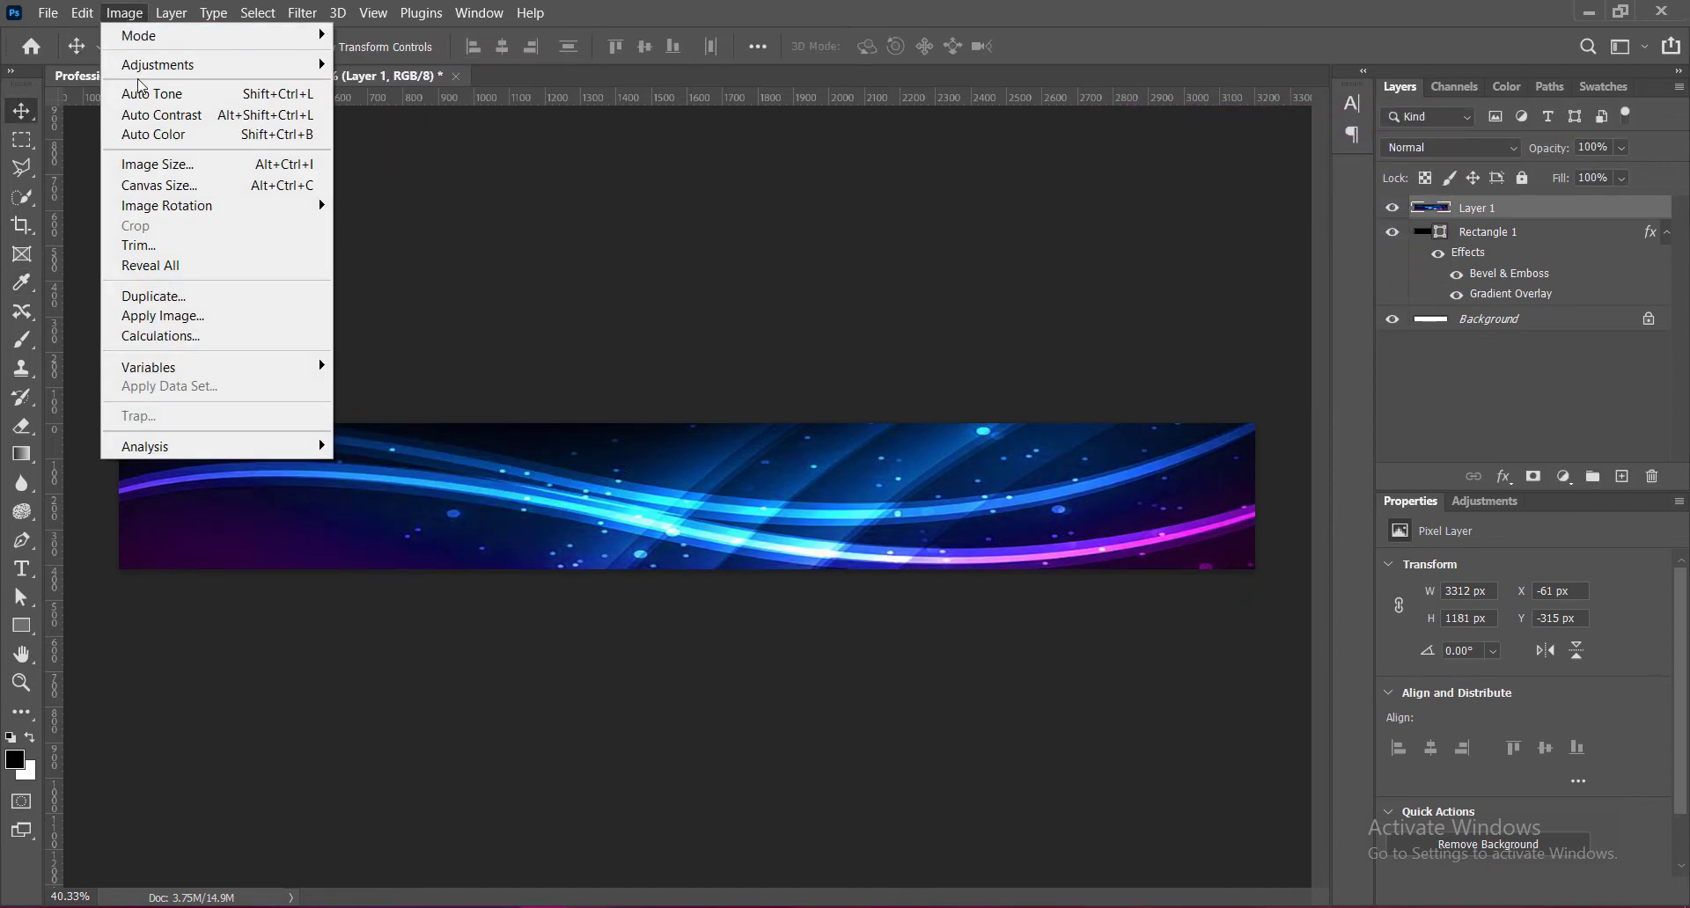
mouse_move(156, 65)
left_click(378, 104)
left_click_drag(1182, 326, 1182, 352)
left_click_drag(1113, 409, 1116, 411)
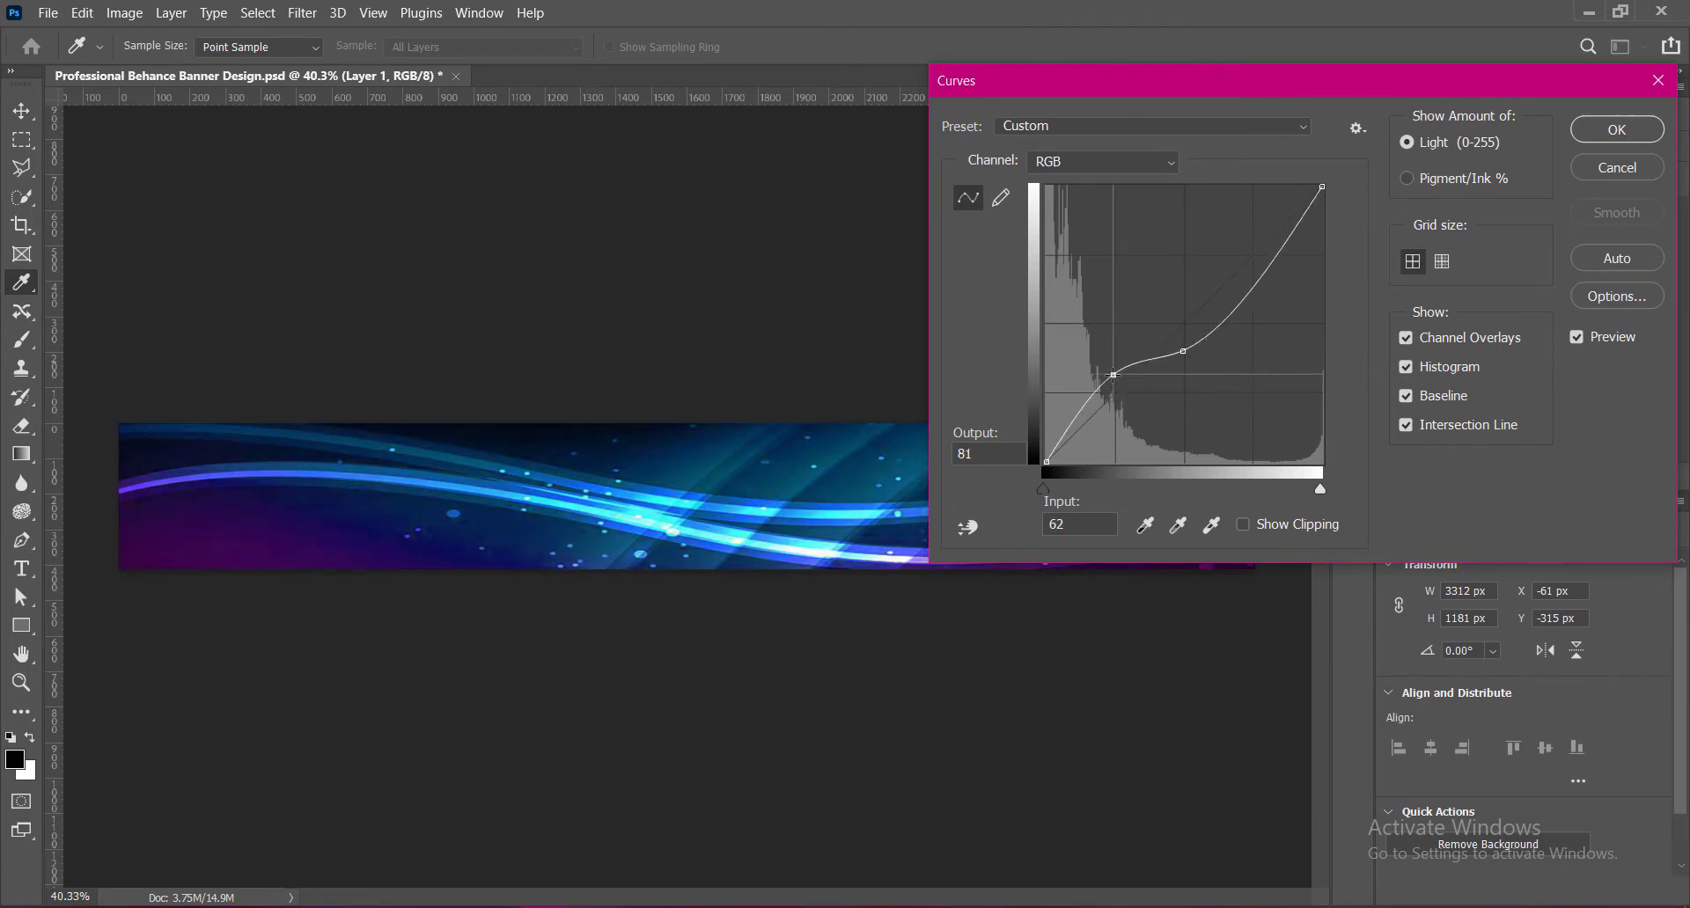
left_click_drag(1265, 259, 1244, 213)
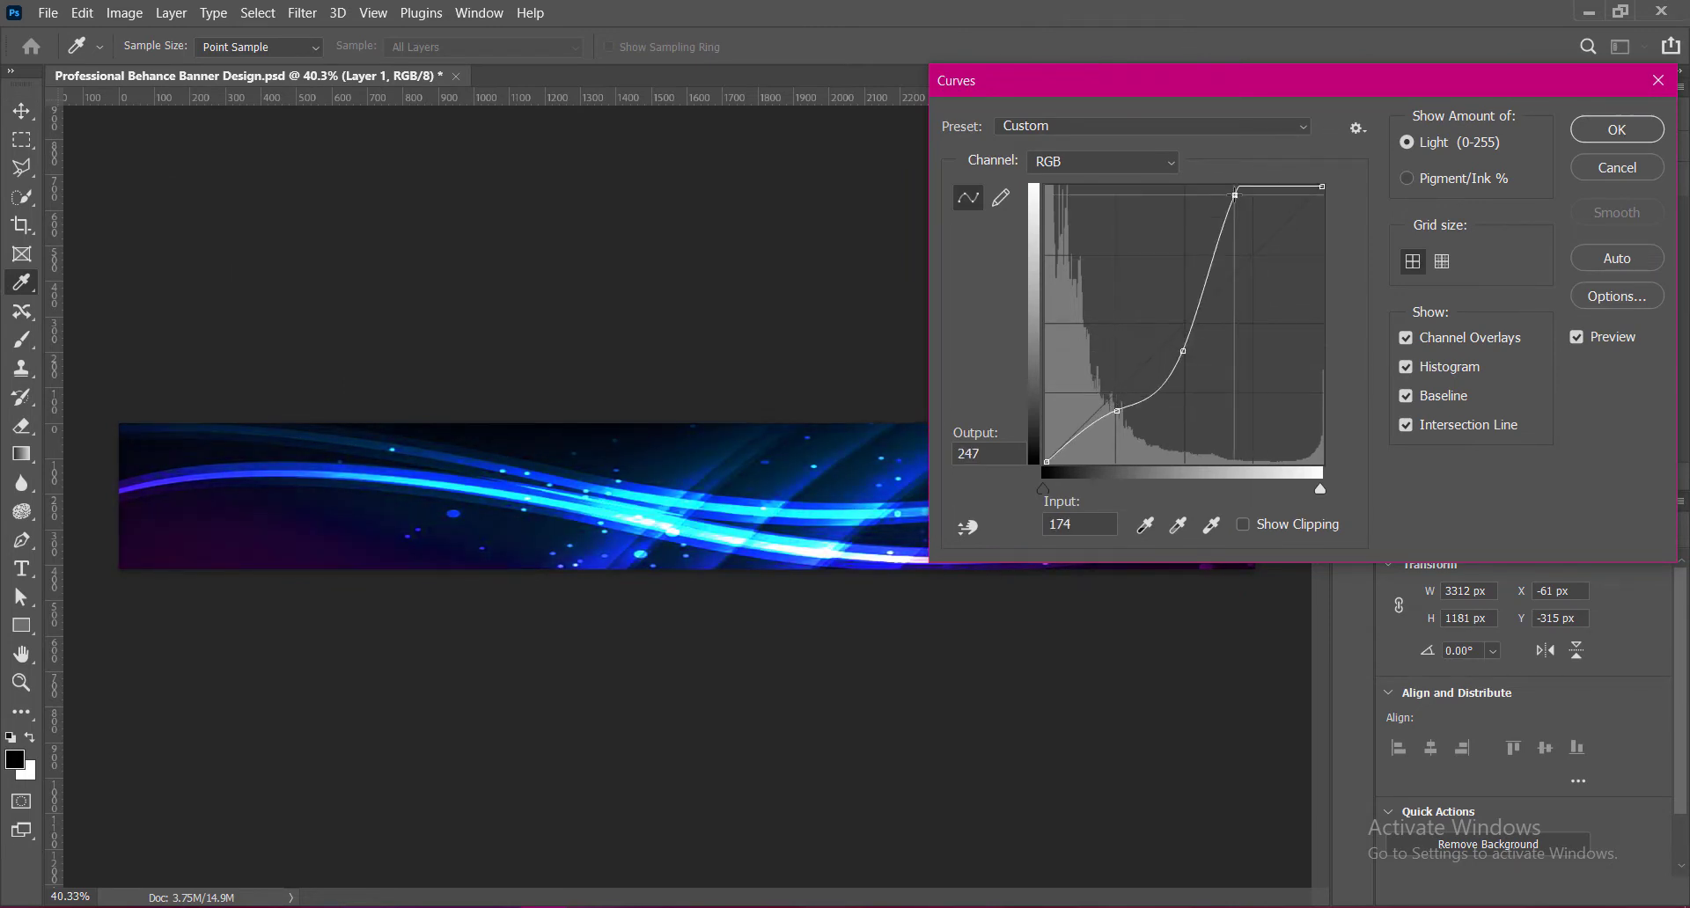
left_click_drag(1238, 313, 1216, 285)
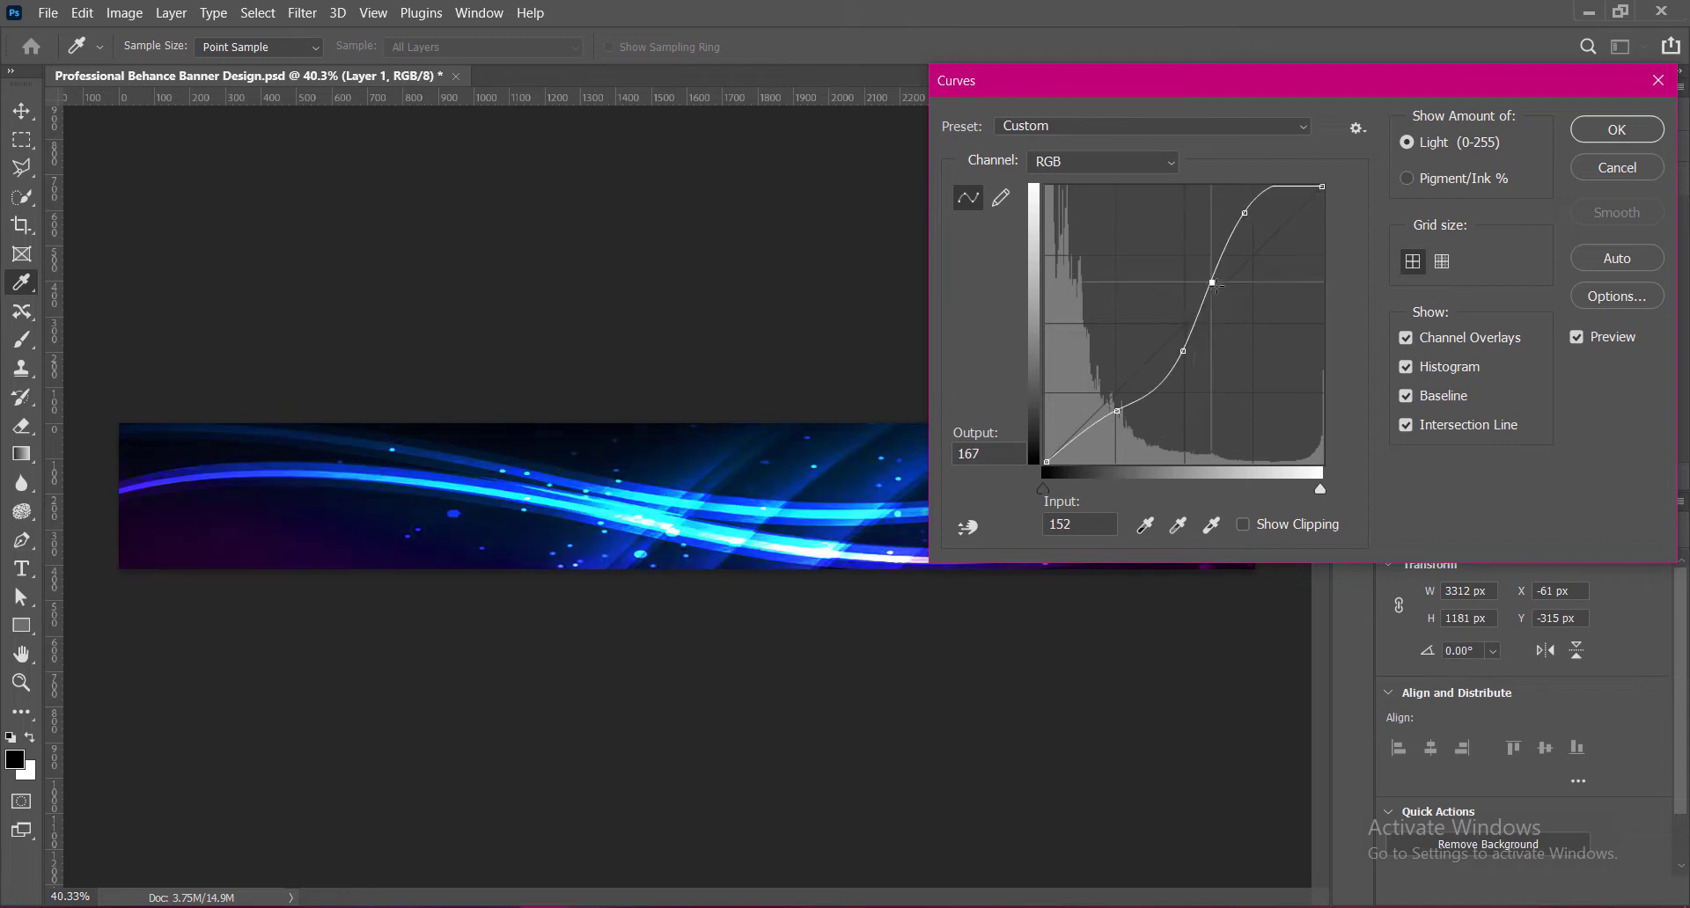
left_click_drag(1186, 351, 1186, 350)
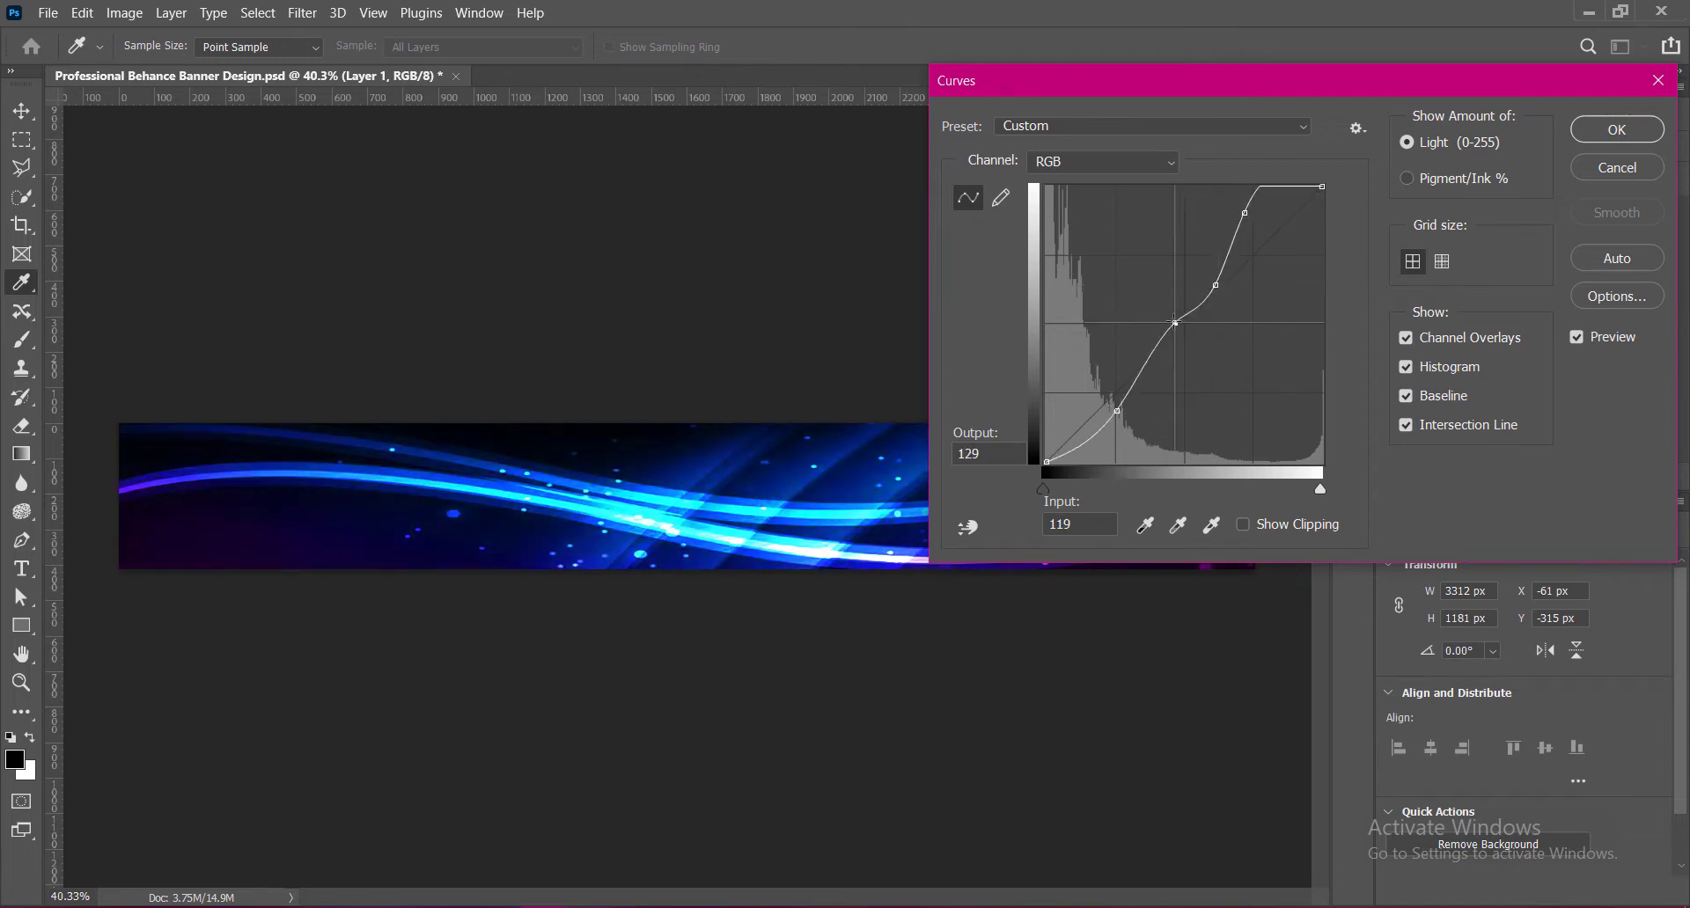
mouse_move(1113, 412)
left_mouse_down()
mouse_move(1113, 396)
mouse_move(1116, 420)
left_mouse_up()
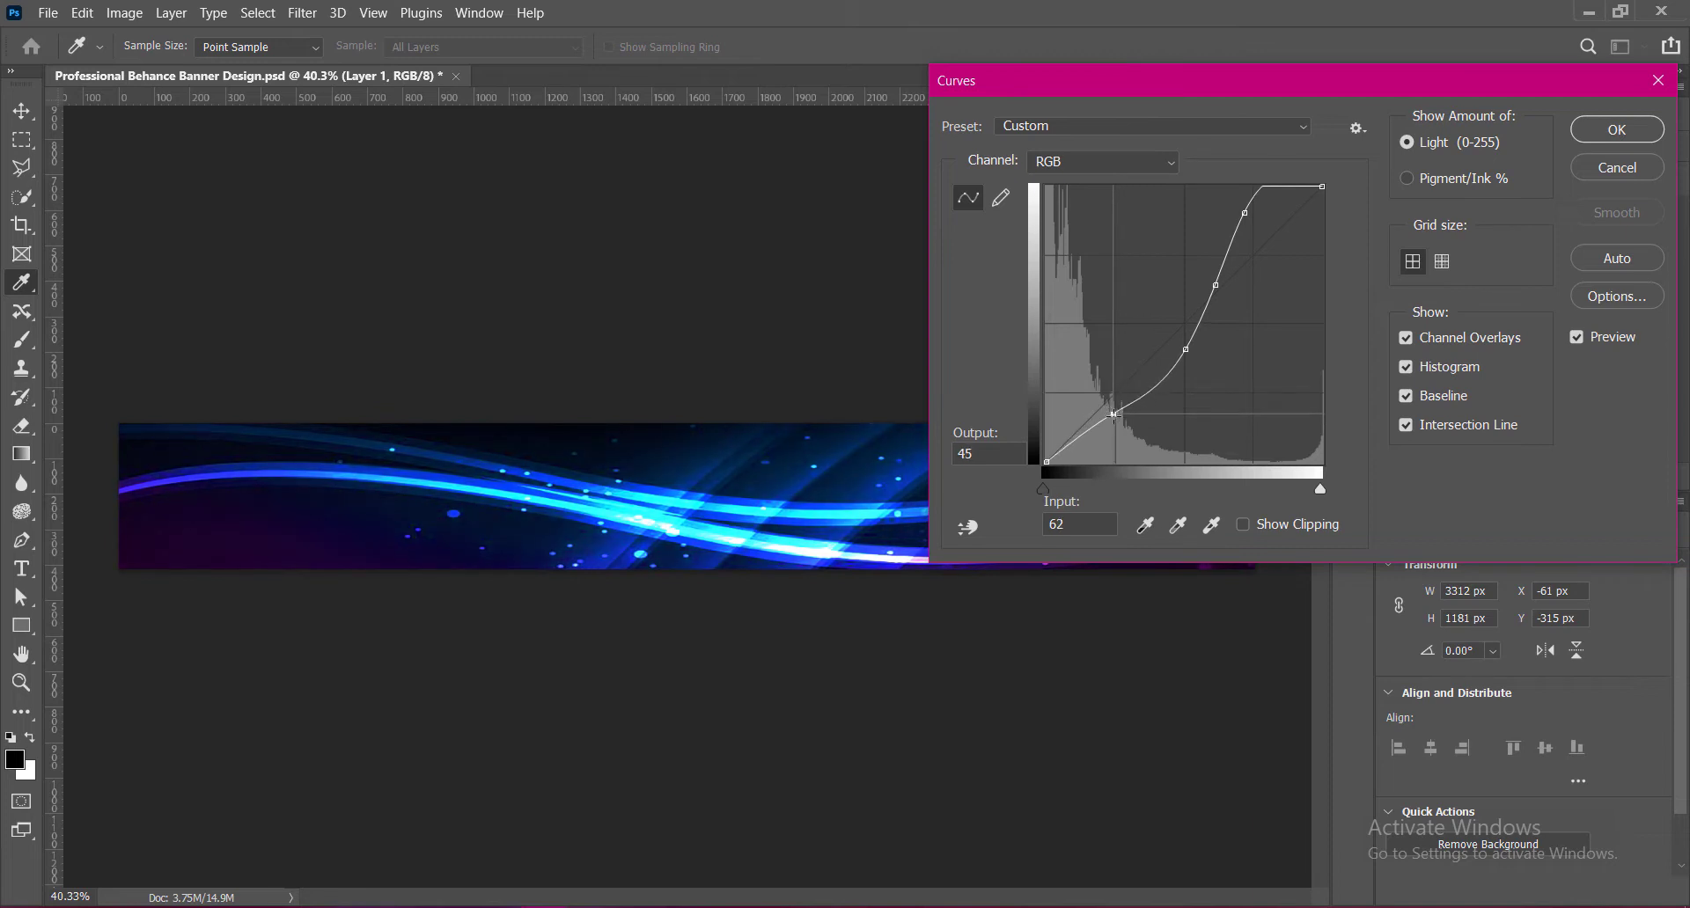
left_click(1618, 130)
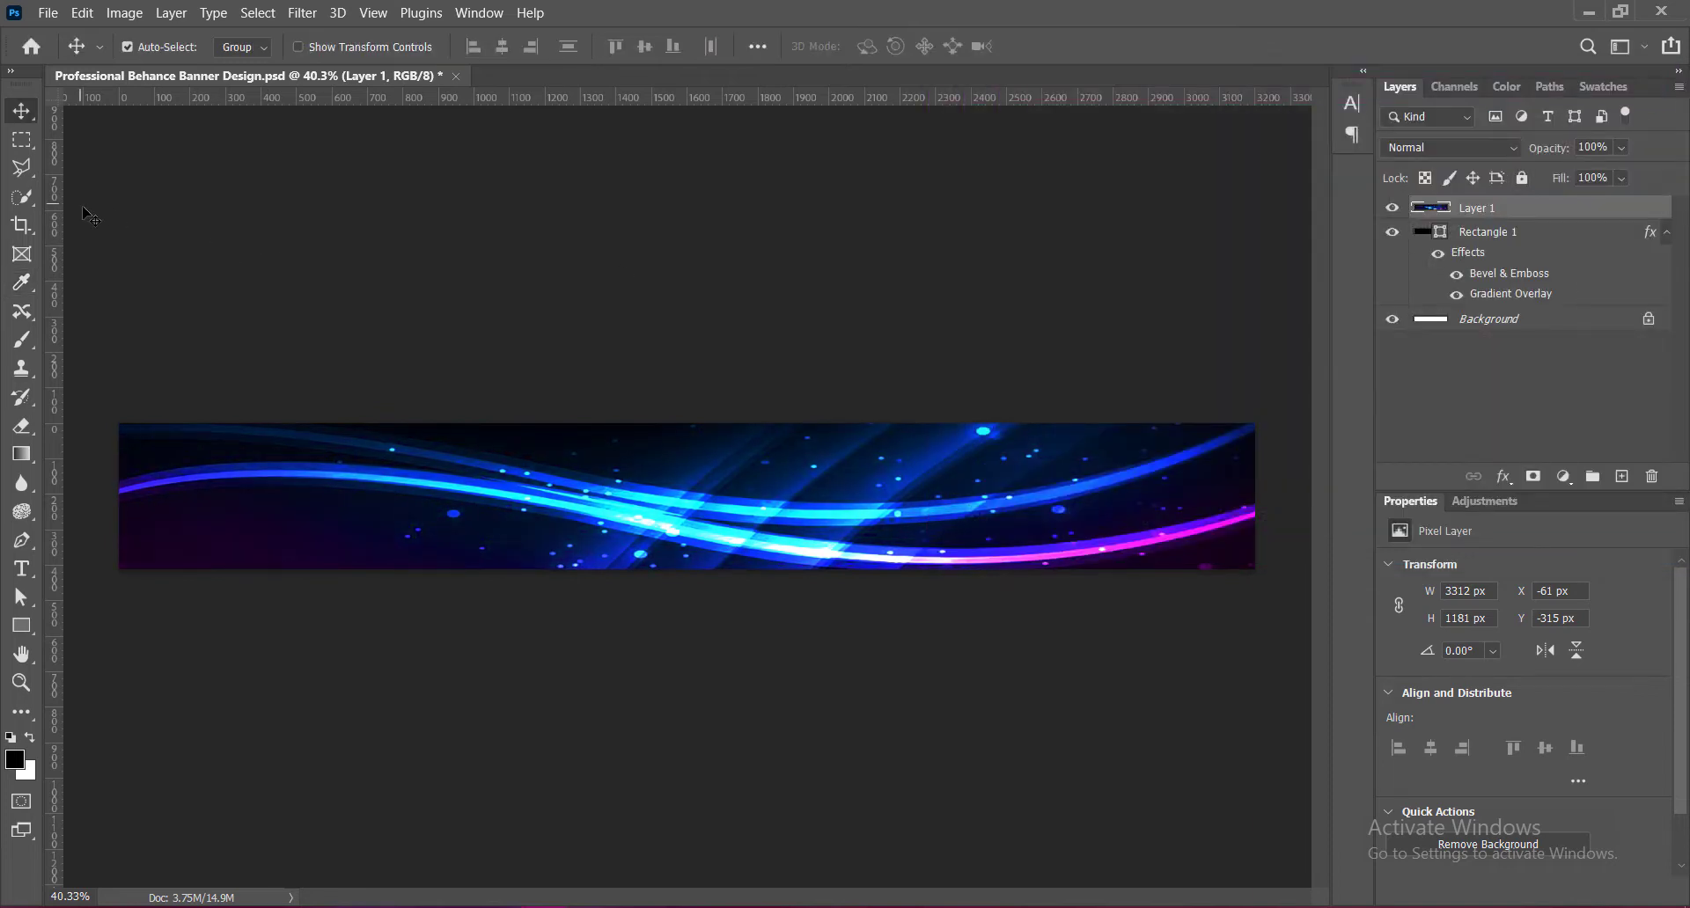
- Apply a midtone Color Balance of Cyan-Red +100, Magenta-Green -100, Yellow-Blue -33
left_click(124, 12)
left_click(393, 194)
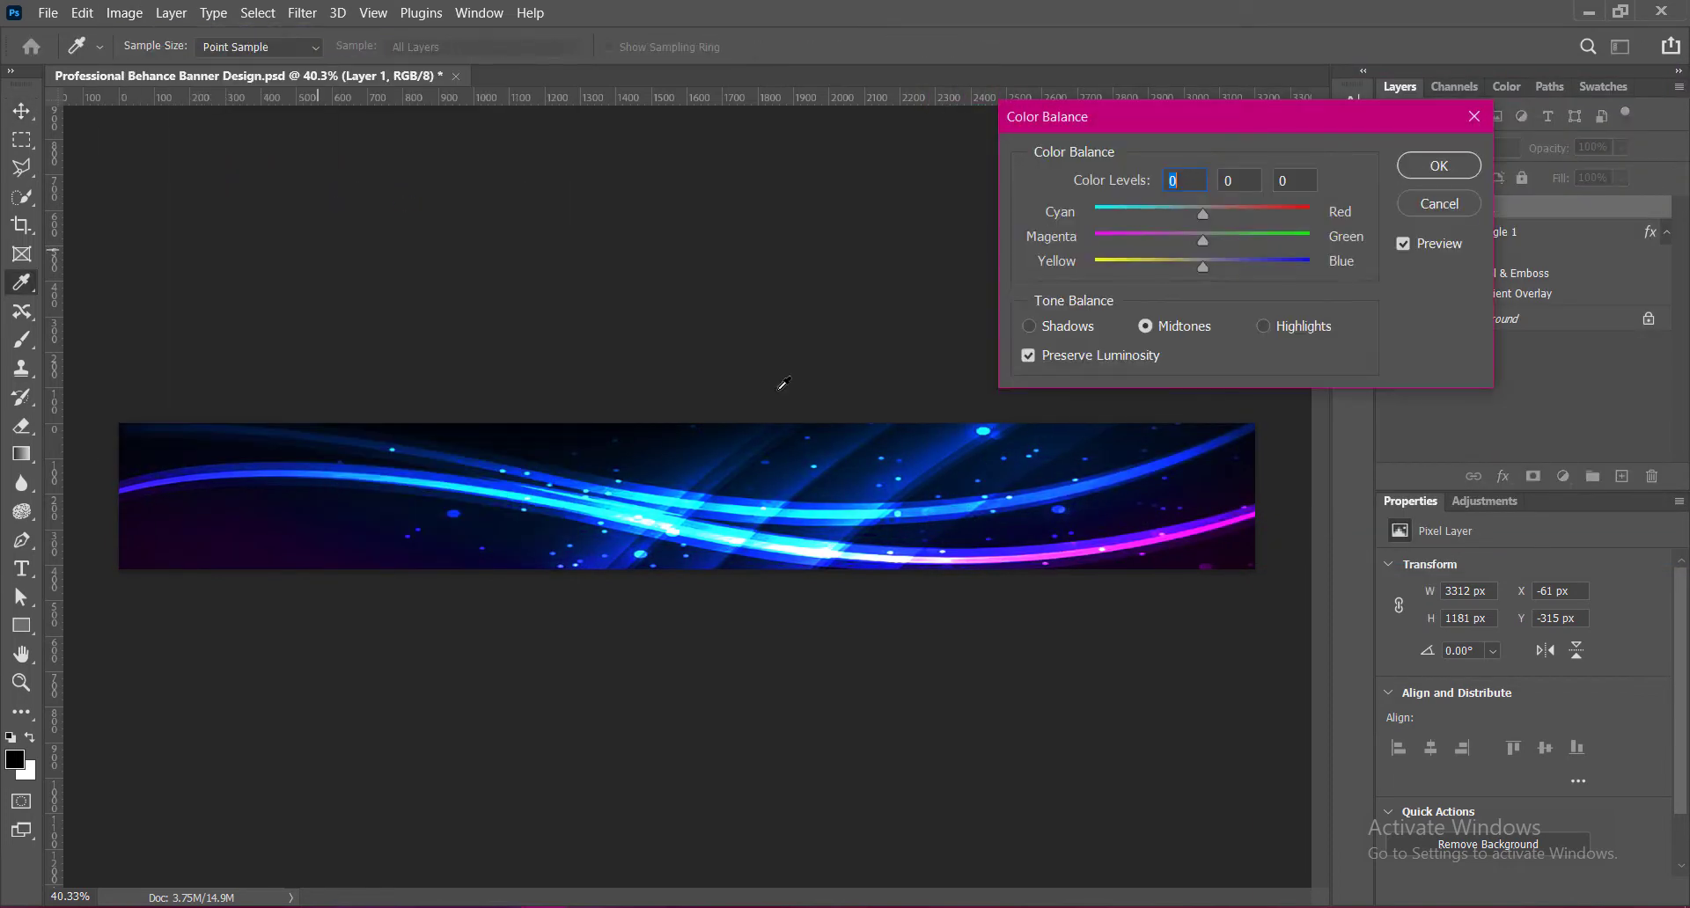
mouse_move(1203, 214)
left_mouse_down()
mouse_move(1255, 213)
mouse_move(1095, 240)
left_mouse_up()
mouse_move(1203, 268)
left_mouse_down()
mouse_move(1318, 273)
mouse_move(1167, 268)
left_mouse_up()
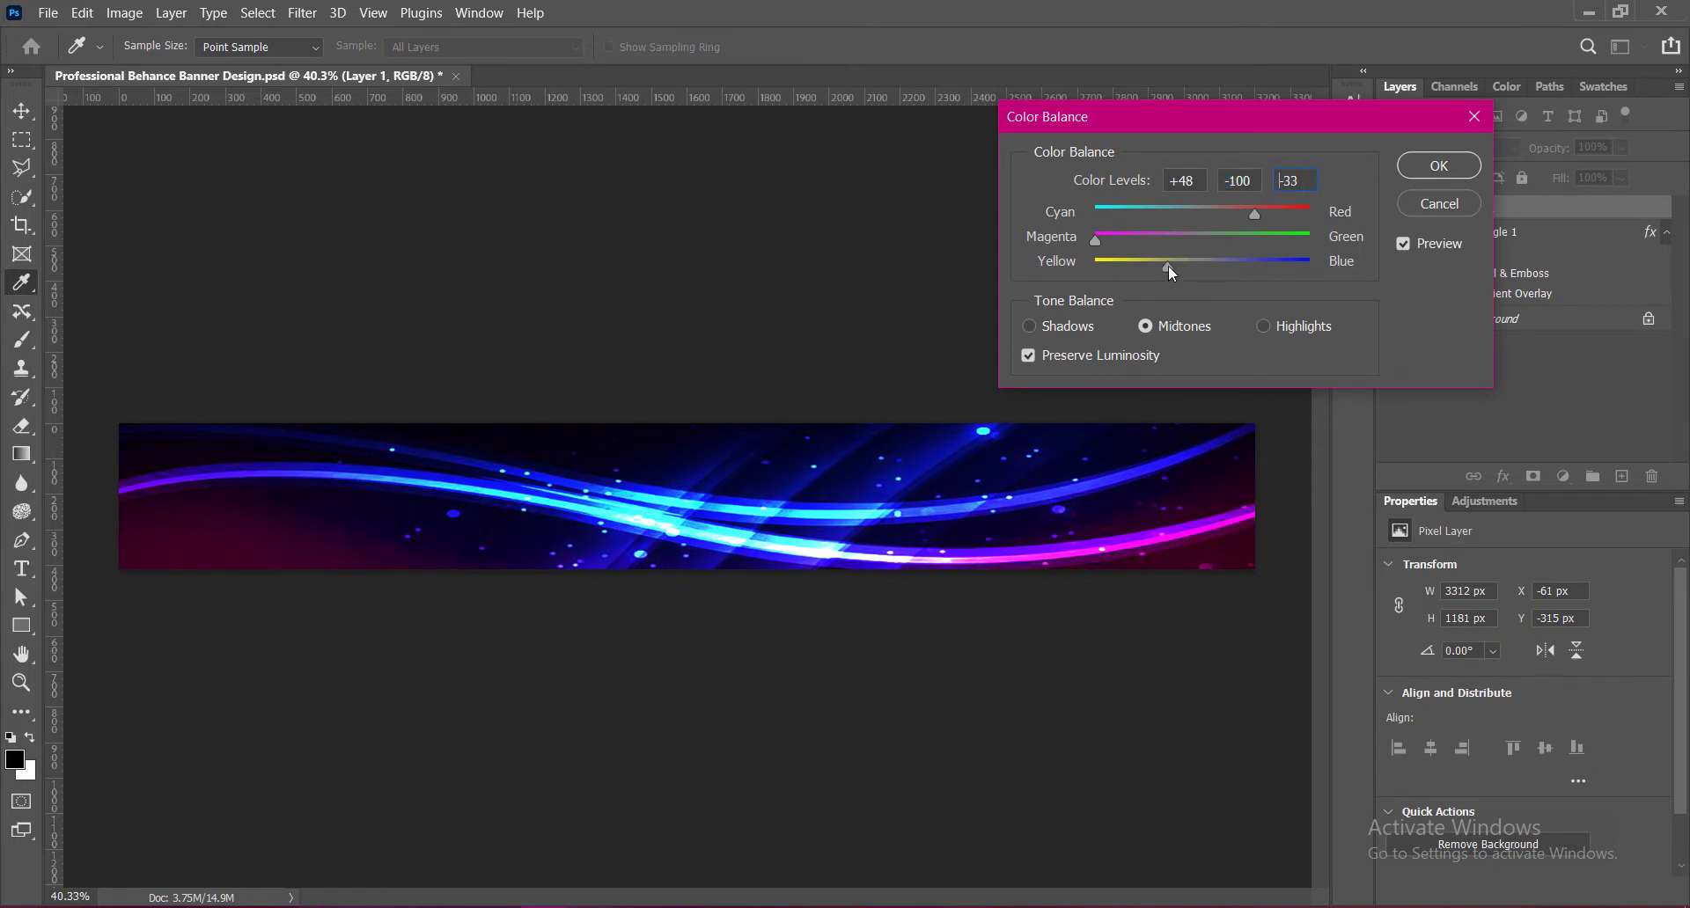
left_click_drag(1254, 213, 1325, 213)
left_click(1438, 168)
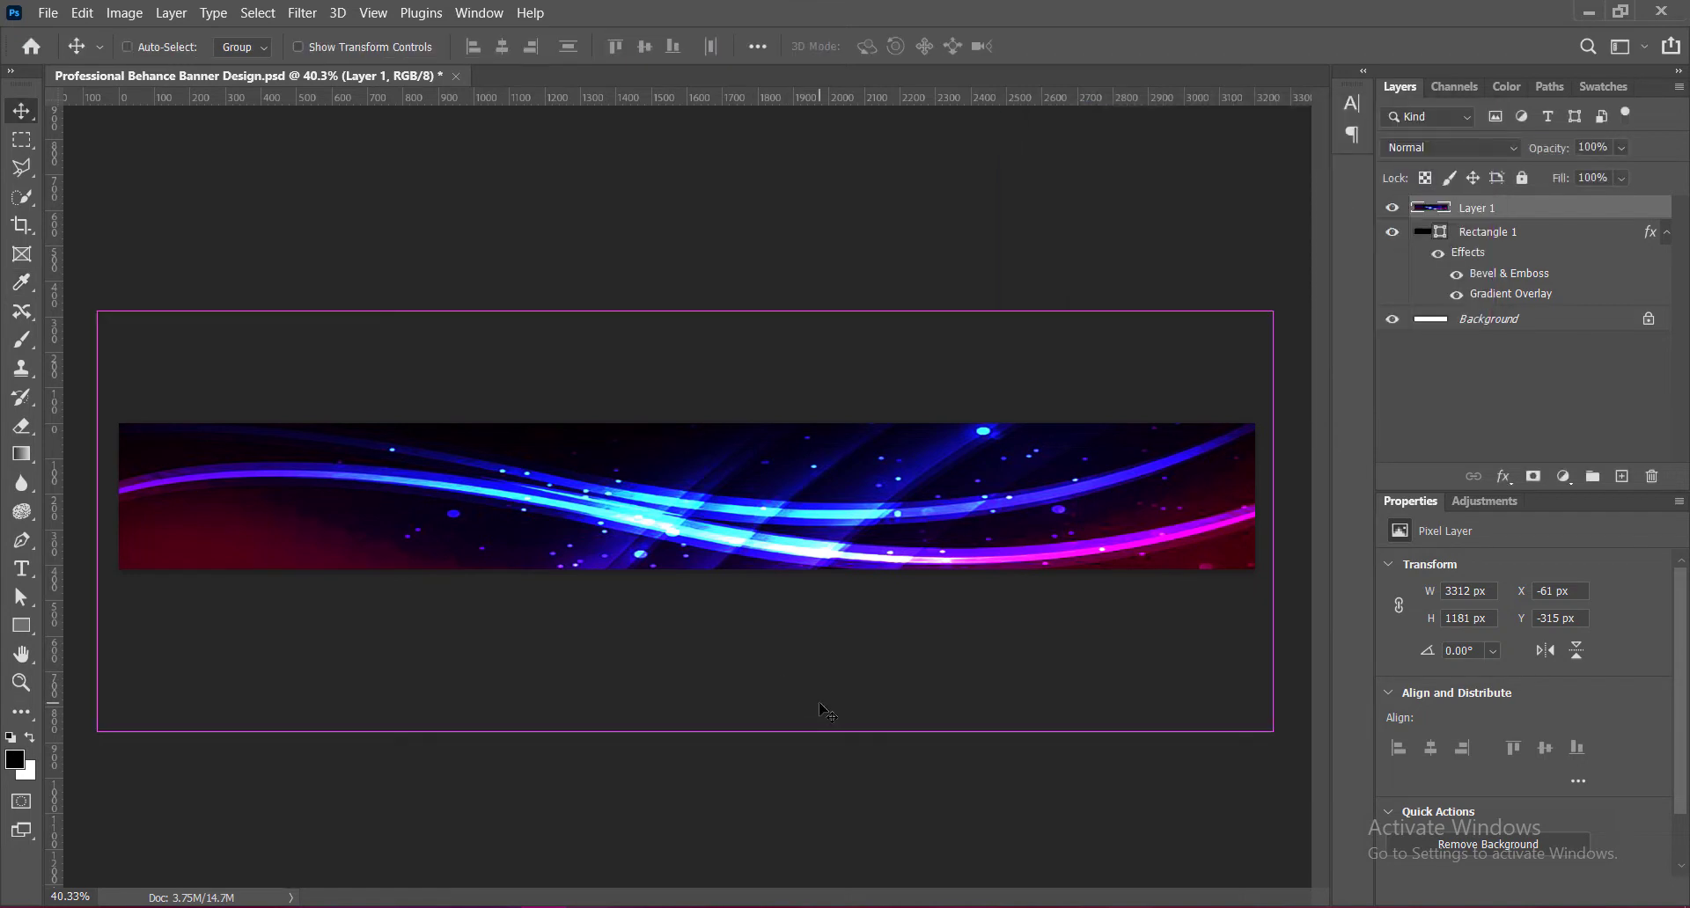
- Enable Bevel & Emboss Texture with the grey noise pattern at 3% scale and +90 depth
right_click(1424, 211)
left_click(1433, 218)
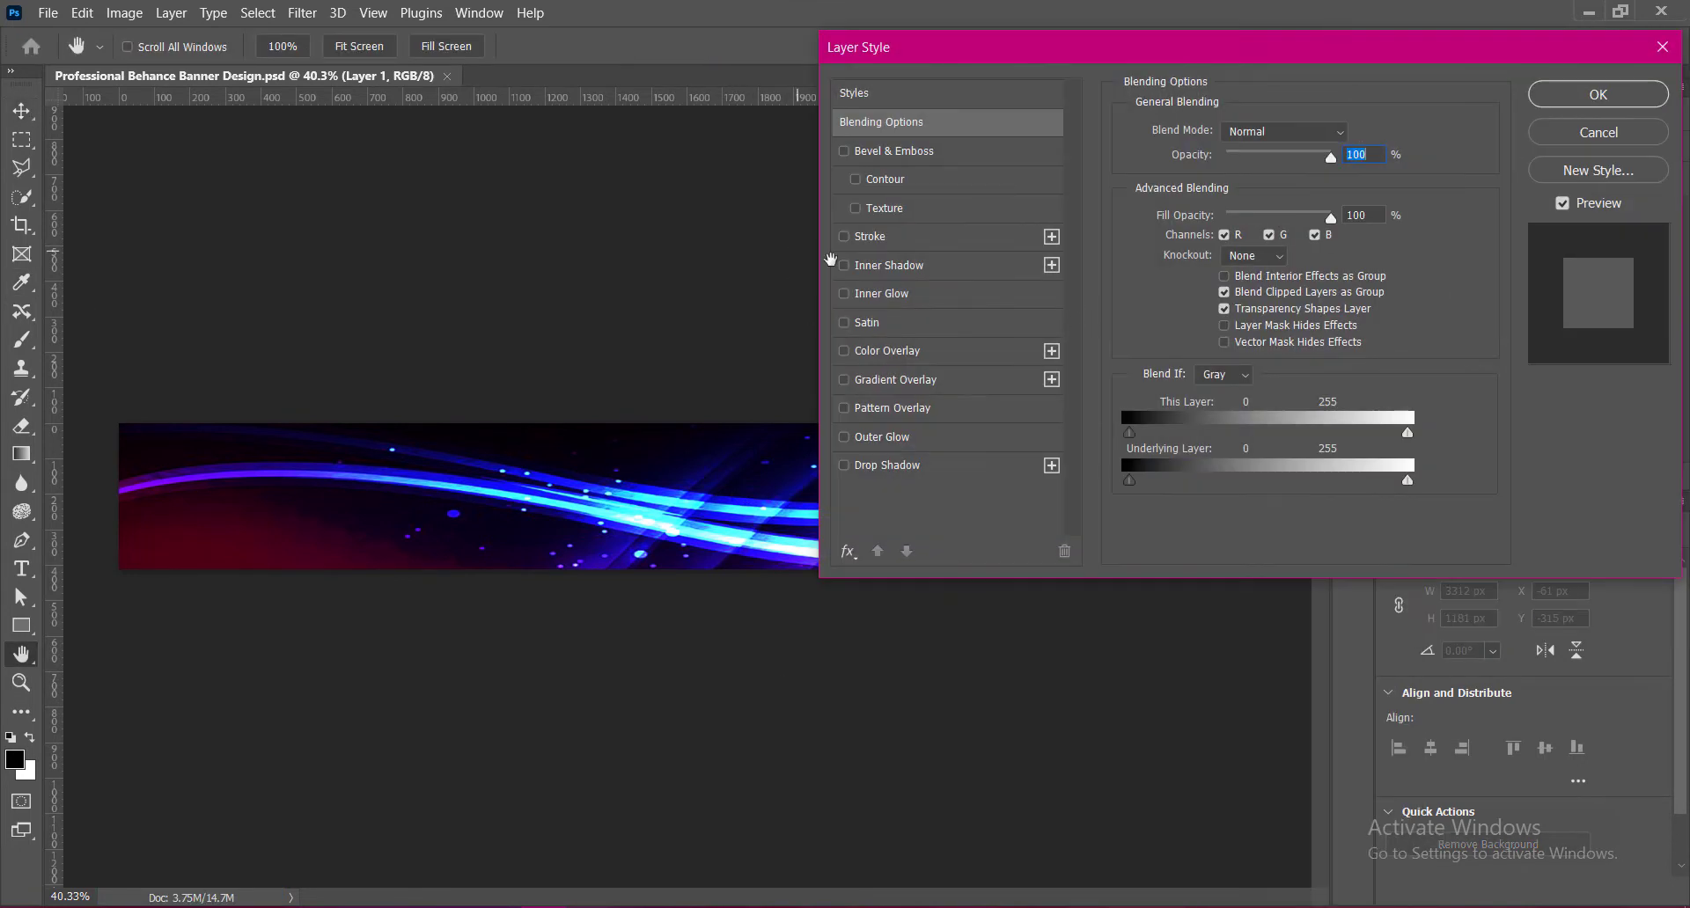
left_click(853, 208)
left_click(881, 211)
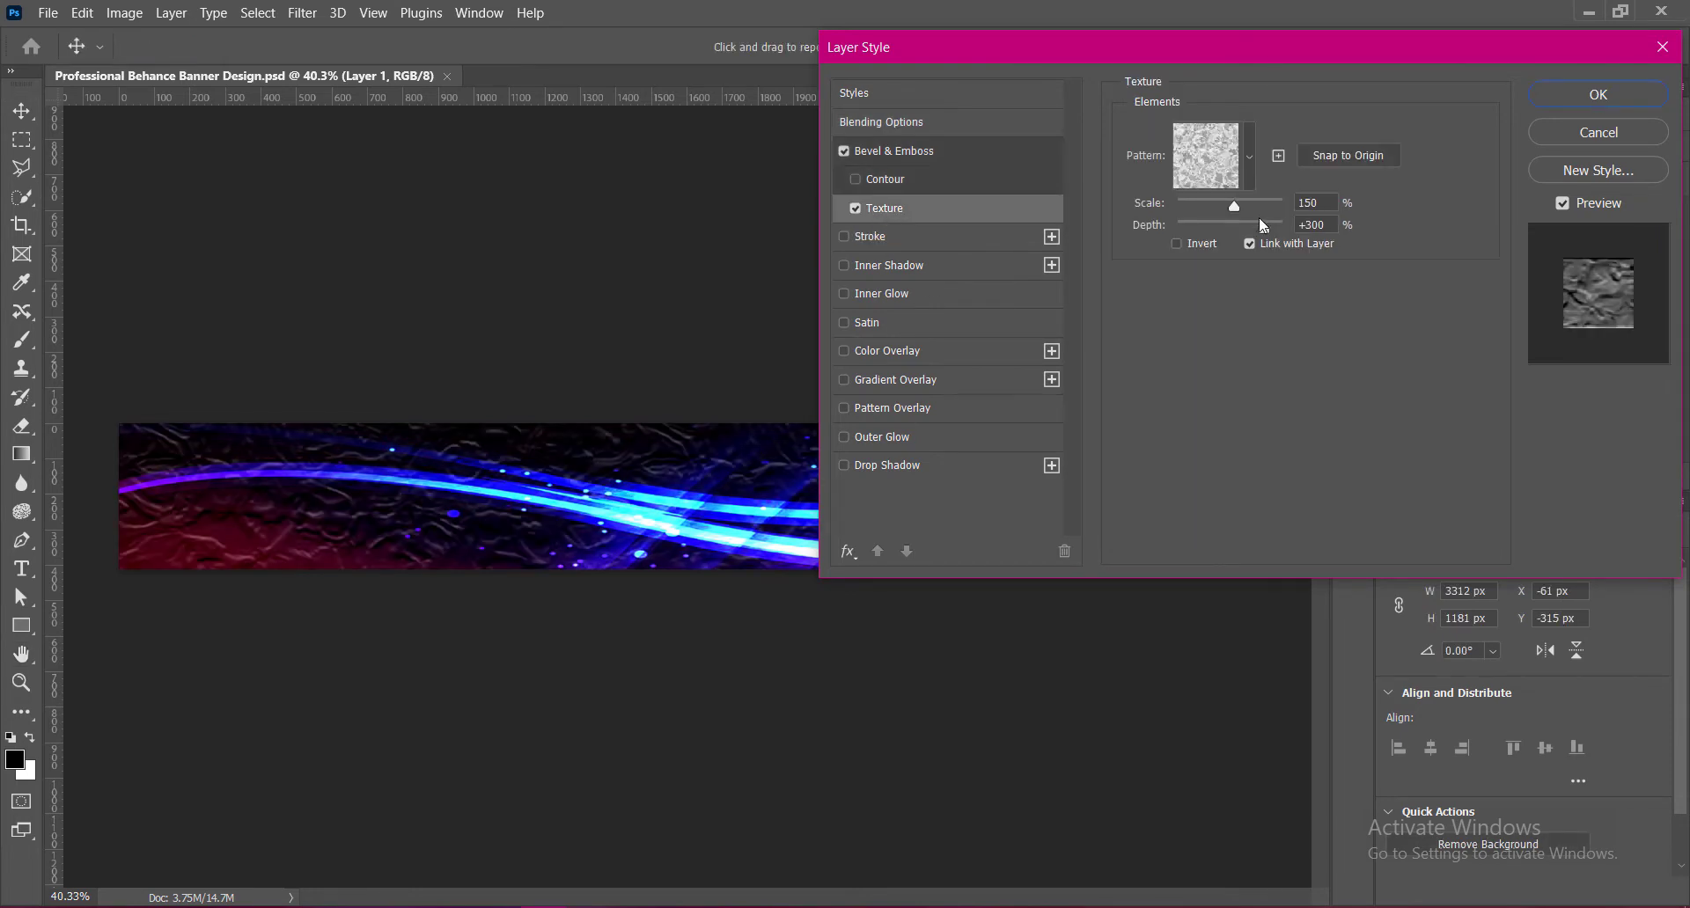
left_click(1249, 156)
double_click(1128, 299)
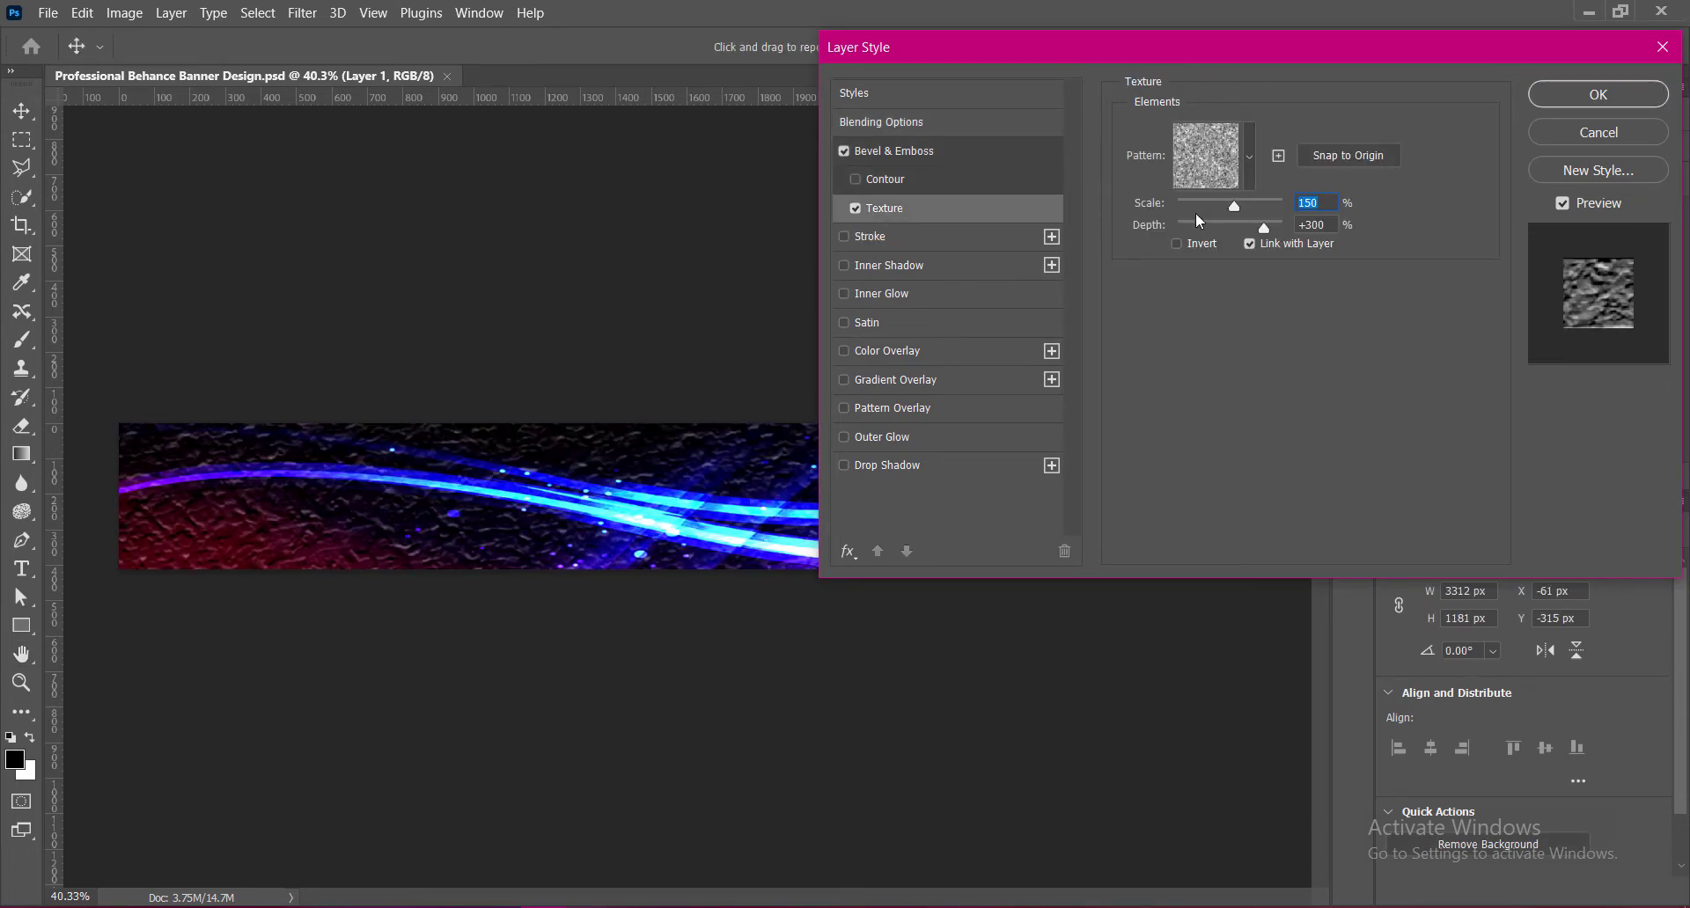
double_click(1309, 204)
type("3")
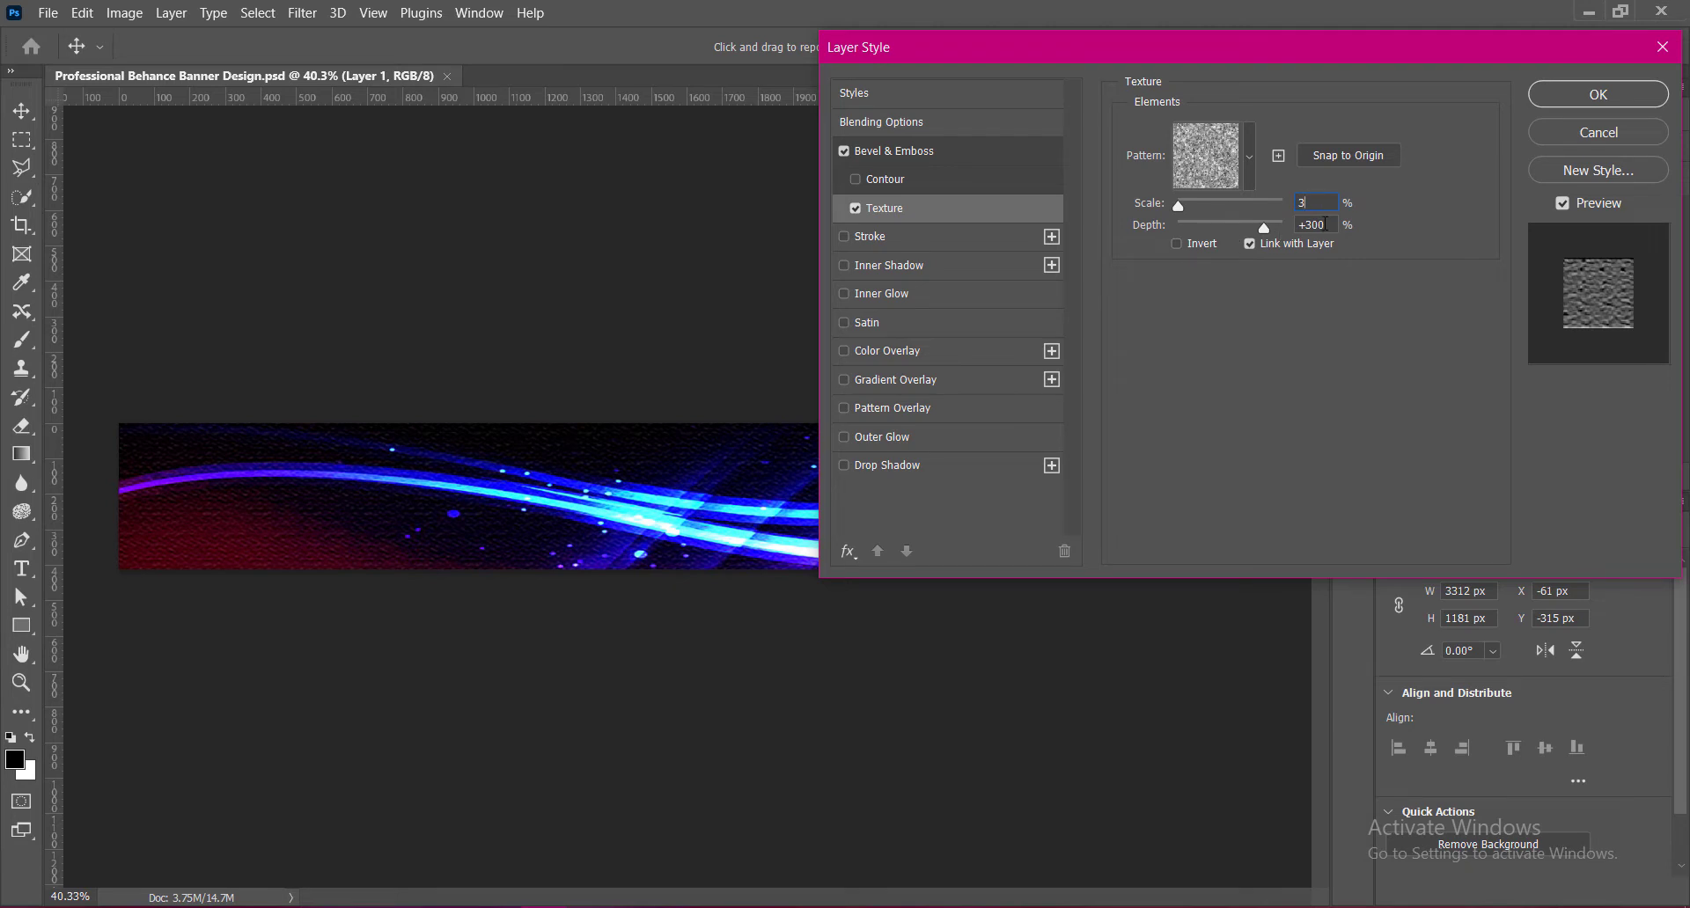
double_click(1316, 224)
type("90")
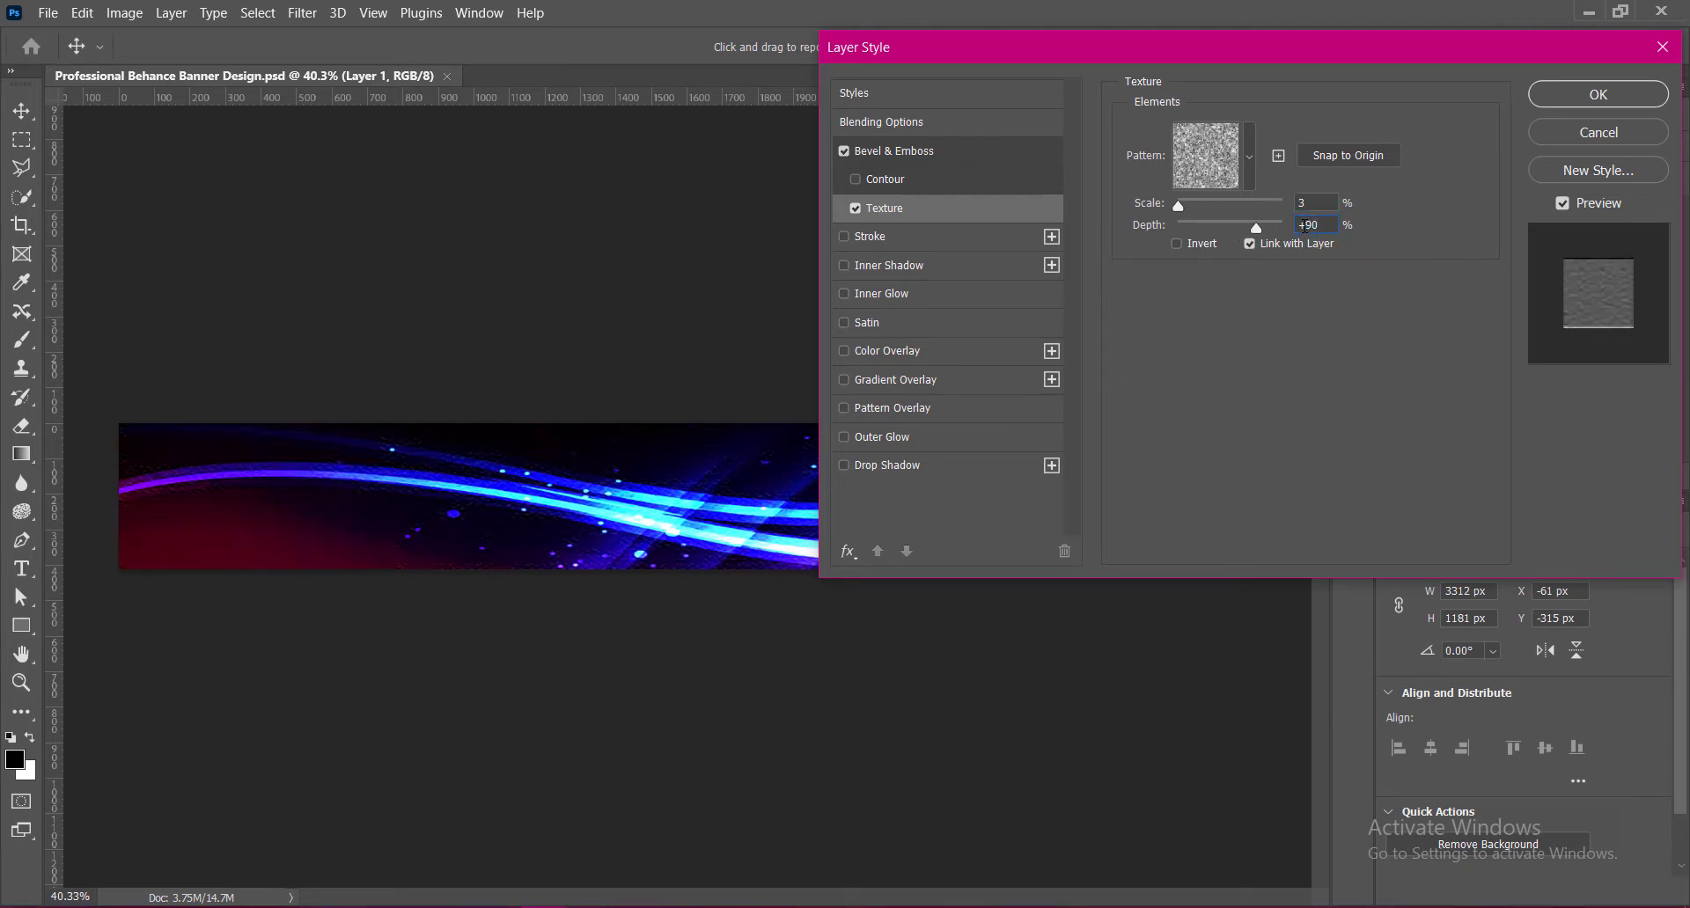
- Apply the texture style and set the light-streak layer's opacity to 66%
left_click(1598, 99)
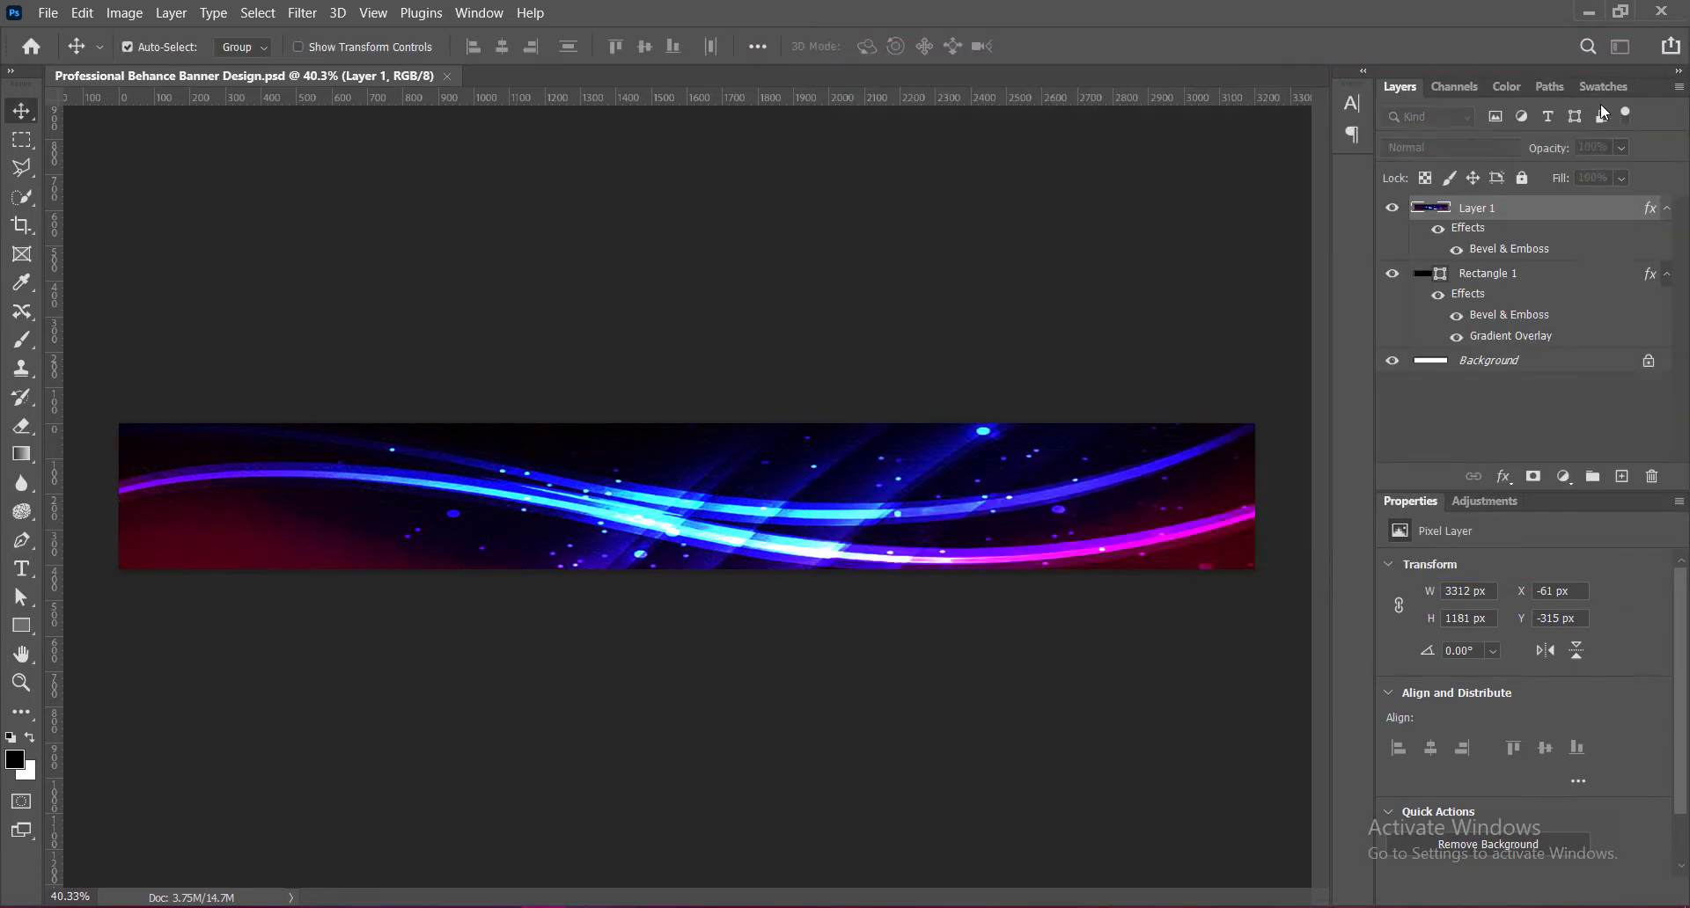
left_click_drag(1622, 148, 1605, 176)
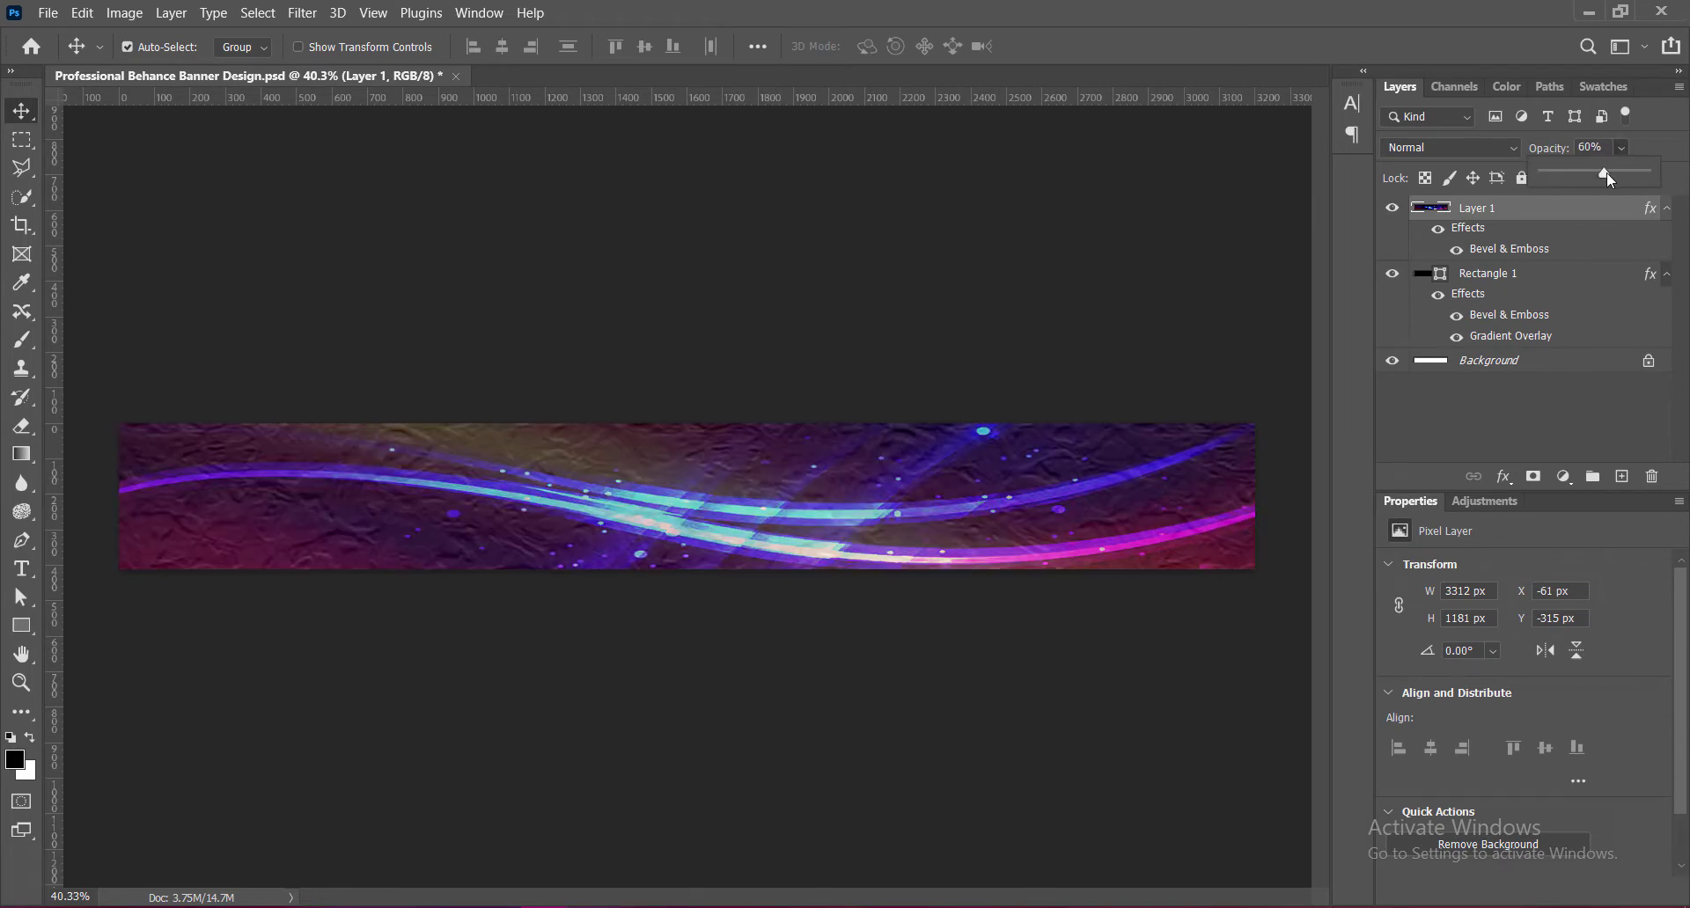
left_click_drag(1609, 179, 1594, 182)
left_click_drag(1599, 182, 1606, 177)
left_click(1605, 146)
type("75")
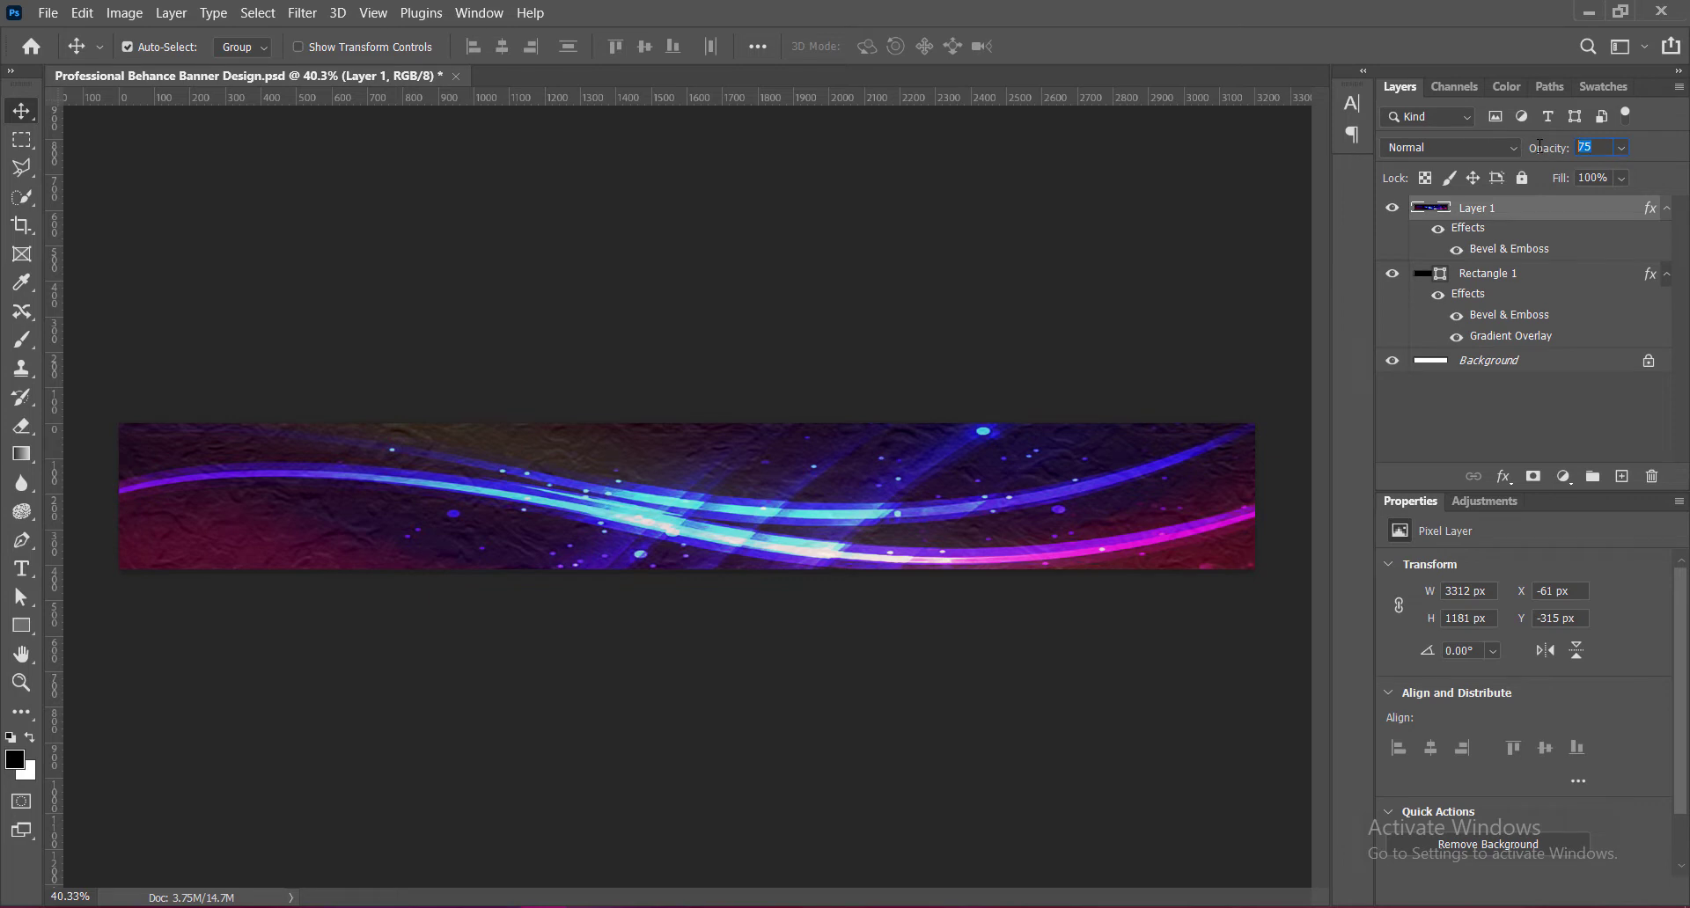
type("66")
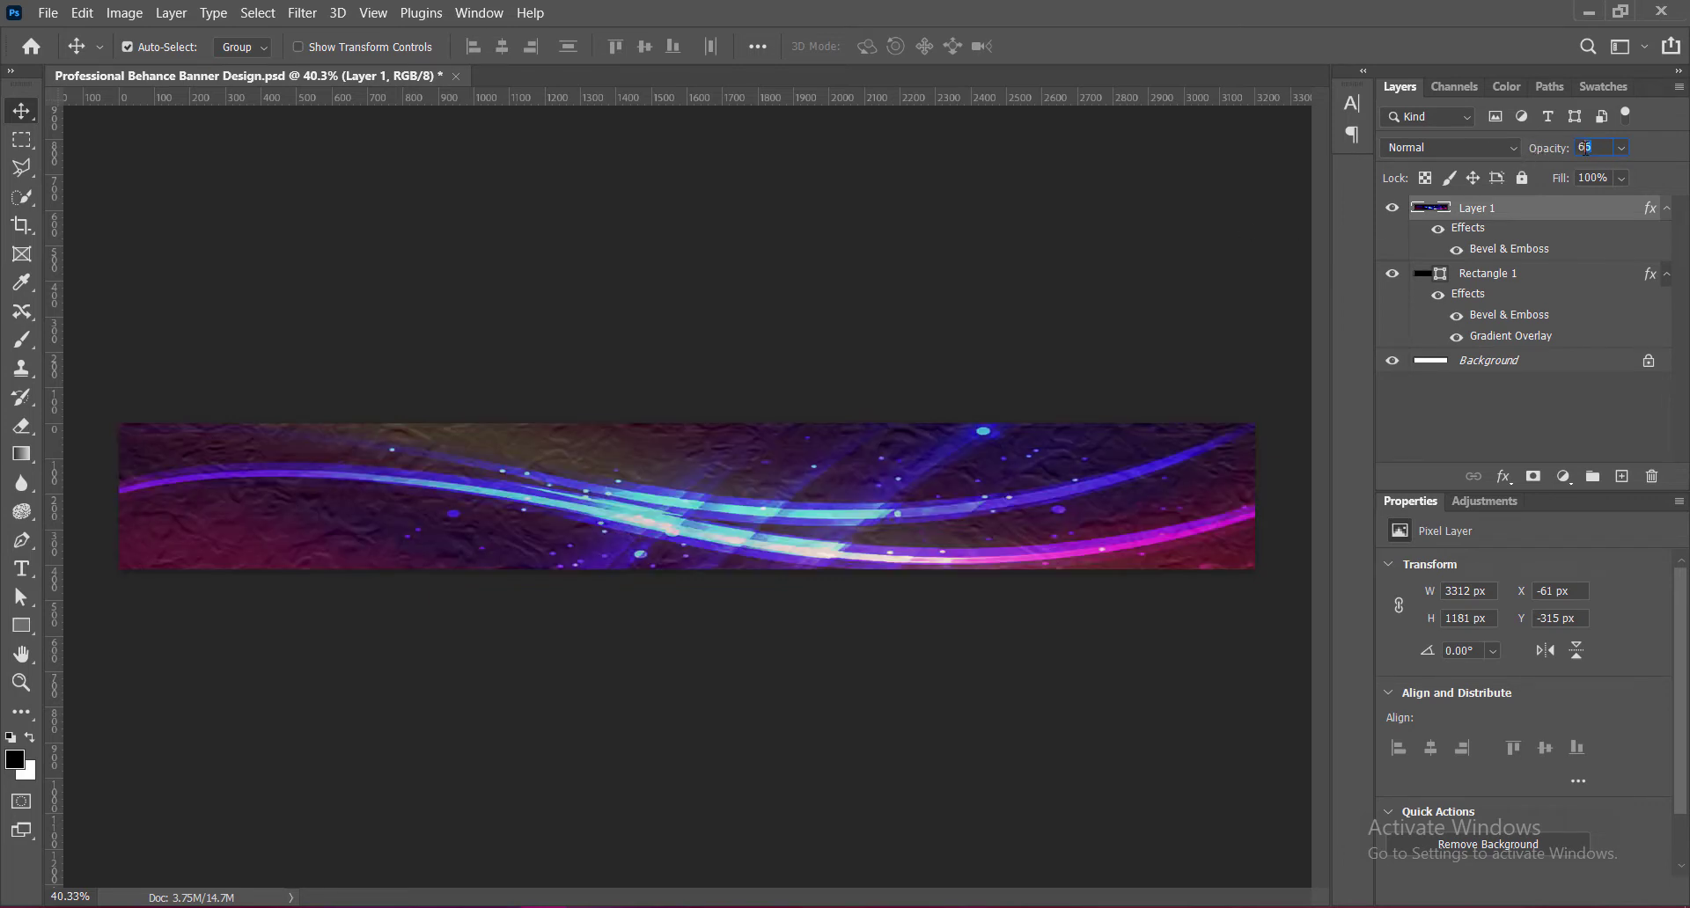
key("Up")
key("Up")
key("Up")
key("Up")
type("75")
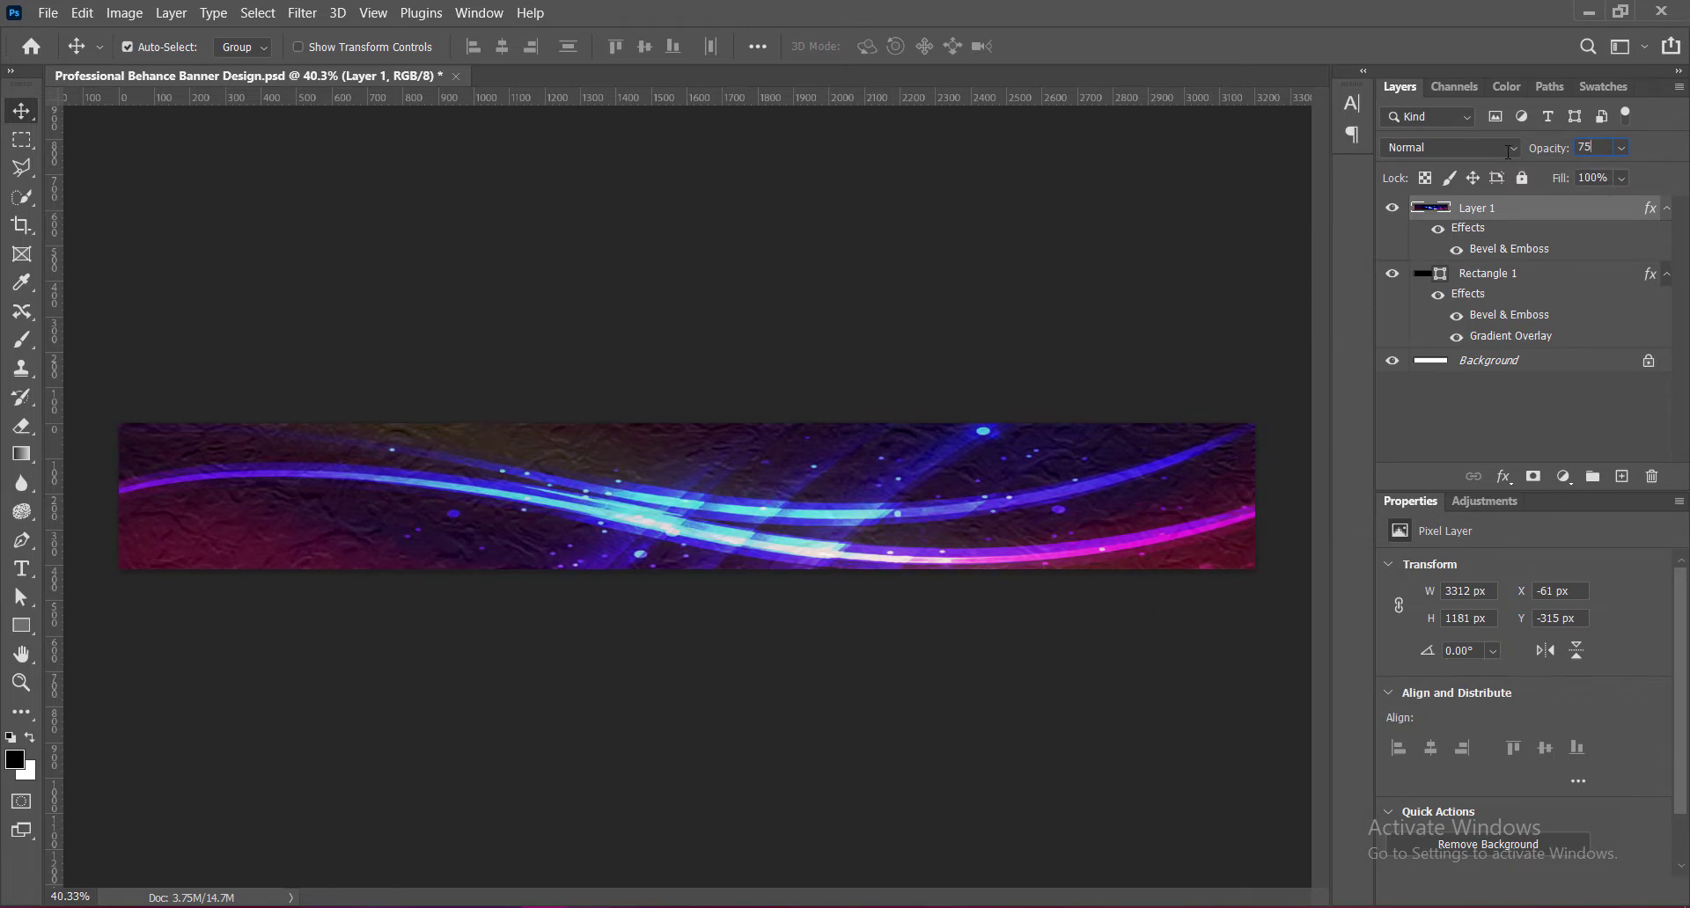
type("69")
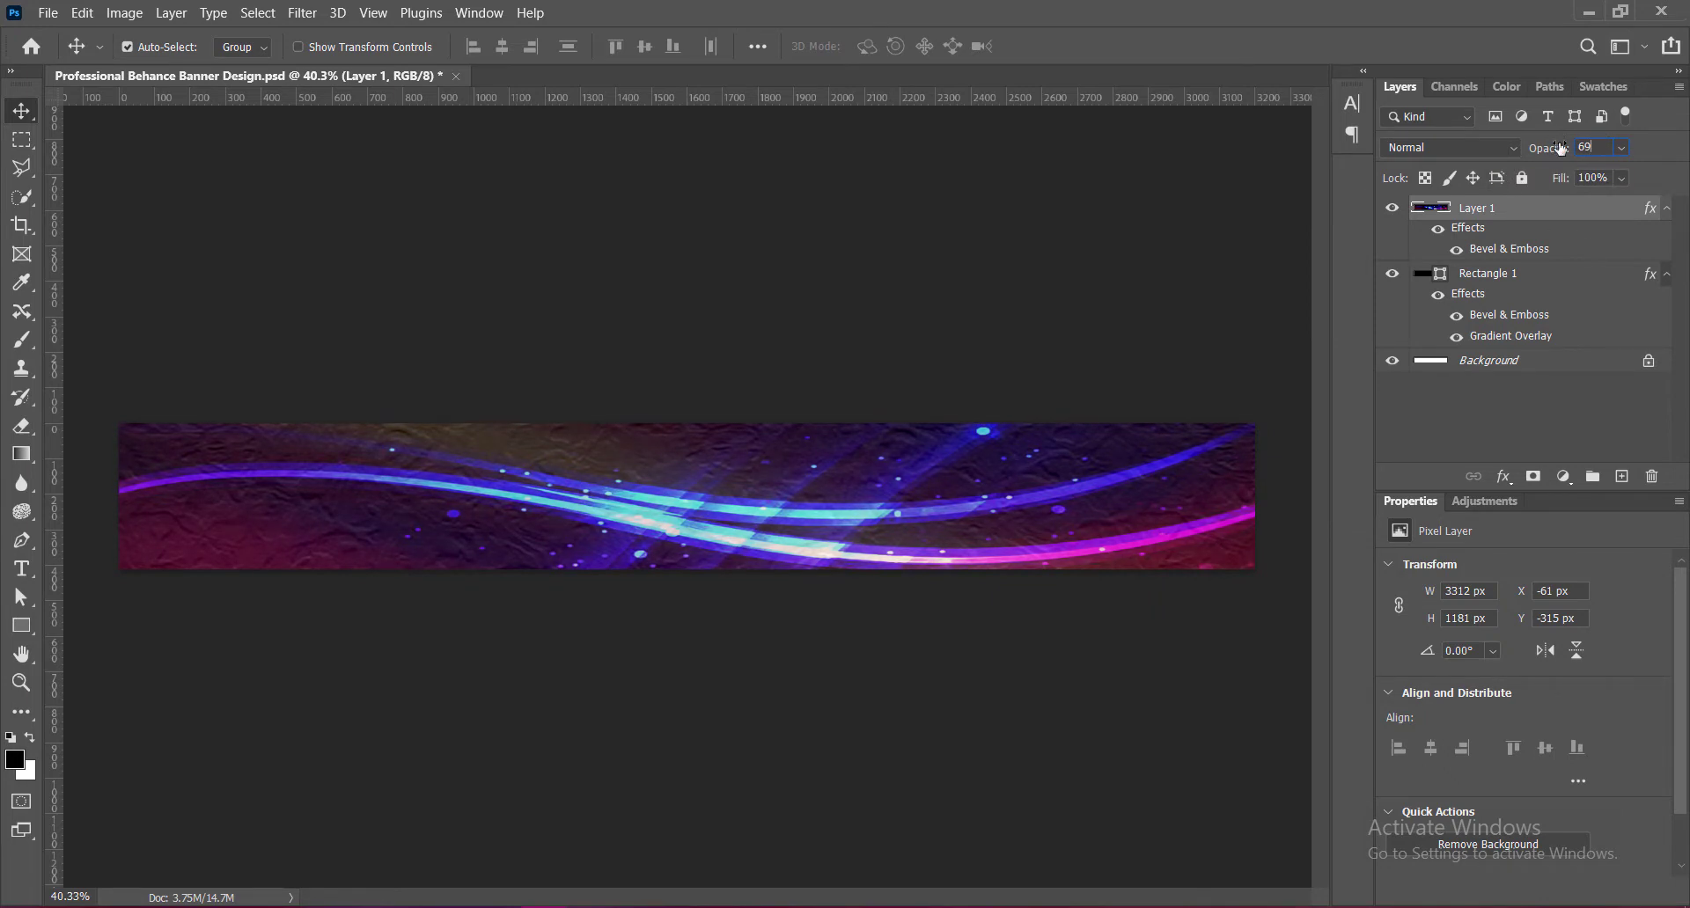
type("60")
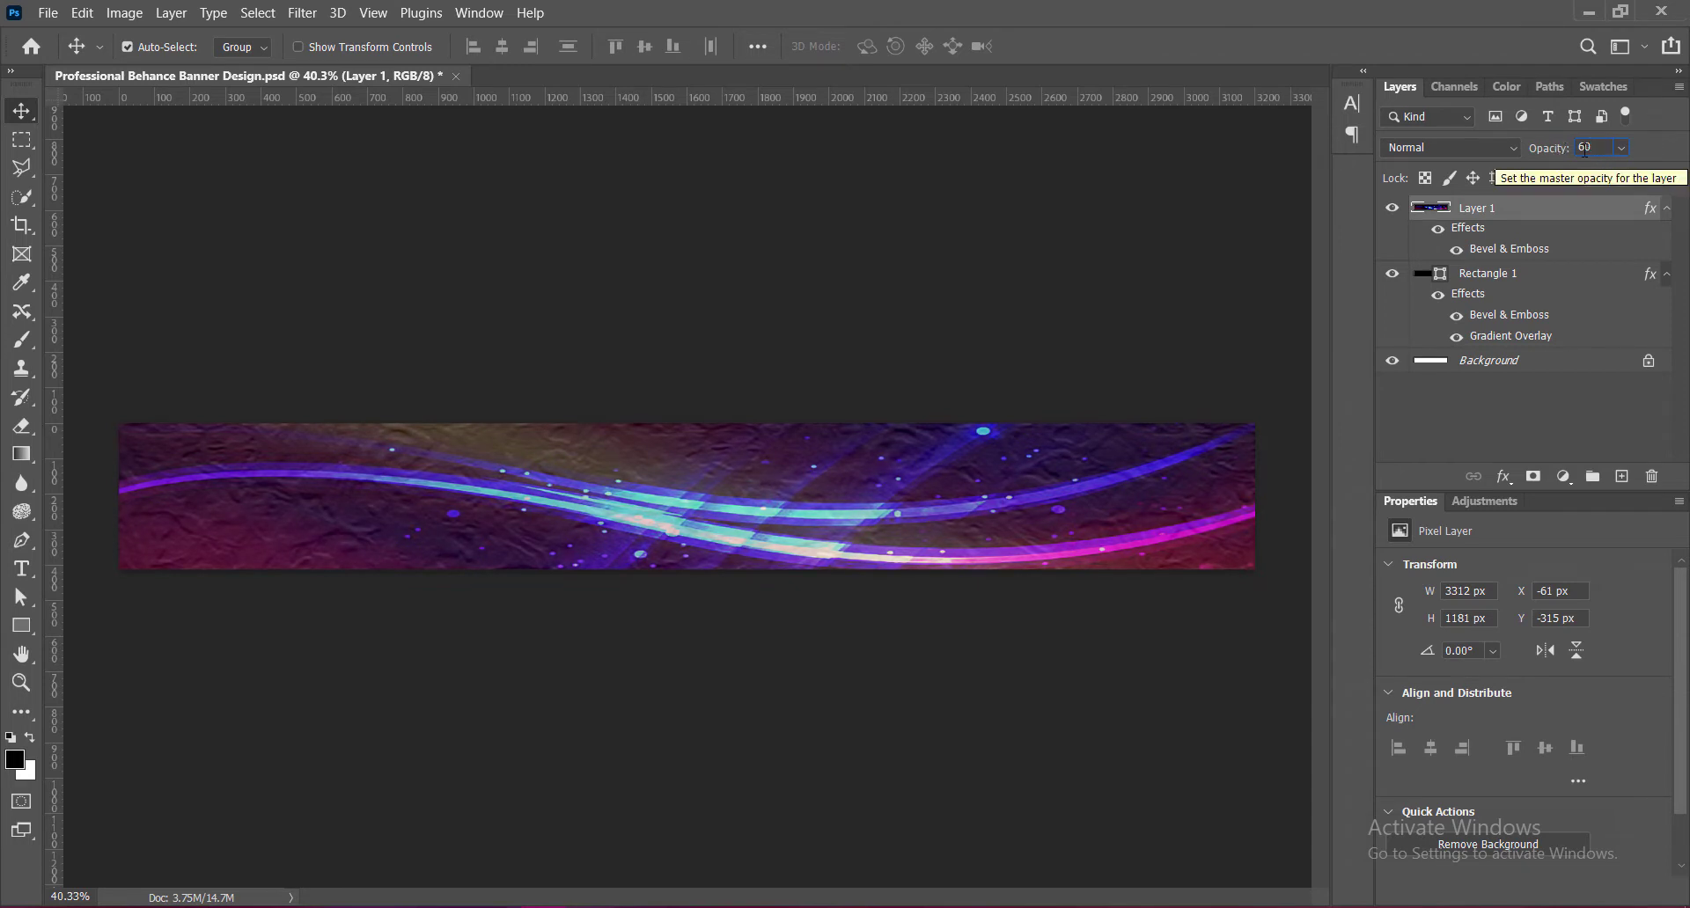
type("65")
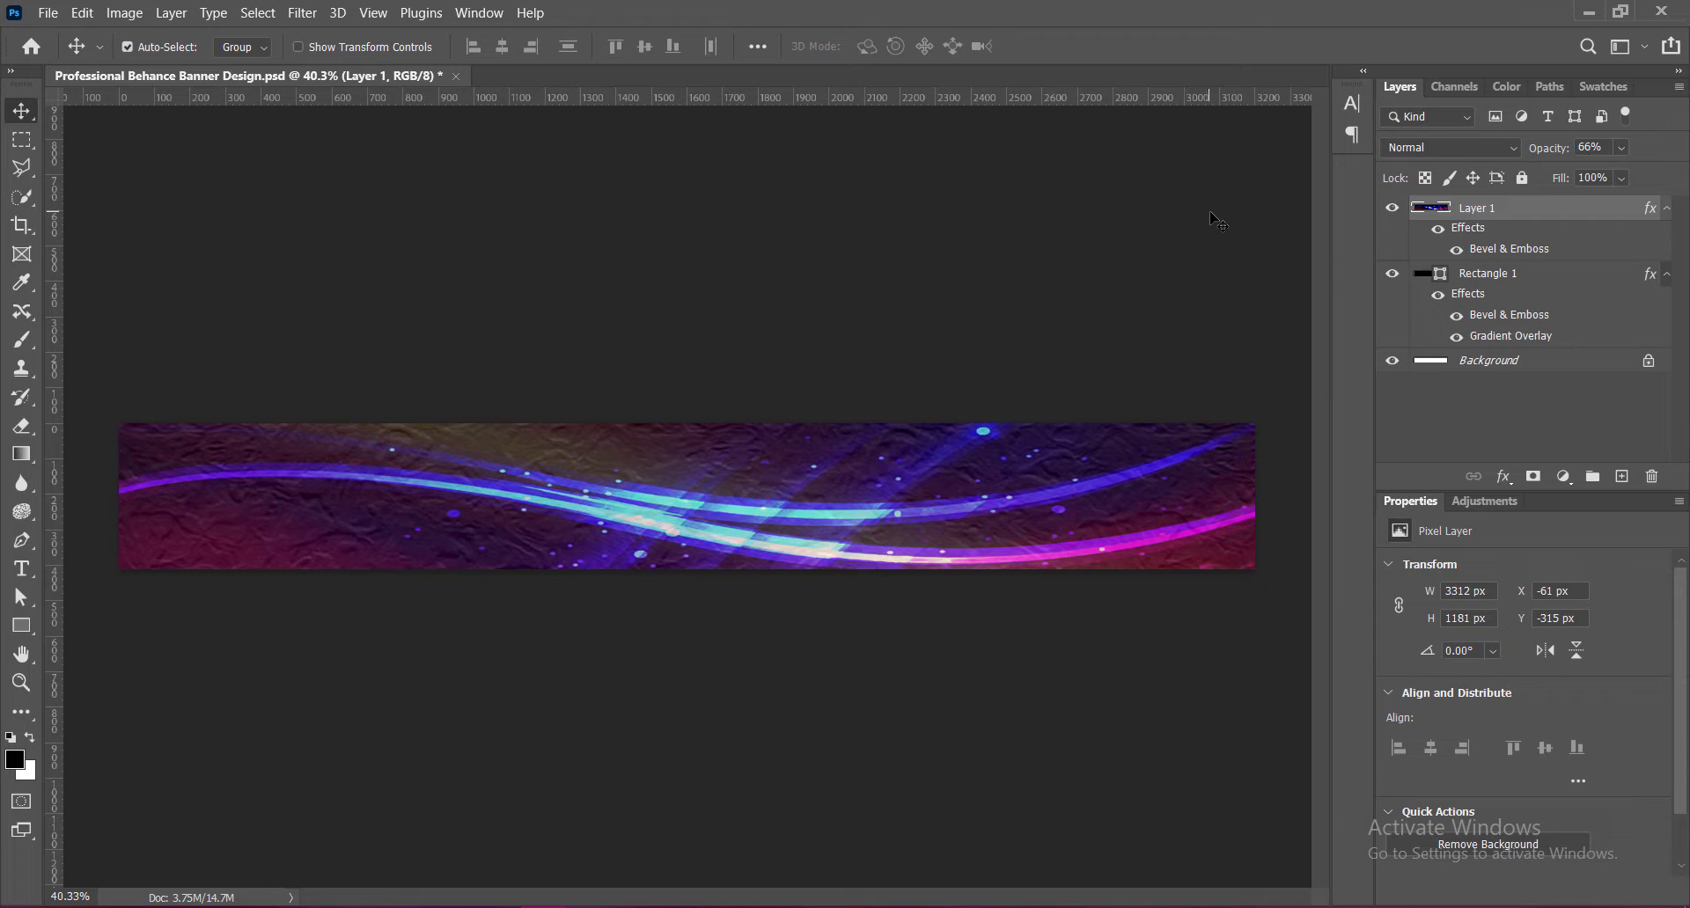
- Save the banner, zoom in slightly, and add a new empty Layer 2
key("ctrl+s")
scroll(969, 489, "up", 1)
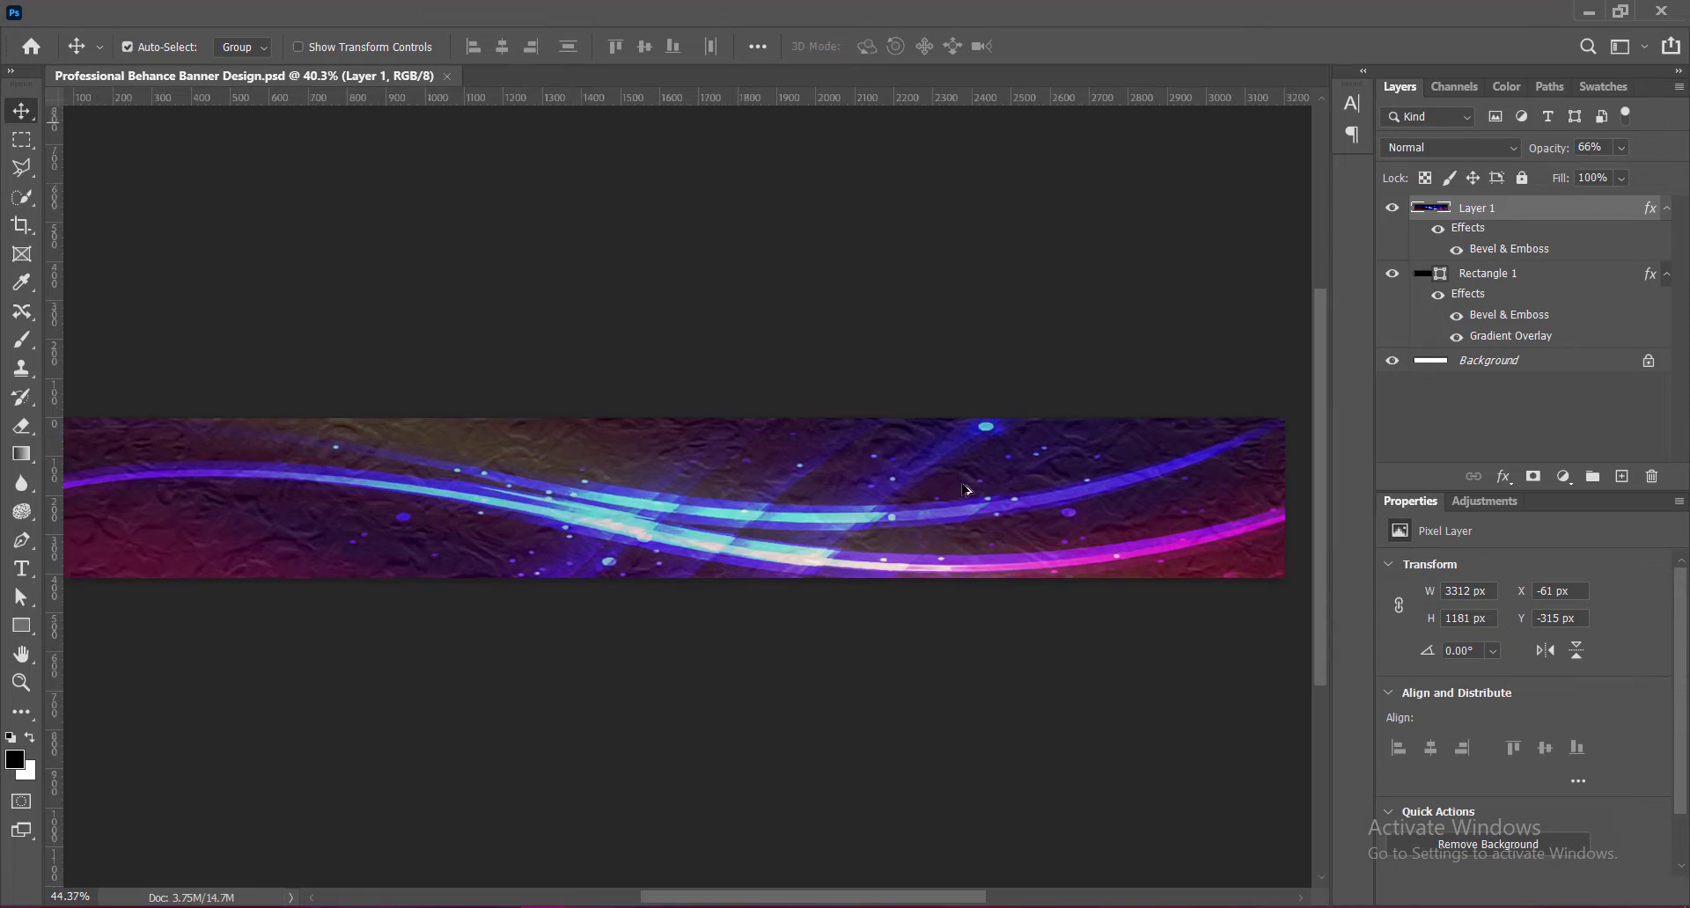
left_click_drag(663, 671, 774, 670)
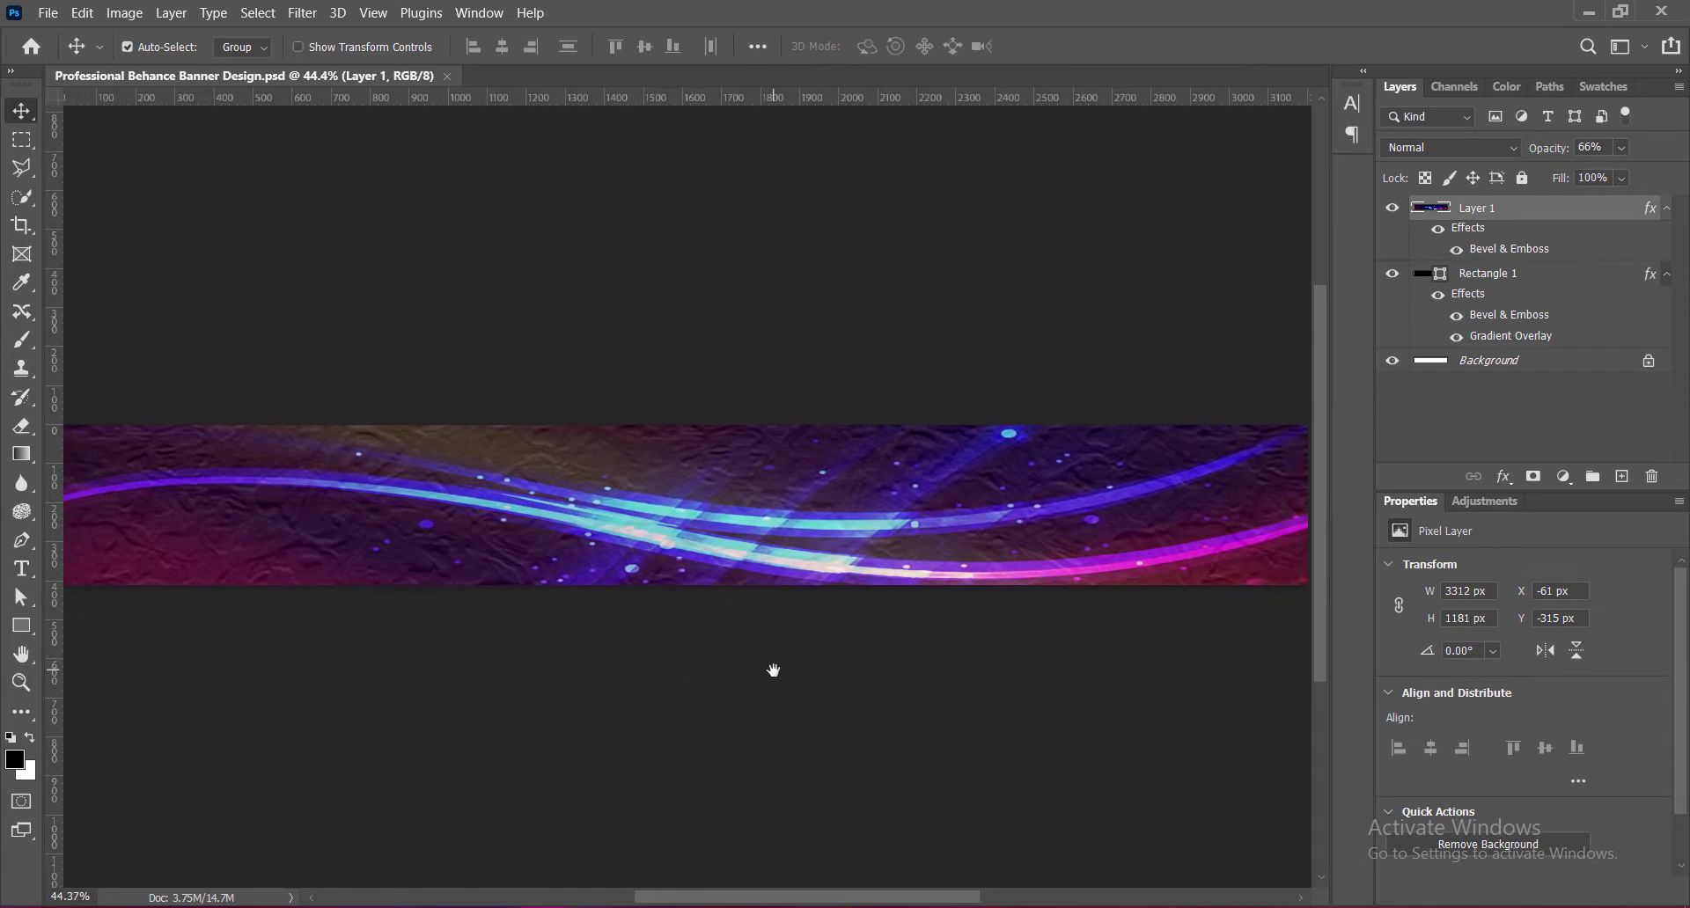
right_click(1353, 91)
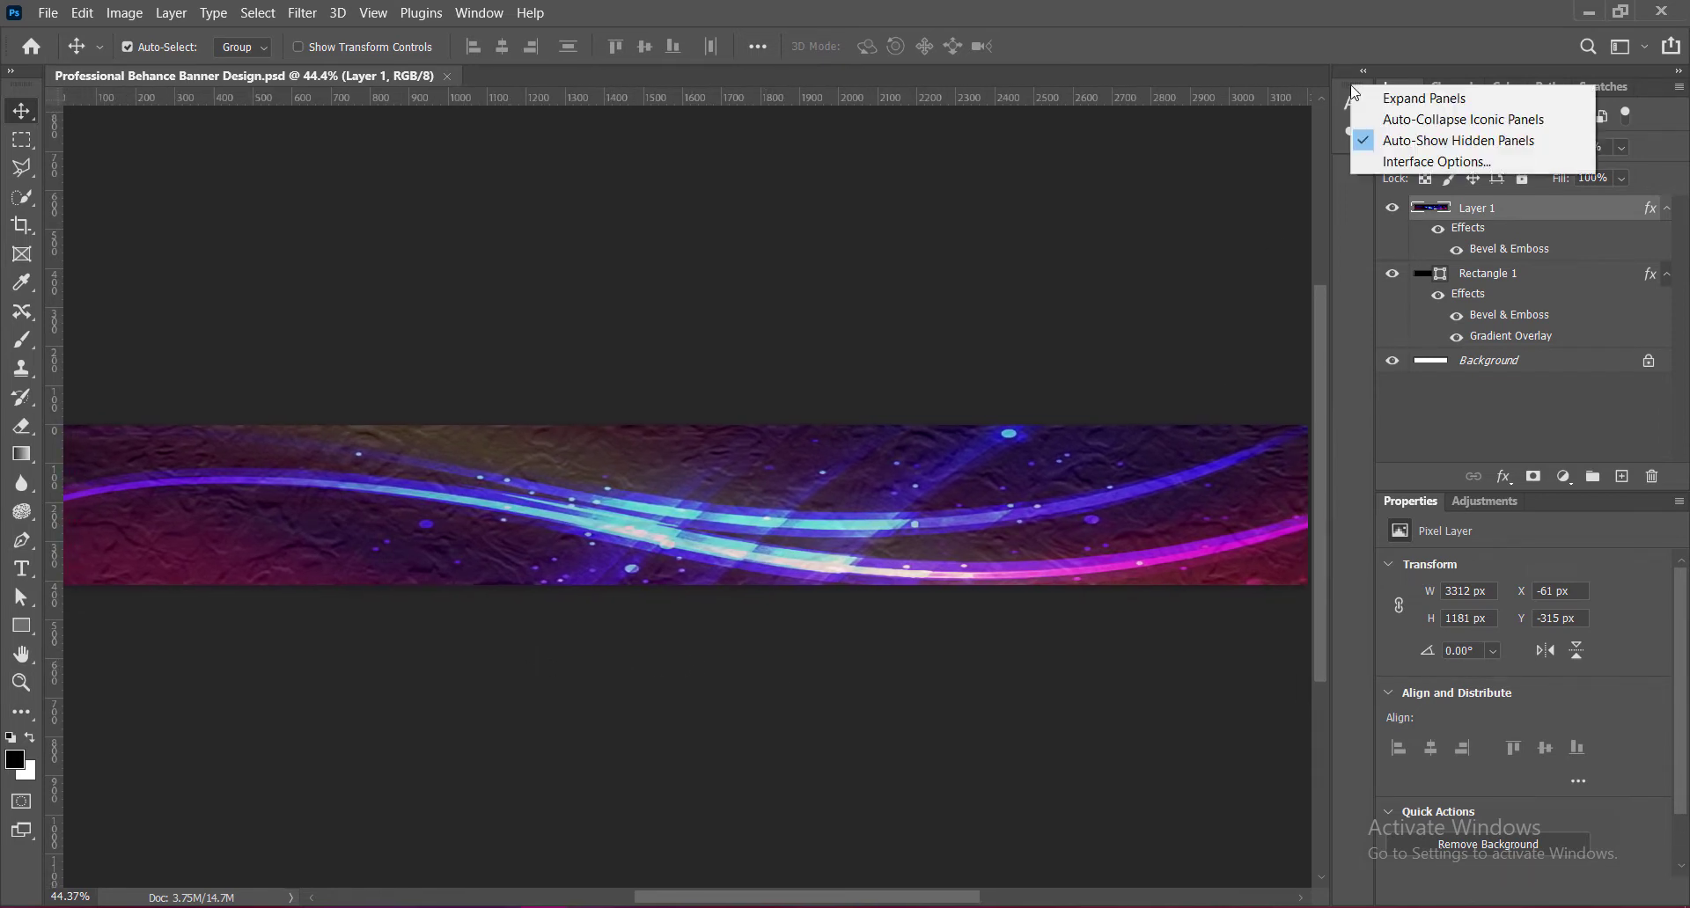
left_click(1245, 174)
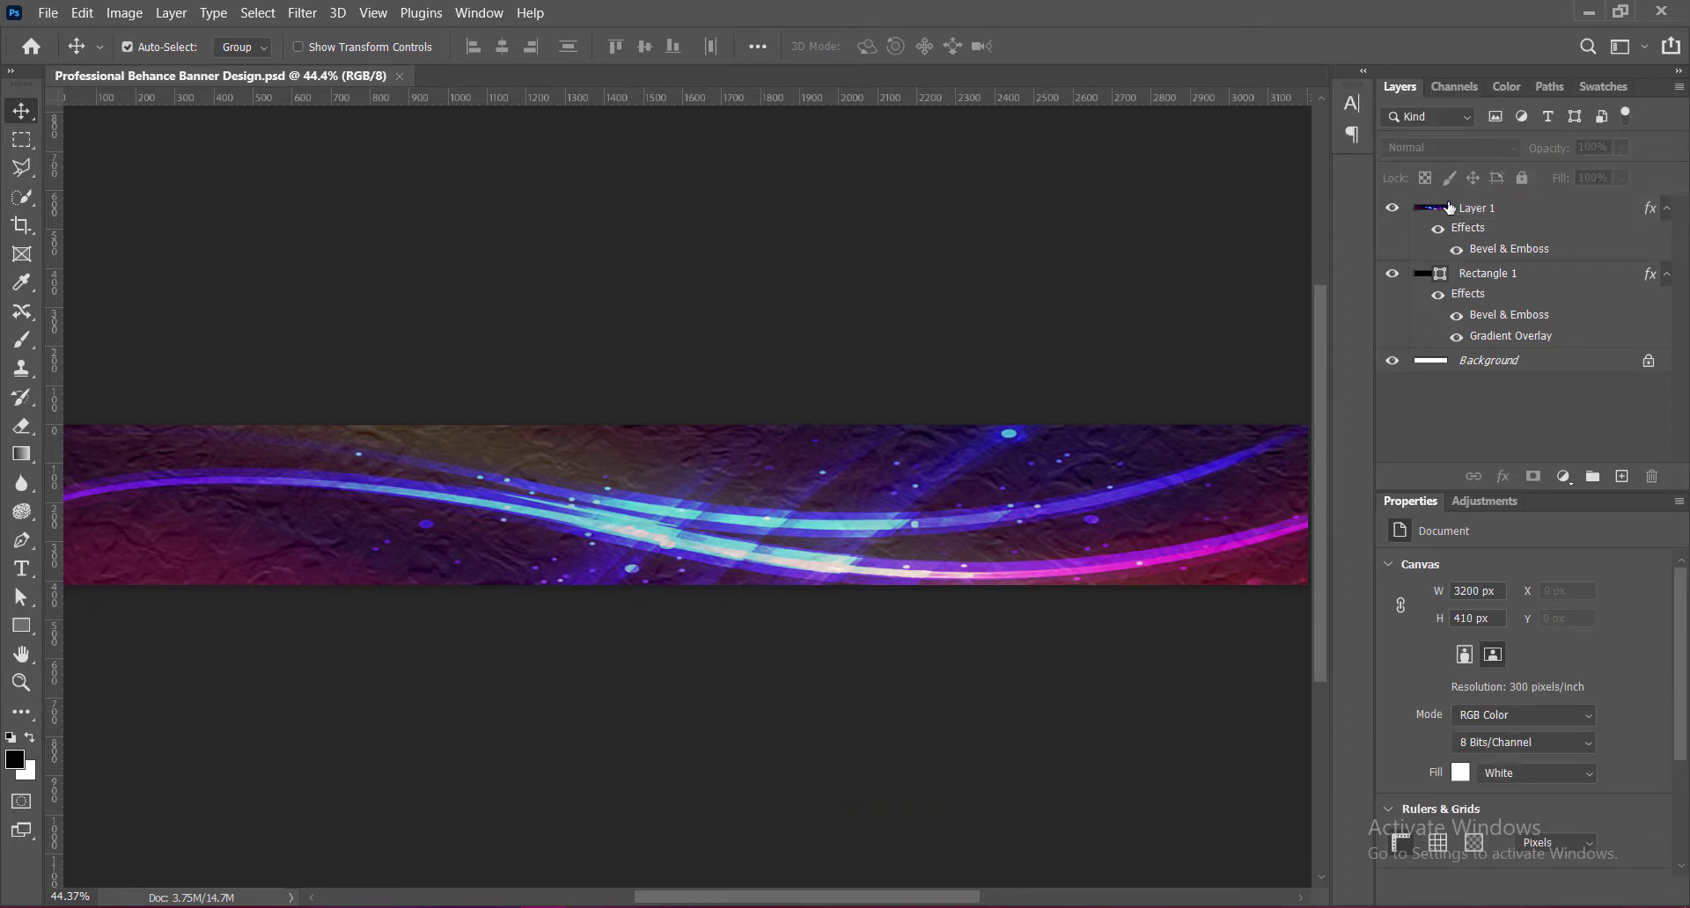
key("ctrl+v")
- Draw a black square with 21 px corner radius and rotate it 45° into a diamond
right_click(25, 629)
left_click(88, 626)
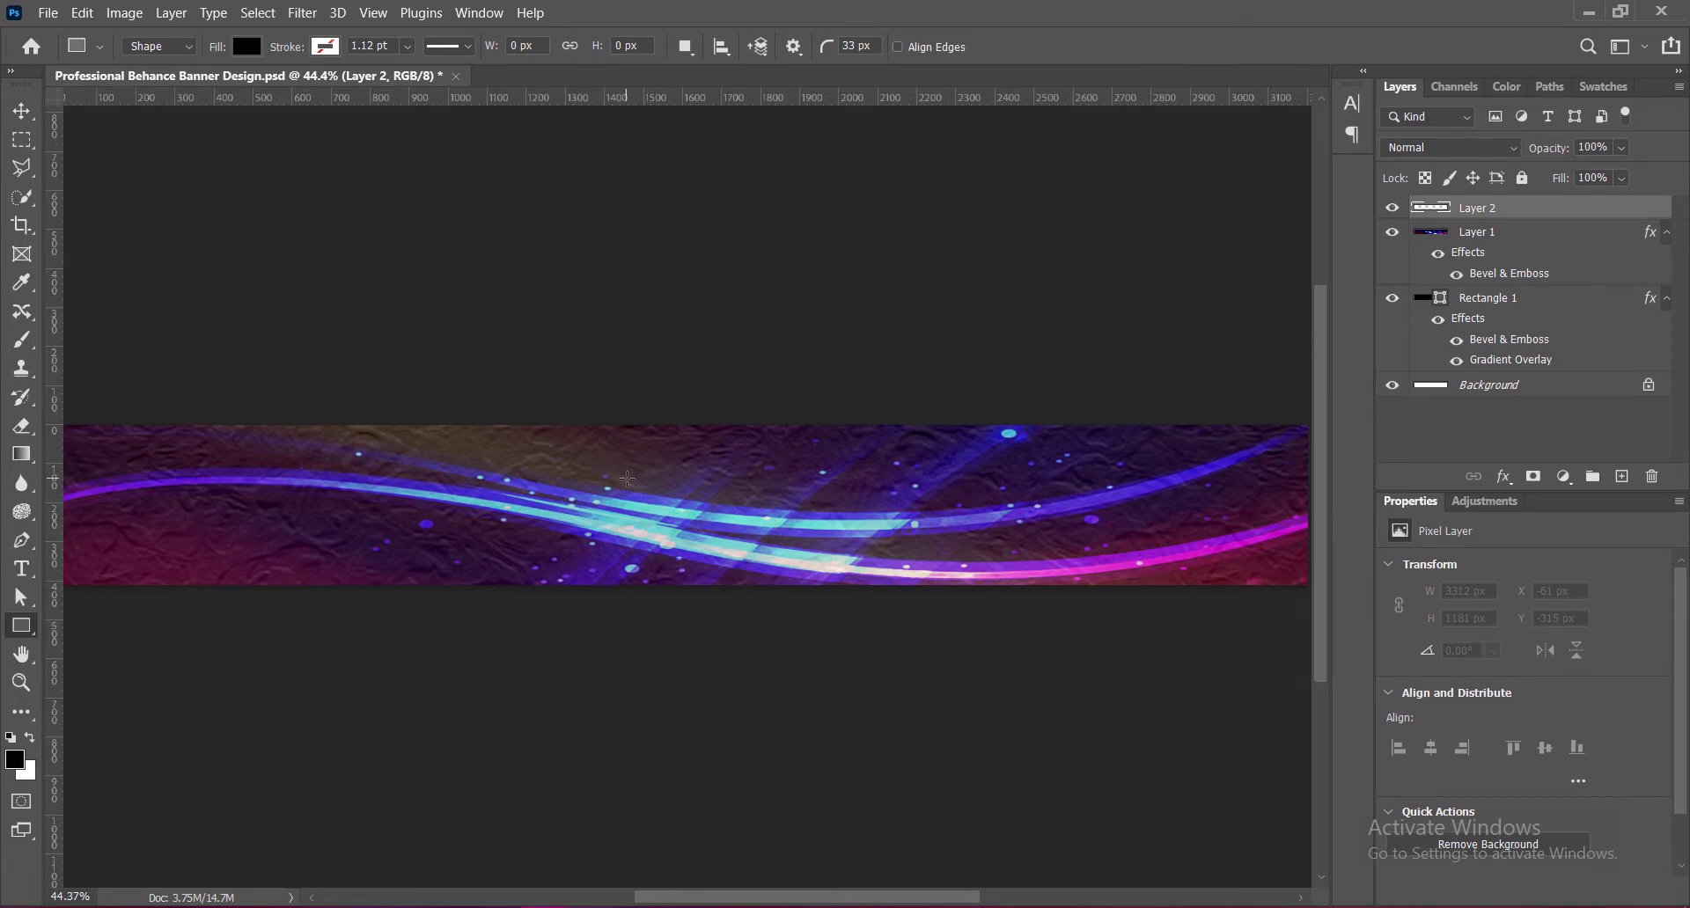
left_click_drag(635, 464, 757, 585)
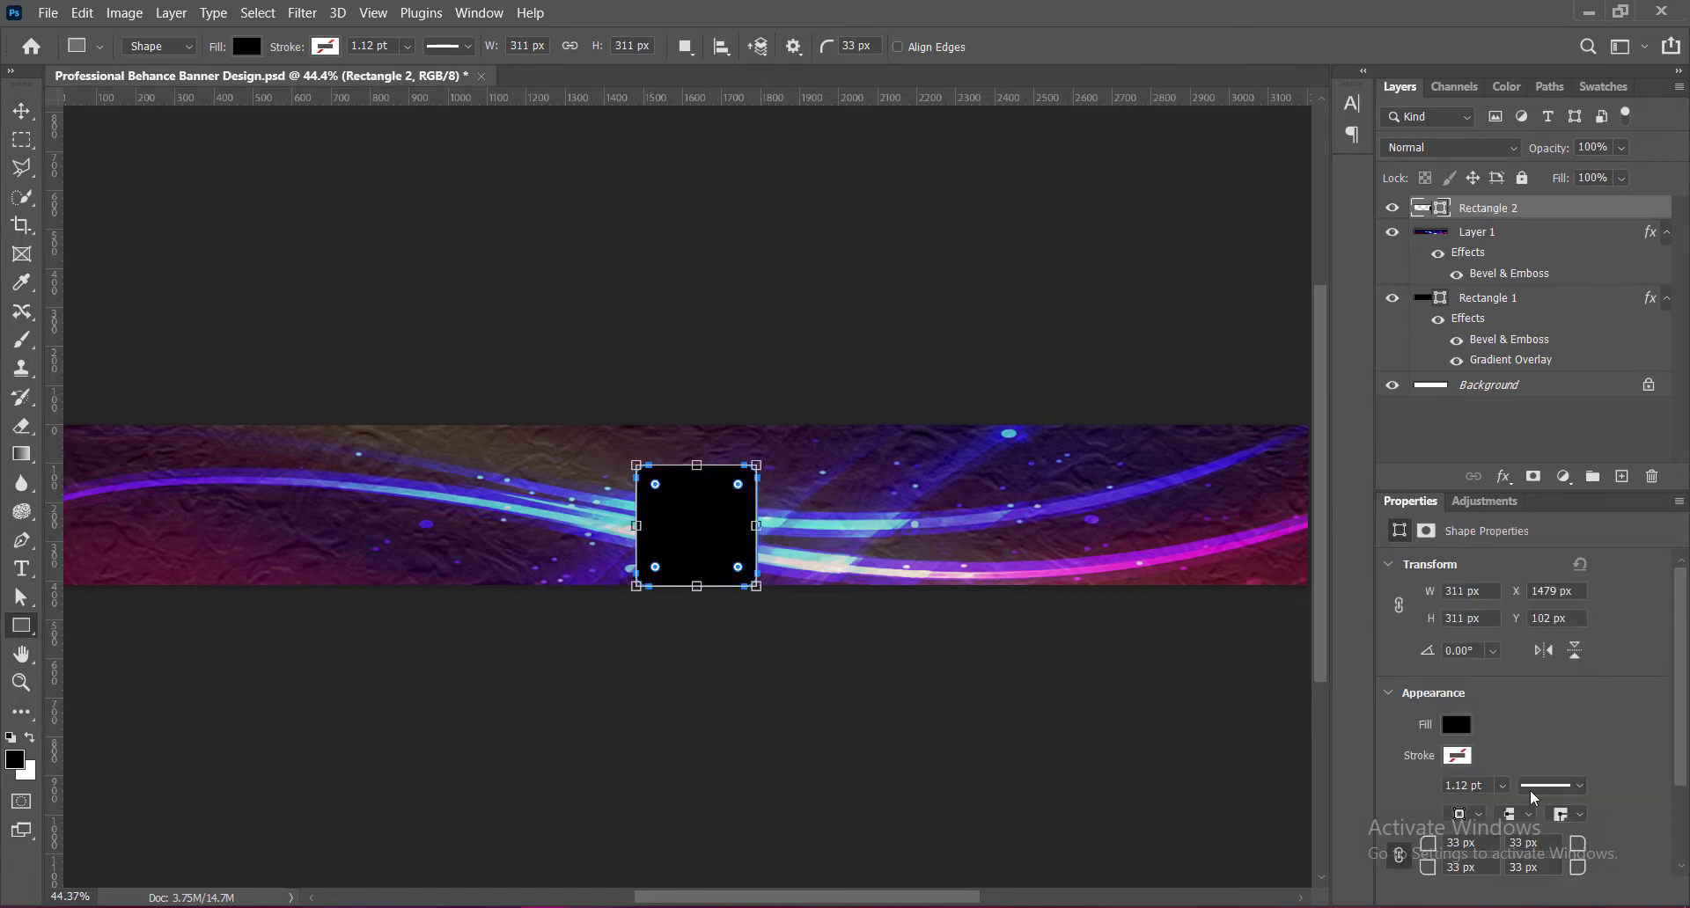
scroll(1532, 798, "down", 3)
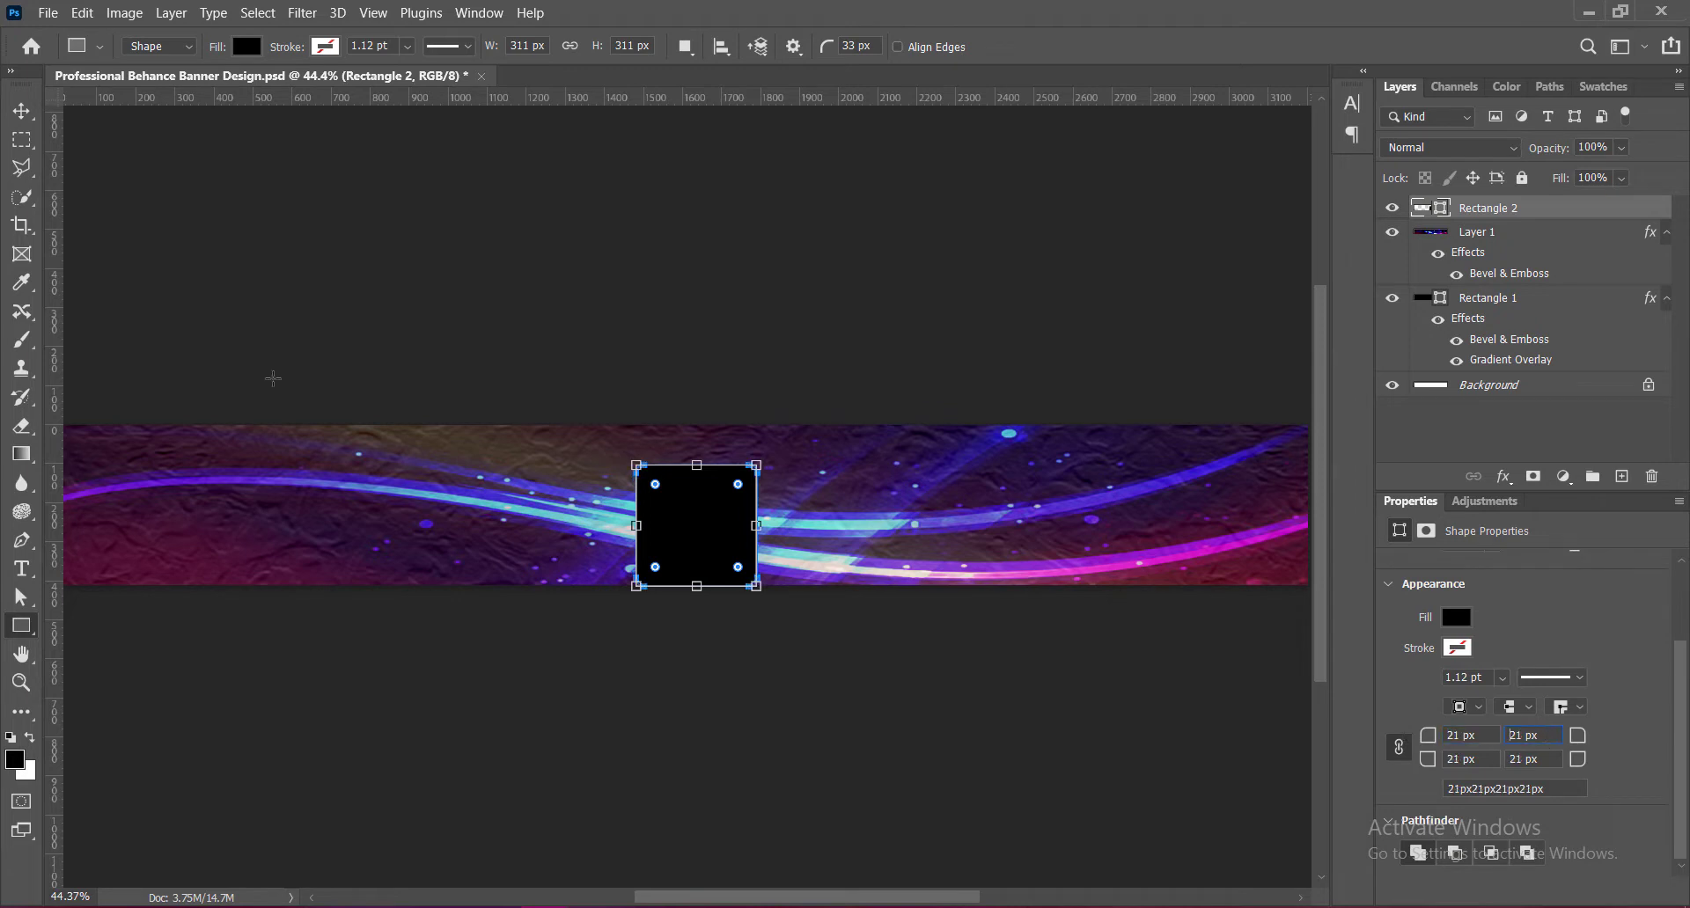
left_click_drag(790, 466, 836, 501)
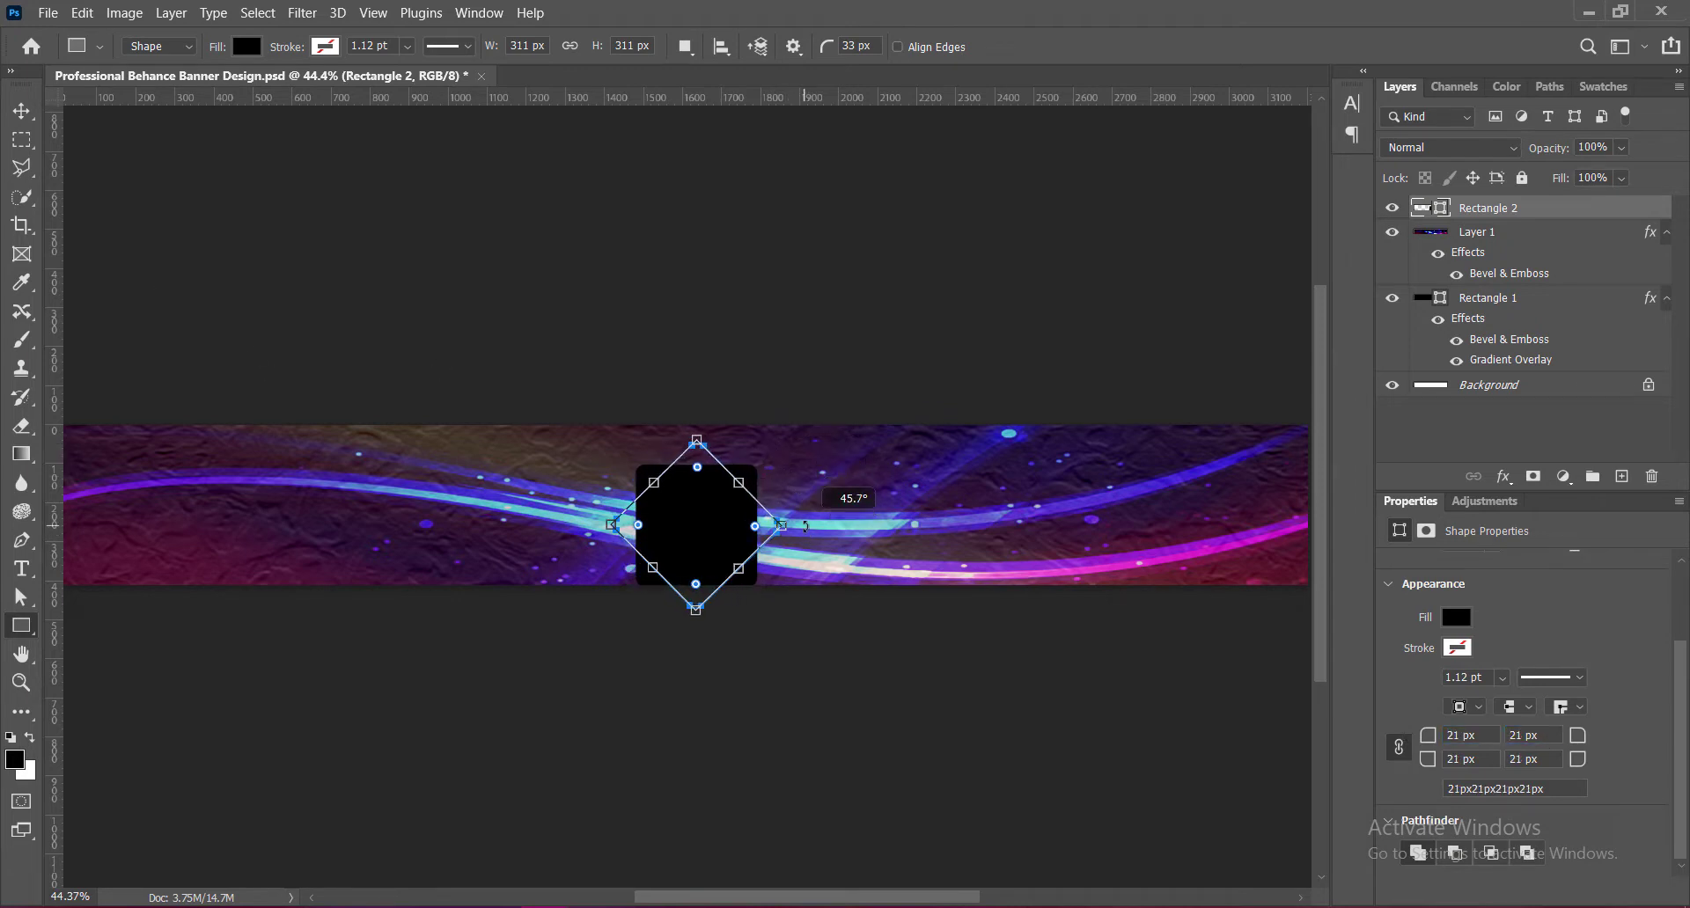
left_click(21, 111)
left_click_drag(694, 535, 713, 516)
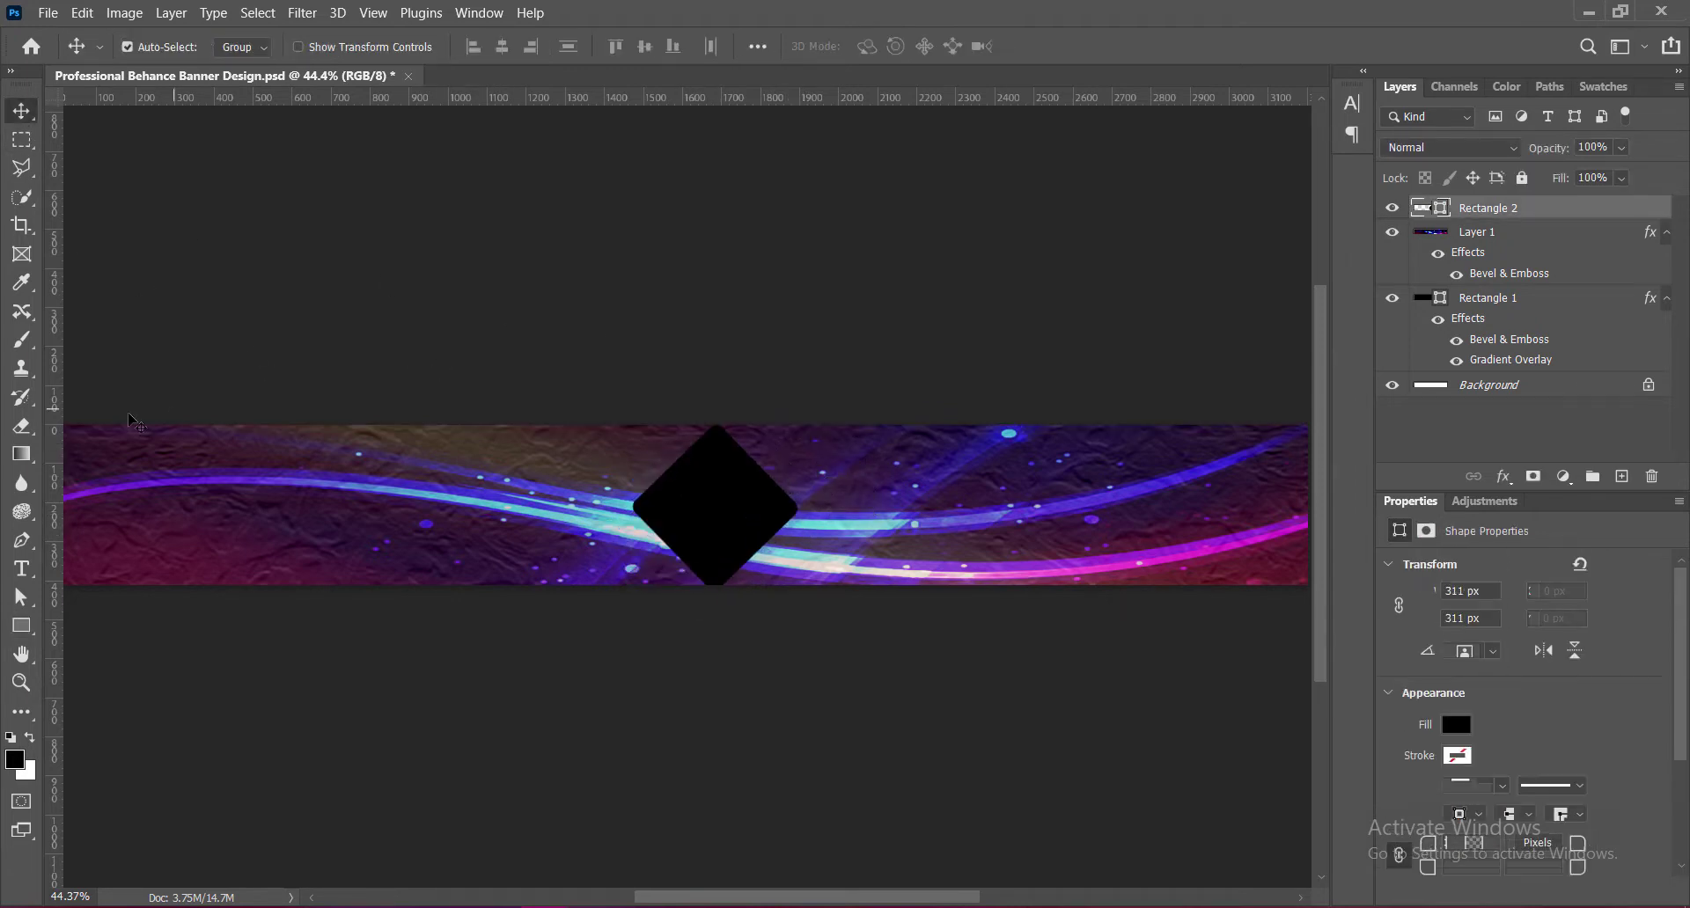
- Resize the diamond to 276 px using a temporary vertical guide
left_click_drag(55, 464, 715, 464)
key("ctrl+t")
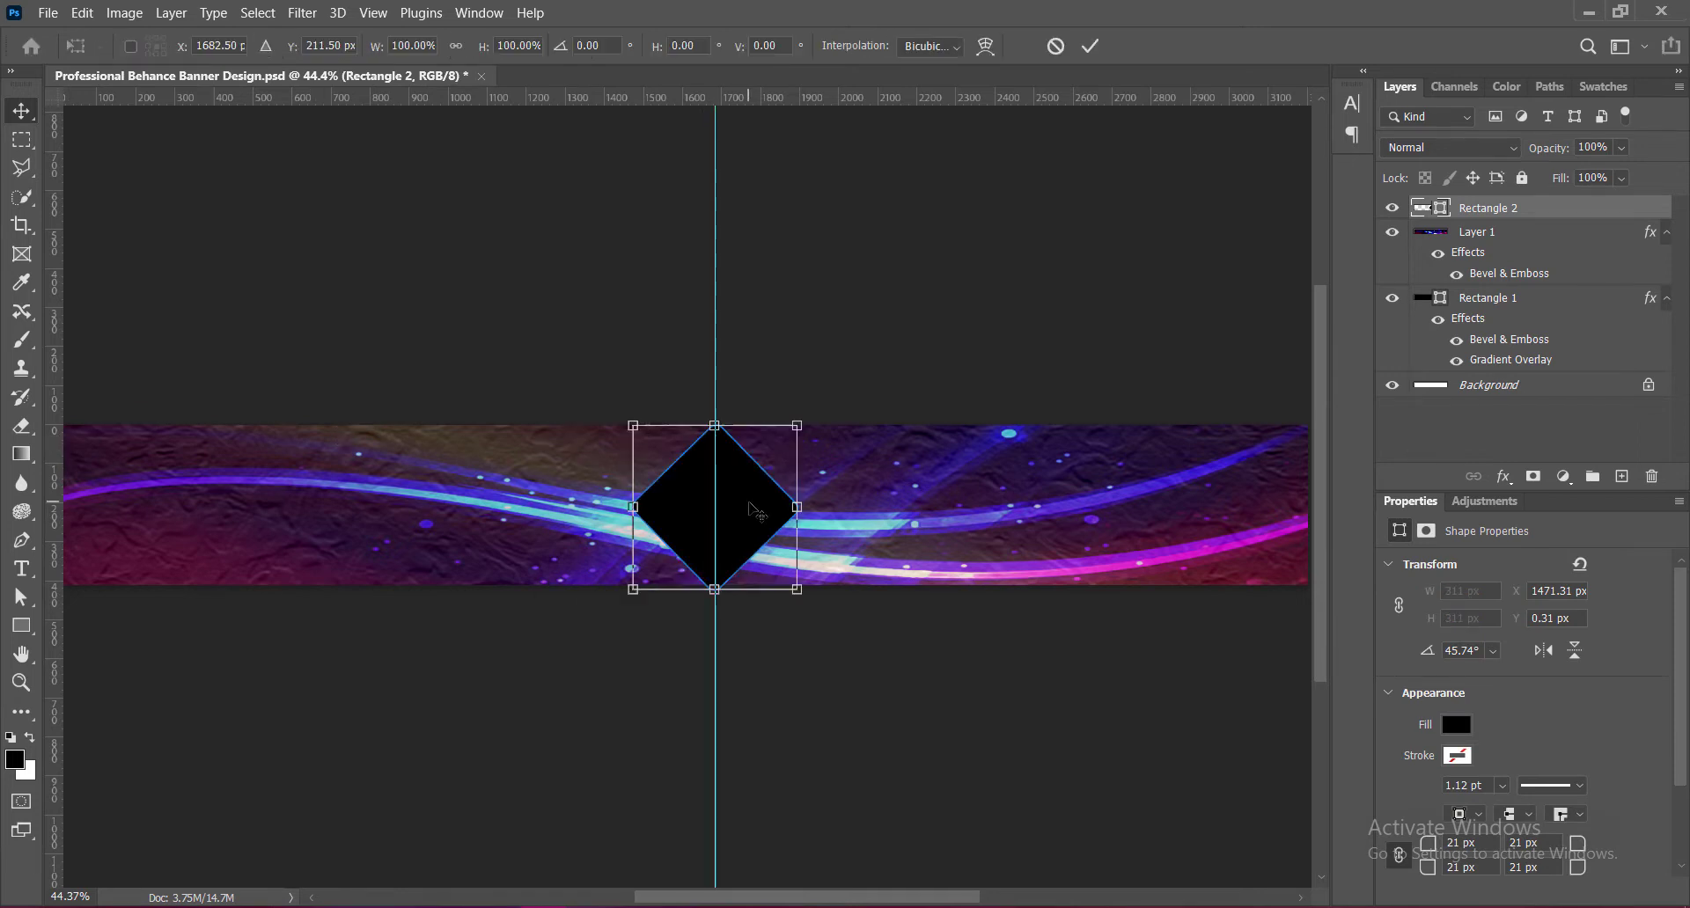
left_click_drag(714, 590, 715, 572)
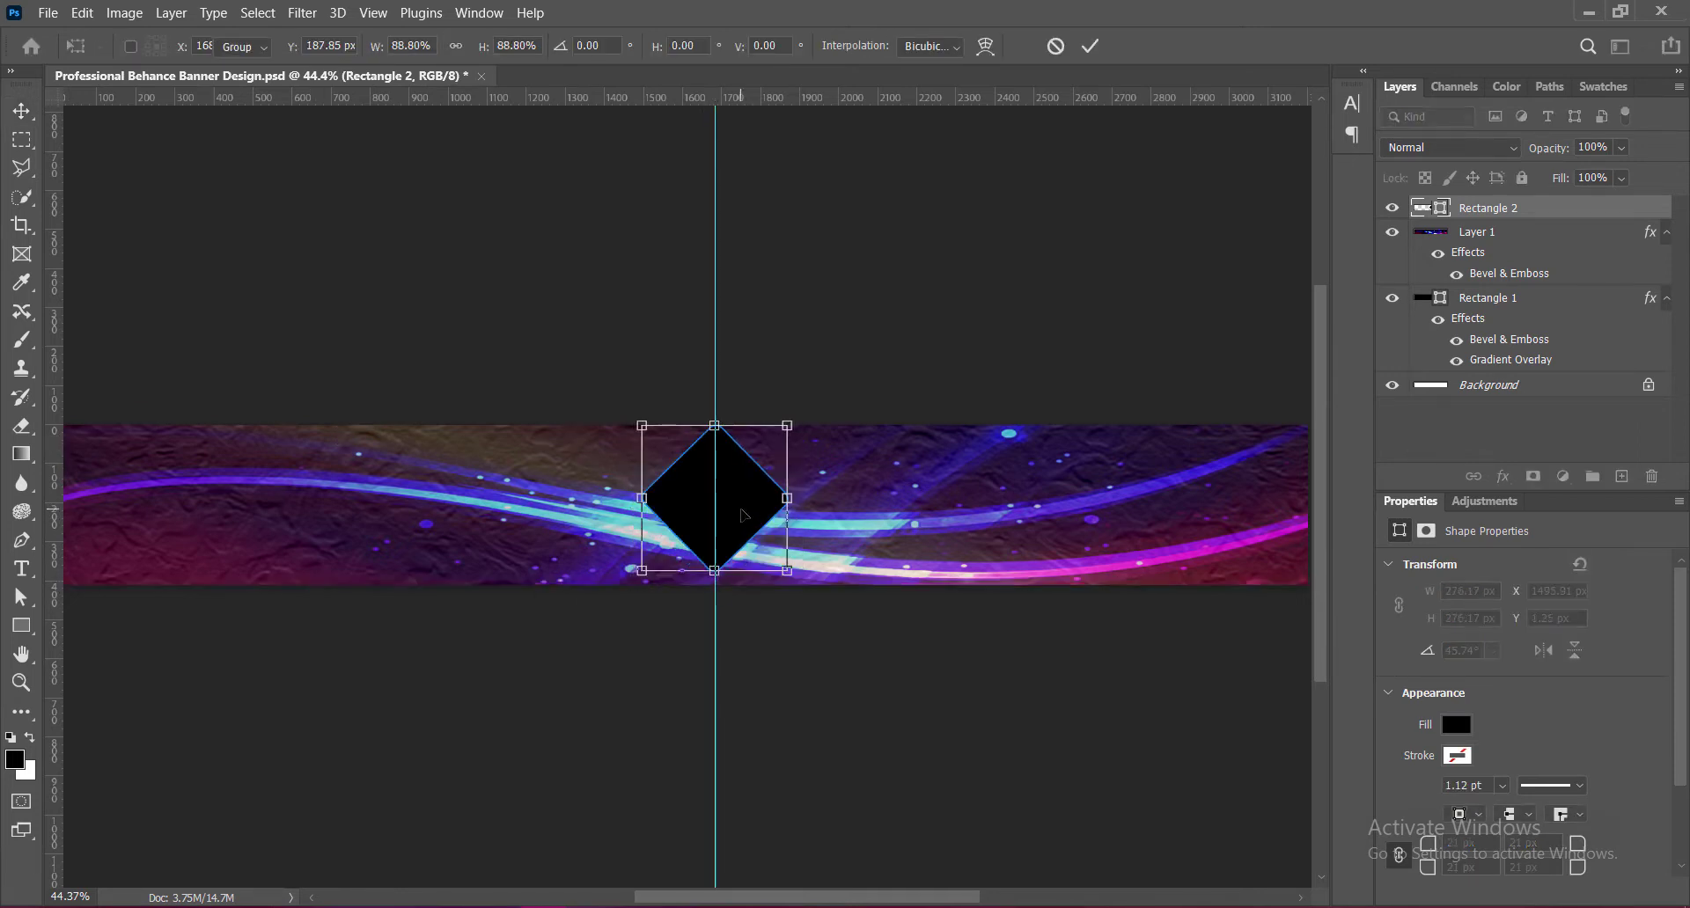
key("Return")
left_click_drag(742, 512, 744, 517)
left_click_drag(722, 334, 79, 356)
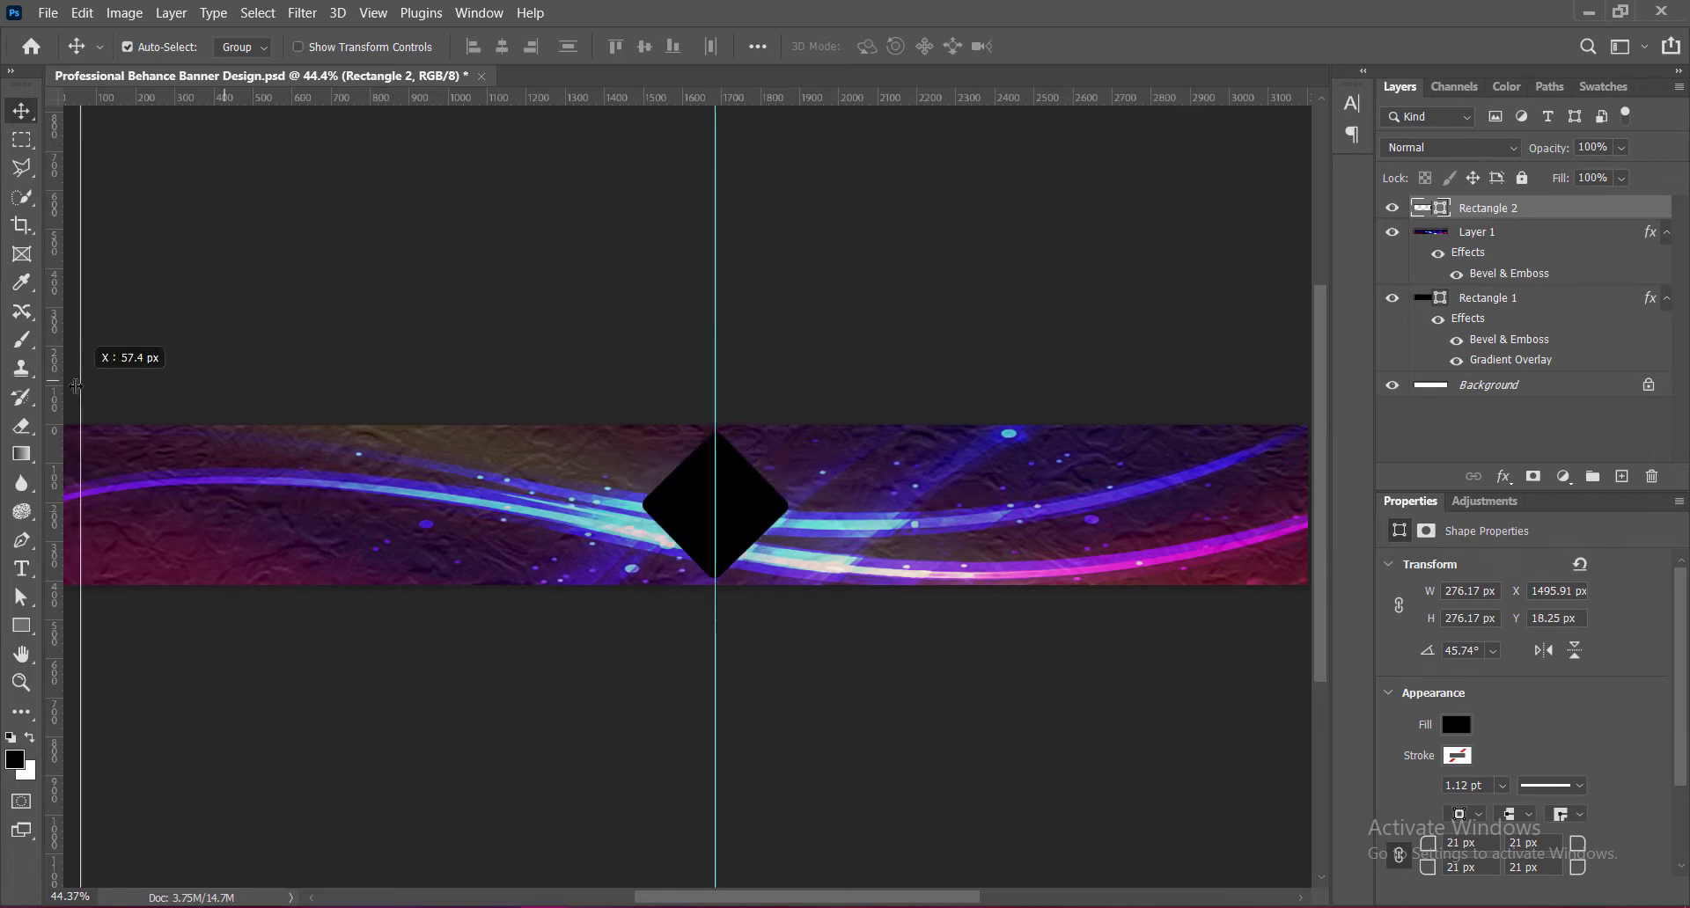
- Move the diamond to the banner's right end, save, and duplicate it just left
left_click_drag(713, 513, 1209, 509)
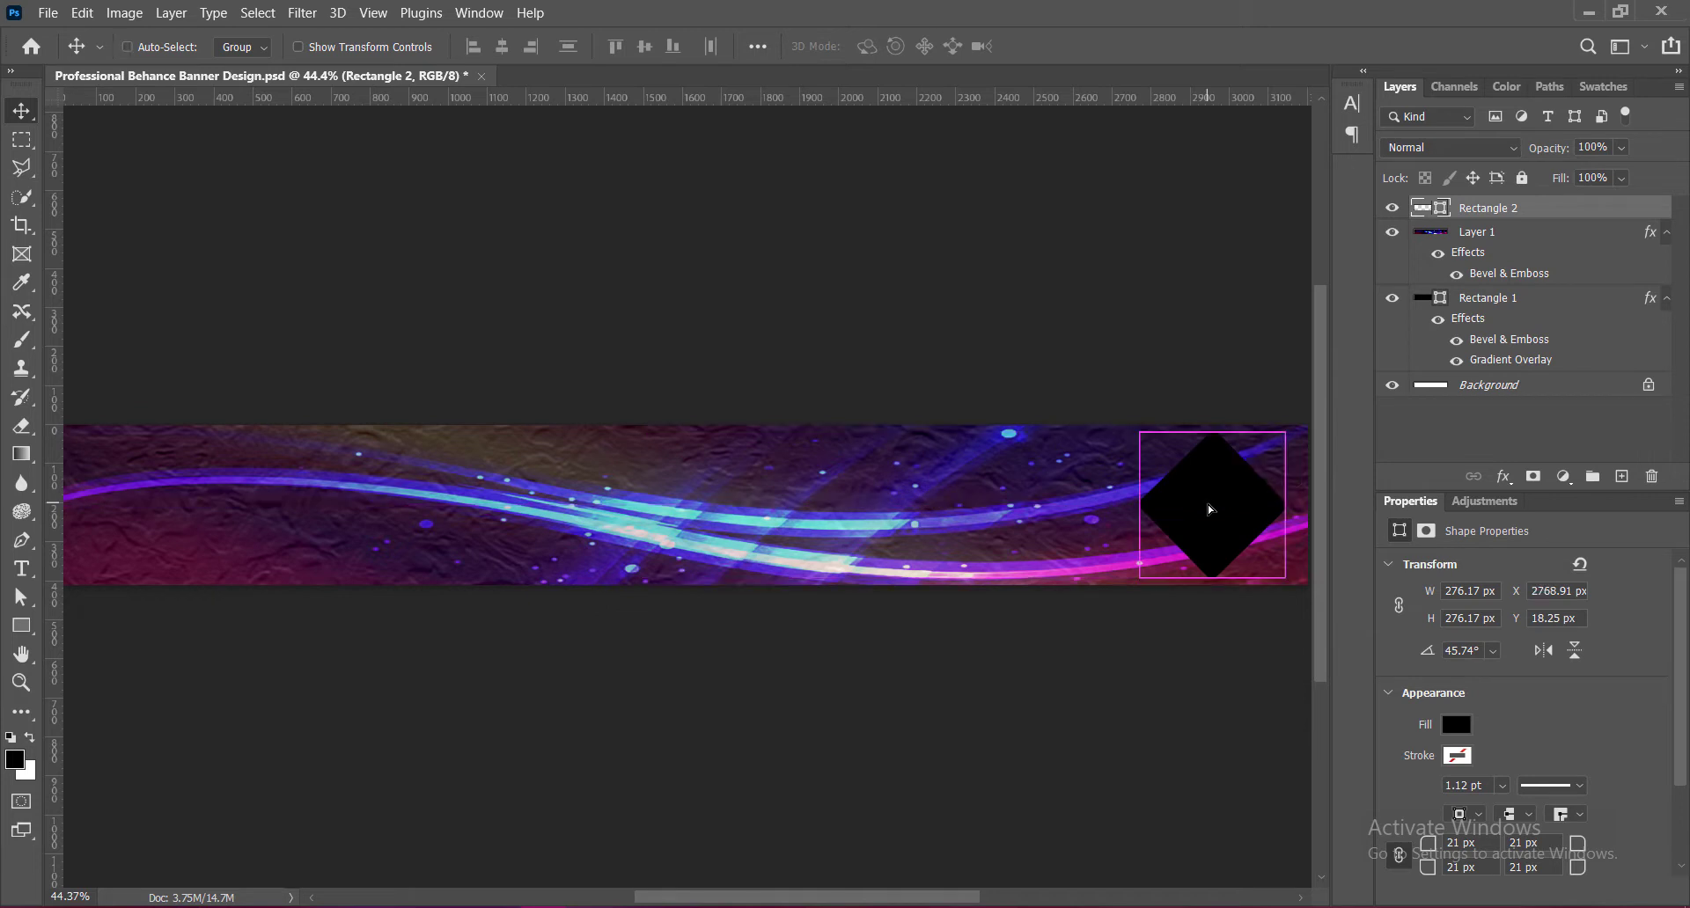
key("ctrl+s")
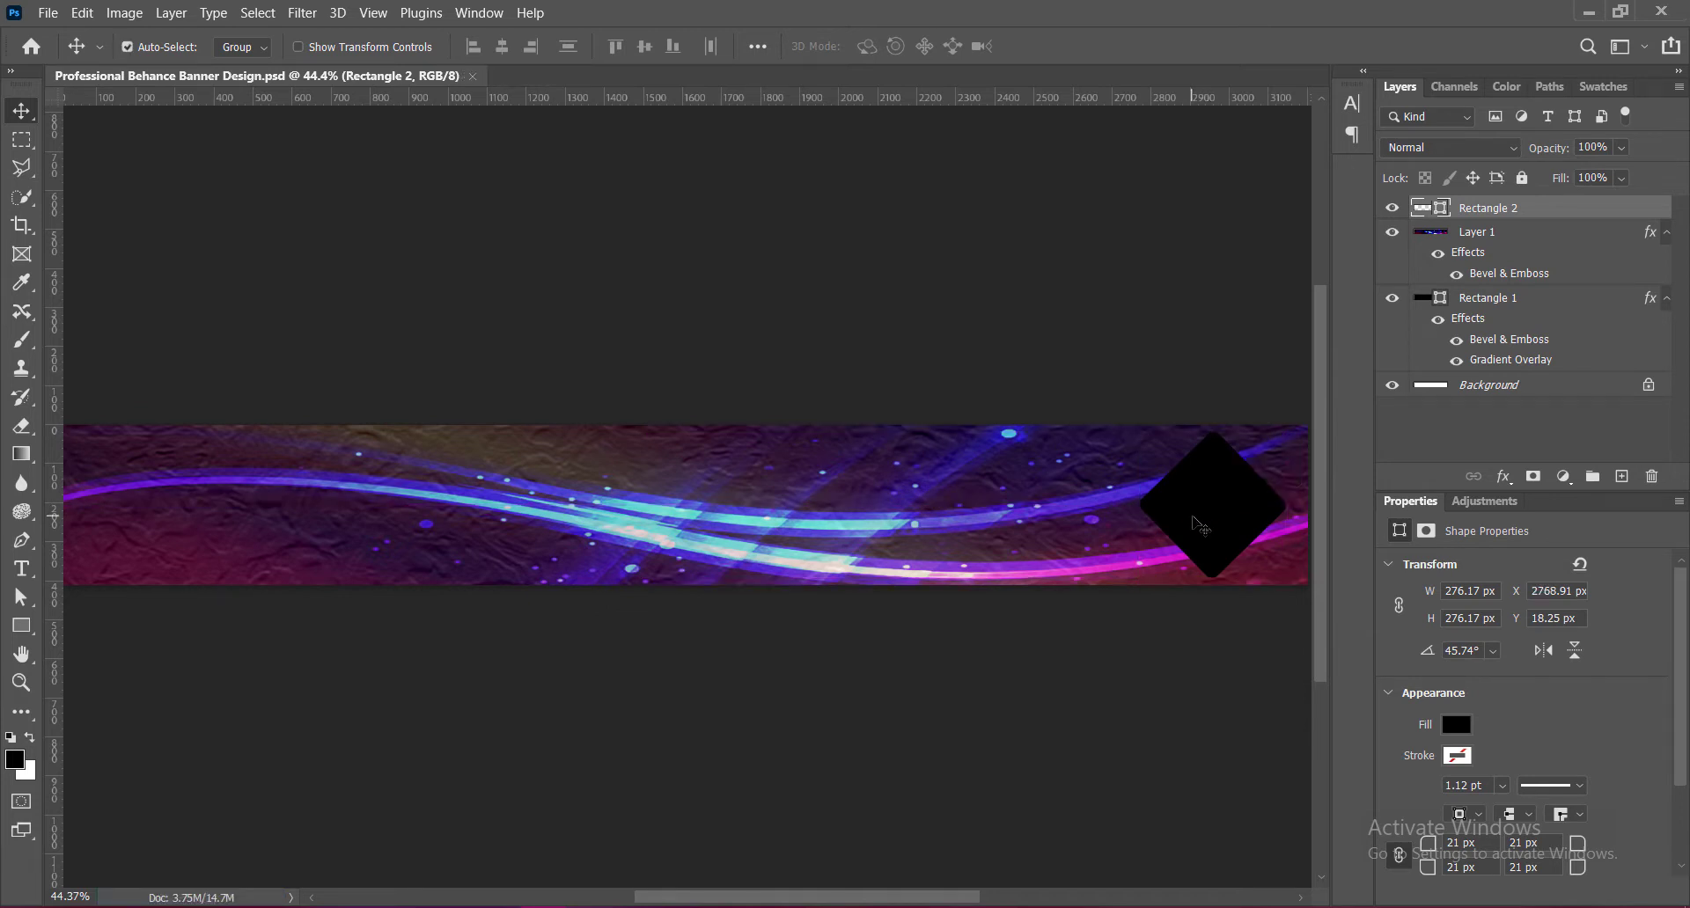
left_click_drag(1200, 525, 1121, 532, "alt")
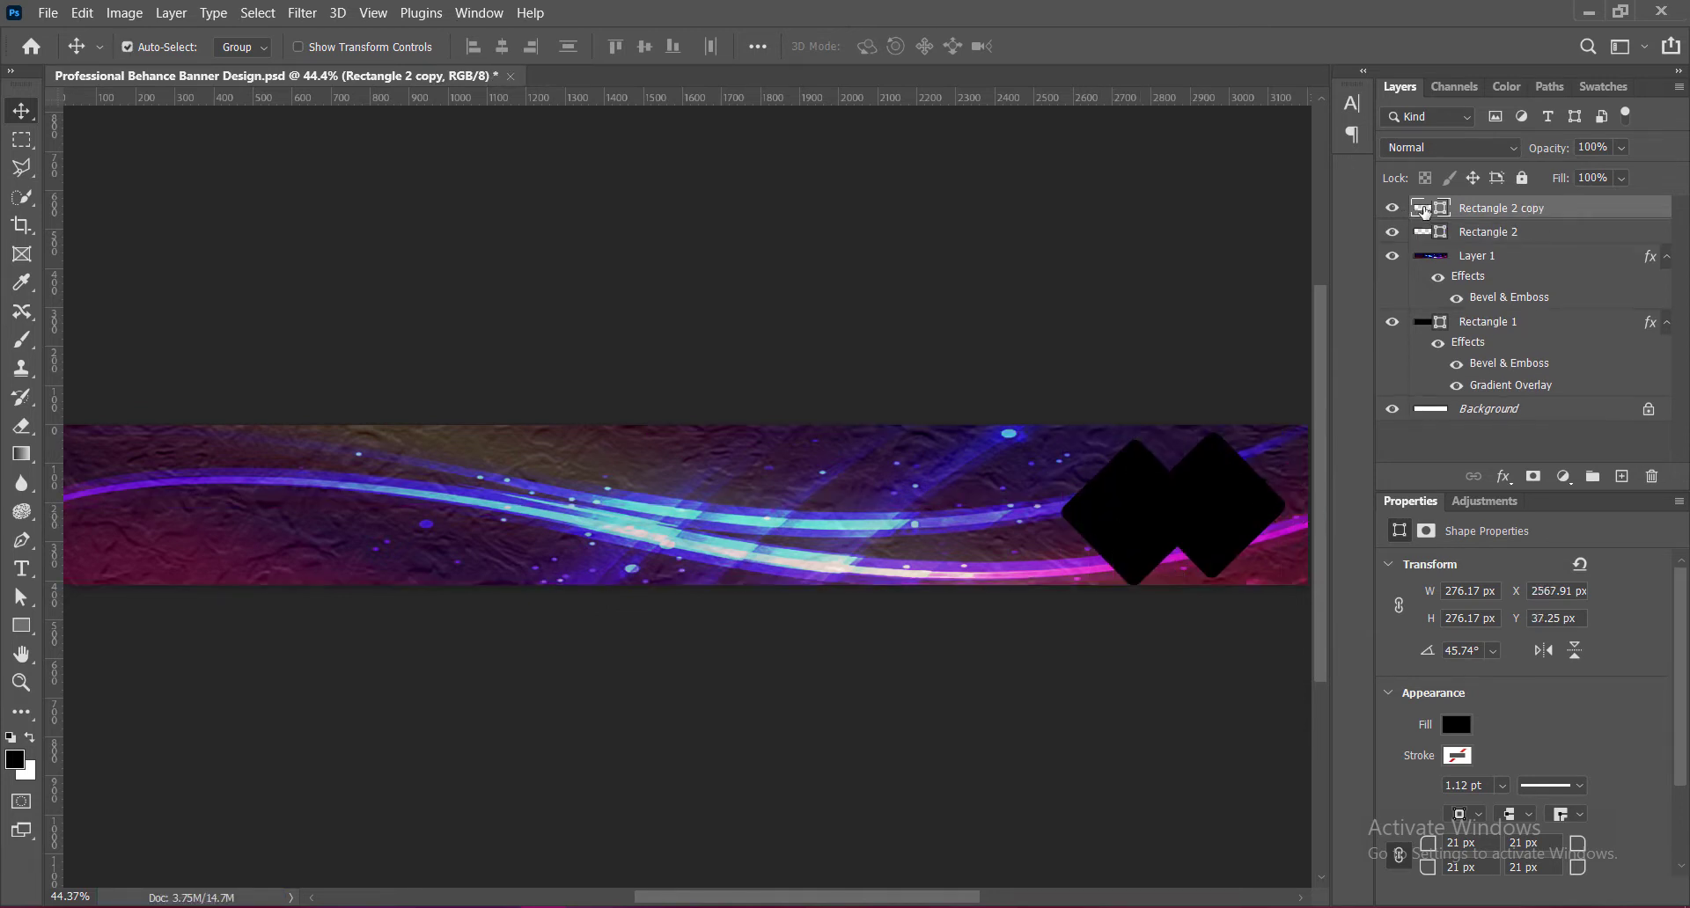
- Fill the copied diamond with gold and tuck it behind the black diamond
double_click(1420, 211)
left_click(1406, 452)
left_click(1380, 201)
left_click(1584, 189)
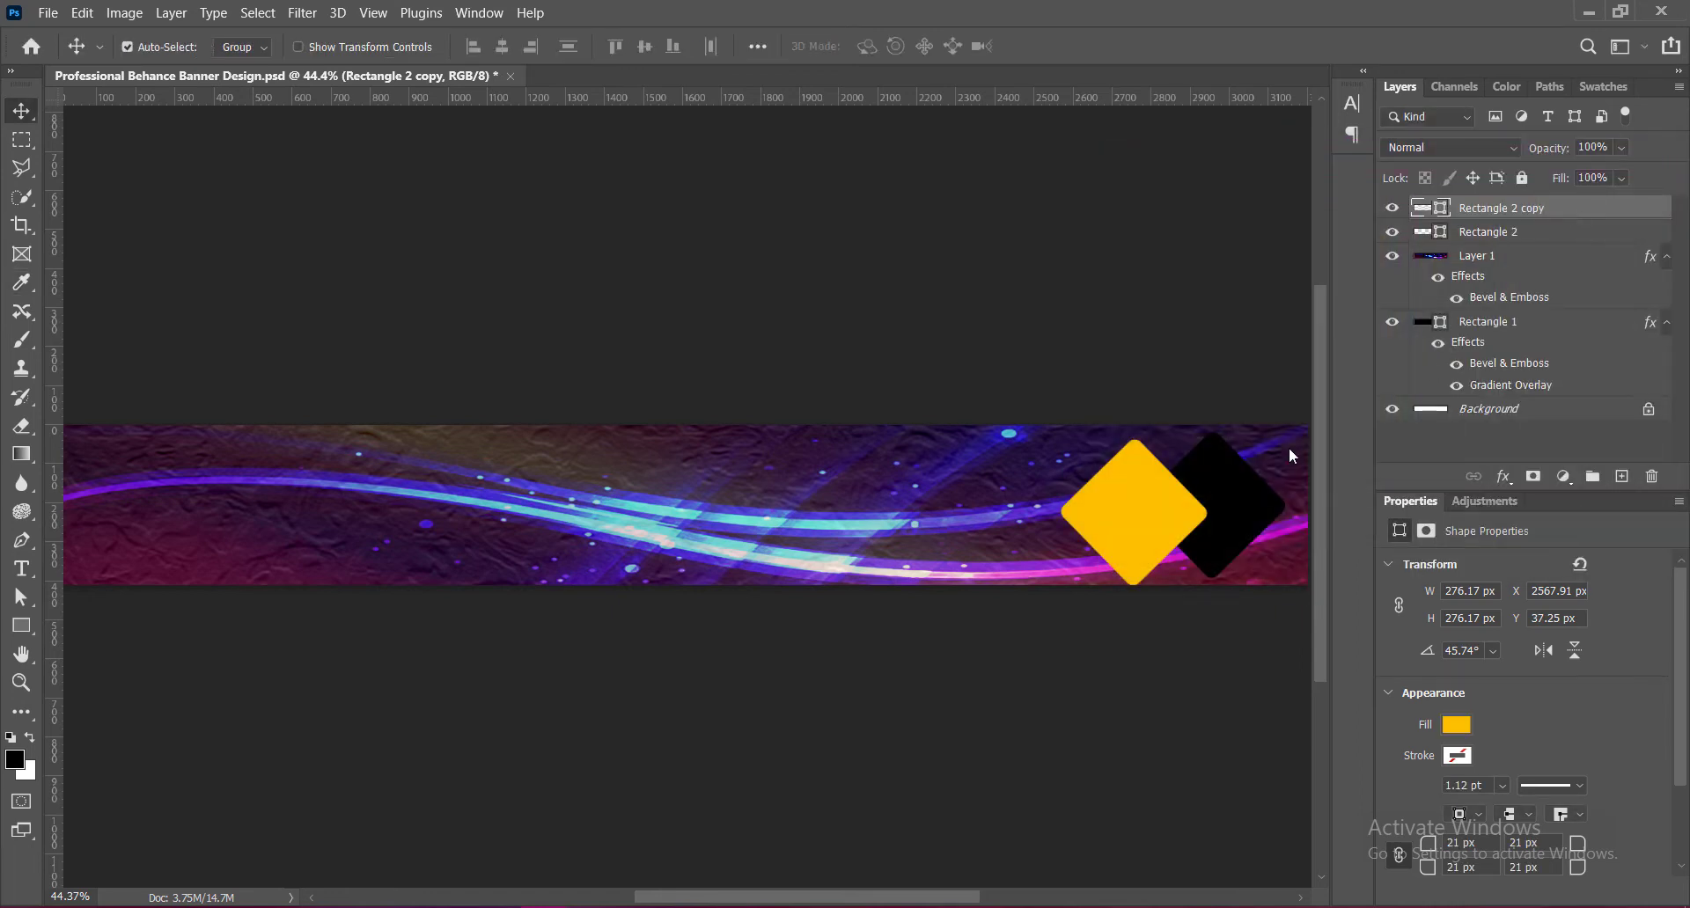
left_click_drag(1505, 215, 1505, 253)
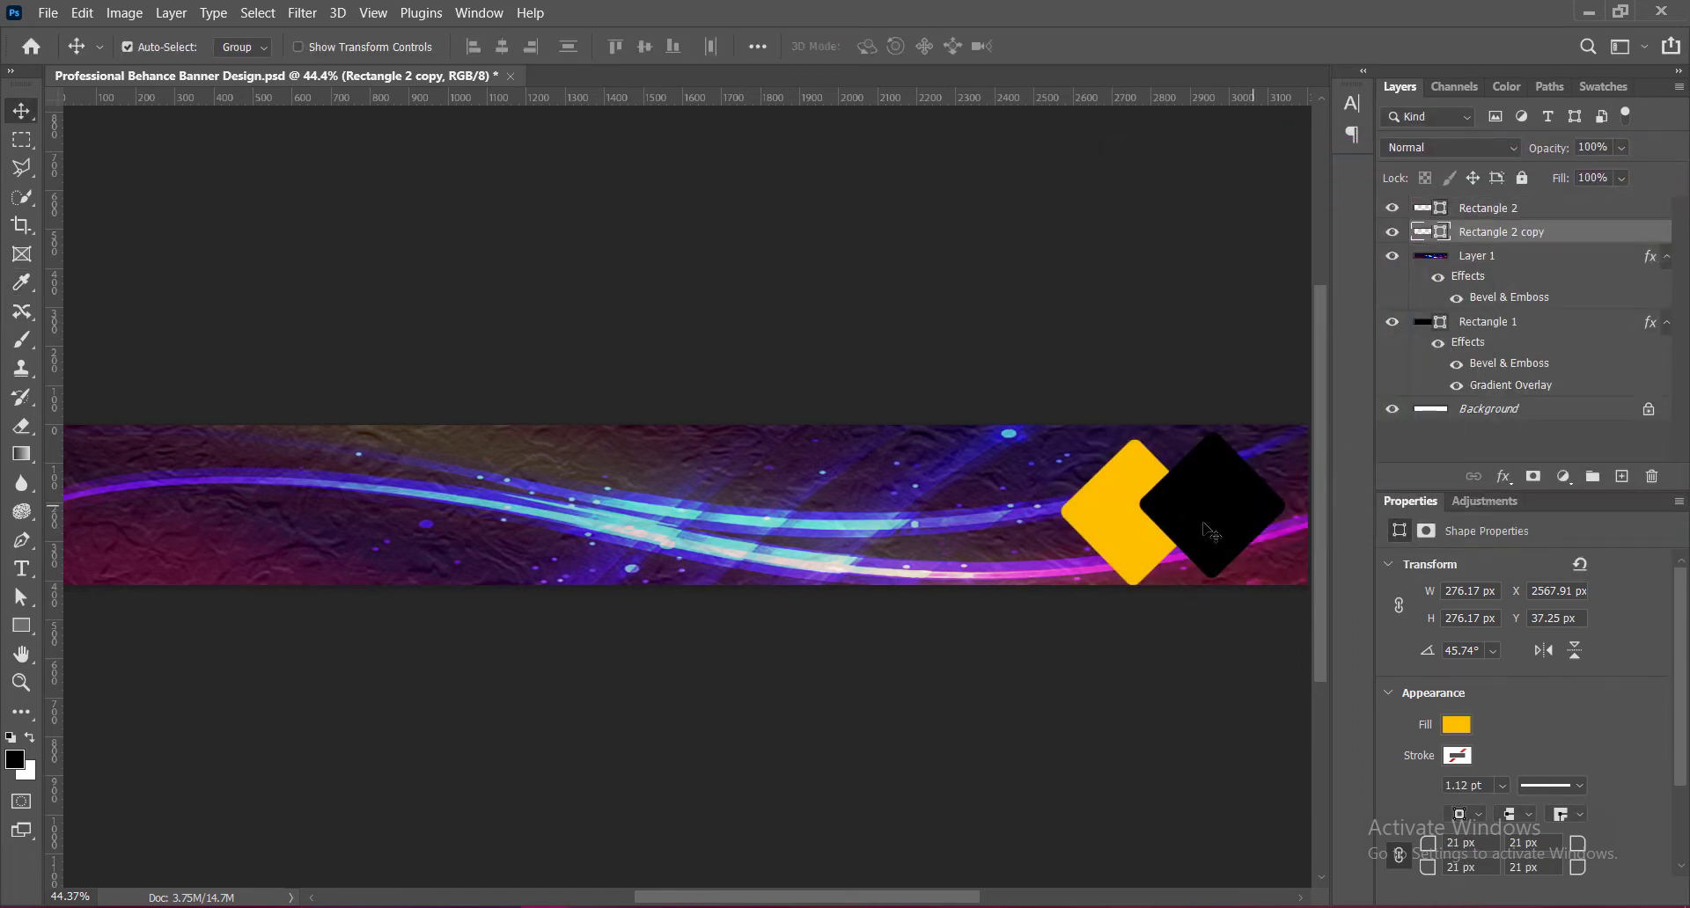
left_click_drag(1114, 533, 1169, 511)
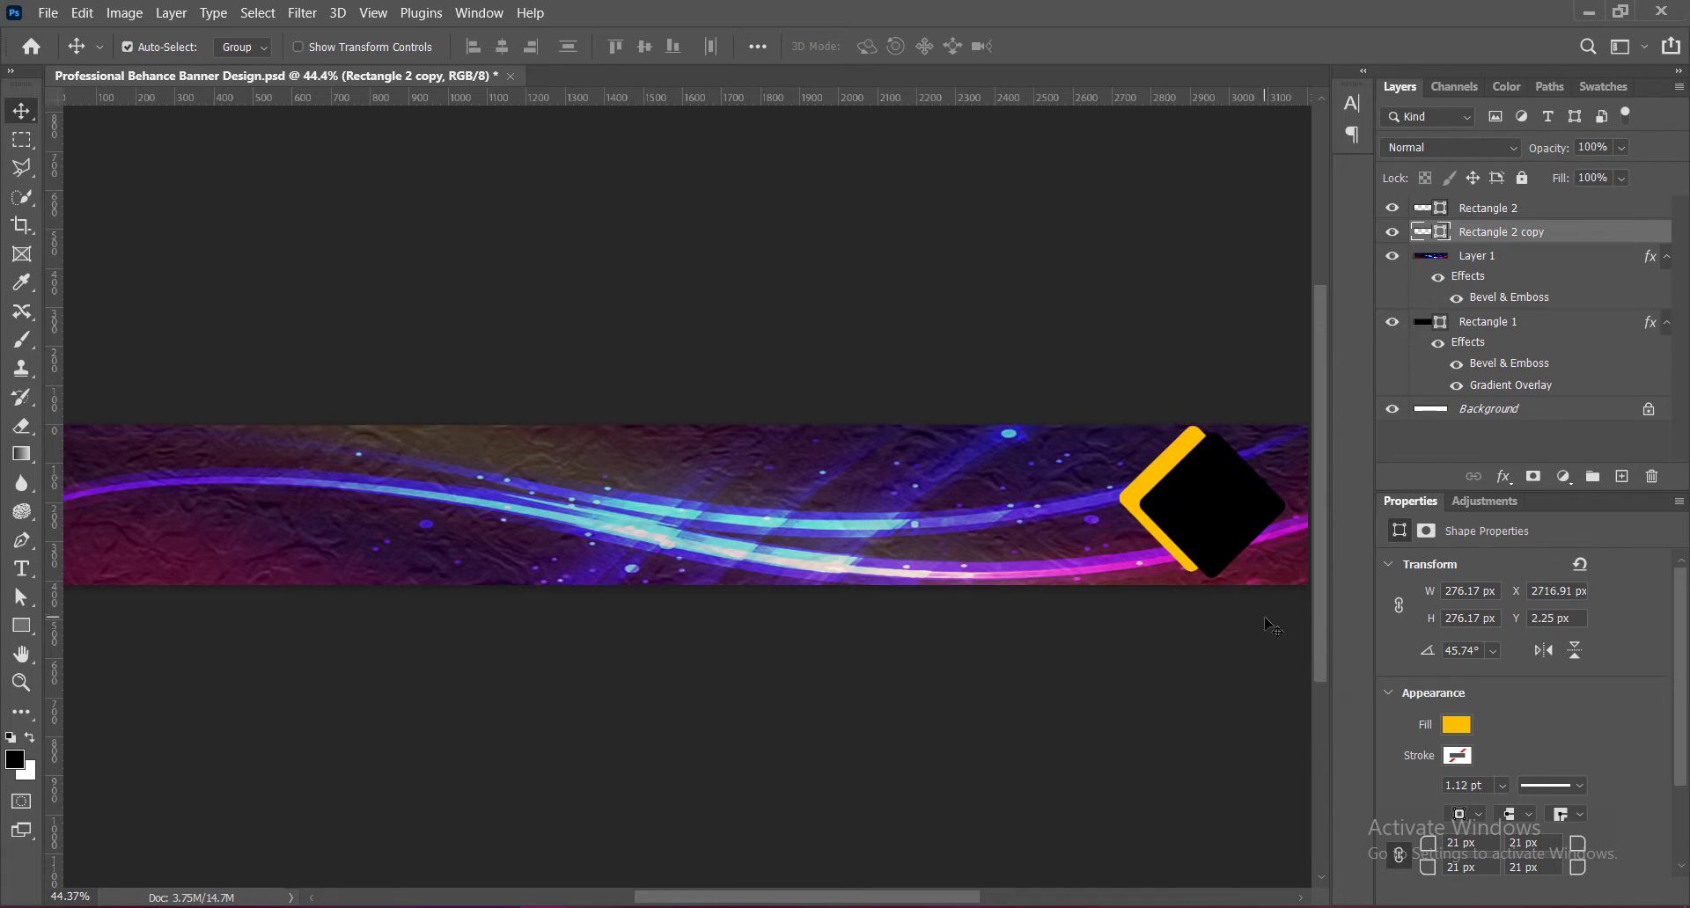
key("Down")
key("Down")
key("Down")
key("Right")
key("Right")
key("Right")
key("Right")
key("Right")
key("Right")
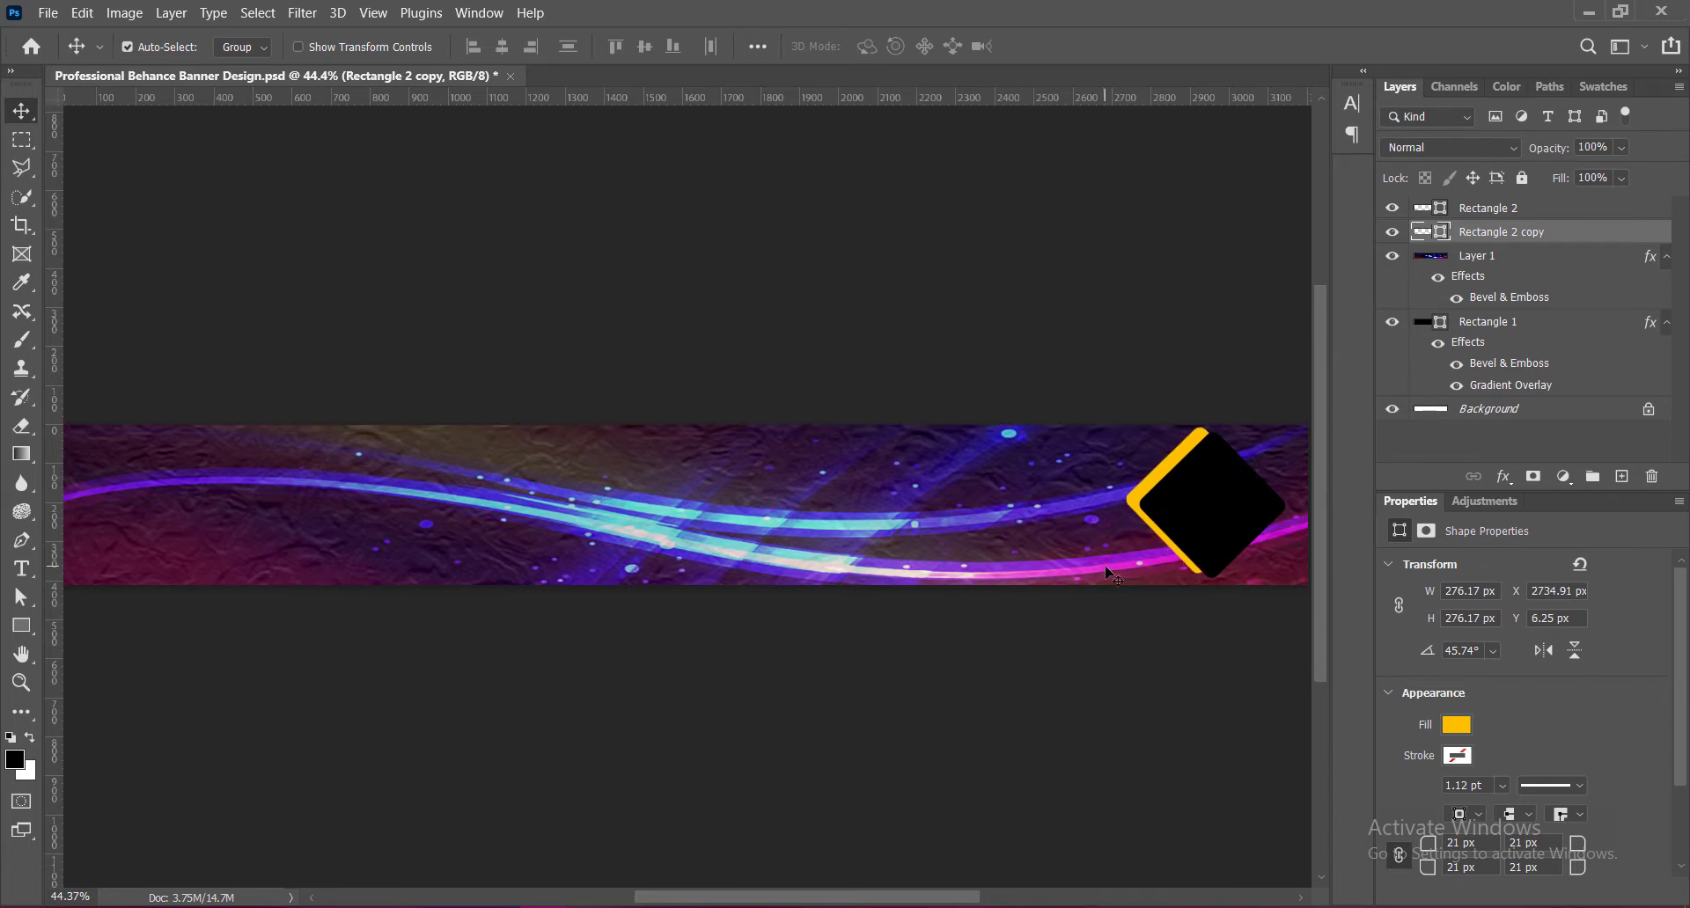
key("Left")
key("Left")
key("Left")
- Duplicate the gold diamond just to the right, nudge it into place, and save
mouse_move(1164, 484)
left_mouse_down()
mouse_move(1269, 487)
mouse_move(1254, 489)
left_mouse_up()
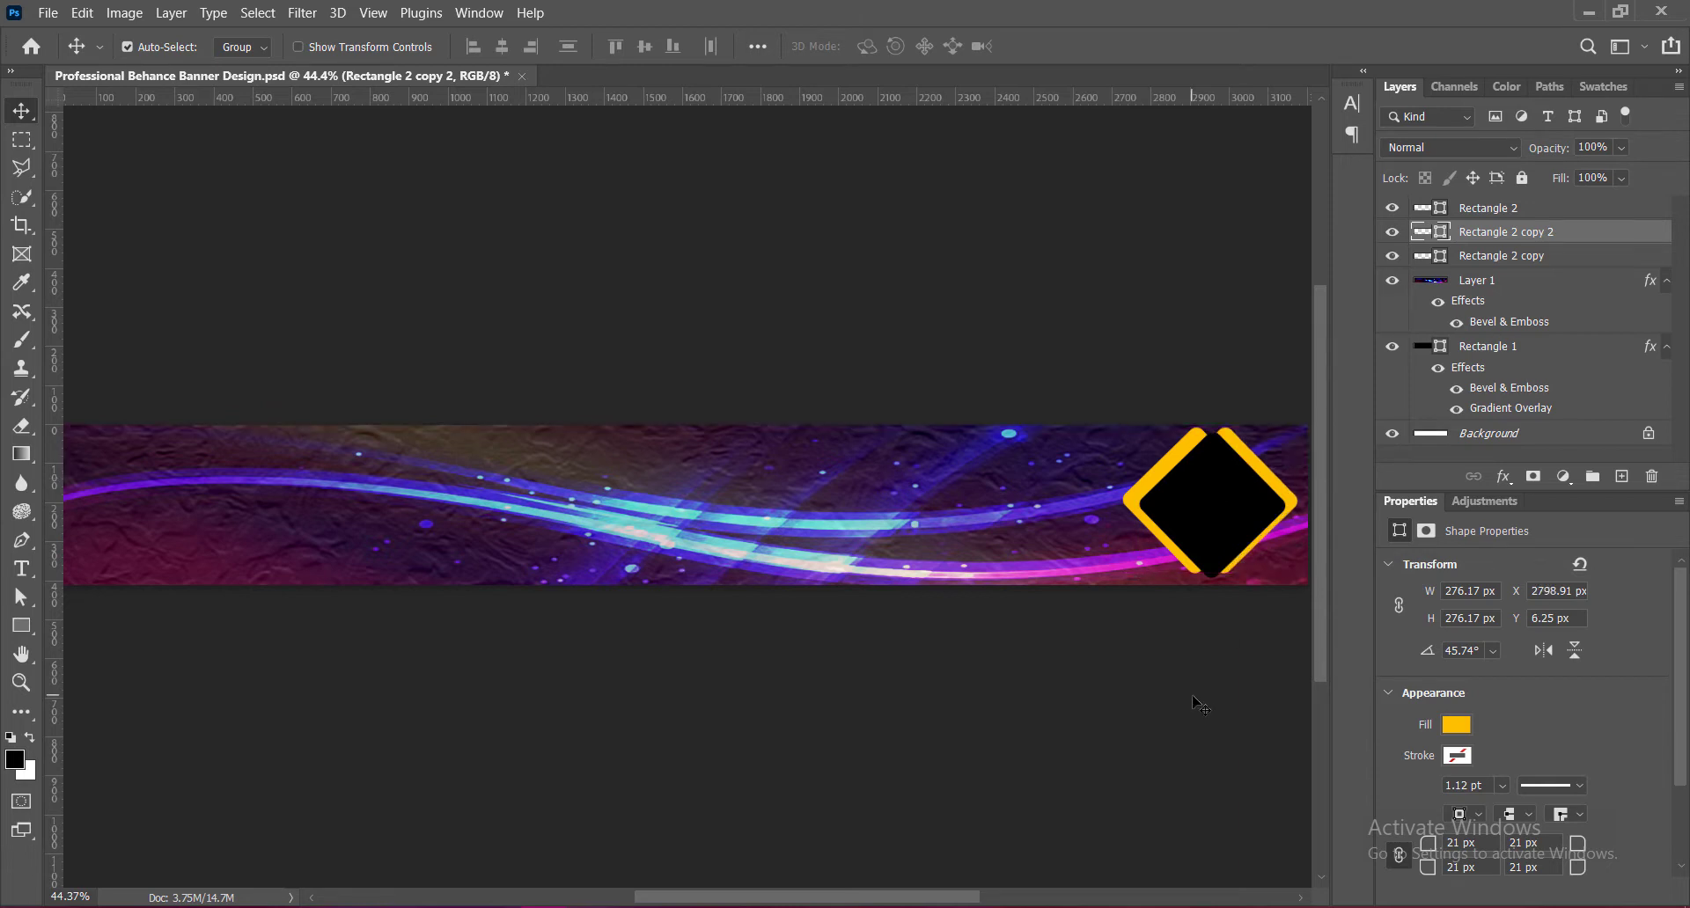
key("Right")
key("Right")
key("Right")
key("Right")
key("Right")
key("Right")
key("Right")
key("Right")
key("Right")
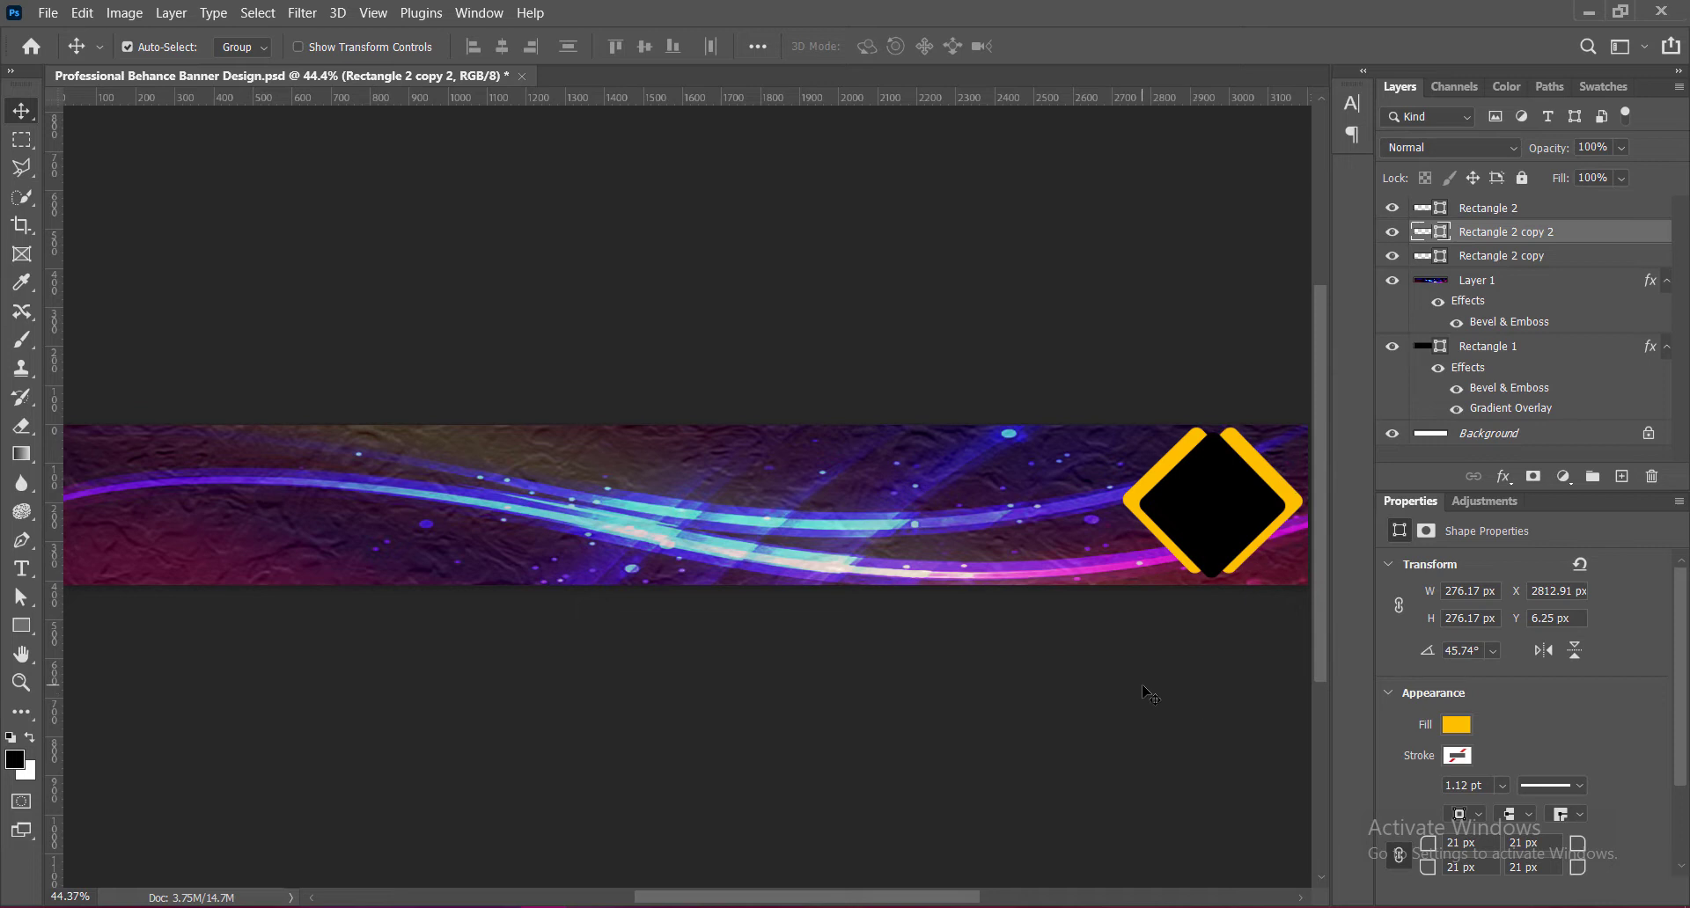
key("alt+bracketright")
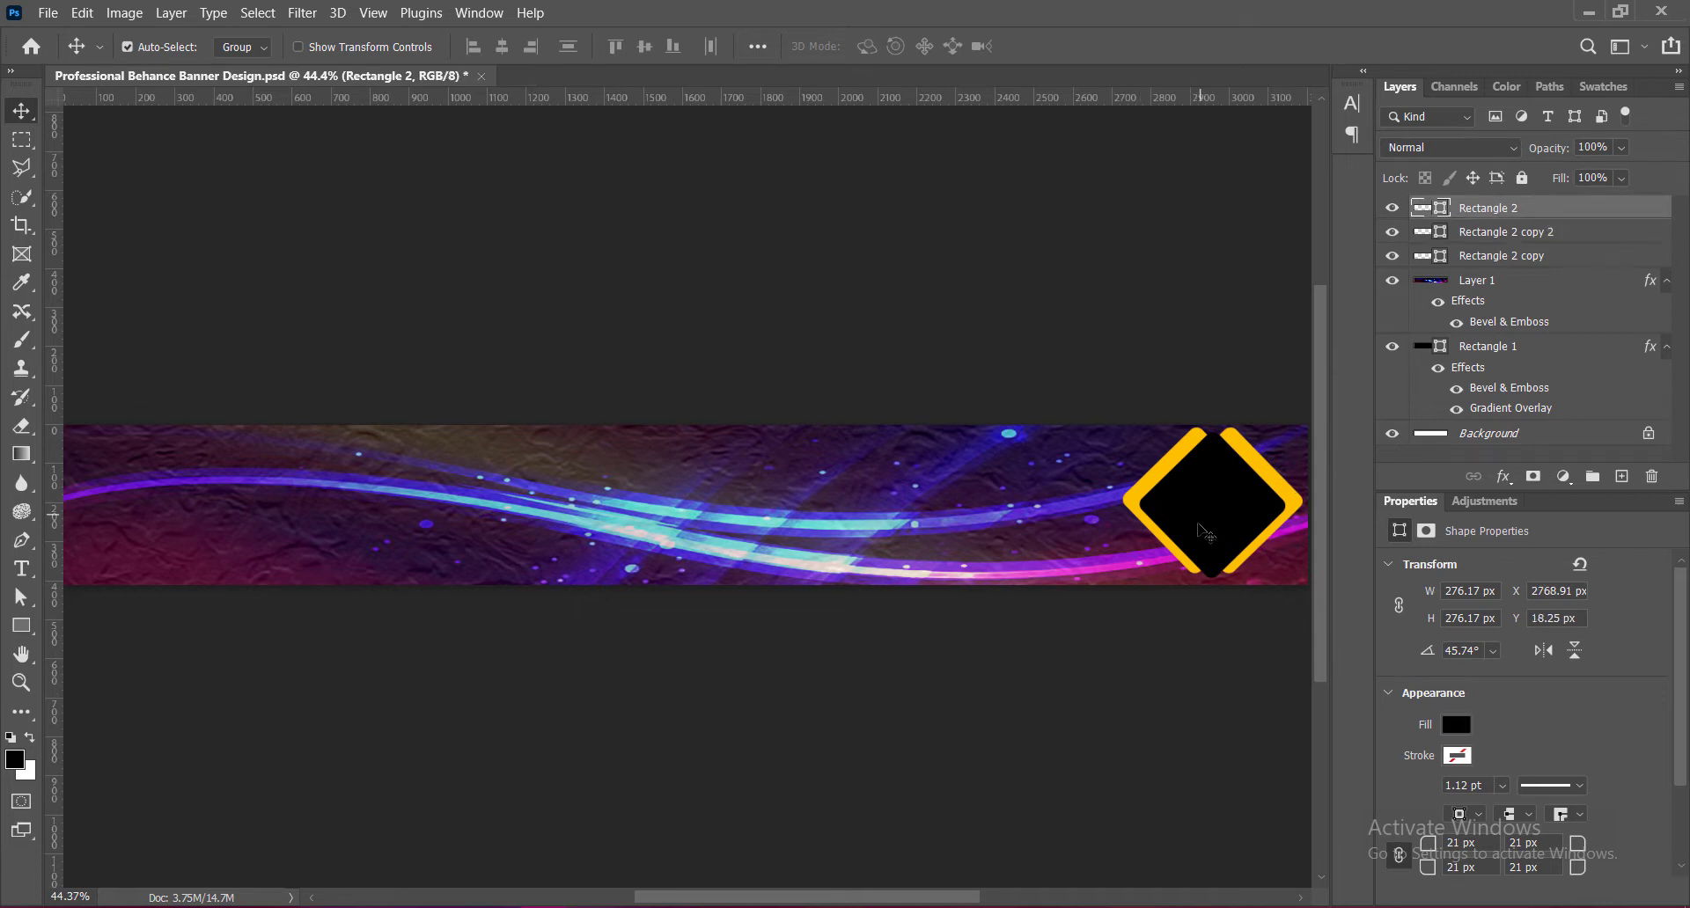
key("alt+bracketleft")
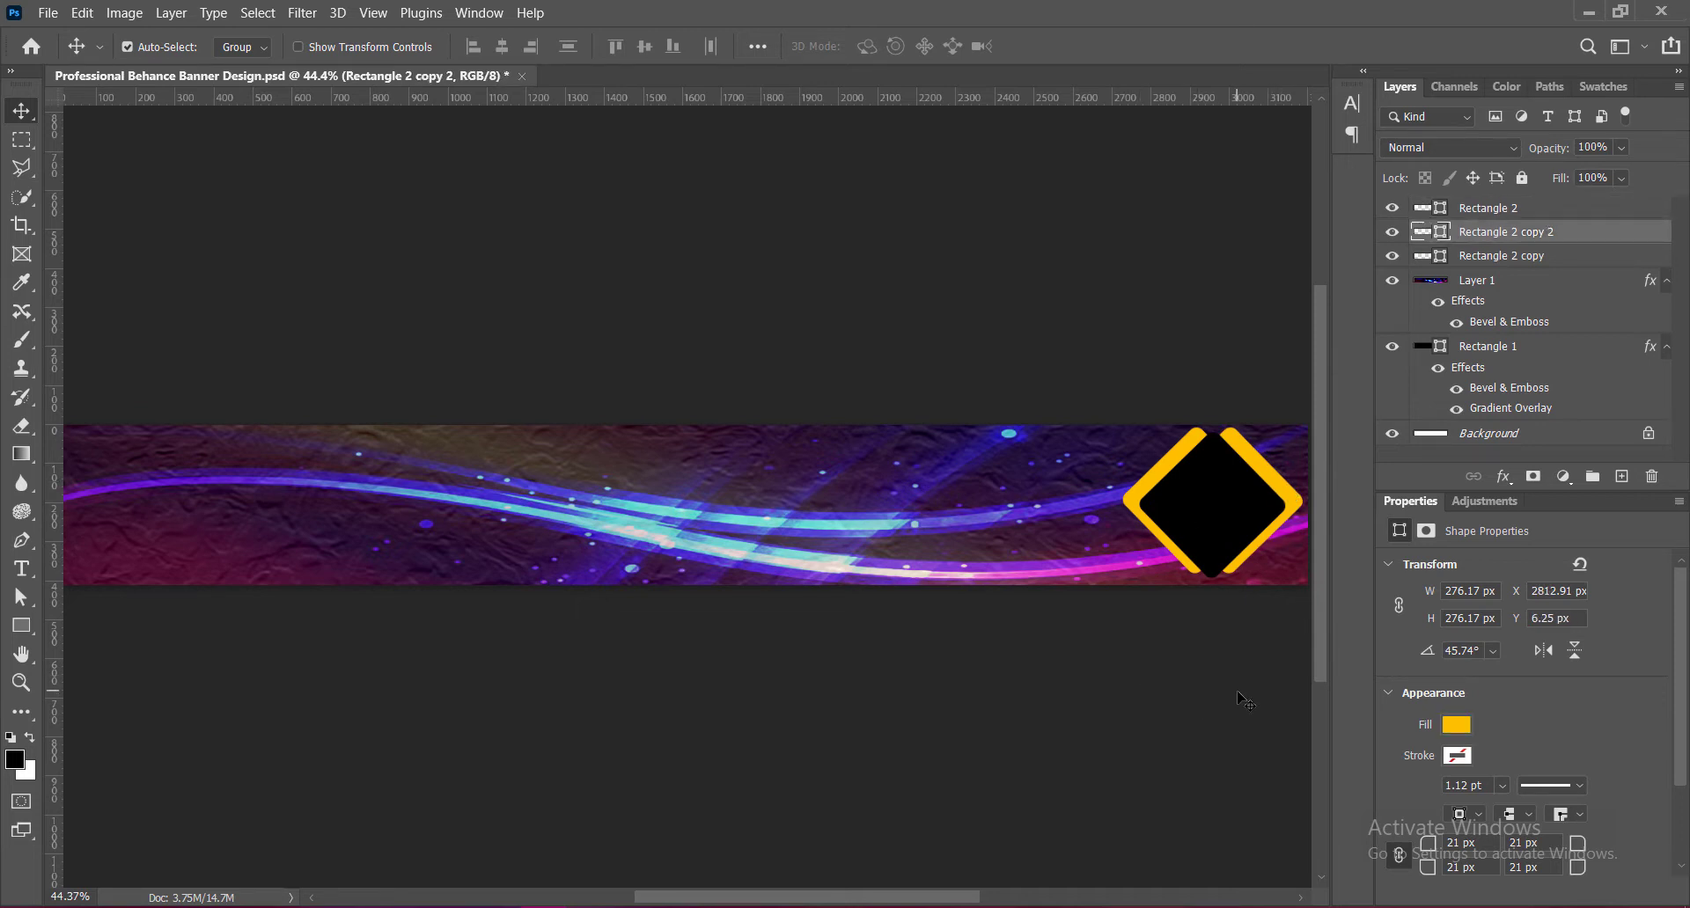
key("Up")
key("Right")
key("Right")
key("Right")
key("Left")
key("Left")
key("Left")
key("ctrl+s")
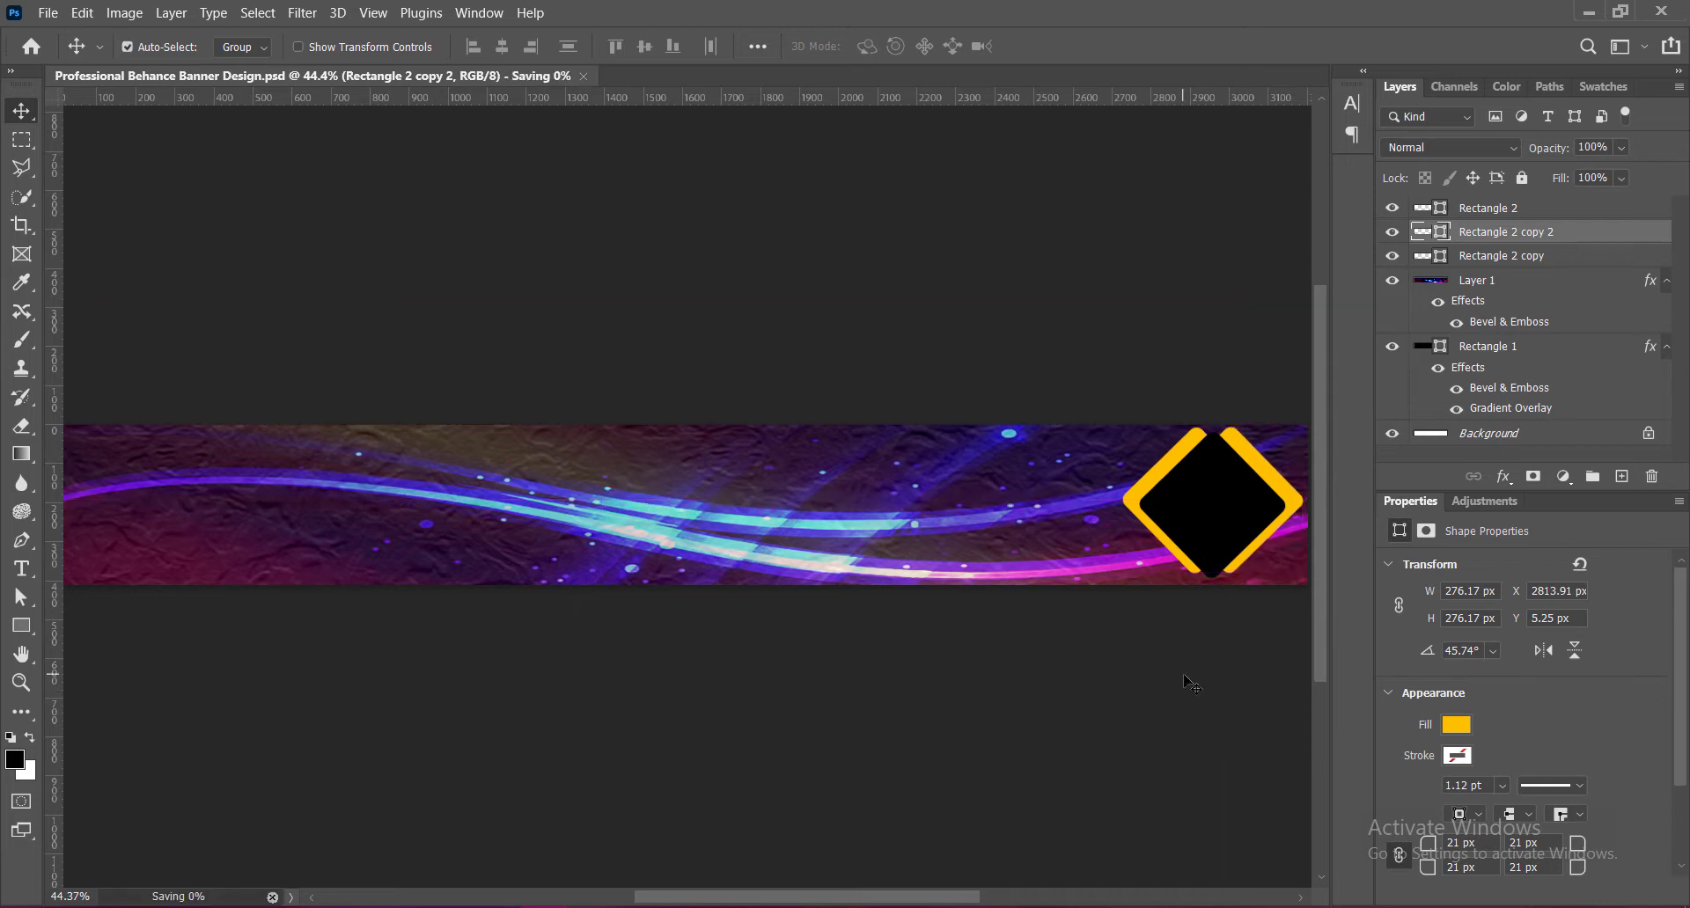
- Duplicate a diamond and fill the copy with magenta #c24190
left_click(1140, 495)
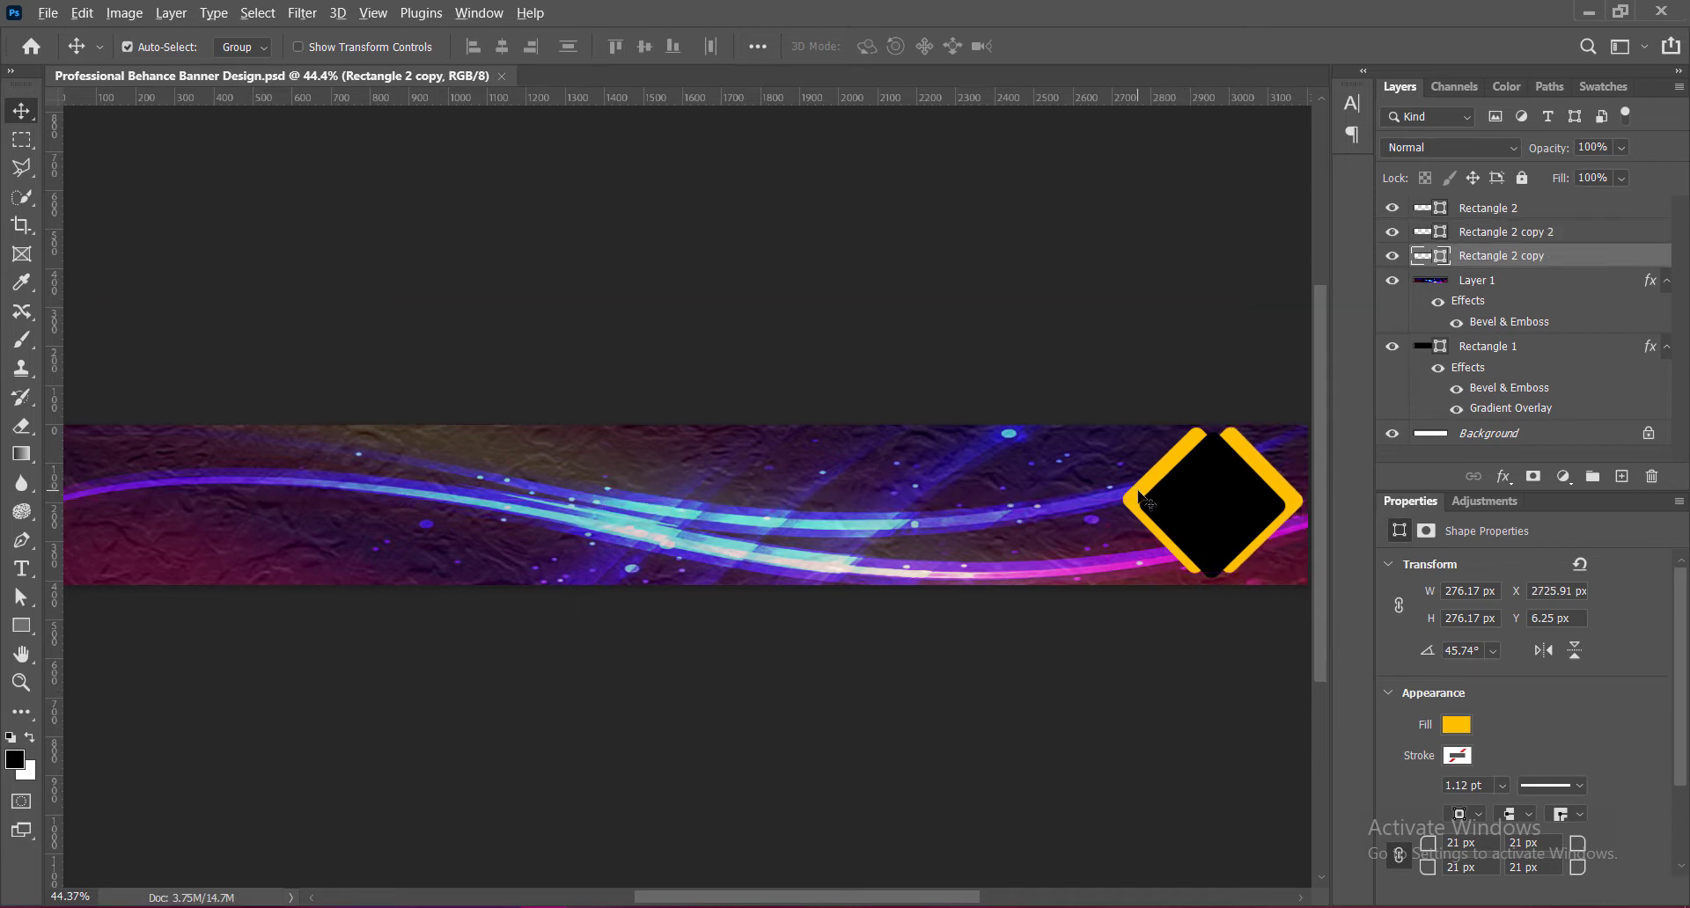
left_click_drag(1141, 495, 1117, 498)
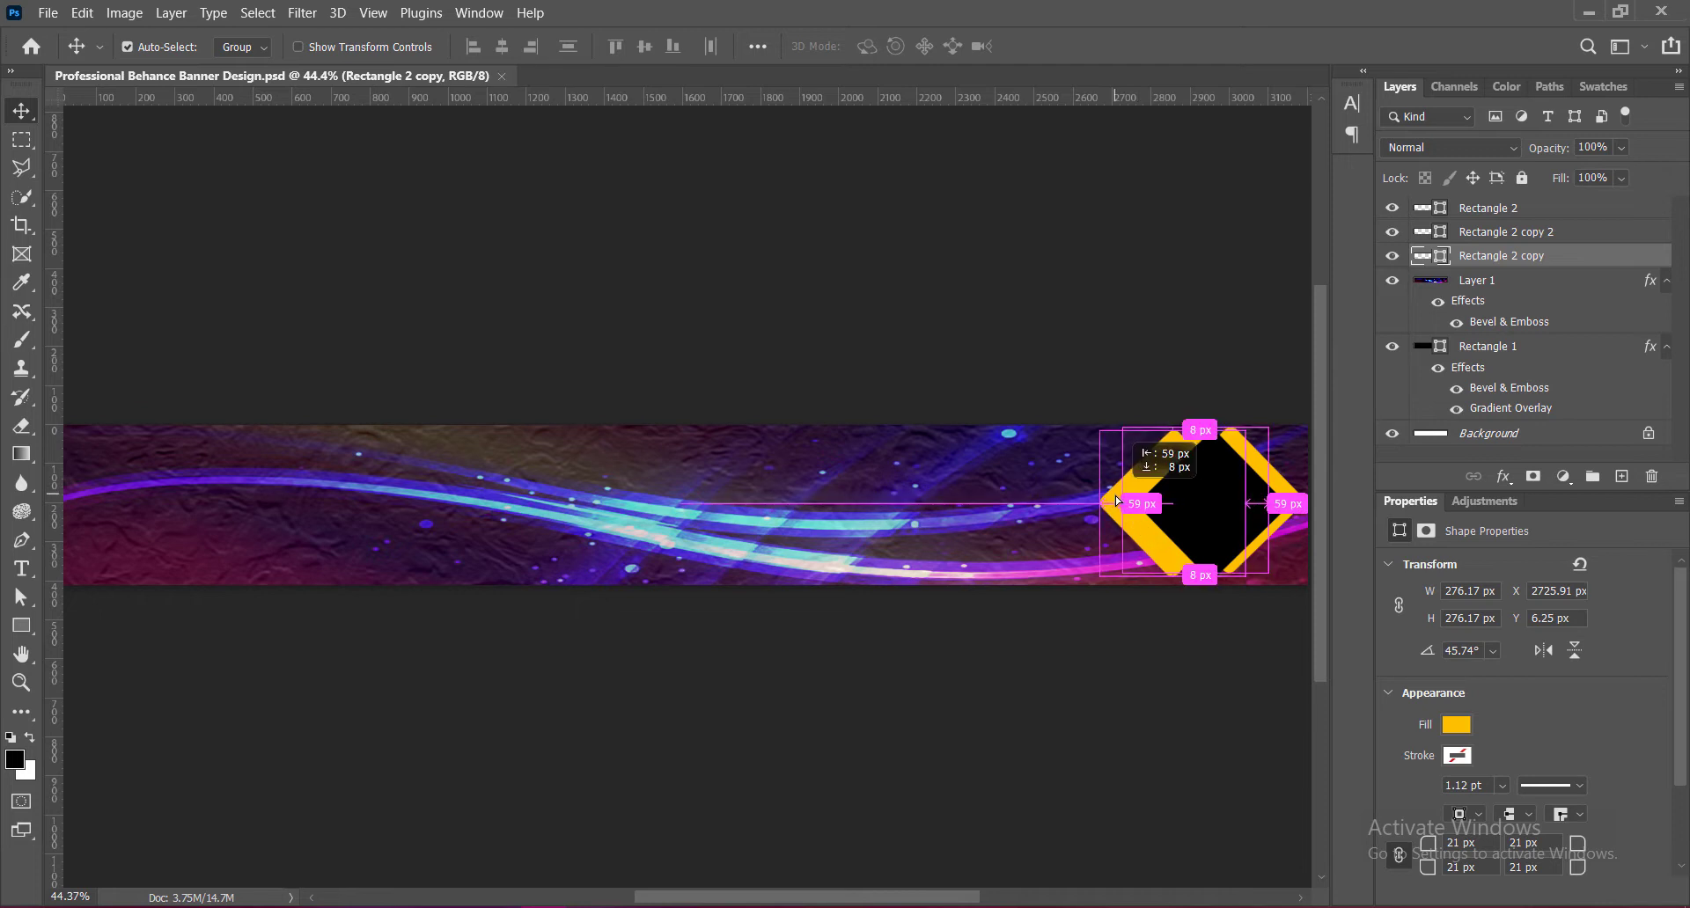
double_click(1422, 255)
left_click(1084, 558)
mouse_move(1251, 134)
left_mouse_down()
mouse_move(1507, 134)
mouse_move(462, 280)
left_mouse_up()
left_click(588, 470)
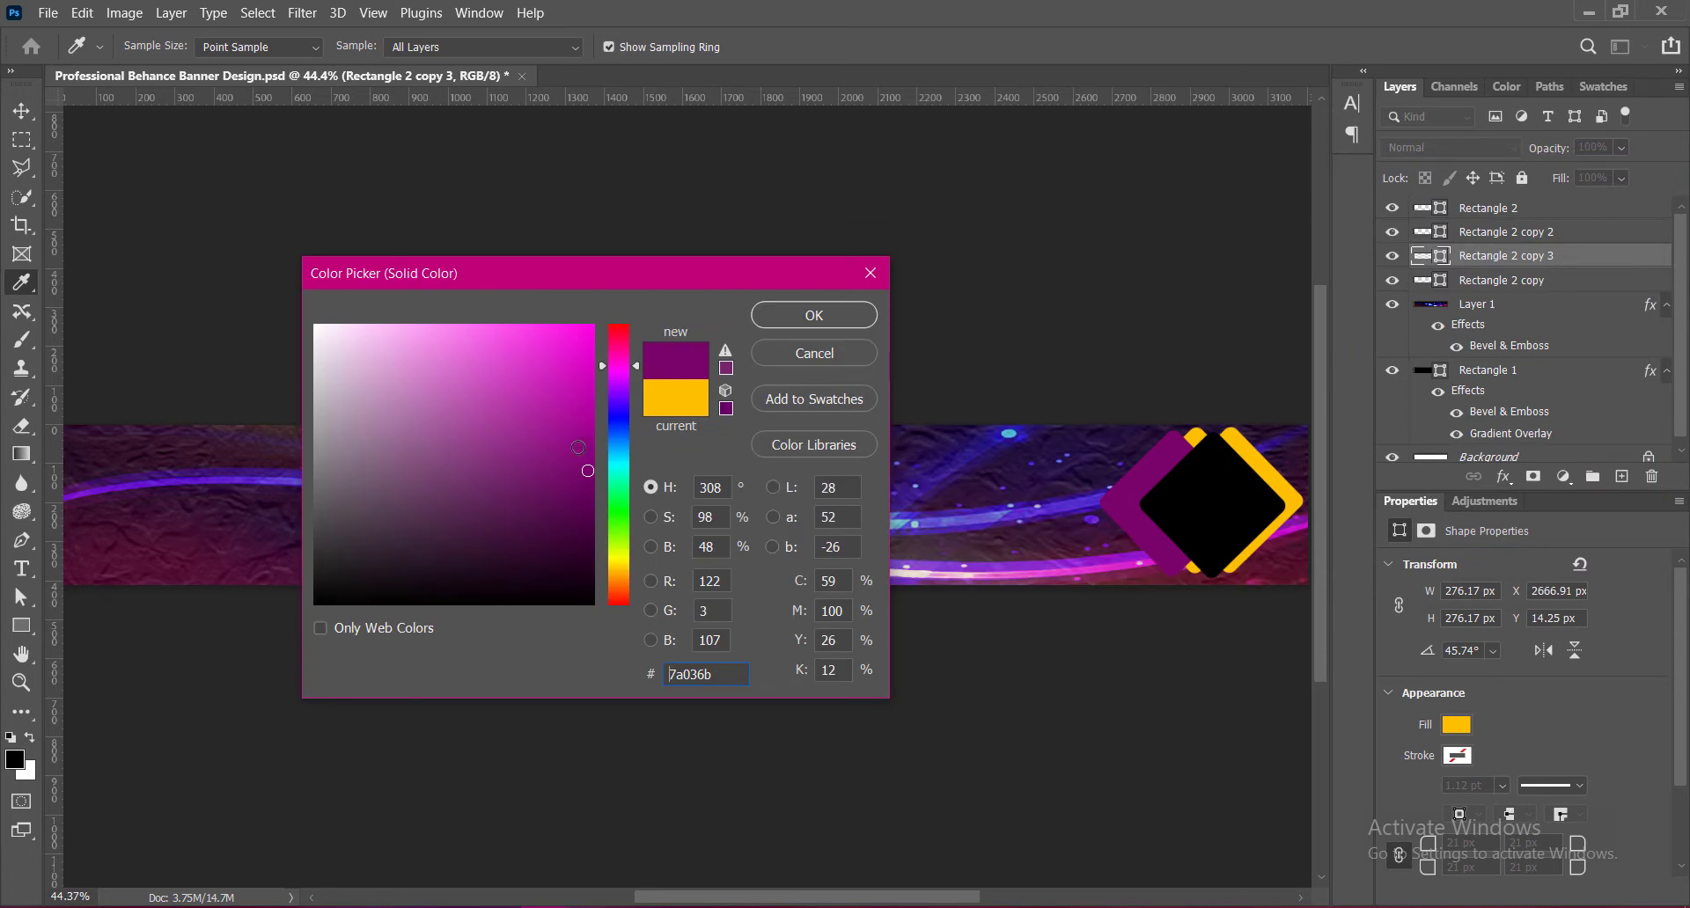
left_click(619, 353)
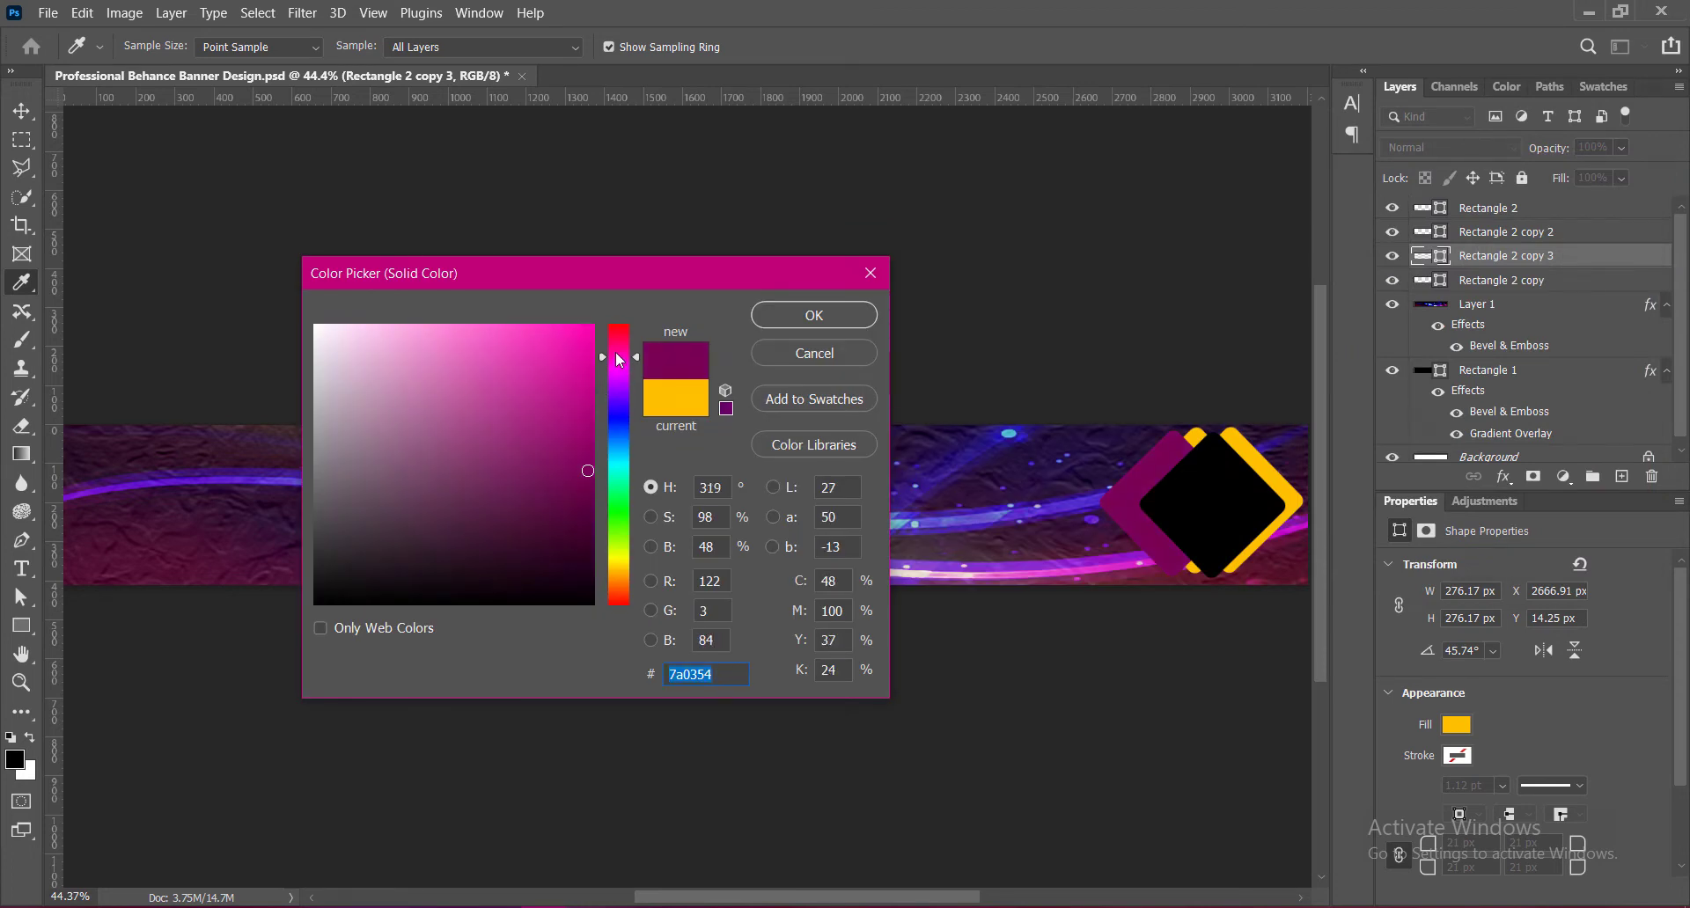
left_click(587, 368)
left_click(592, 398)
left_click(494, 389)
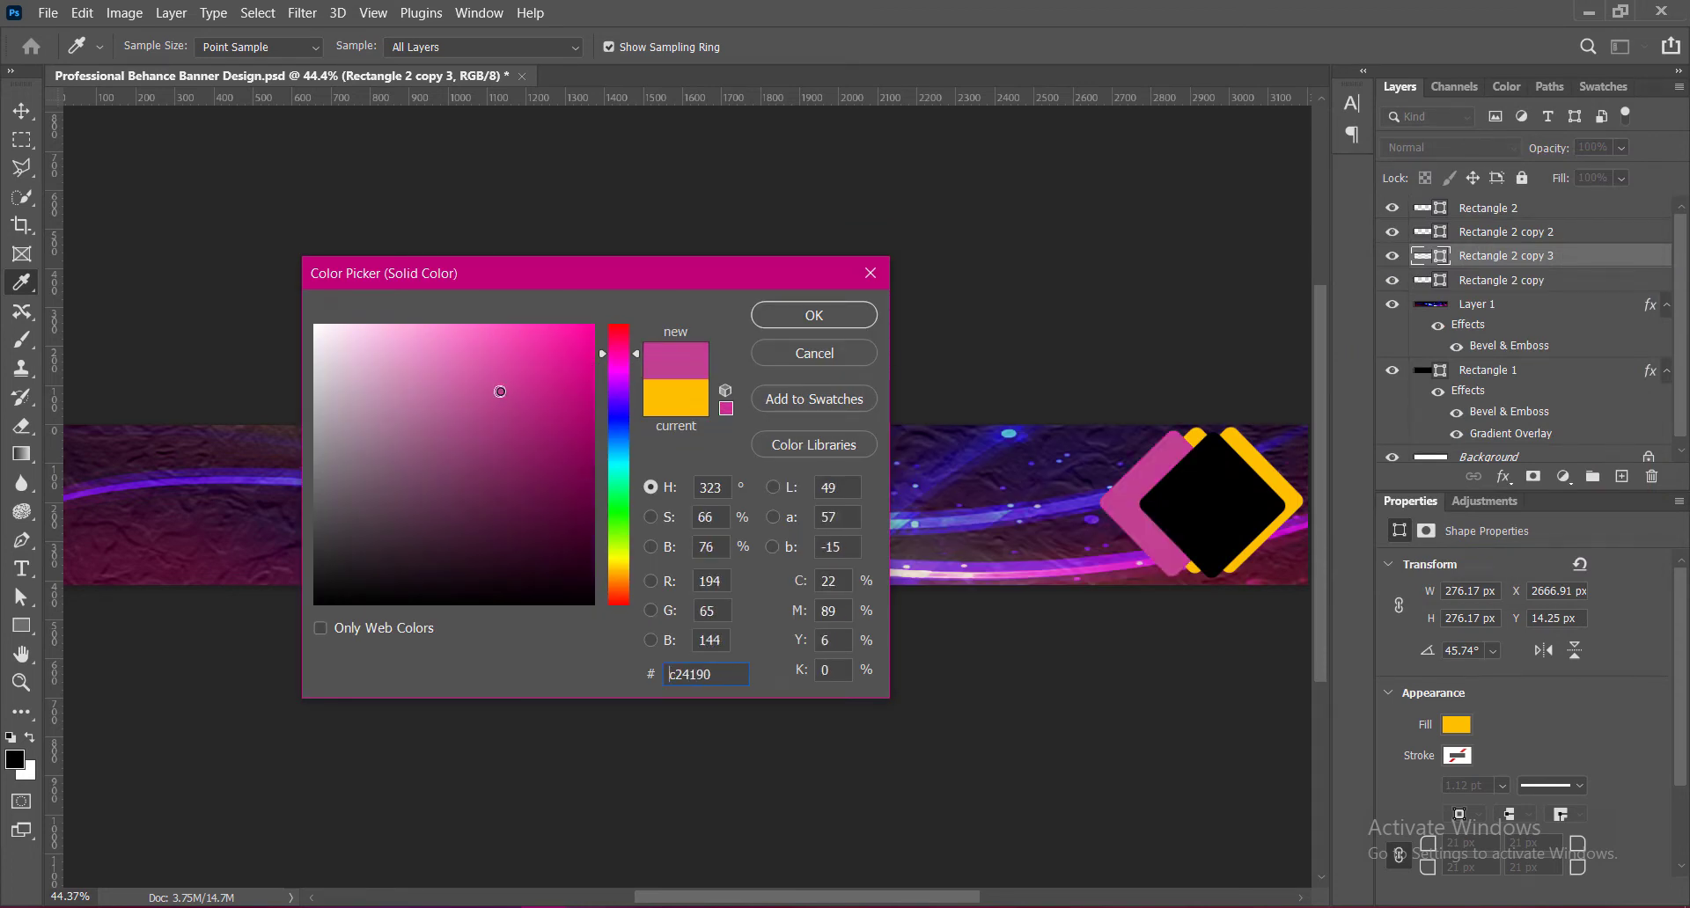
left_click(517, 433)
left_click(523, 409)
left_click(813, 315)
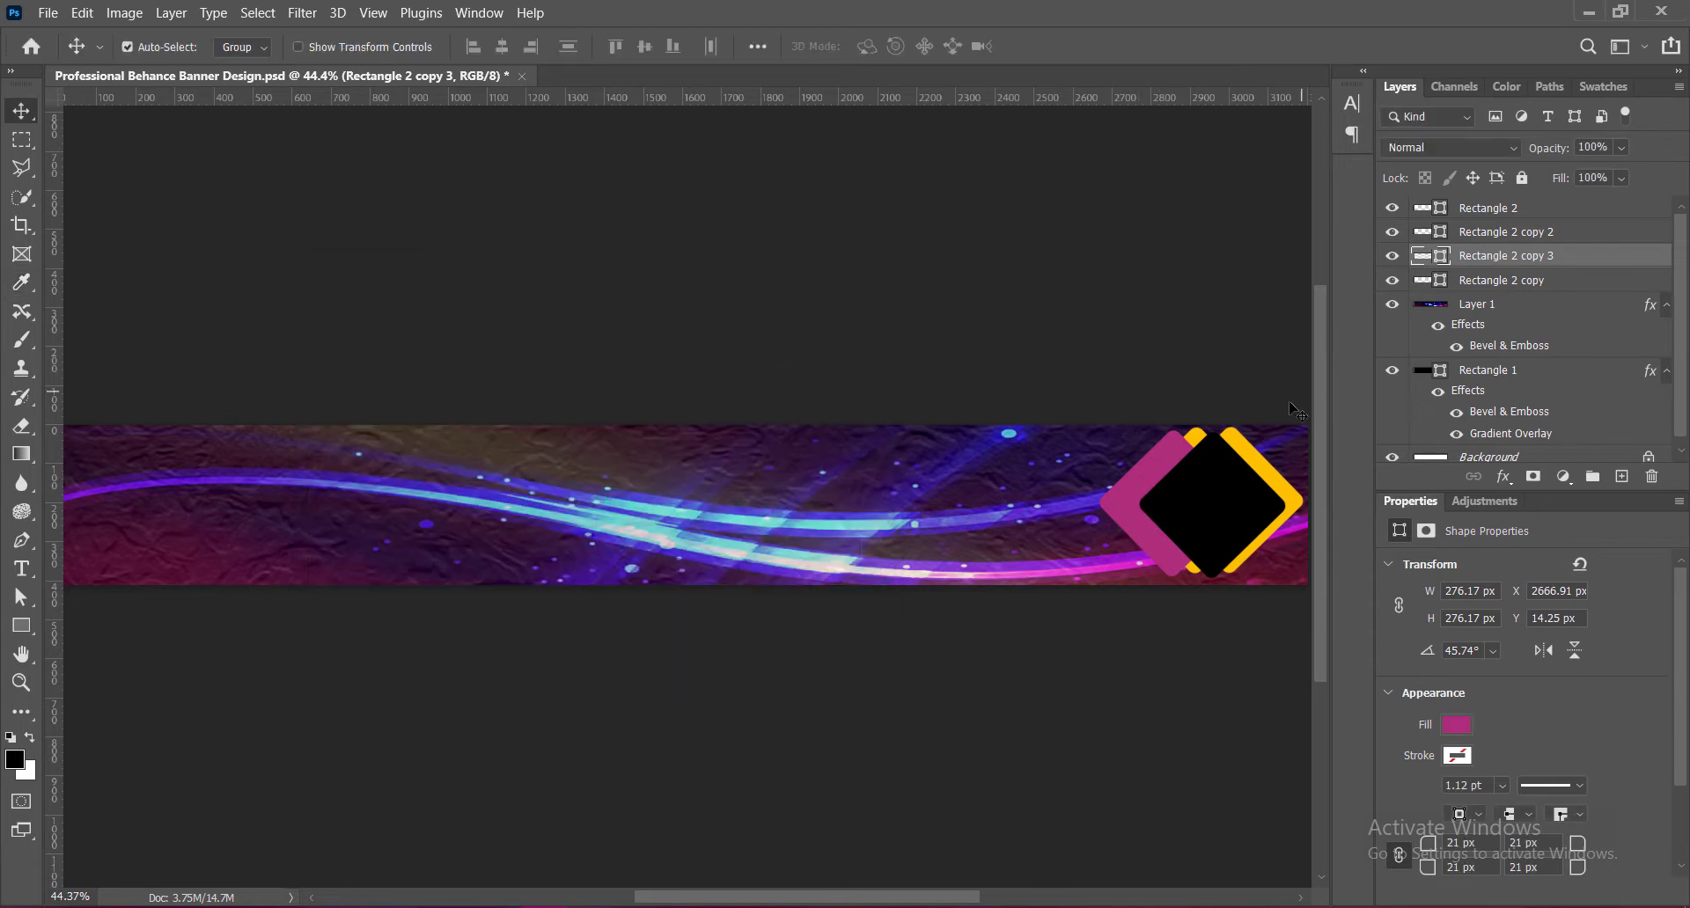
- Move the pink diamond beneath the gold ones and shrink it to 224.24 px
left_click_drag(1513, 255, 1514, 294)
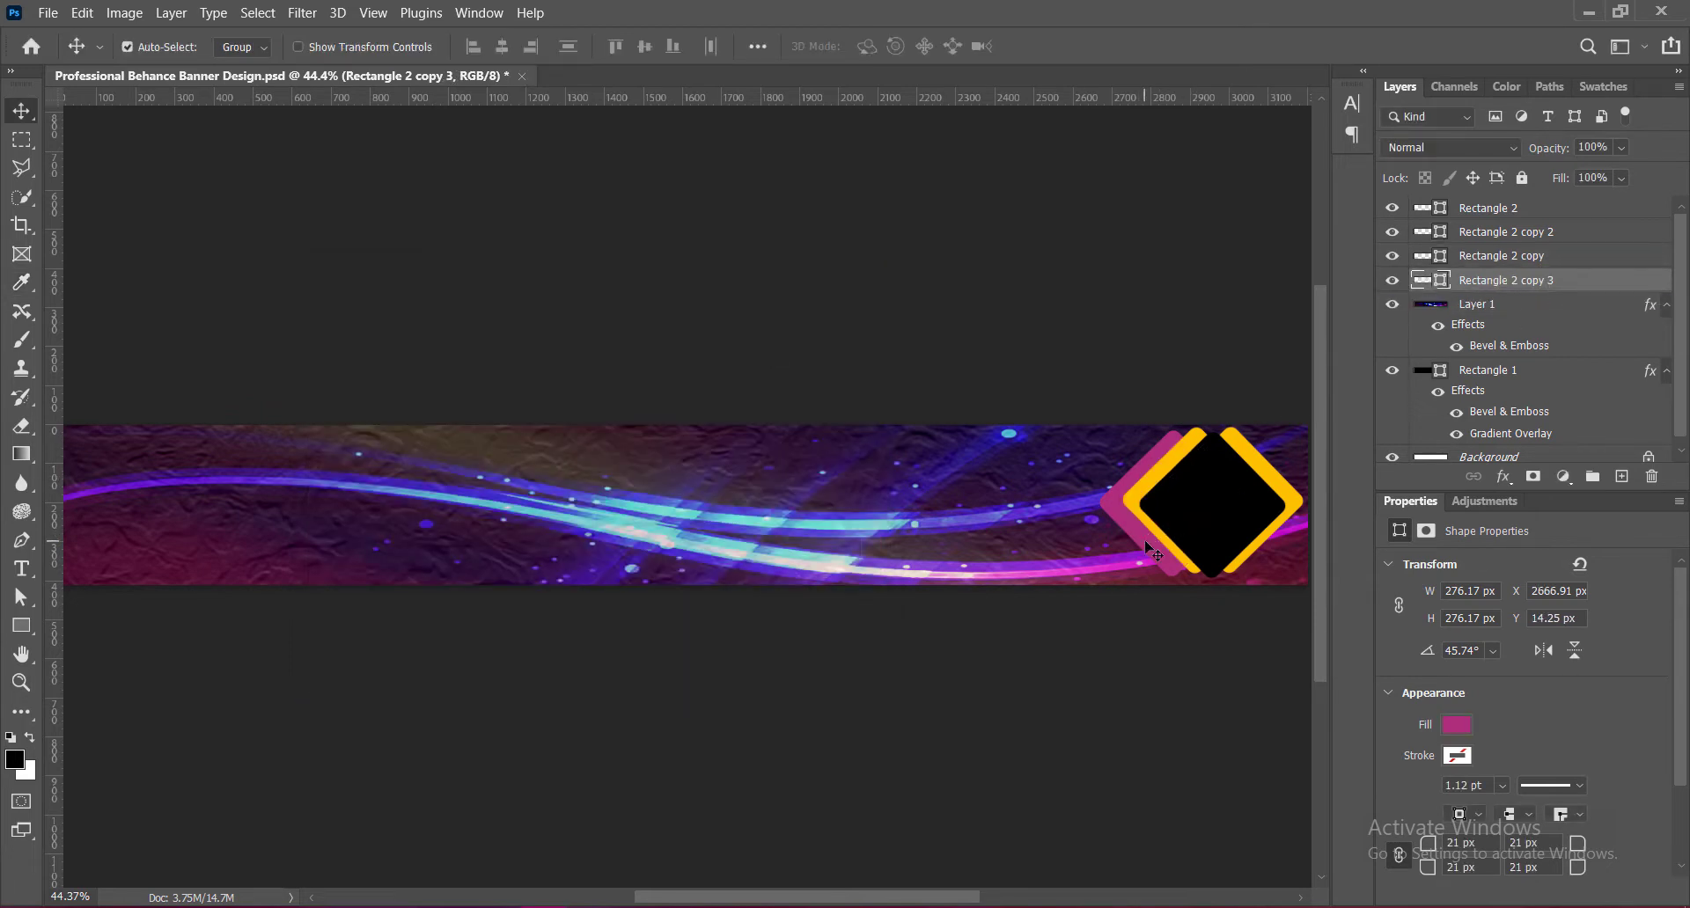
key("ctrl+t")
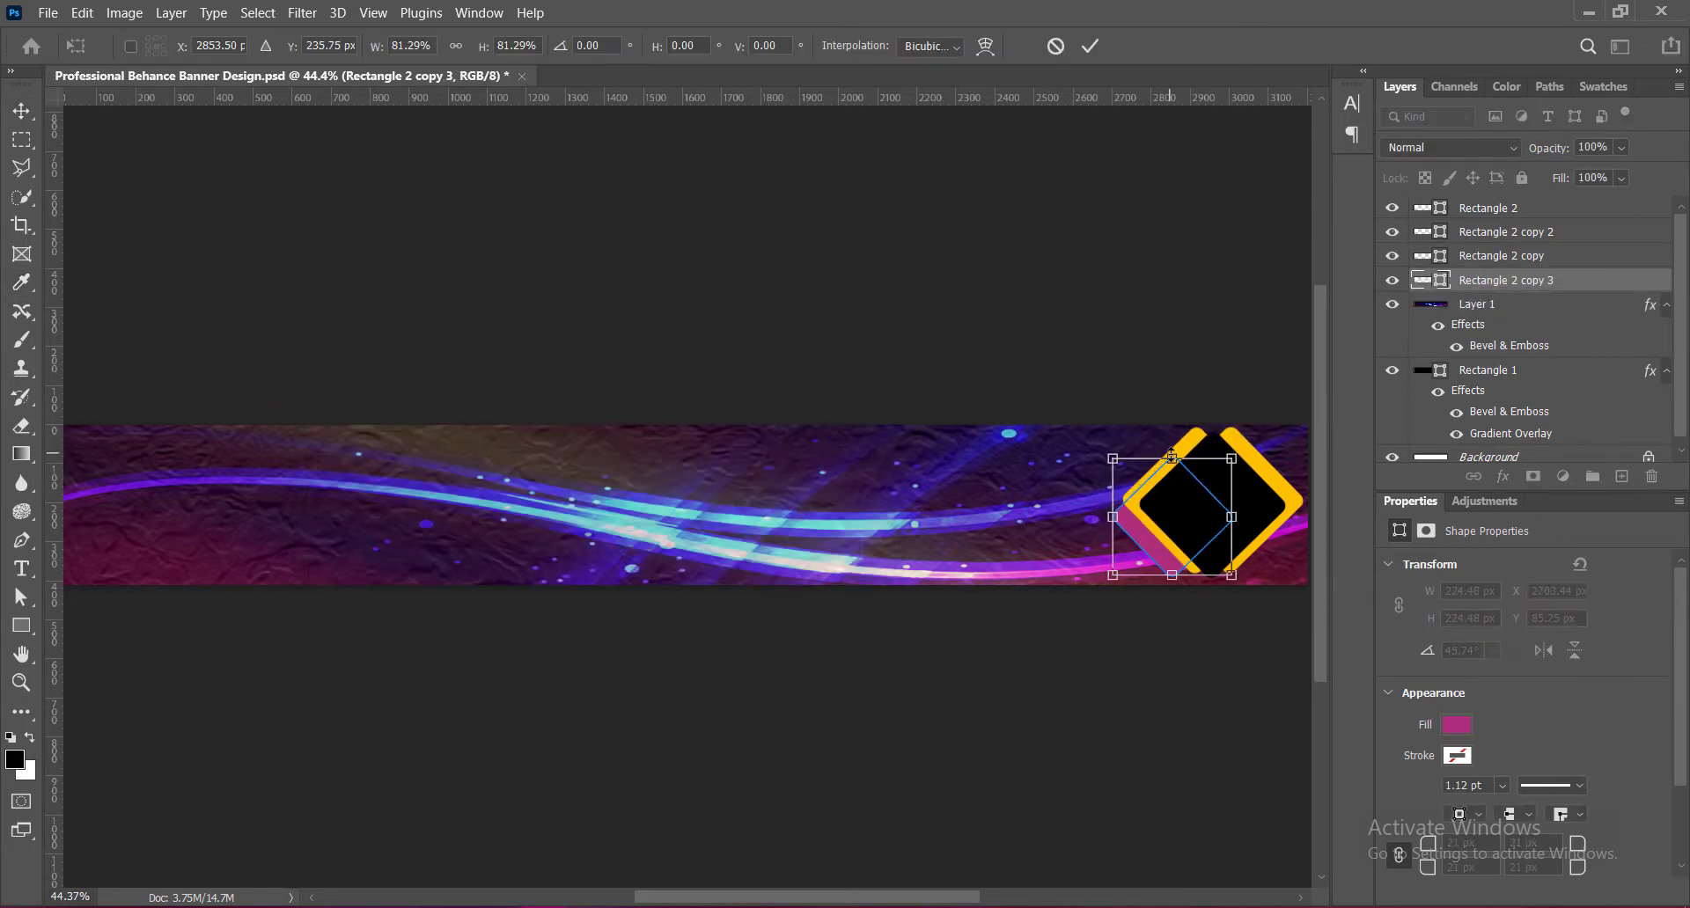
left_click_drag(1172, 430, 1149, 450)
key("Return")
left_click_drag(1125, 550, 1144, 531)
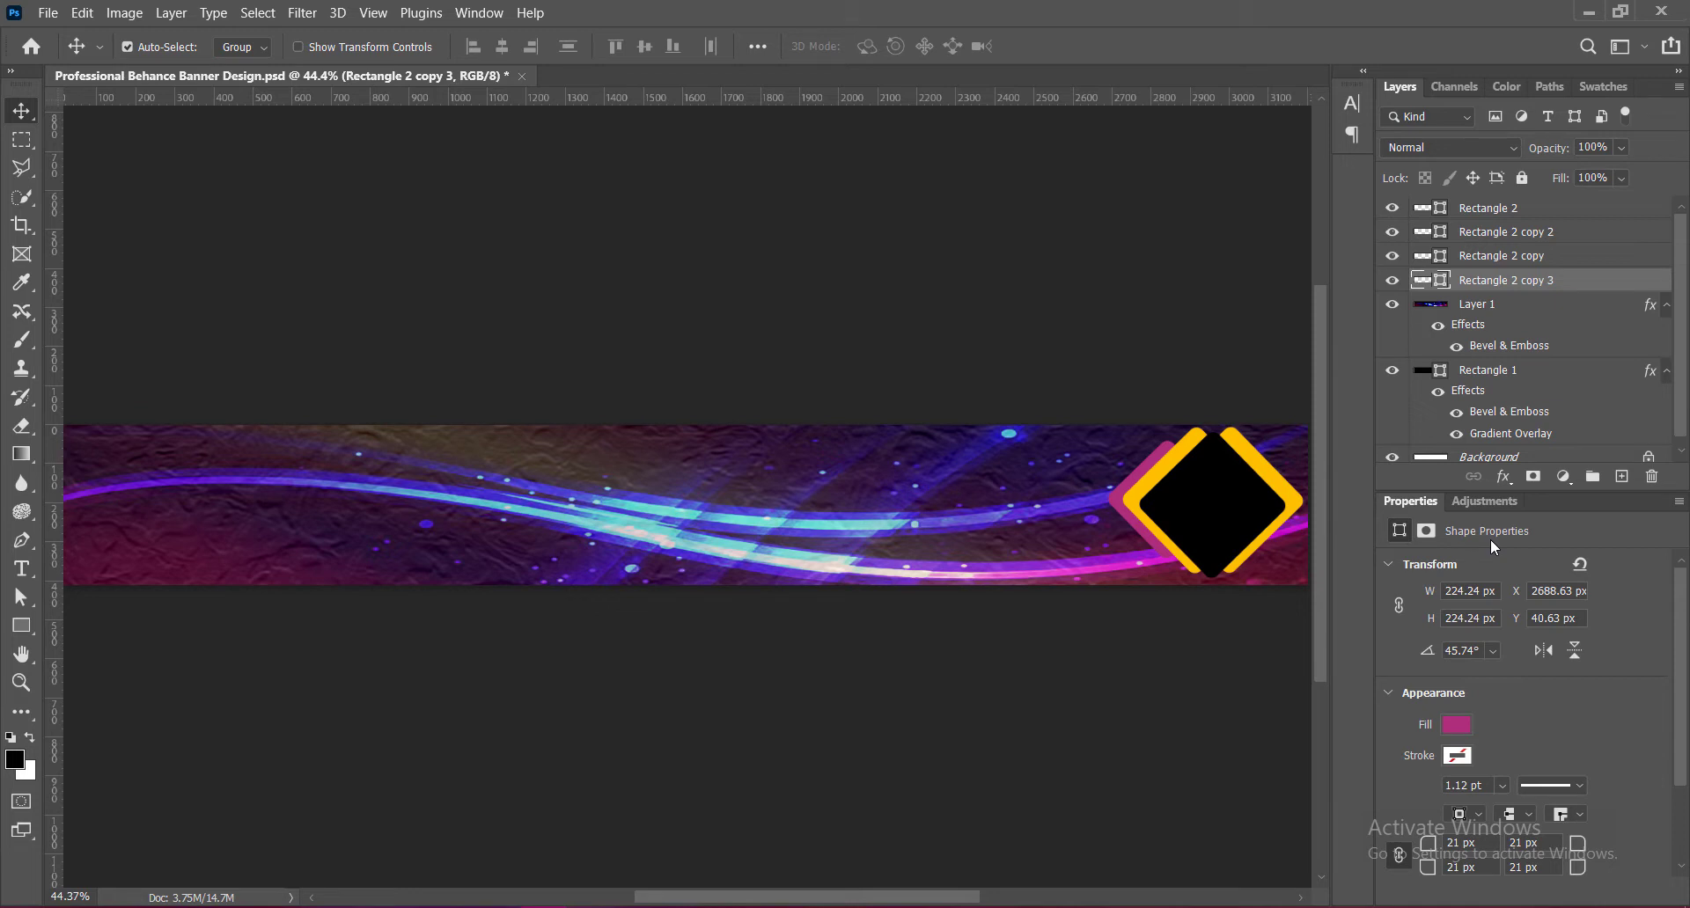
- Set the pink diamond to 51% opacity and duplicate it onto the gold frame's right side
key("Left")
key("Left")
key("Left")
key("Right")
key("Right")
key("Right")
left_click_drag(1633, 175, 1598, 173)
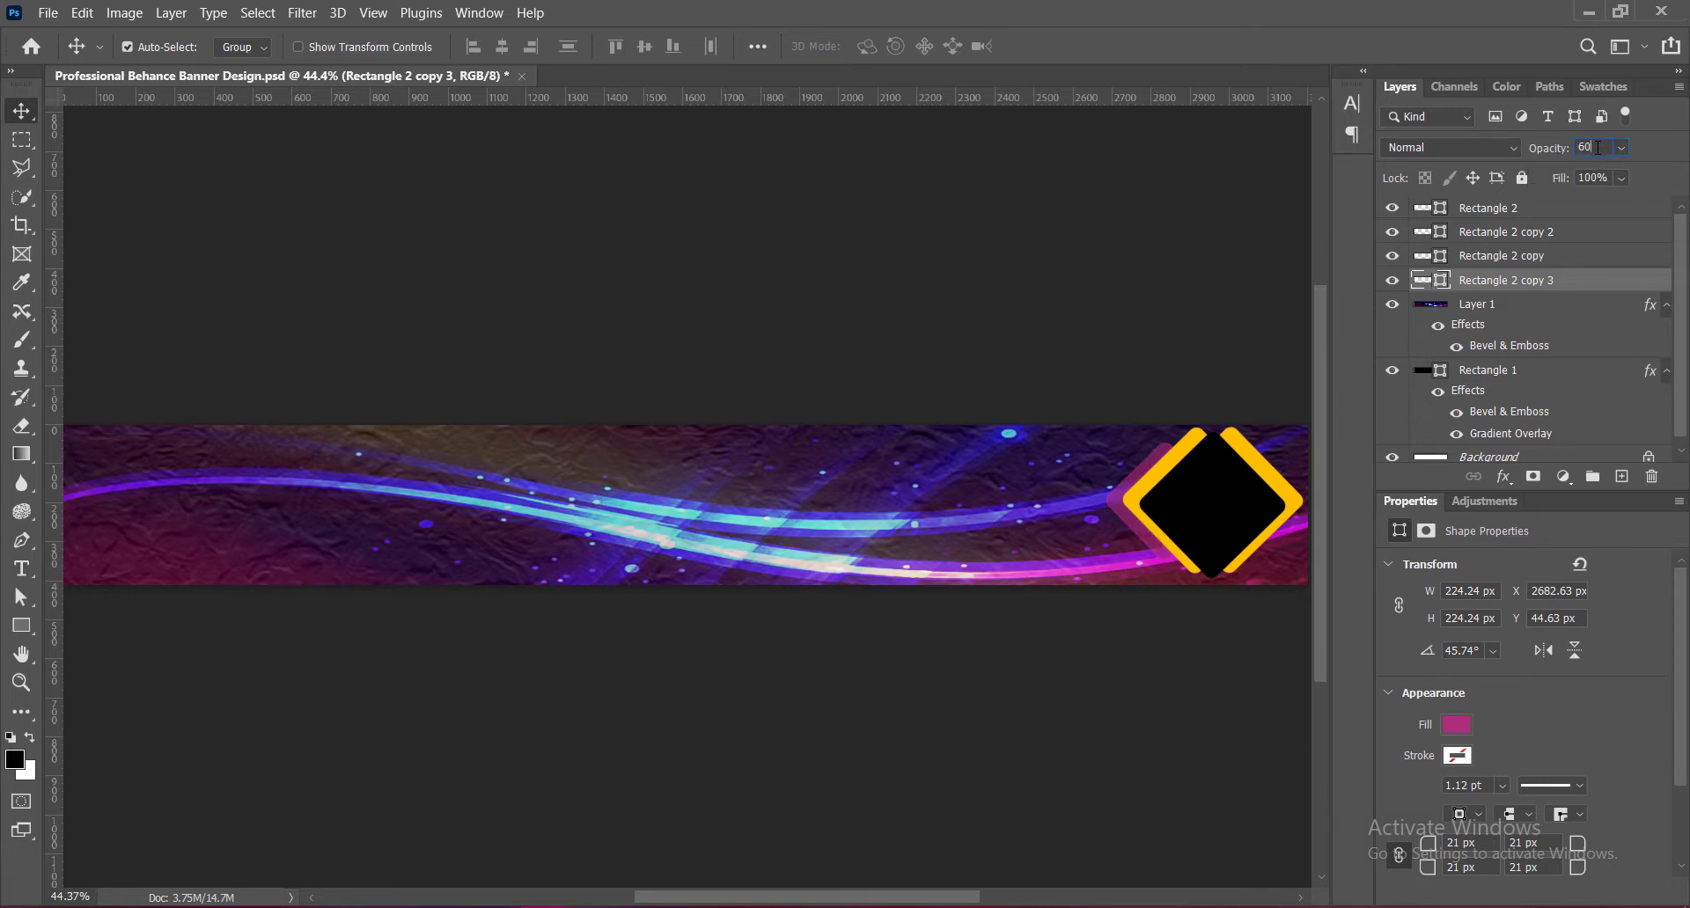
type("51")
left_click_drag(1153, 479, 1290, 477)
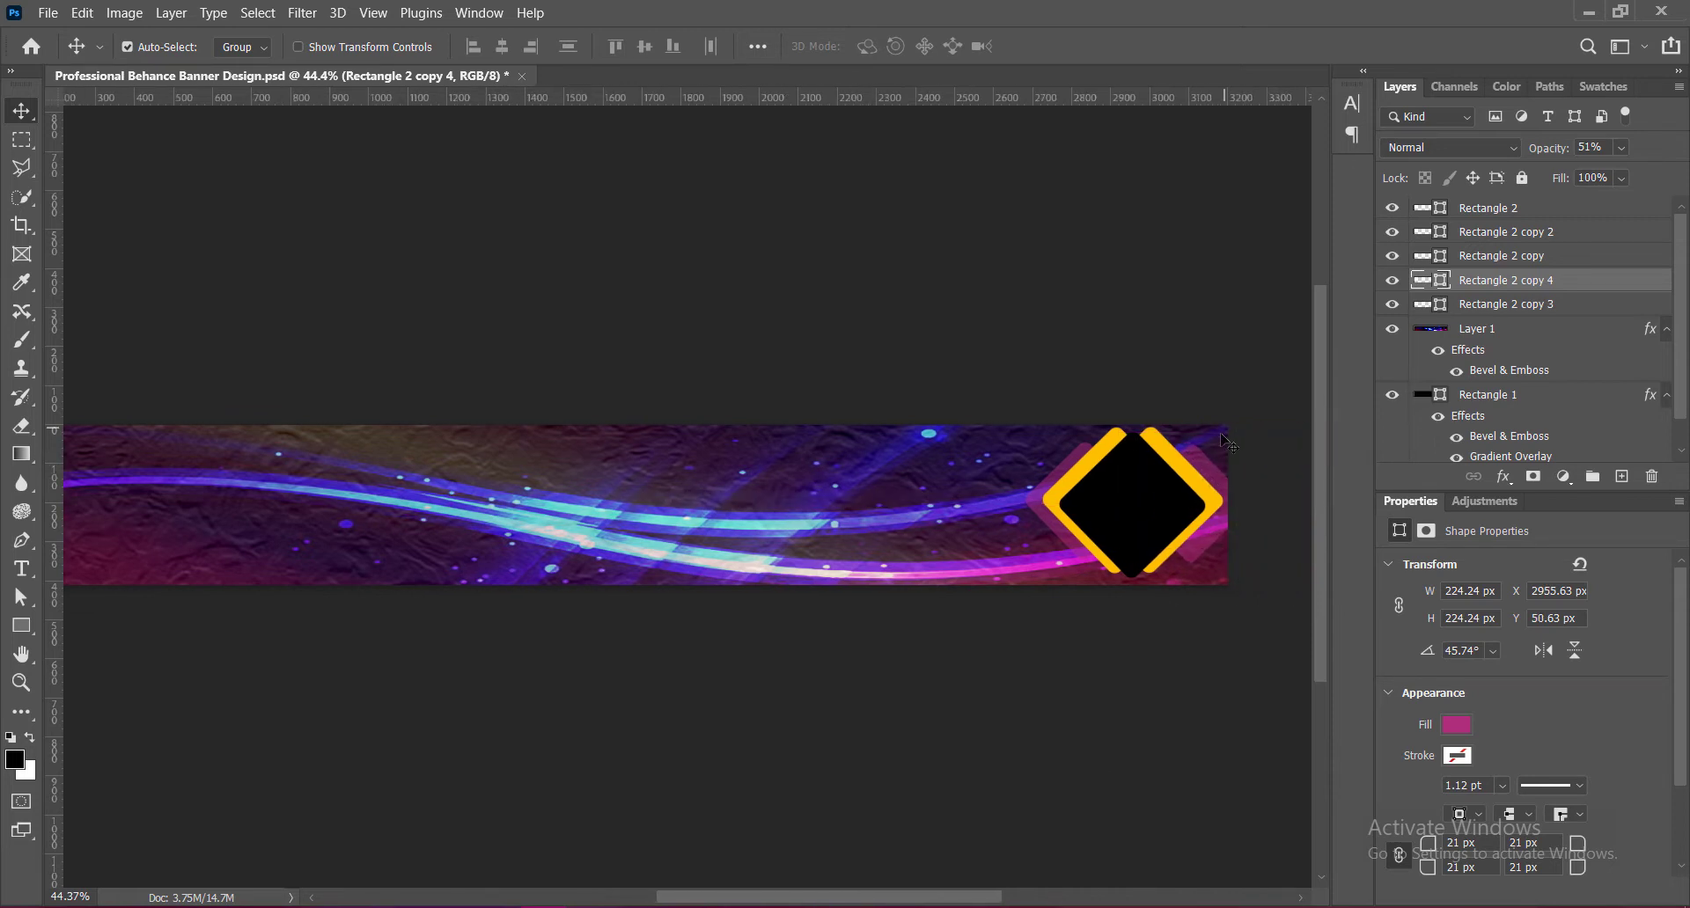
left_click_drag(1291, 477, 1211, 477)
- Select all five diamond layers and nudge the cluster together to X 2633 px, Y 12 px
key("shift+Left")
key("shift+Left")
key("Left")
left_click_drag(1250, 414, 1163, 641)
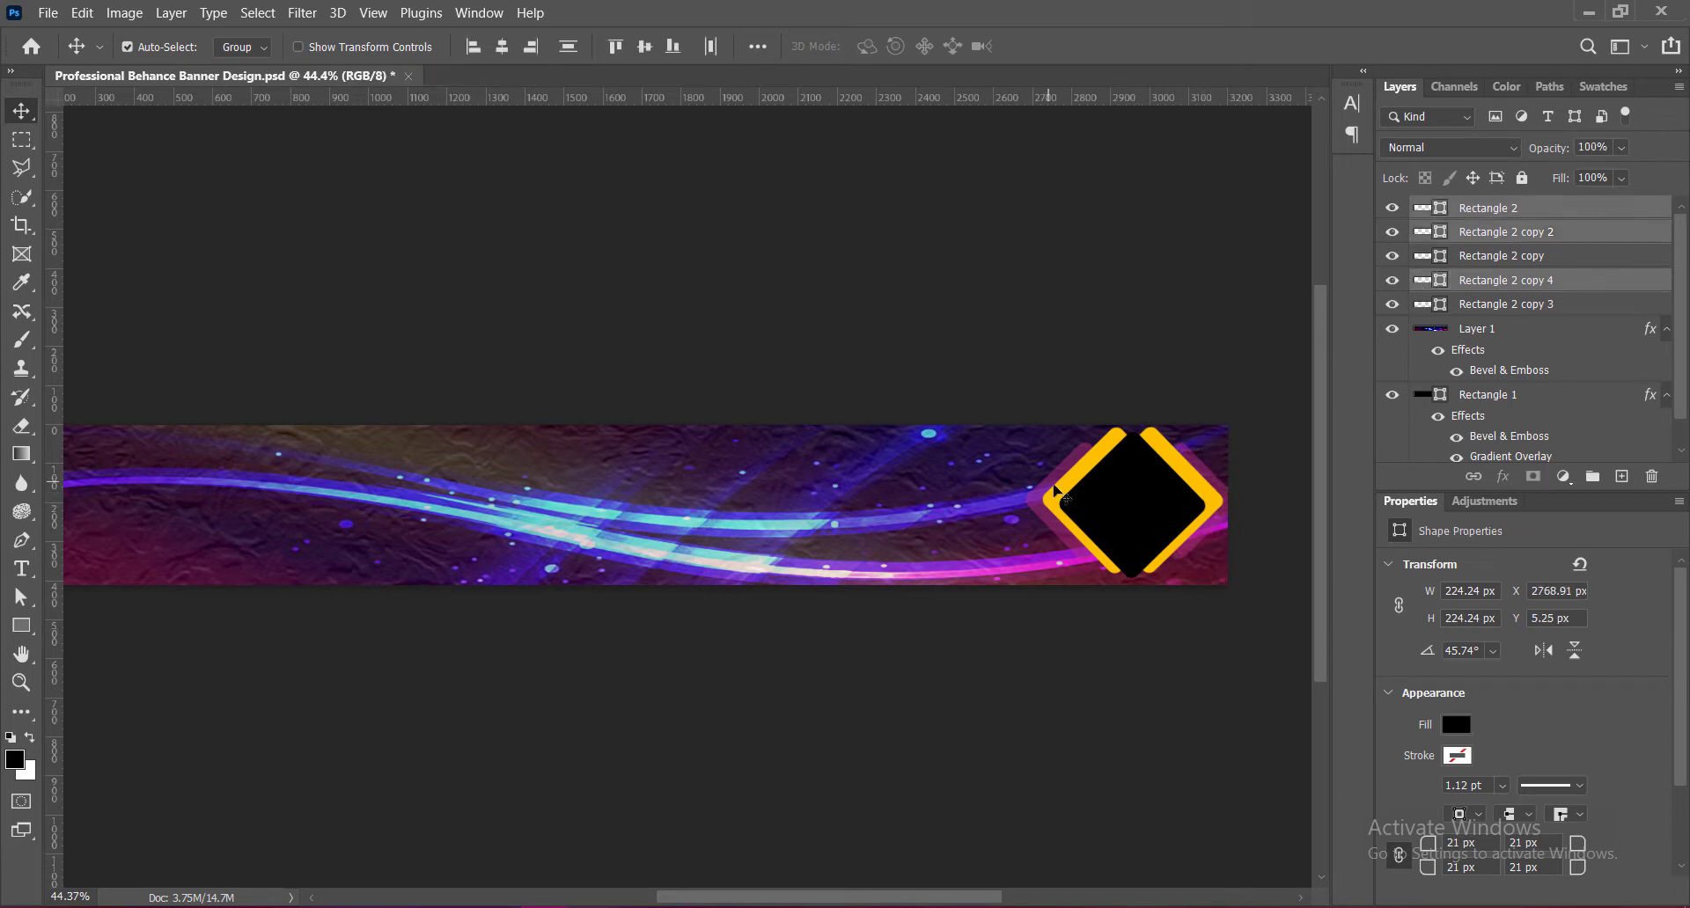
key("shift+Left")
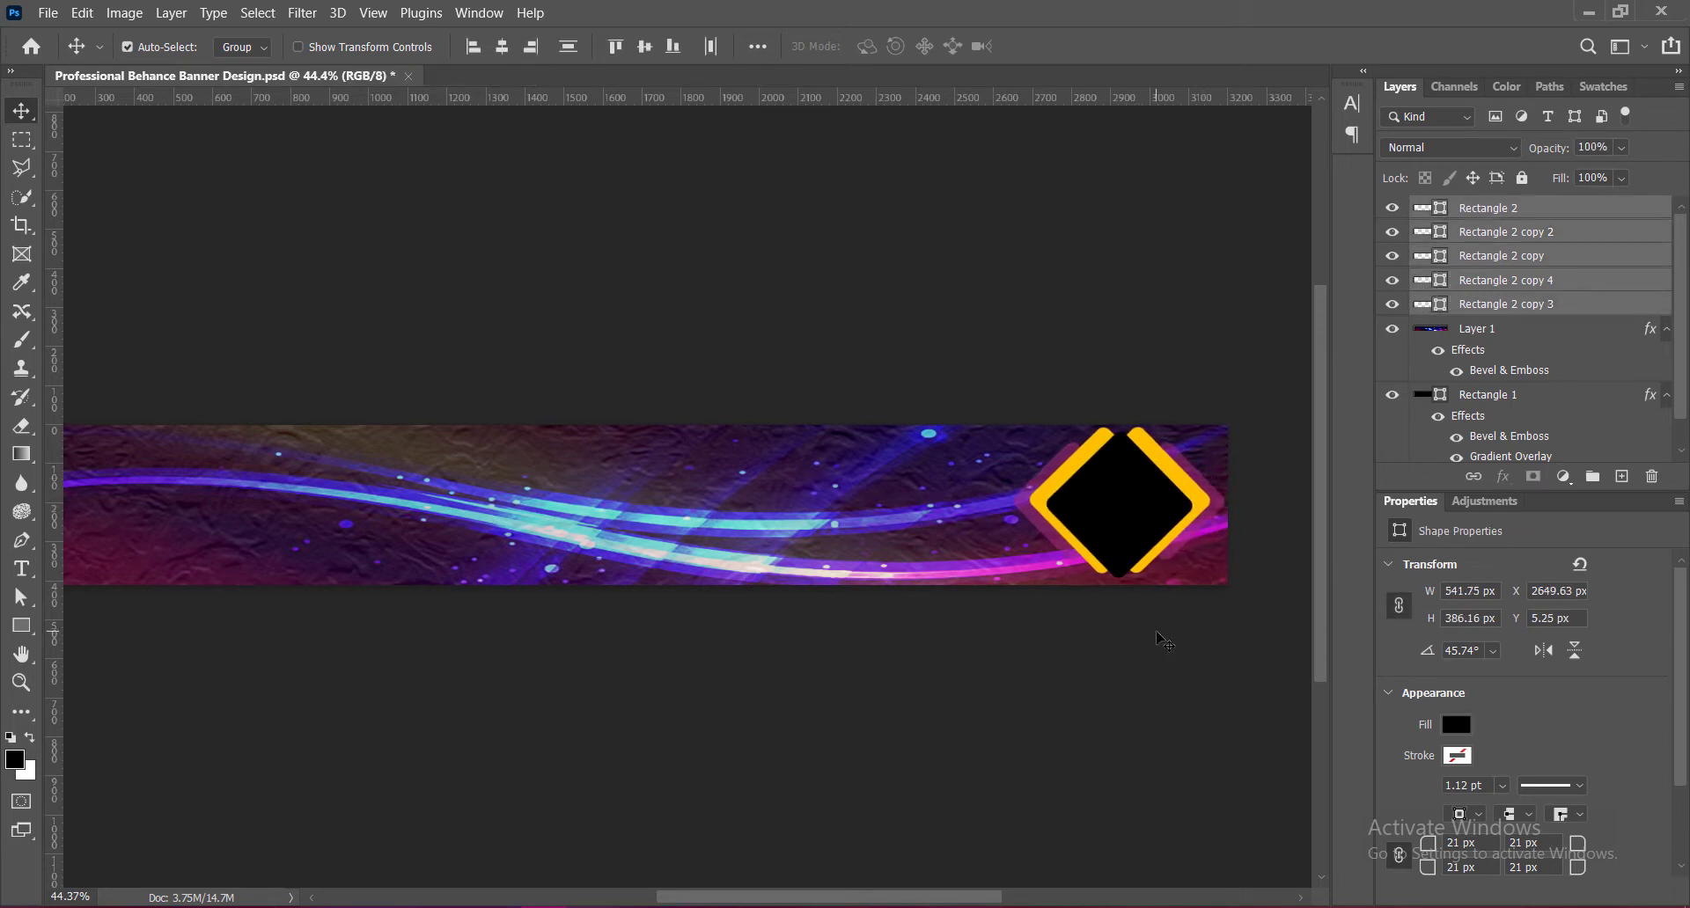
key("shift+Left")
key("shift+Left")
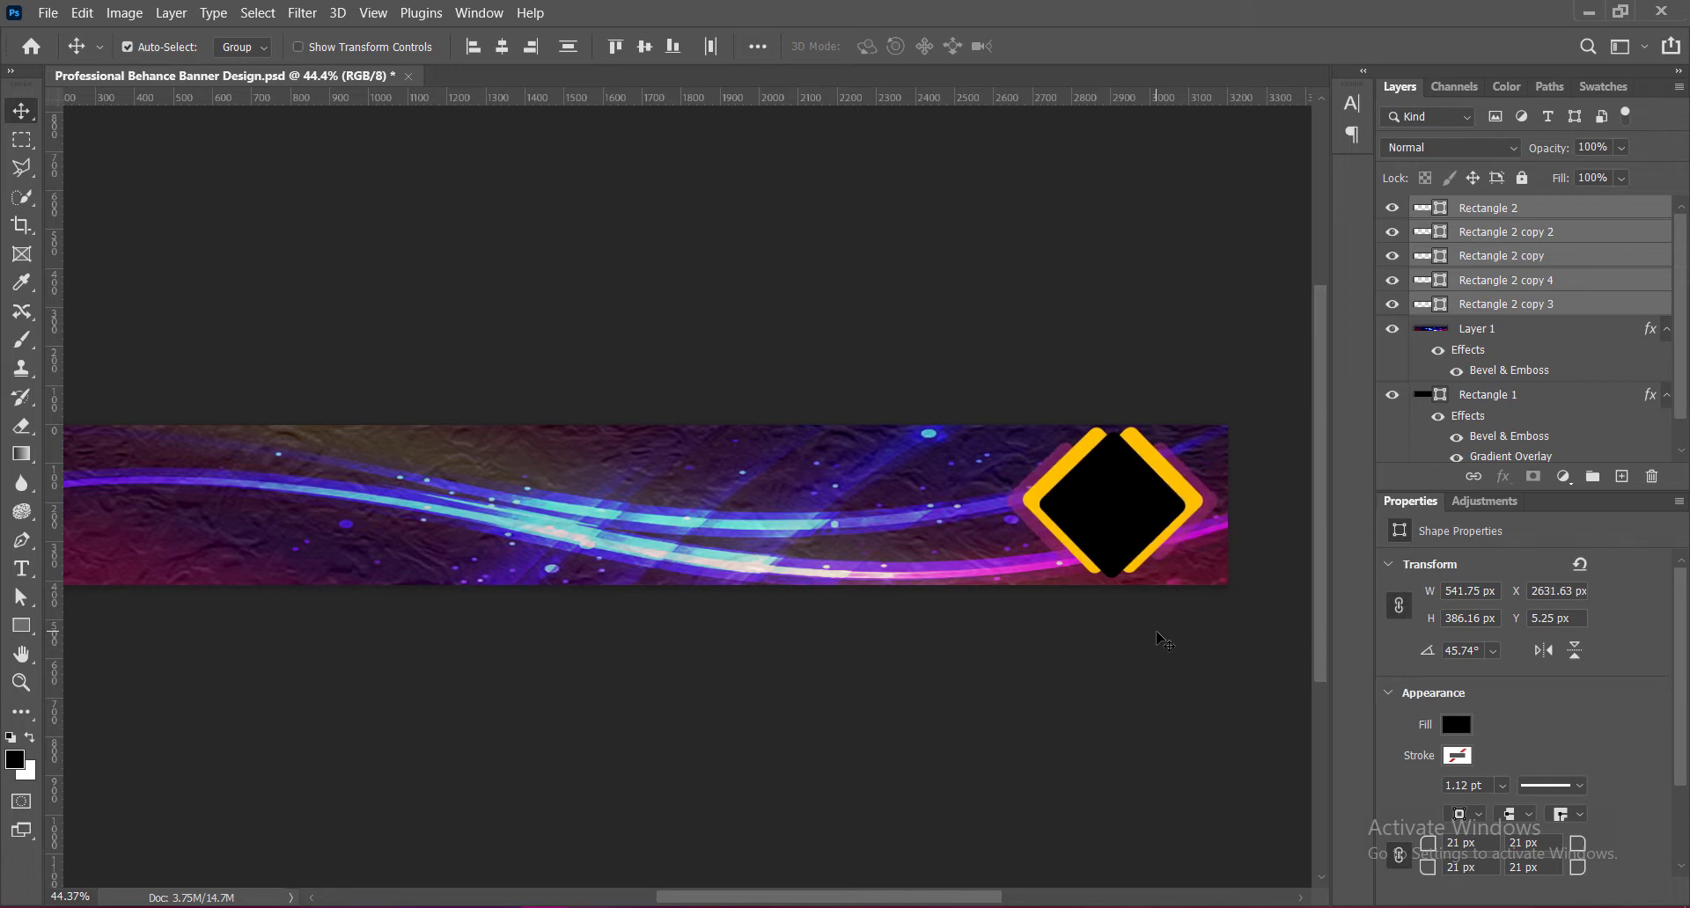
left_click(1164, 640)
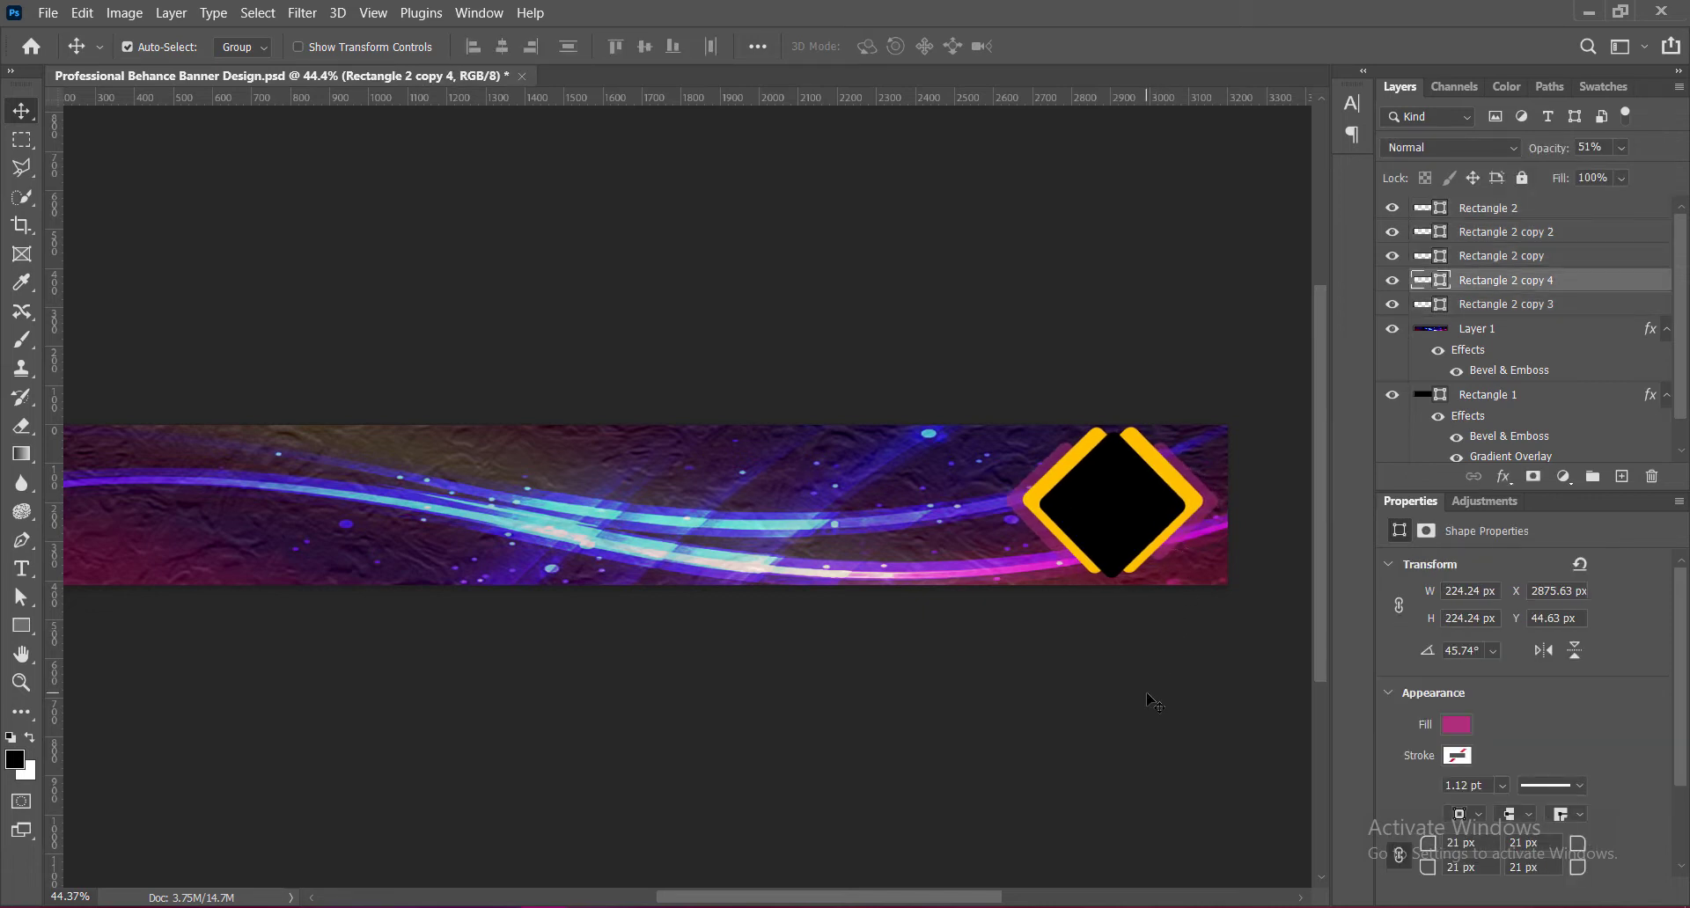
left_click(1498, 304)
left_click(1475, 303)
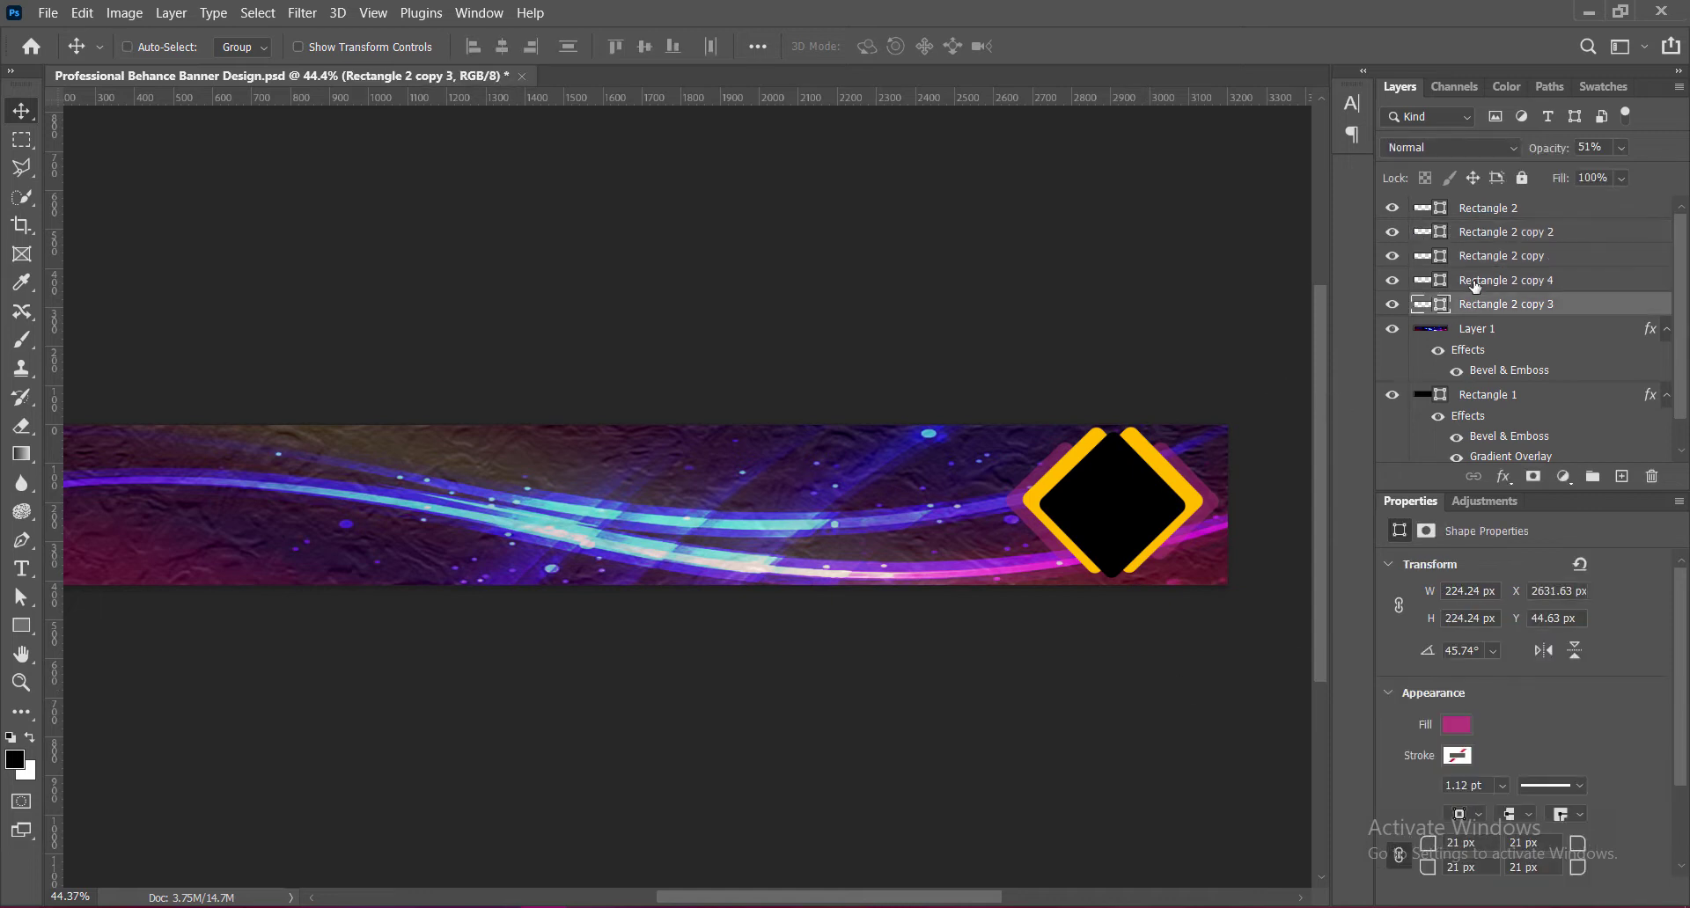
left_click_drag(1170, 404, 1275, 531)
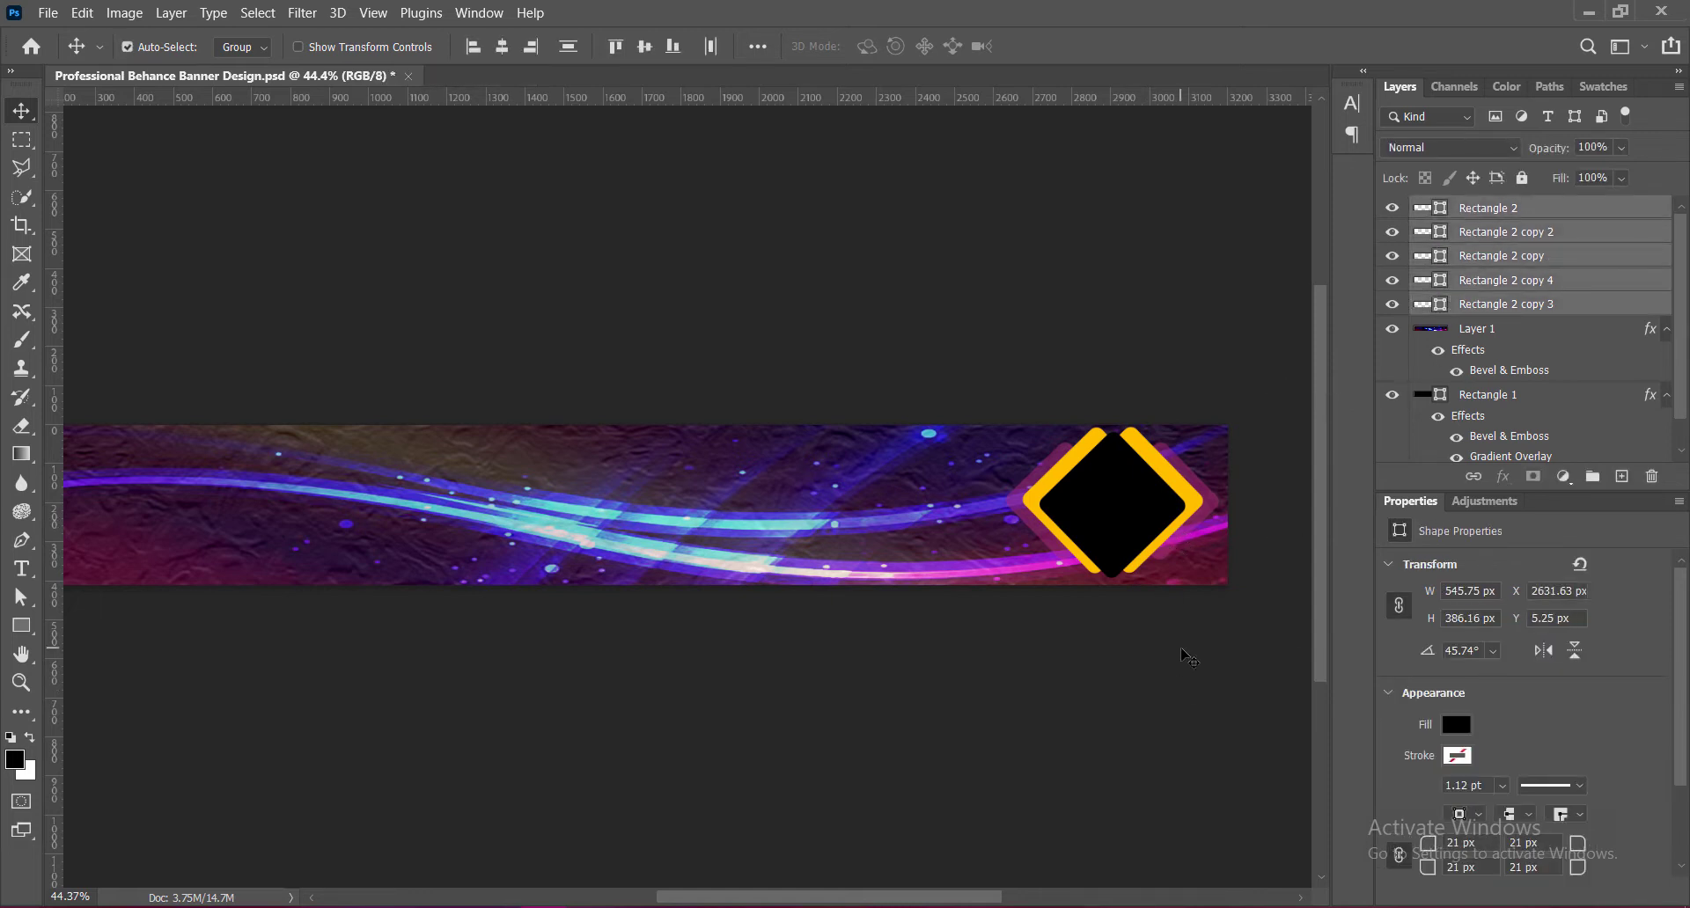
left_click_drag(1116, 500, 1127, 503)
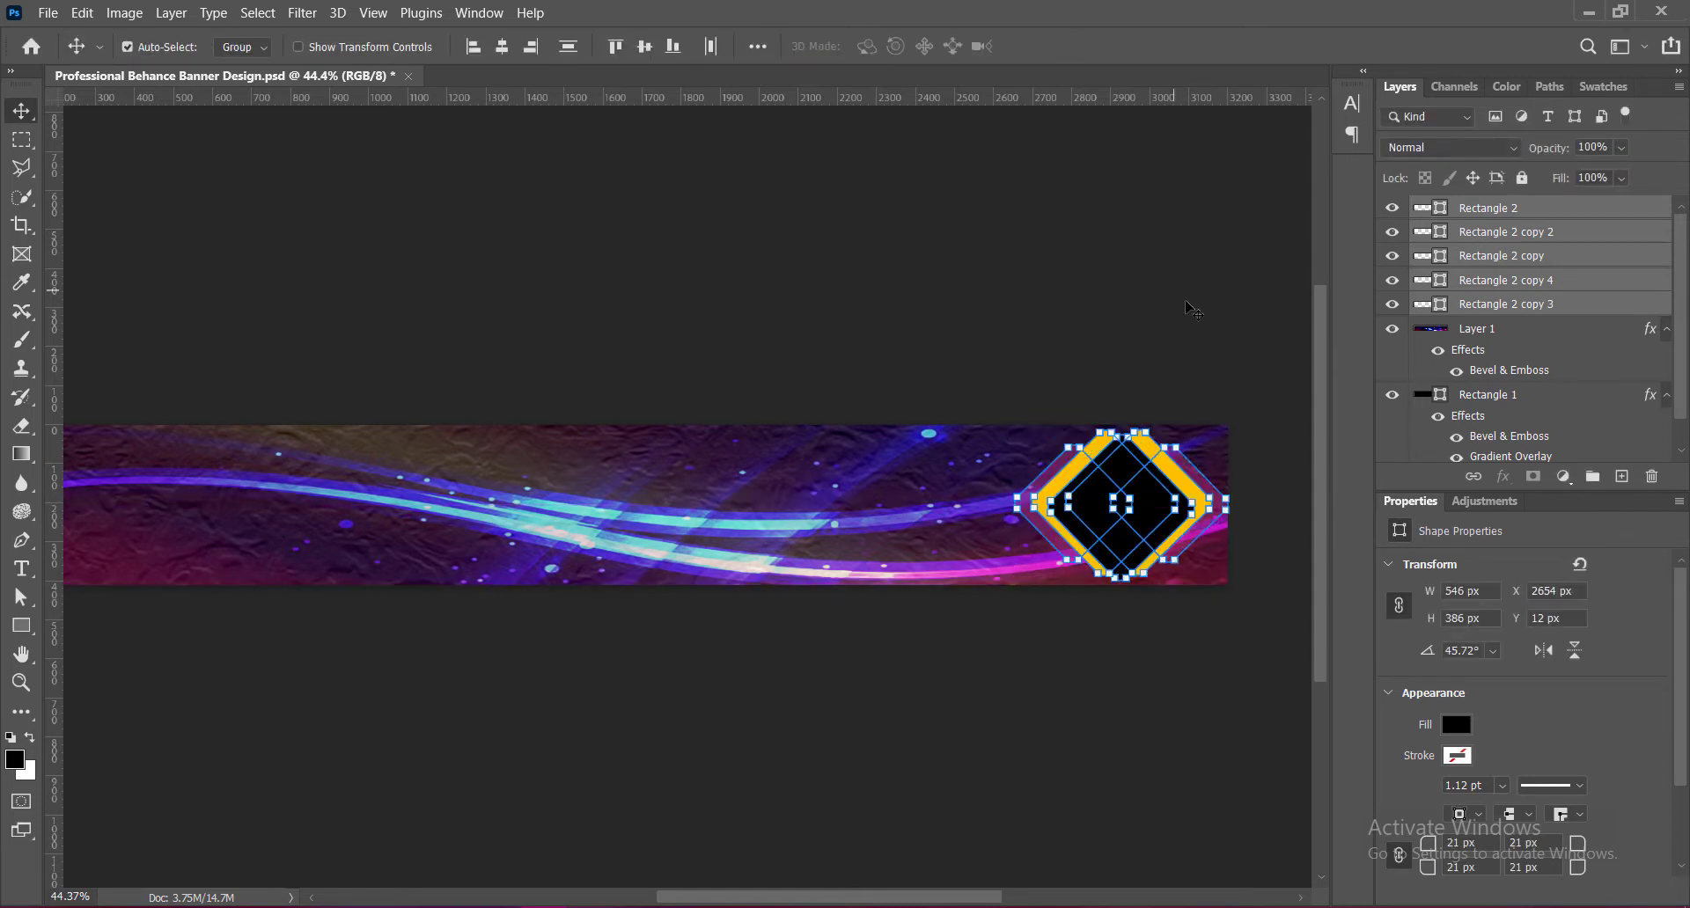
key("shift+Left")
key("shift+Left")
key("Left")
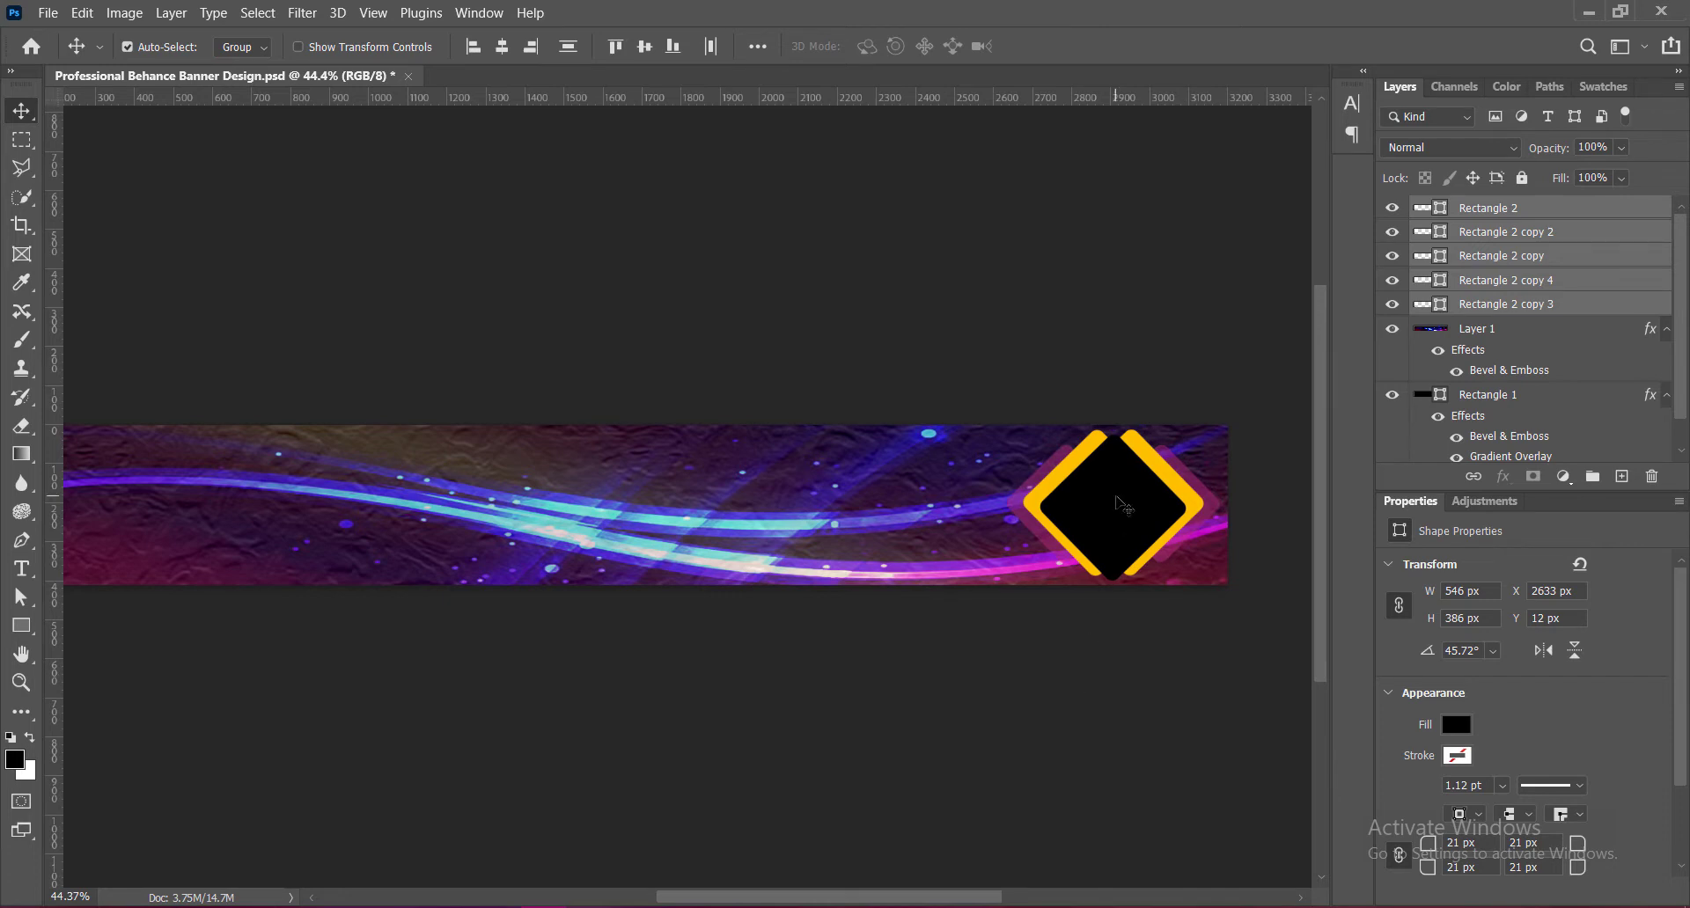
- Duplicate the five-diamond cluster and shift the copy left to X 935 px, Y 13 px
left_click_drag(1124, 506, 702, 505)
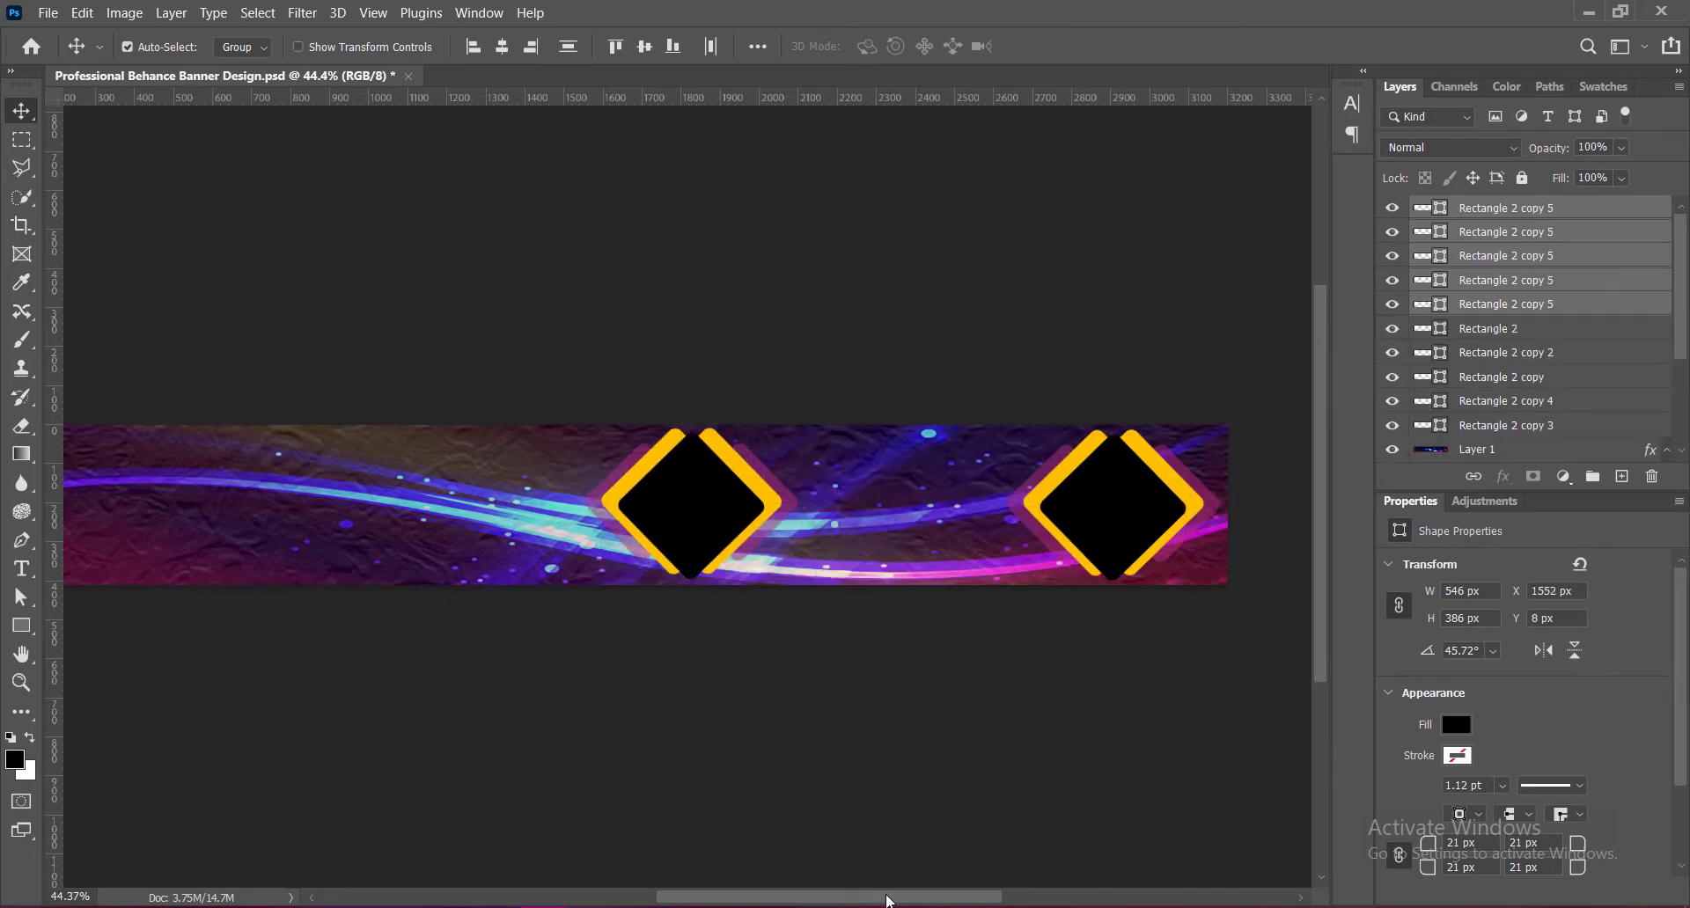
scroll(889, 899, "down", 2)
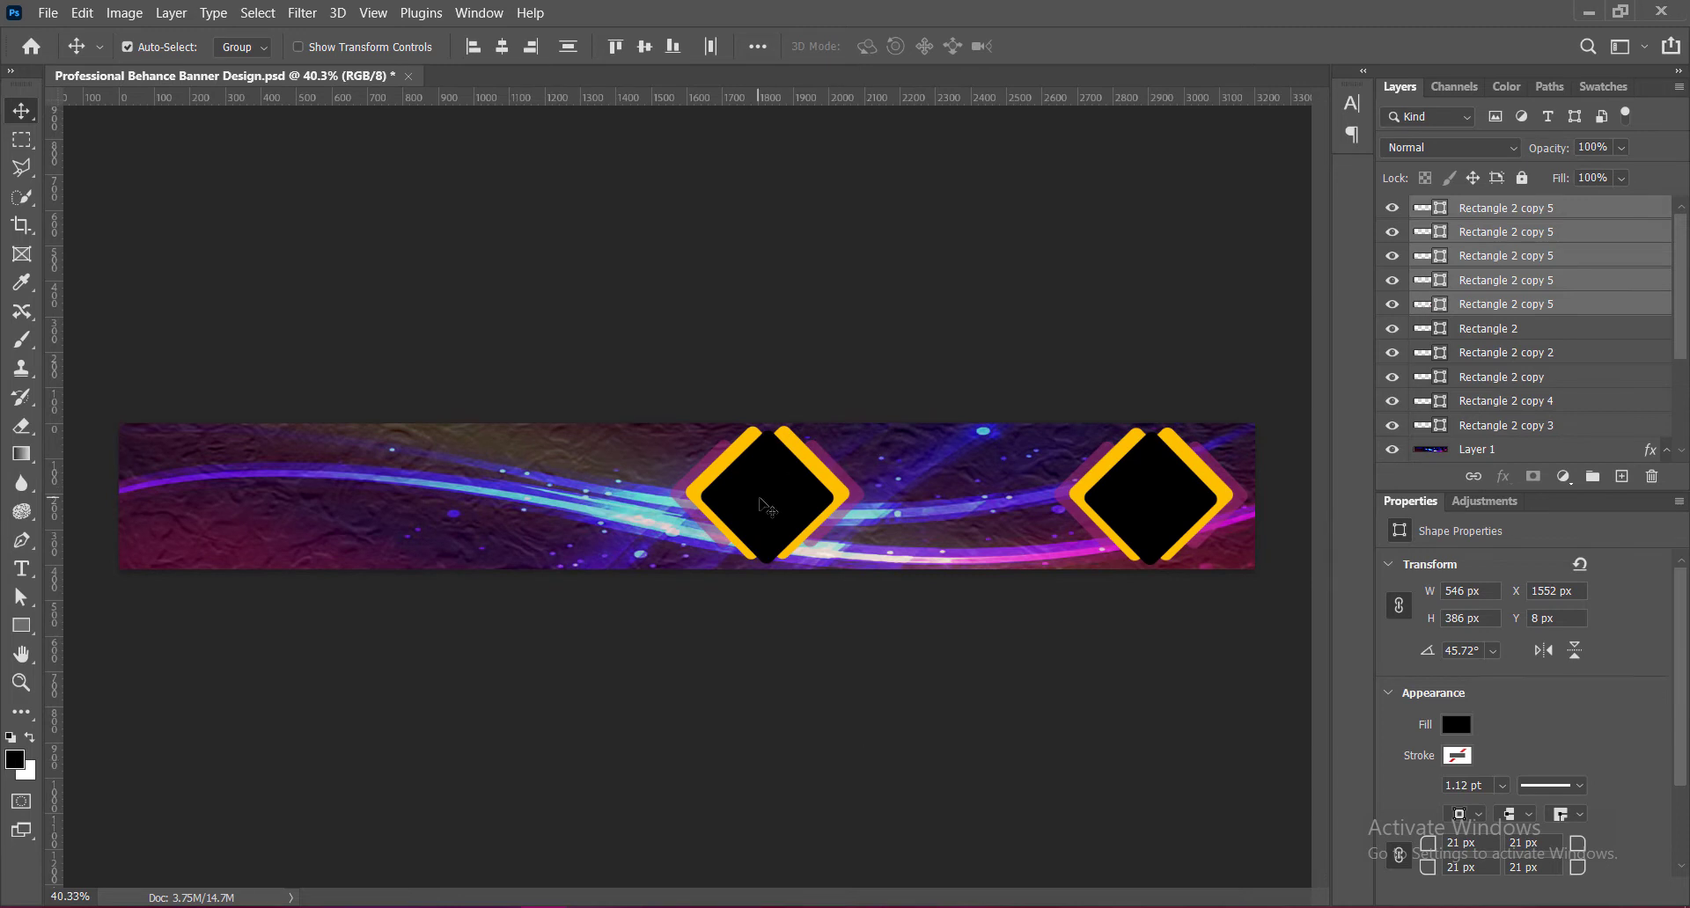
left_click_drag(779, 498, 748, 499)
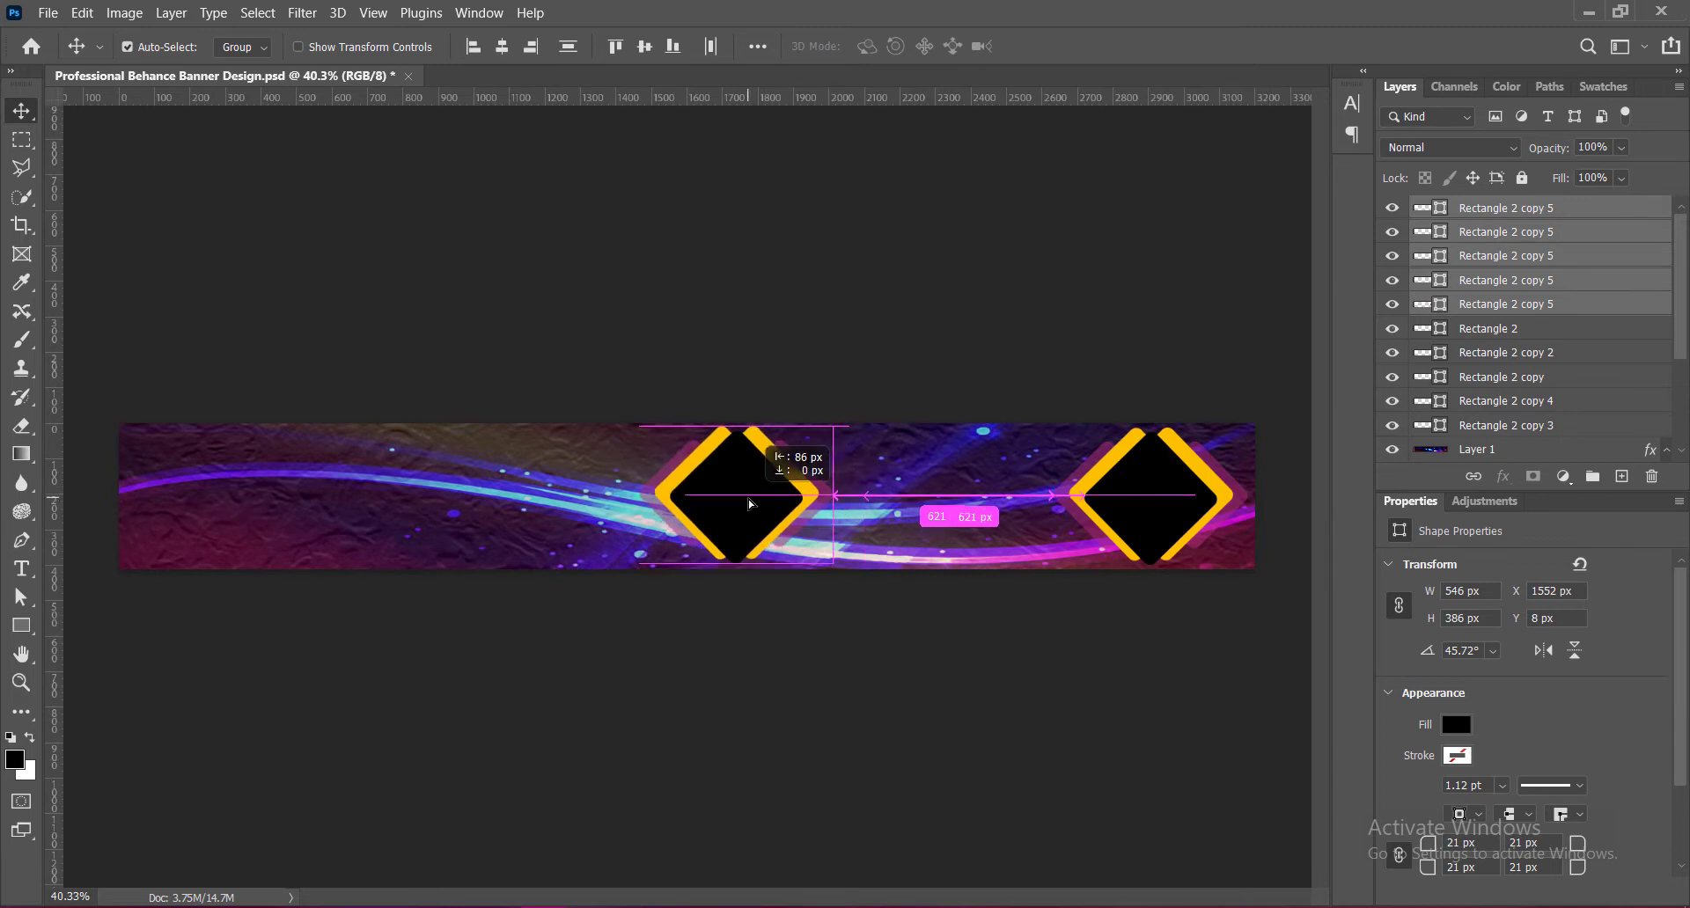
key("shift+Left")
key("shift+Left")
key("shift+Left")
key("shift+Left")
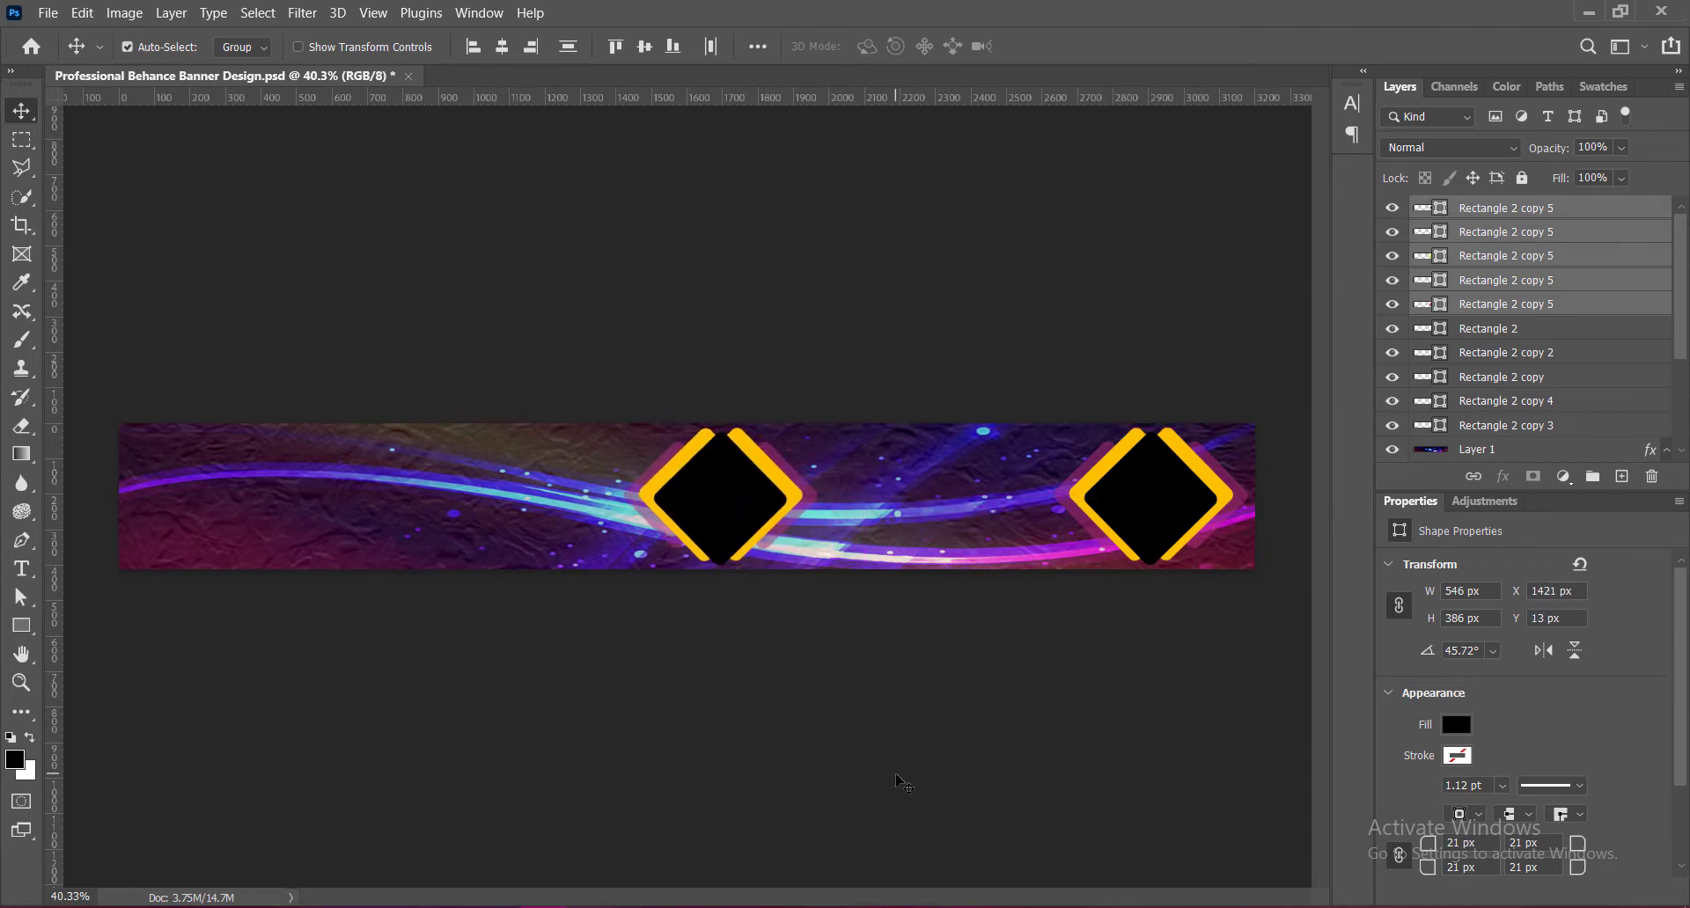
key("shift+Left")
key("shift+Left")
key("shift+Left")
key("shift+Left")
key("shift+Left")
key("shift+Left")
key("shift+Left")
key("shift+Left")
key("shift+Left")
key("shift+Left")
key("shift+Left")
key("shift+Left")
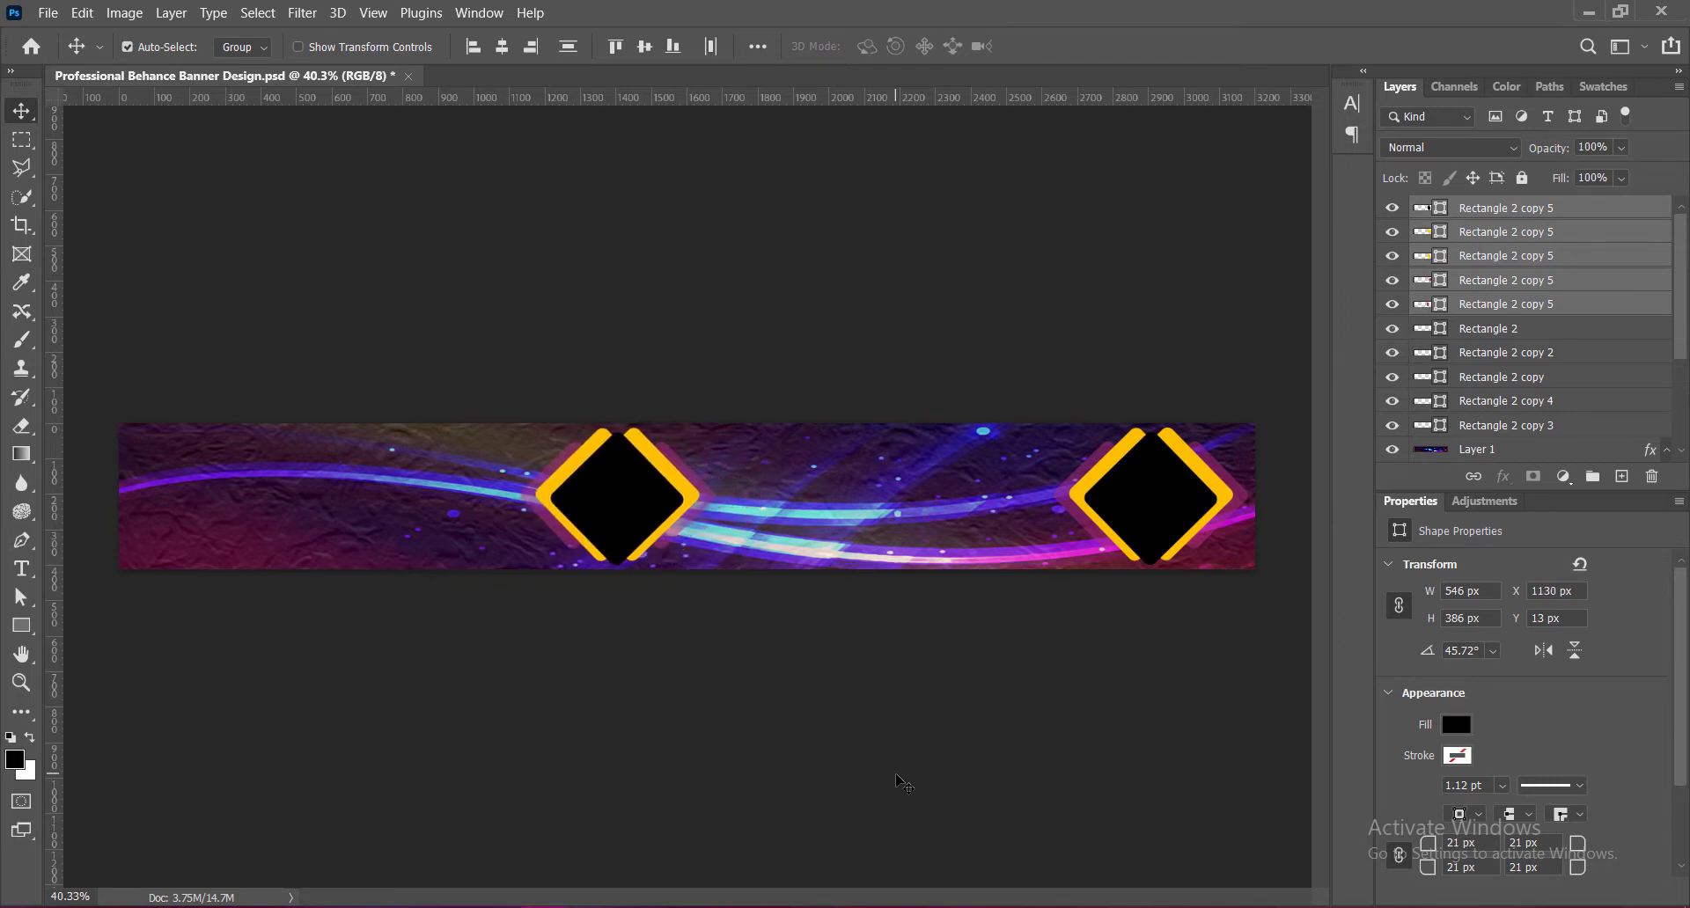
key("shift+Left")
key("shift+Left")
key("shift+Left")
key("shift+Left")
key("shift+Left")
key("shift+Left")
key("shift+Left")
key("shift+Left")
key("shift+Left")
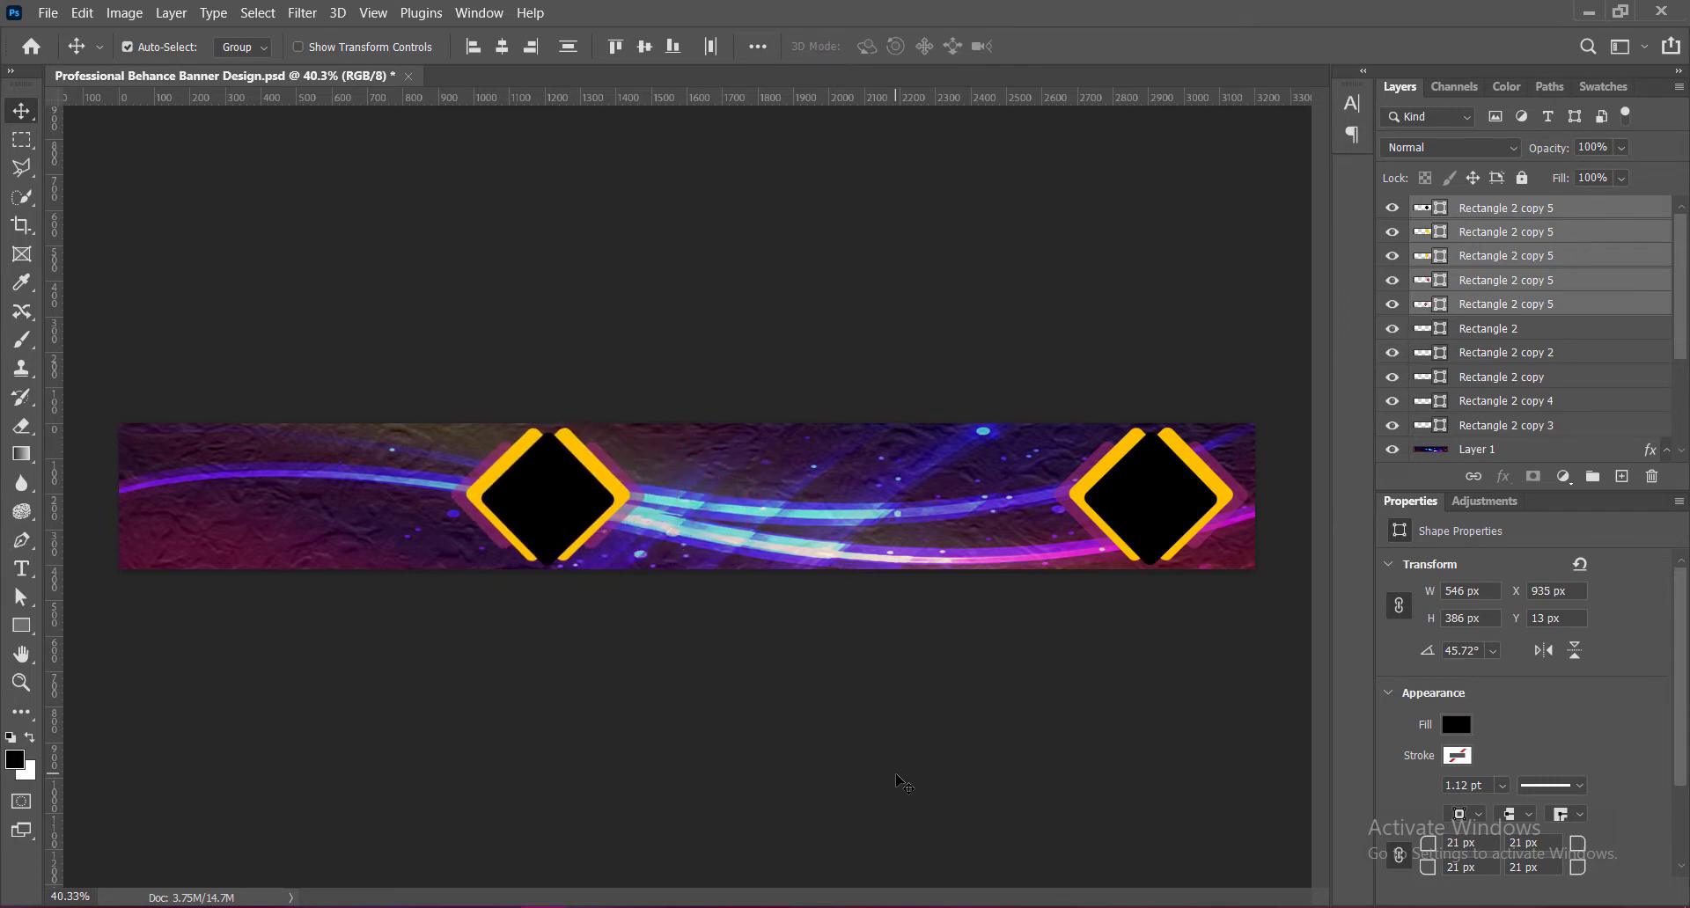
- Add a horizontal guide across the banner, deselect layers, and save
mouse_move(669, 97)
left_mouse_down()
mouse_move(682, 569)
mouse_move(718, 88)
left_mouse_up()
left_click(832, 742)
key("ctrl+s")
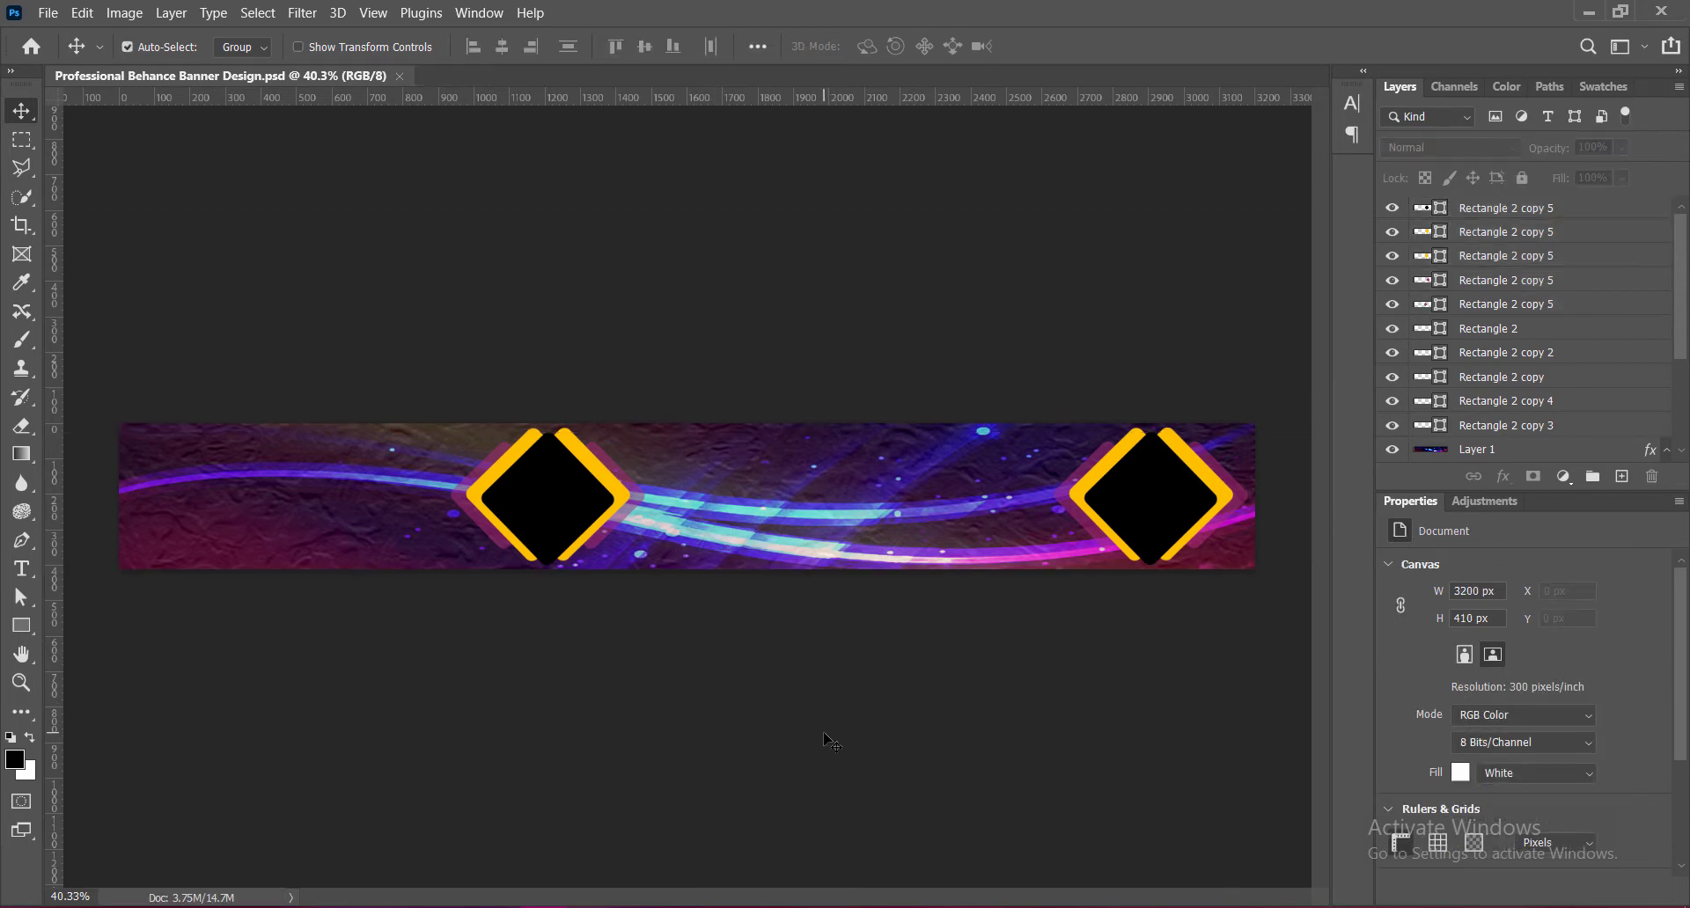
- Copy the logo into the banner and shrink it onto the left gold diamond
left_click_drag(860, 516, 748, 516)
key("ctrl+t")
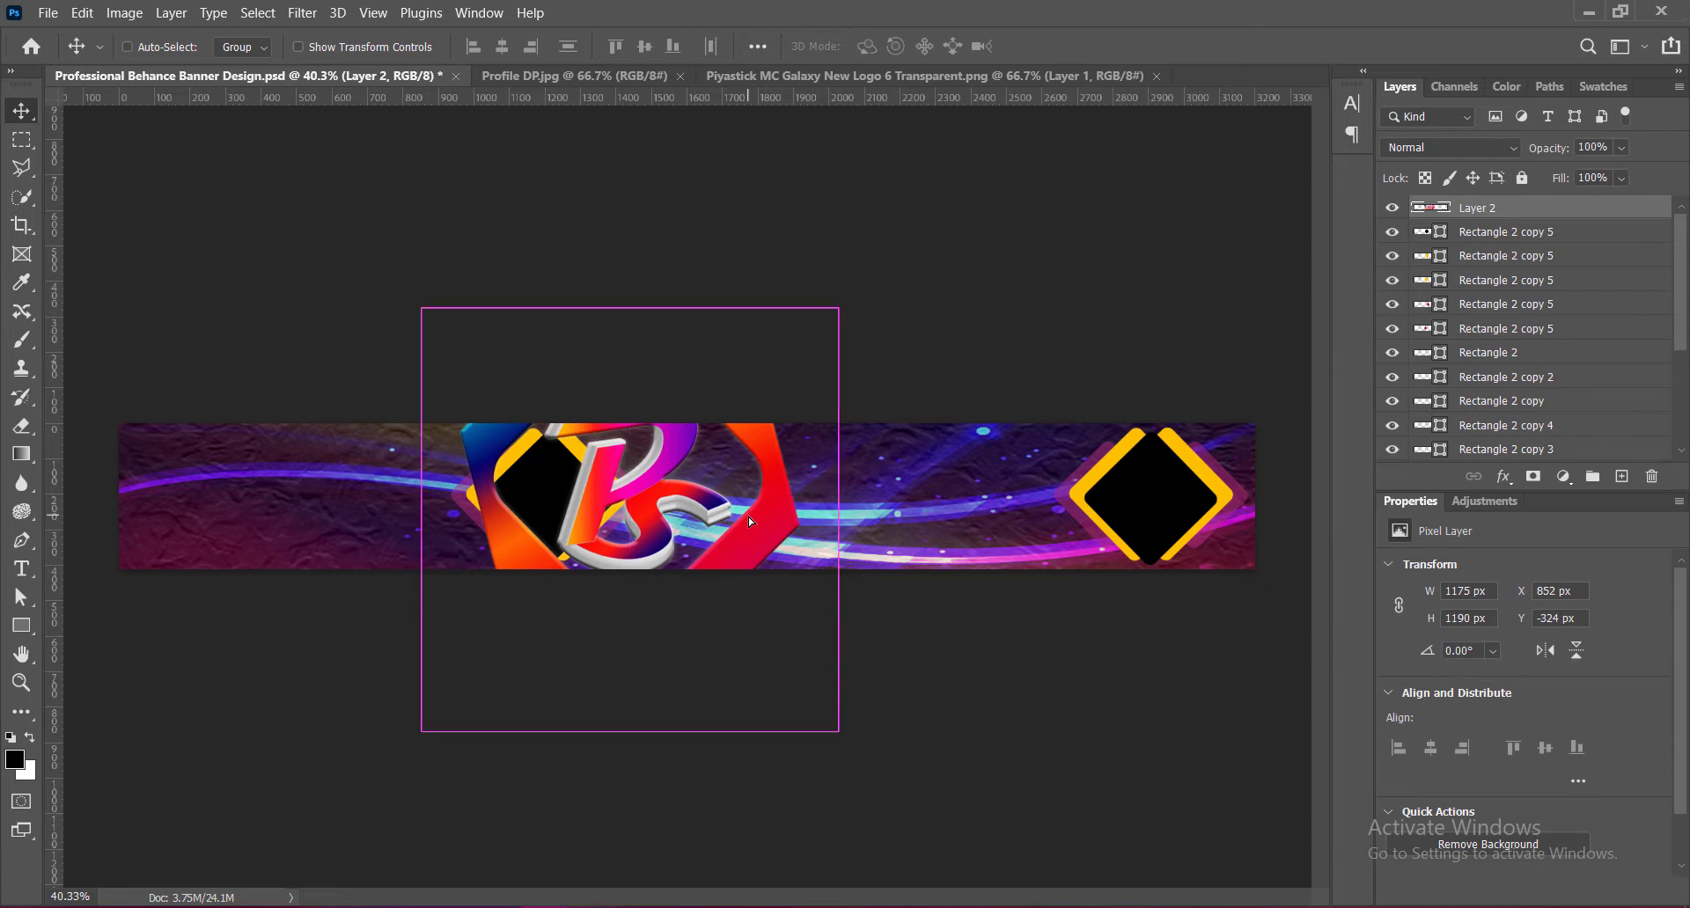
mouse_move(628, 730)
left_mouse_down()
mouse_move(632, 396)
mouse_move(563, 493)
left_mouse_up()
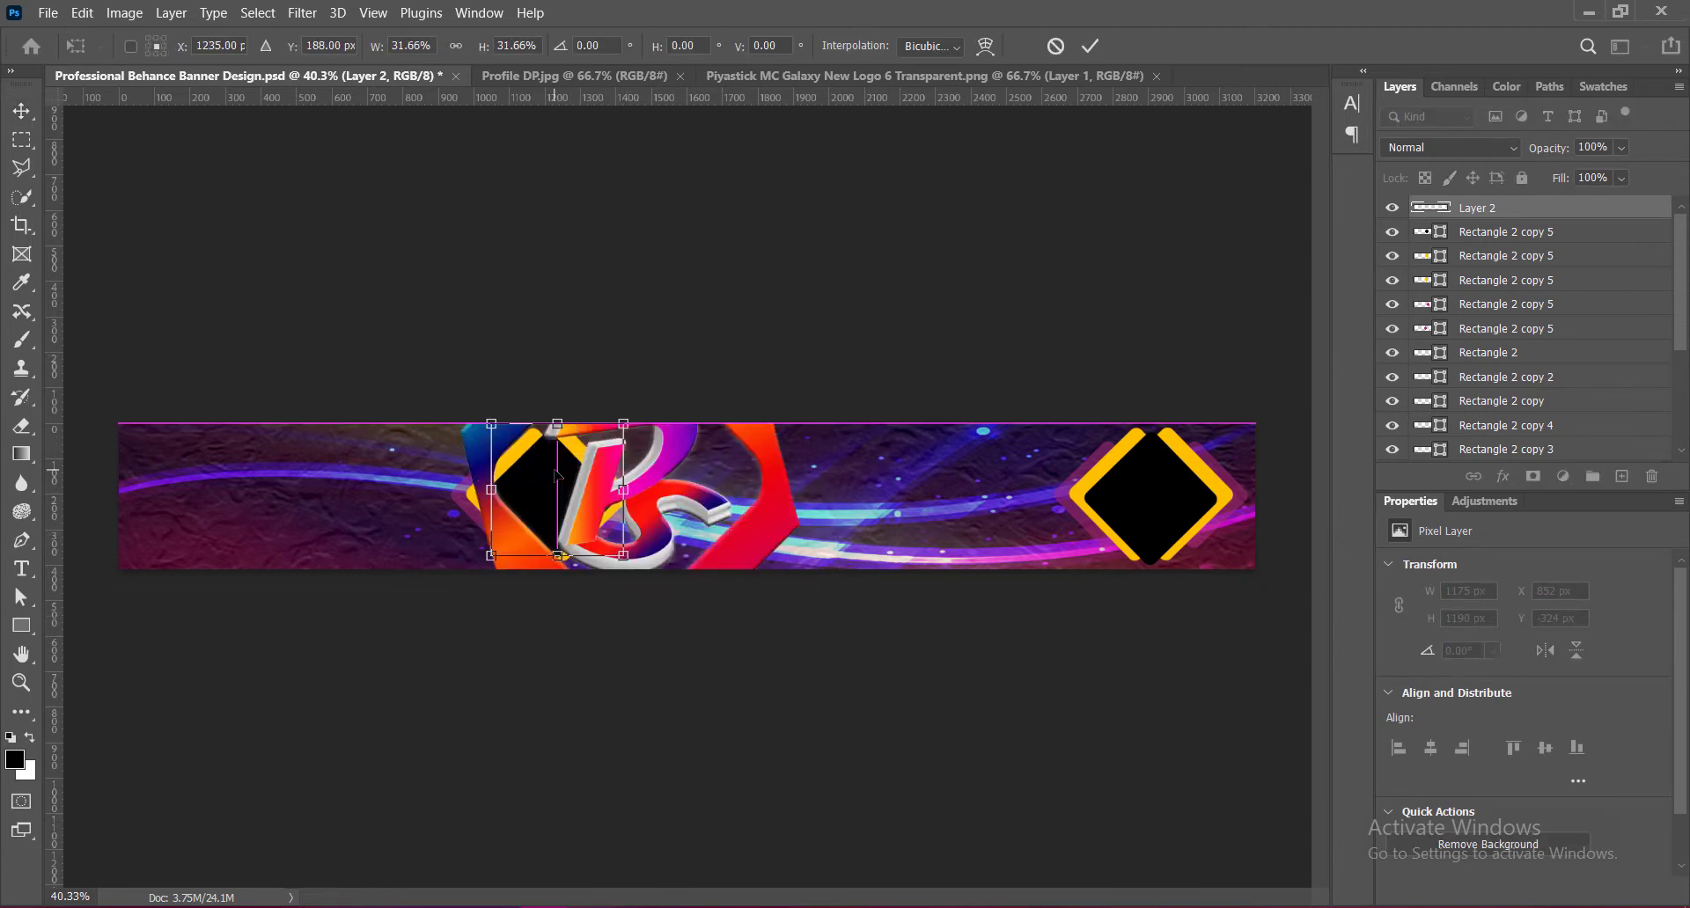
left_click_drag(557, 414, 571, 481)
key("Return")
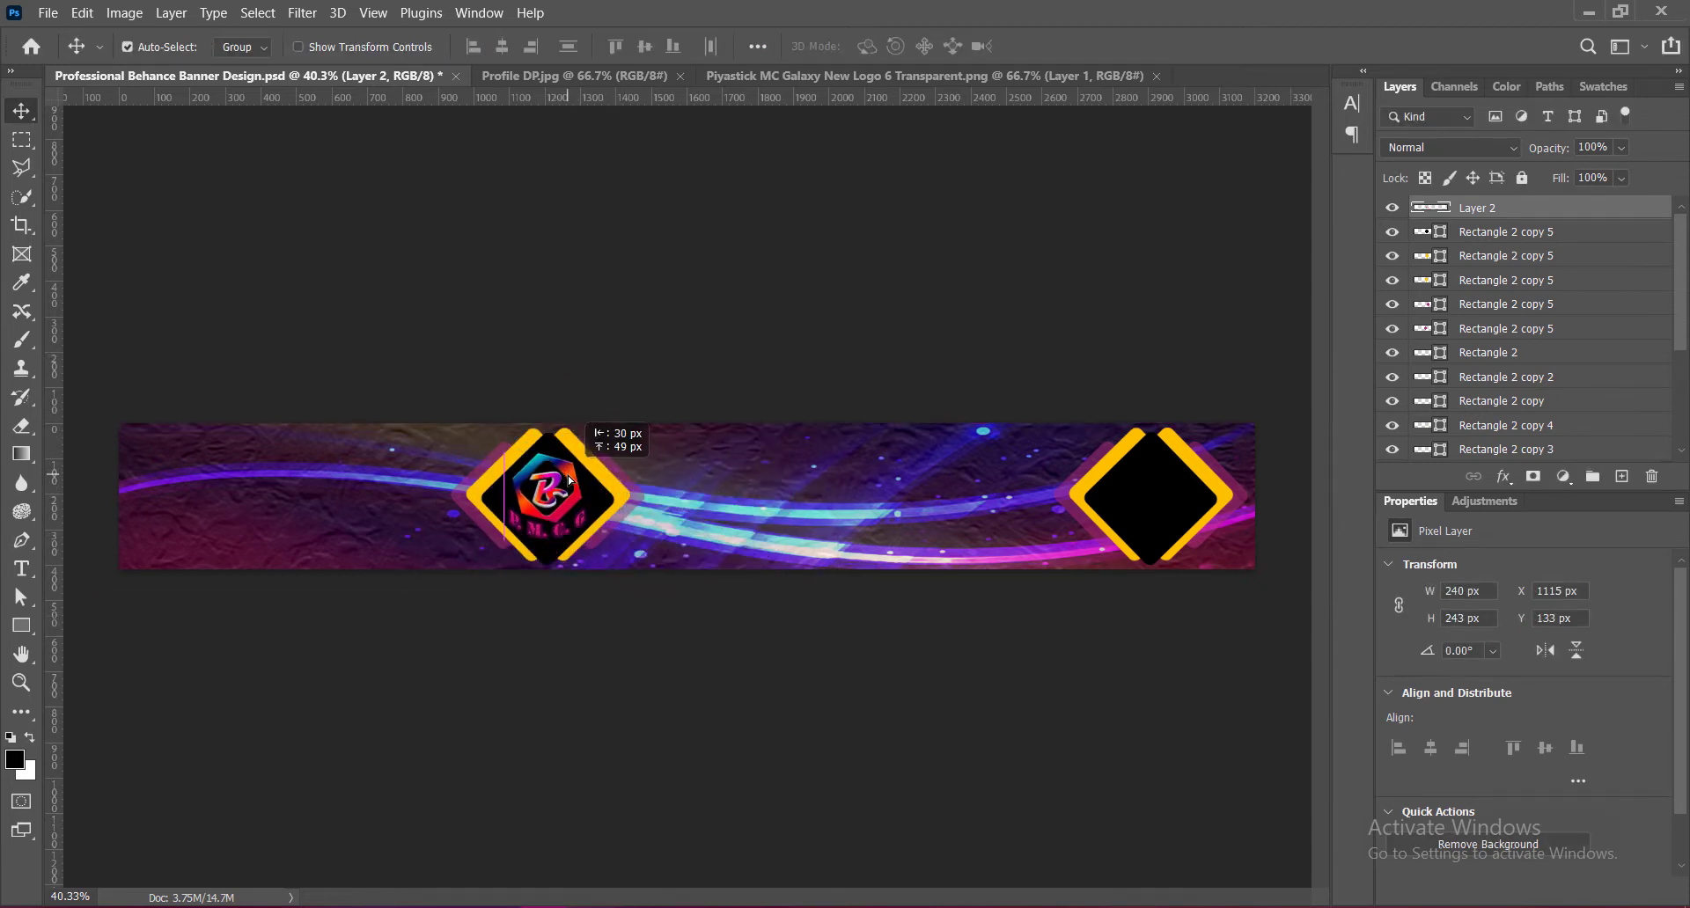
scroll(570, 480, "up", 1)
scroll(638, 515, "up", 1)
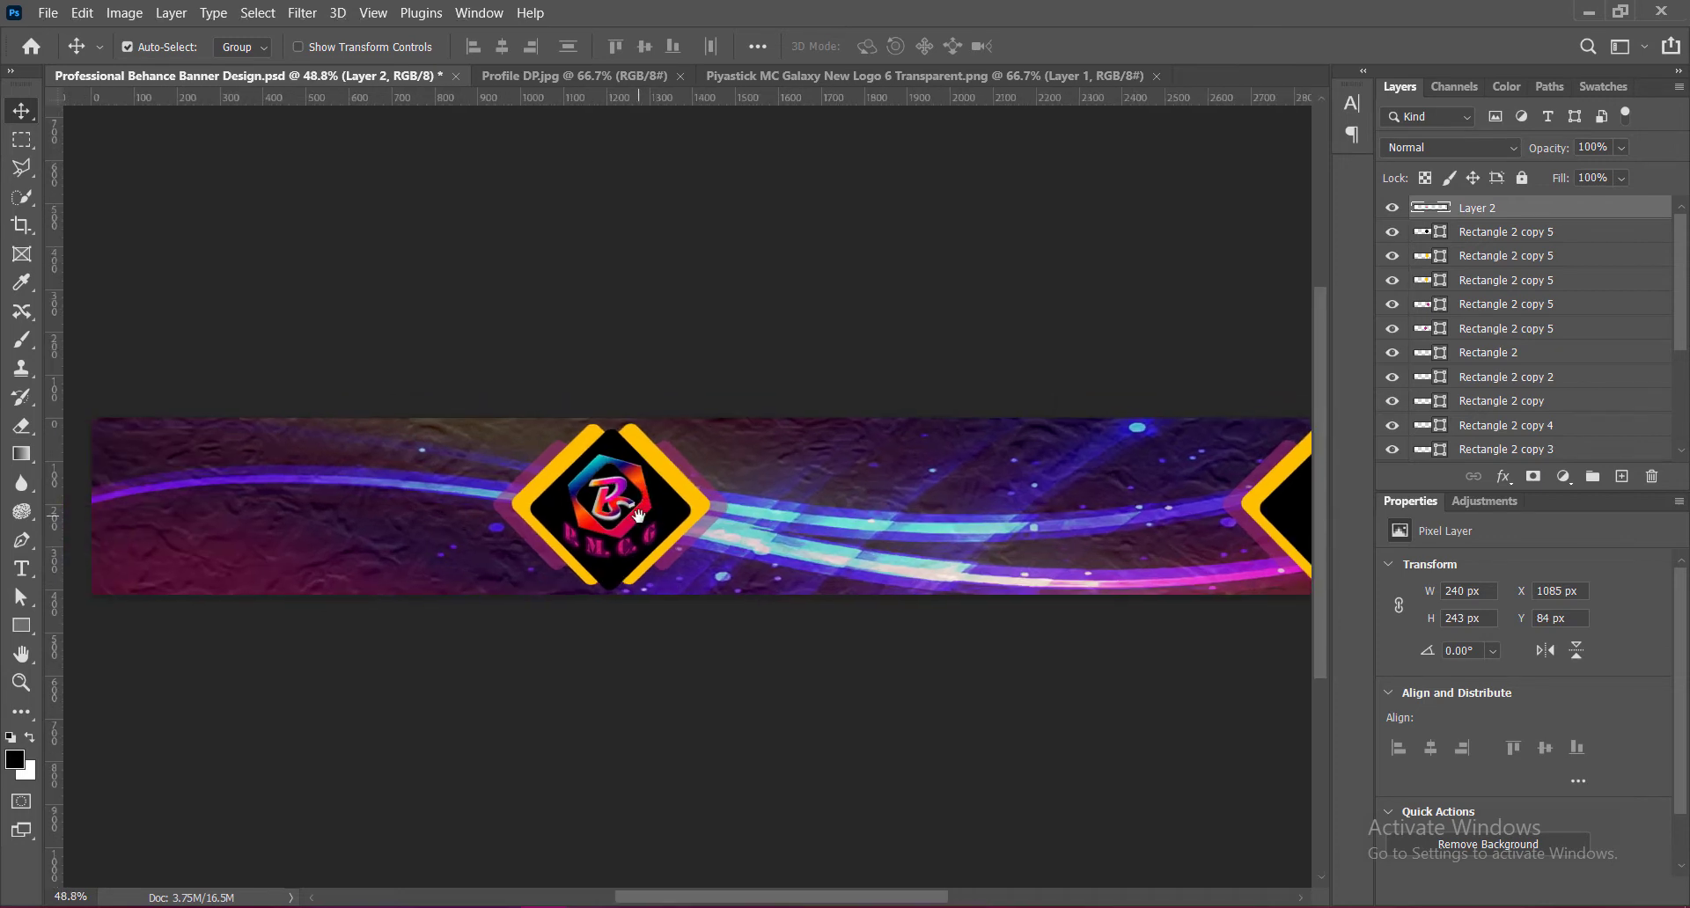
- Resize the logo to 264 × 267 px, nudge it into place, and save
key("ctrl+t")
left_click_drag(608, 558, 608, 565)
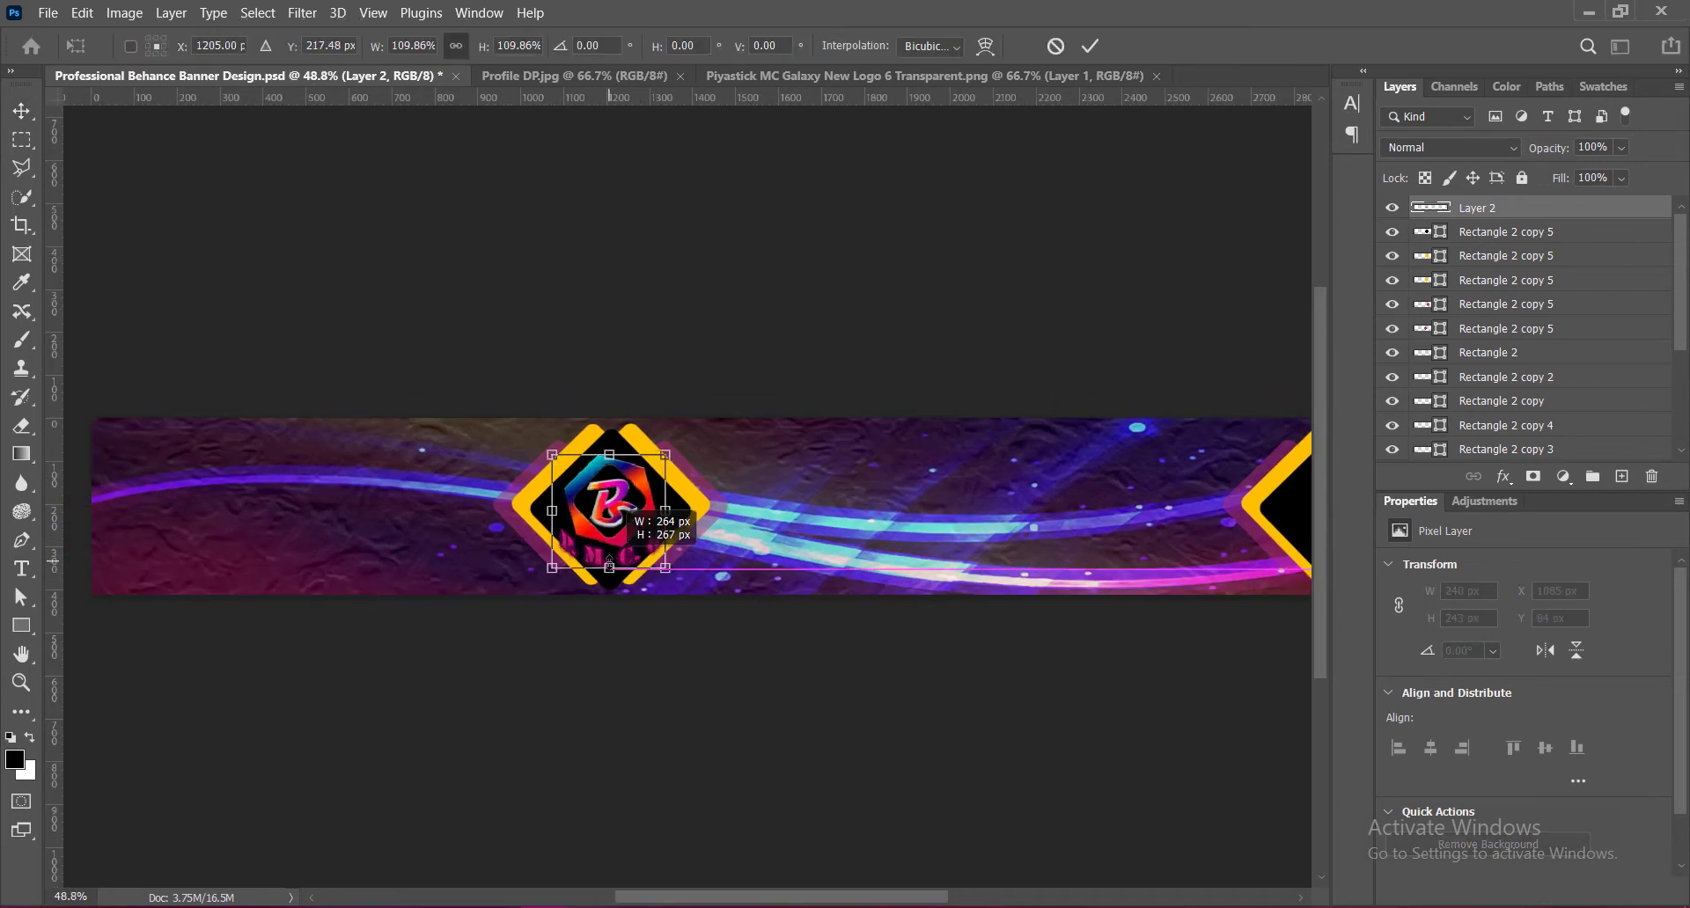
key("Return")
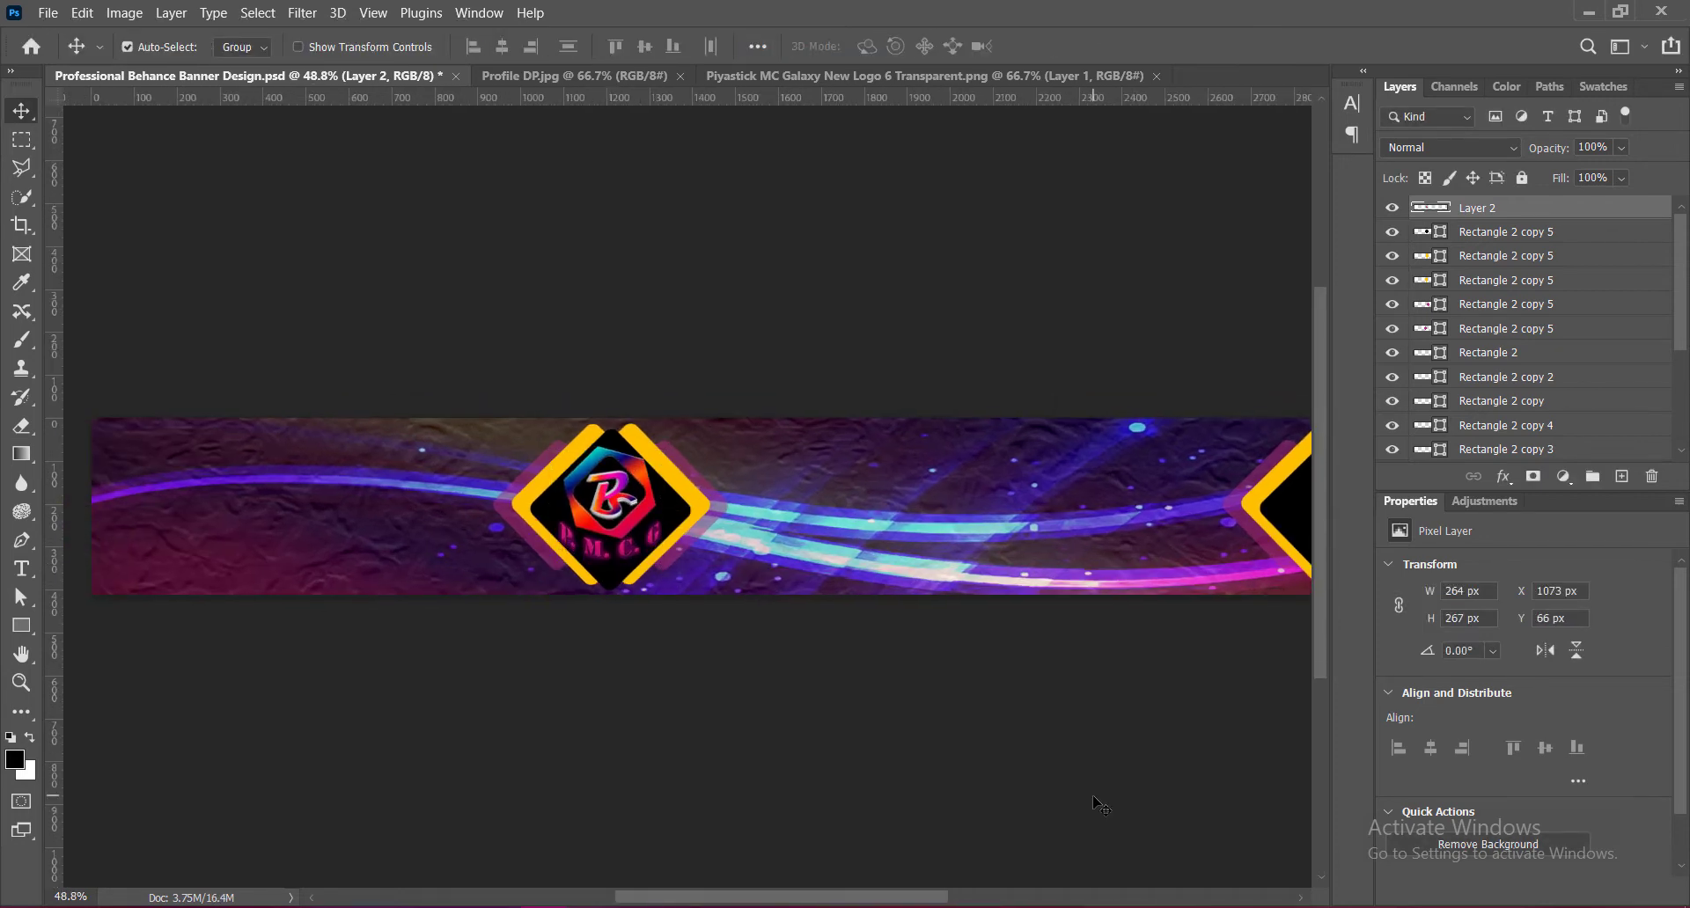
key("Left")
key("Left")
key("Left")
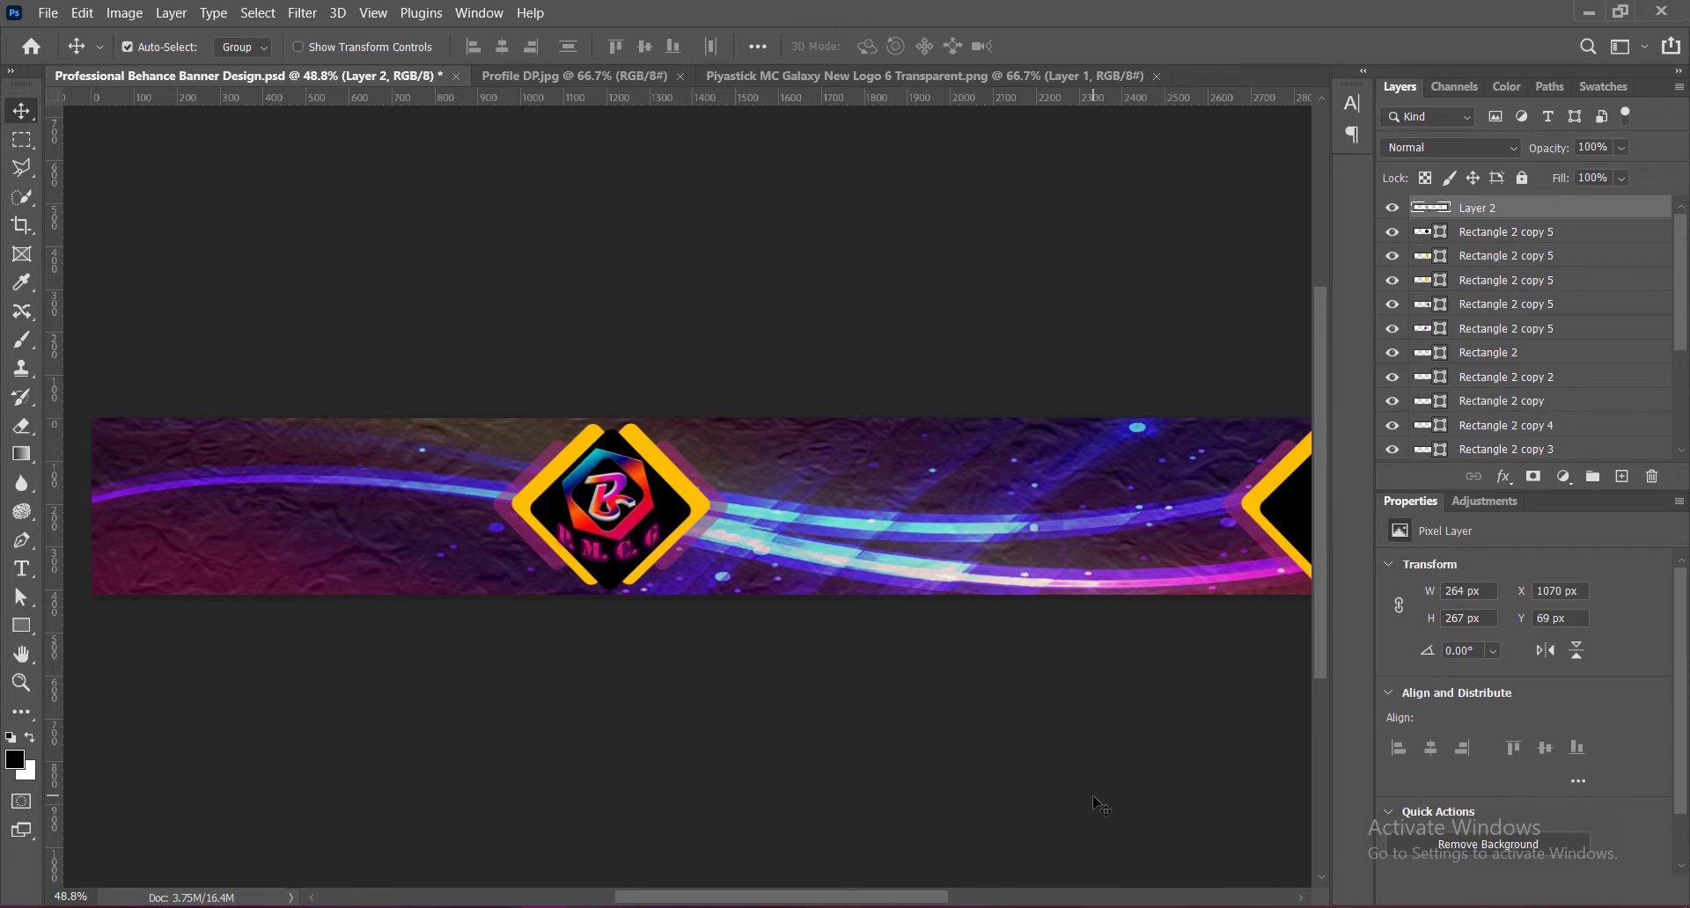
key("Up")
key("Down")
key("Down")
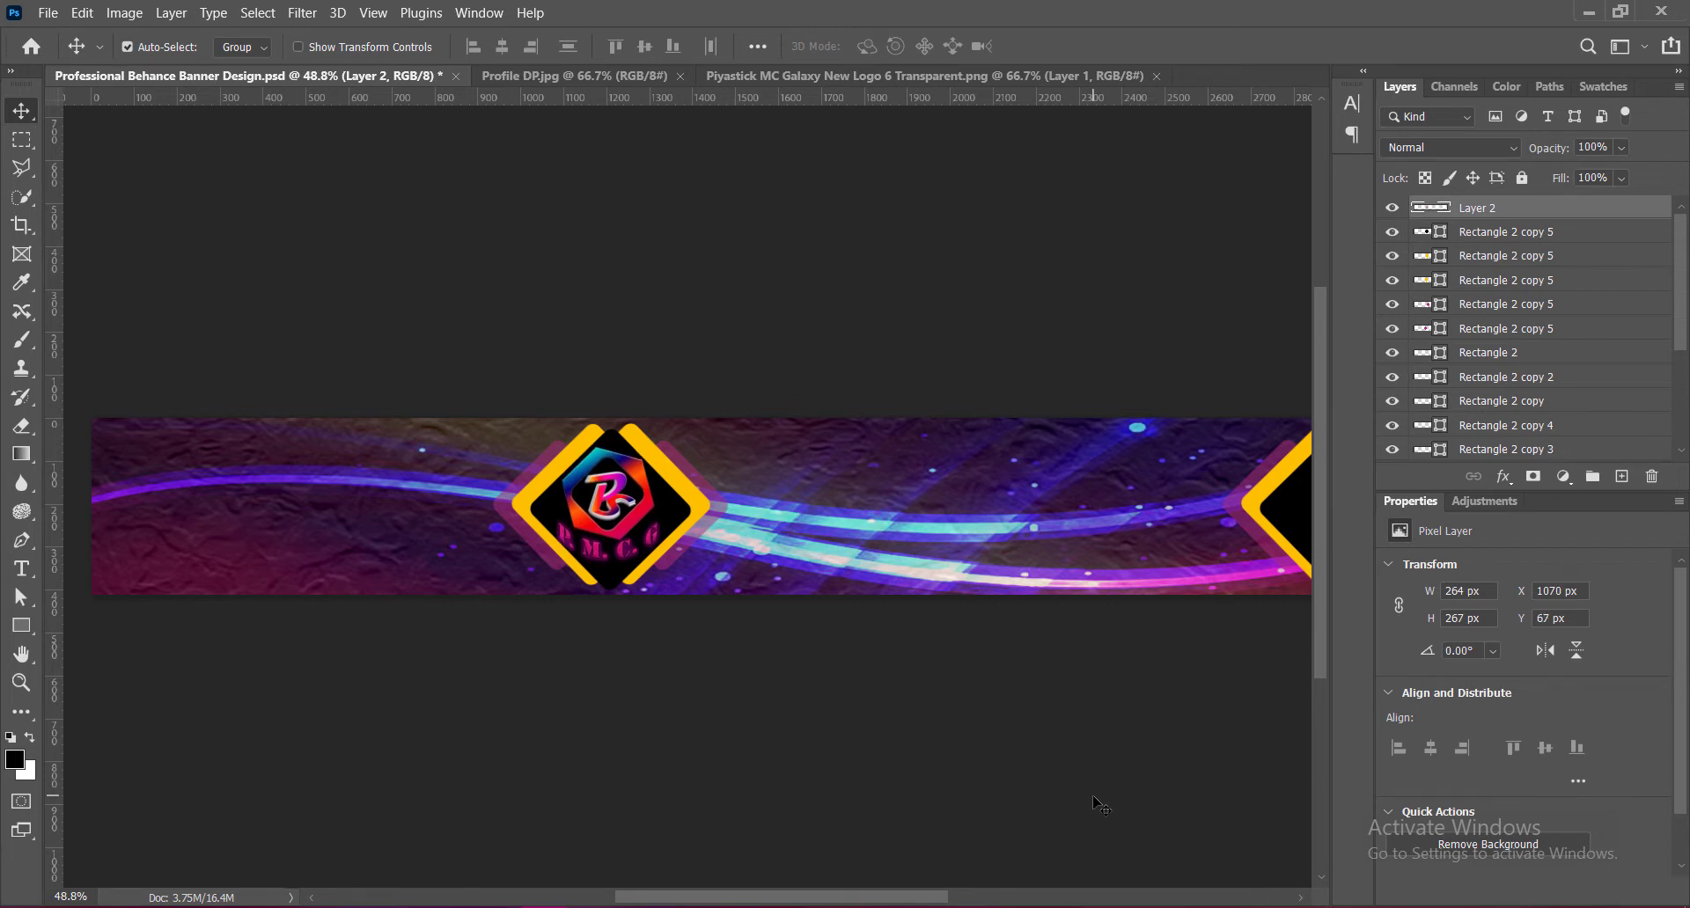
key("ctrl+s")
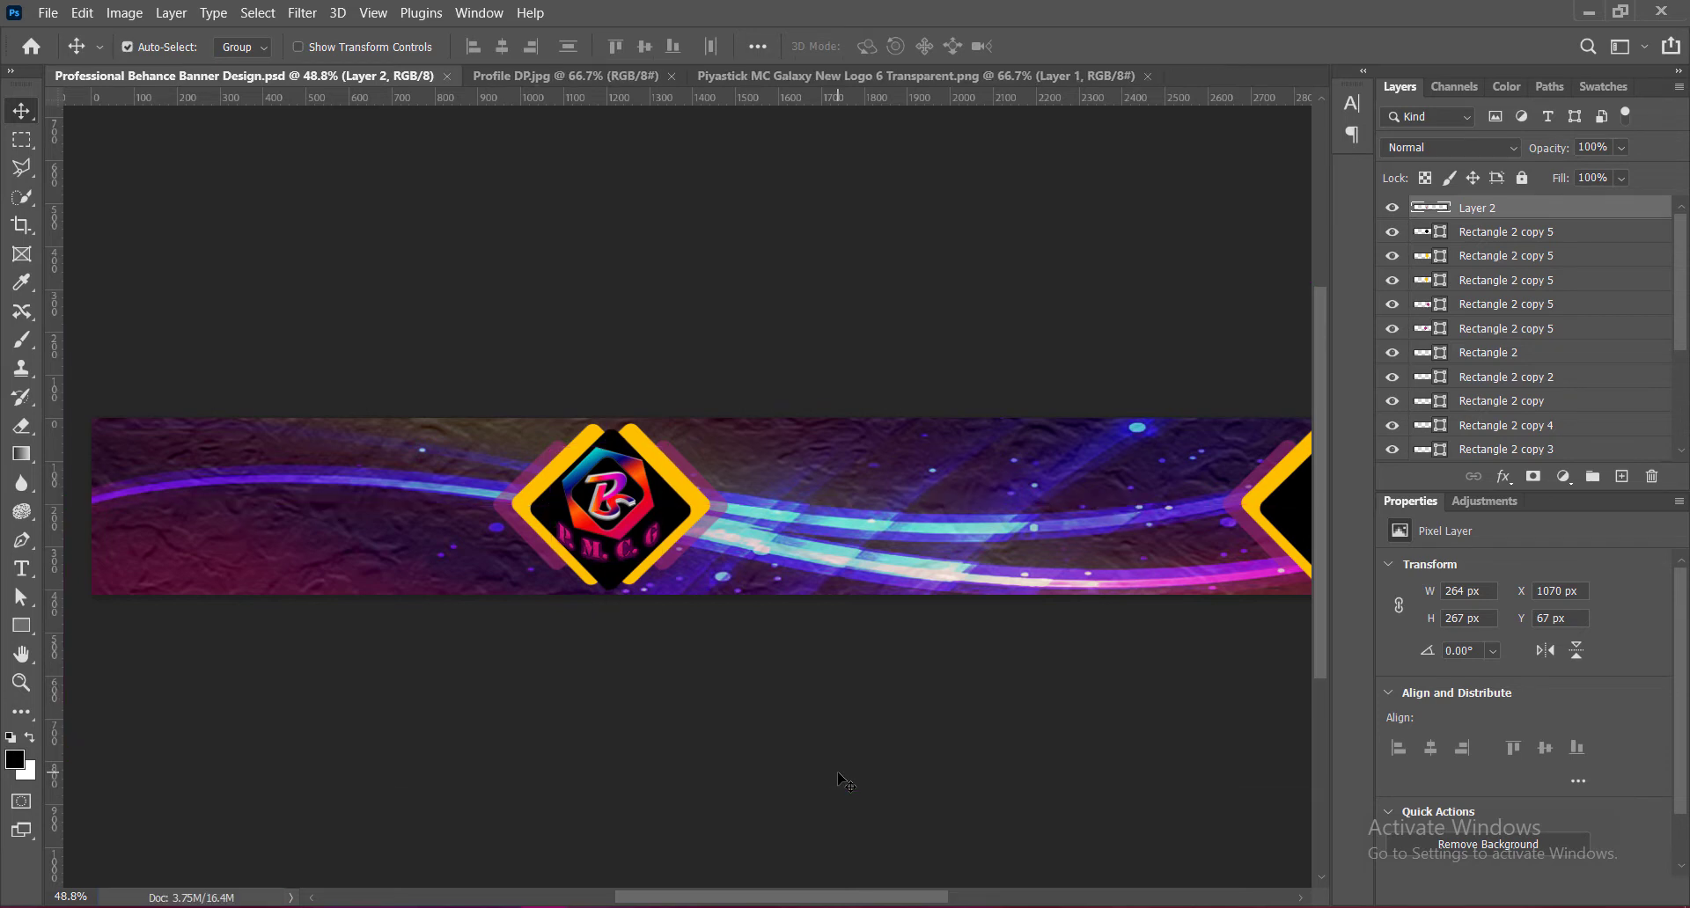
- Place Profile DP.jpg, stack it above Rectangle 2, and move it over the right diamond
left_click_drag(713, 721, 861, 635)
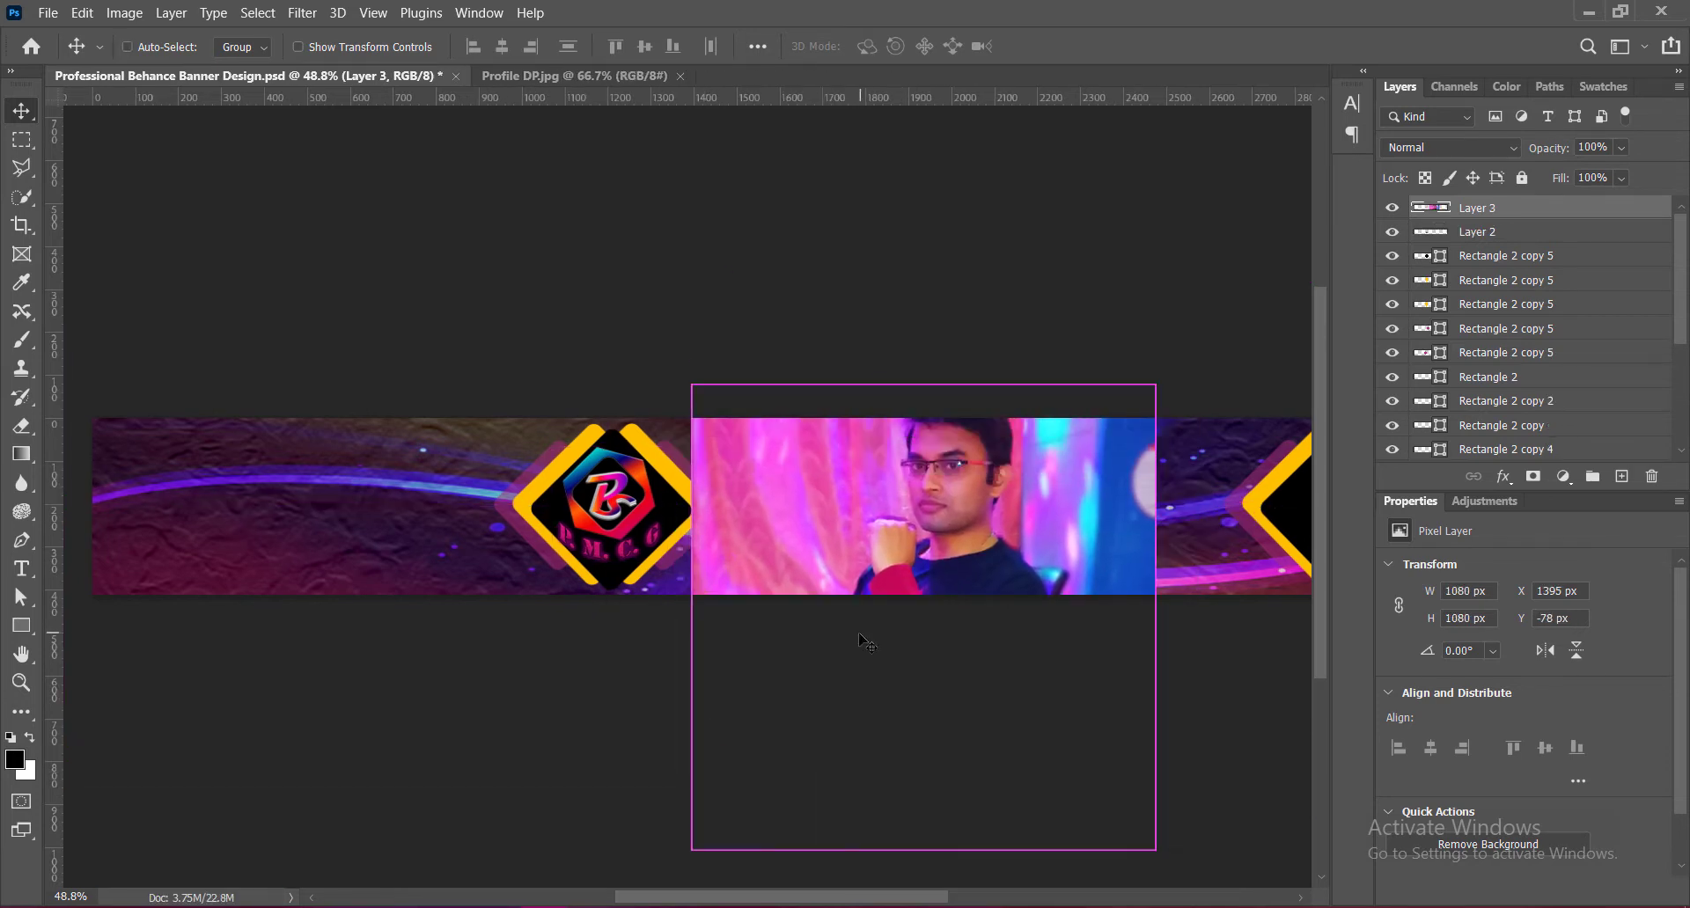
left_click_drag(923, 850, 922, 585)
key("Return")
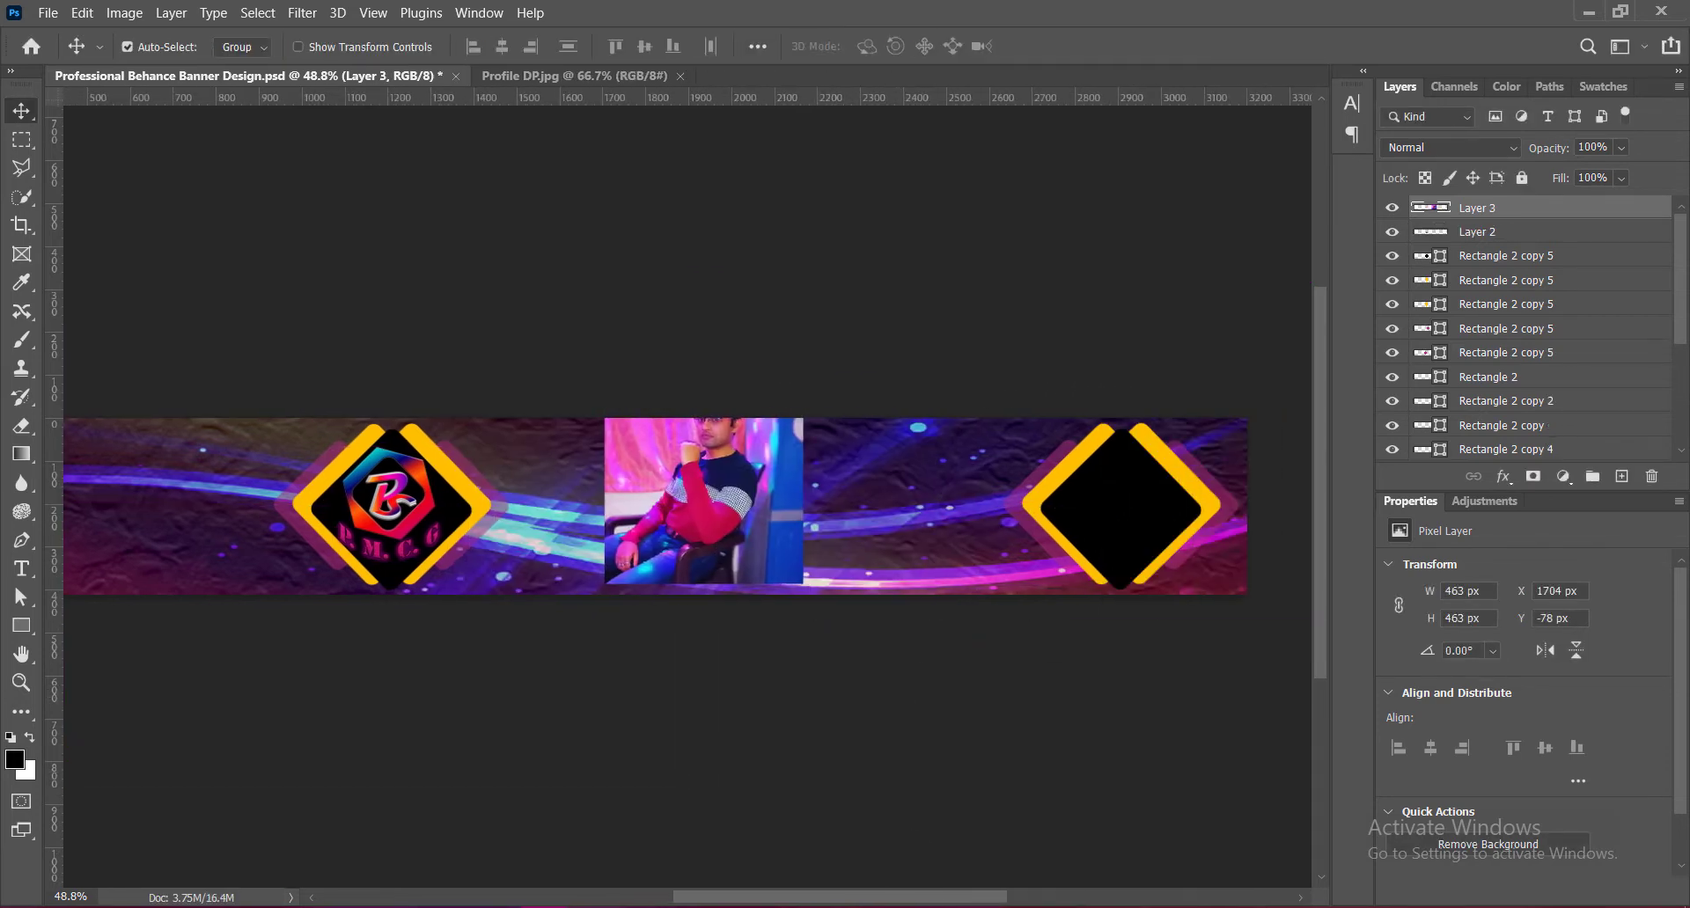
left_click_drag(720, 528, 1049, 526)
left_click(1149, 515)
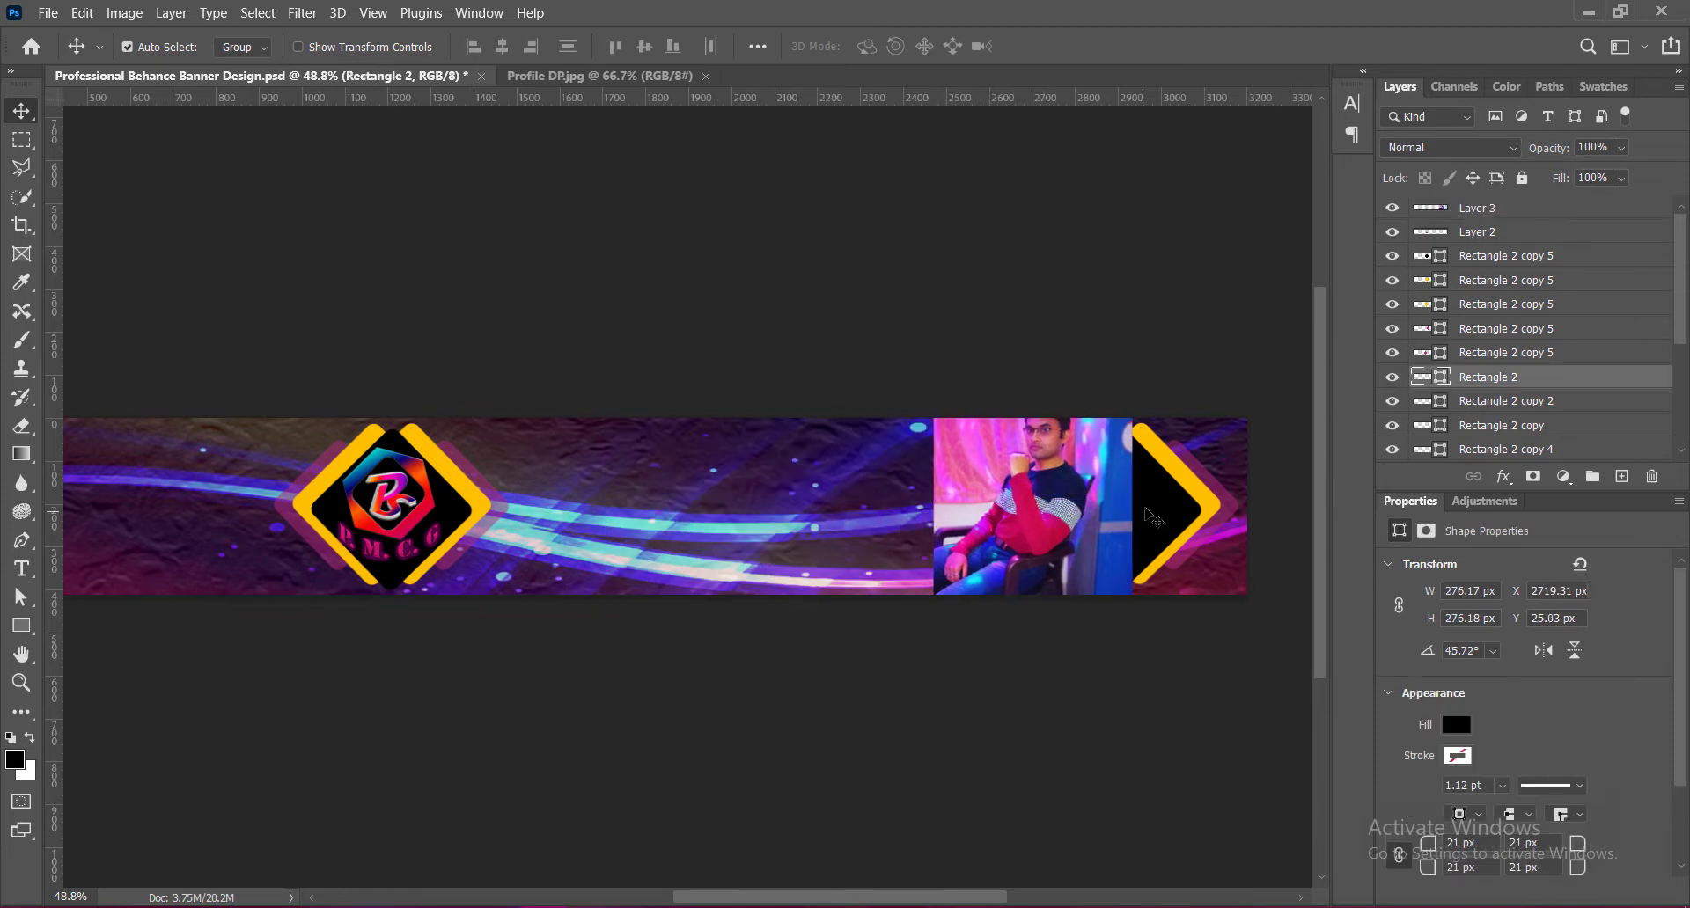
left_click_drag(1475, 211, 1484, 357)
left_click_drag(1070, 525, 1138, 525)
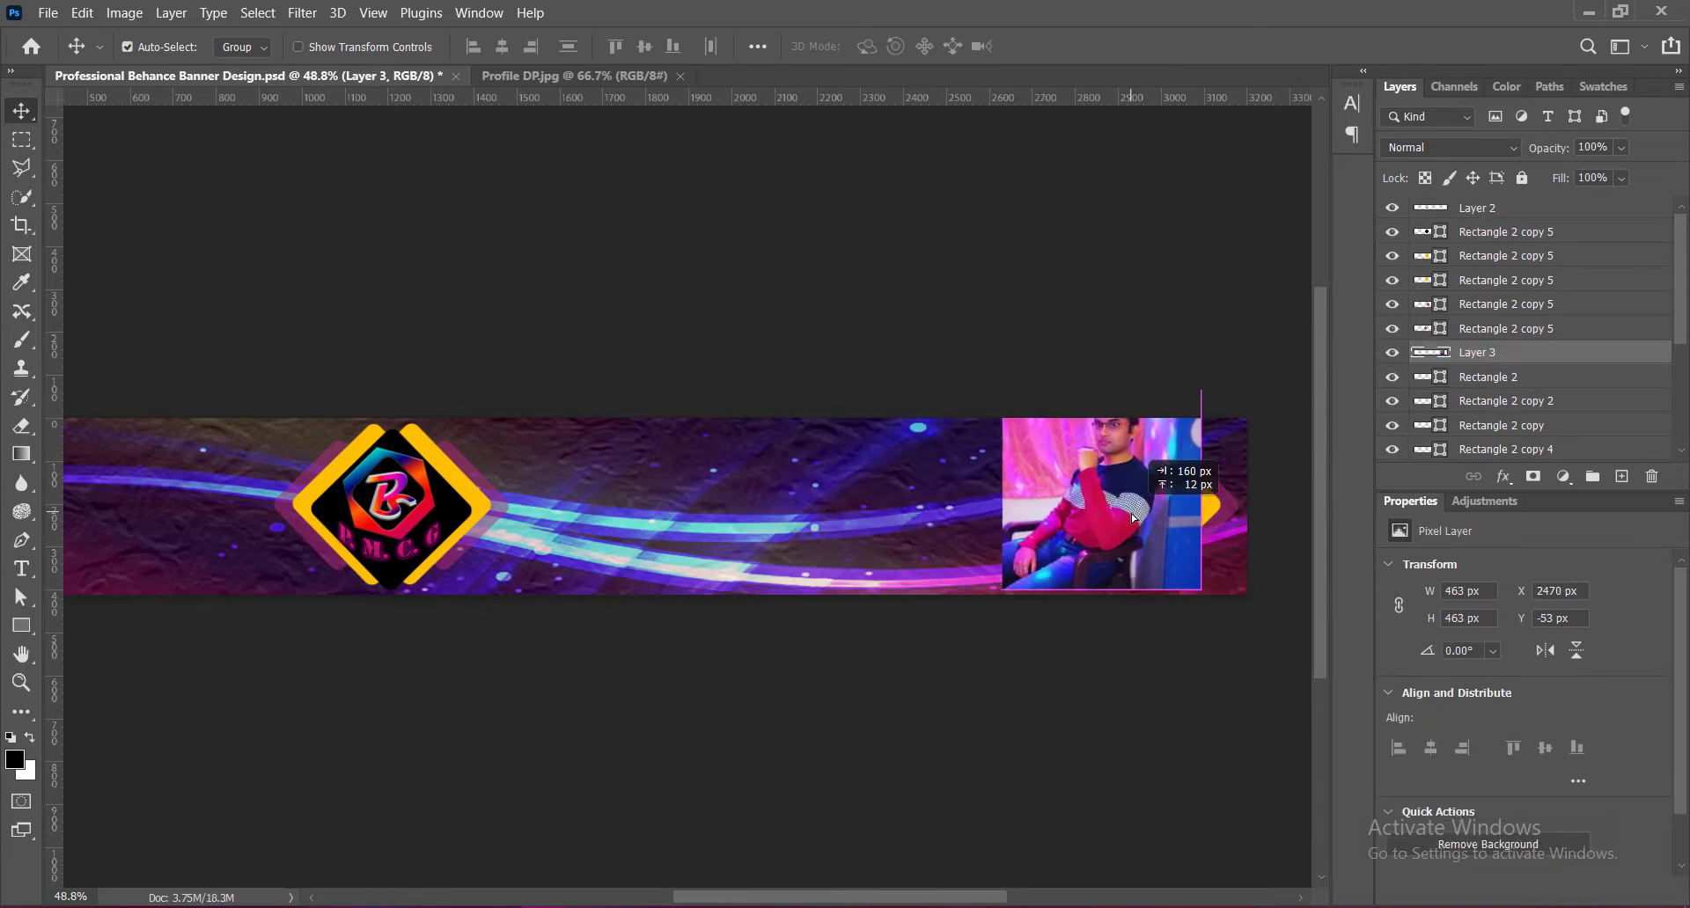
- Scale the profile photo to fit and clip it to the right diamond shape
key("ctrl+t")
left_click_drag(1101, 389, 1115, 446)
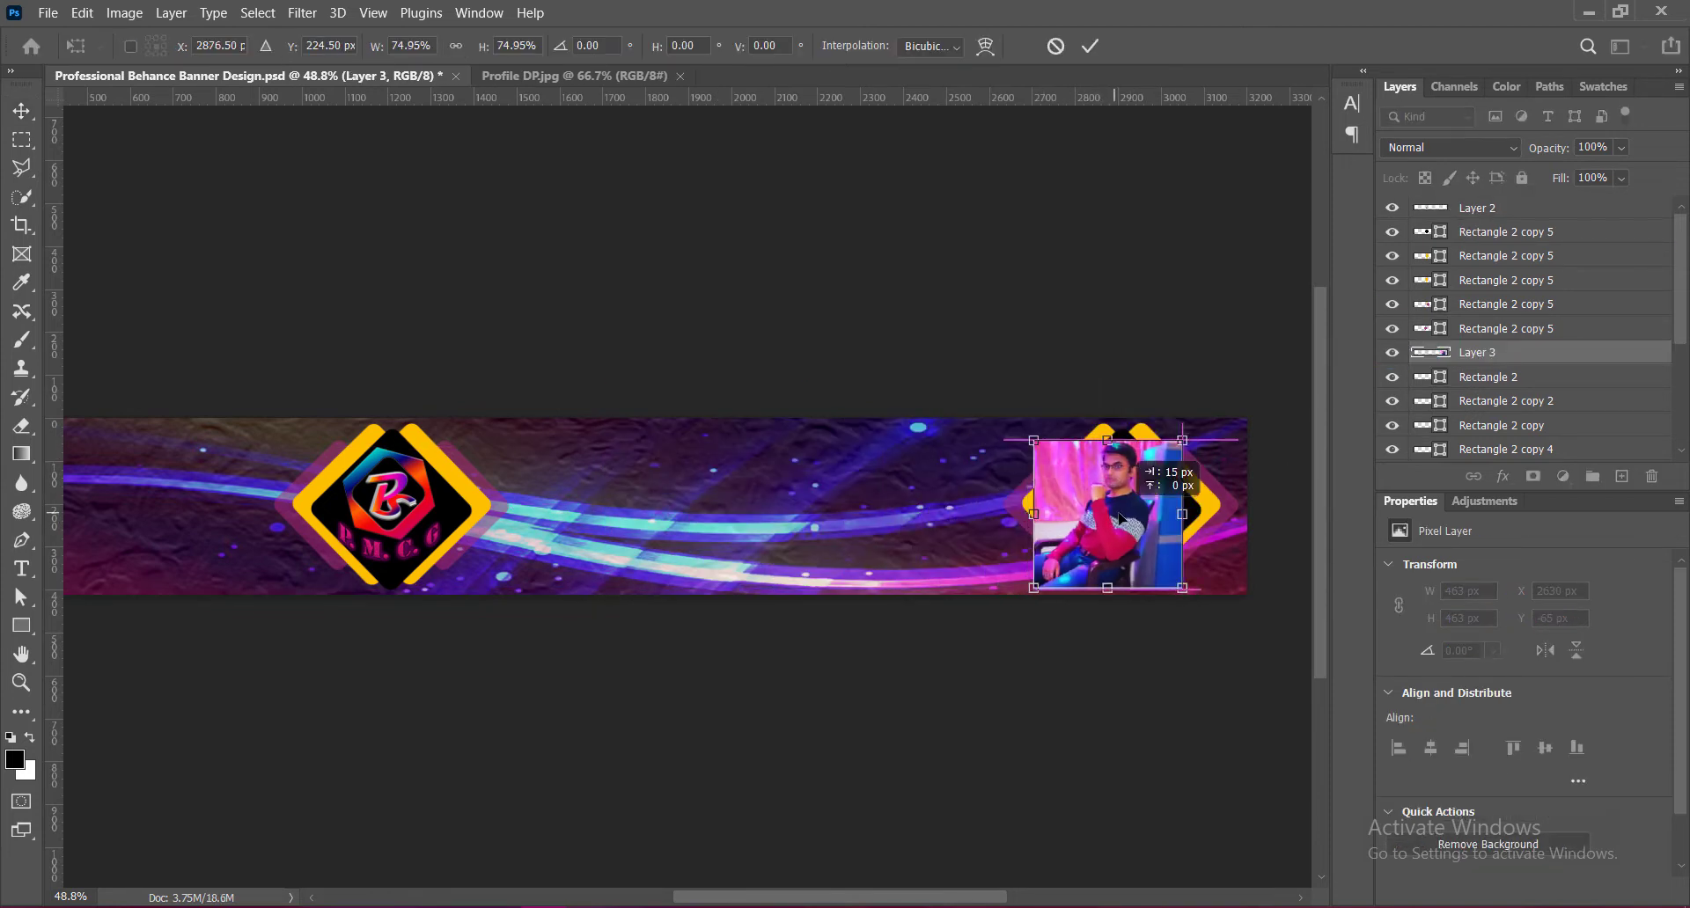
left_click_drag(1100, 520, 1194, 517)
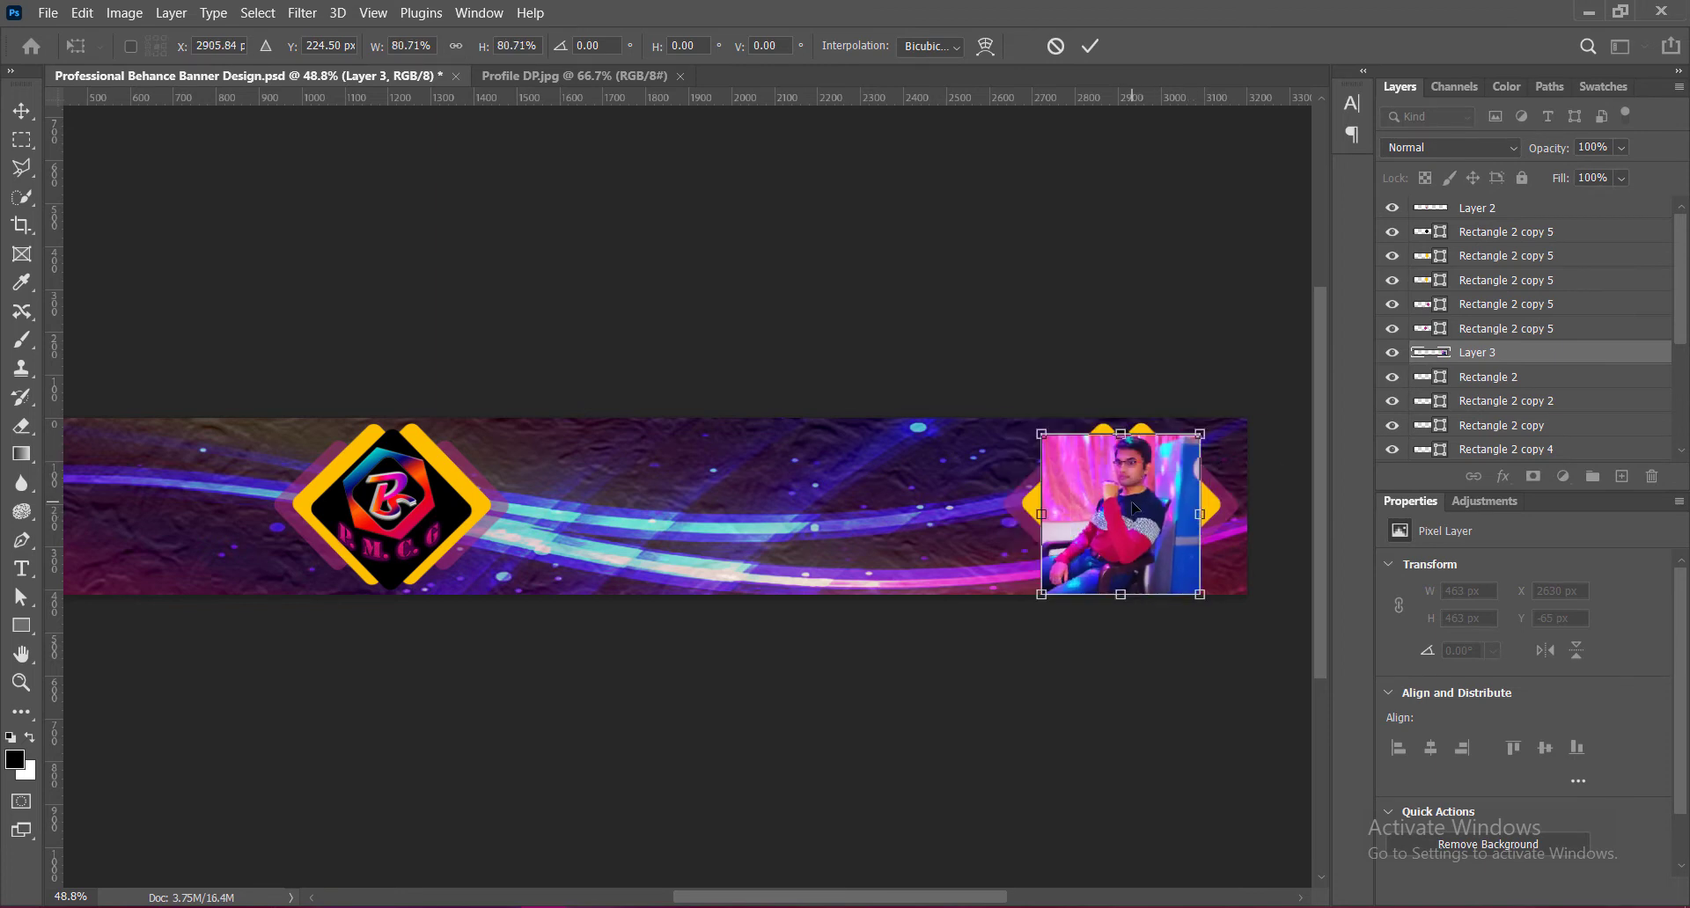
key("Return")
right_click(1487, 361)
left_click(1328, 431)
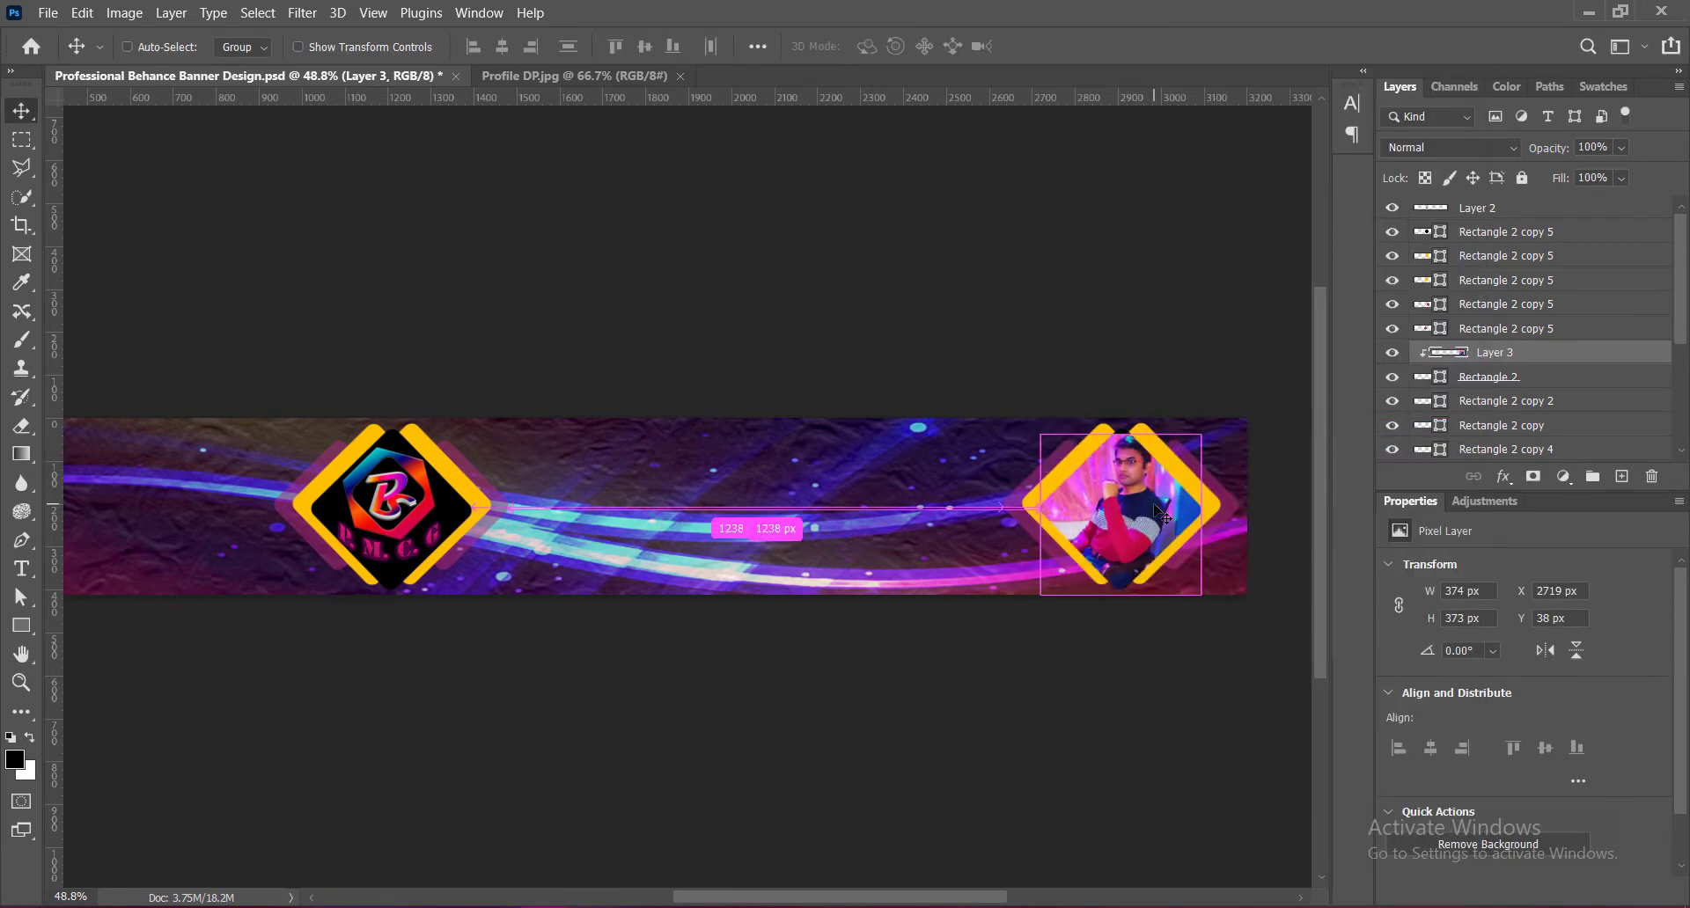
- Fine-tune the clipped photo to 398 × 397 px, save, and add empty Layer 4
key("ctrl+t")
left_click_drag(1123, 440, 1120, 429)
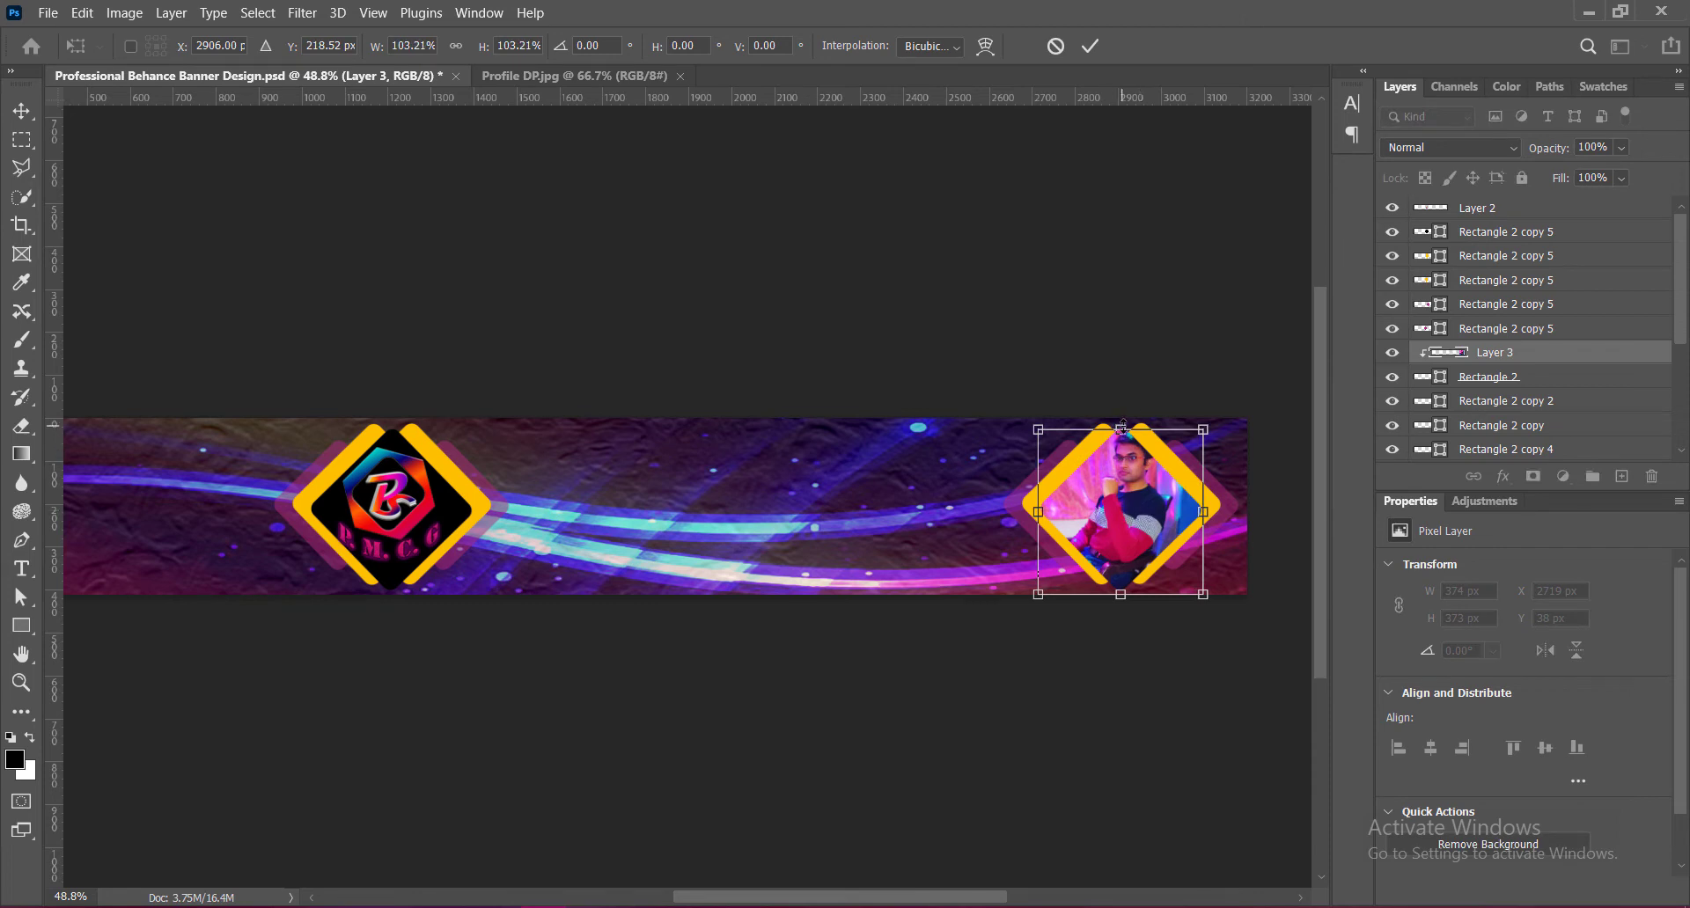
left_click_drag(1121, 424, 1120, 418)
key("Left")
key("Left")
key("Left")
key("Left")
key("Left")
key("Left")
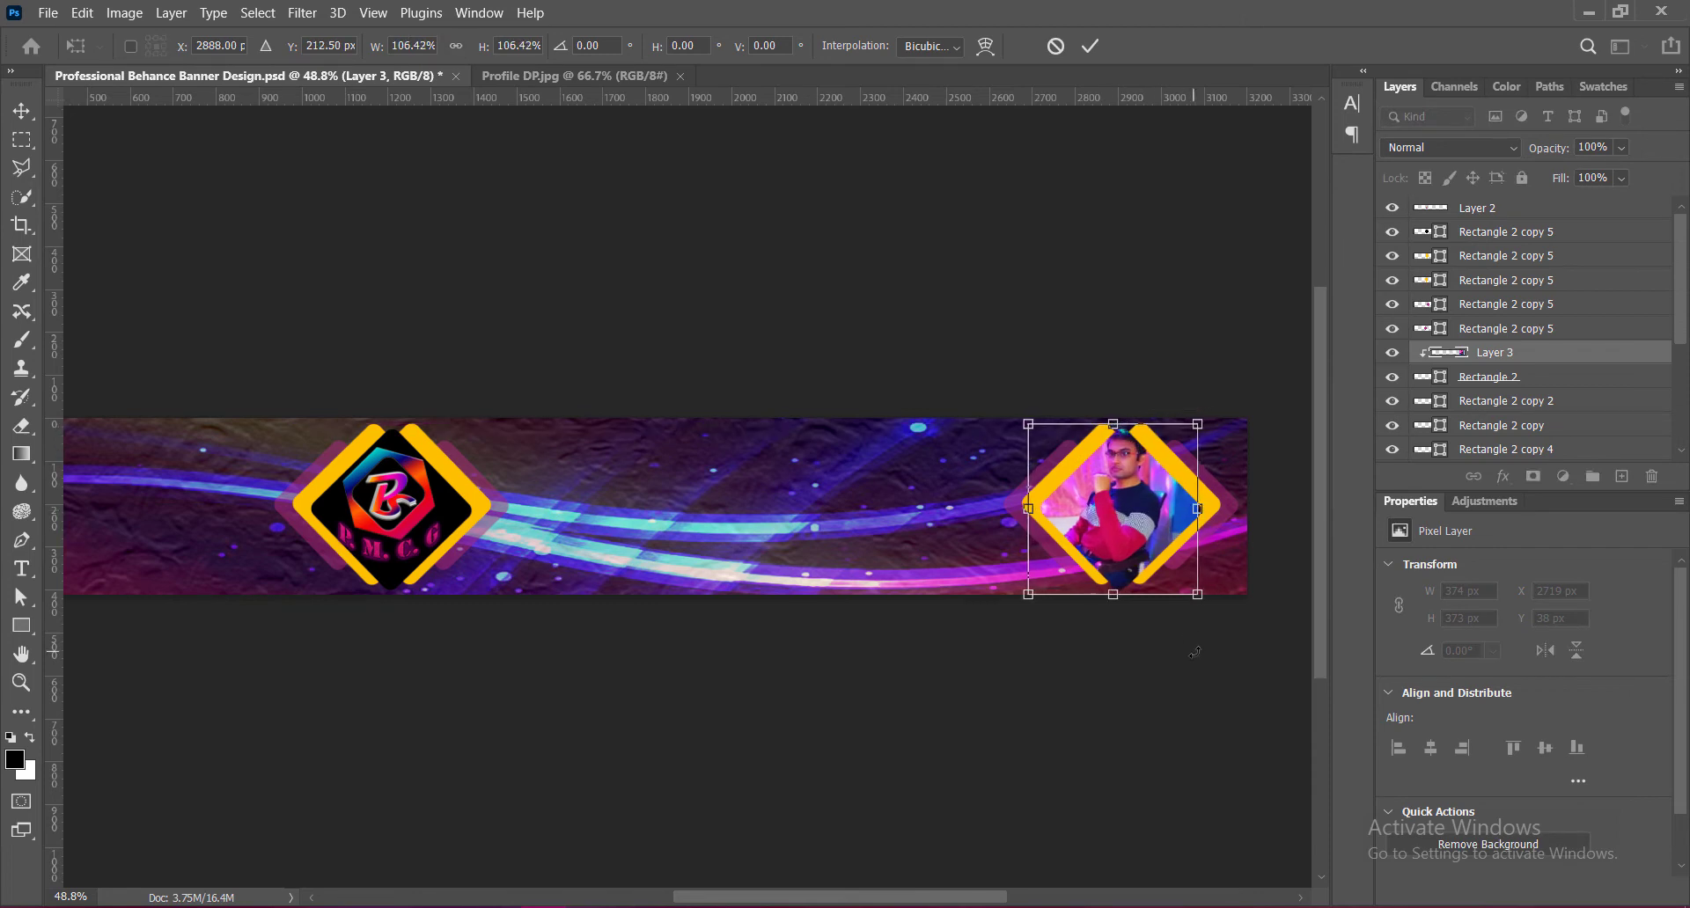
key("Down")
key("Down")
key("Down")
key("Down")
key("Down")
key("Down")
key("Right")
key("Right")
key("Right")
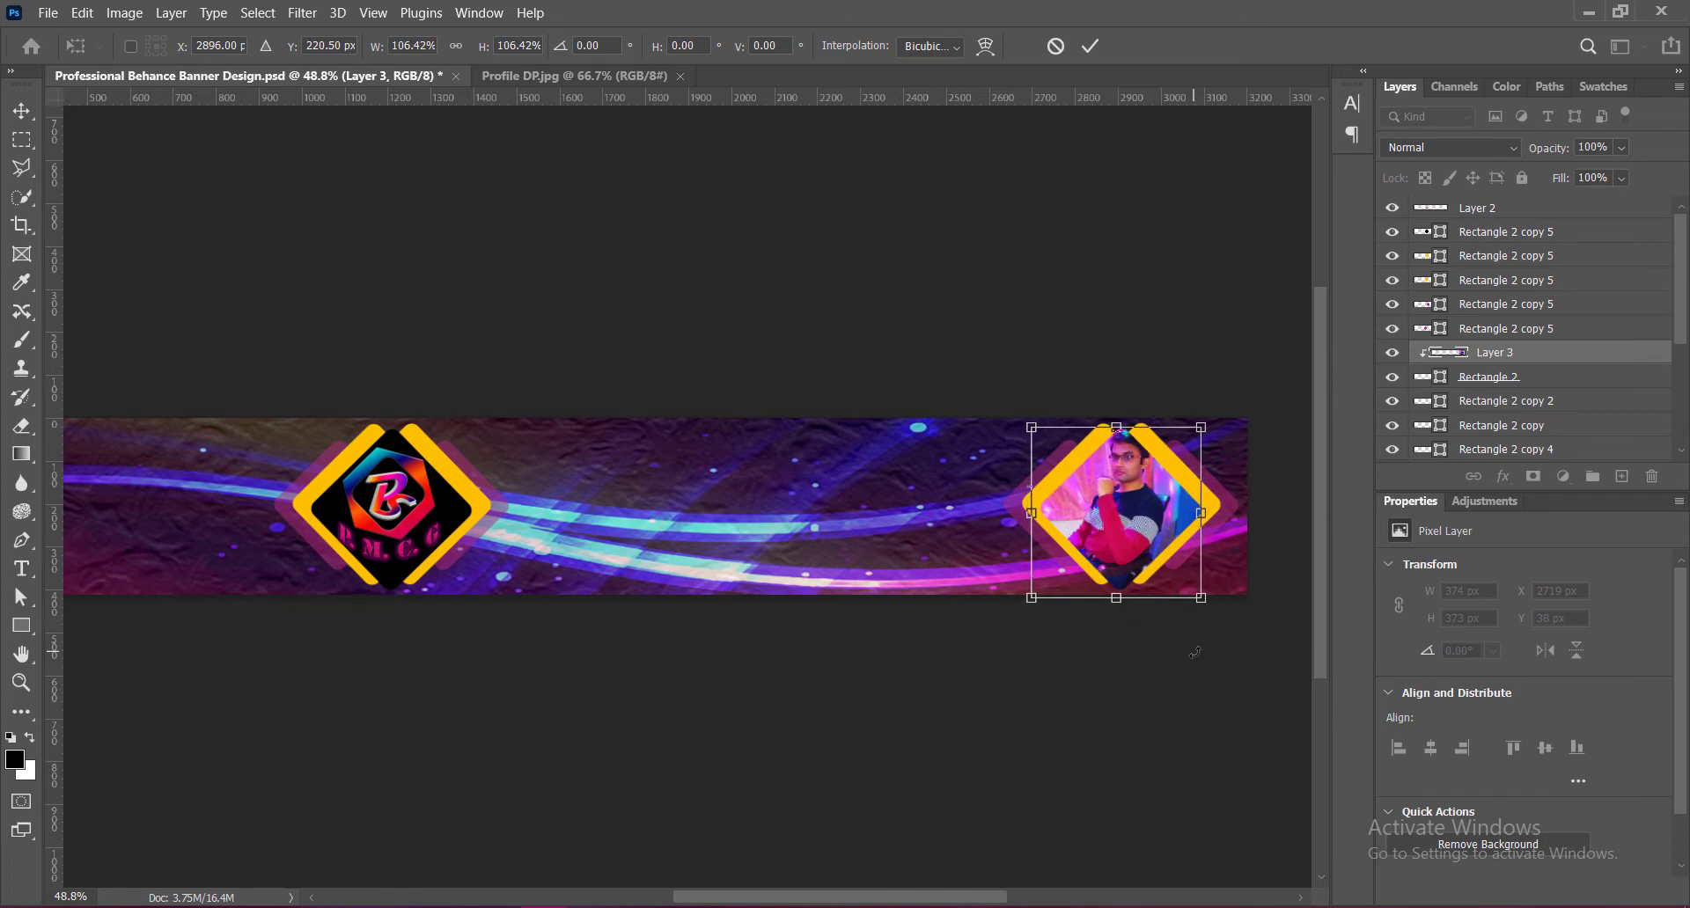
key("Return")
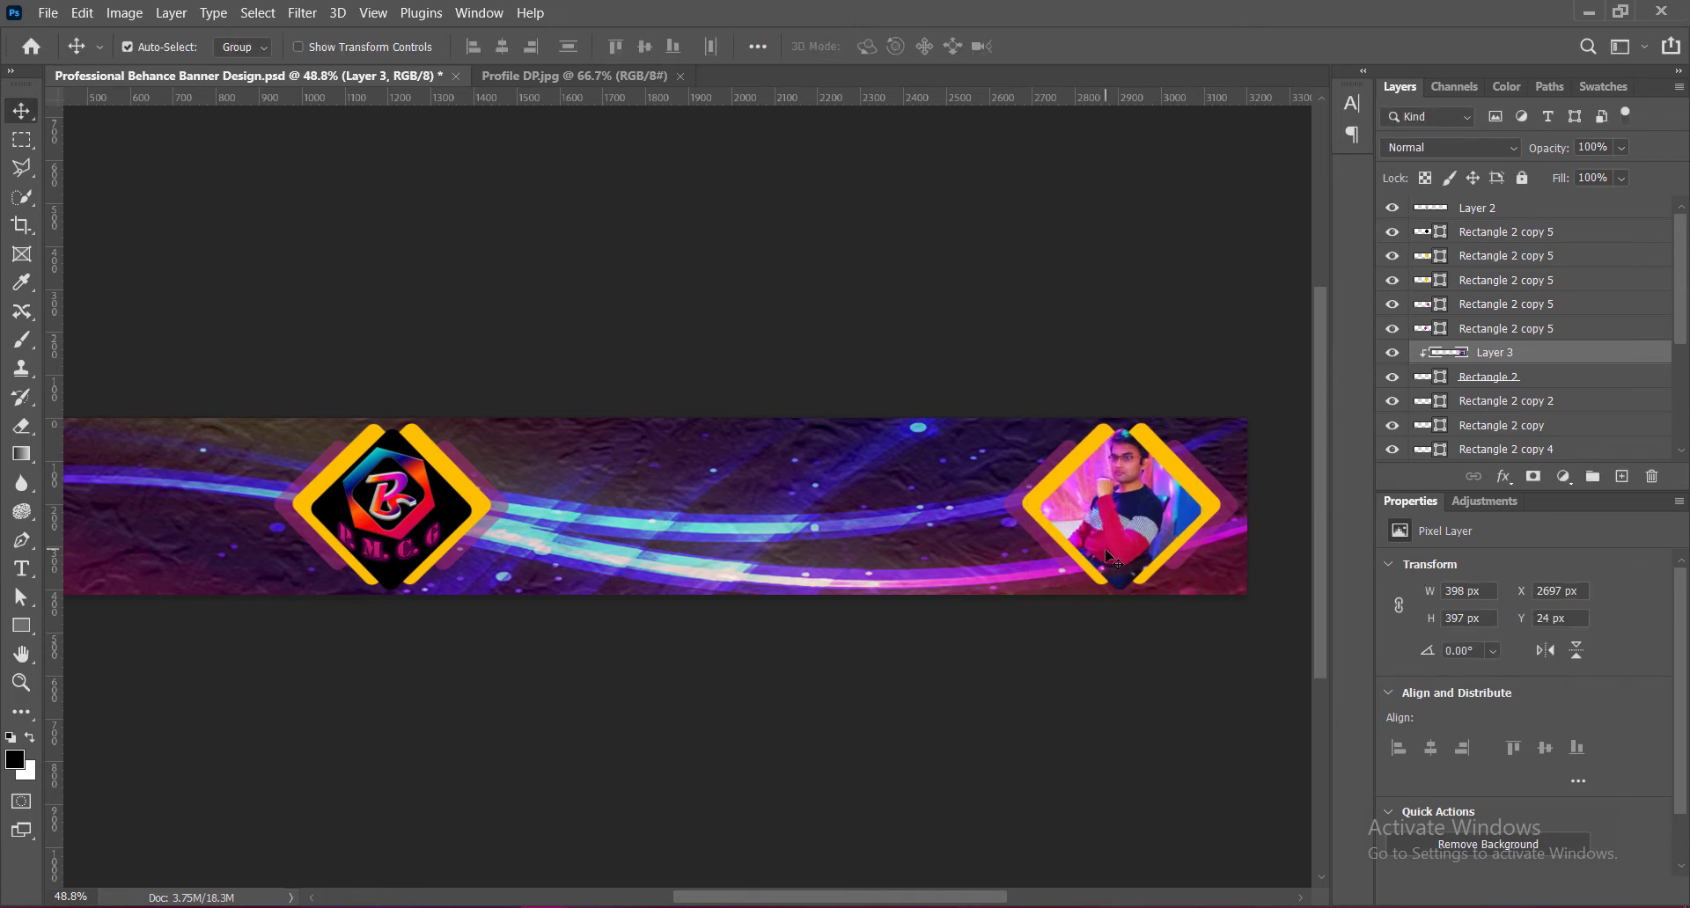
key("Up")
key("Left")
key("Left")
key("Left")
key("Left")
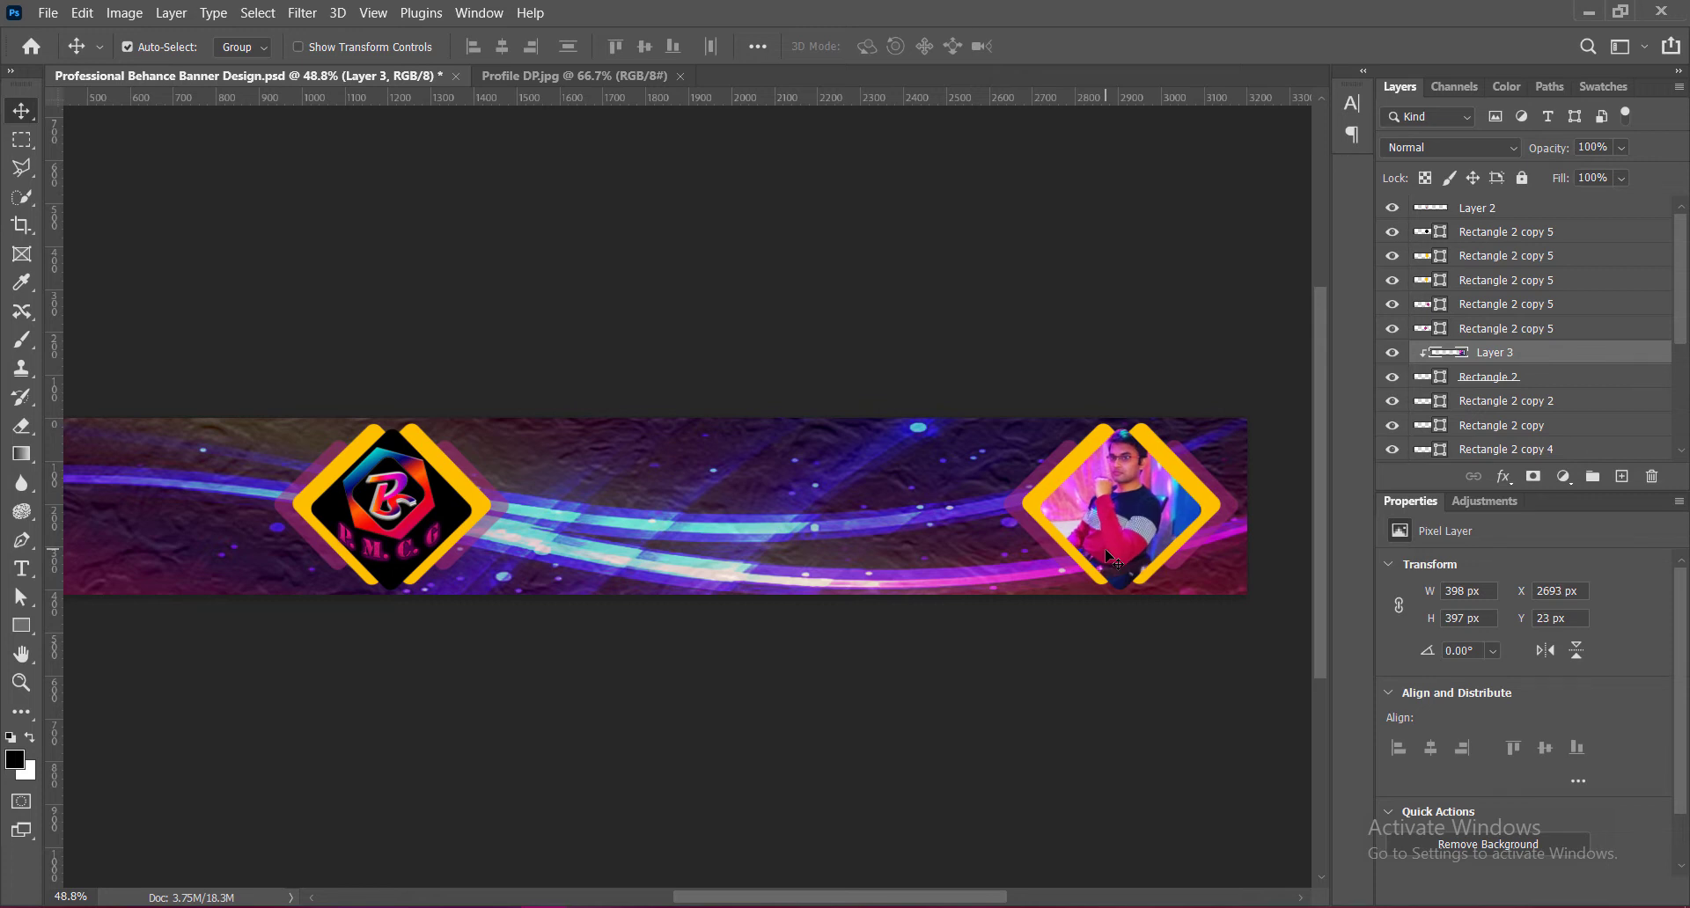
key("ctrl+s")
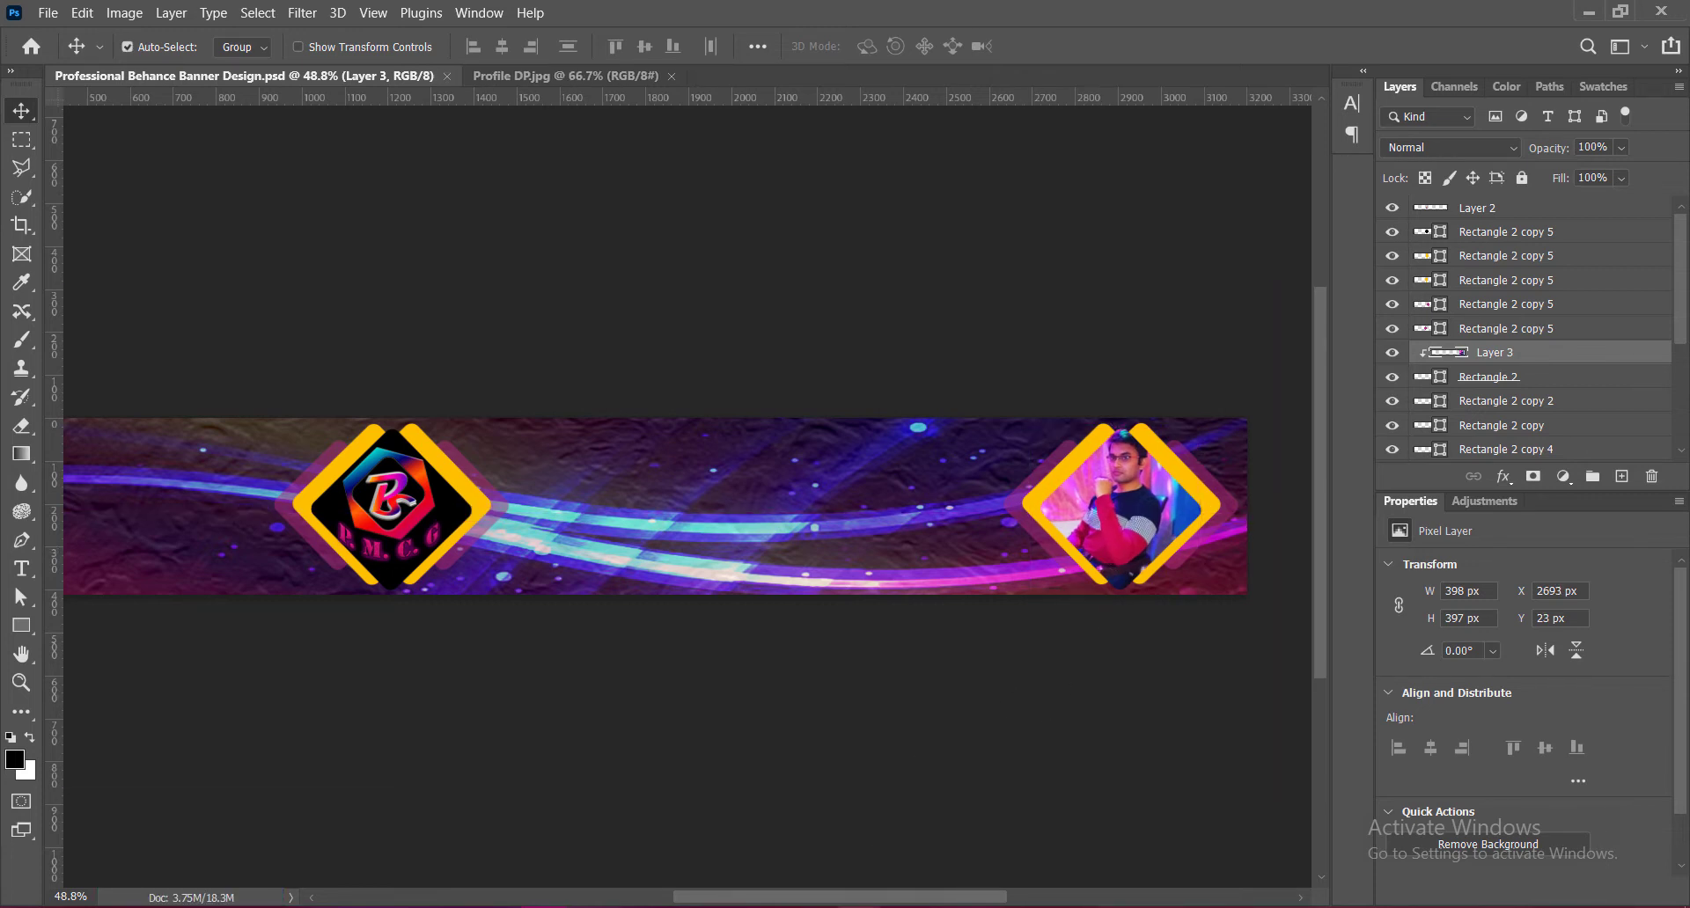
key("ctrl+shift+alt+e")
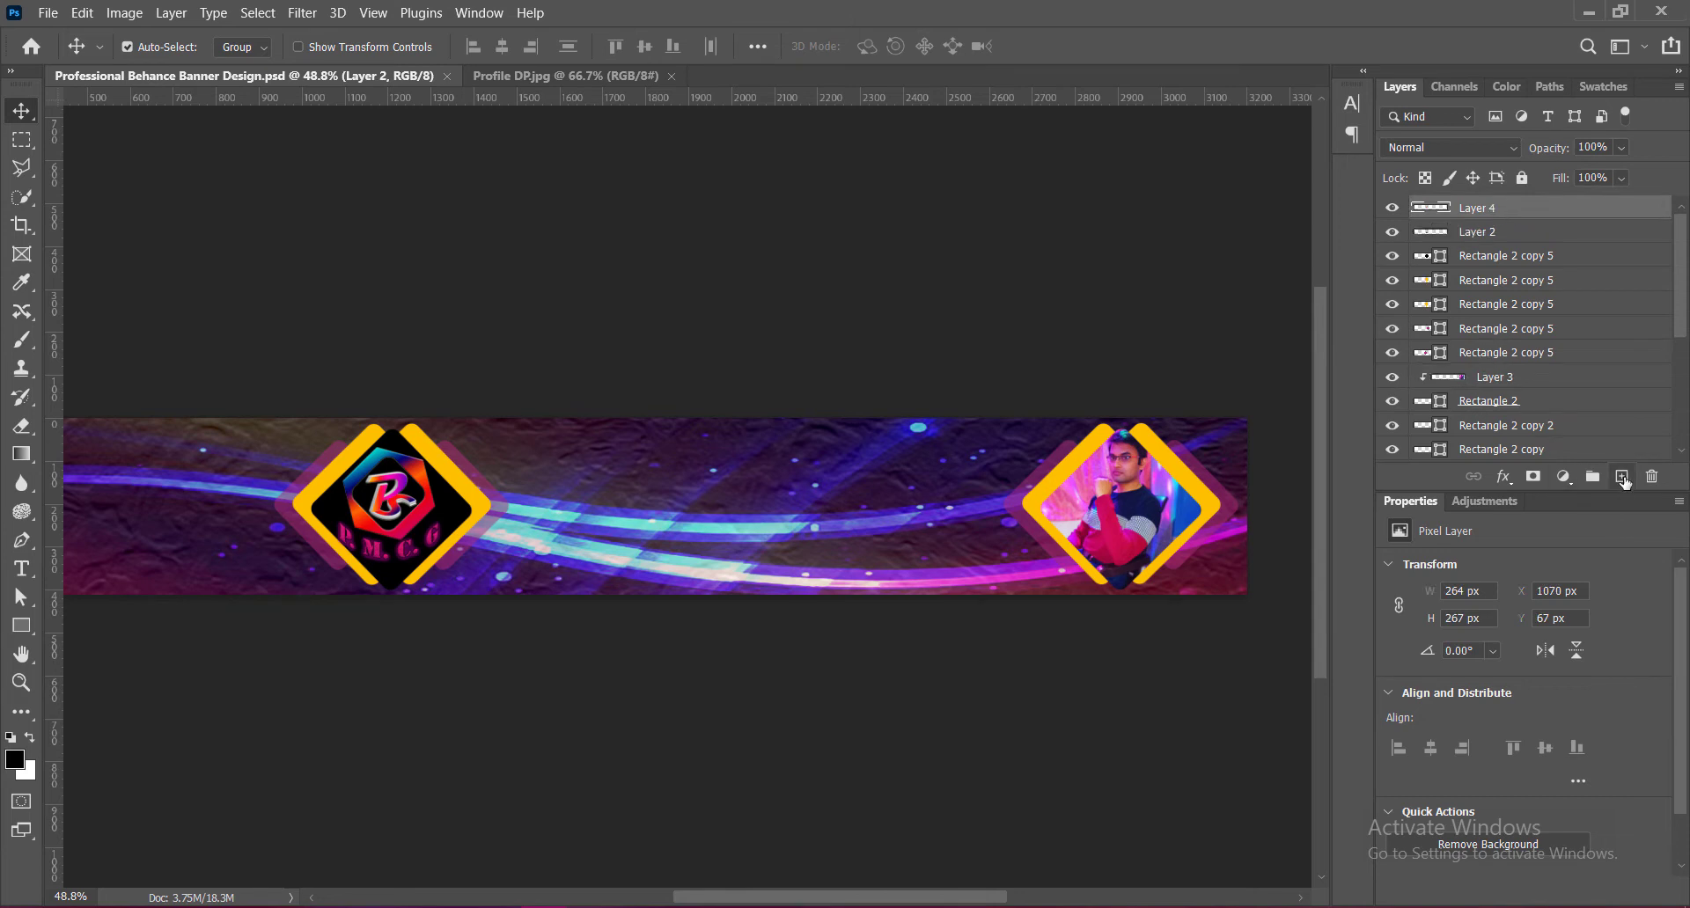
- Add a horizontal text line in the banner centre for the title
left_click_drag(900, 900, 880, 899)
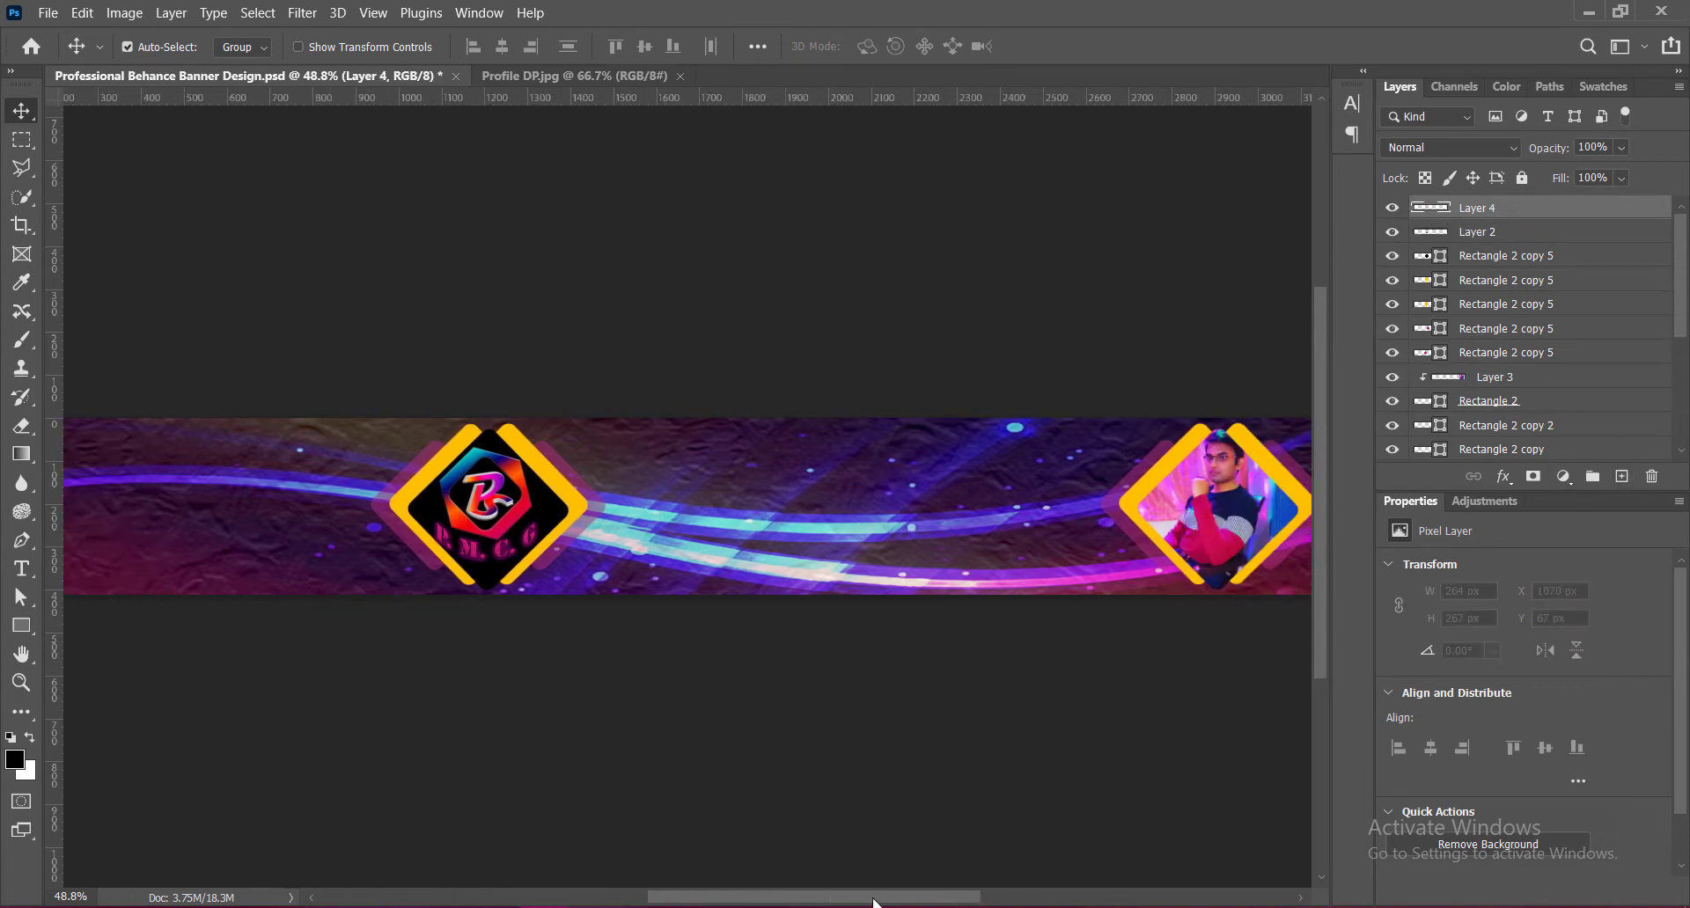
scroll(755, 491, "up", 1)
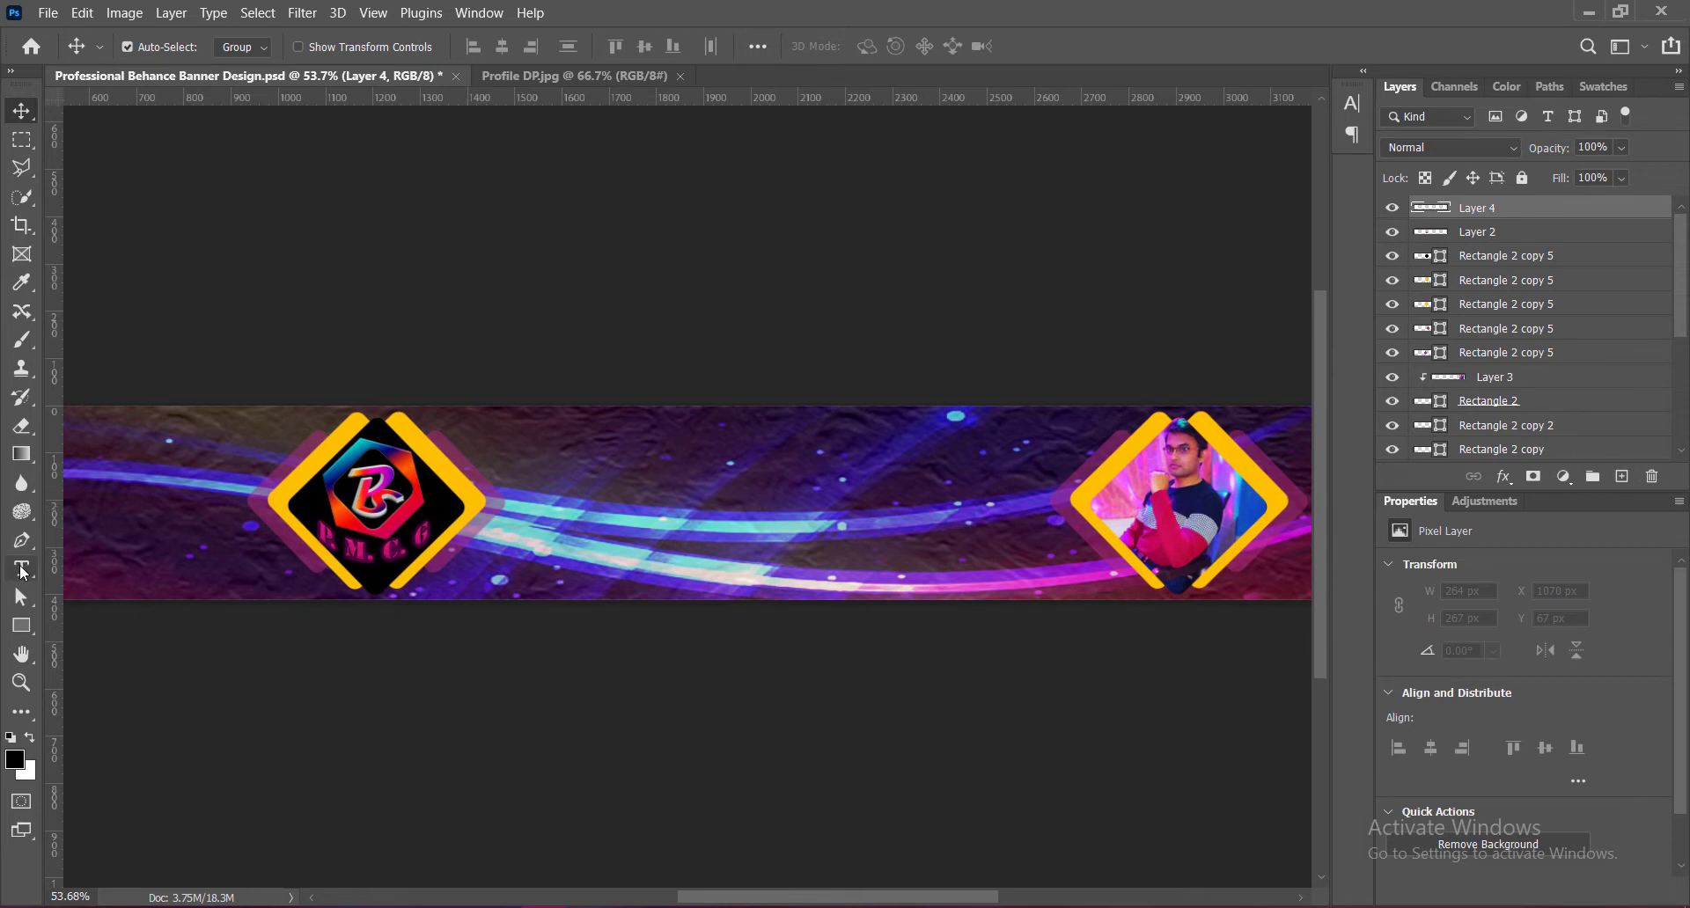
right_click(21, 569)
left_click(157, 578)
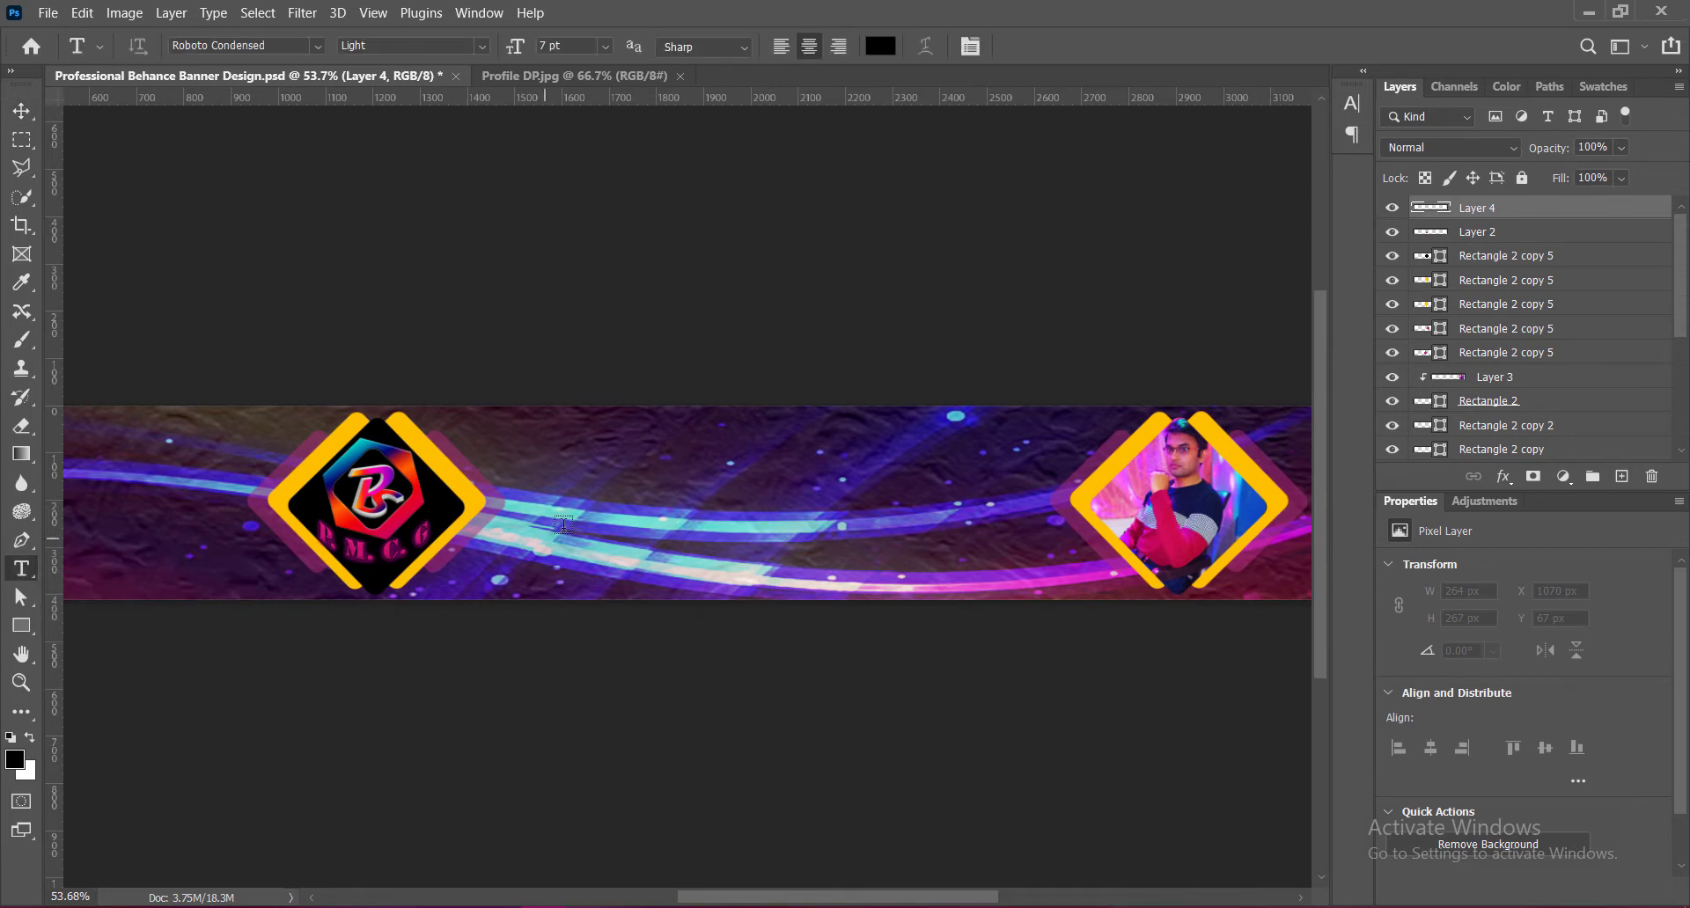
left_click(638, 471)
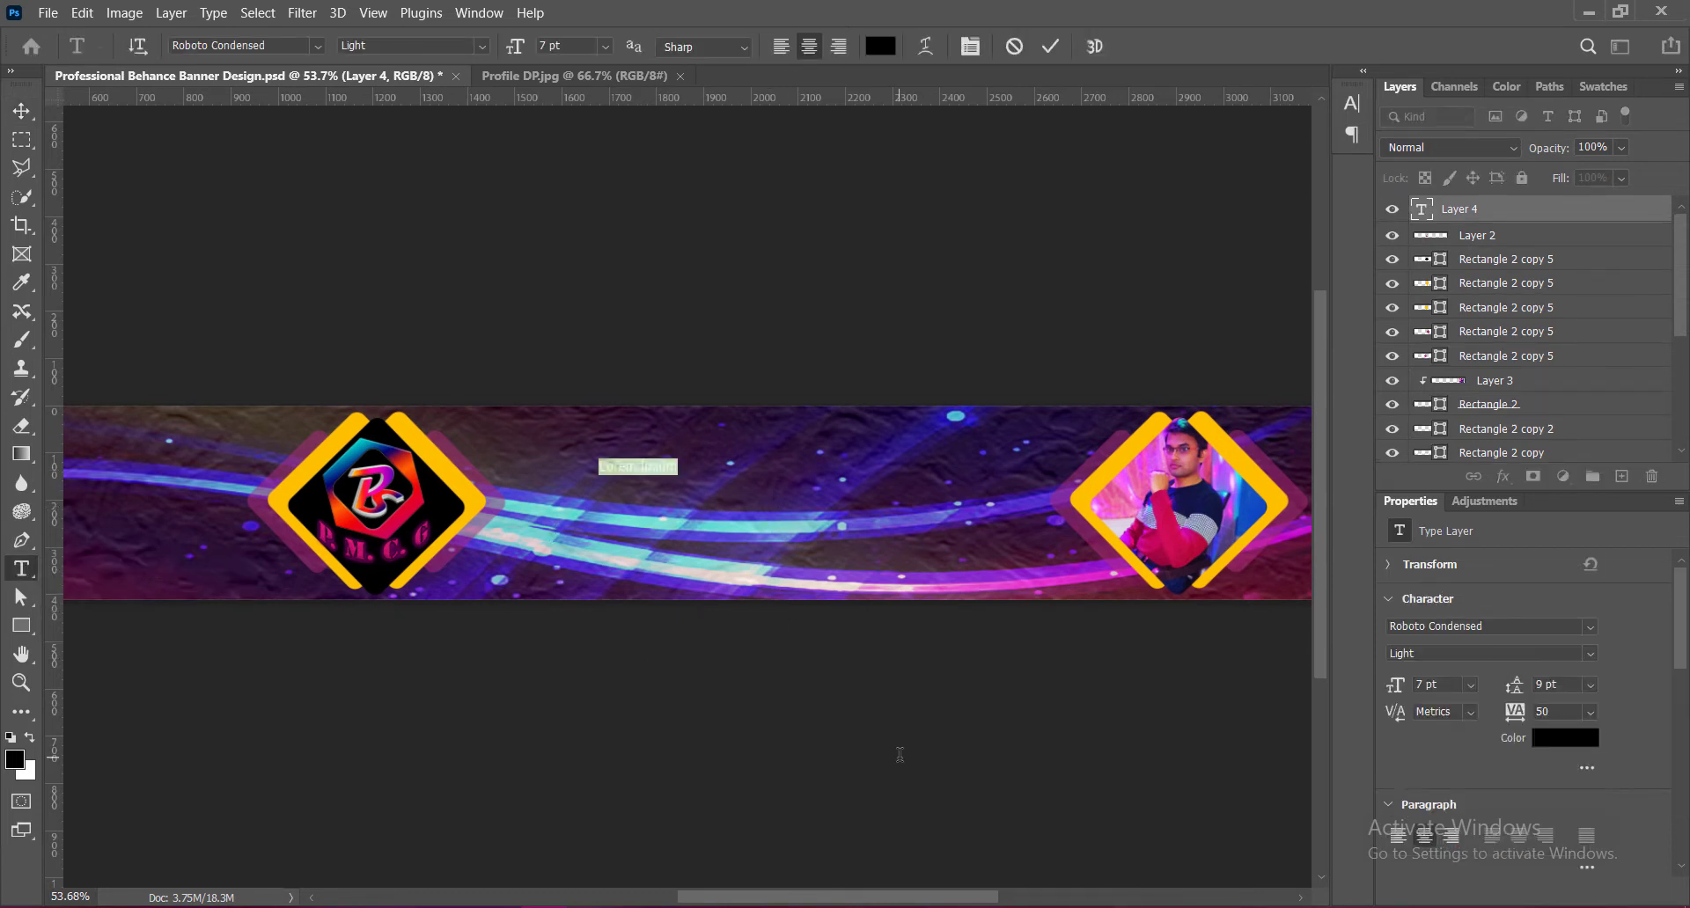
type("MEDIA CREAT")
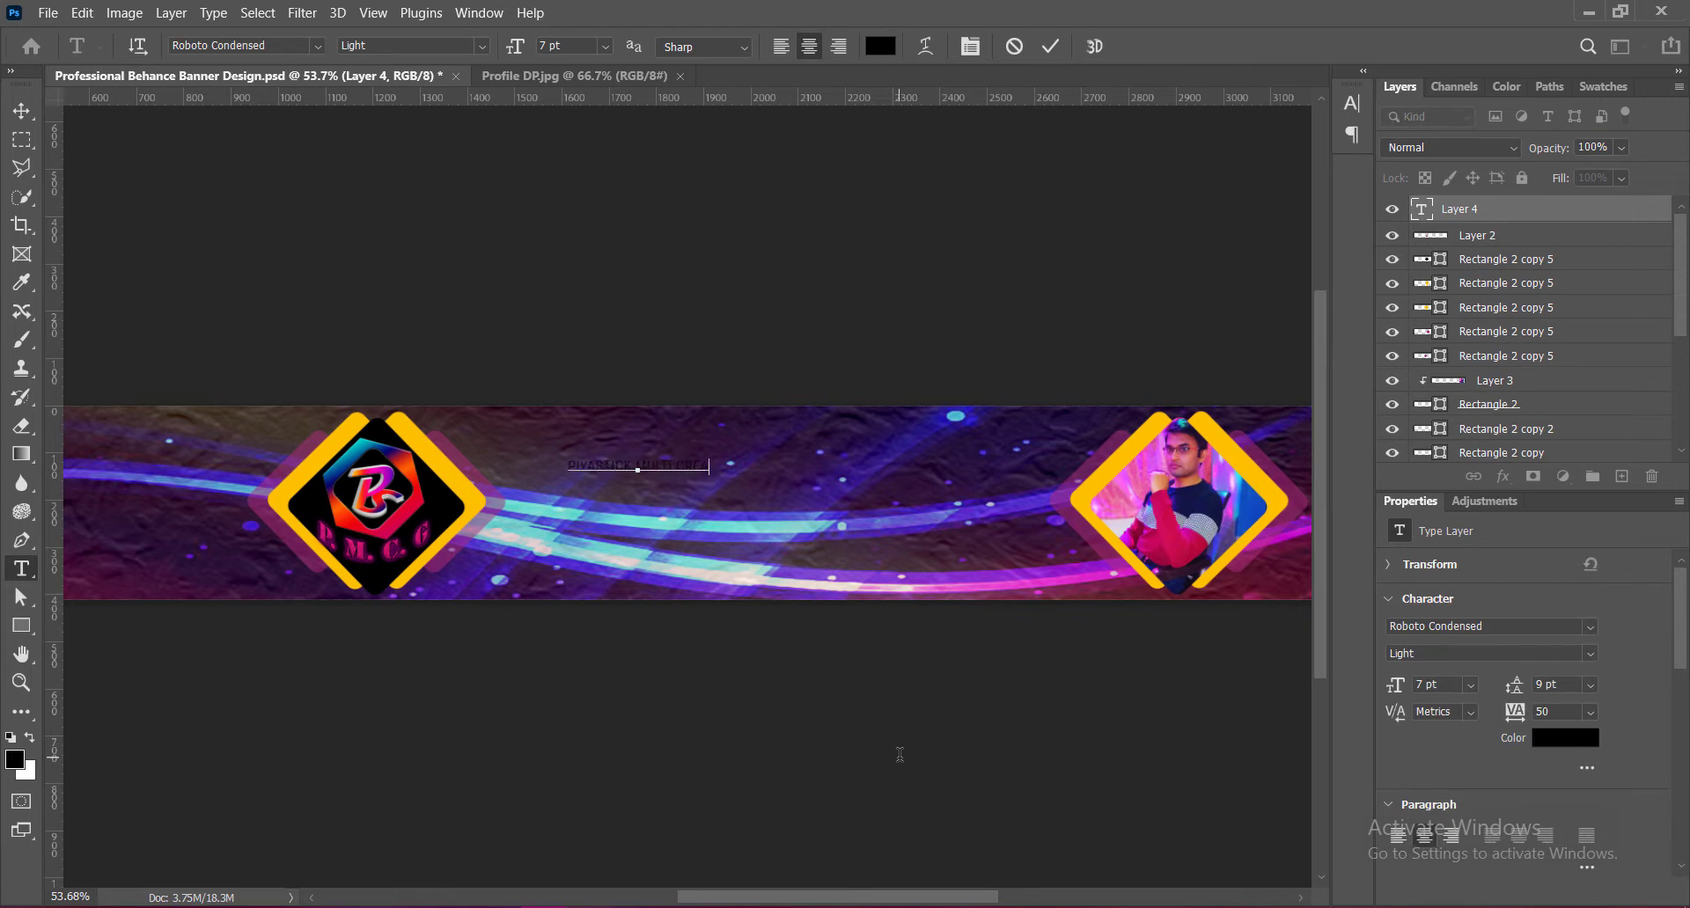
type("IVE GALAXY")
- Make the whole PIYASTICK MULTI CREATIVE GALAXY title white (ffffff)
double_click(539, 467)
left_click_drag(529, 466, 749, 467)
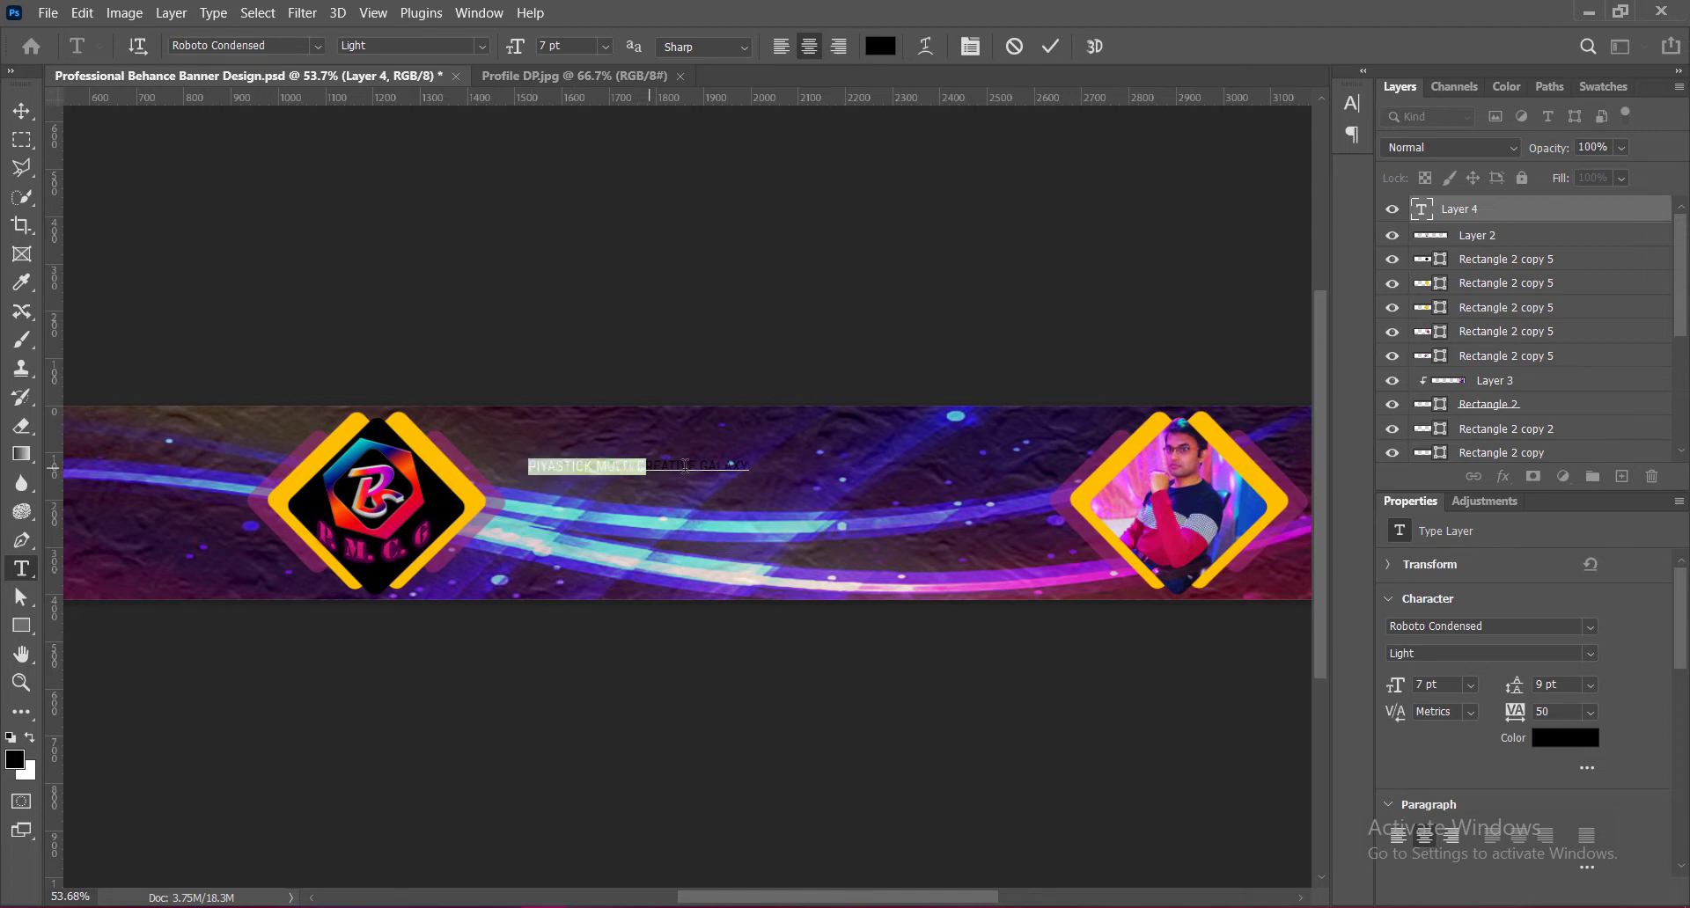
left_click(880, 46)
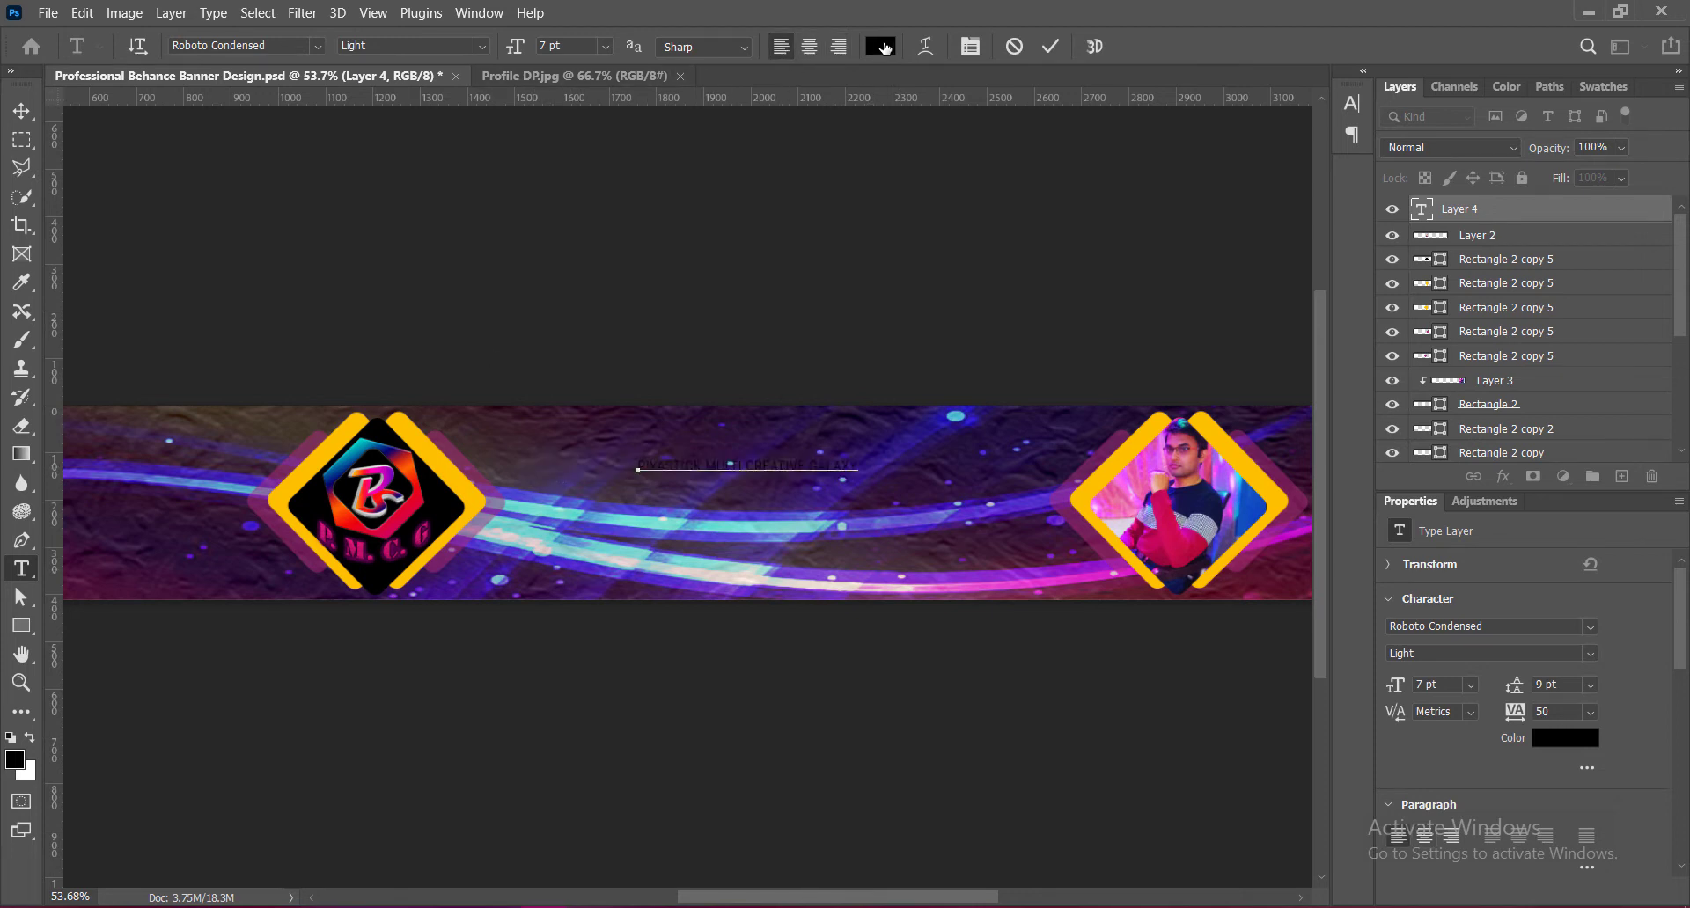
left_click_drag(370, 343, 316, 327)
left_click(842, 315)
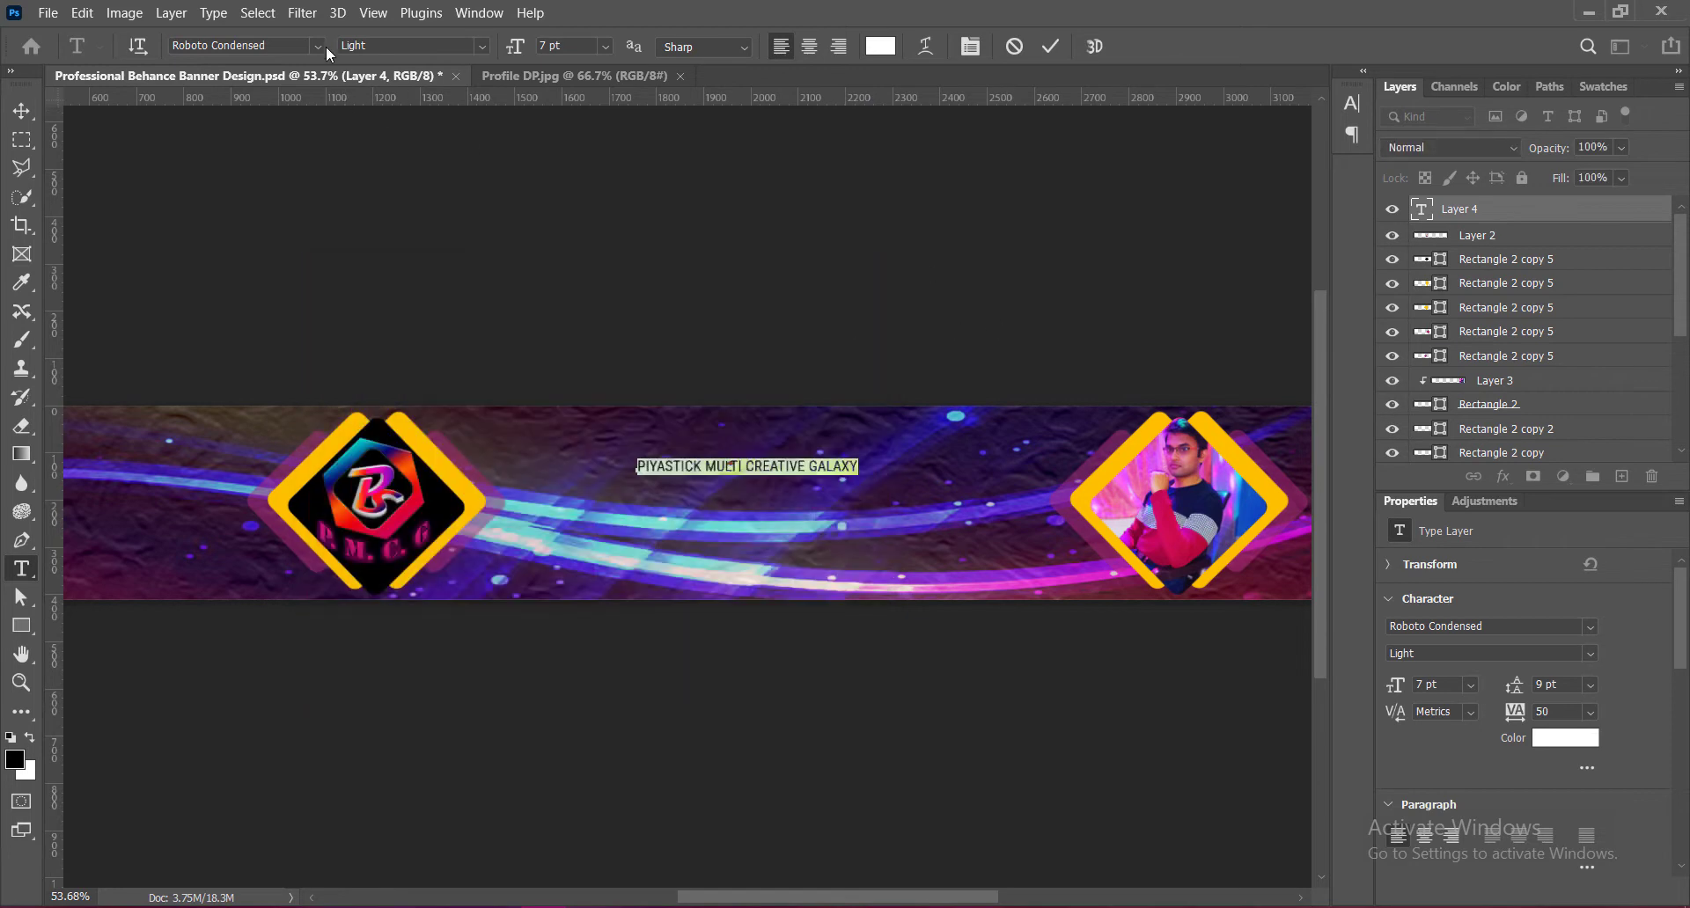
- Set the title font to Verdana Bold at 16 pt
left_click(316, 45)
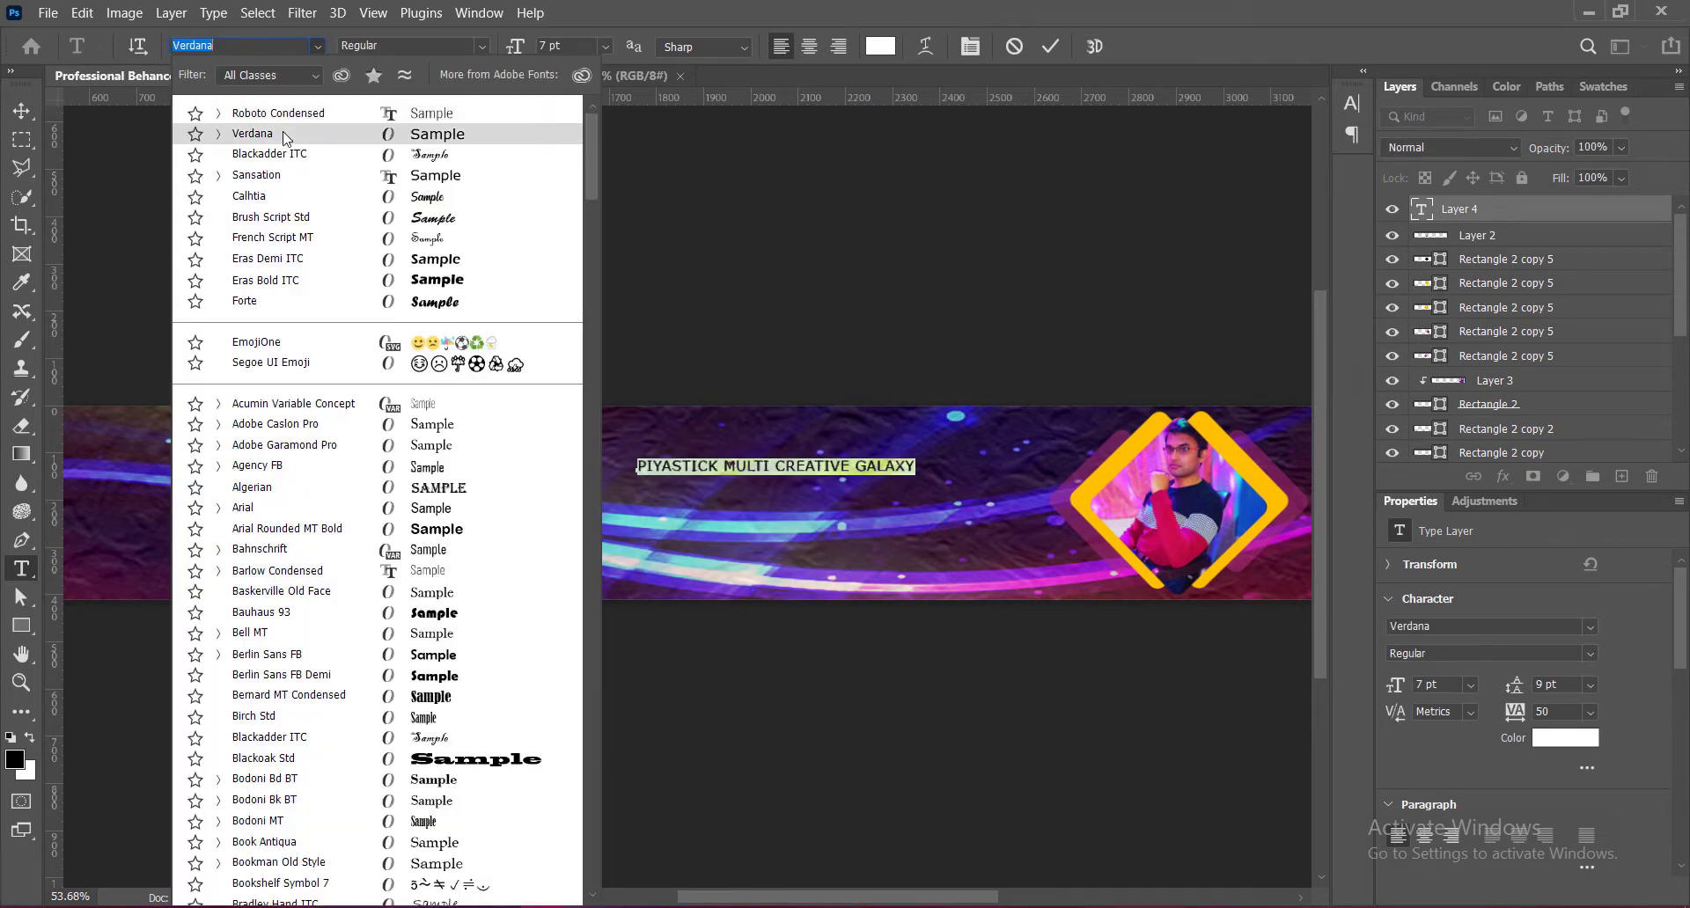
left_click(283, 137)
left_click(477, 46)
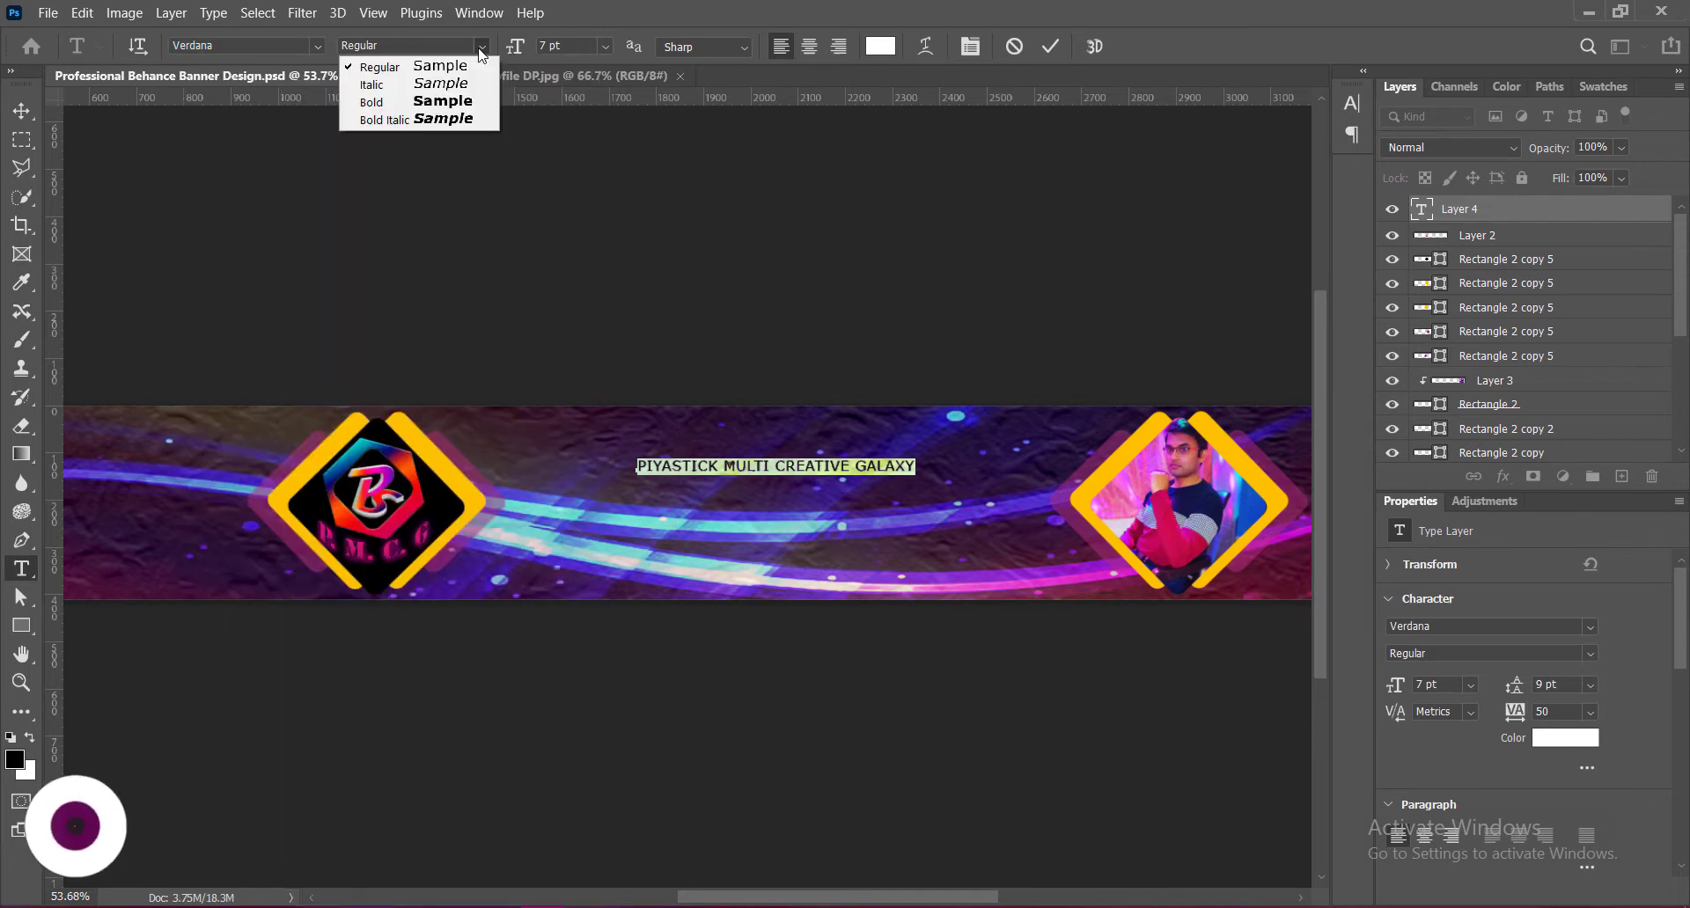
left_click(428, 98)
left_click(1352, 103)
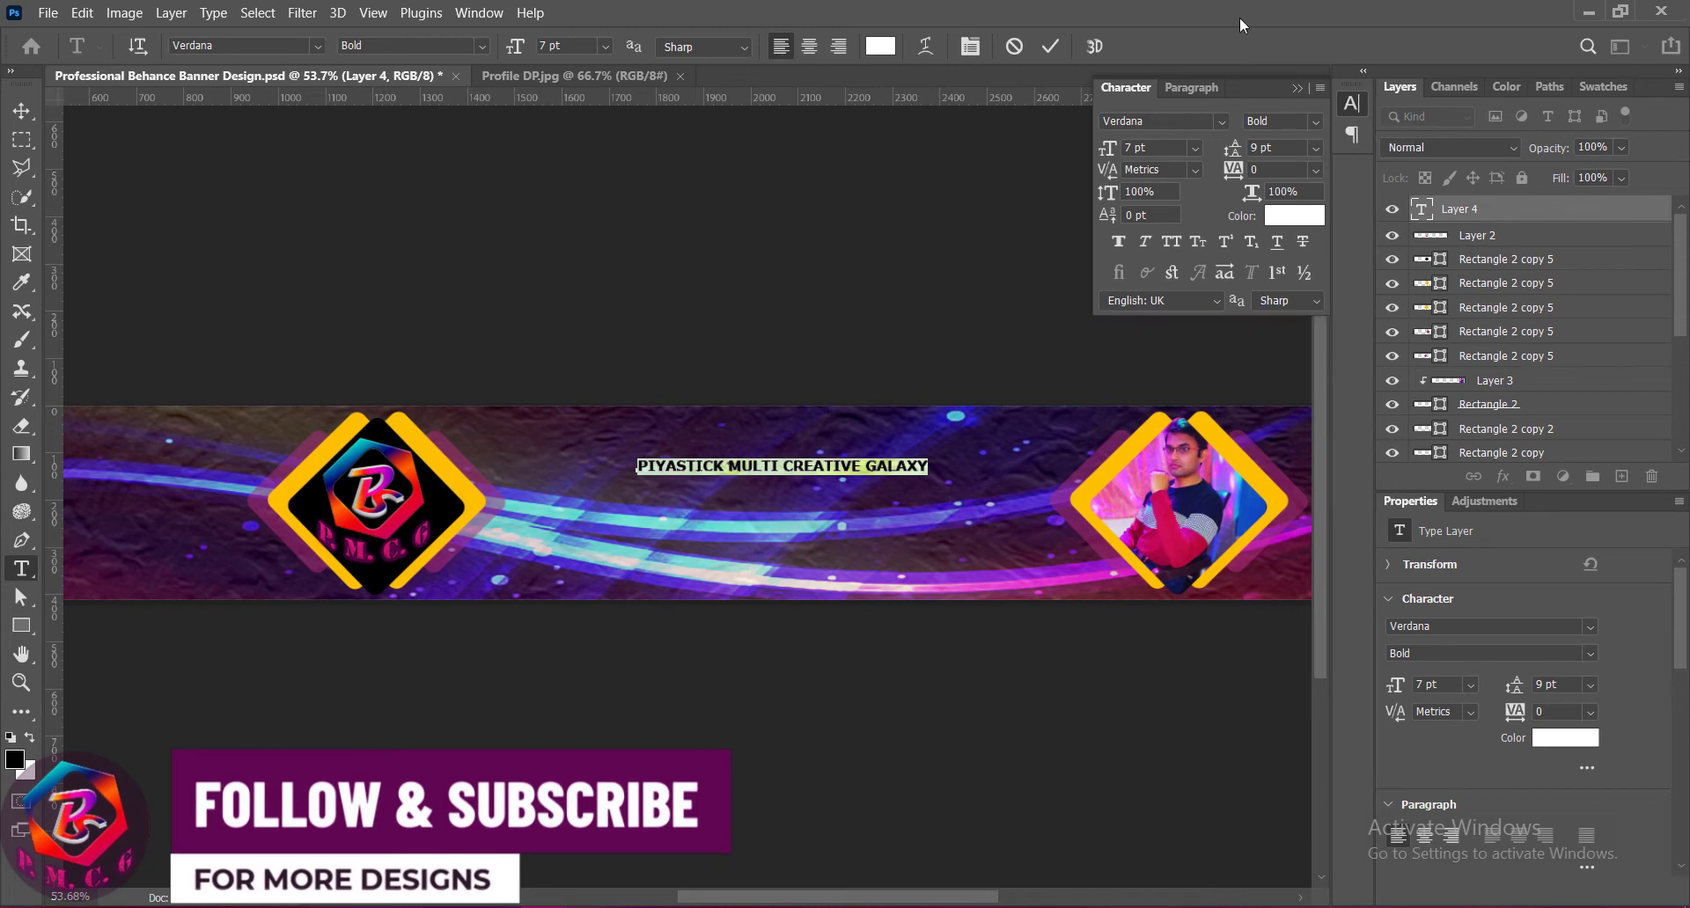
left_click(604, 46)
left_click(578, 213)
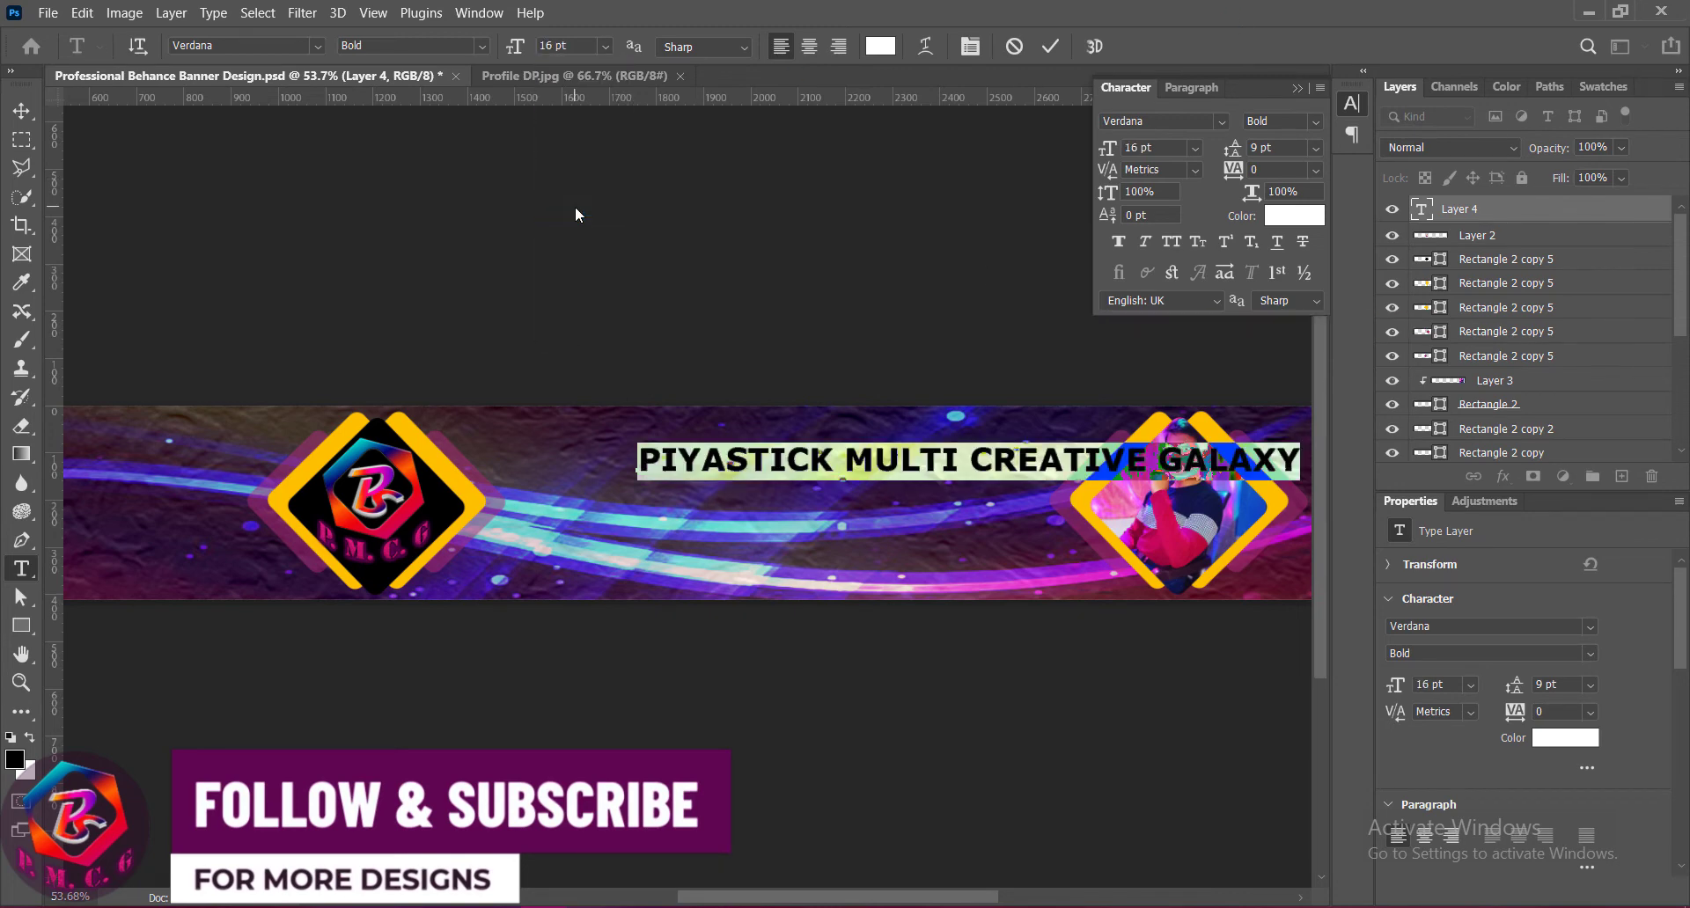
left_click(1297, 88)
left_click(1050, 46)
- Reduce the title to 14 pt and centre it between the two diamonds
key("v")
left_click_drag(914, 462, 741, 453)
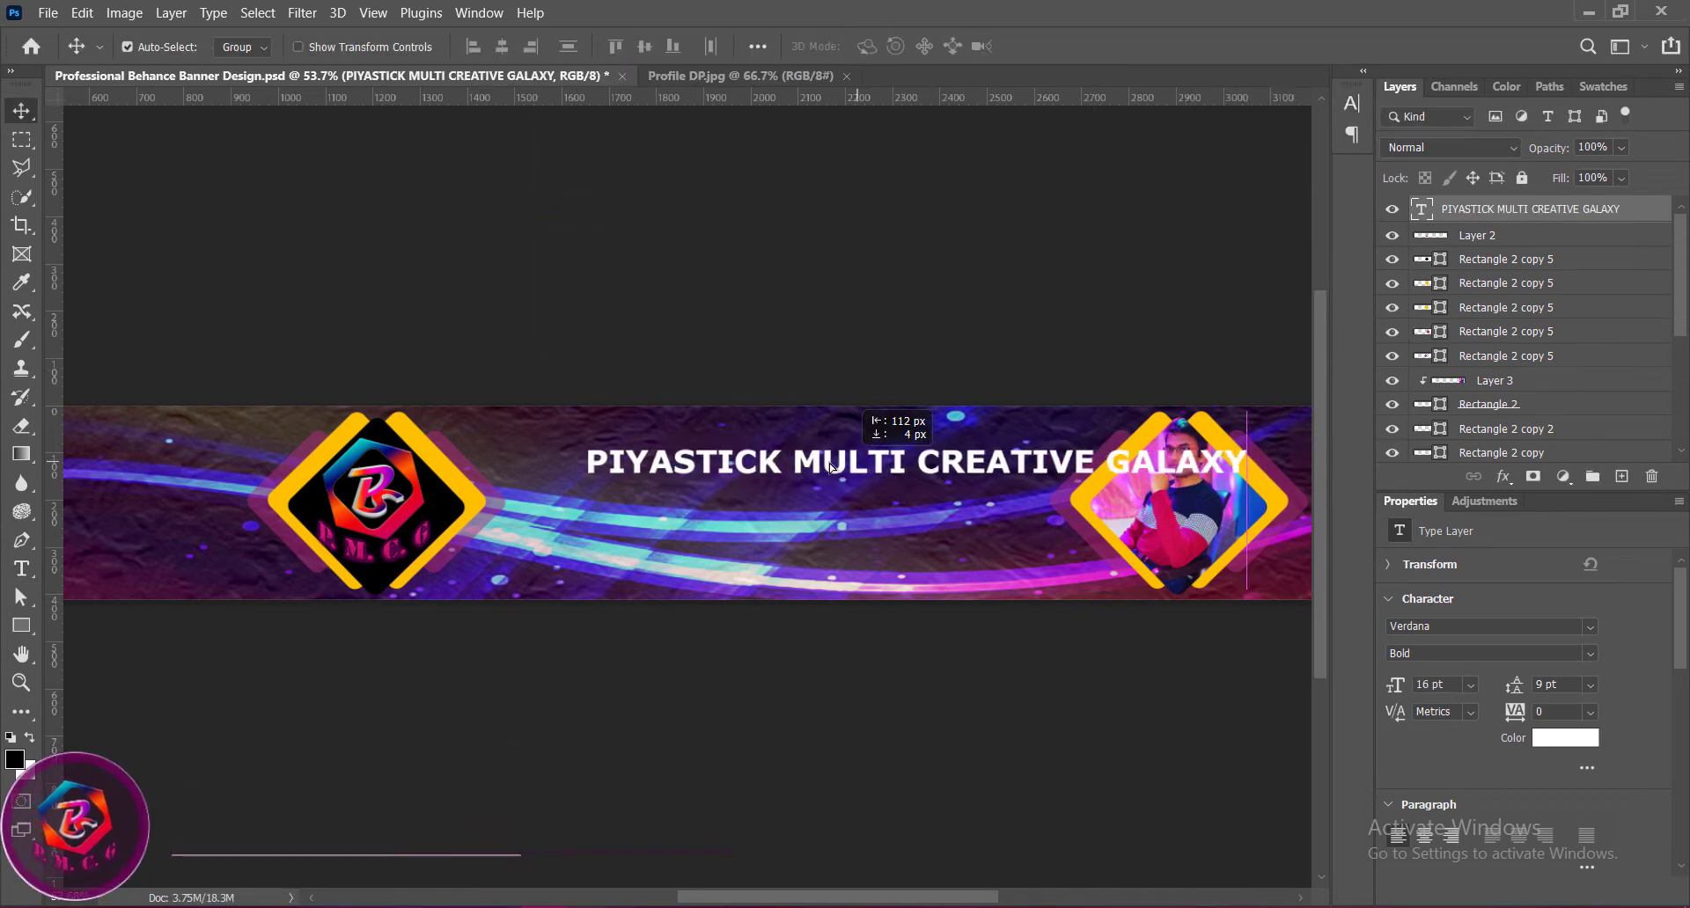
double_click(741, 452)
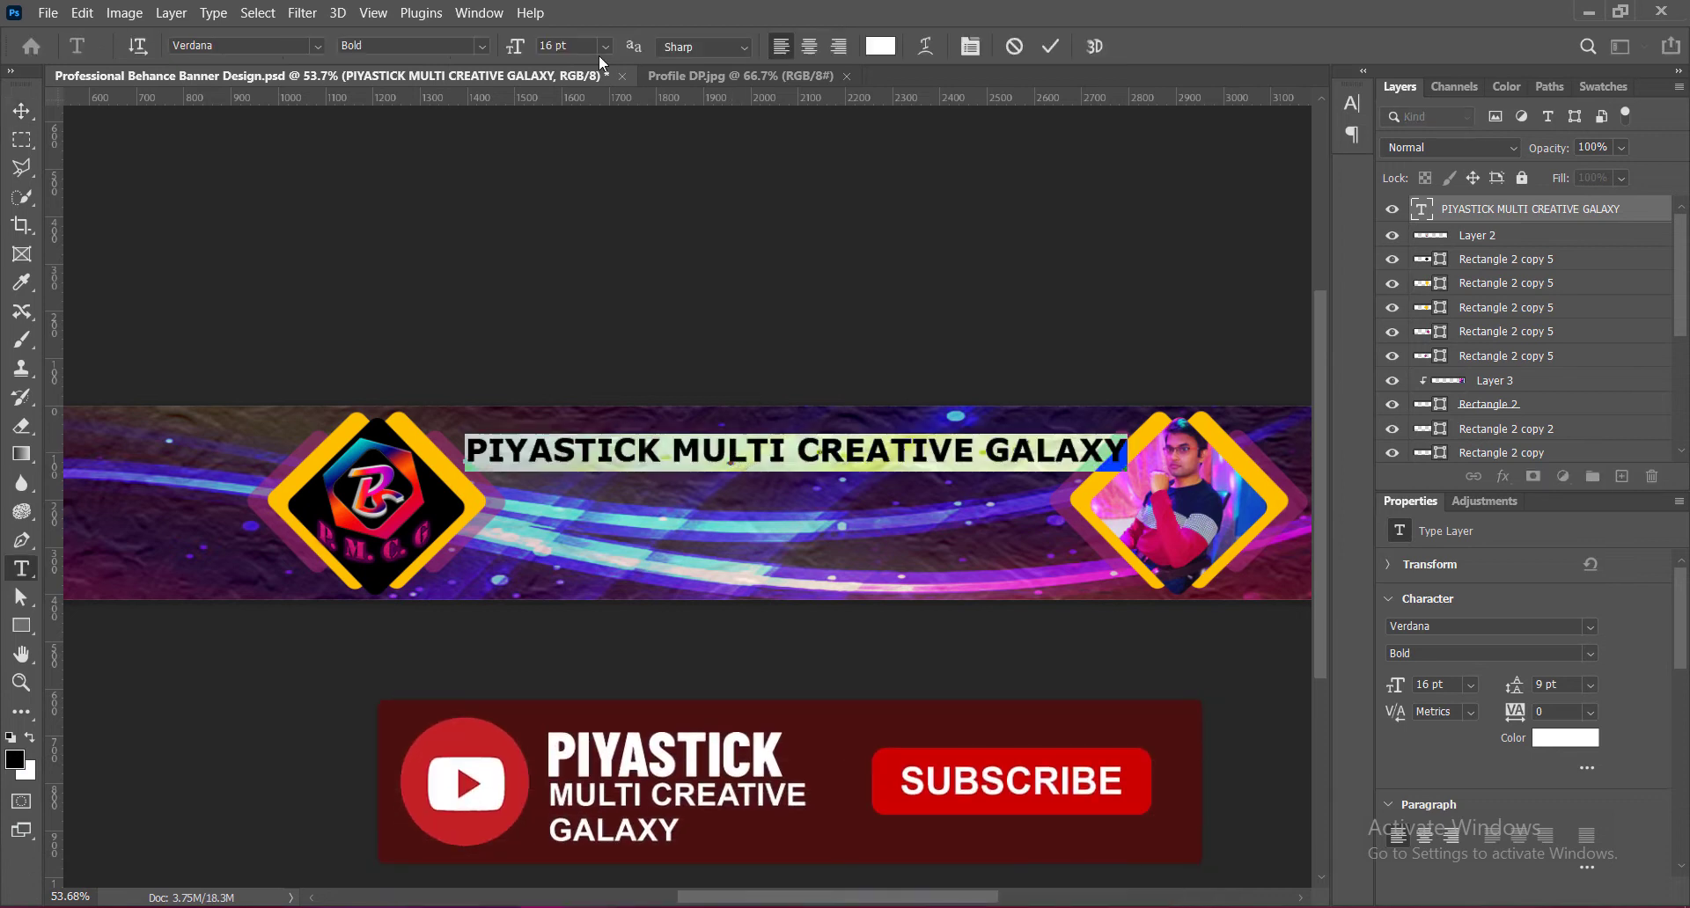
left_click(605, 45)
left_click(572, 193)
left_click(1050, 46)
key("v")
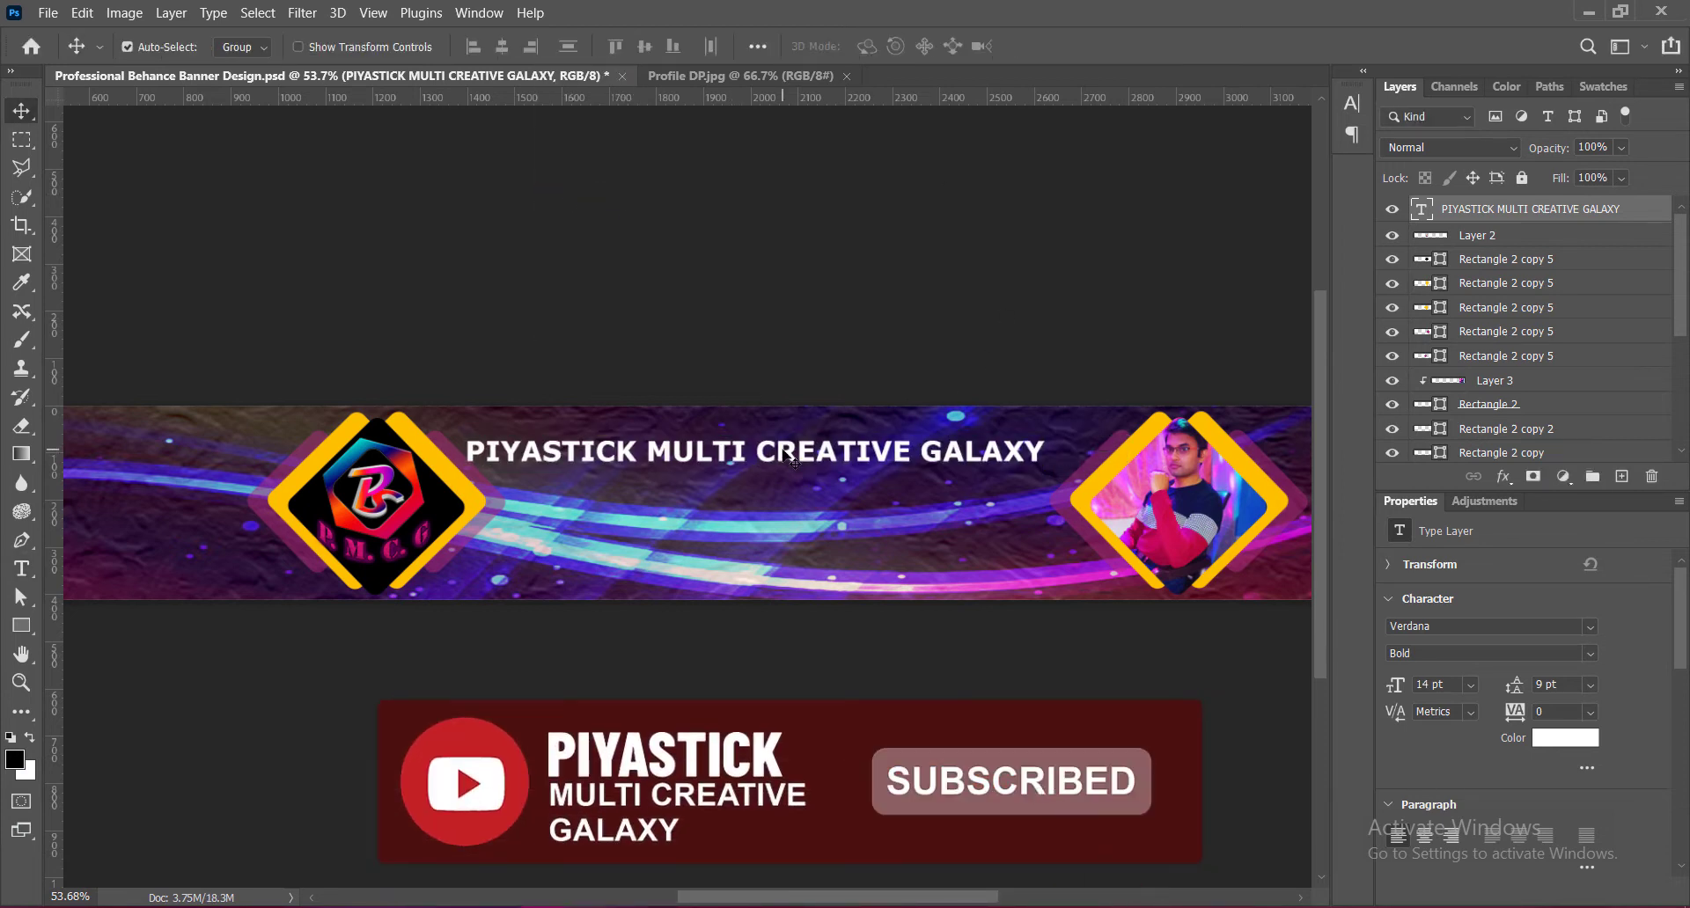
left_click_drag(778, 456, 804, 469)
key("Down")
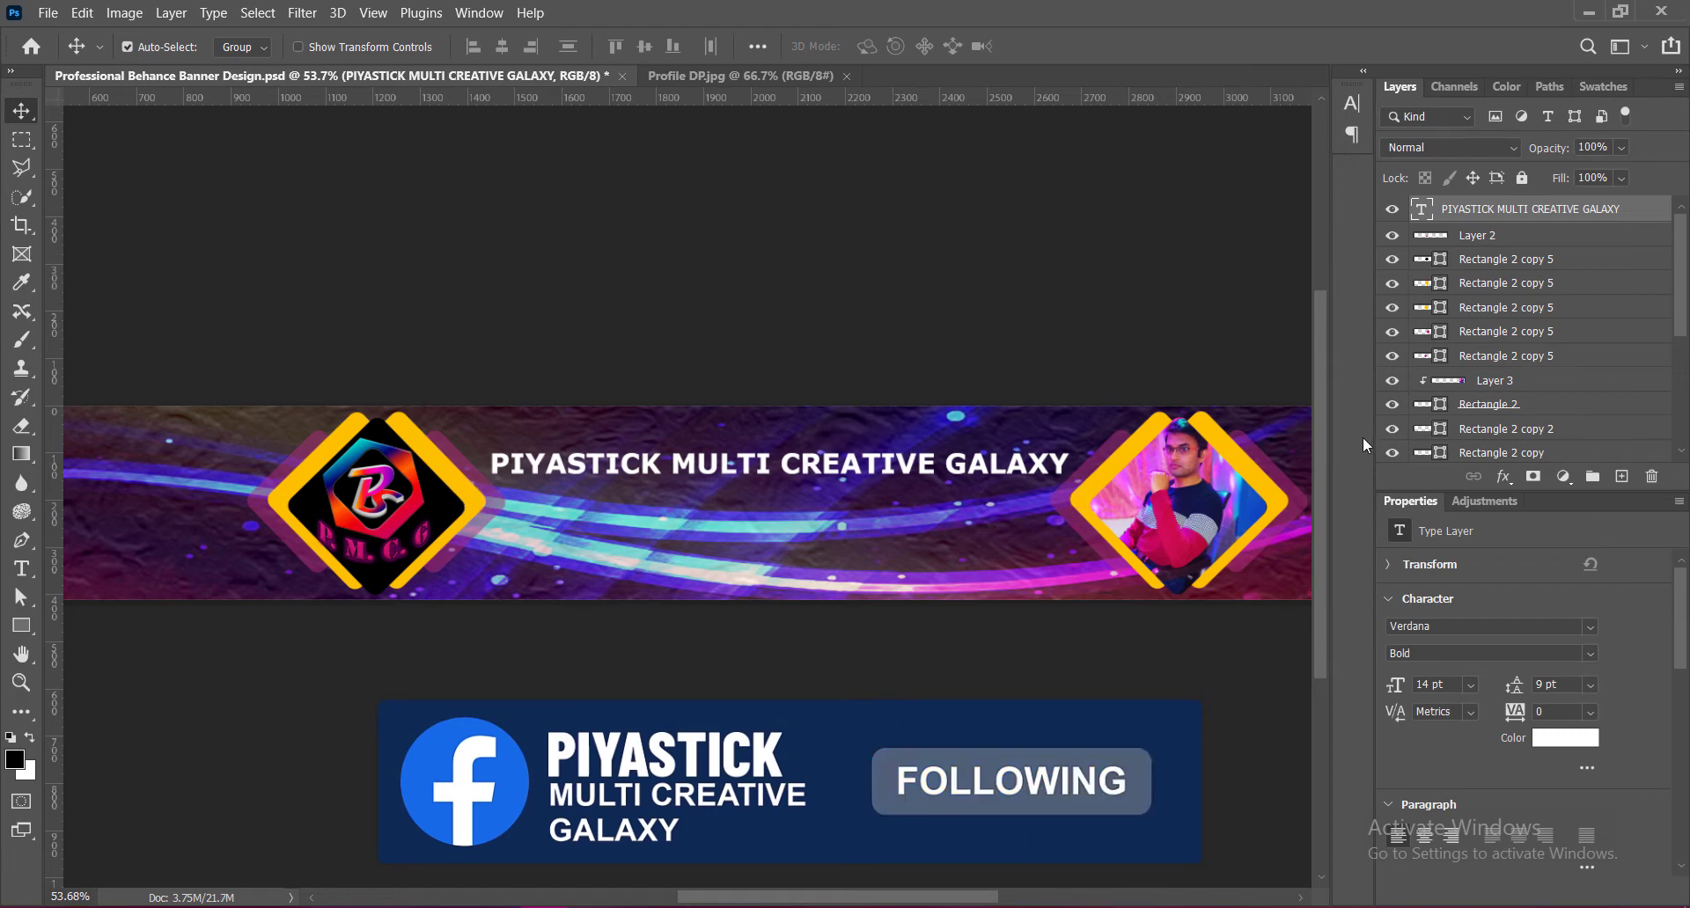
key("Down")
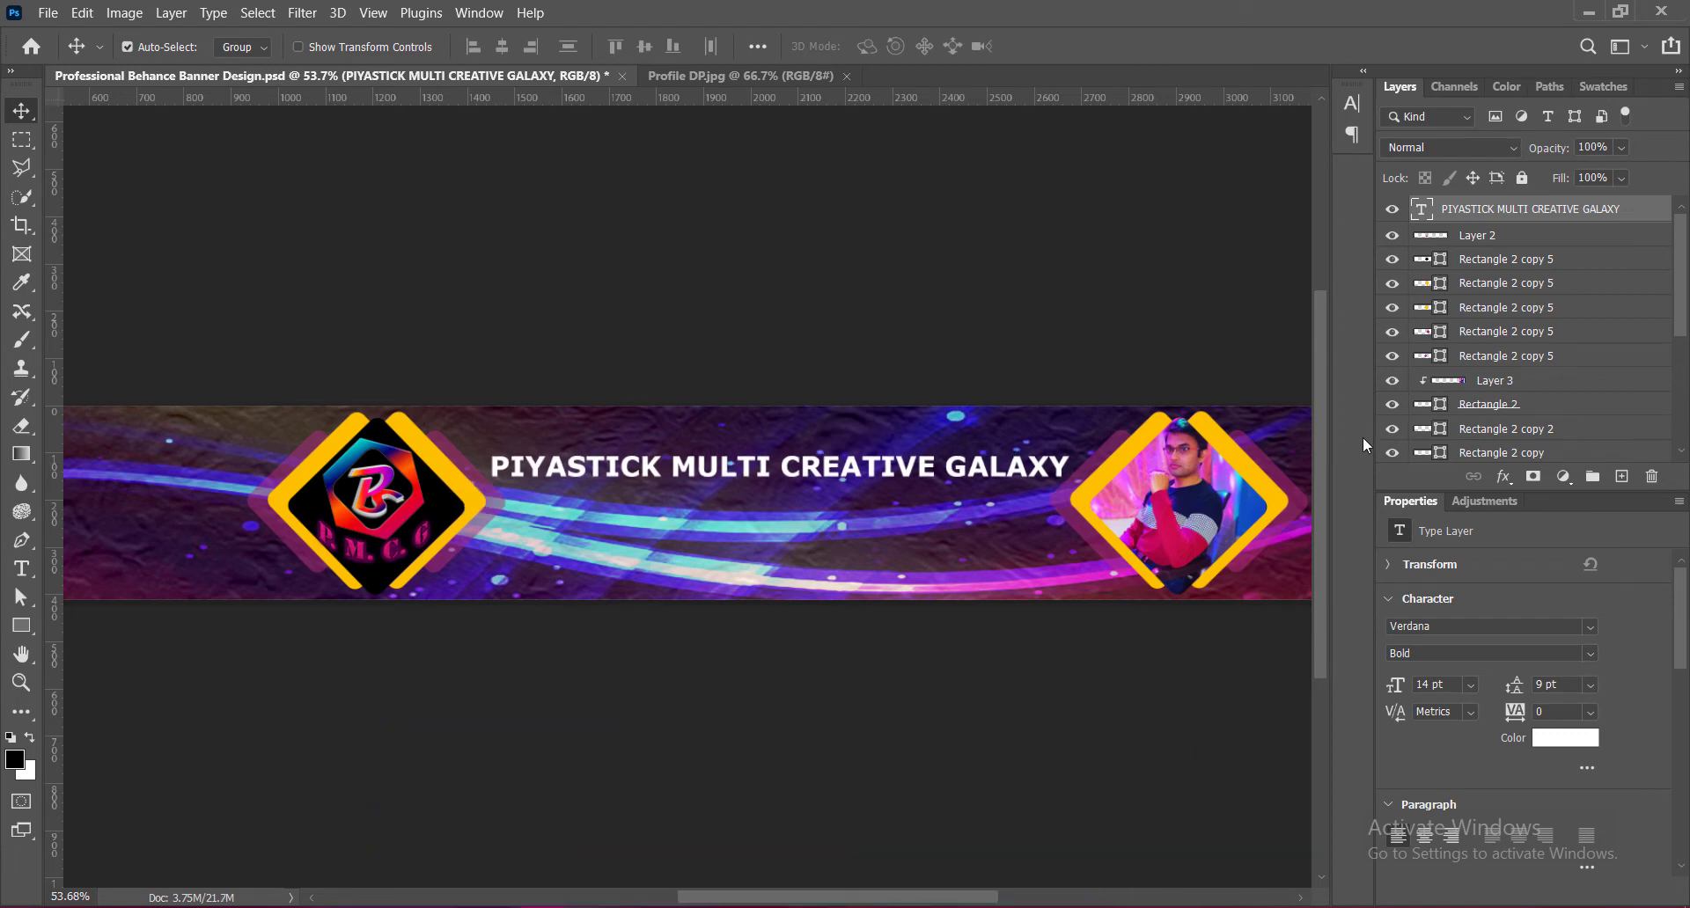
key("Down")
key("Down")
key("Down")
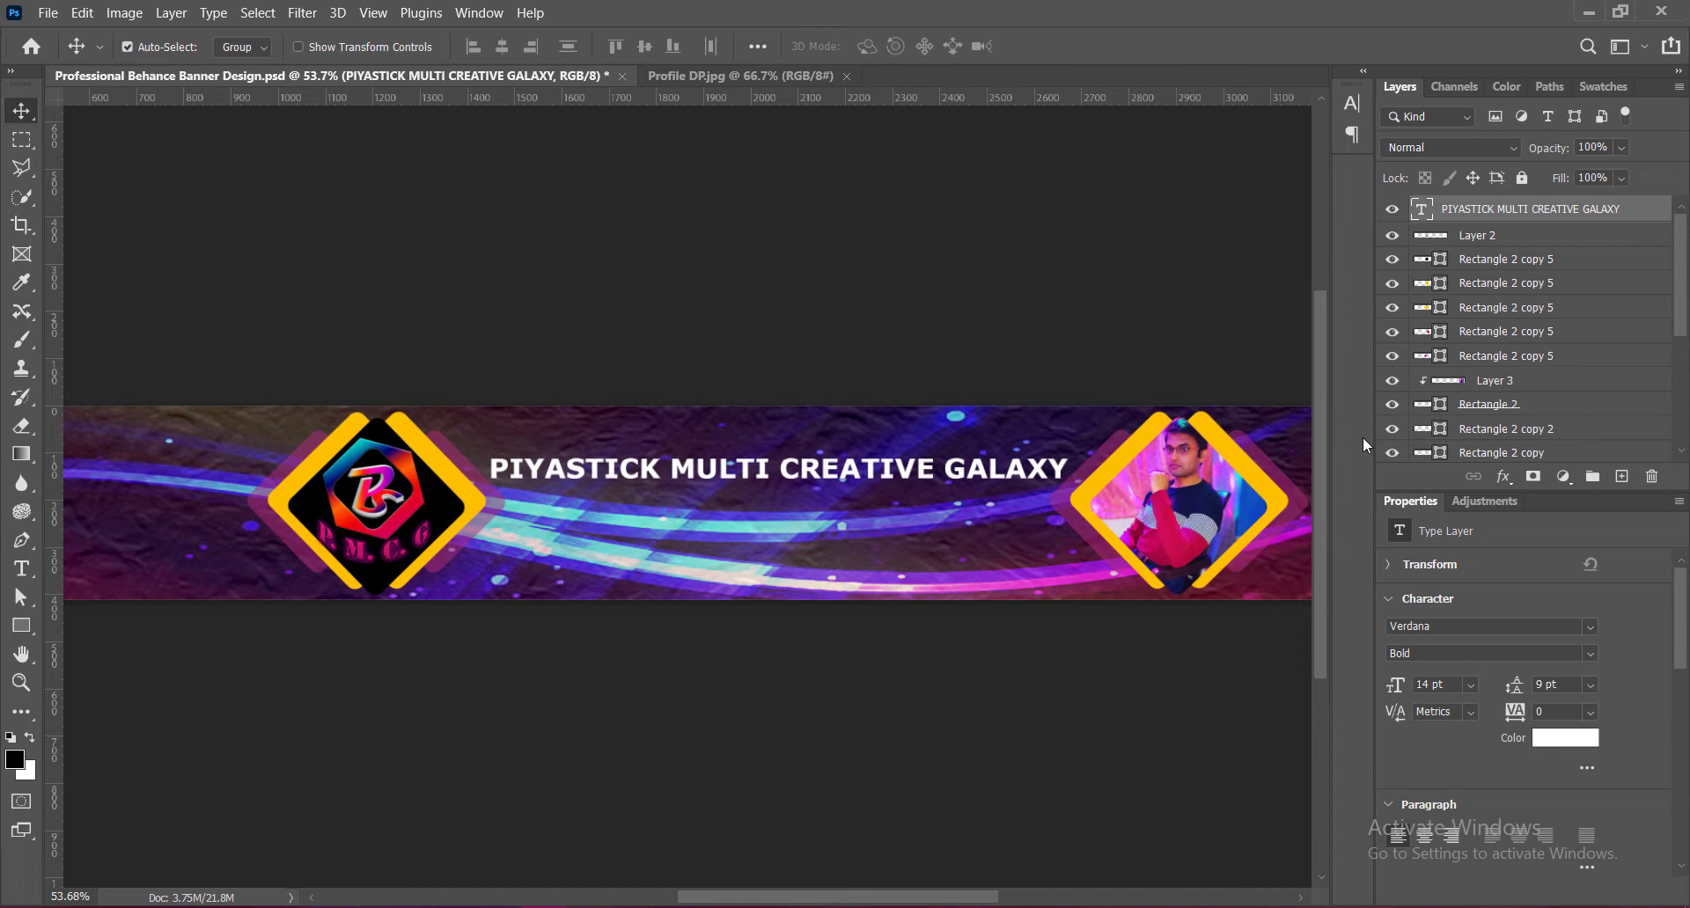
- Nudge the title right and try pink text colours ff69cf and ff00d2
scroll(907, 497, "up", 2)
scroll(897, 497, "up", 3)
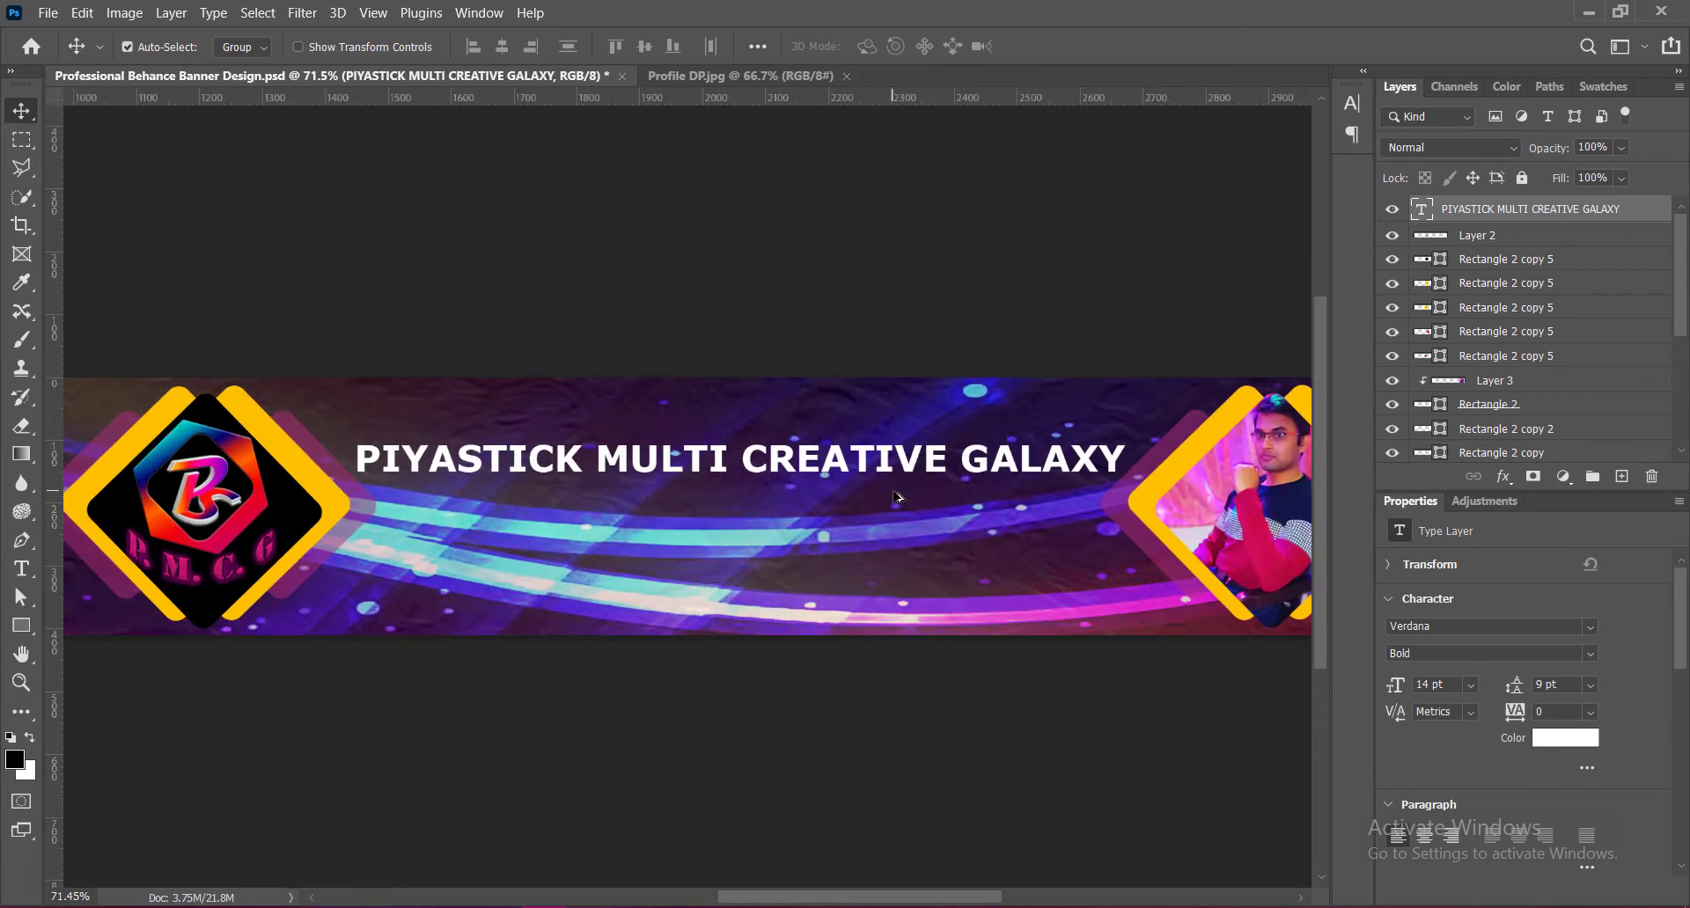
key("Right")
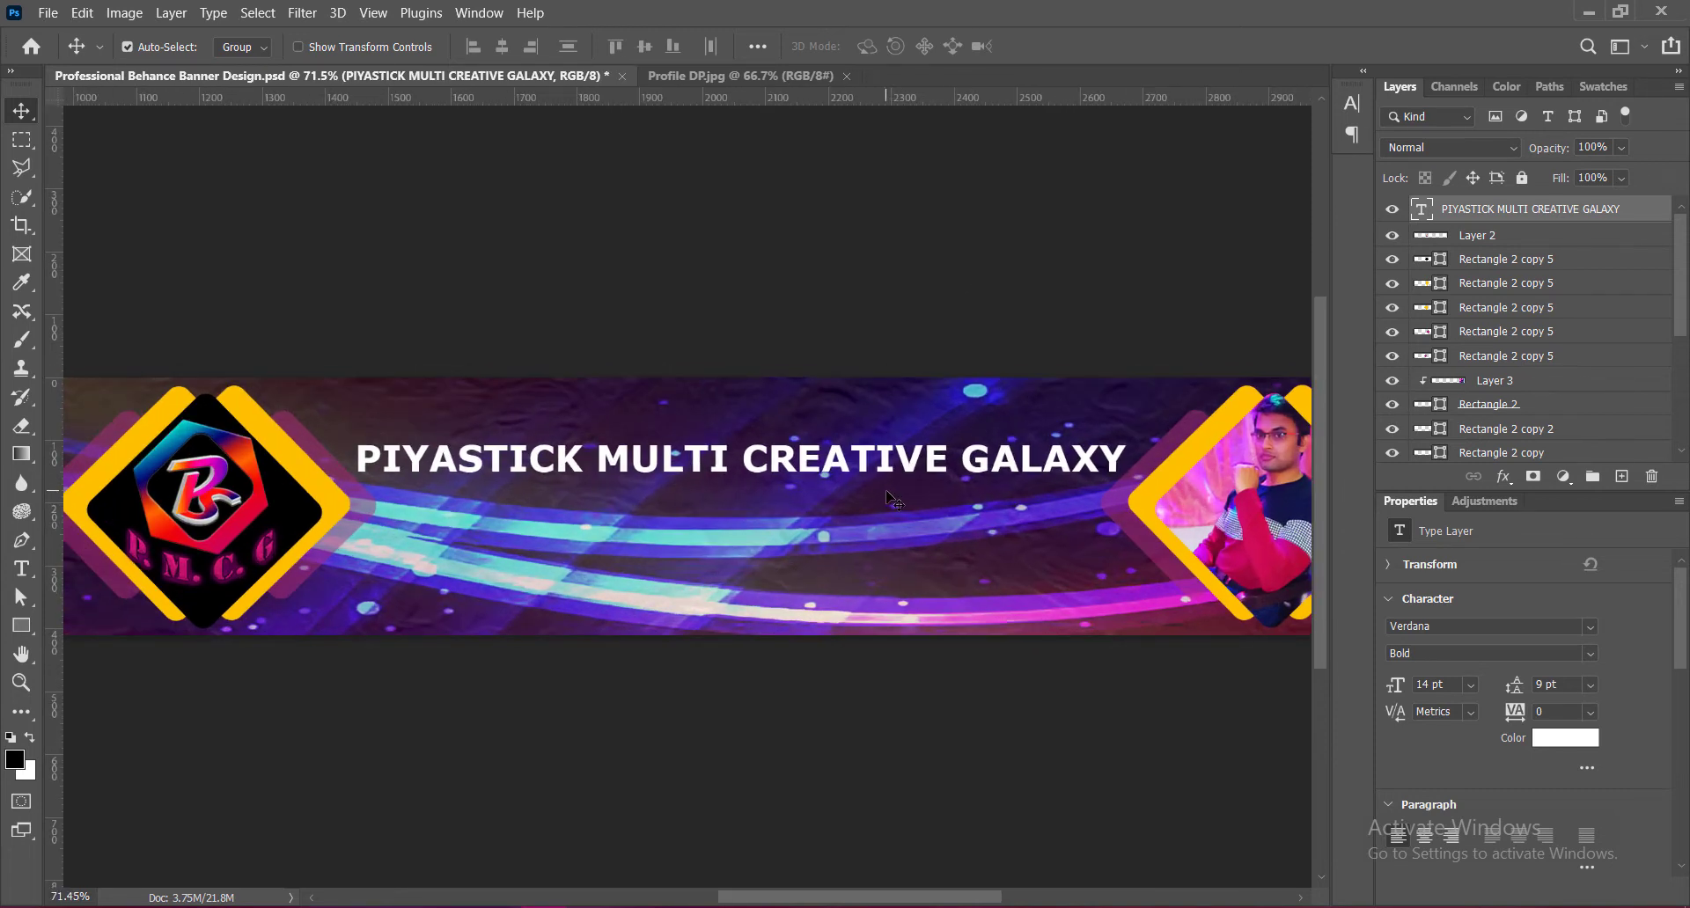
double_click(983, 472)
left_click(824, 460)
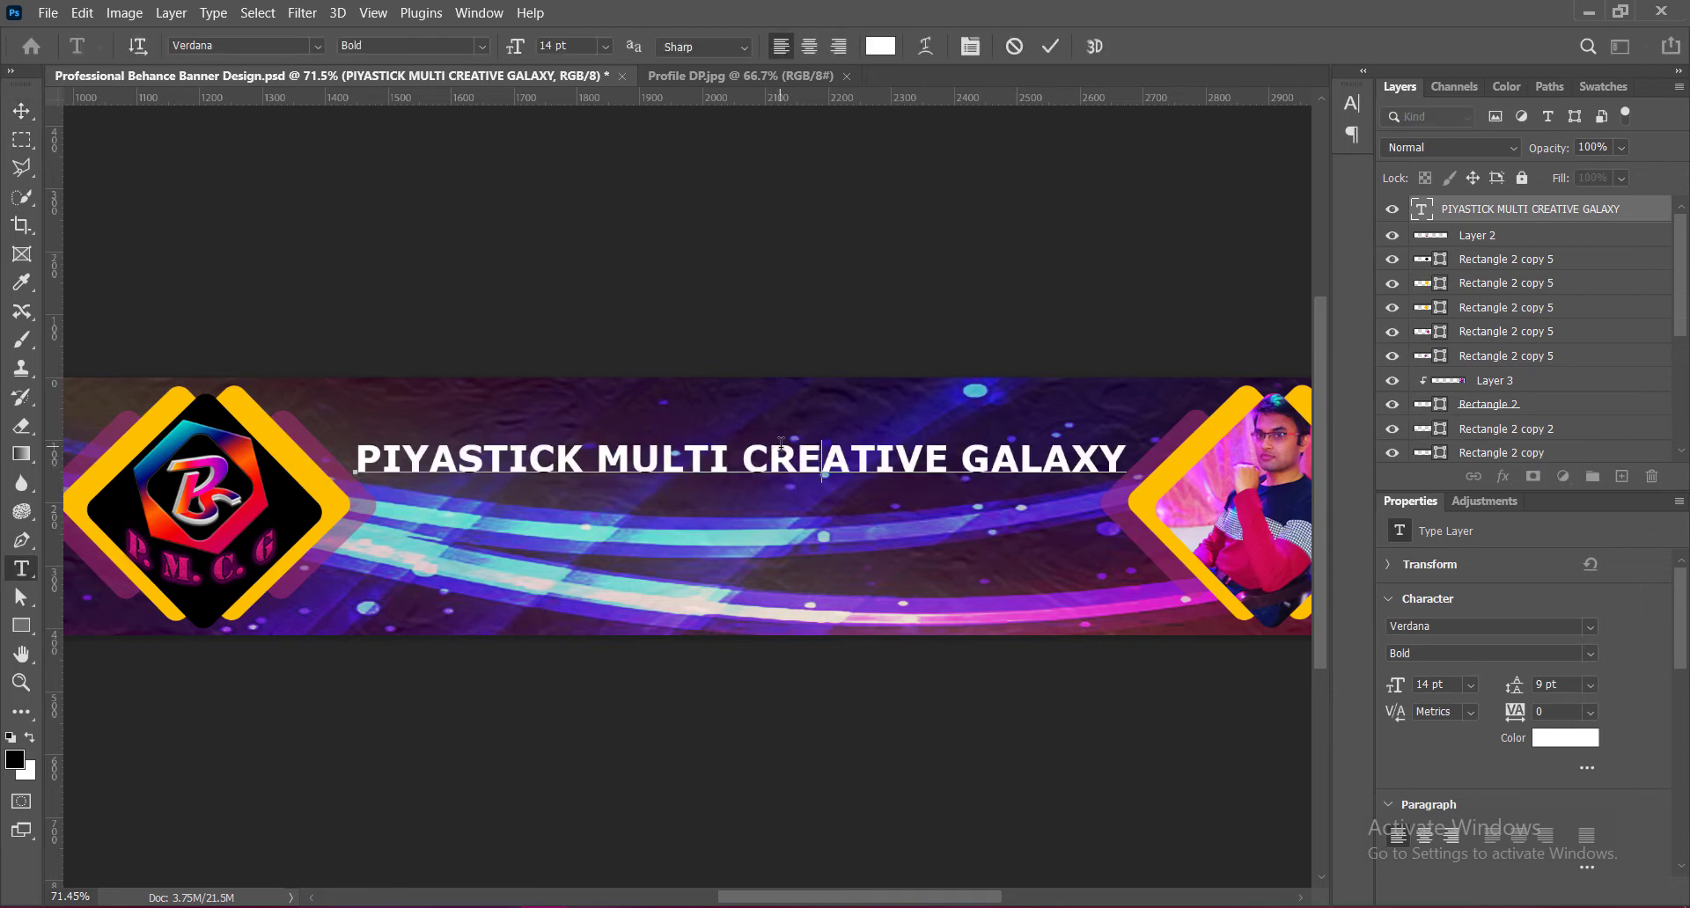
left_click(880, 46)
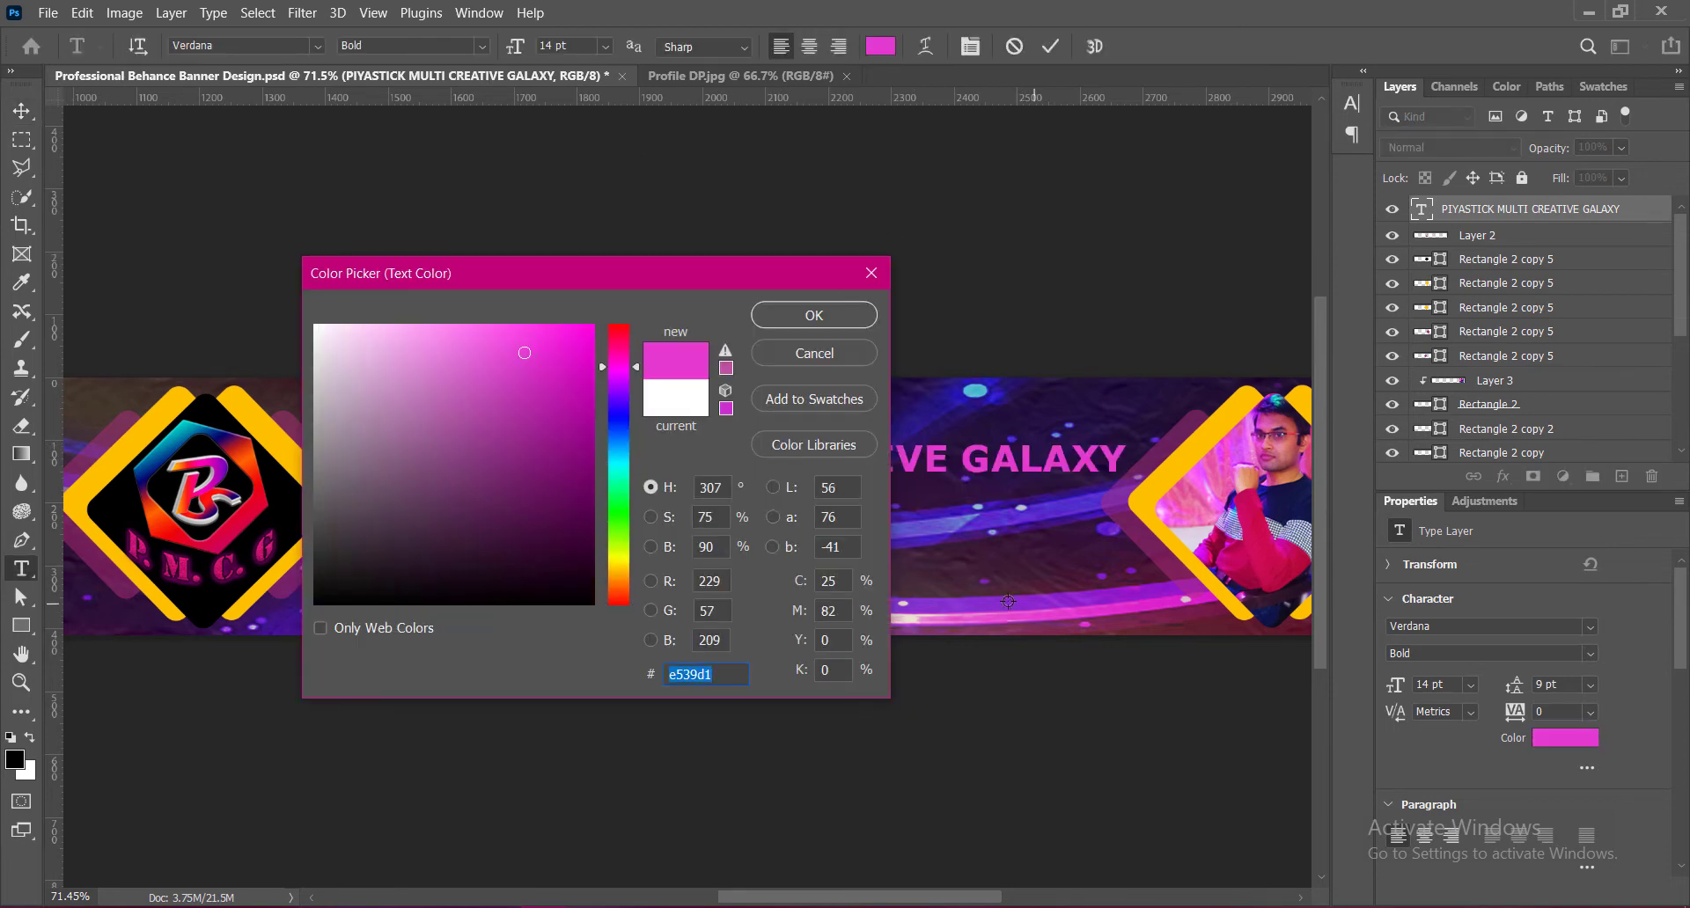
type("ff69cf")
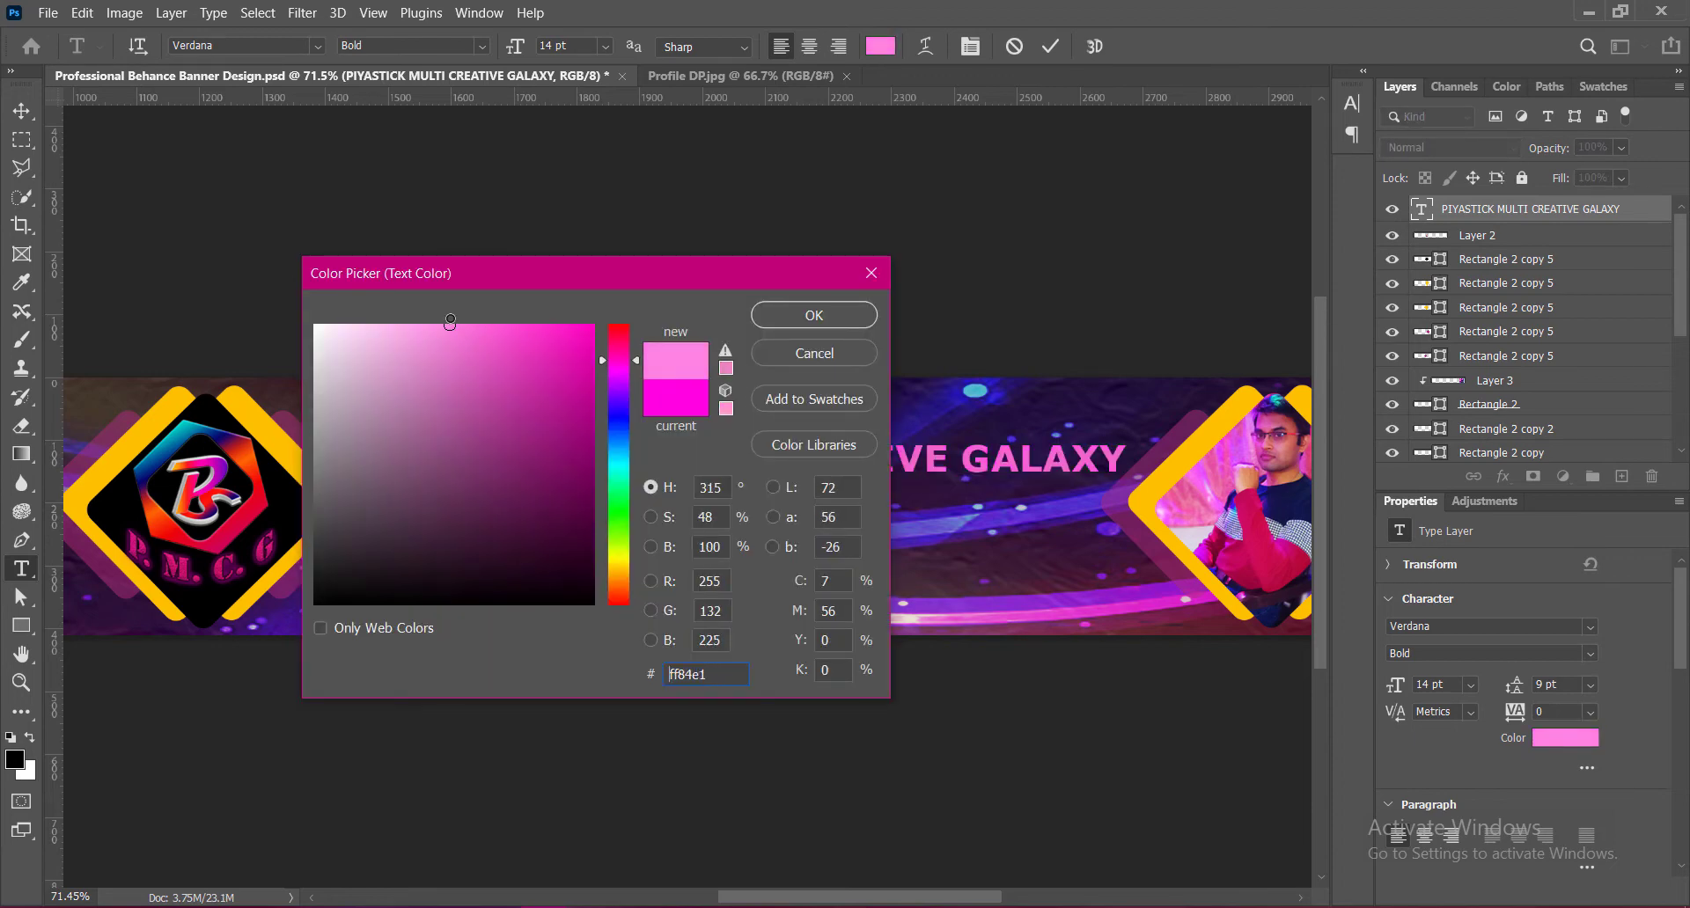
left_click(813, 315)
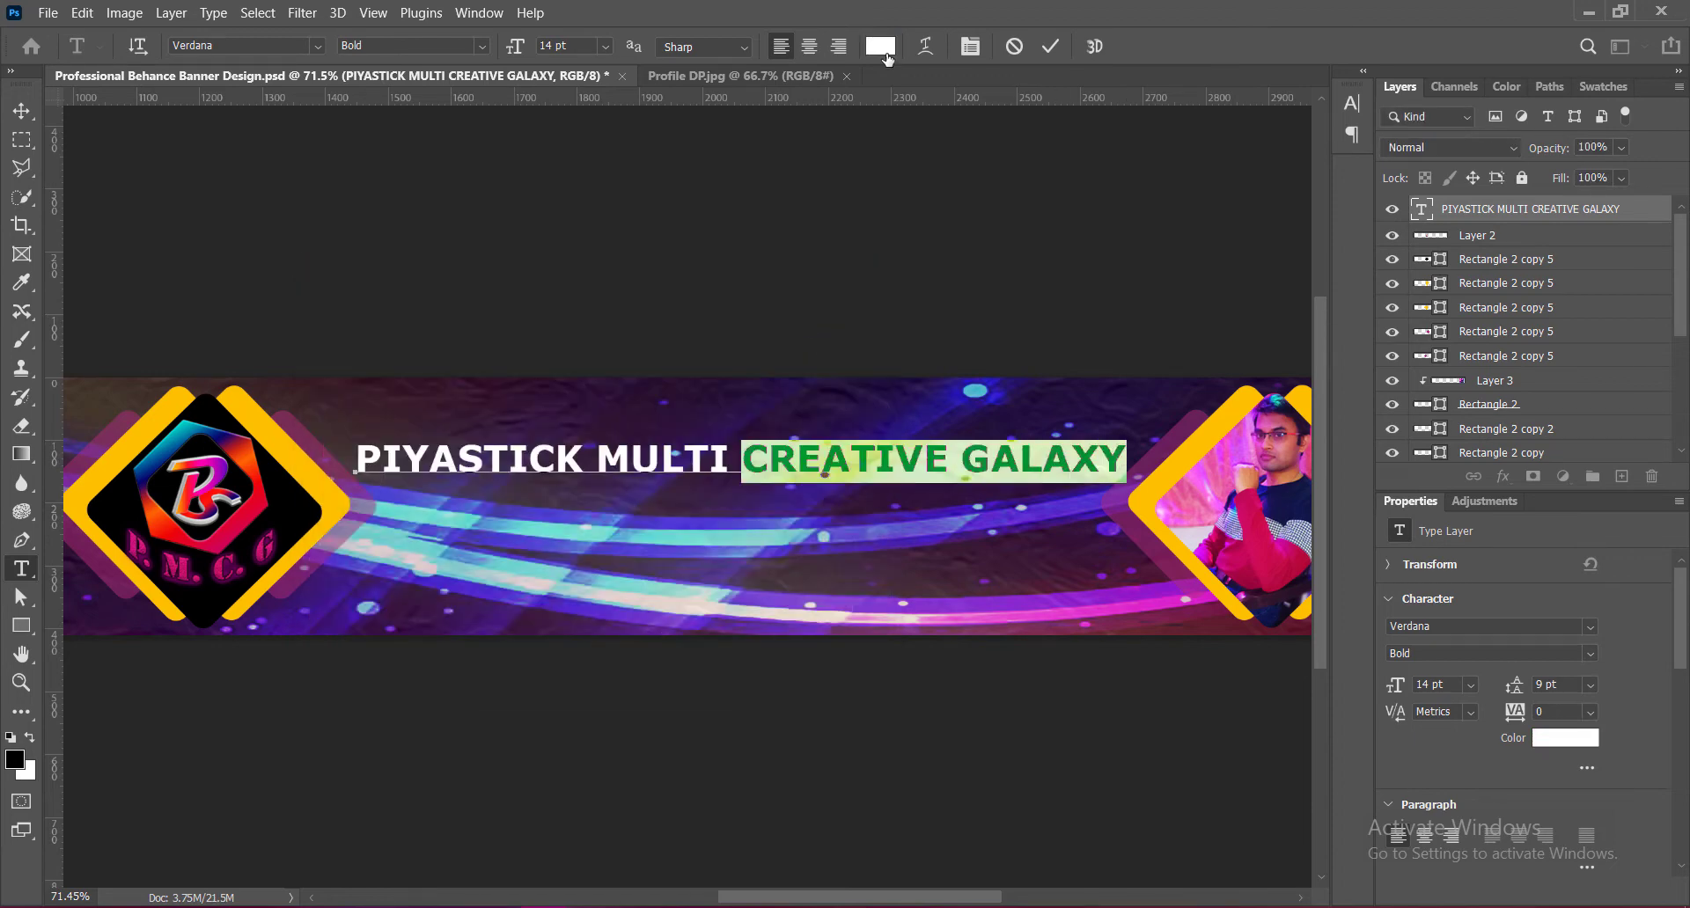
left_click(880, 46)
left_click(621, 360)
type("ff00d2")
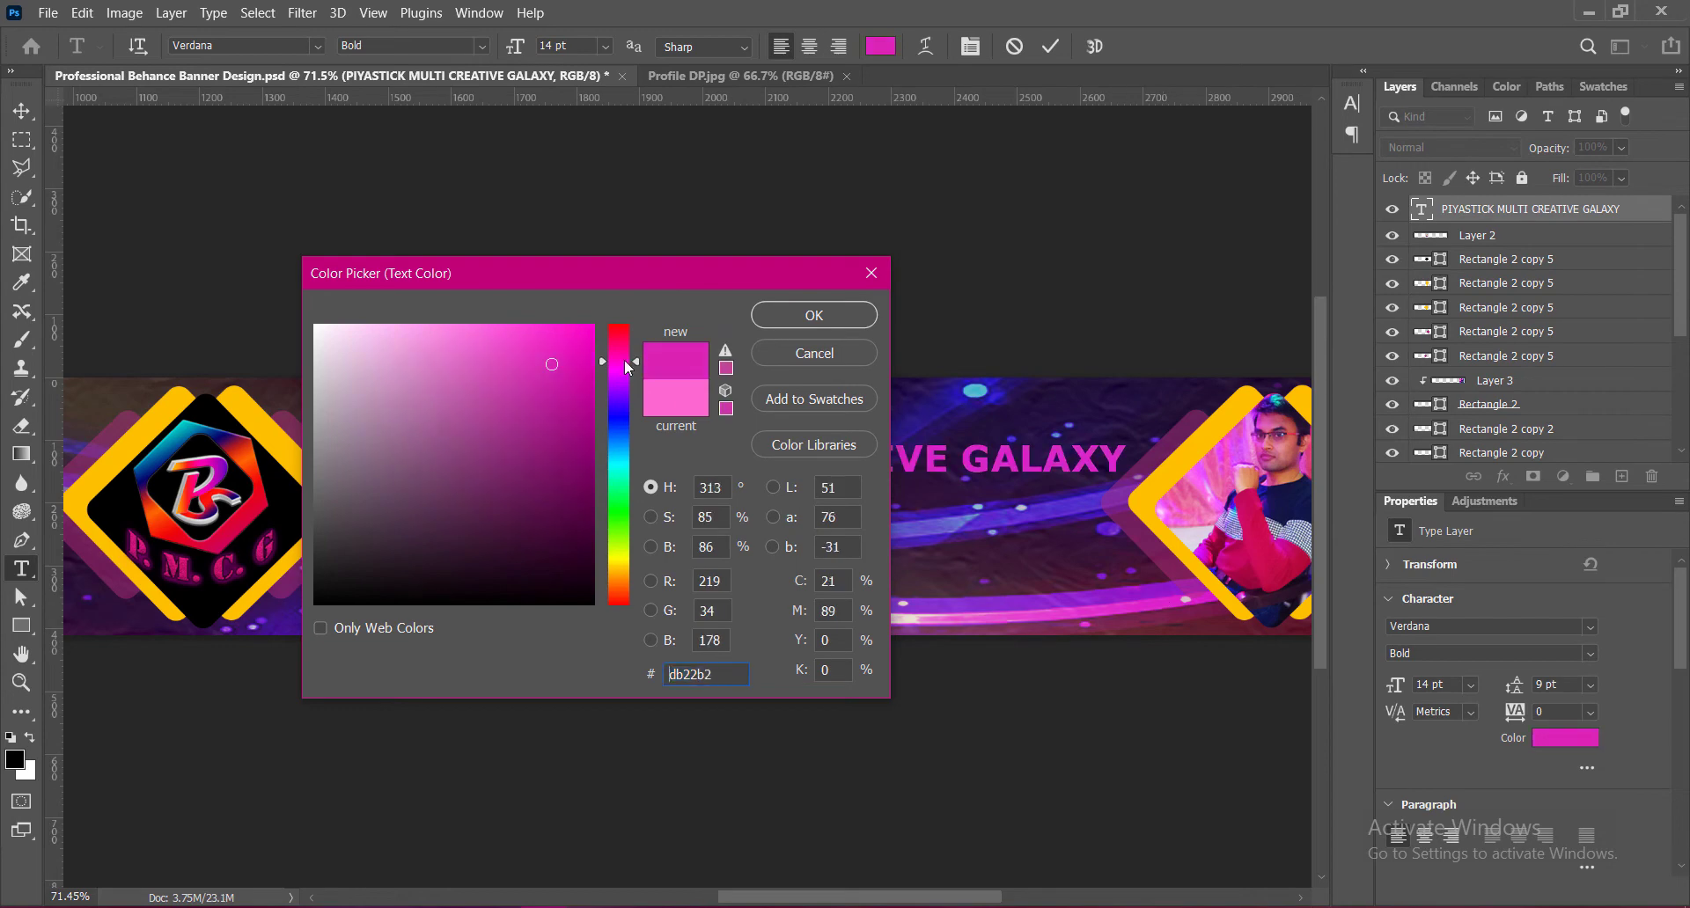
type("ffffff")
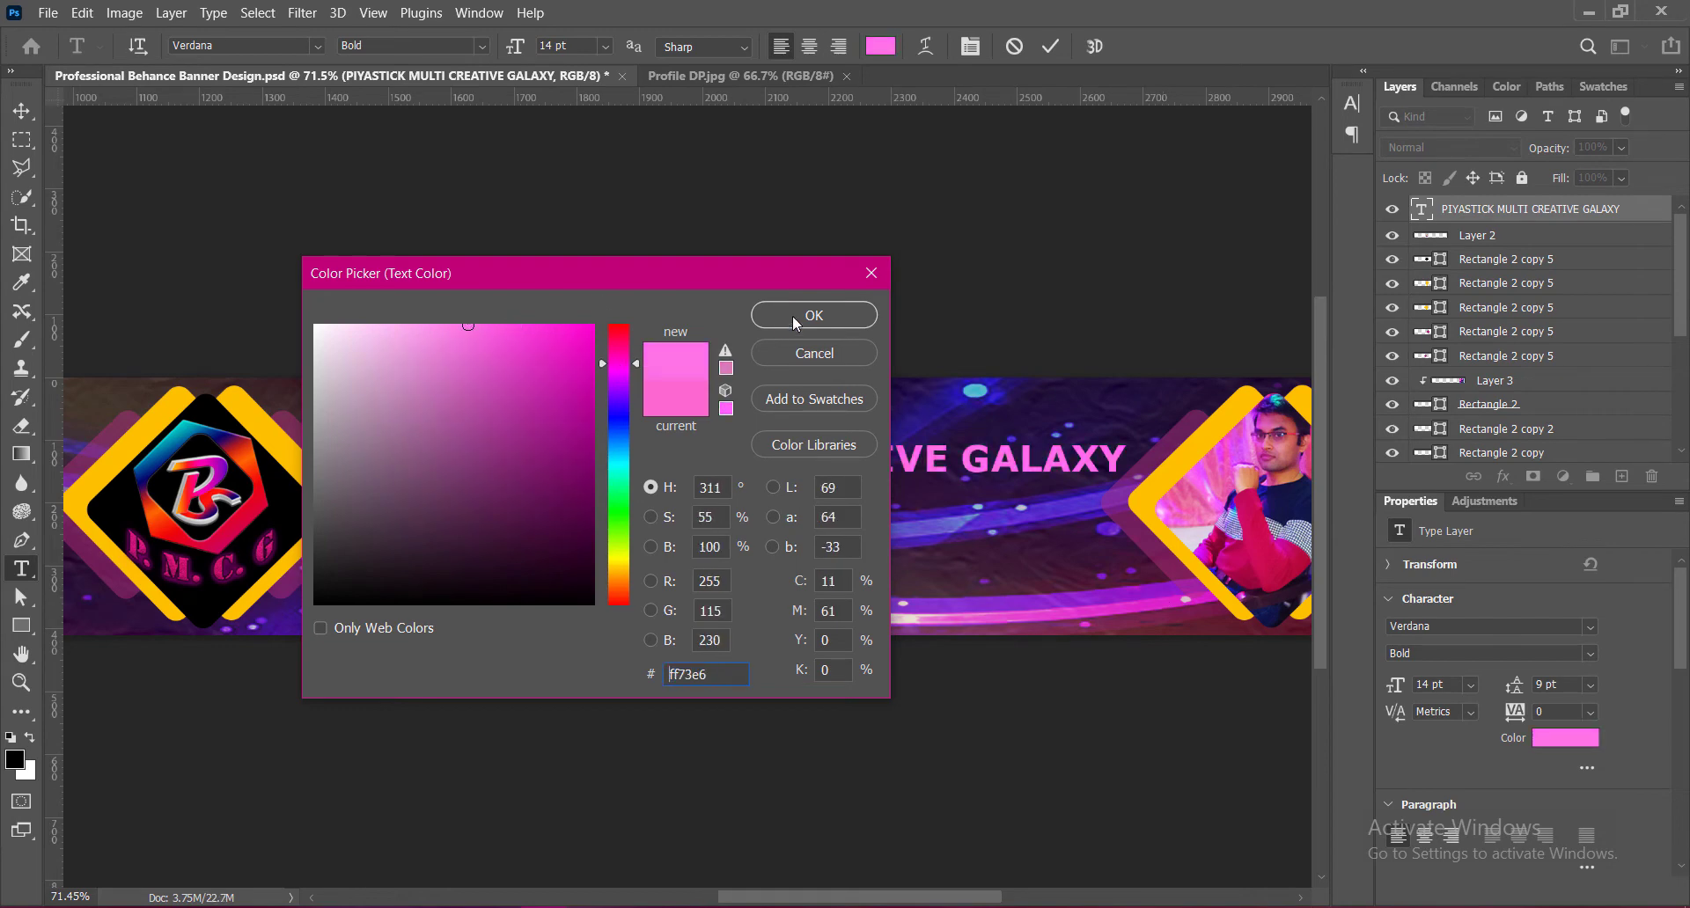
left_click(792, 315)
- Colour PIYASTICK MULTI cyan (00ffff)
left_click(880, 46)
type("00ffff")
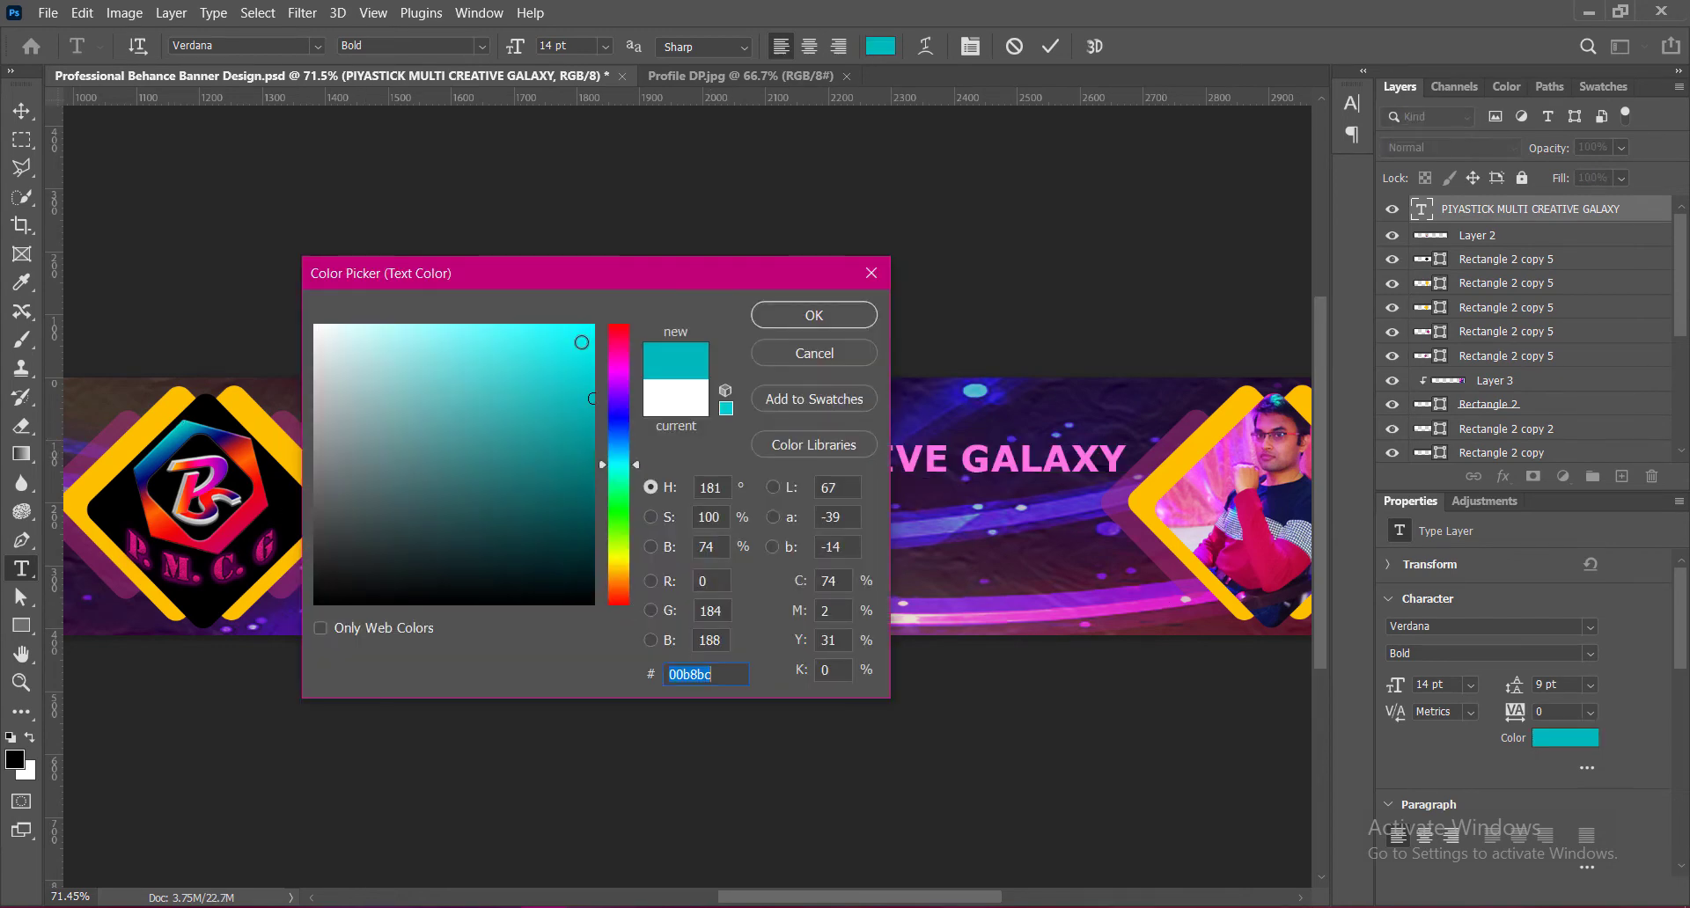
left_click(829, 319)
left_click(800, 458)
- Colour CREATIVE GALAXY light pink and commit the title text
left_click_drag(742, 457, 1127, 458)
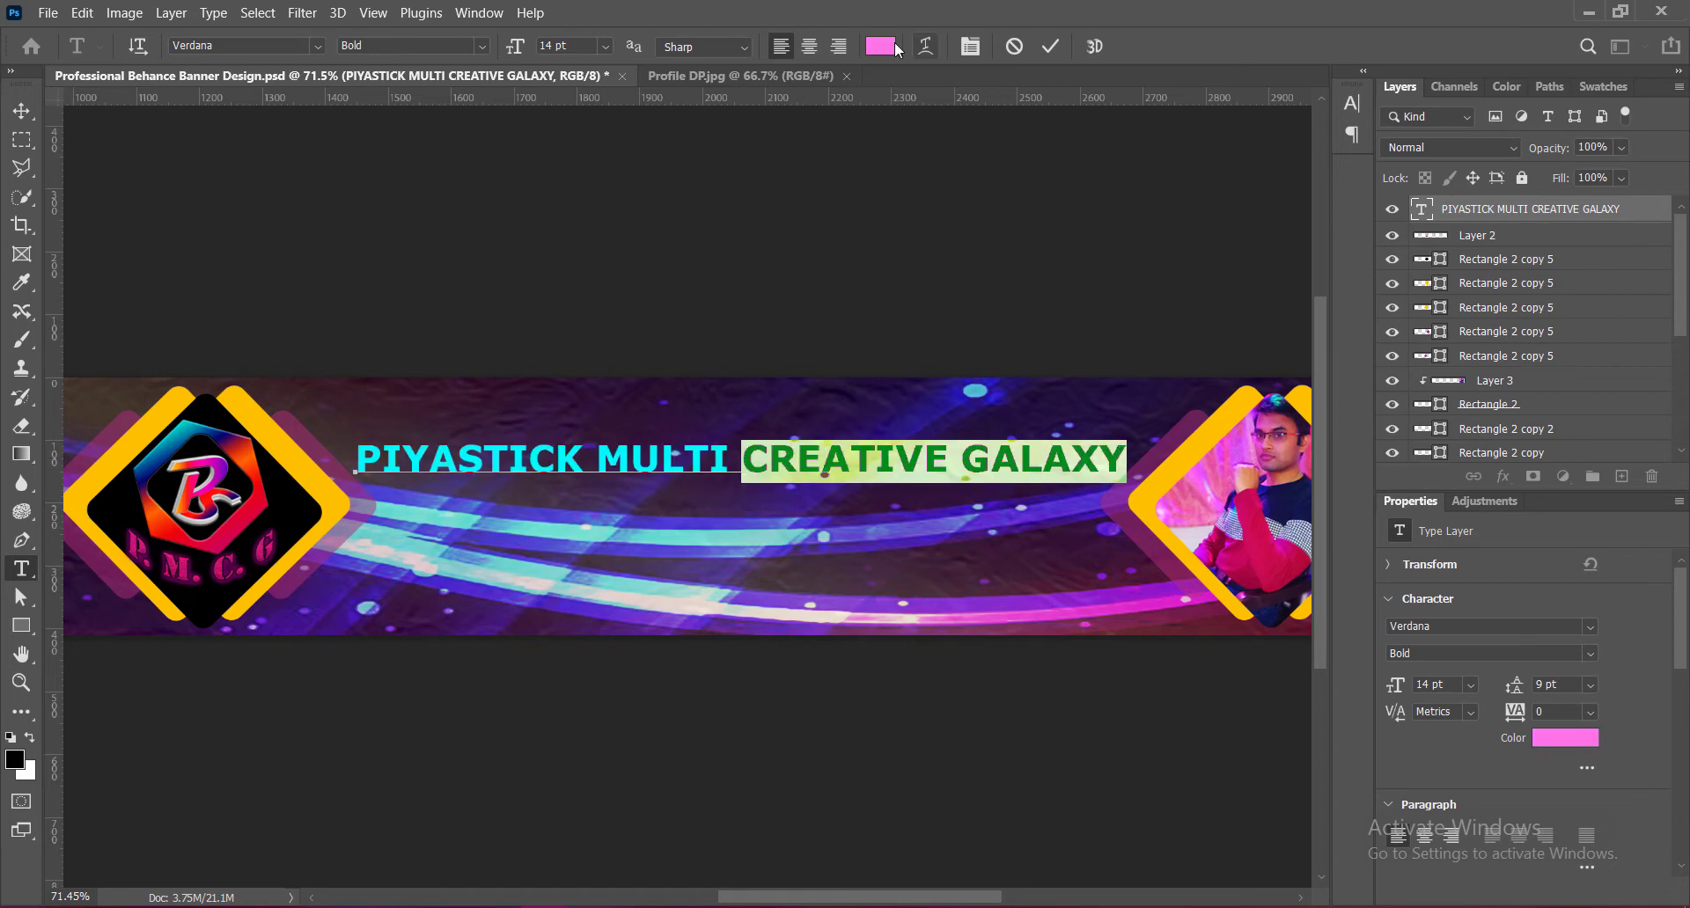
left_click(881, 46)
type("ff0077")
left_click(669, 396)
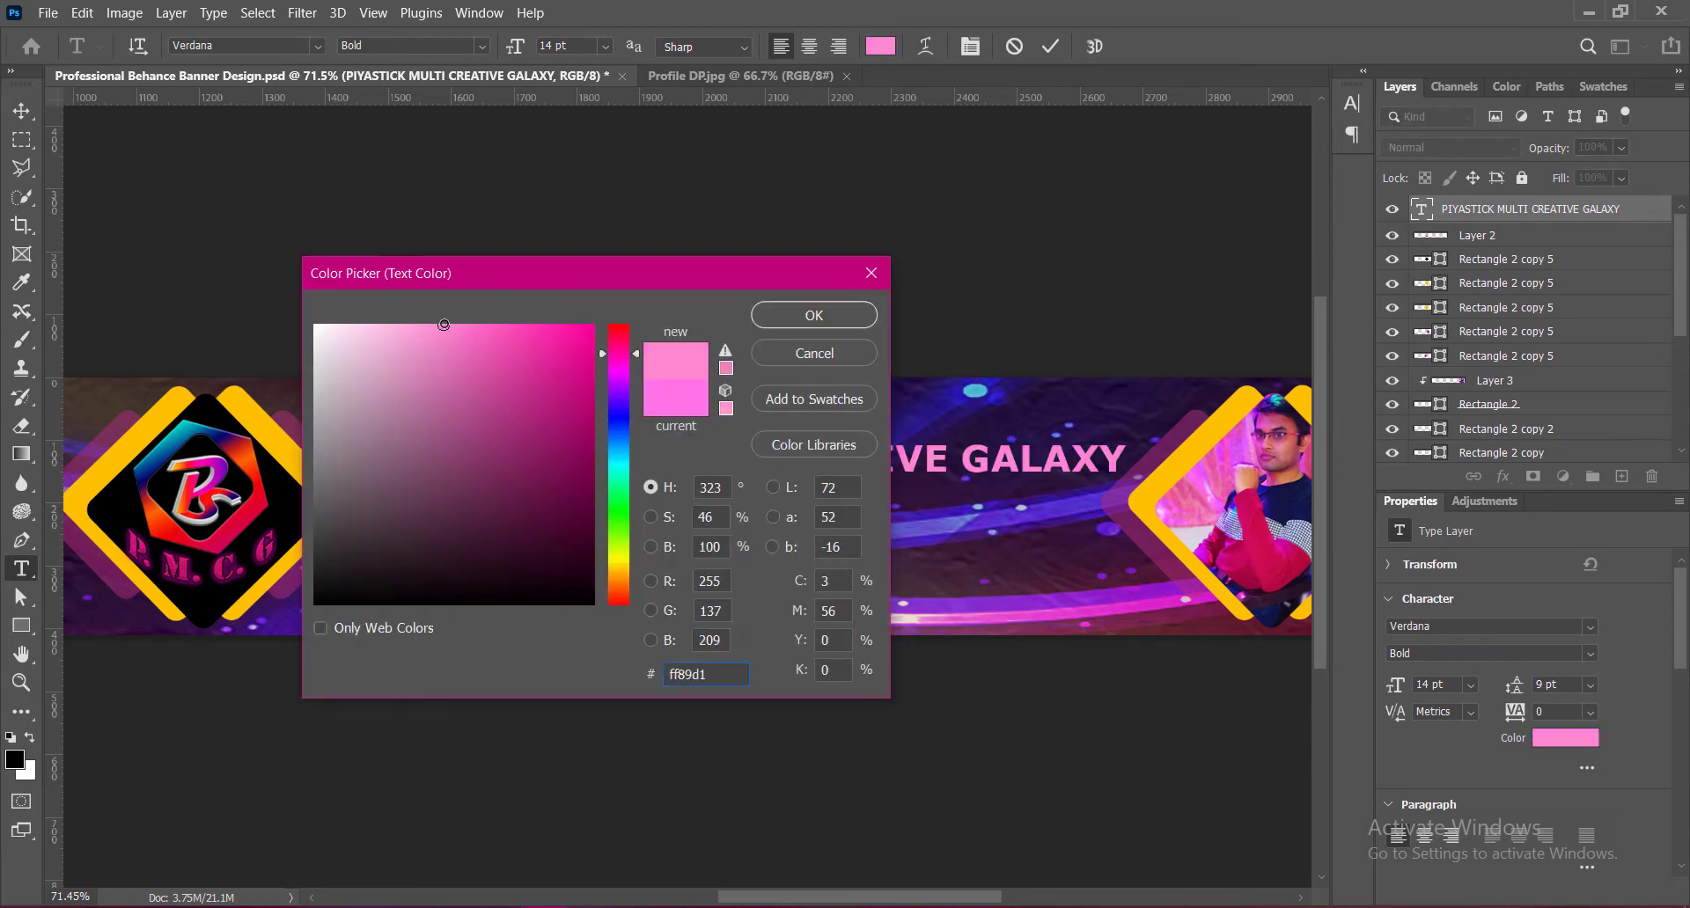
left_click(797, 315)
left_click(21, 111)
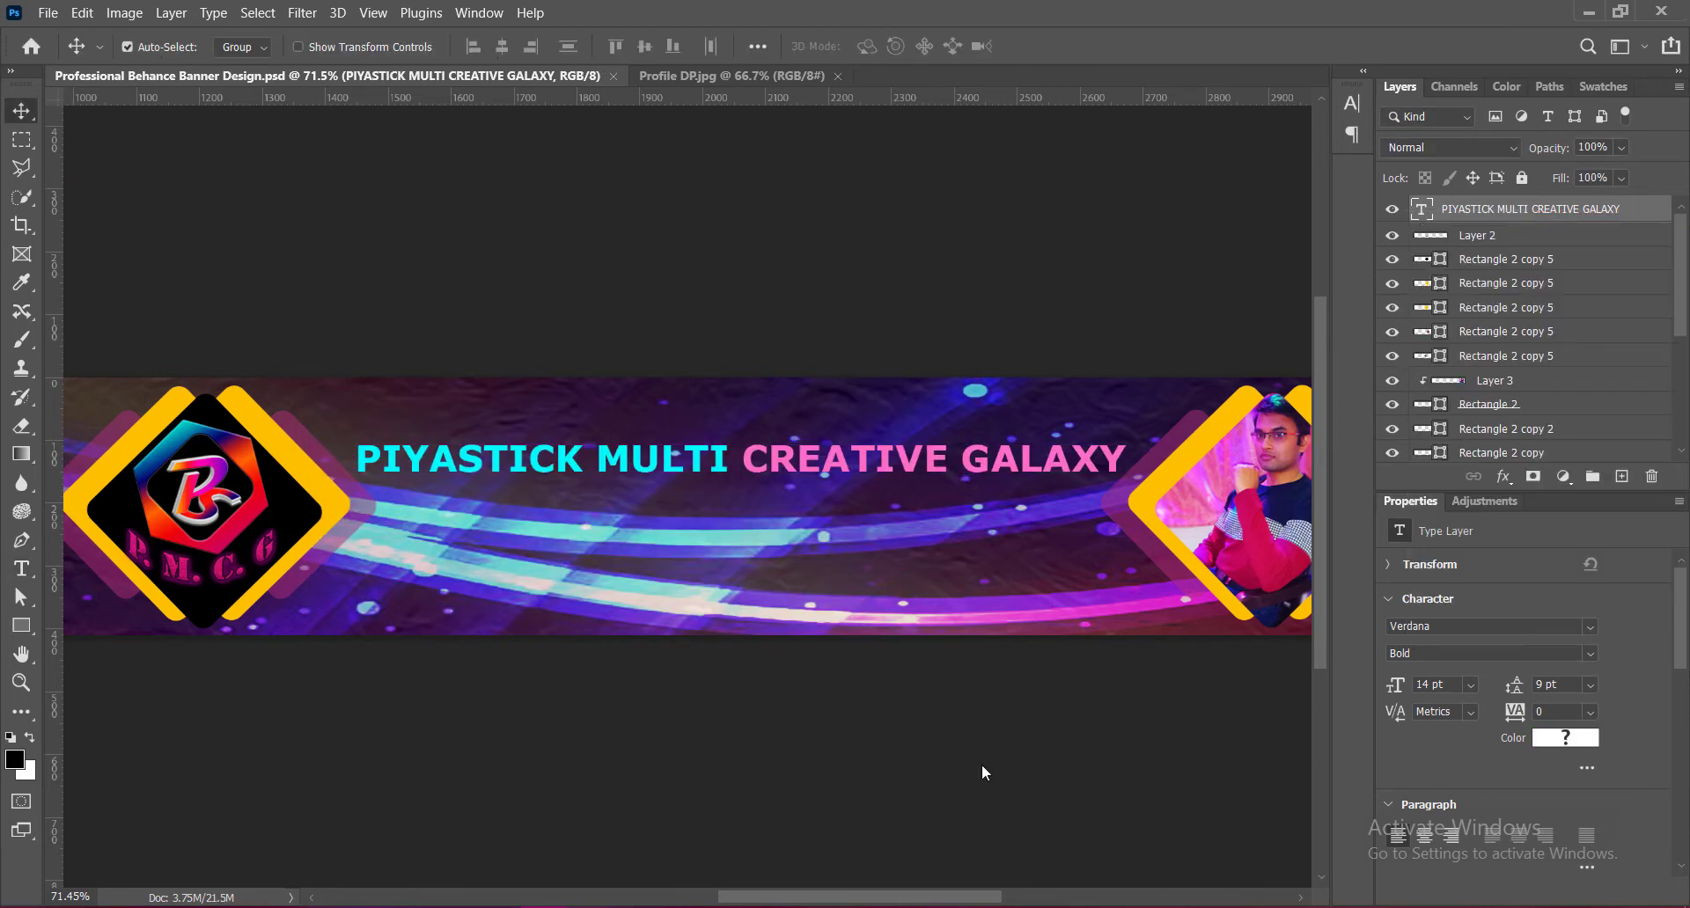
double_click(1637, 209)
- Add a Hard Mix drop shadow to the title with adjusted spread, opacity, size and contour
left_click(887, 465)
left_click(1265, 133)
left_click(1225, 503)
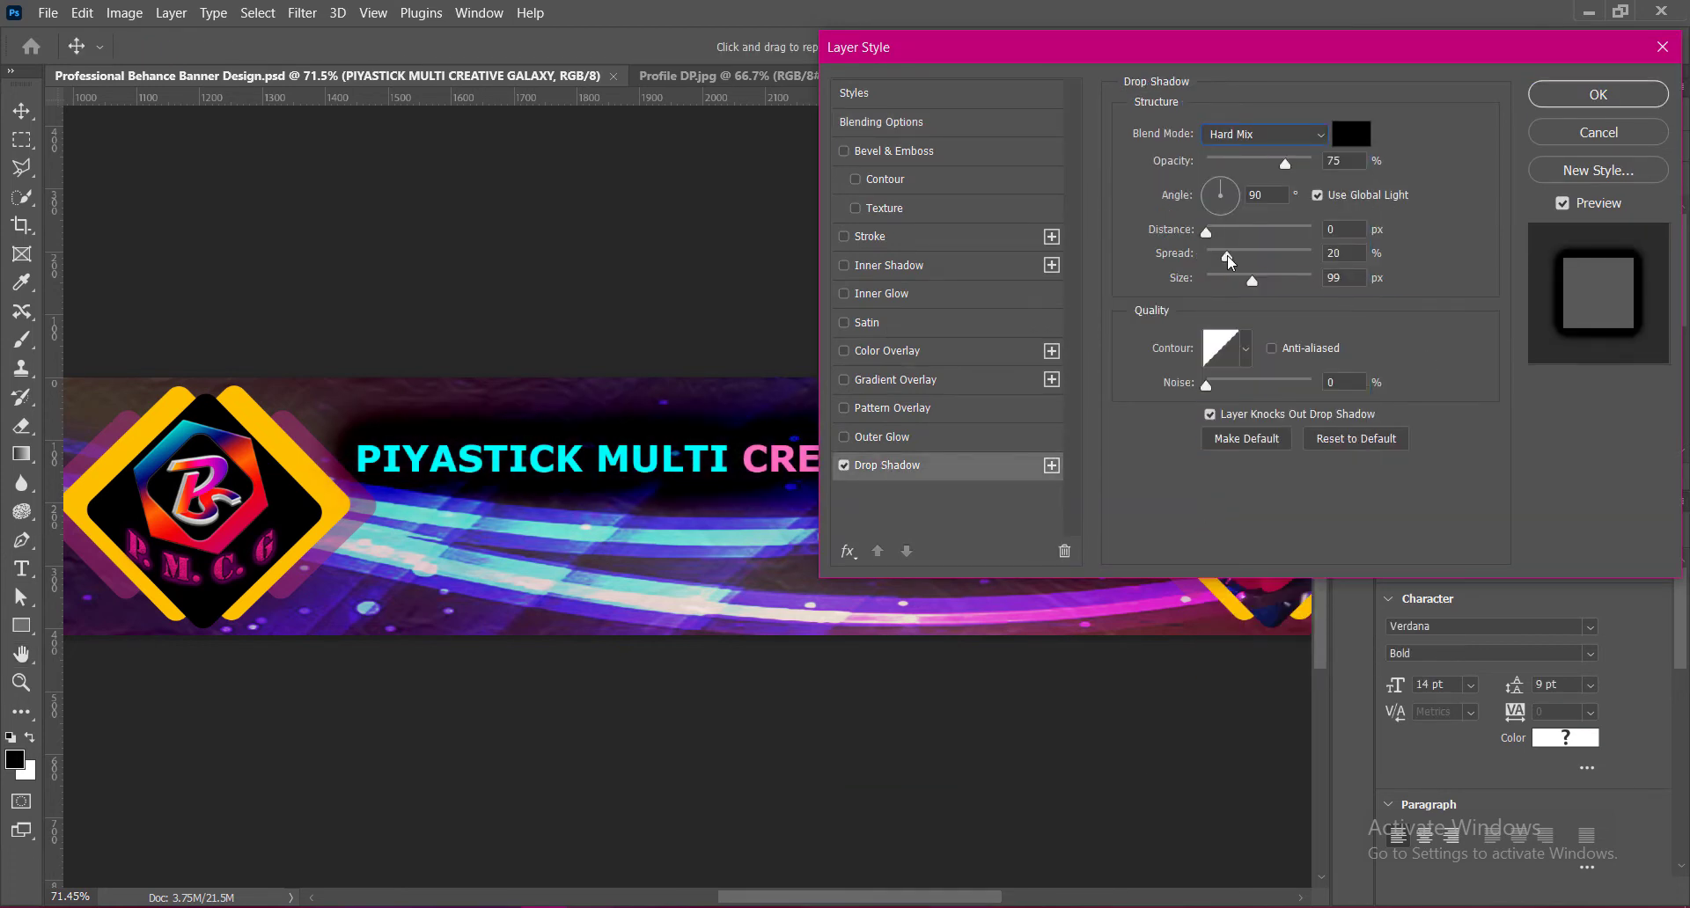
mouse_move(1227, 257)
left_mouse_down()
mouse_move(1209, 257)
mouse_move(1215, 231)
mouse_move(1218, 280)
left_mouse_up()
left_click_drag(1284, 163, 1264, 161)
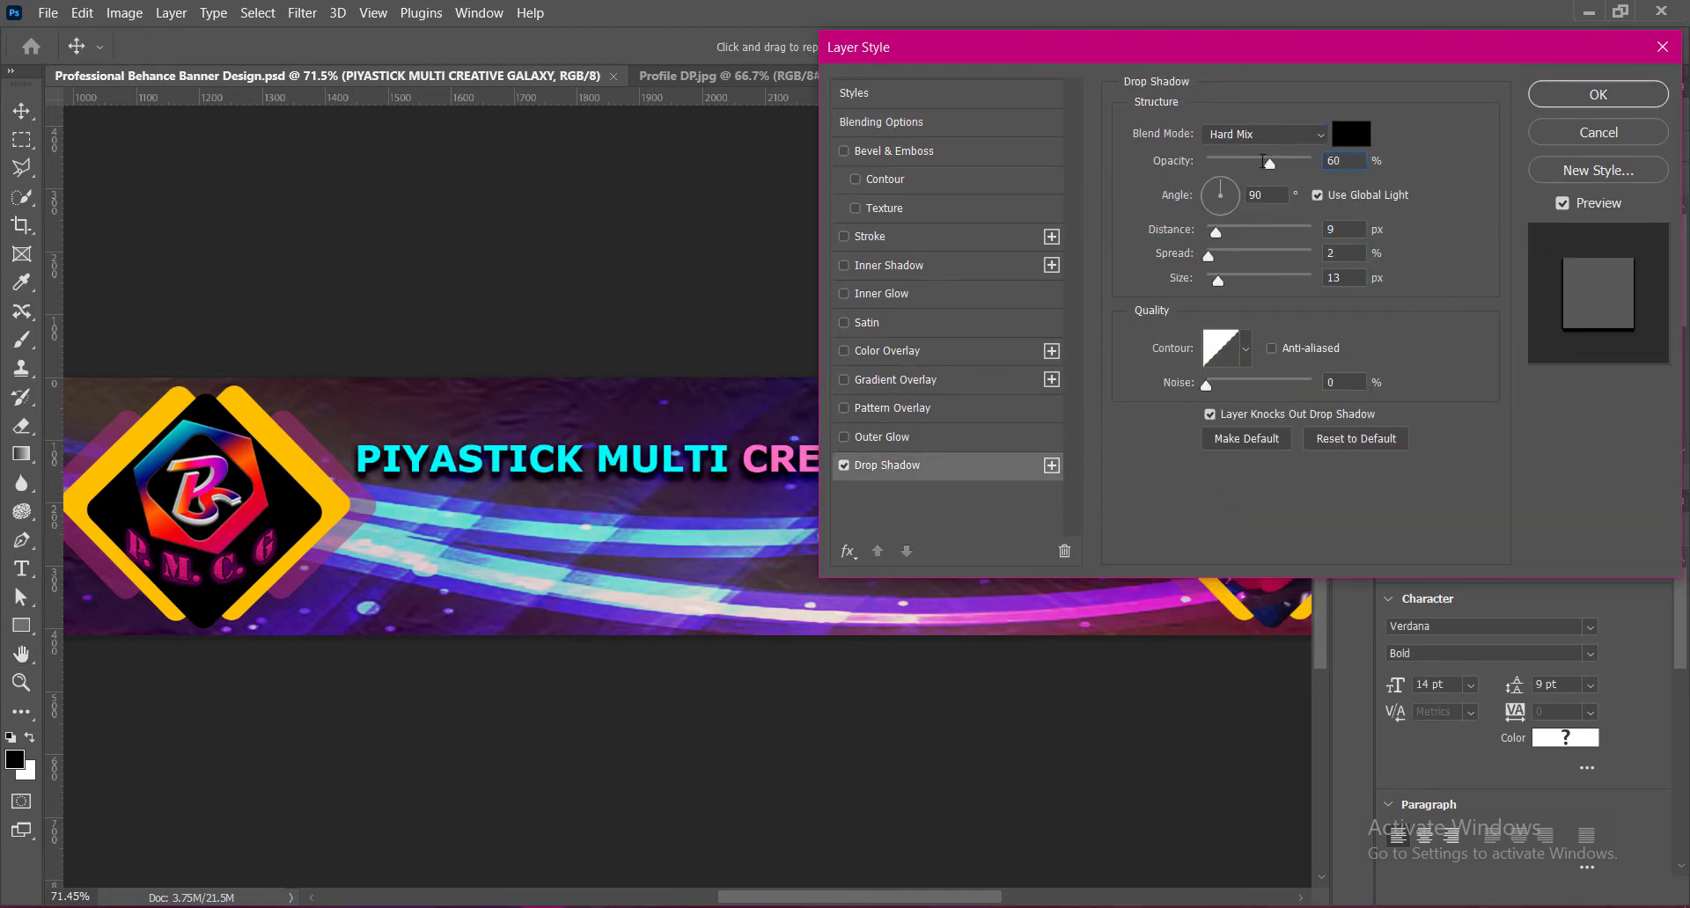
mouse_move(1209, 255)
left_mouse_down()
mouse_move(1236, 280)
mouse_move(1211, 231)
mouse_move(1209, 255)
left_mouse_up()
left_click(1244, 349)
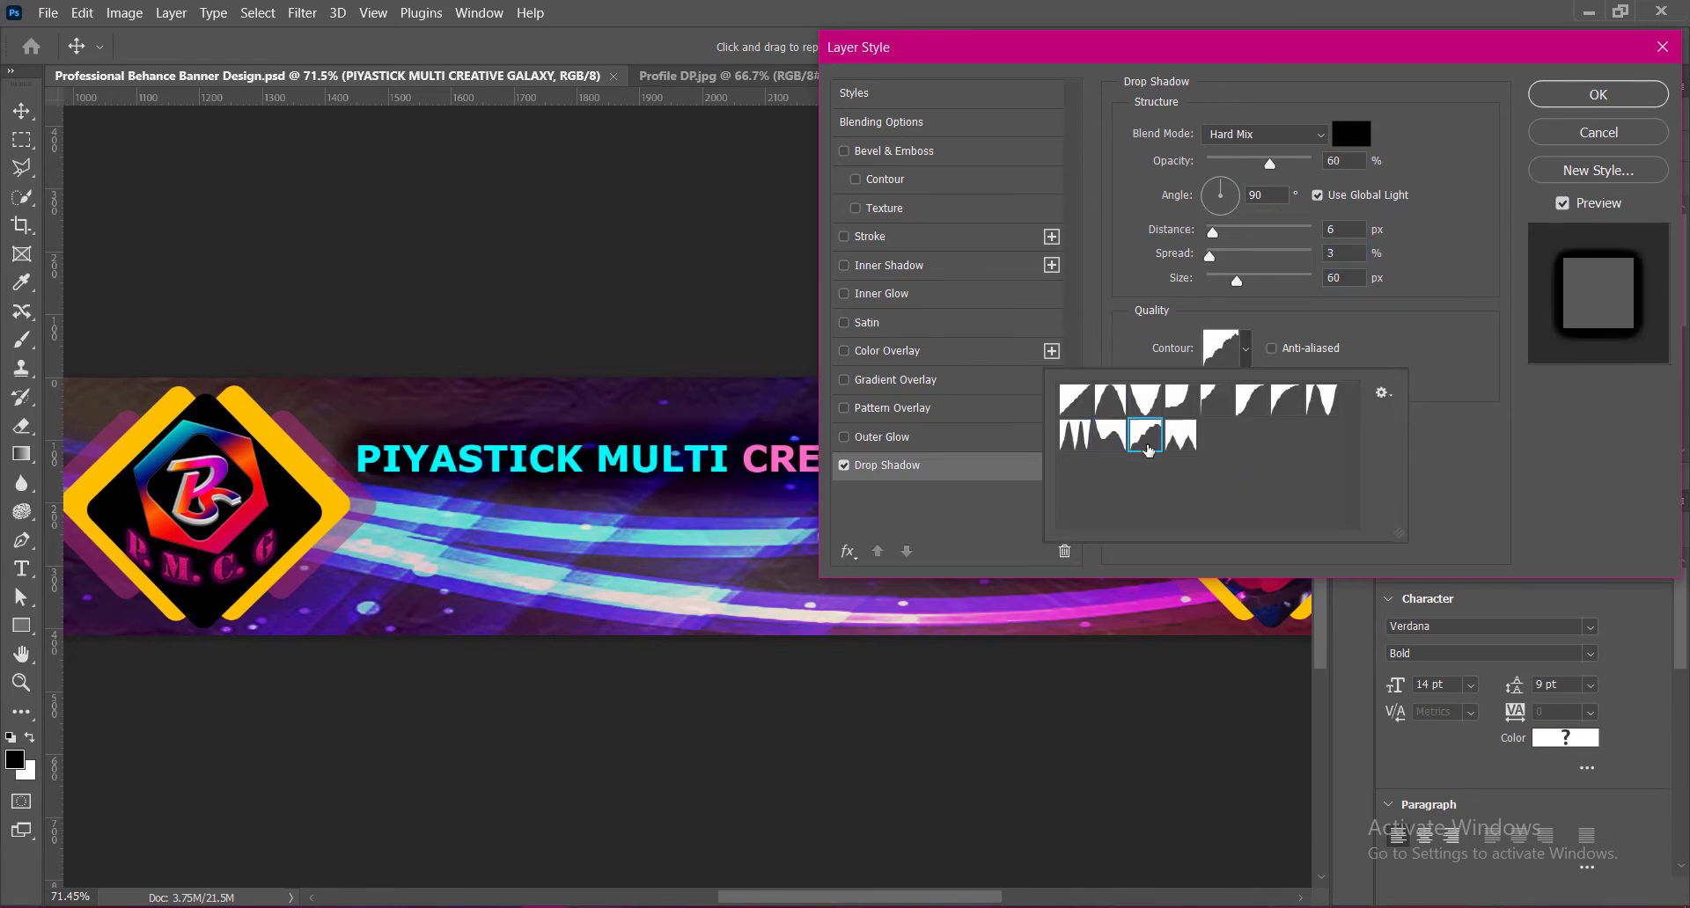
left_click(1177, 400)
left_click(1250, 401)
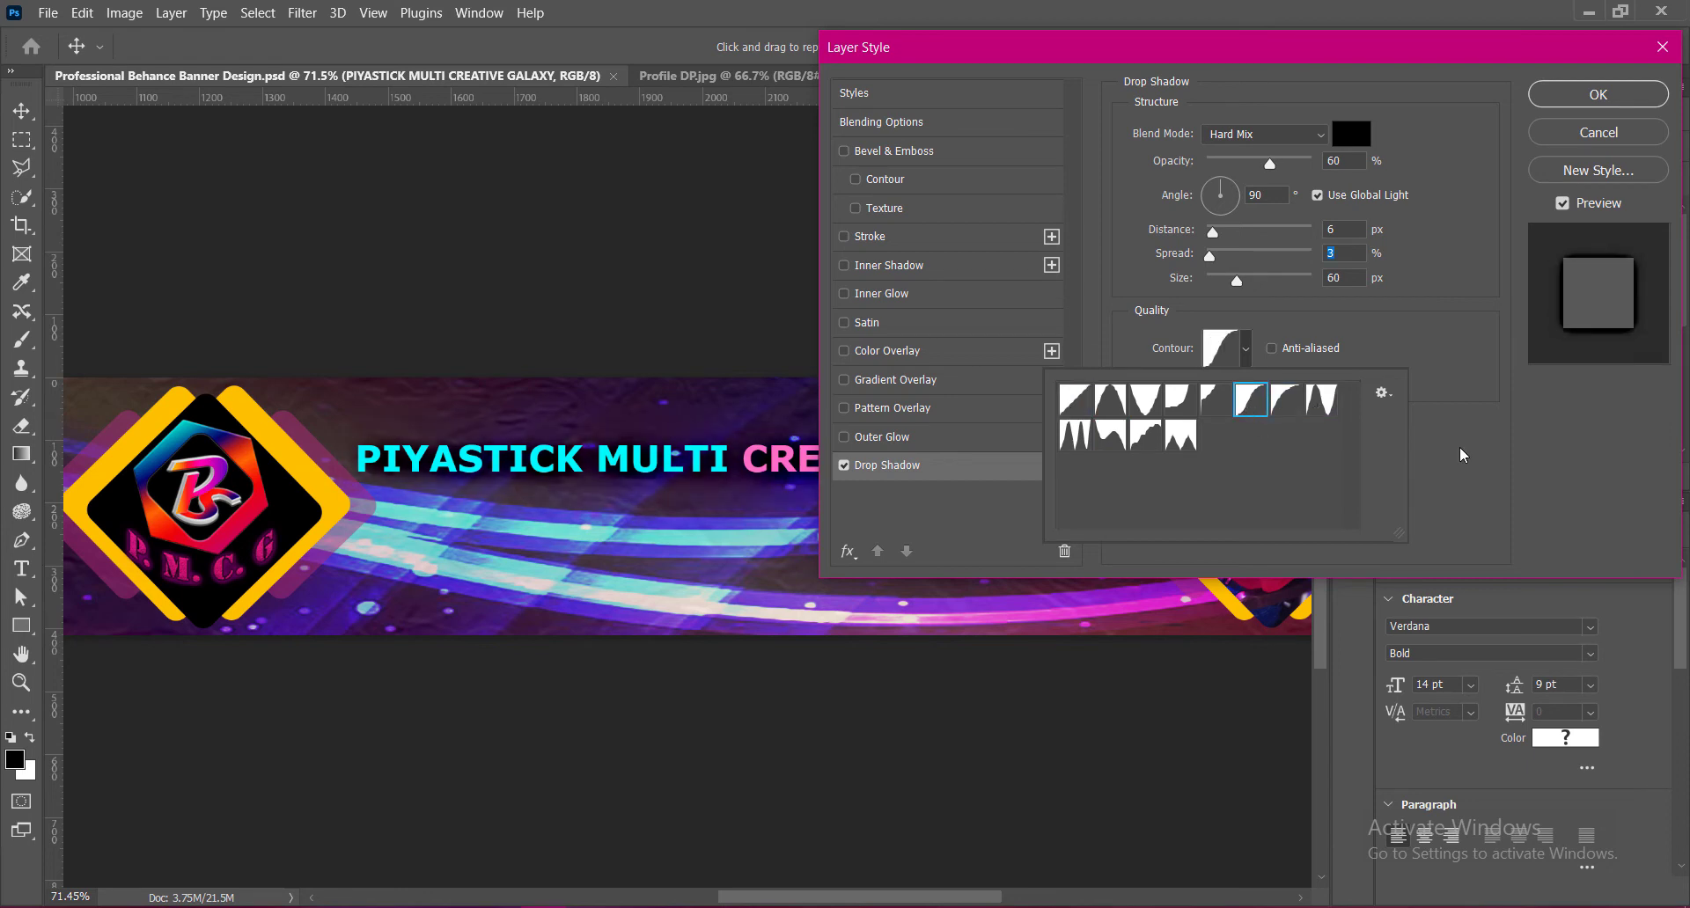
- Make the shadow dark blue with a Linear contour and 10 px size, then apply it
left_click(1350, 133)
left_click(218, 570)
mouse_move(220, 460)
left_mouse_down()
mouse_move(146, 498)
mouse_move(213, 435)
left_mouse_up()
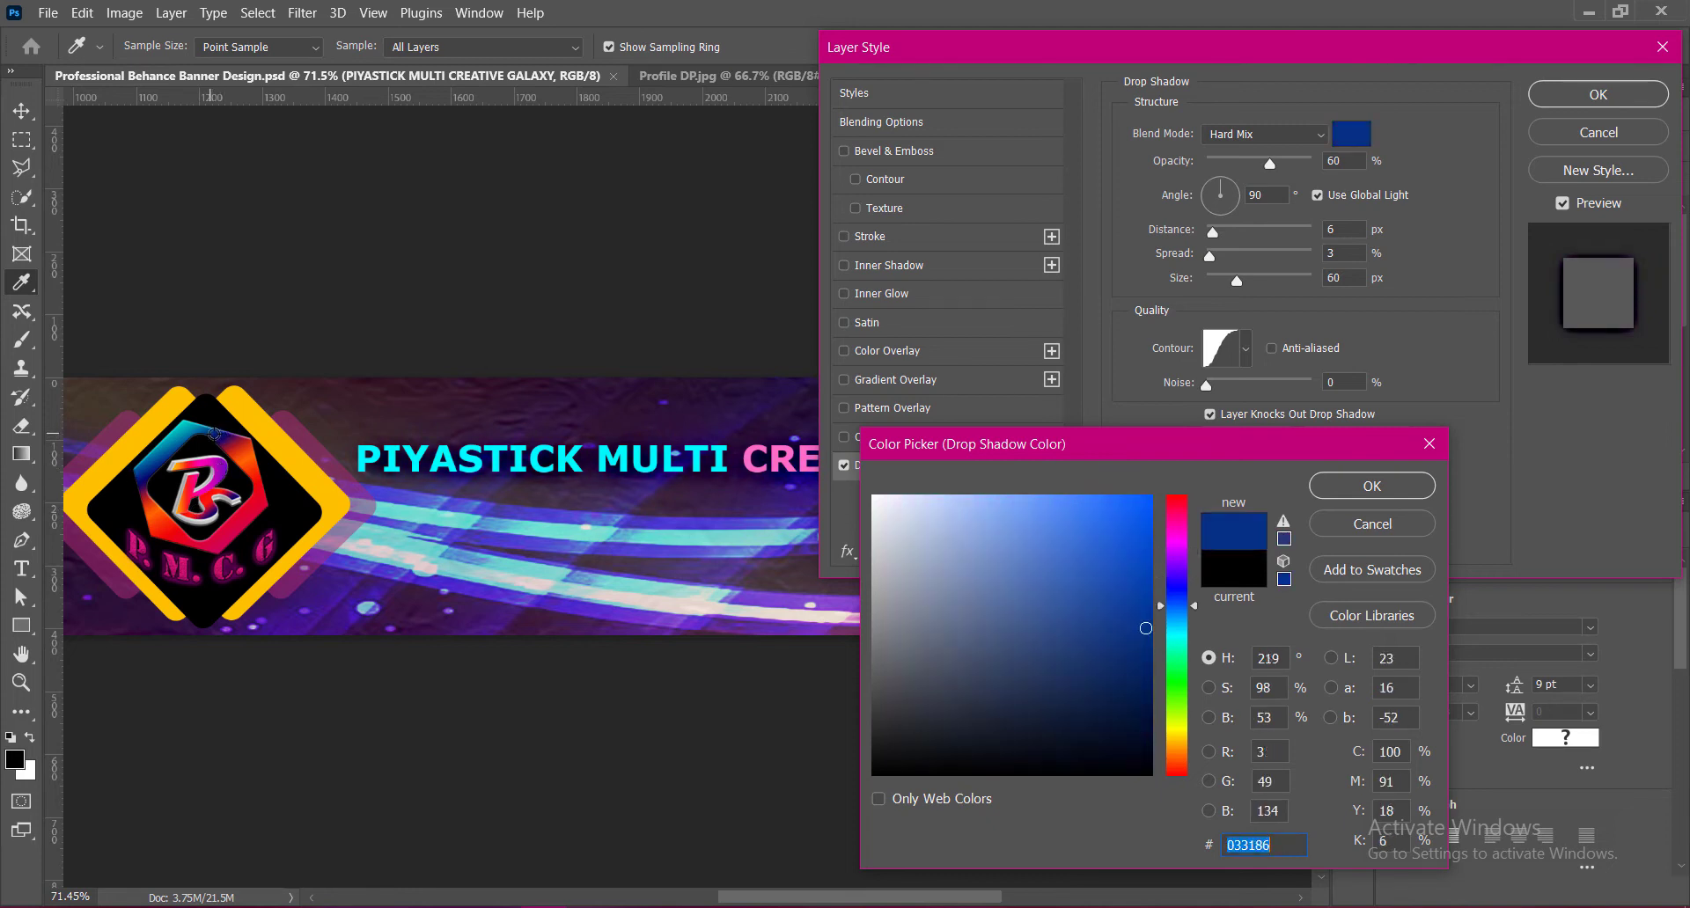
left_click(1372, 486)
left_click(1220, 348)
left_click(1144, 435)
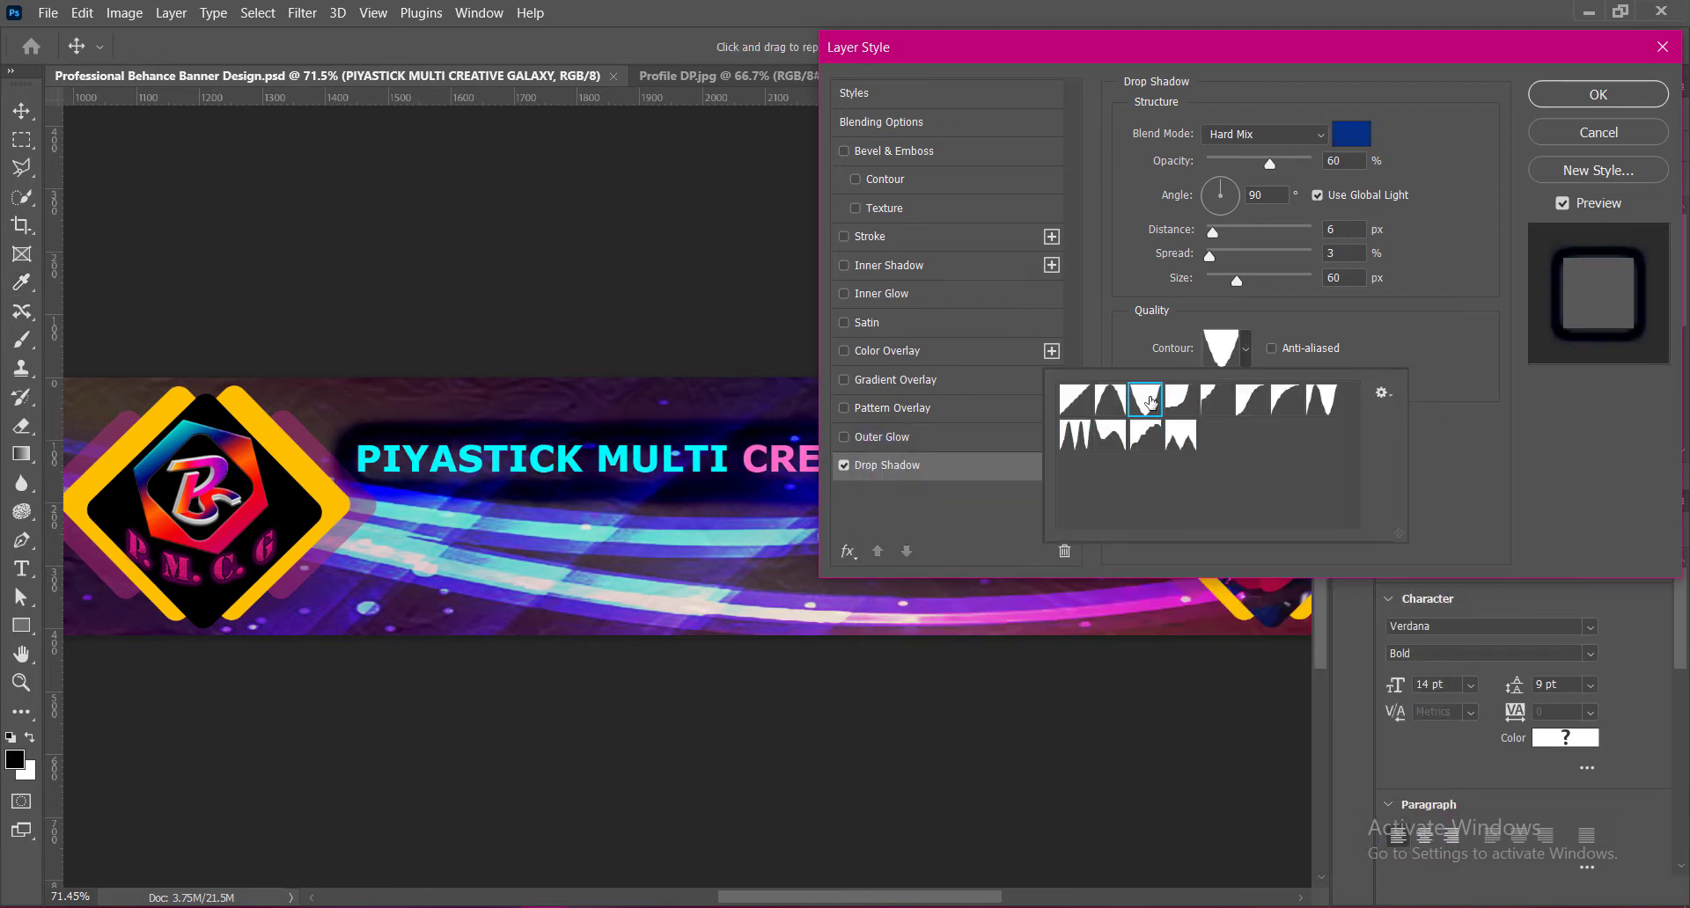
left_click(1074, 398)
left_click_drag(1237, 280, 1252, 280)
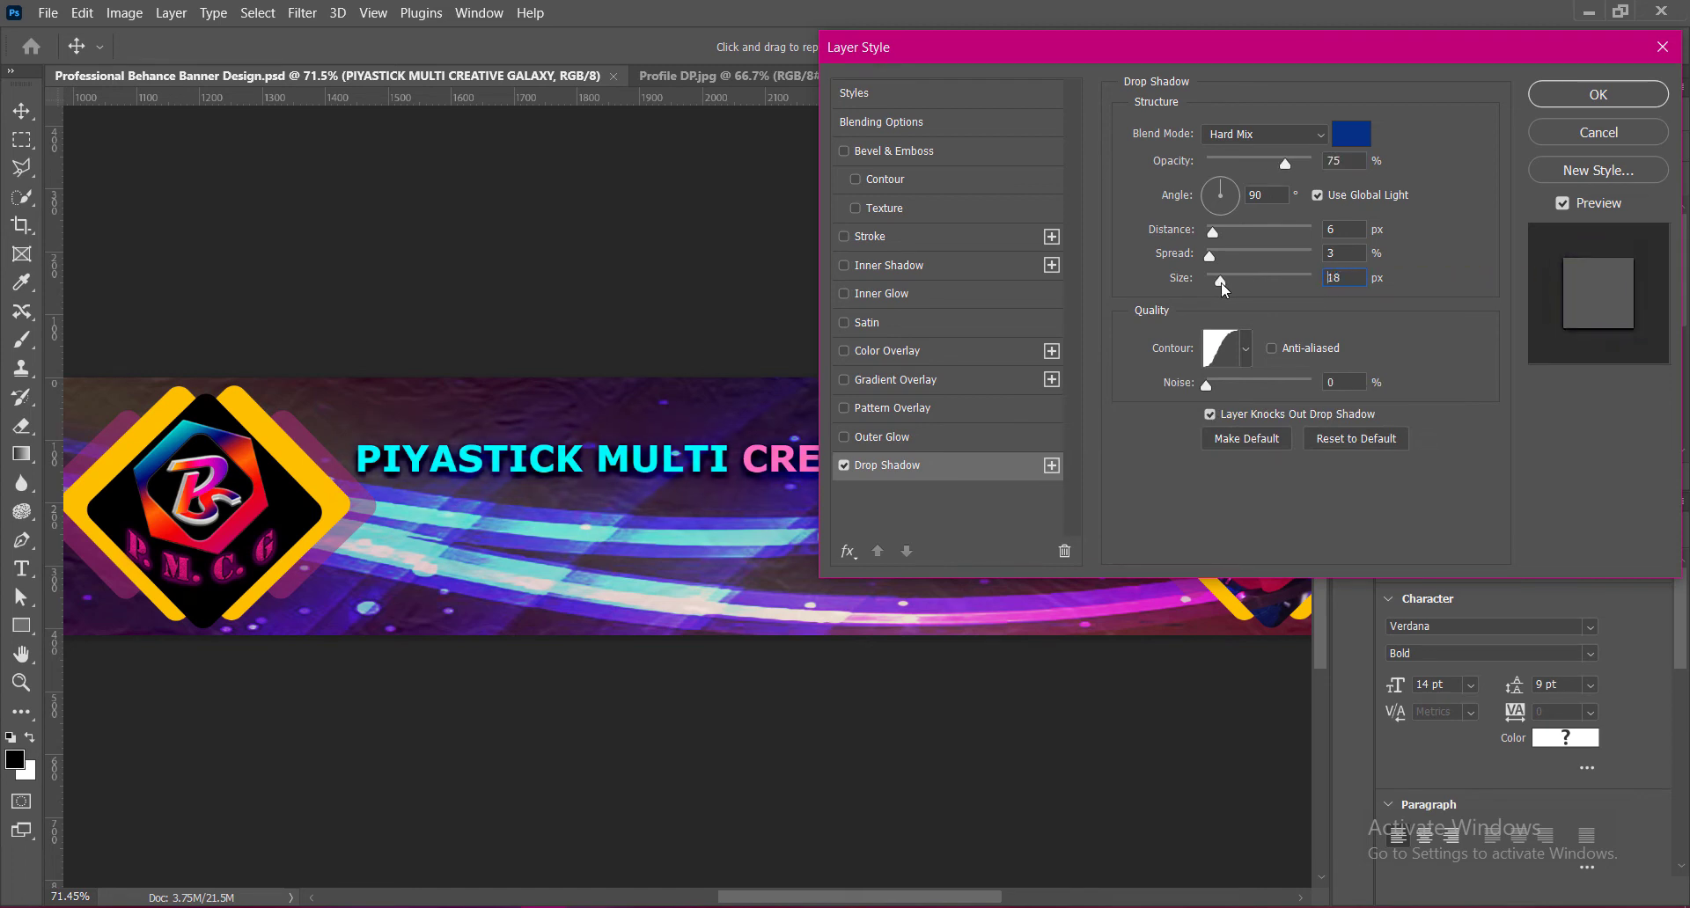
left_click(1597, 99)
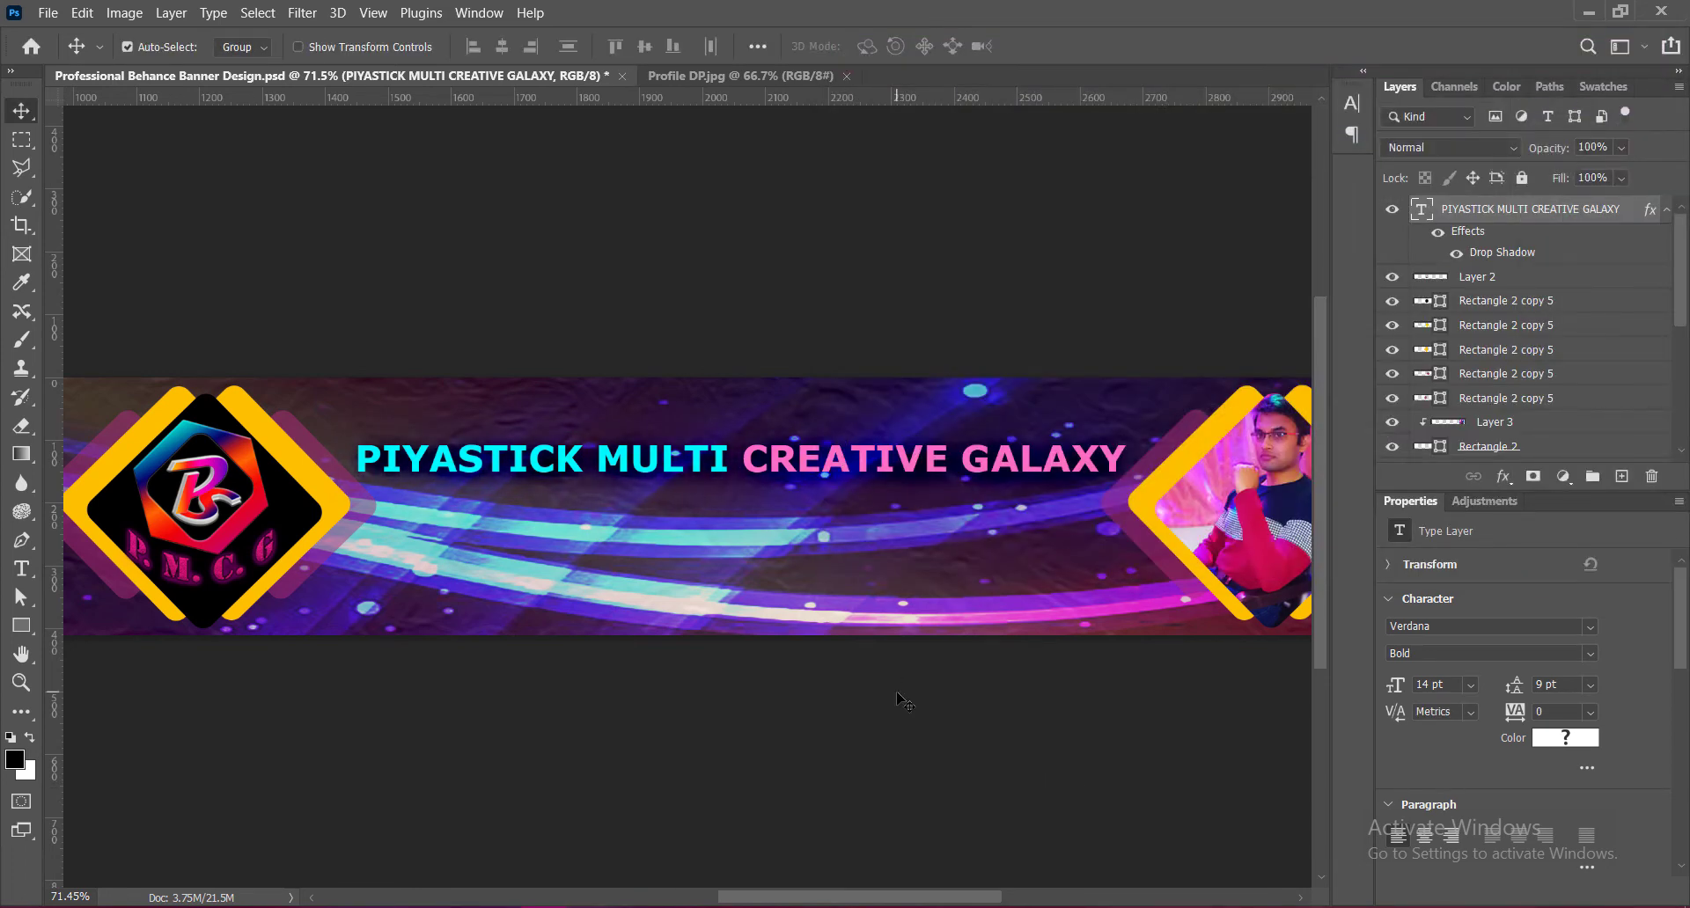
- Add a second Normal-mode black drop shadow at 60% opacity with values of 6
double_click(1419, 218)
left_click(1050, 465)
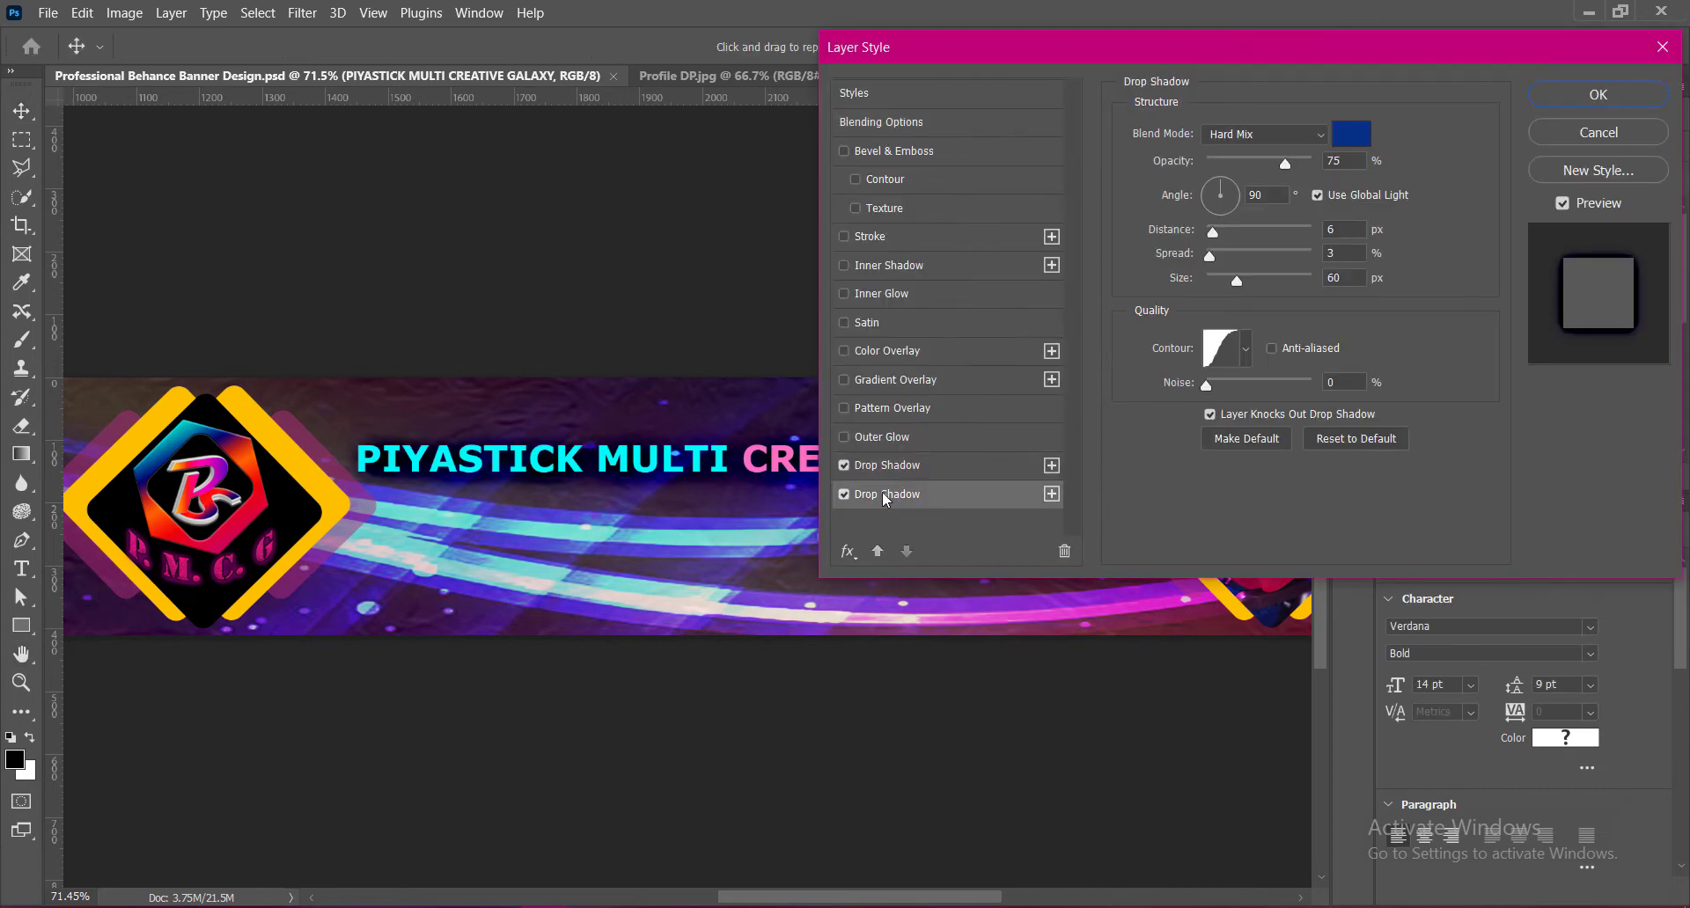
key("shift+alt+n")
left_click(1351, 134)
type("000000")
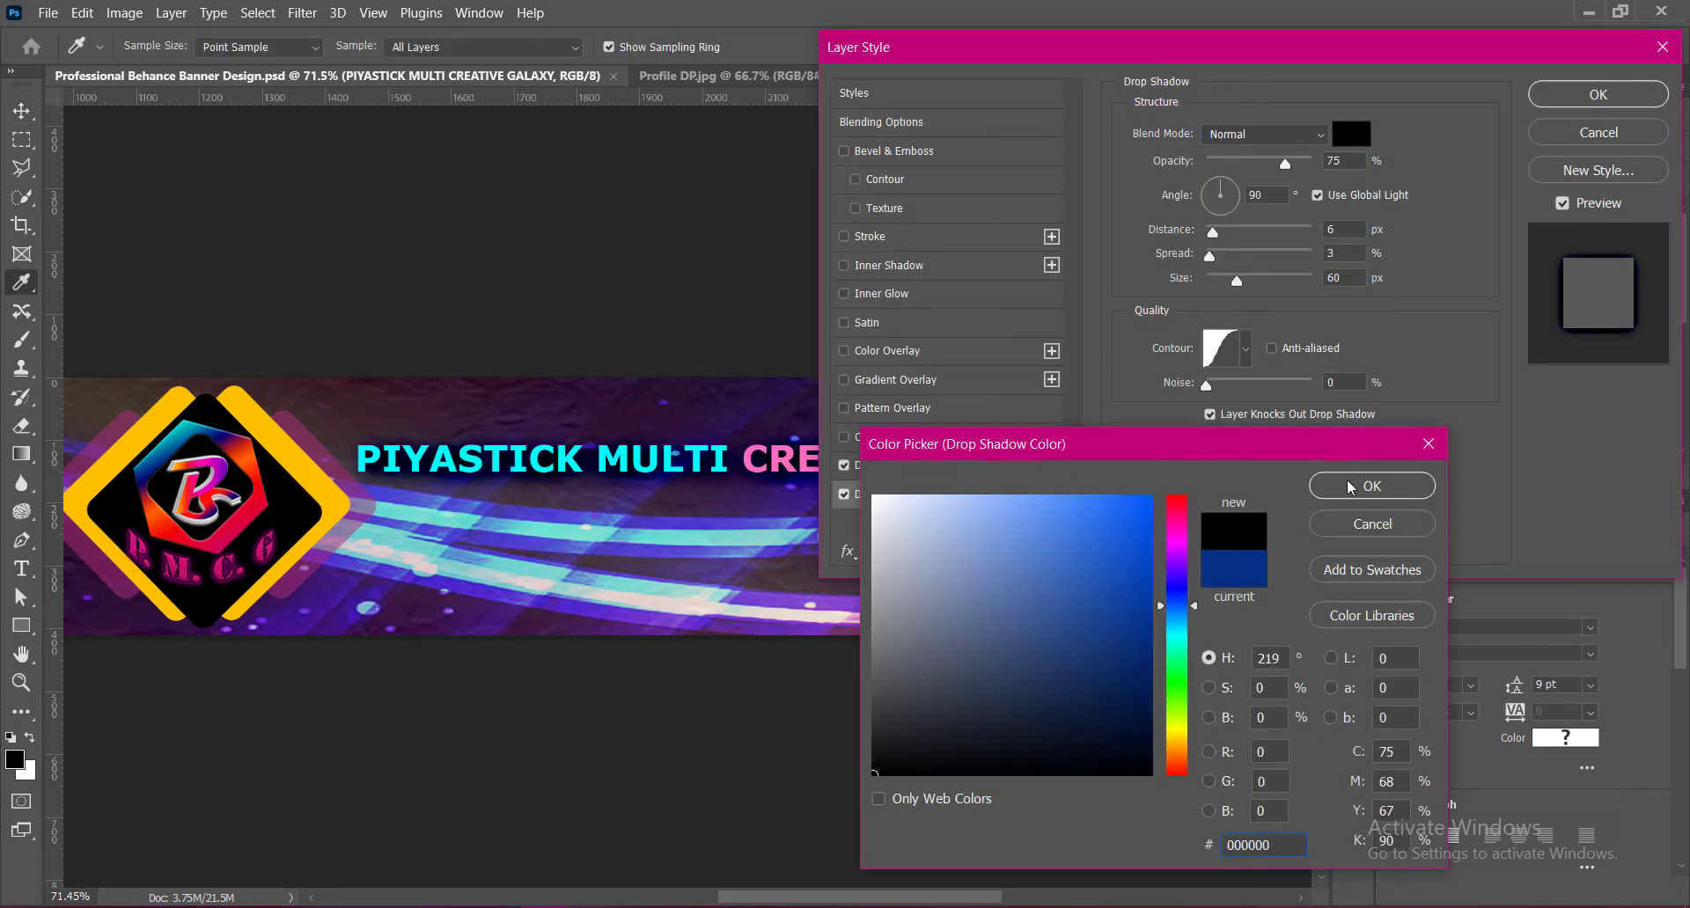
key("Return")
key("shift+Tab")
type("6")
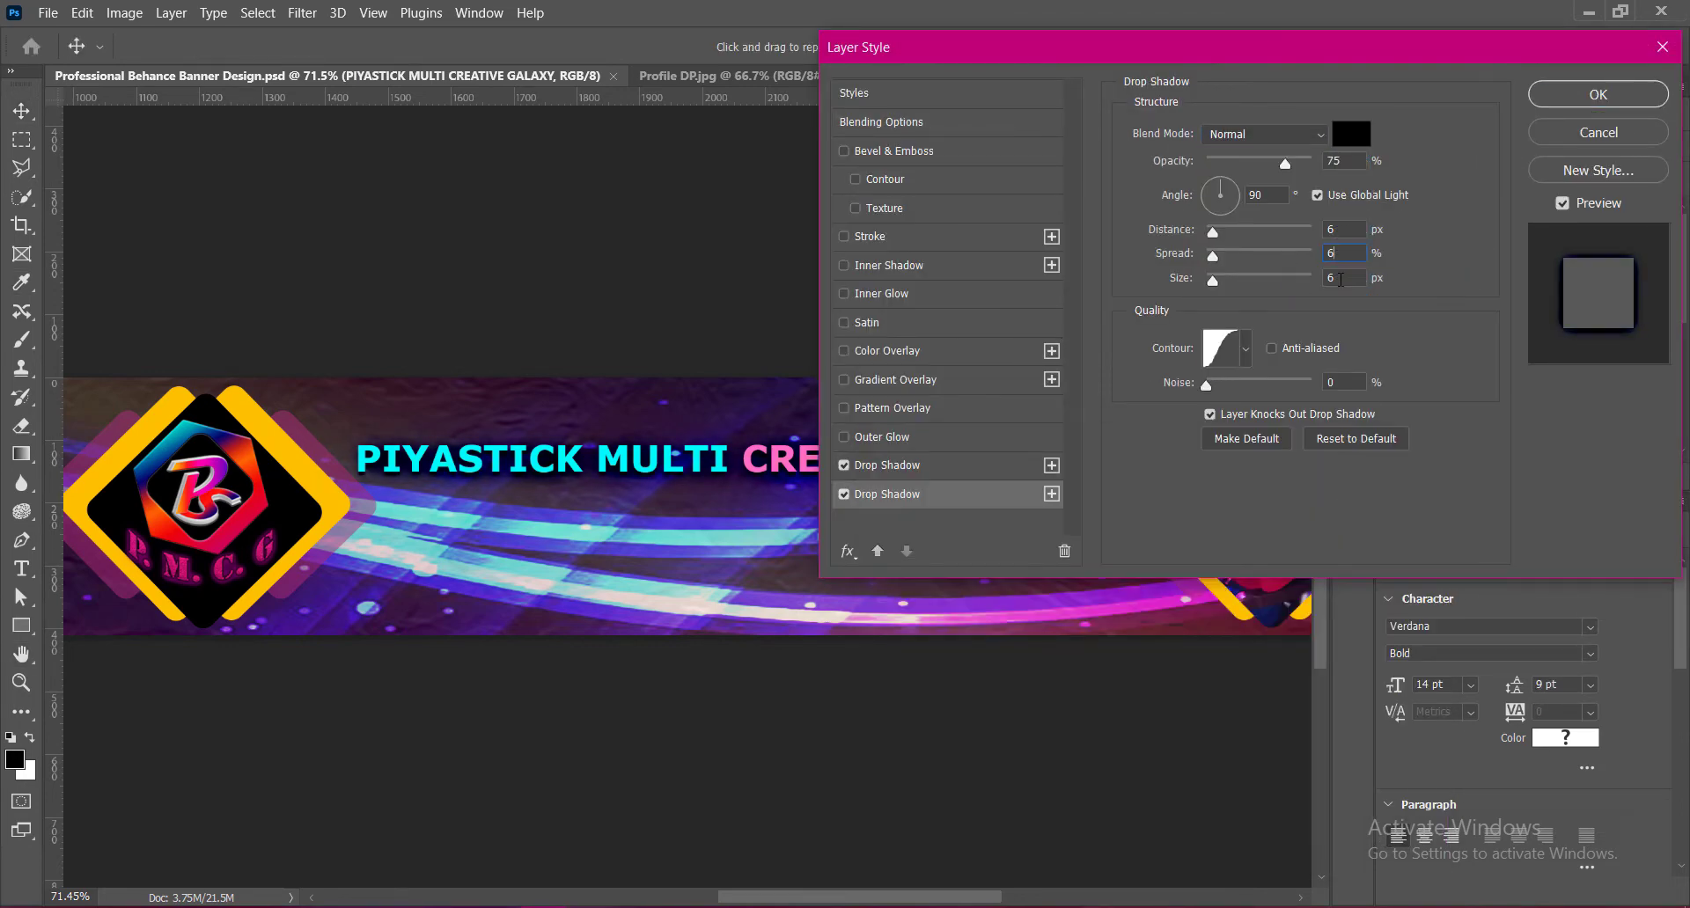
left_click_drag(1285, 164, 1269, 163)
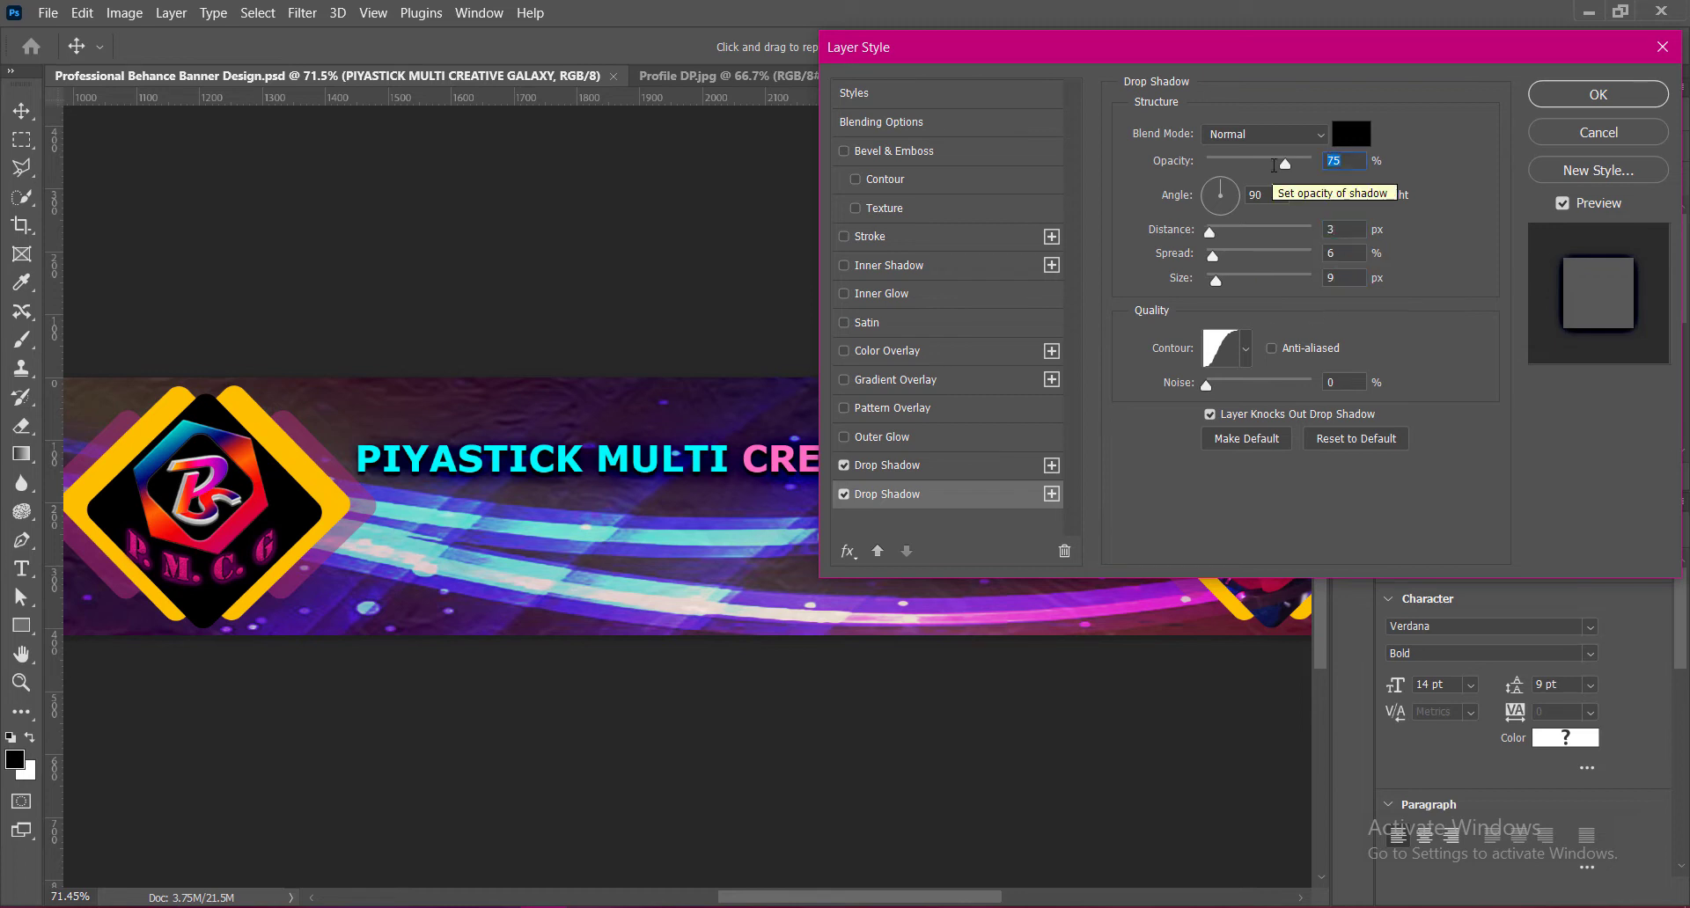
type("6")
- Add a textured Pillow Emboss bevel with soften 6 and 324% depth, and apply
left_click(884, 208)
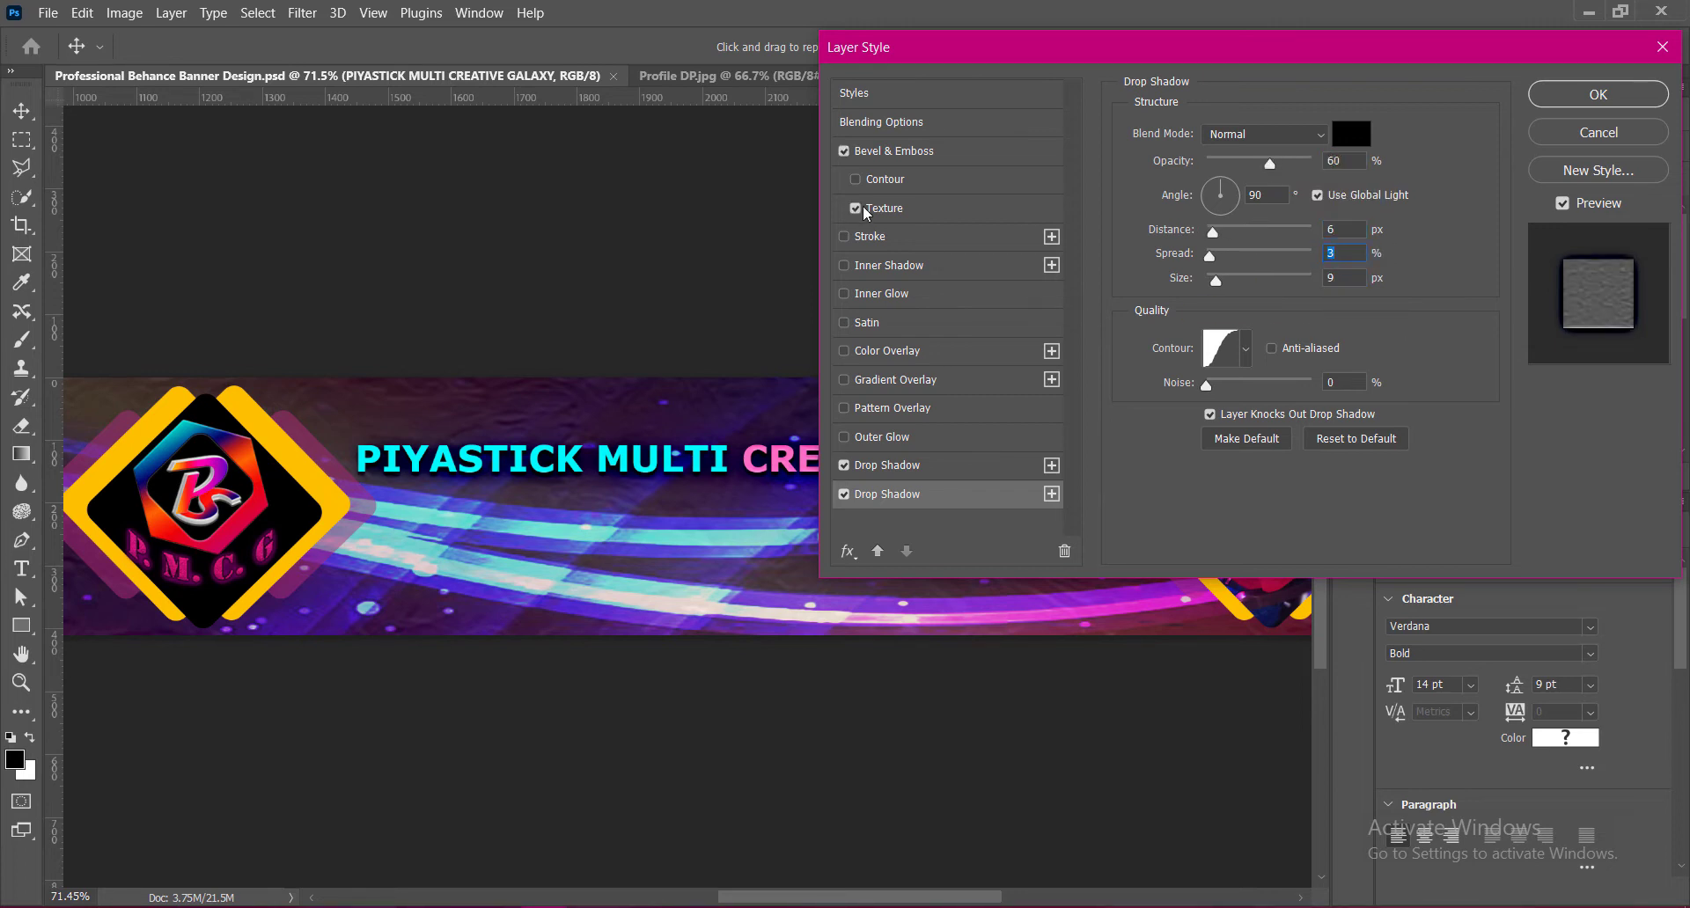
left_click(889, 150)
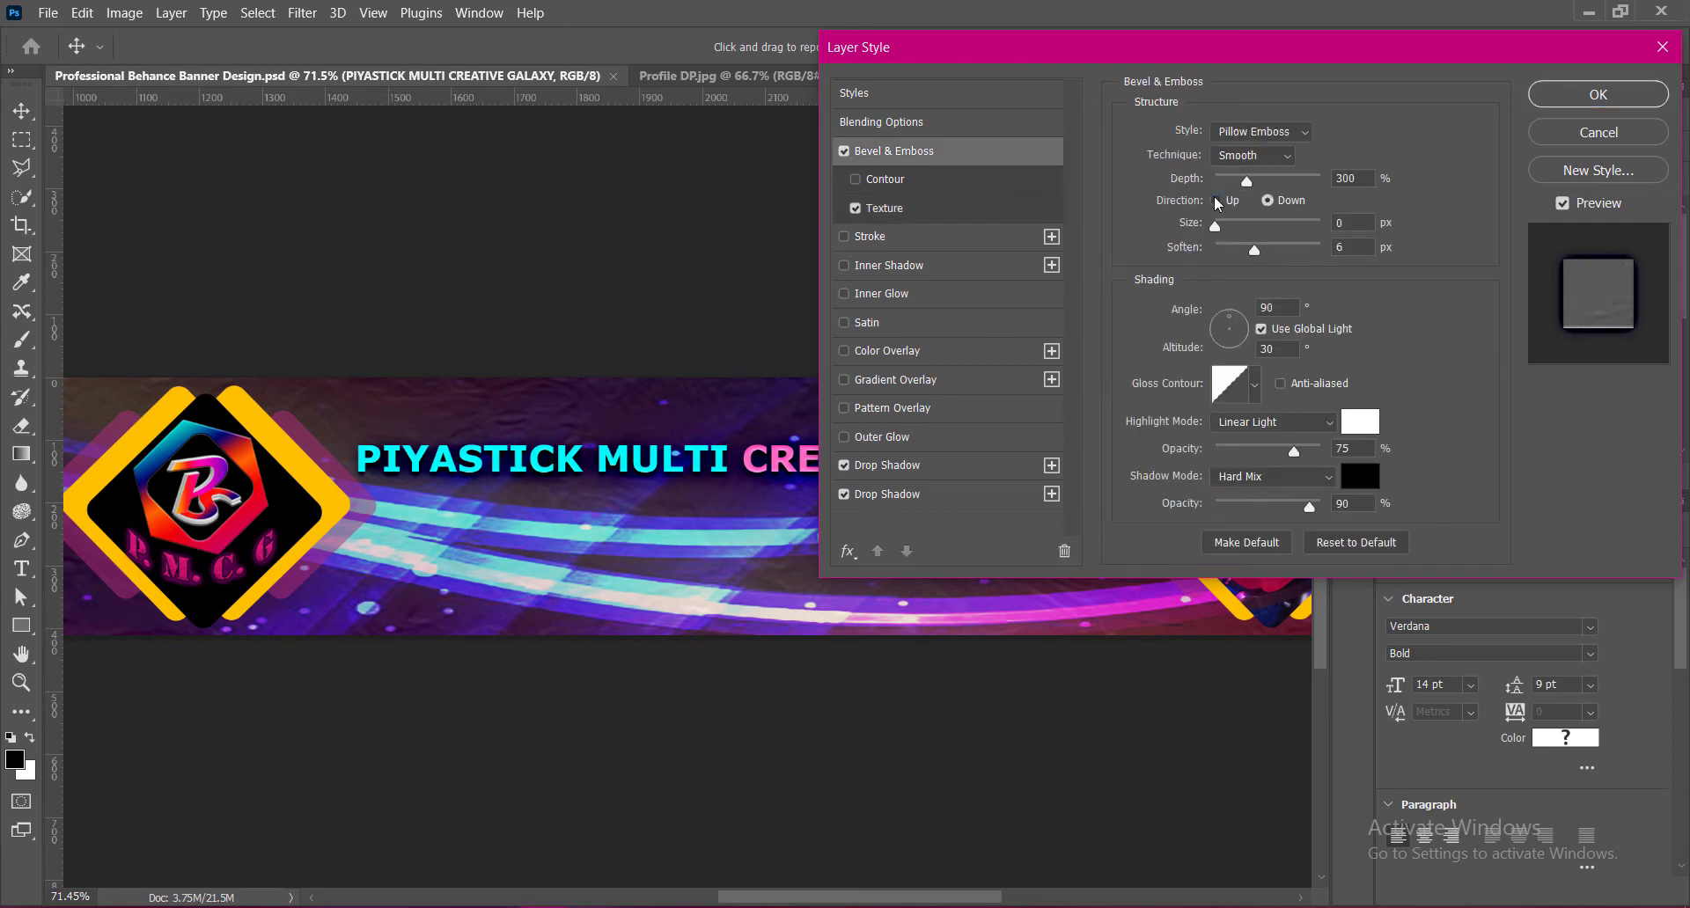
left_click(1228, 244)
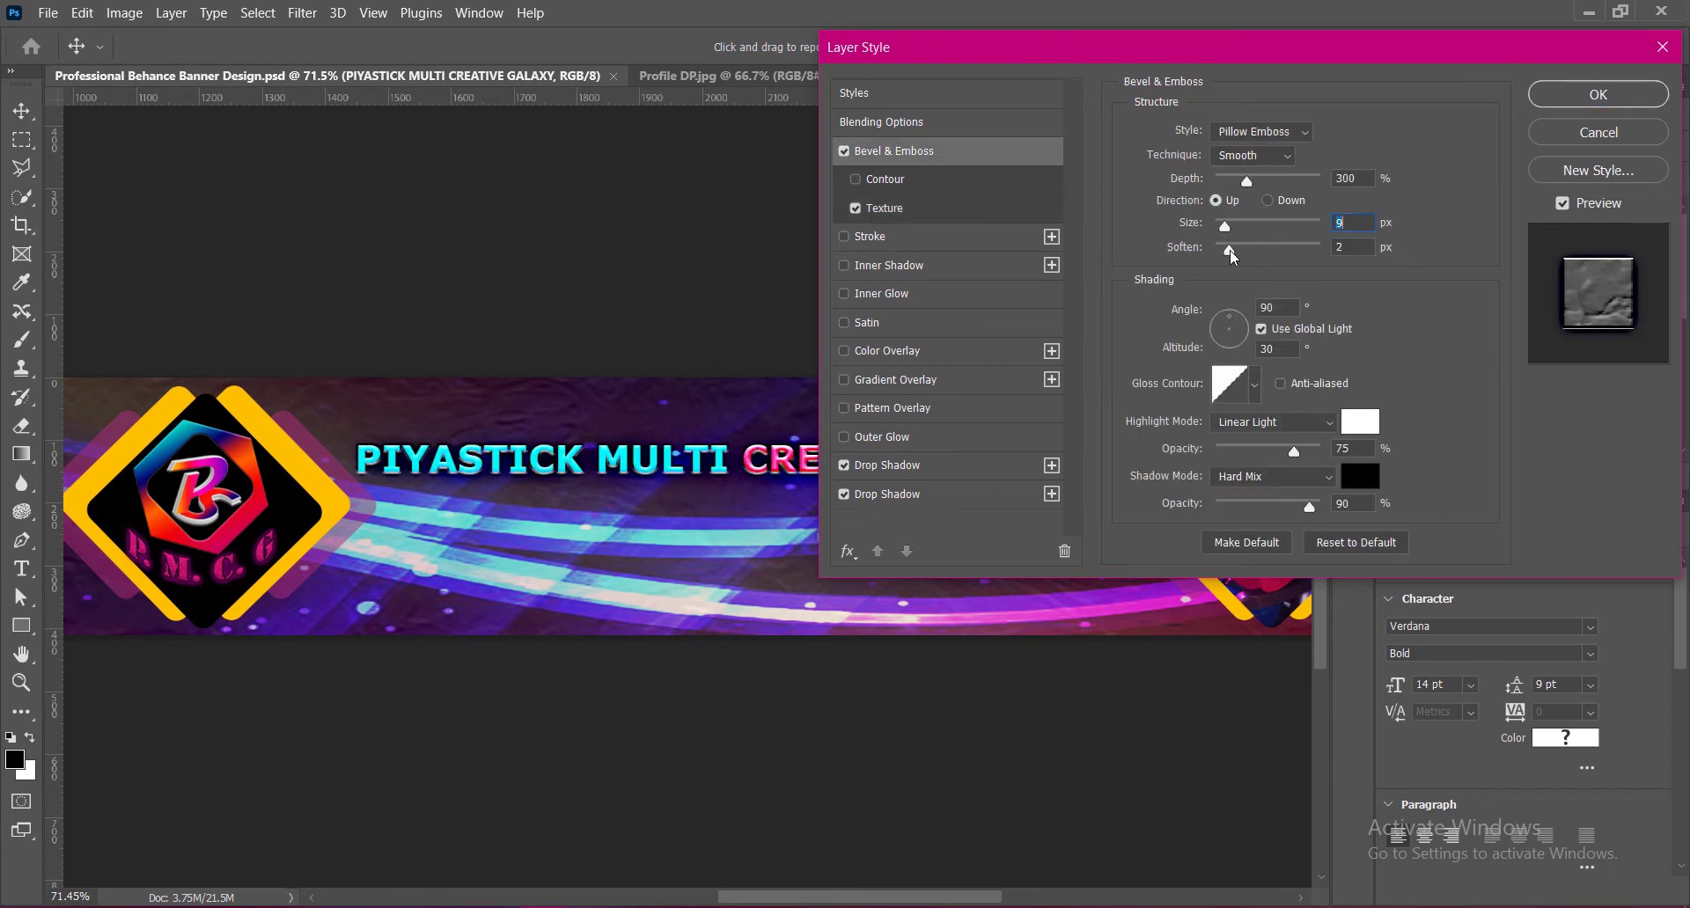
left_click_drag(1229, 248, 1254, 249)
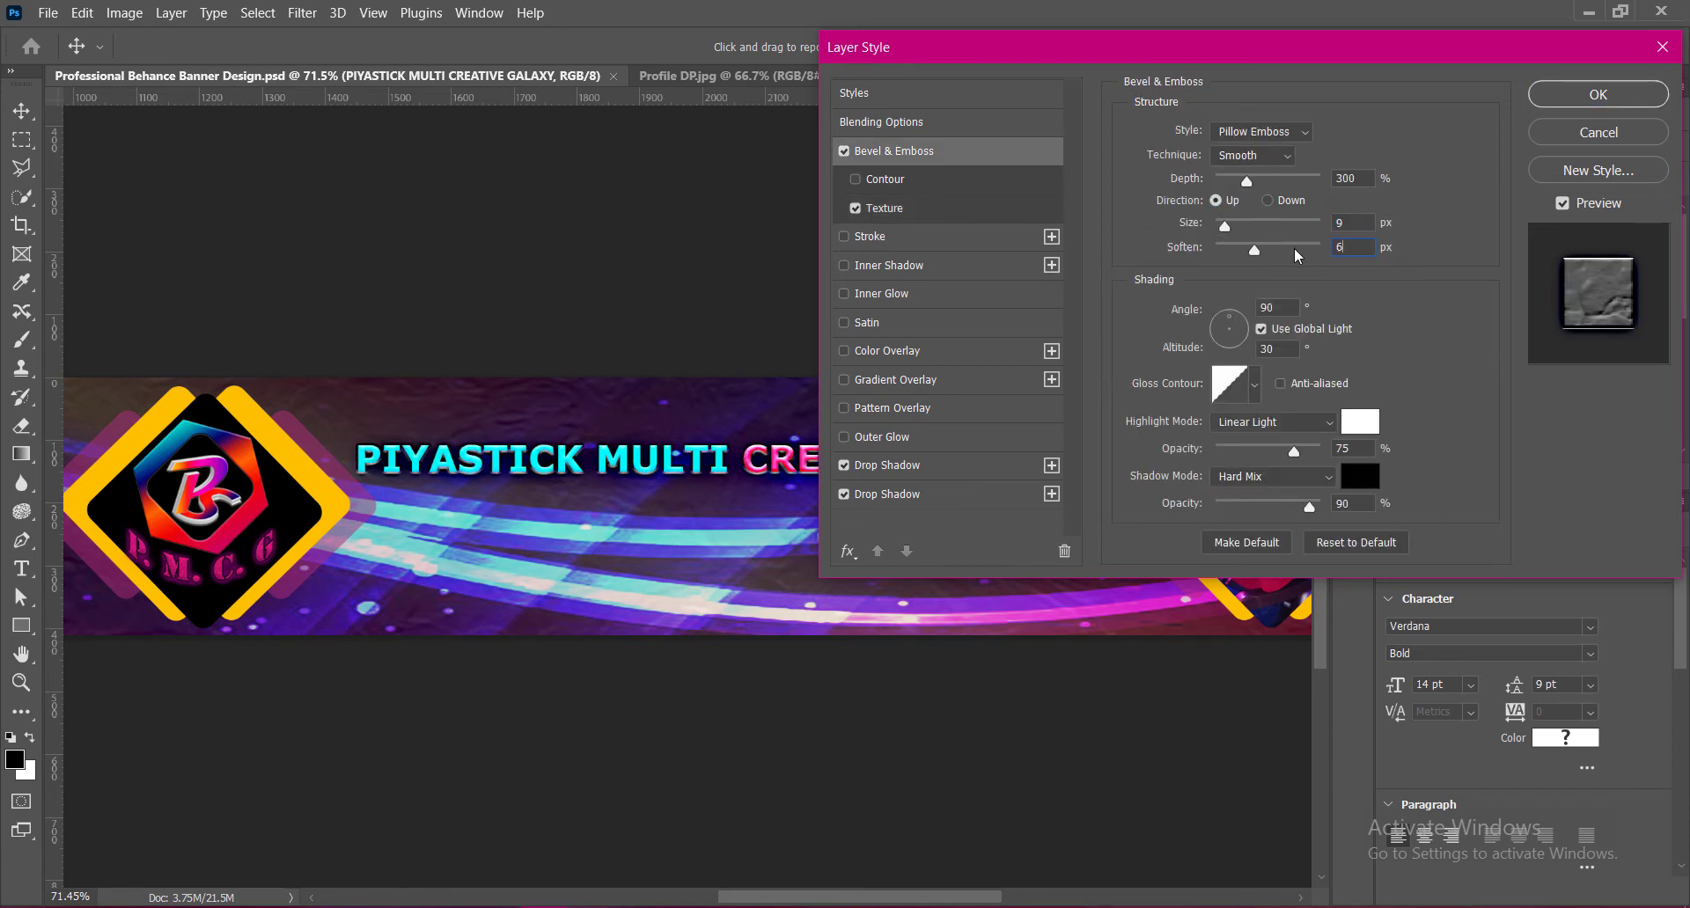
left_click(1224, 226)
left_click_drag(1310, 507, 1320, 507)
left_click(1591, 91)
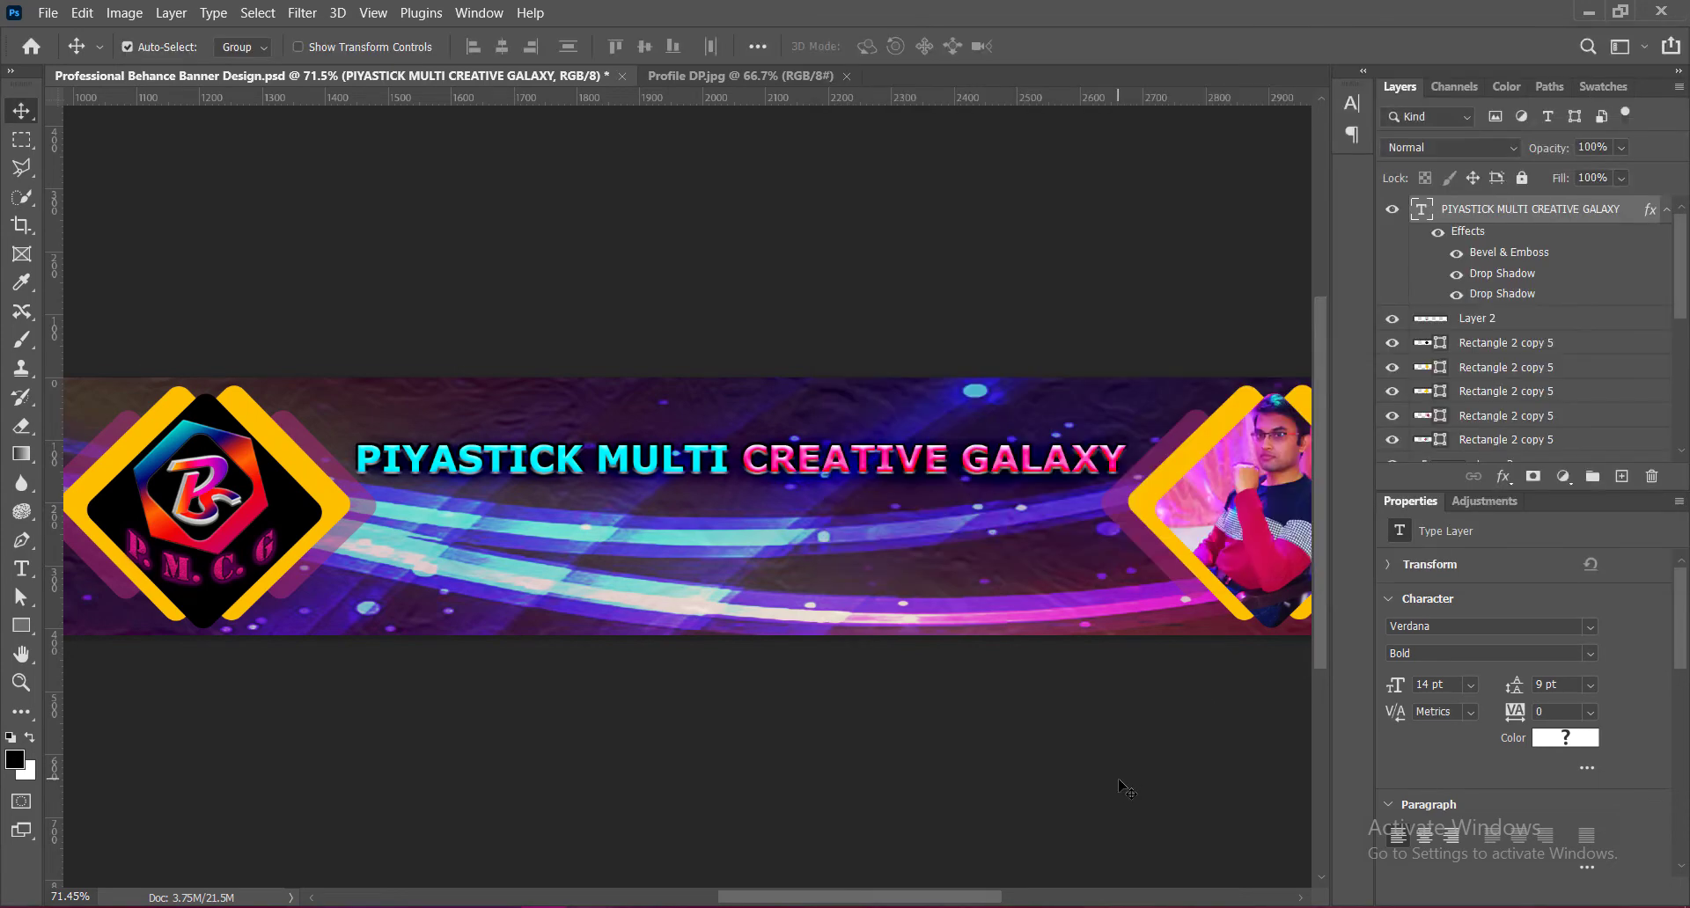
- Colour the words PIYASTICK MULTI in the title gold (ffc000)
double_click(1421, 208)
left_click_drag(355, 460, 727, 445)
left_click(1565, 737)
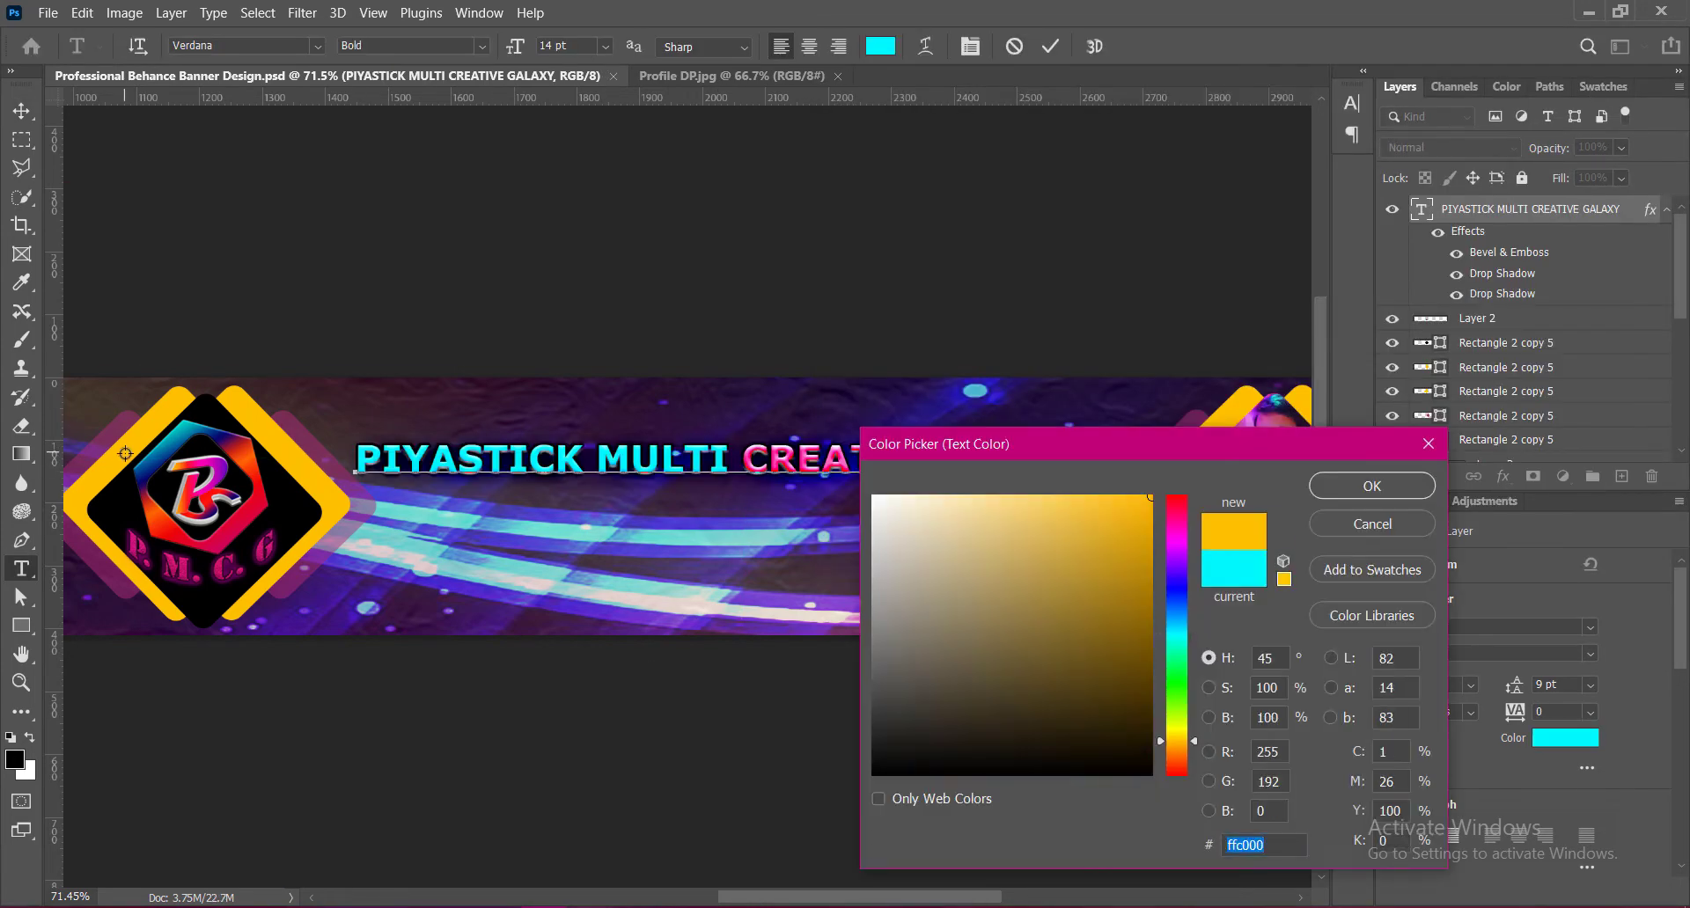
left_click(1380, 486)
left_click(21, 110)
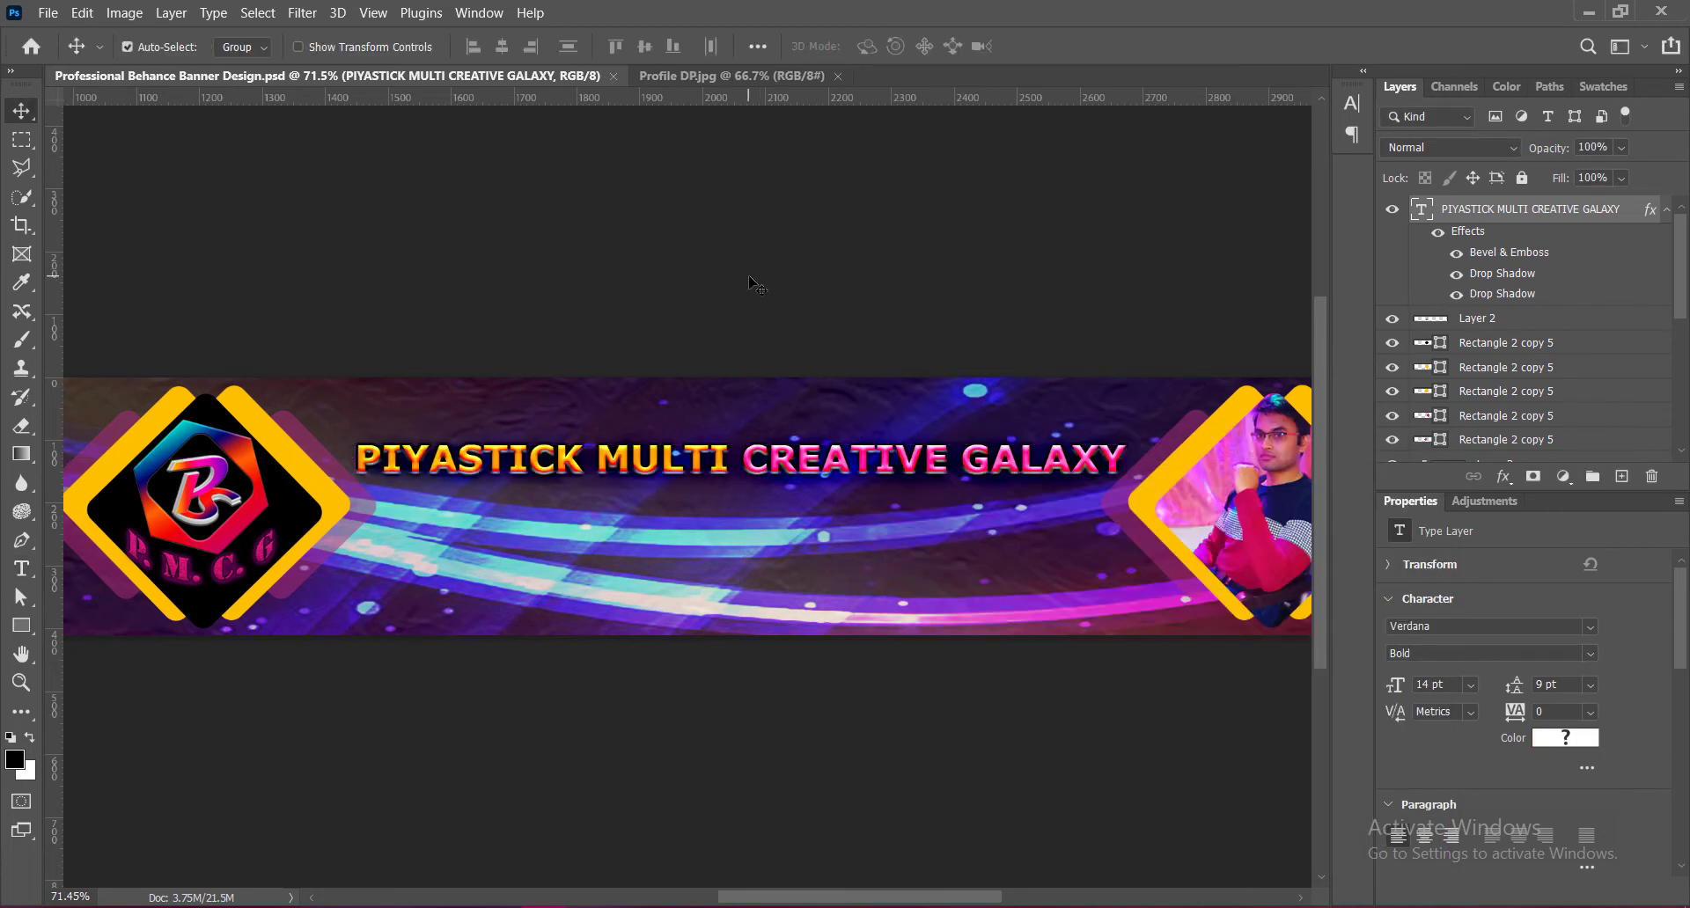
- Group the five logo diamond shape layers into Group 1
left_click(1496, 342)
scroll(1683, 334, "down", 2)
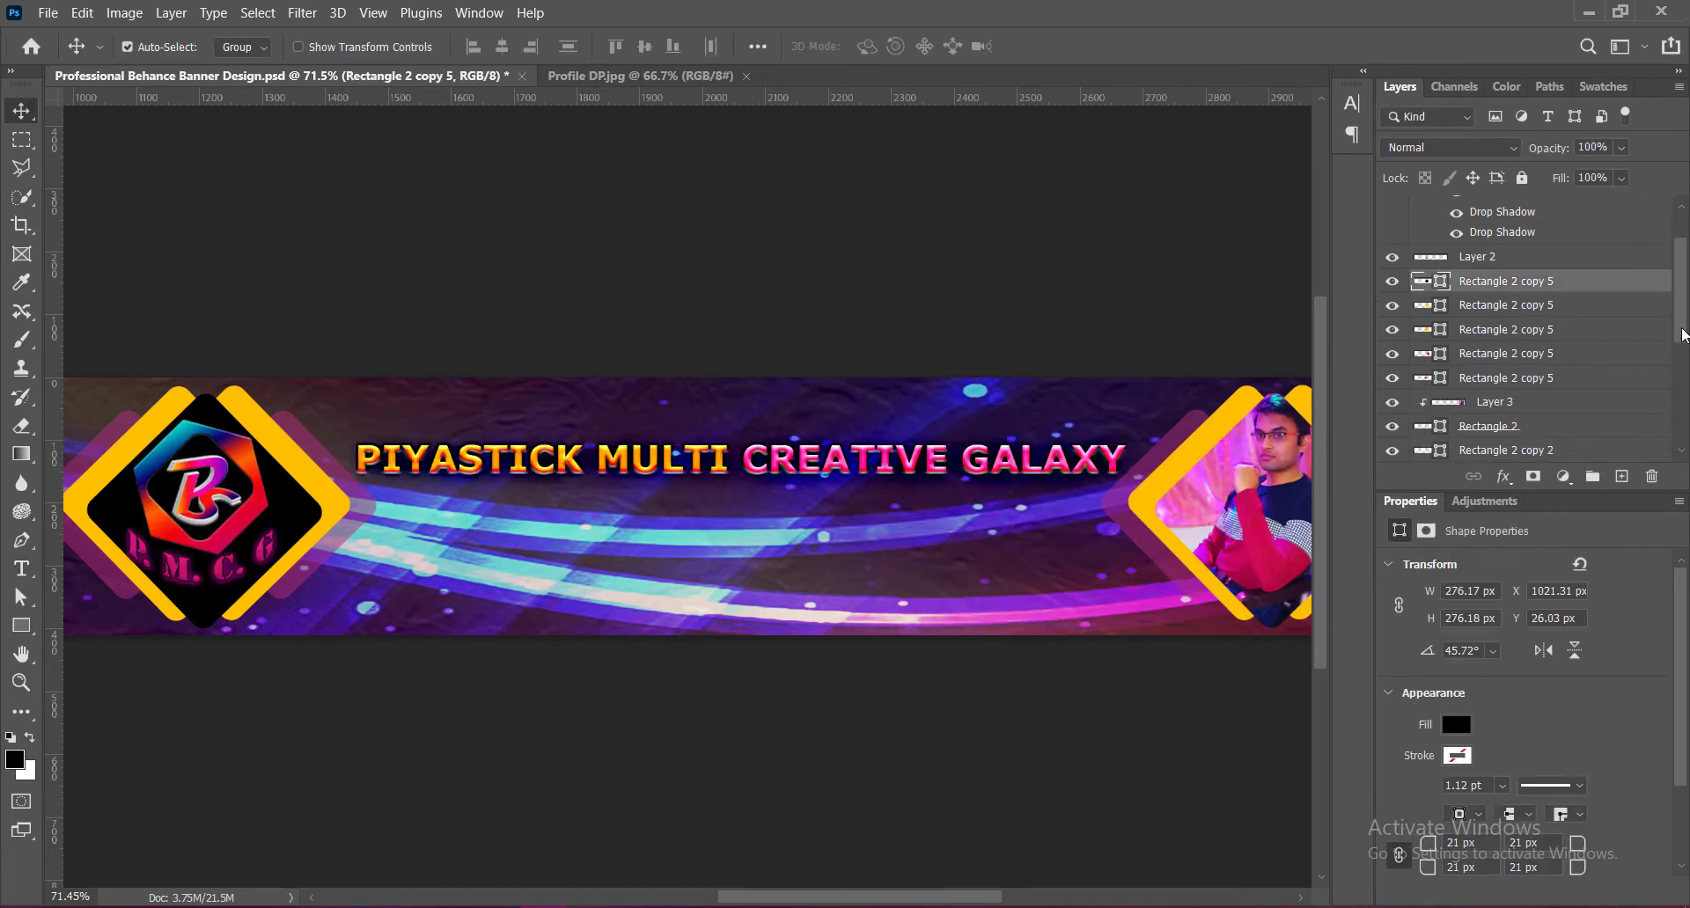
left_click(128, 594, "shift")
left_click(124, 591, "shift")
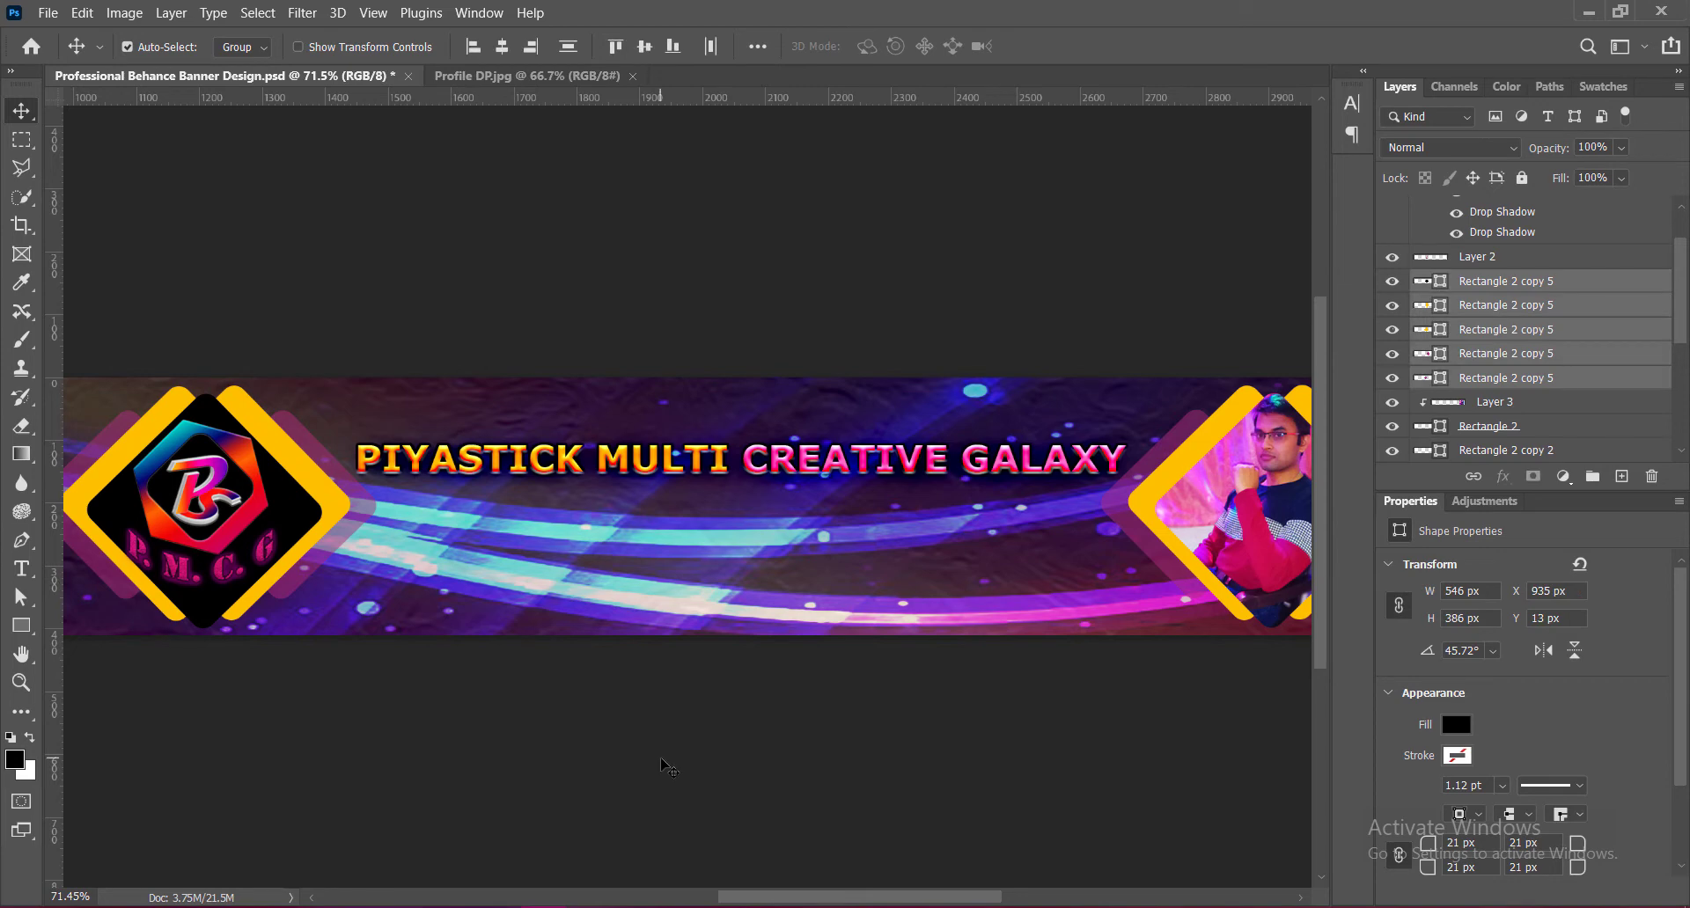
key("ctrl+g")
- Replace Group 1's outer glow with a black drop shadow: 0 px distance, 20% spread, 33 px size
right_click(1496, 256)
left_click(1425, 271)
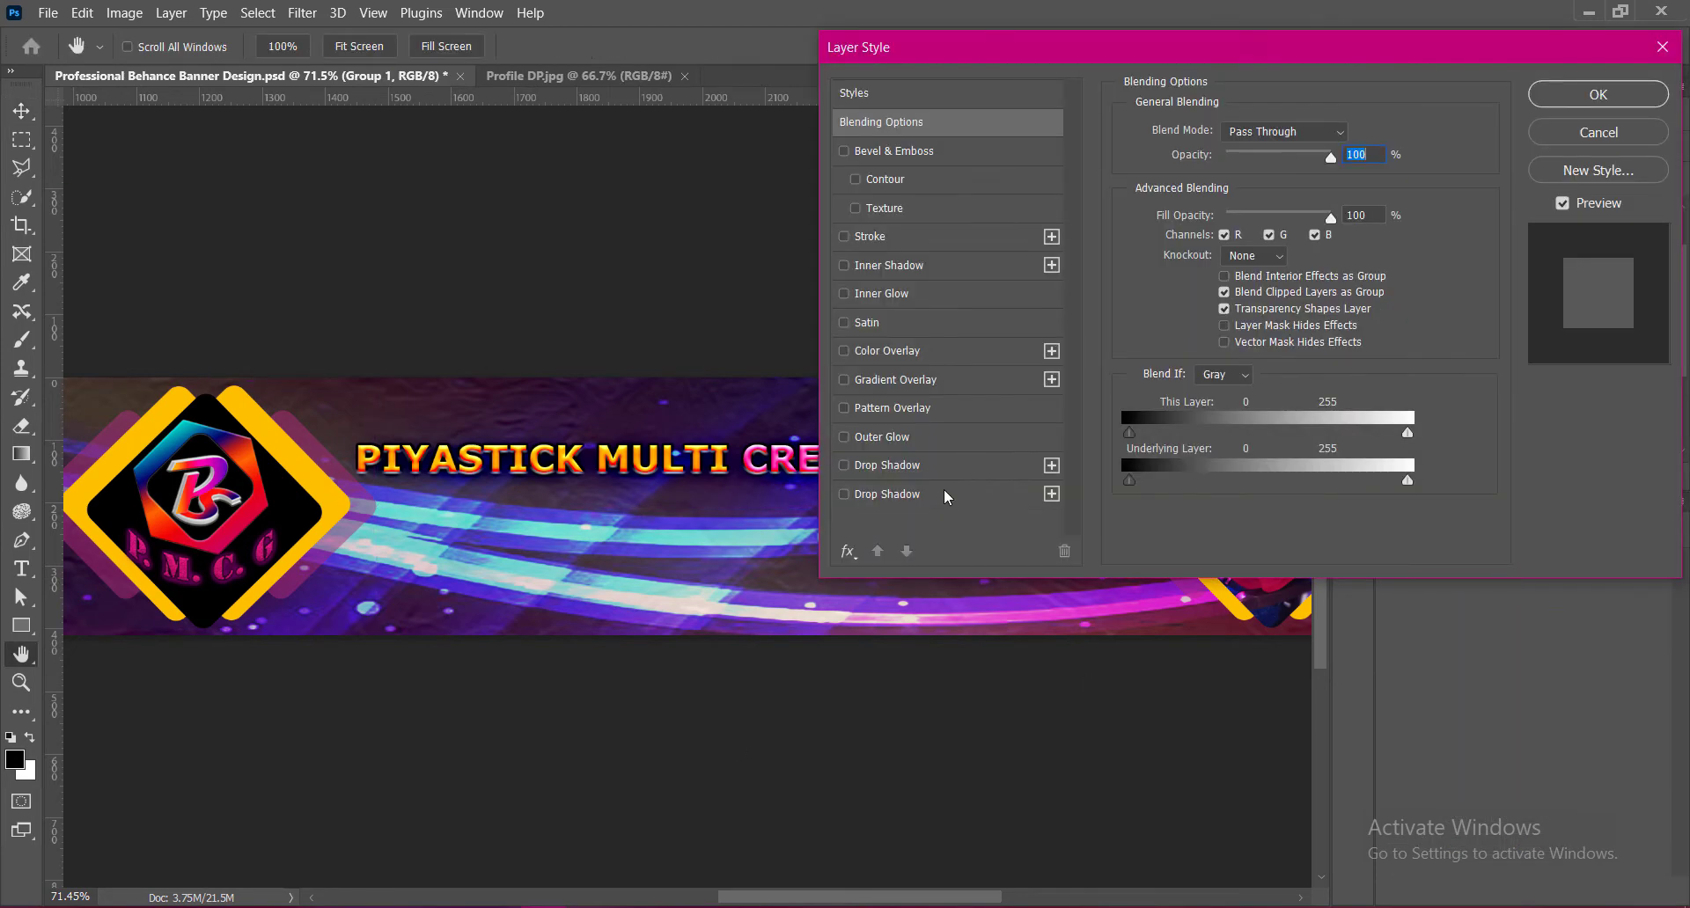
left_click(843, 438)
left_click(885, 494)
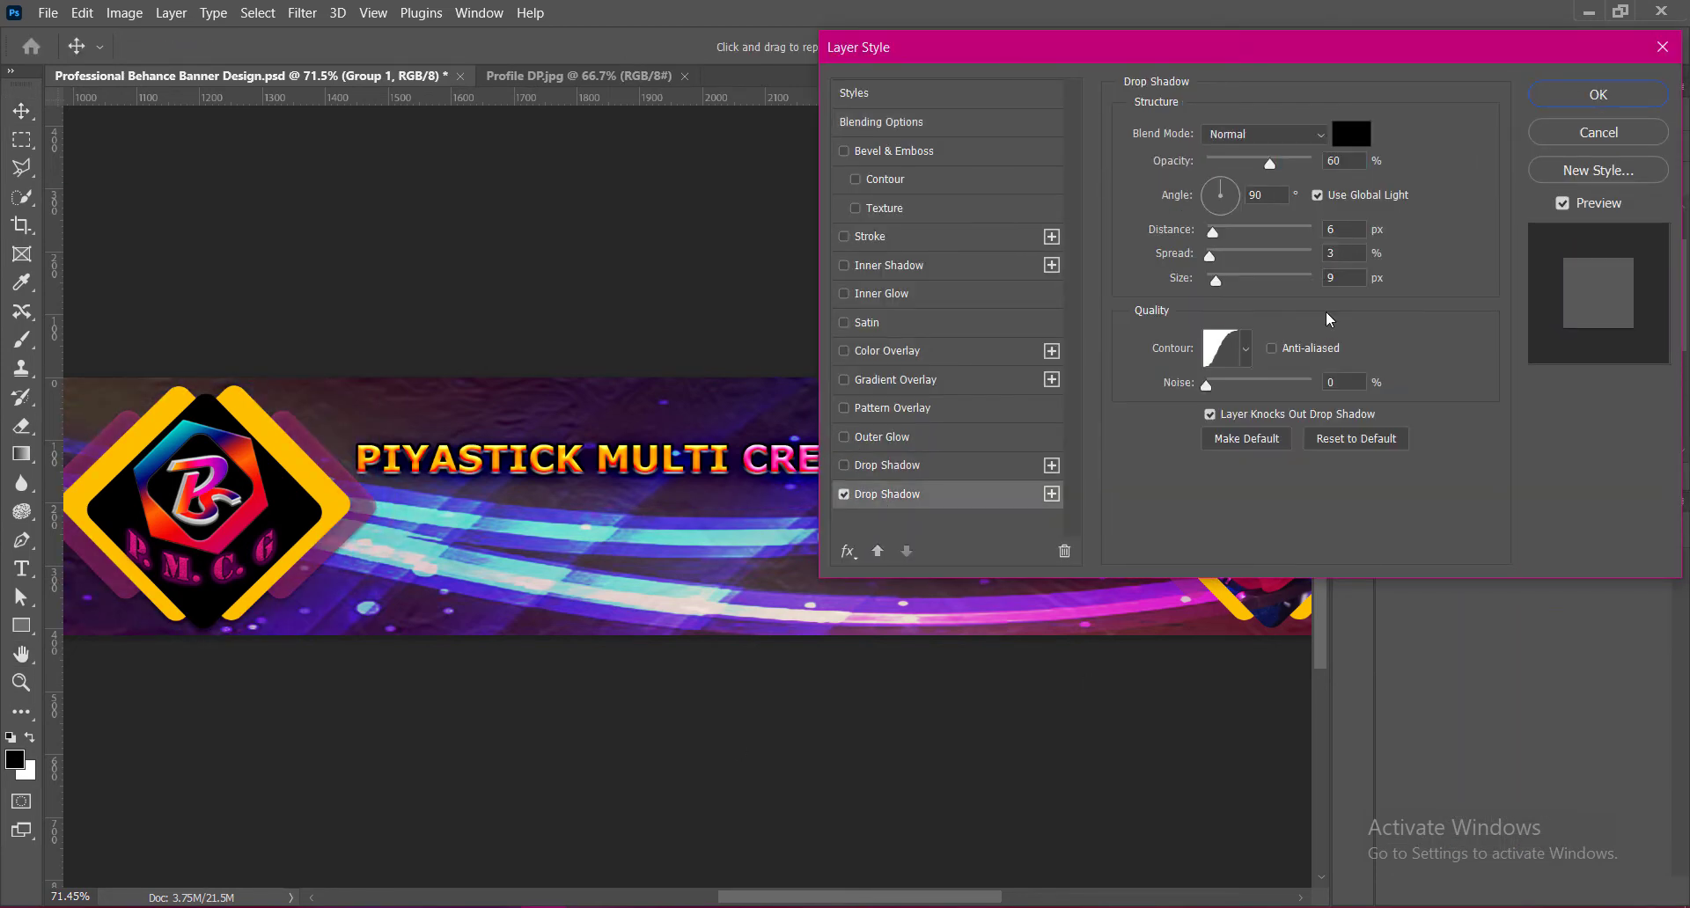
left_click_drag(1213, 233, 1224, 280)
left_click(1246, 337)
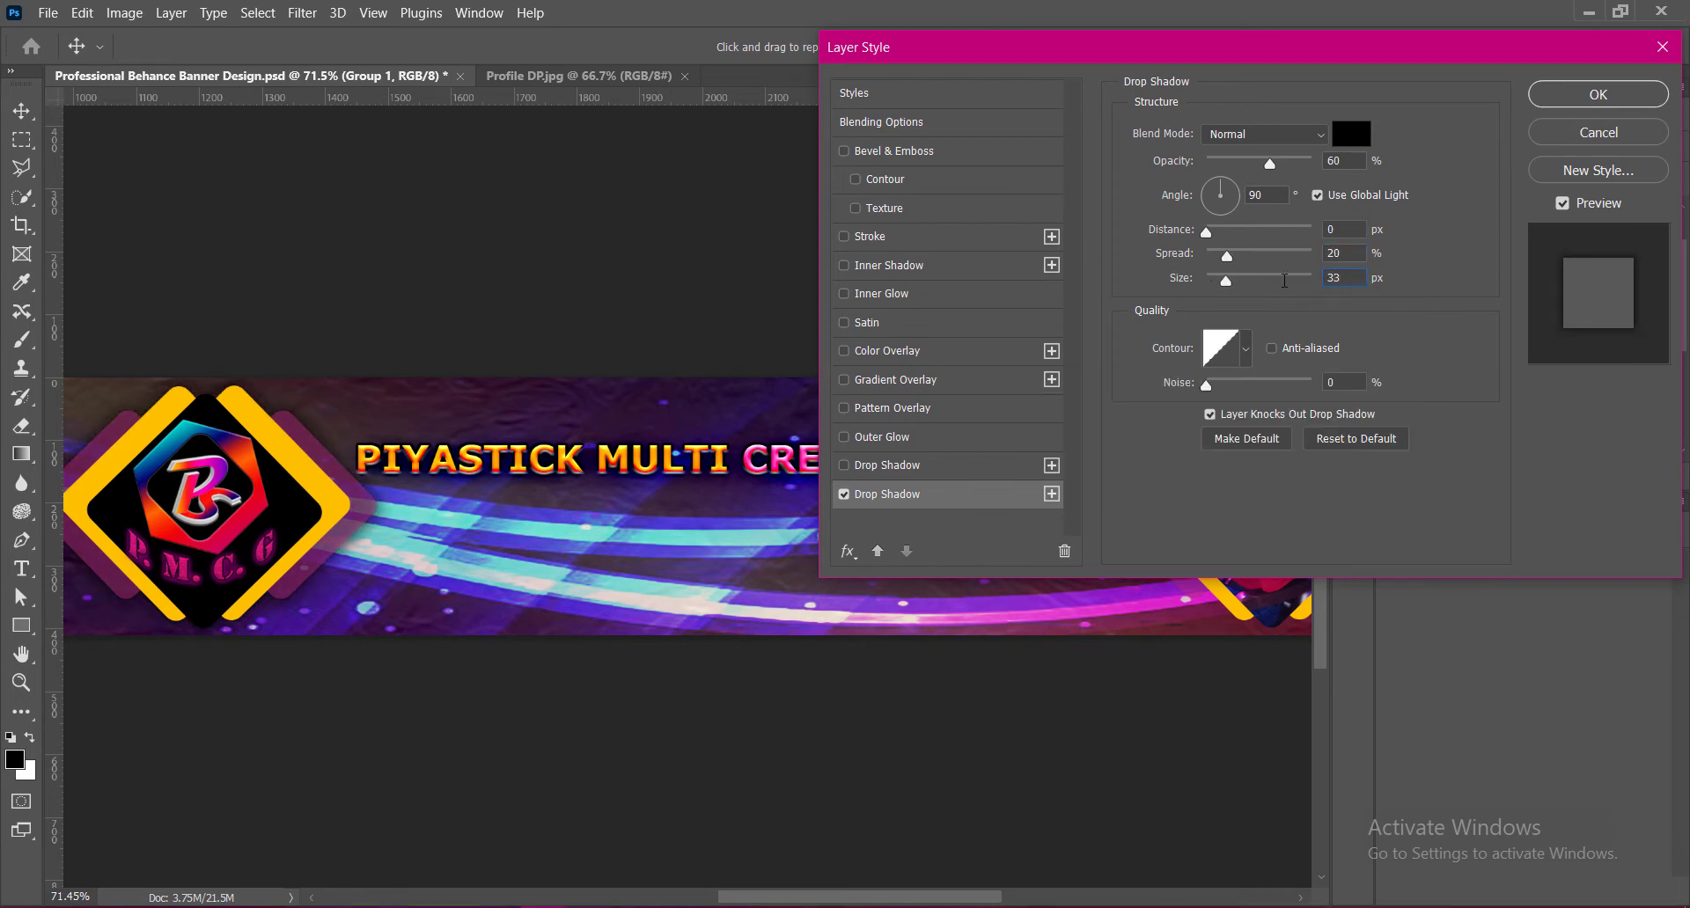
key("Return")
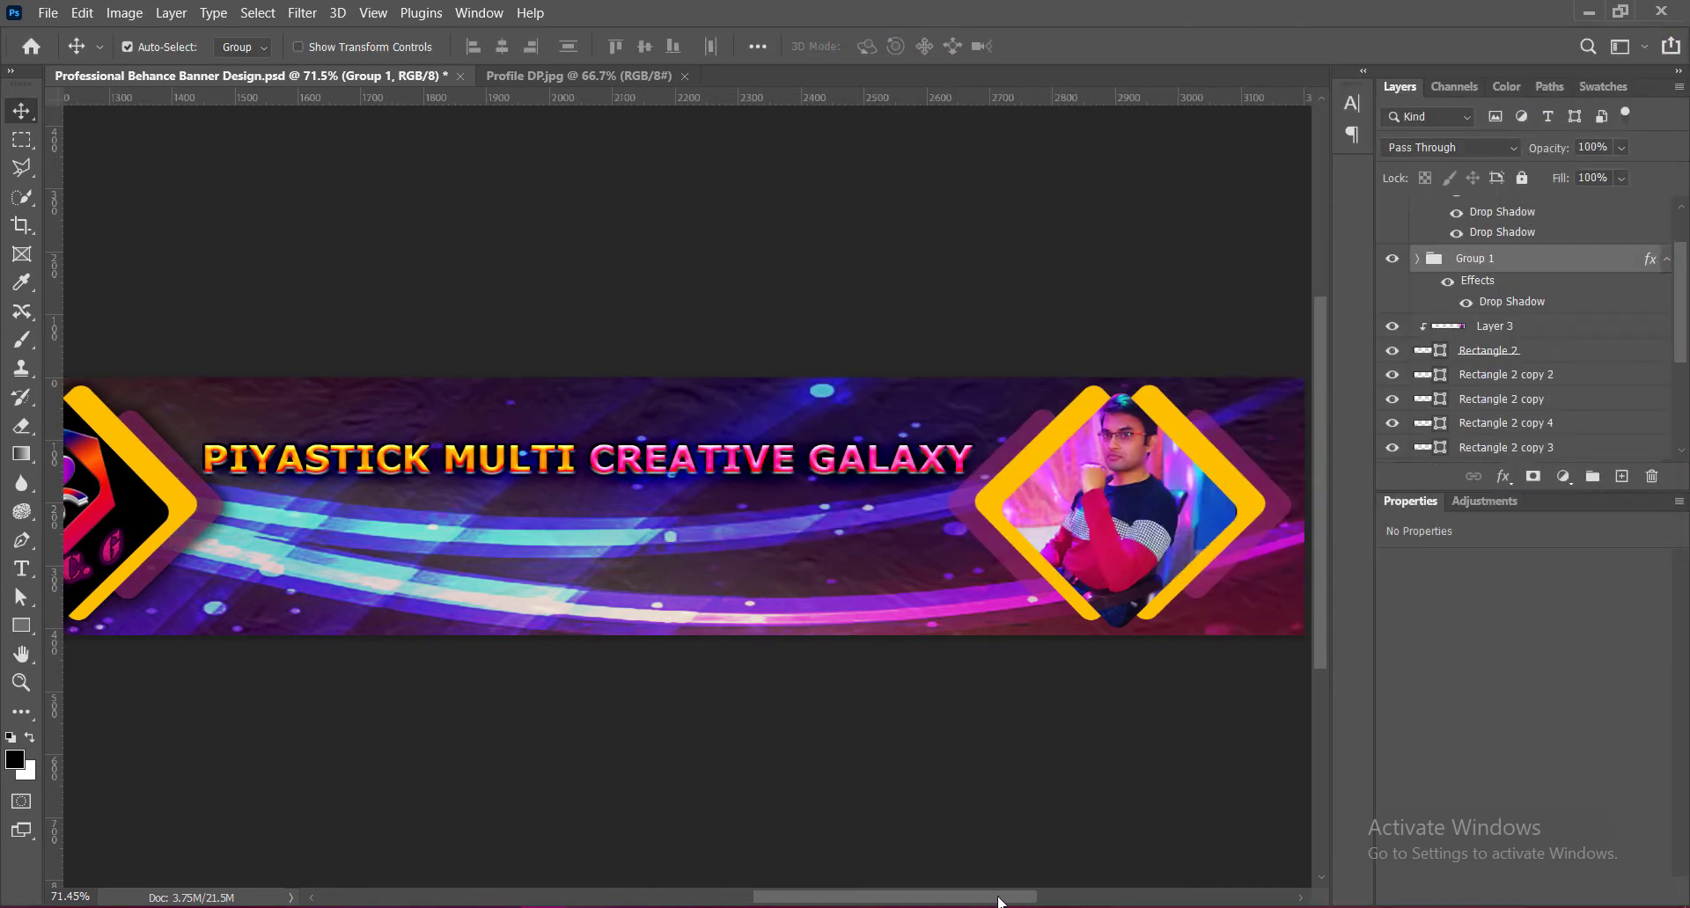
- Group the profile photo with its diamond frames and give the group a drop shadow
left_click(1175, 510)
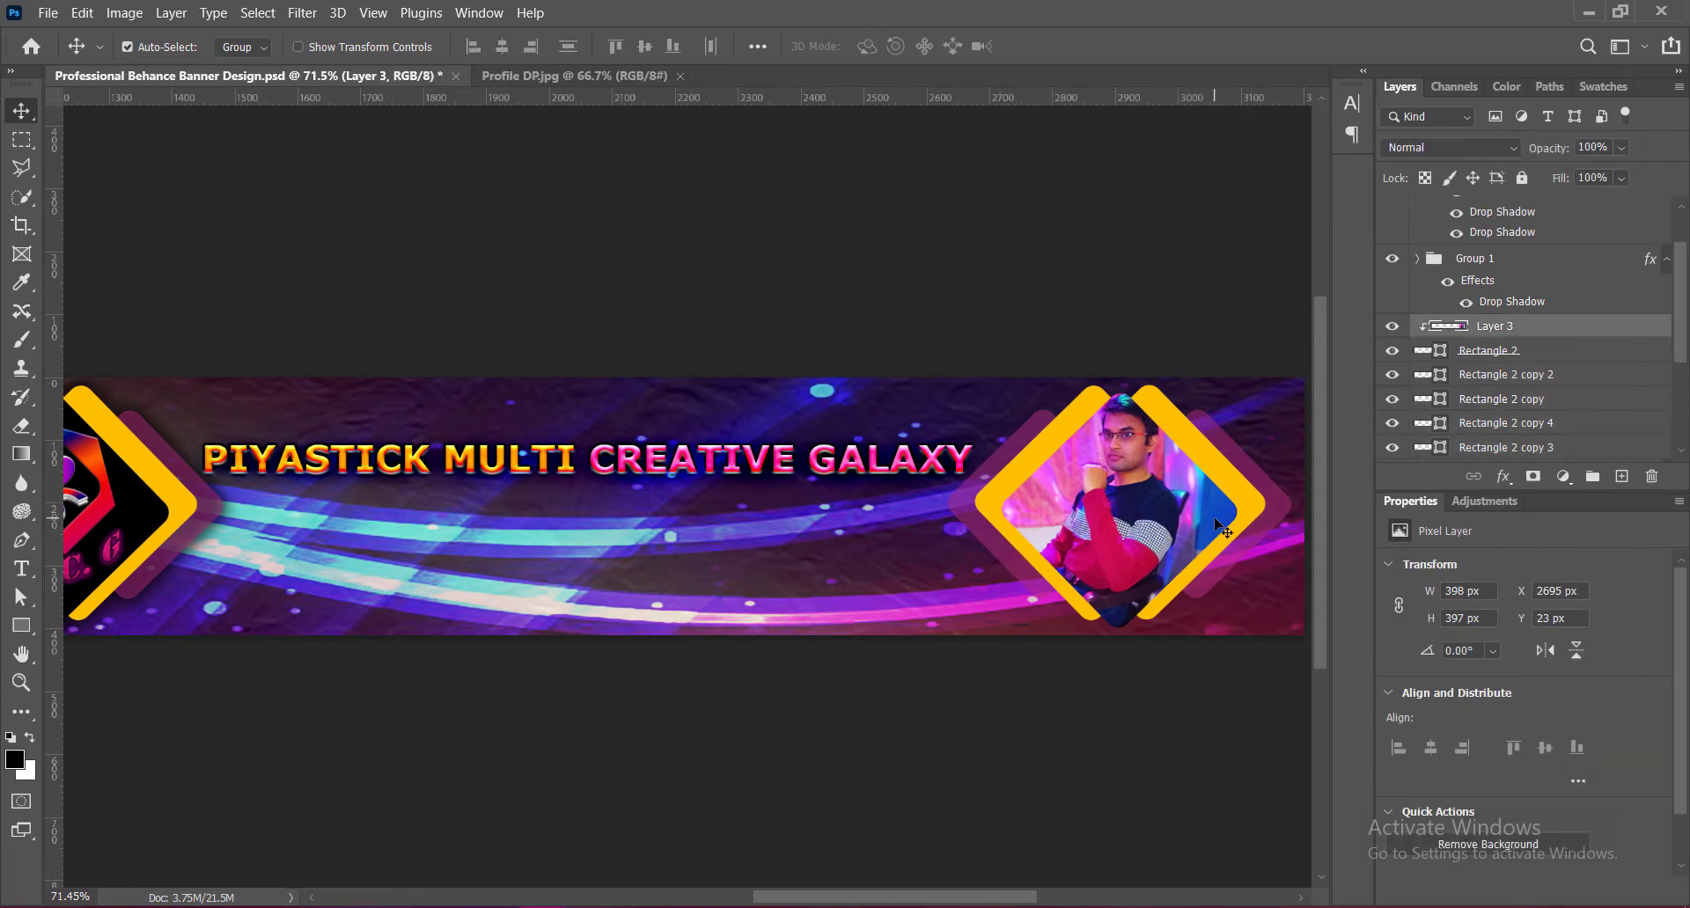
left_click(1505, 447, "shift")
key("ctrl+g")
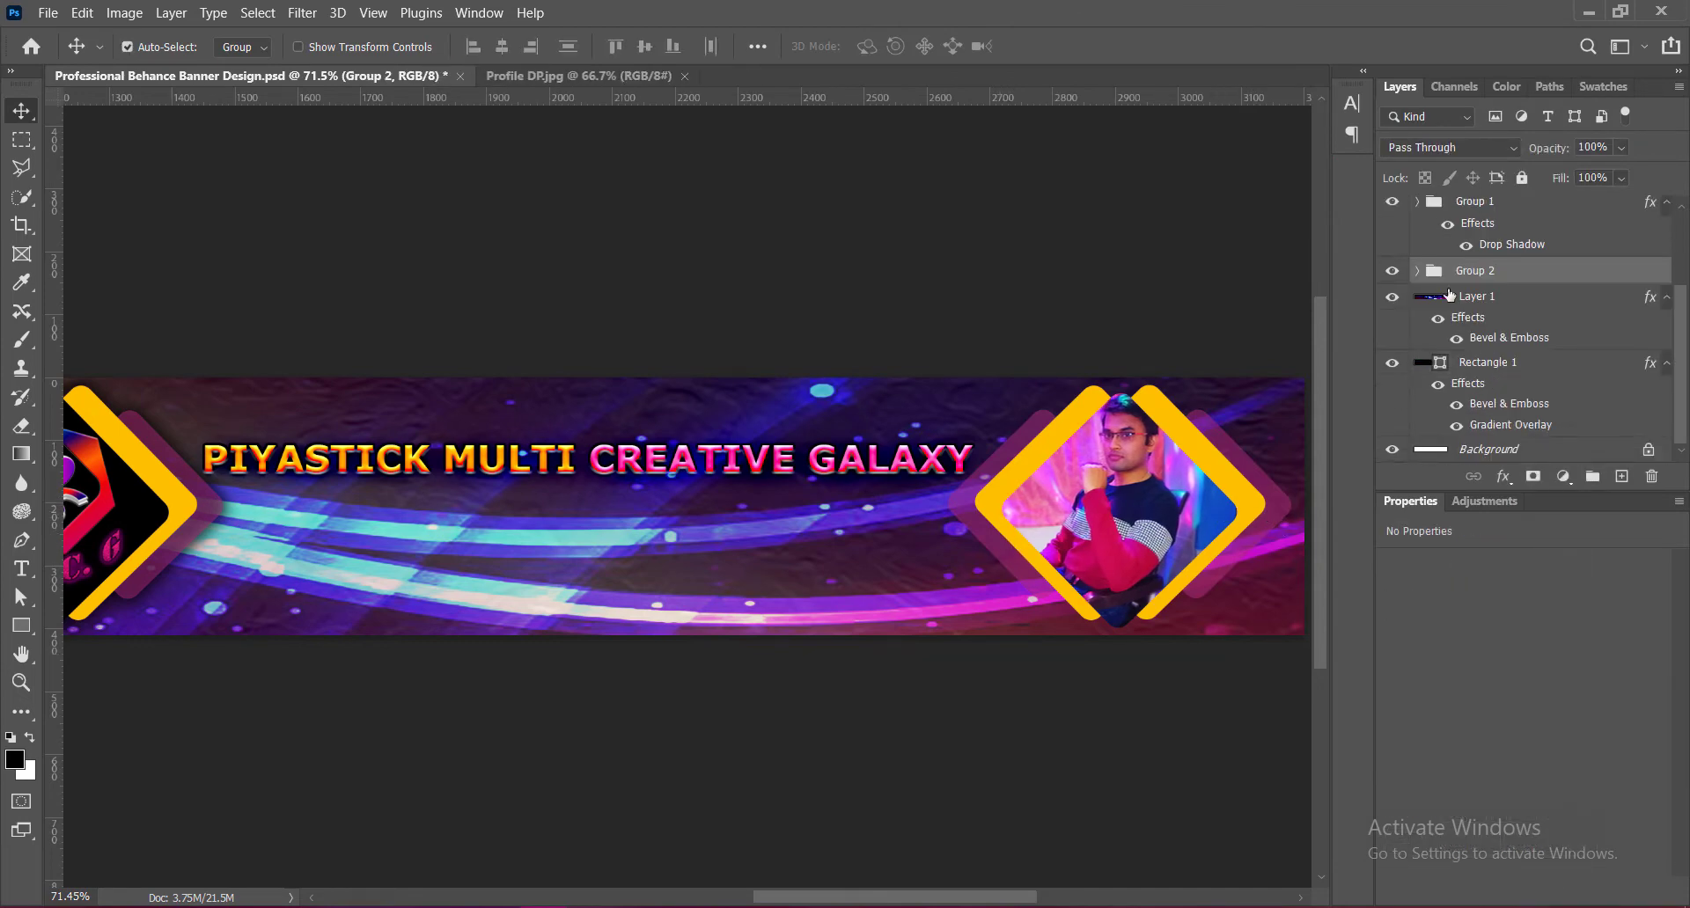
double_click(1567, 270)
key("Return")
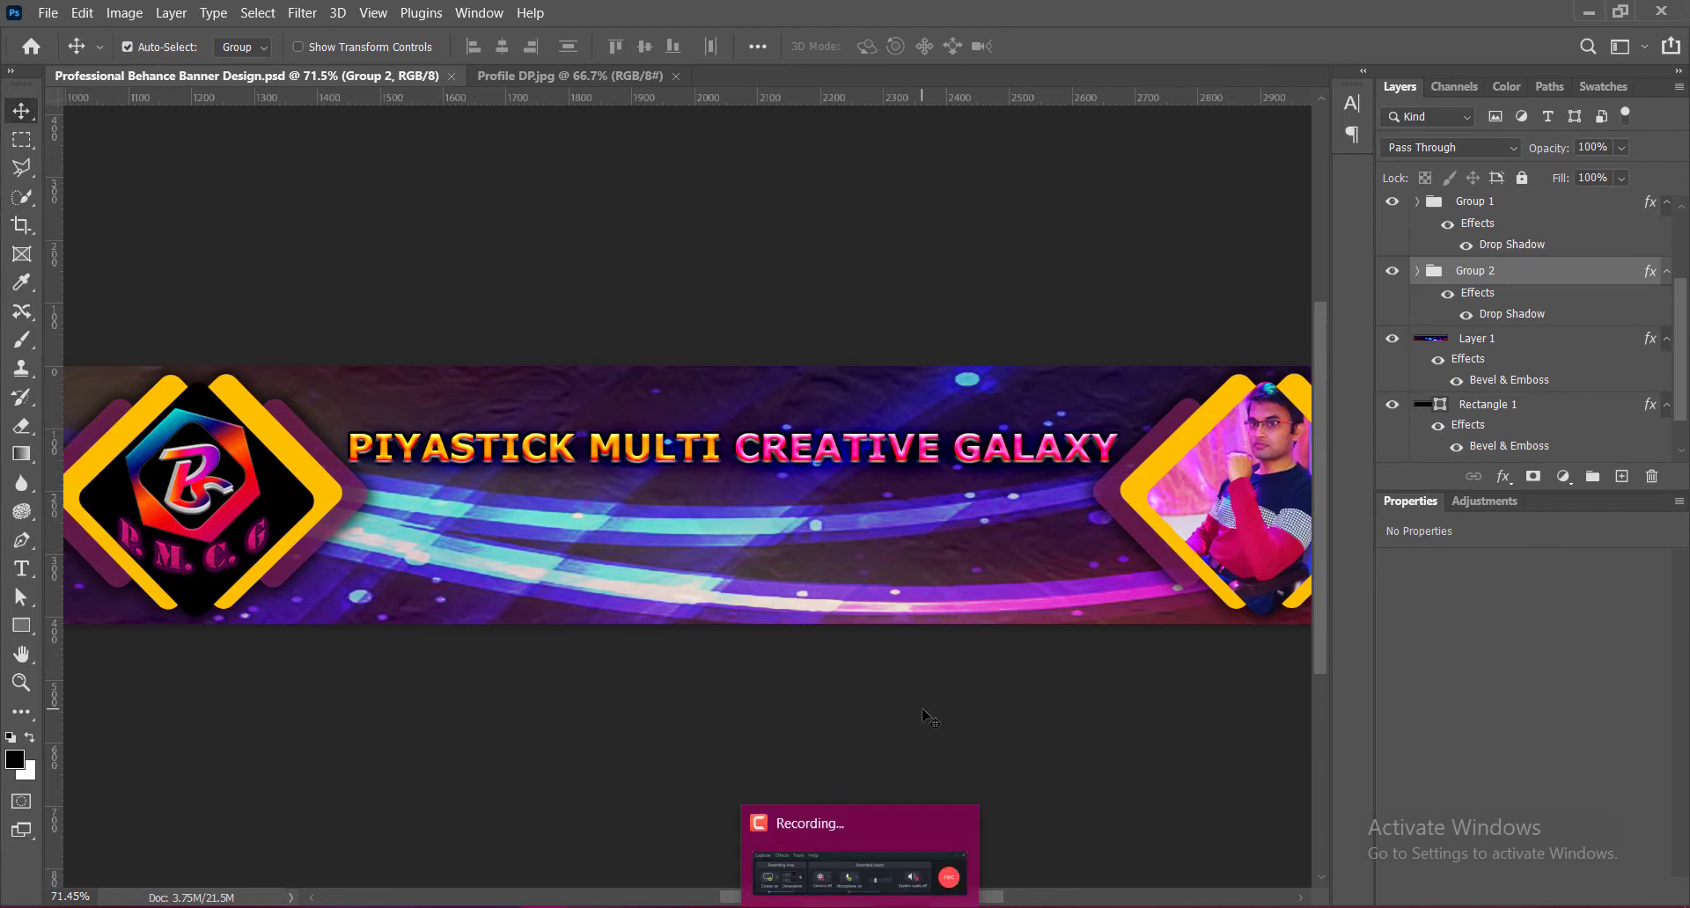
- Start a Roboto Condensed Italic 12 pt text line below the title, beginning with 'CREATIVE & PR'
left_click(506, 504)
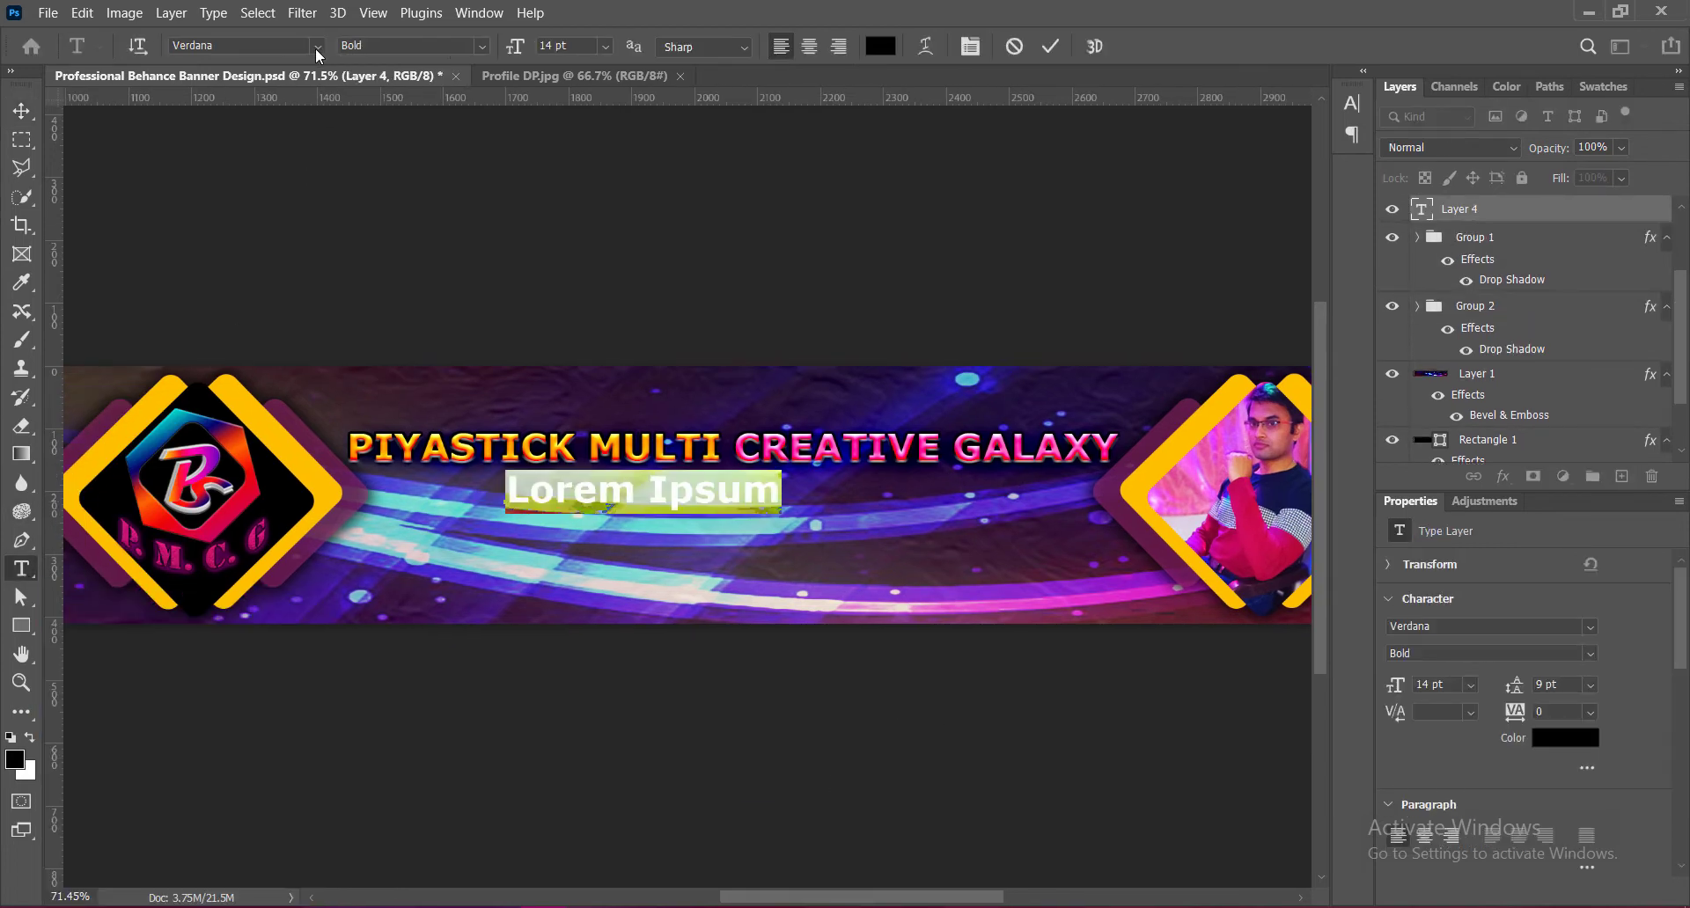
left_click(317, 46)
left_click(295, 138)
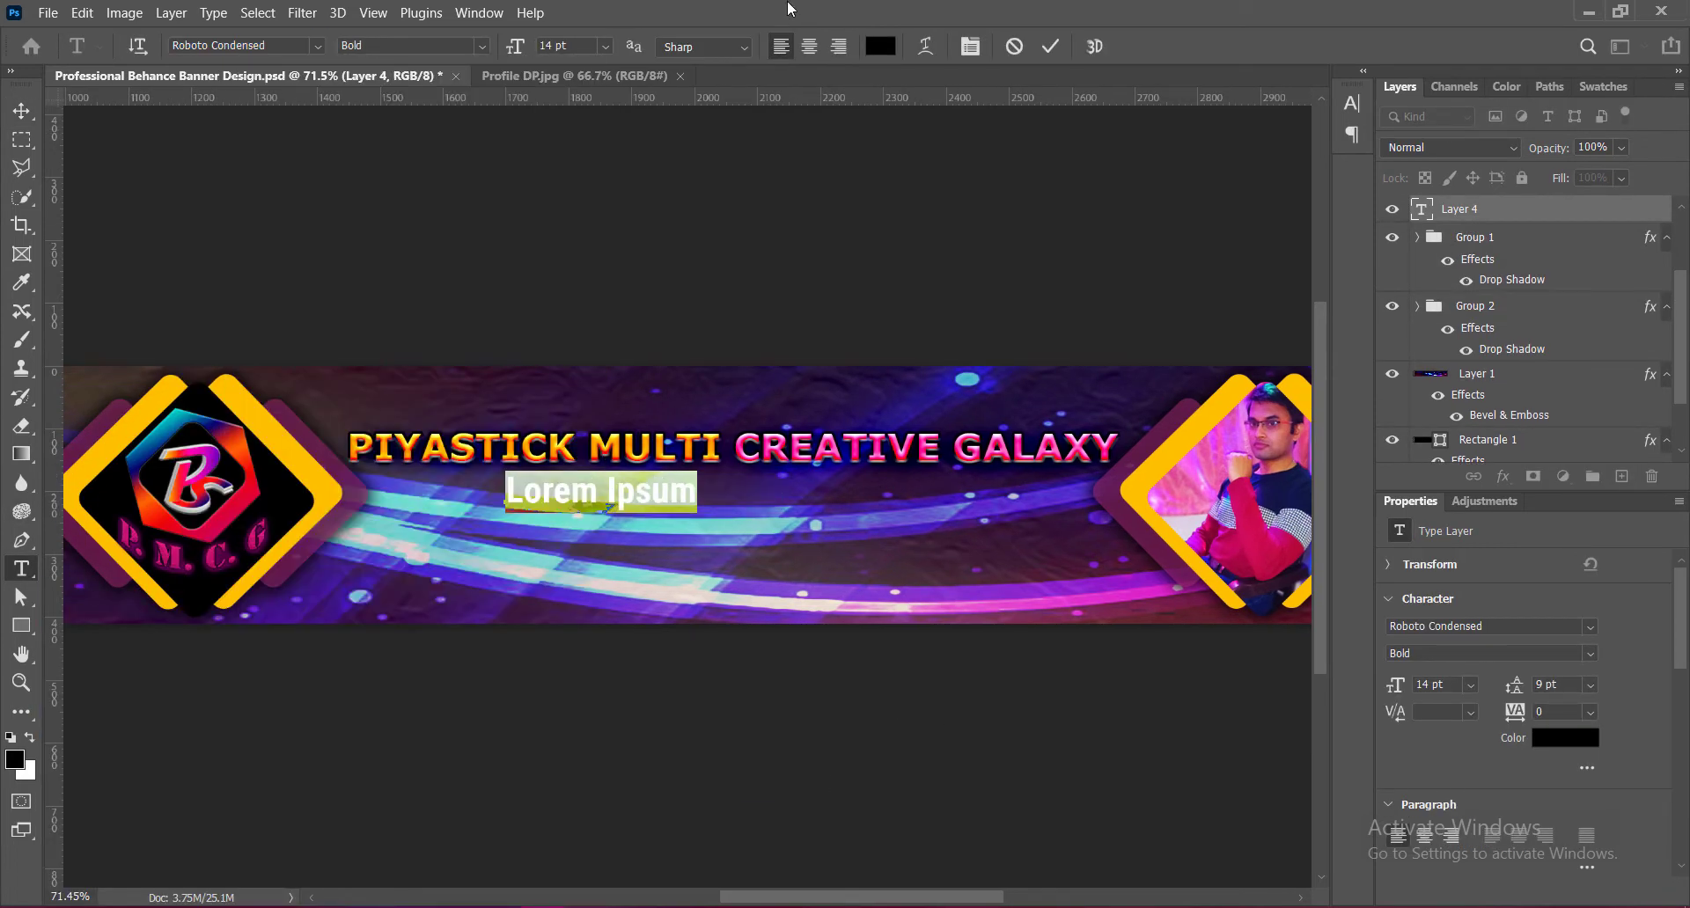
left_click(483, 46)
left_click(388, 123)
left_click(606, 47)
left_click(580, 181)
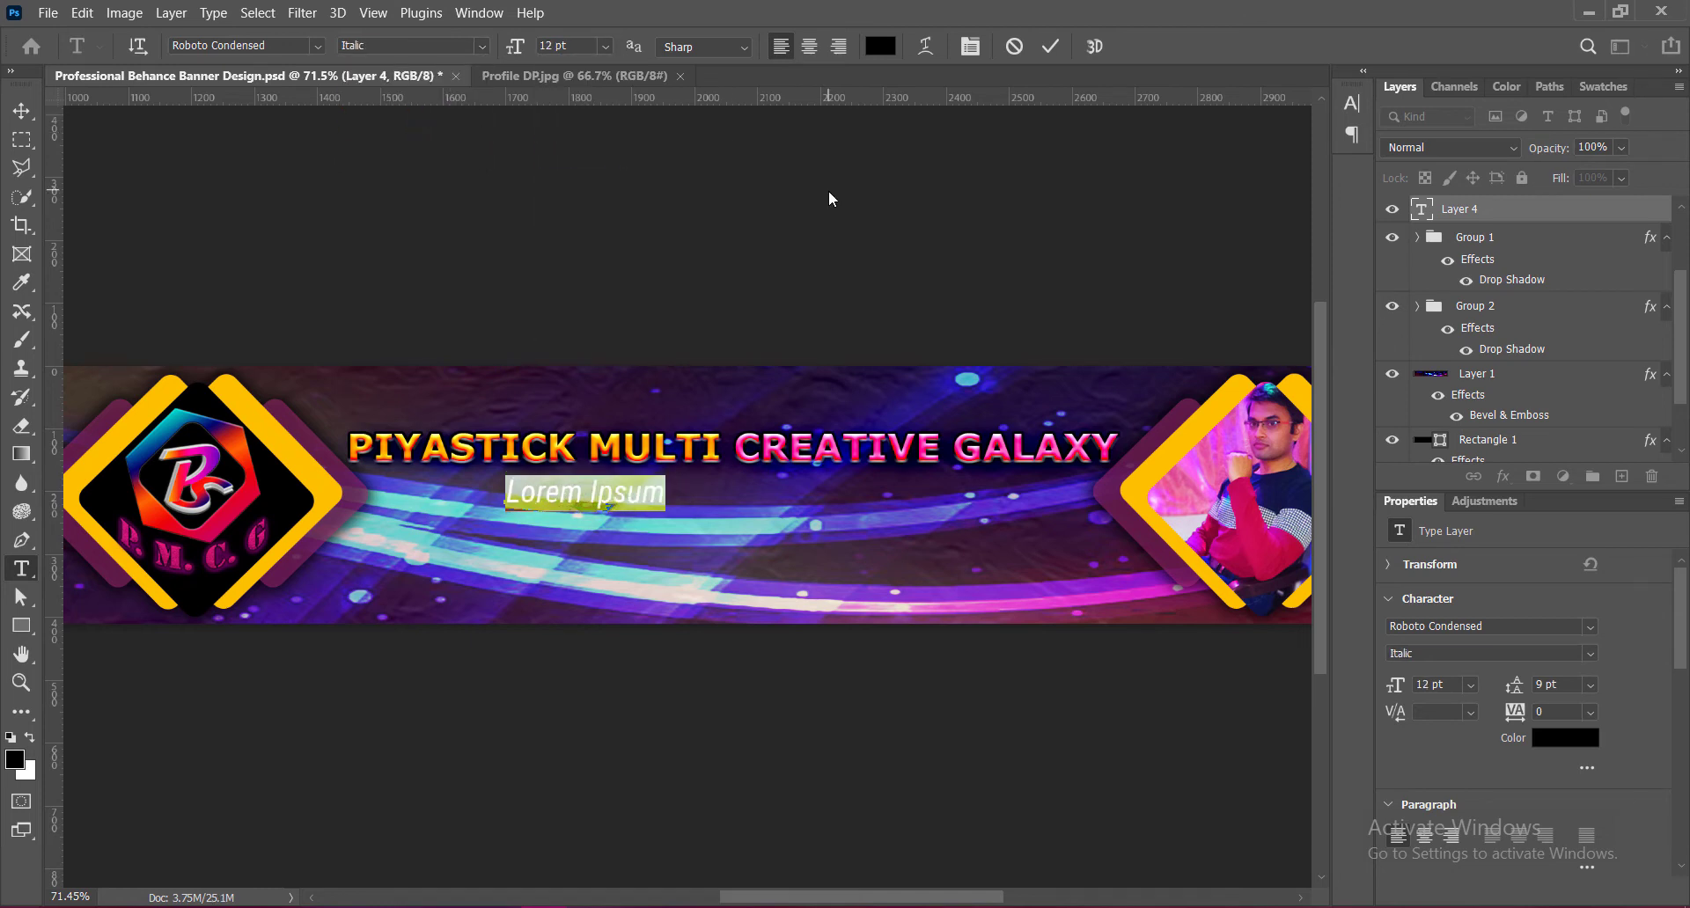
type("CREATIVE & PR")
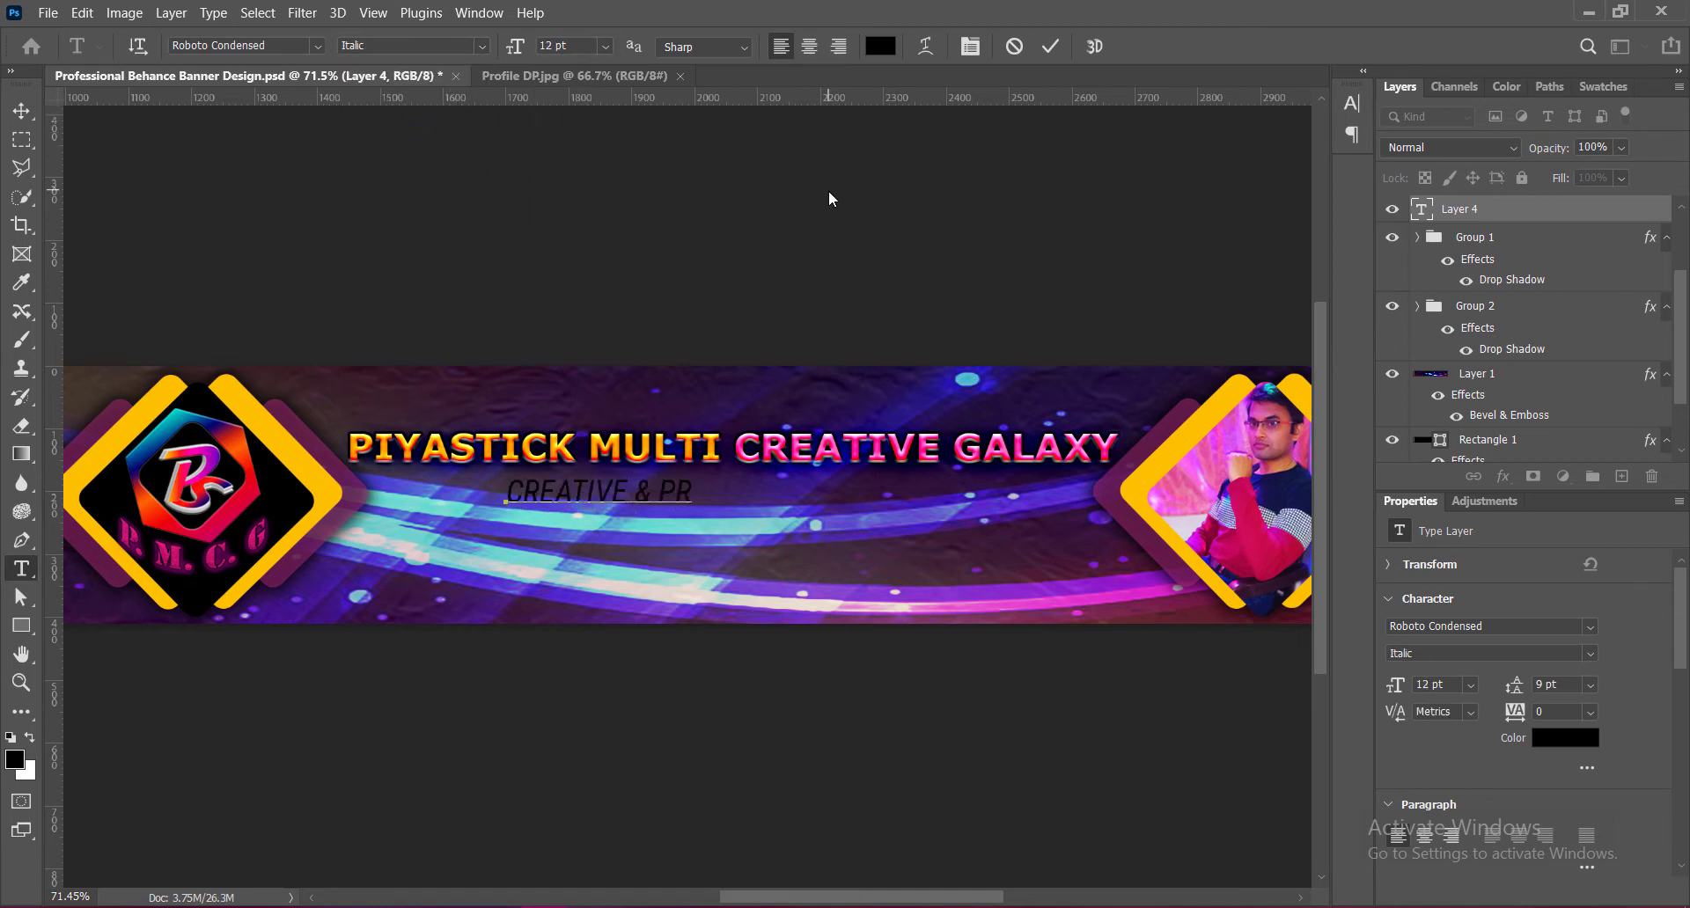
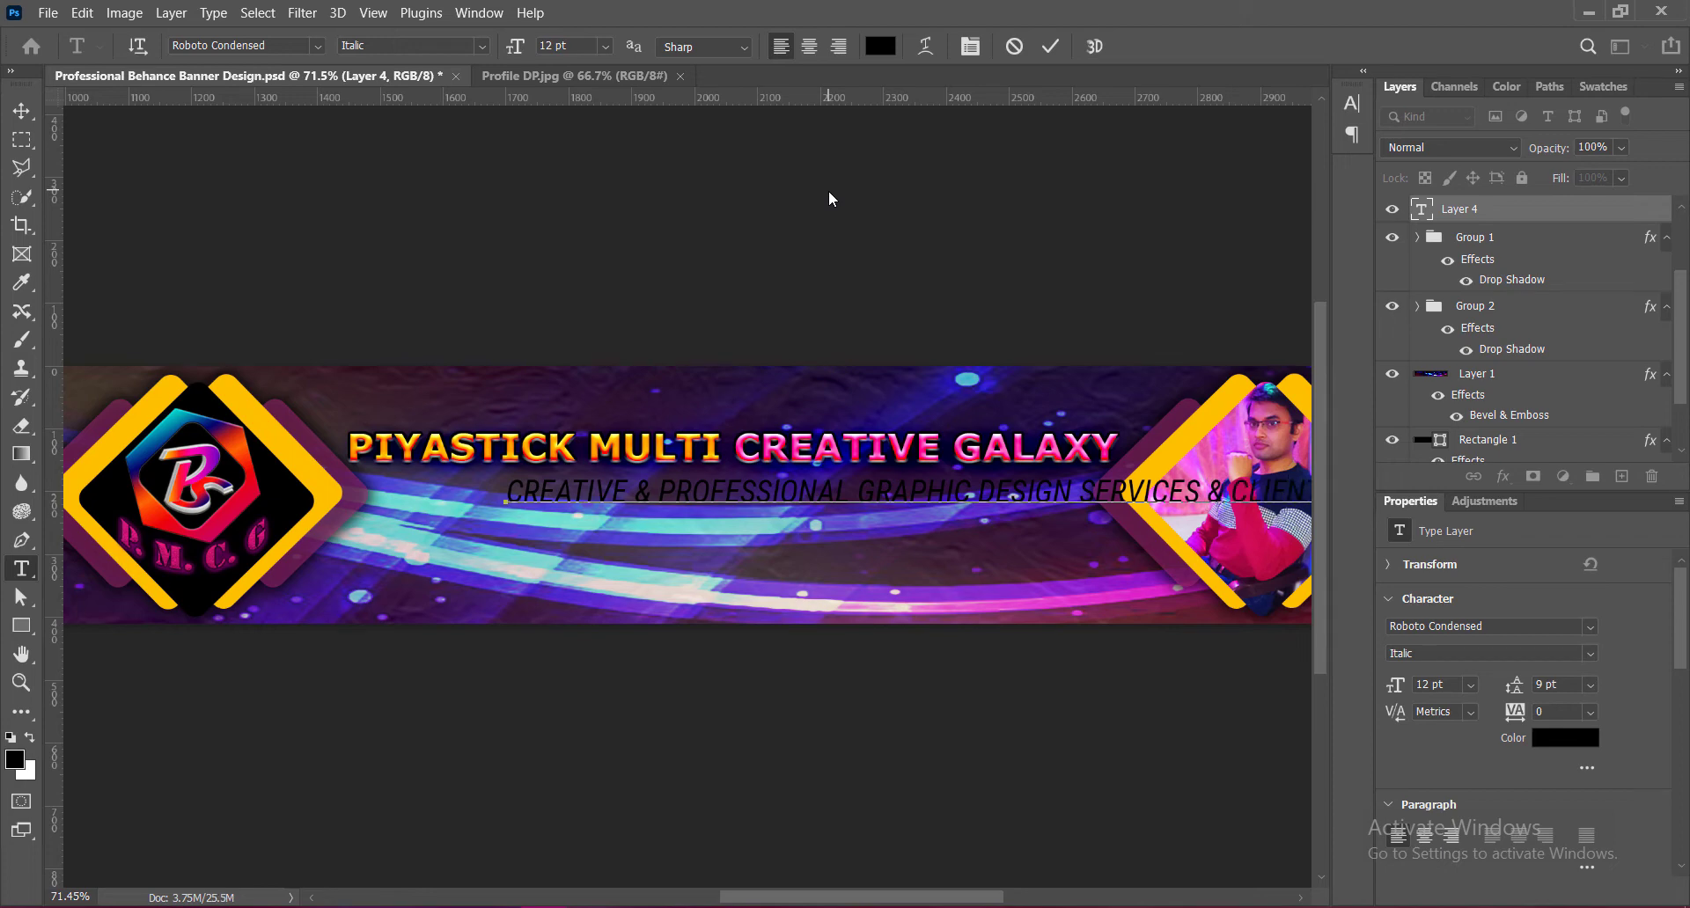
- Make the subtitle text white (ffffff) at 9 pt
triple_click(840, 491)
left_click(880, 46)
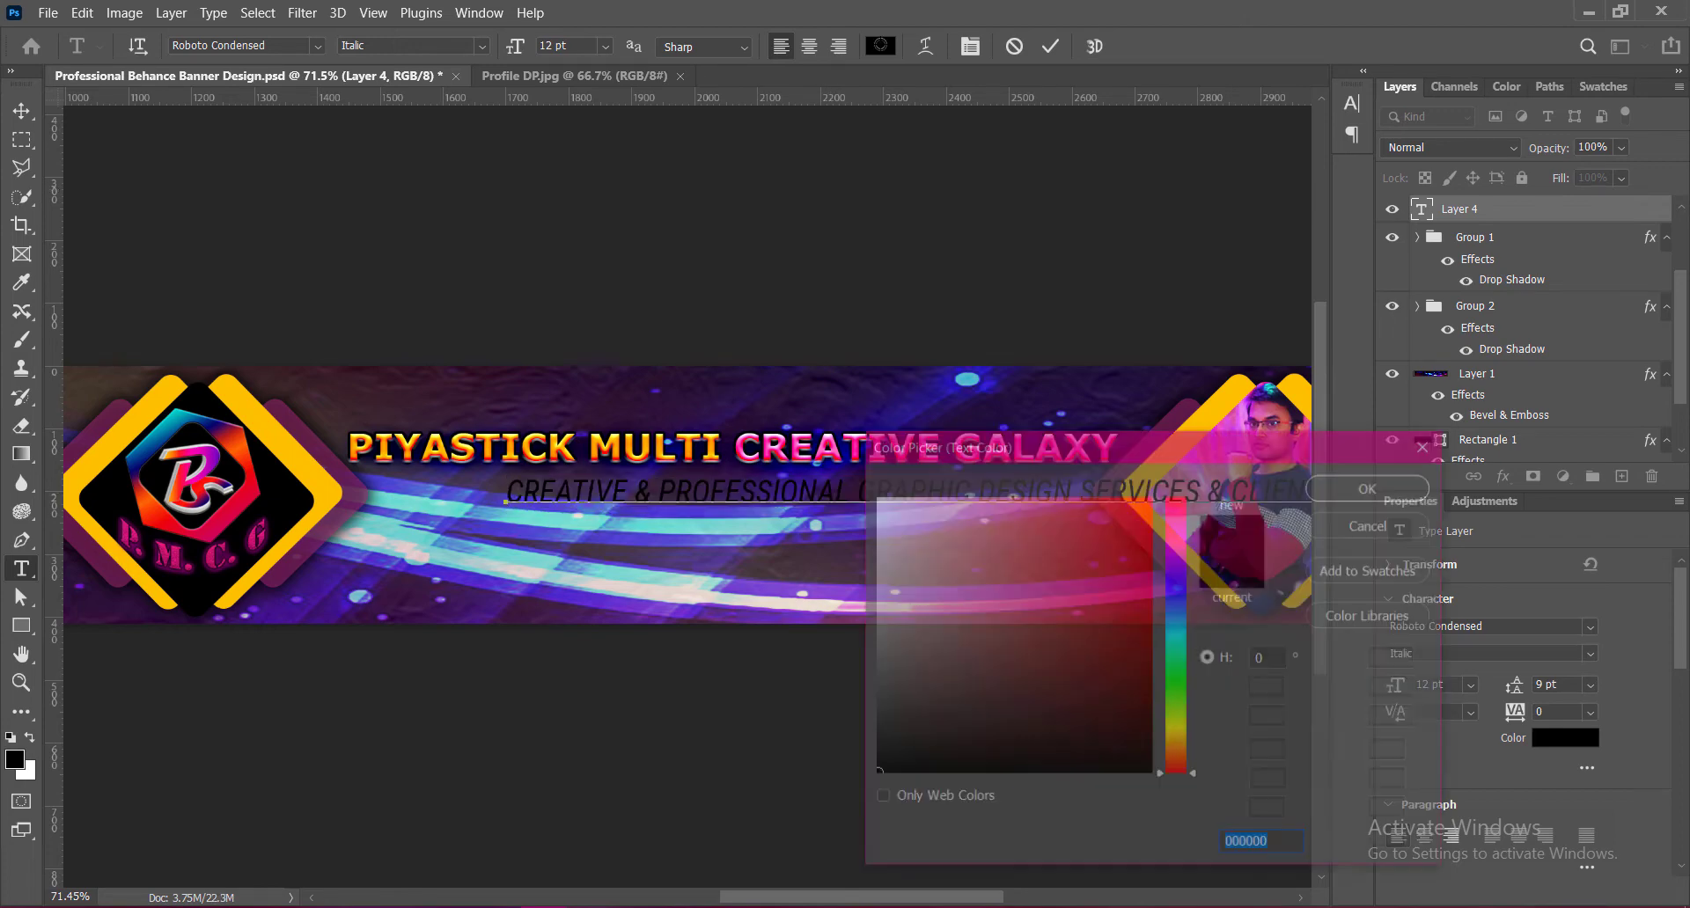
type("ffffff")
left_click(1331, 487)
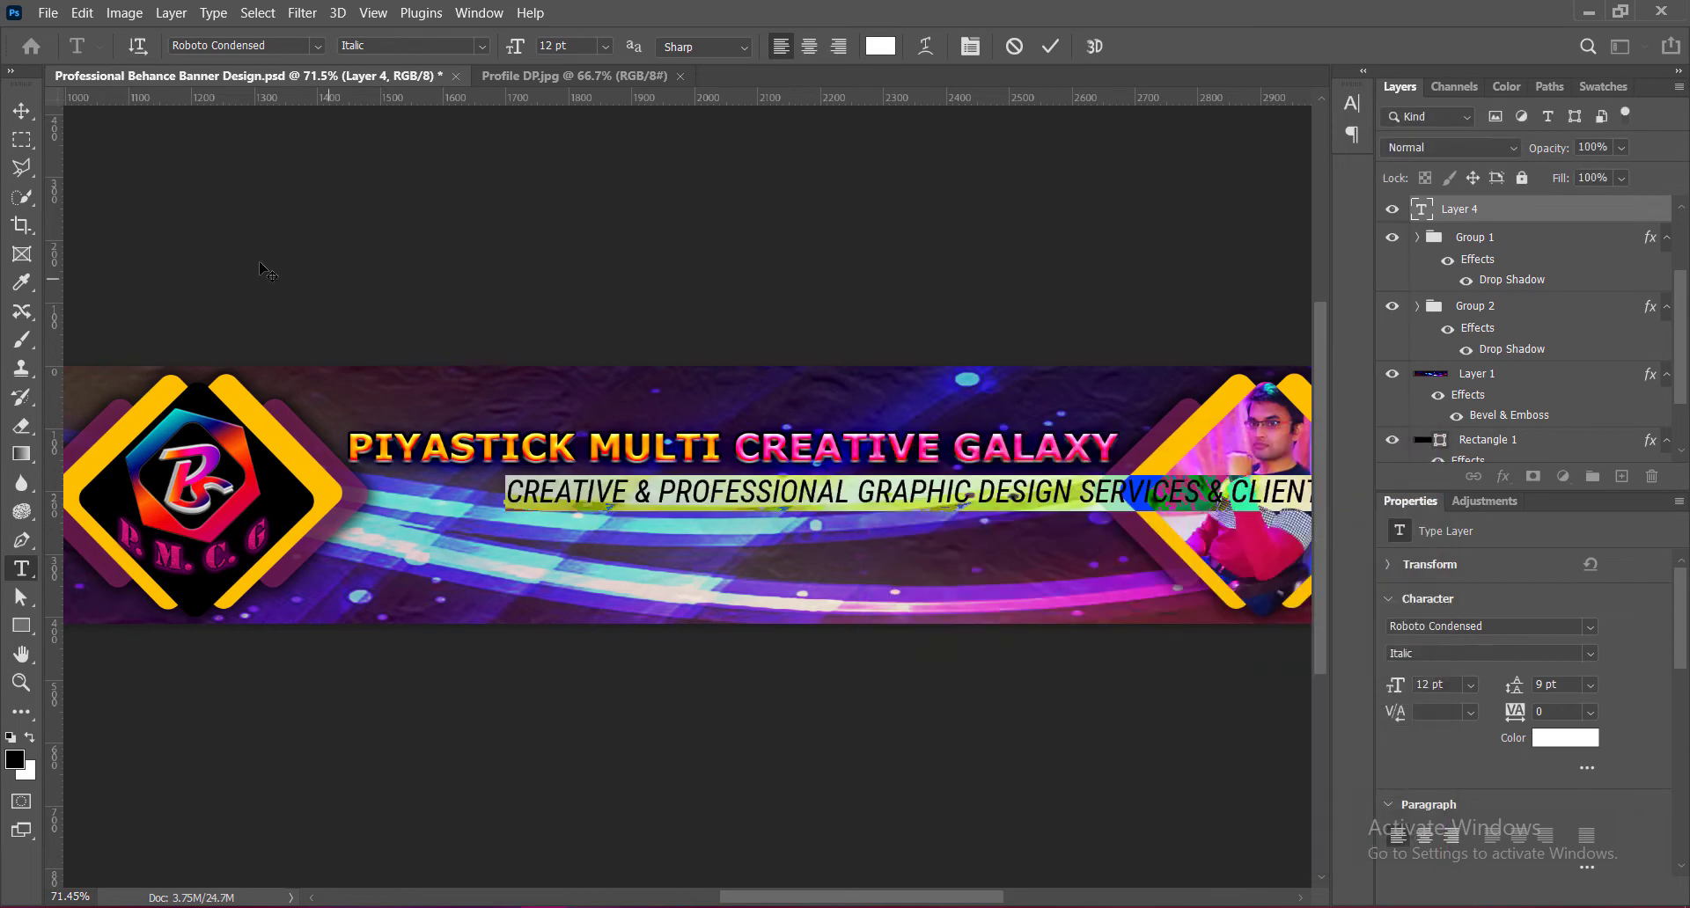
left_click(605, 45)
left_click(577, 118)
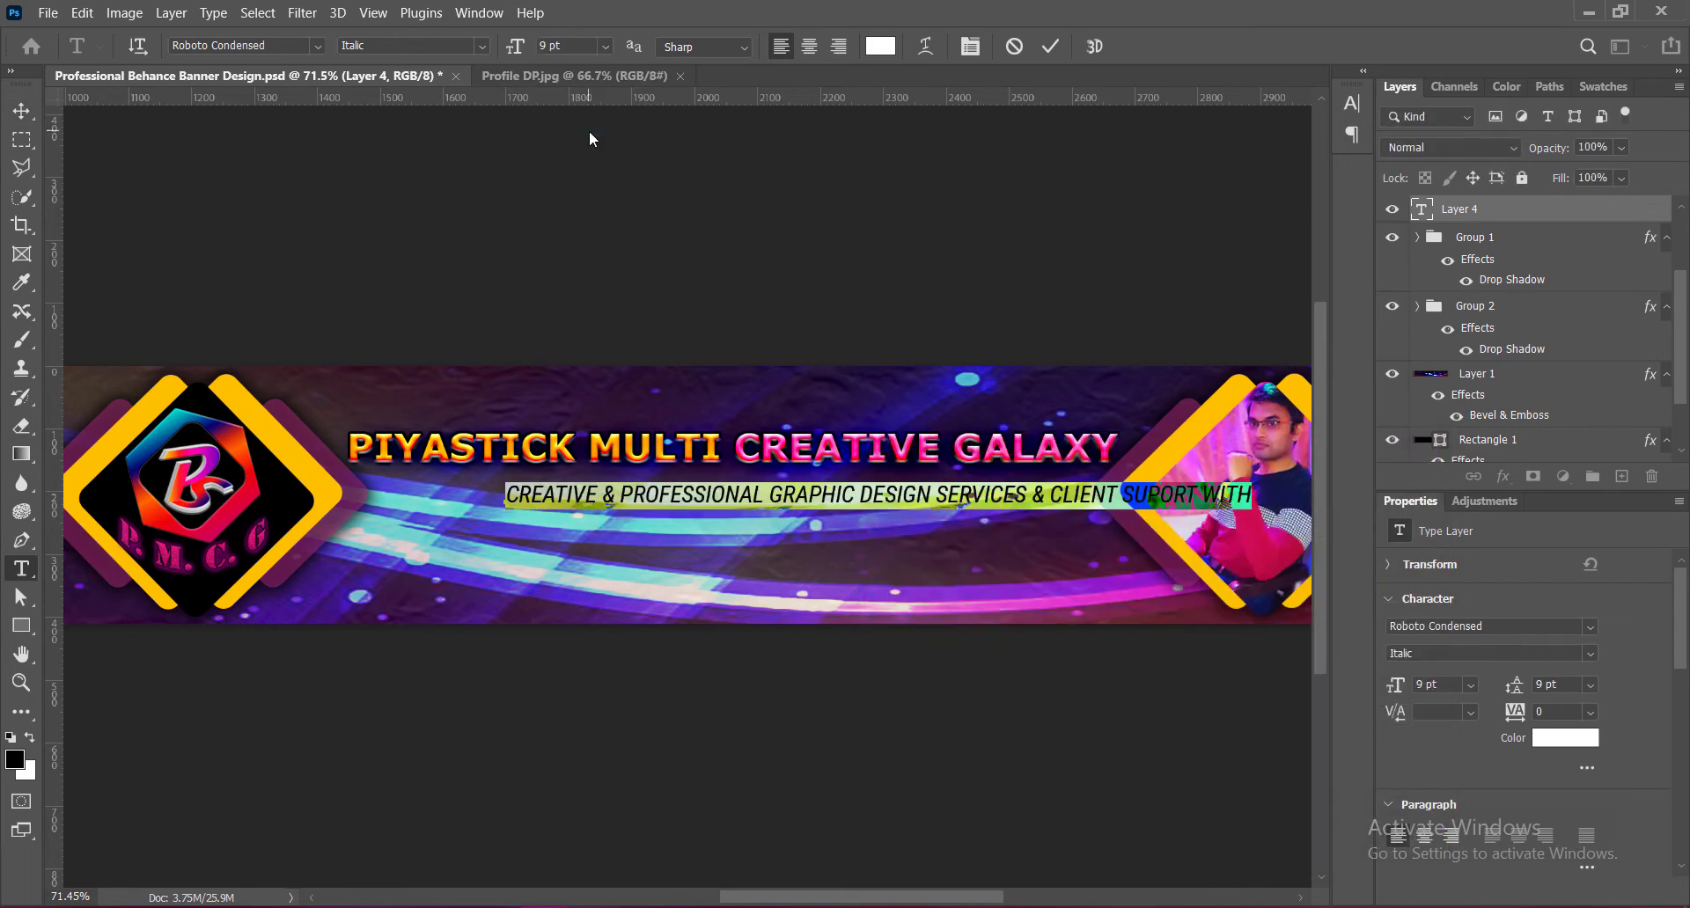
left_click(1050, 48)
- Move the subtitle under the title and restyle it Bold Italic at 8 pt
key("v")
left_click_drag(775, 506, 632, 503)
double_click(632, 502)
left_click(1353, 104)
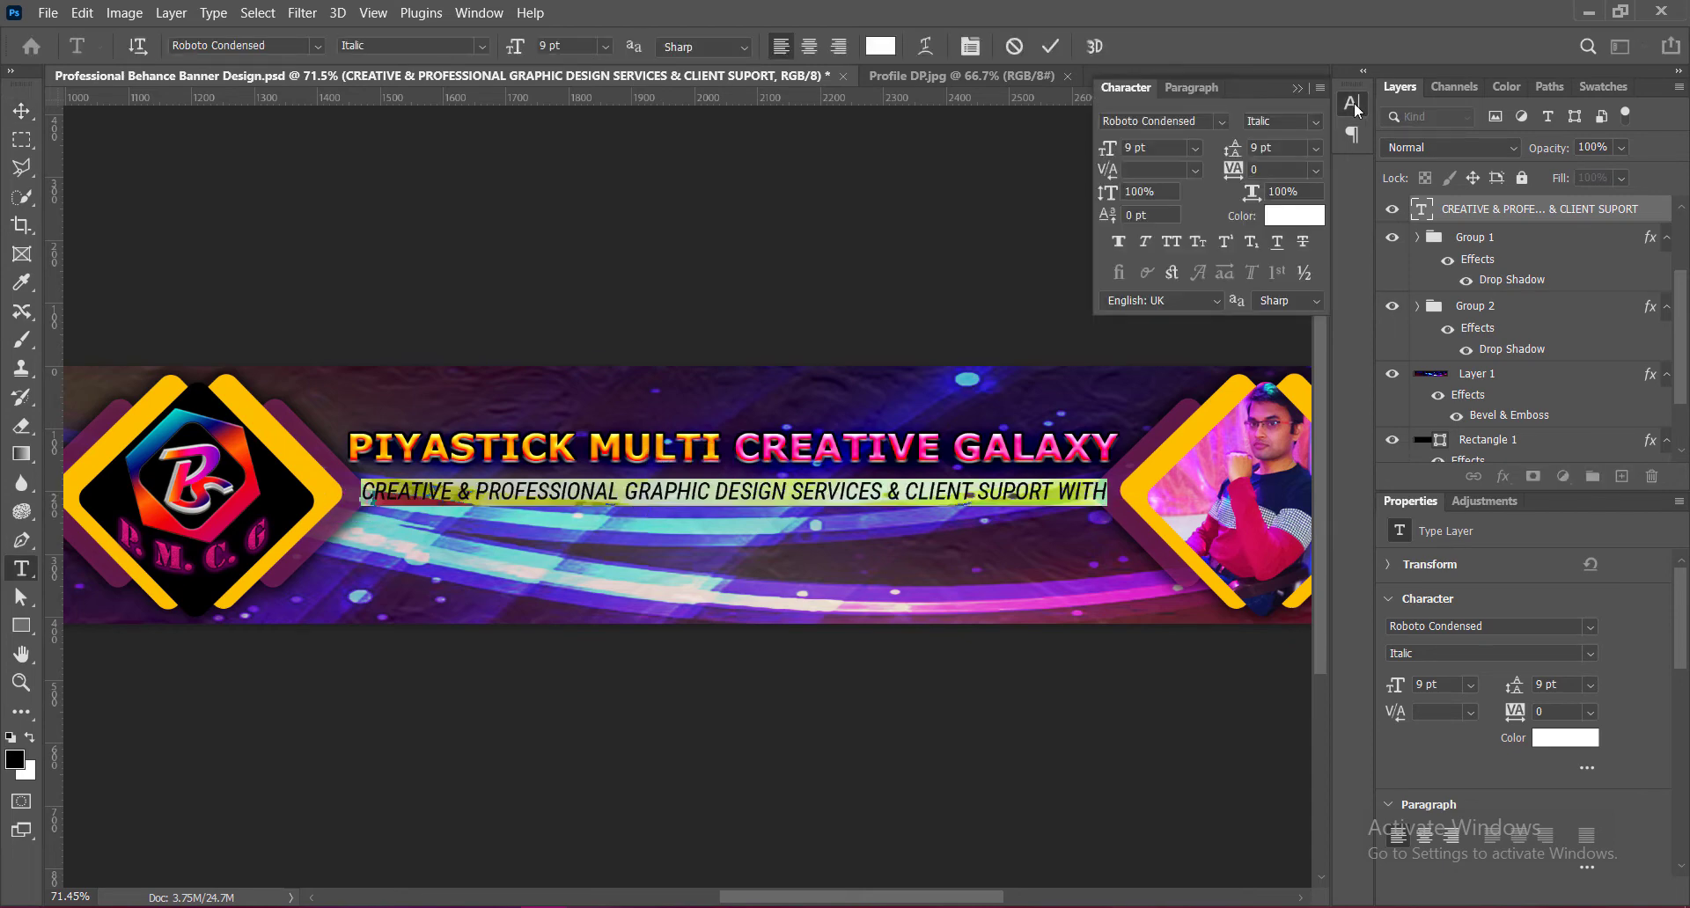
left_click(1356, 109)
left_click(482, 46)
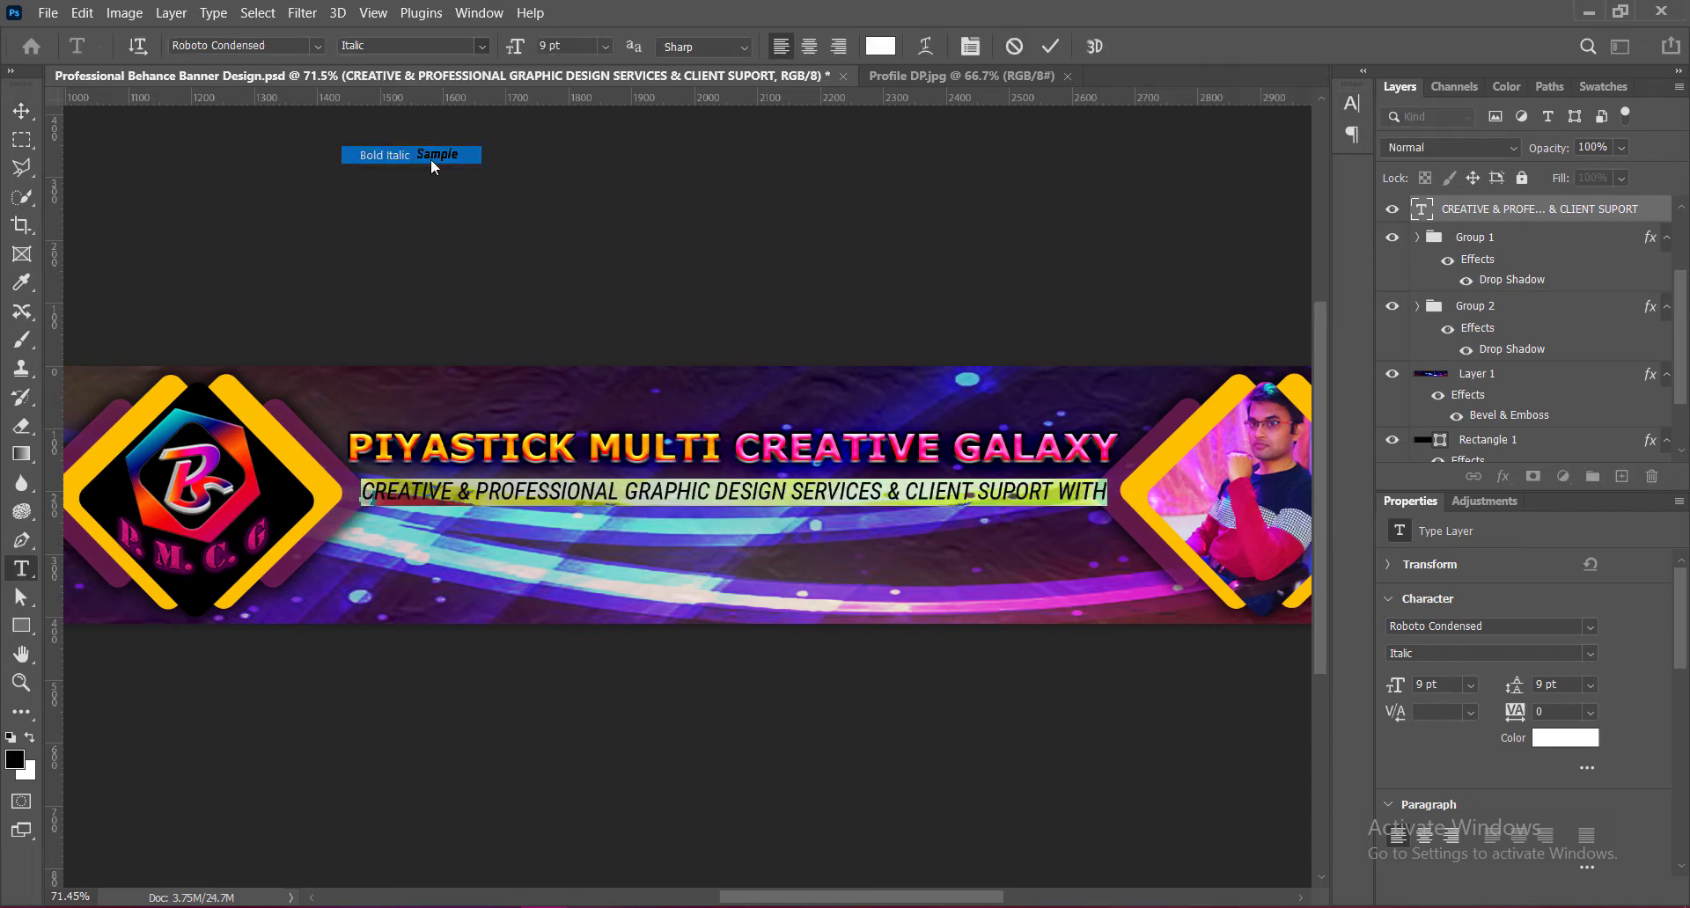
left_click(431, 166)
left_click(605, 46)
left_click(573, 115)
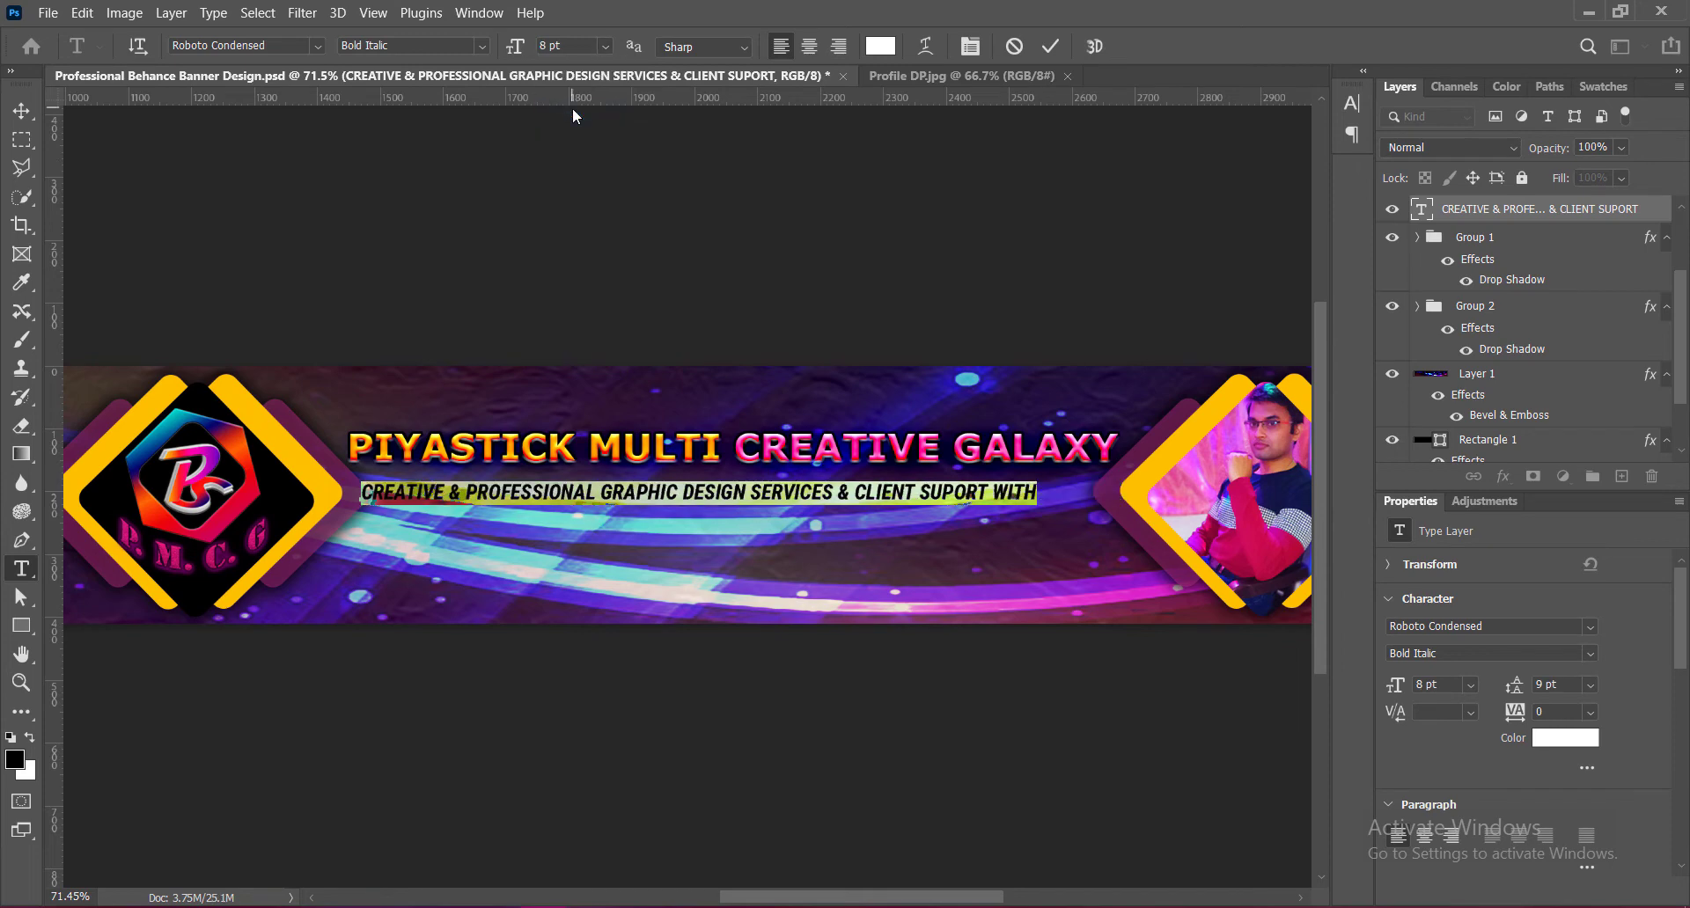
left_click(1050, 45)
- Centre the subtitle under the title, save, and nudge title and subtitle upward
left_click_drag(651, 497, 695, 492)
scroll(698, 495, "down", 1)
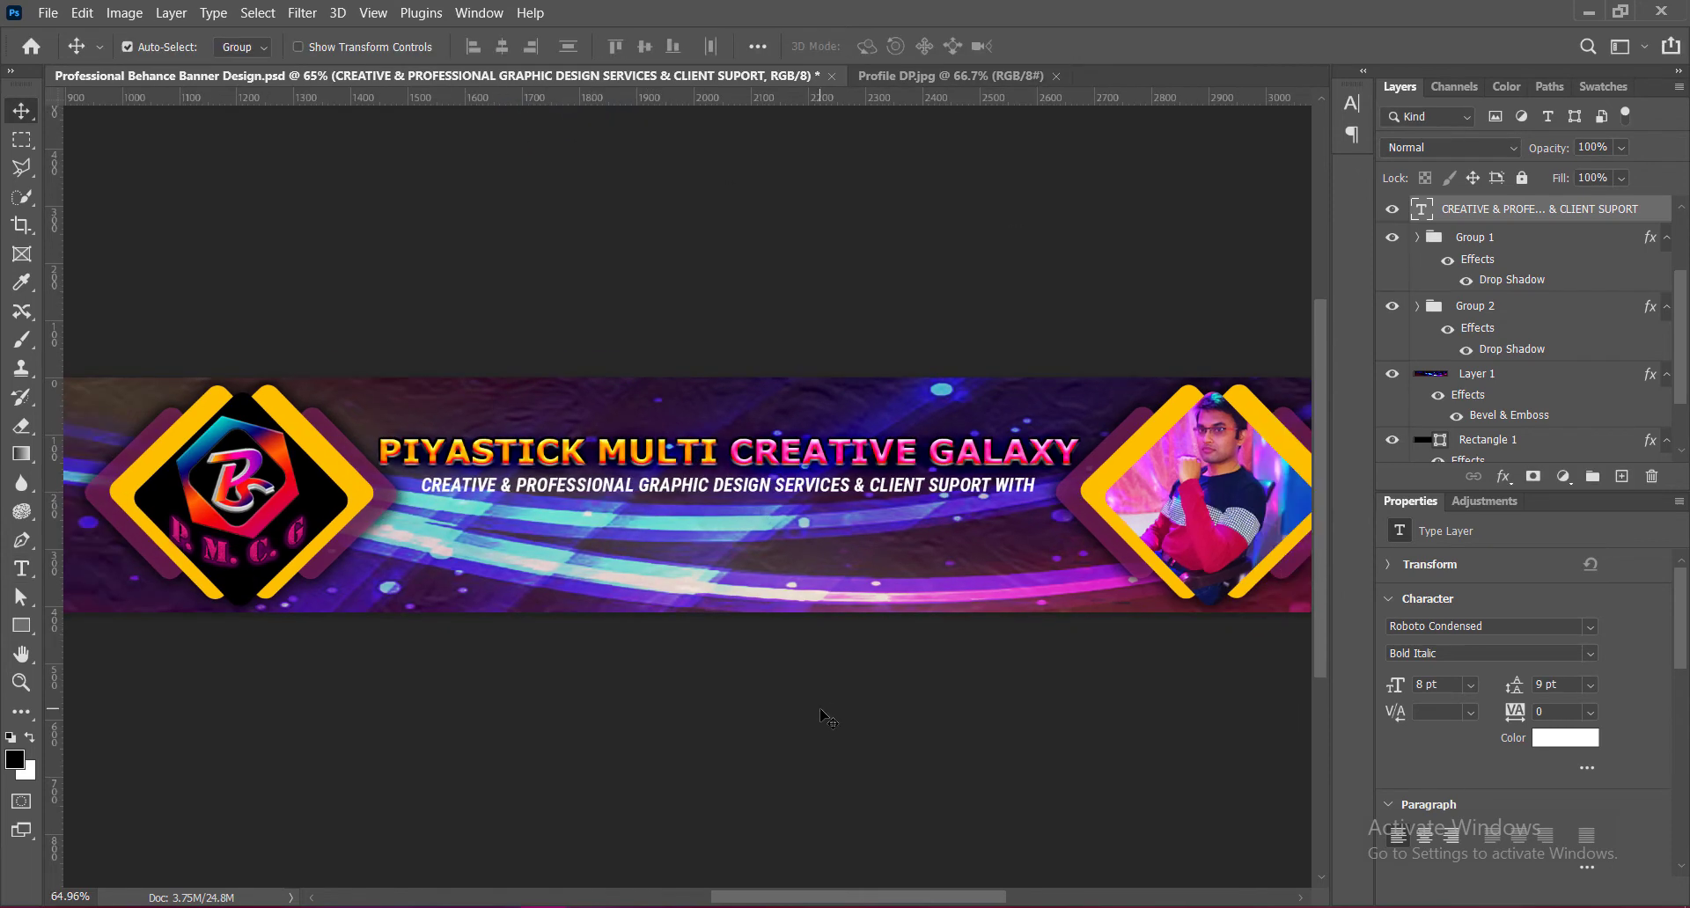
key("ctrl+s")
key("alt+]")
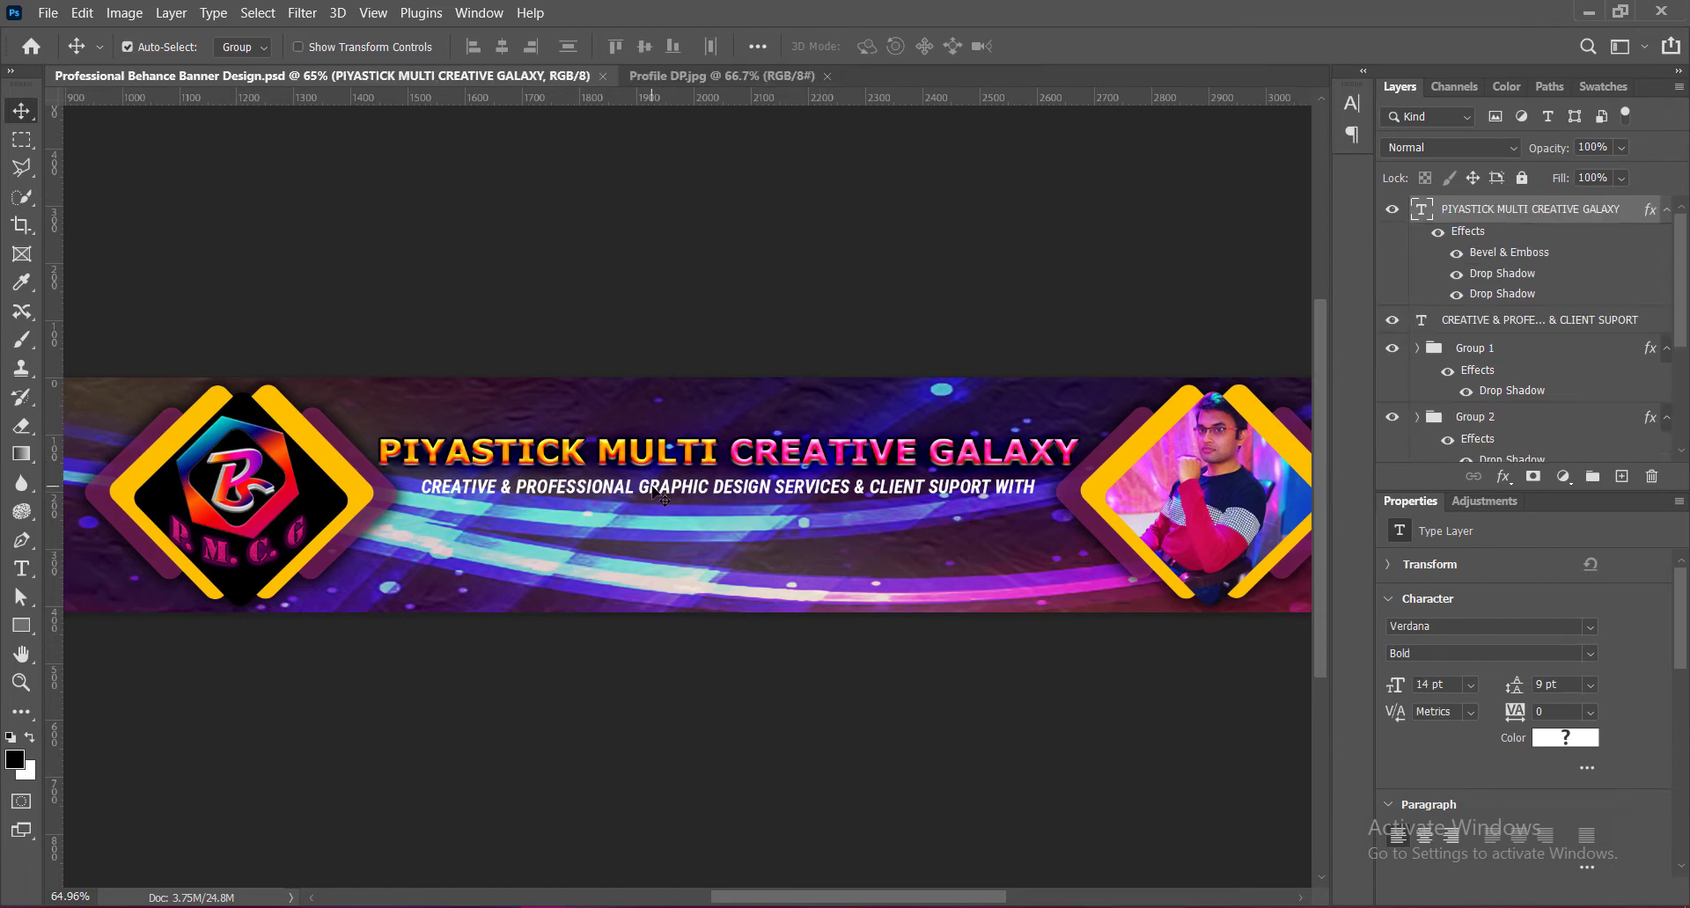
key("alt+shift+[")
key("shift+Up")
key("shift+Up")
key("shift+Up")
- Save the banner and give the subtitle layer a drop shadow
key("ctrl+s")
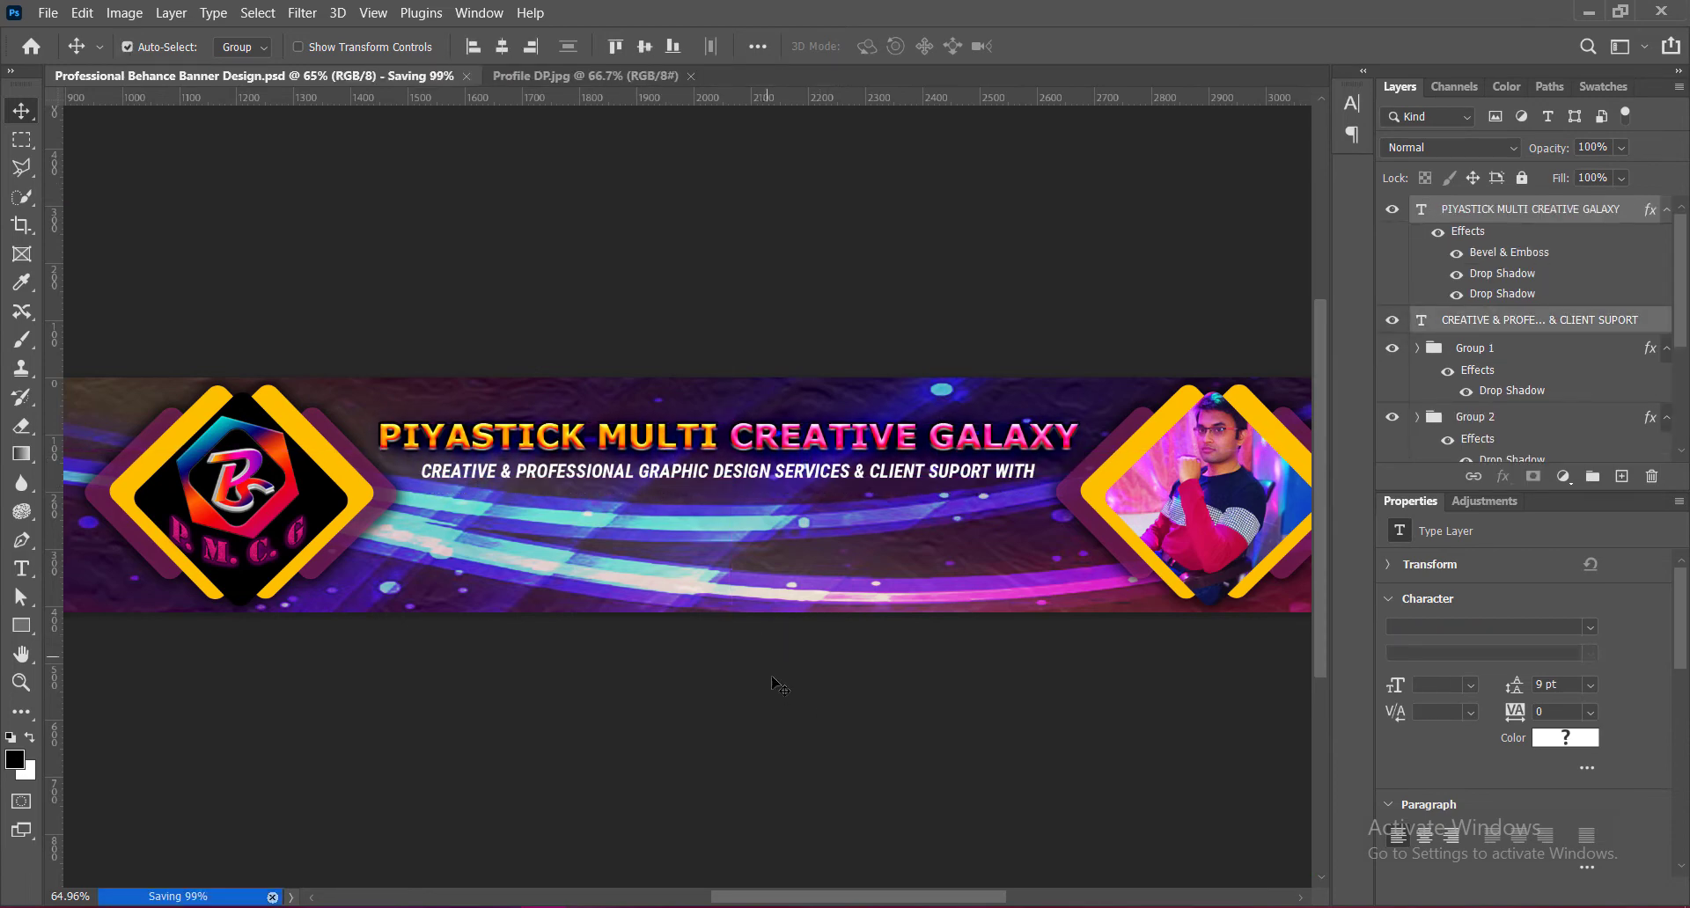
right_click(1416, 320)
left_click(1448, 327)
left_click(880, 493)
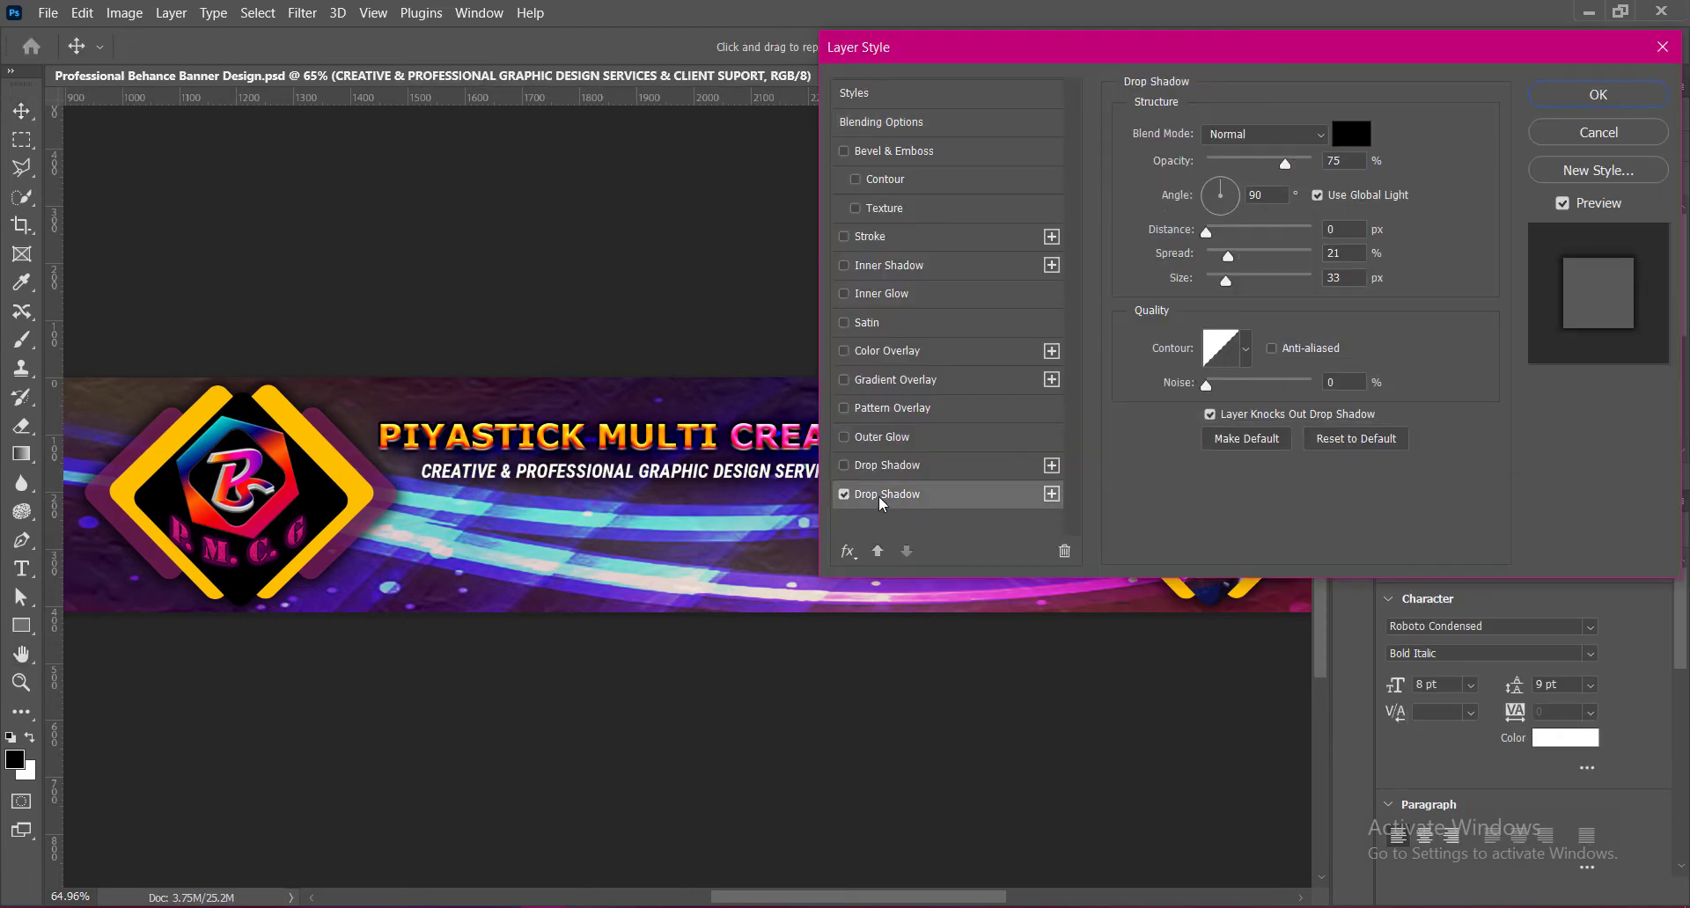
left_click(1545, 104)
left_click(124, 14)
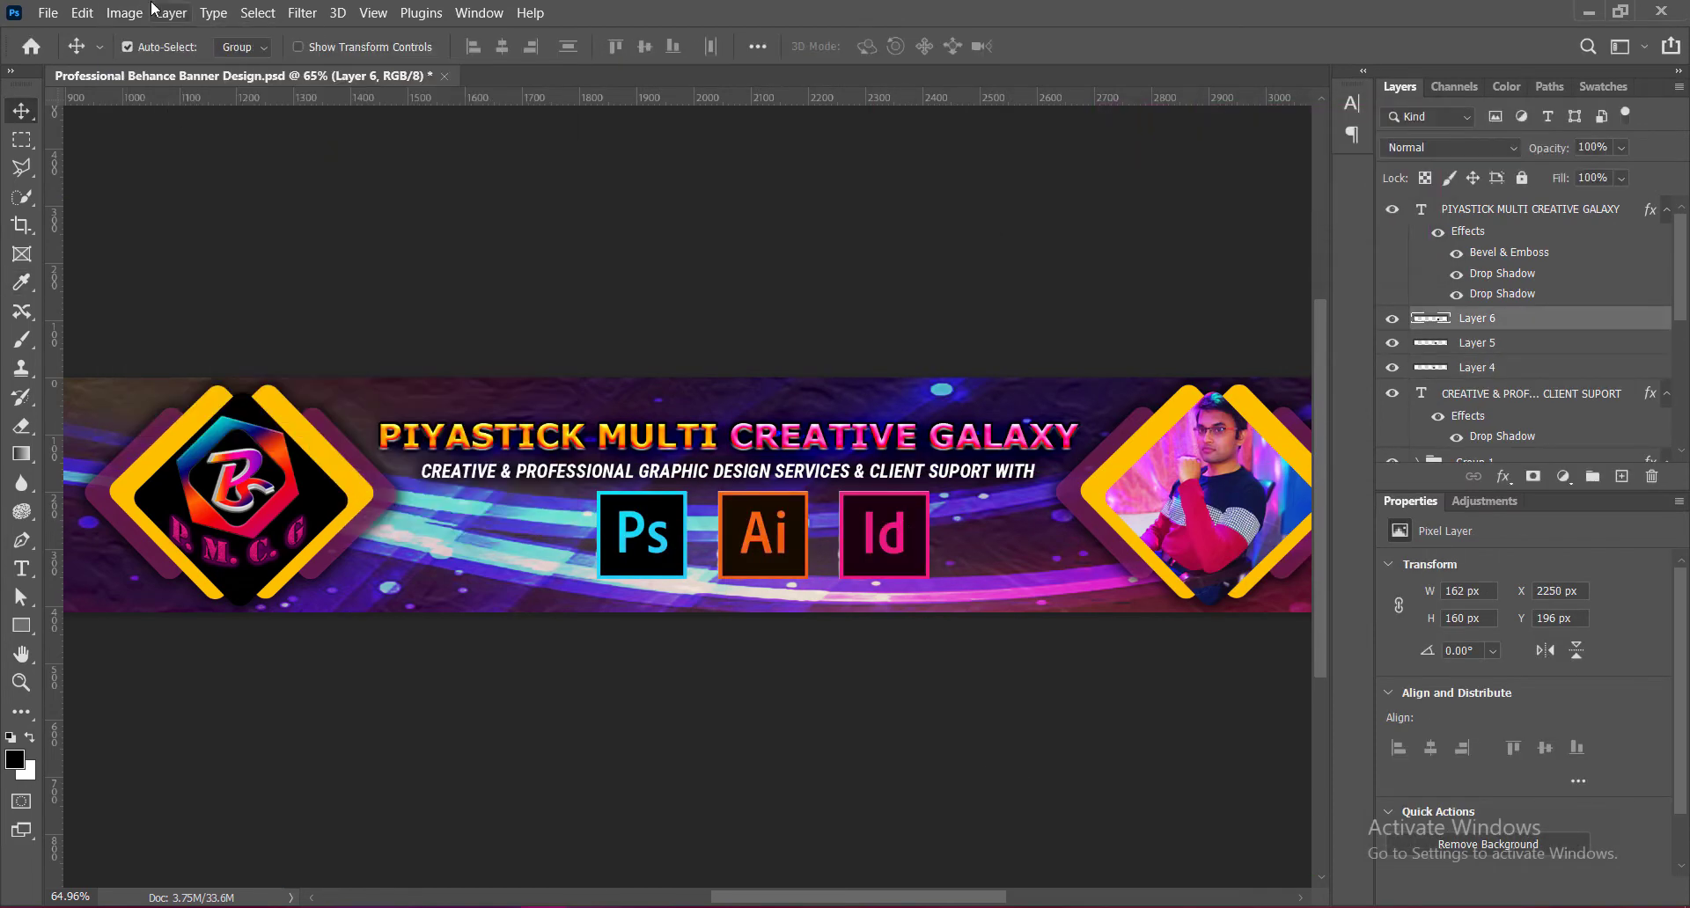
- Add a horizontal guide at 356 px, then group and shrink the Ps, Ai, Id icons
mouse_move(828, 98)
left_mouse_down()
mouse_move(830, 587)
mouse_move(762, 540)
mouse_move(859, 519)
left_mouse_up()
left_click(1477, 367, "shift")
key("ctrl+g")
key("ctrl+t")
key("Return")
scroll(846, 519, "down", 3)
scroll(933, 544, "up", 2)
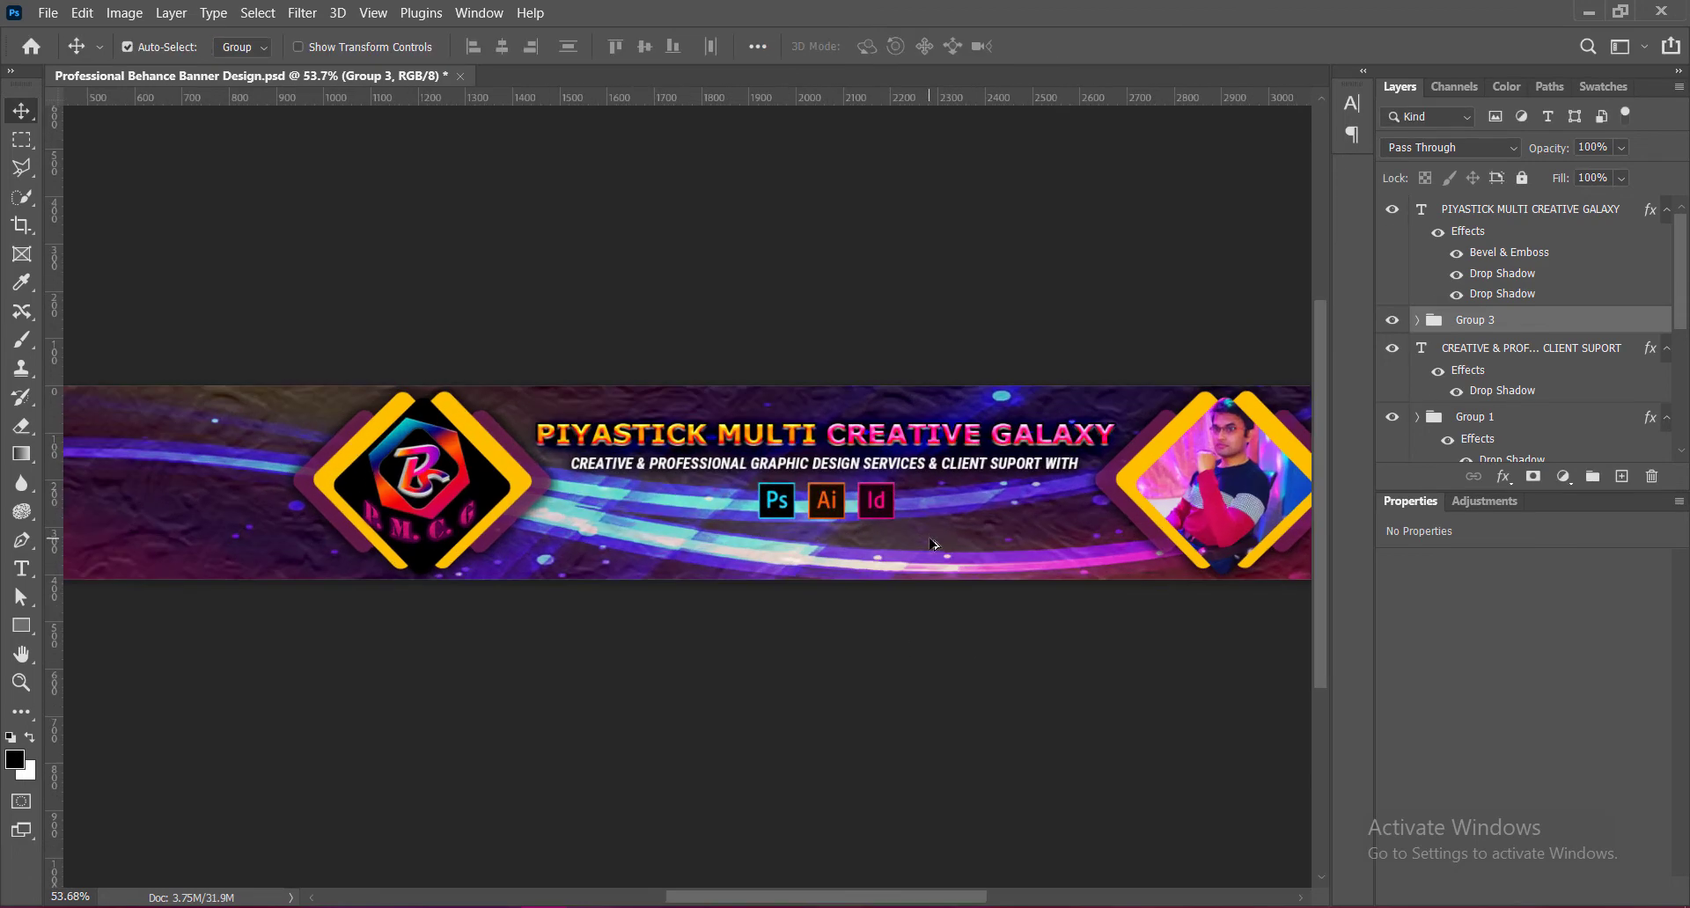
scroll(933, 544, "up", 1)
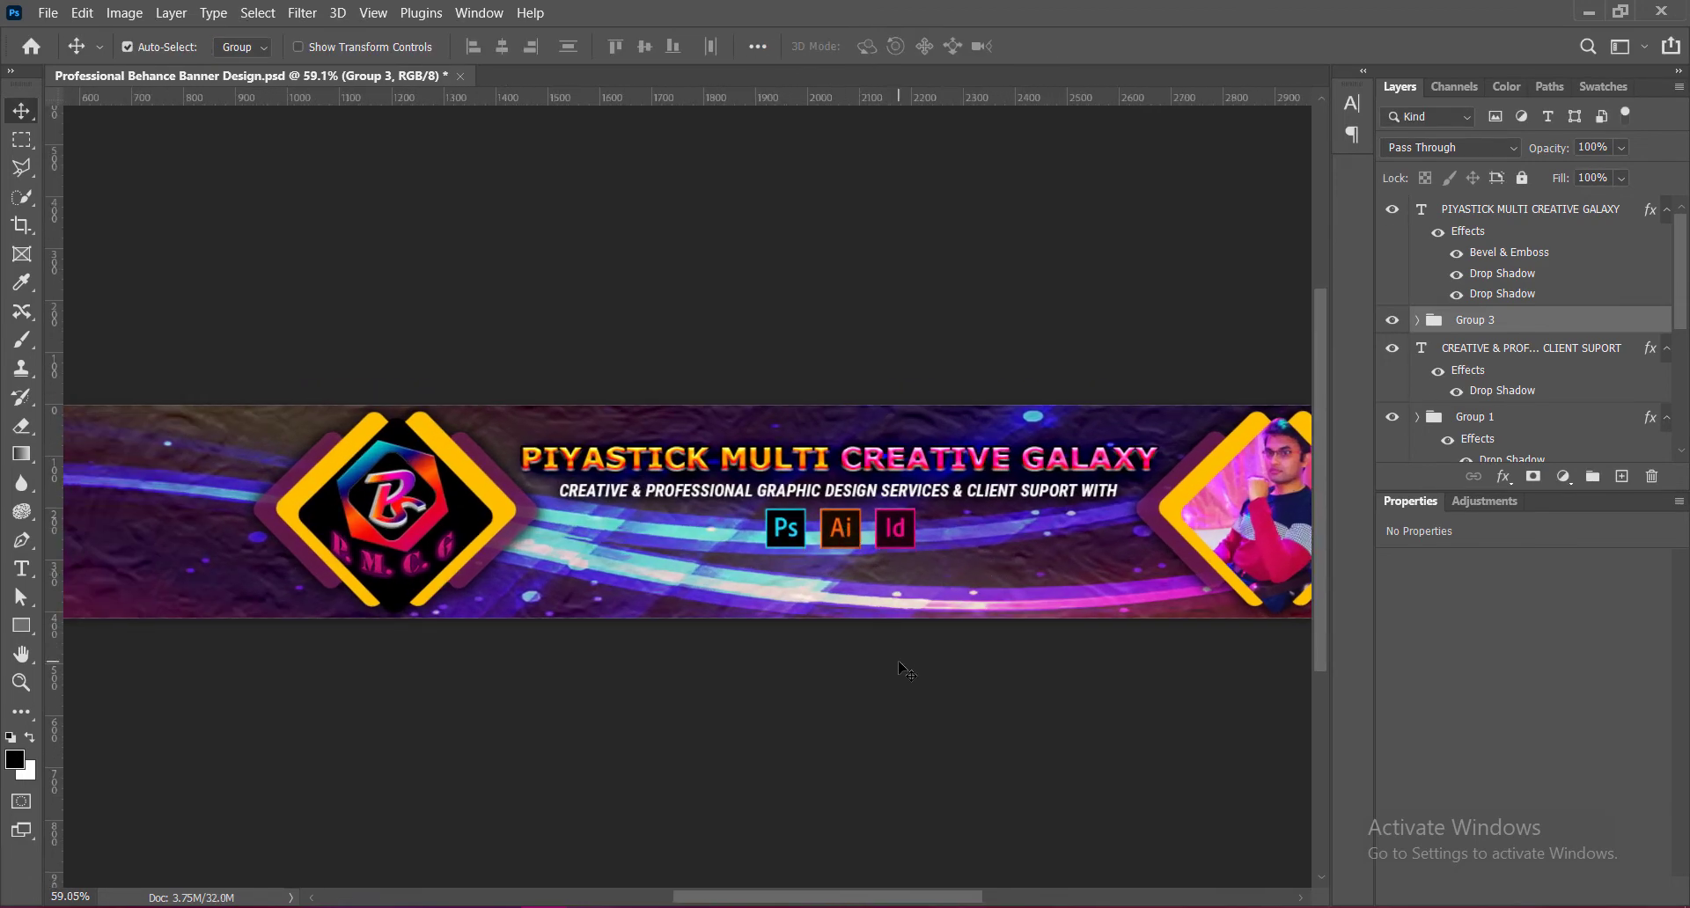
- Enable Outer Glow on the icon group with a pale pink colour and Ring contour
right_click(1444, 322)
left_click(1452, 332)
left_click(966, 427)
left_click(1011, 431)
left_click(1301, 199)
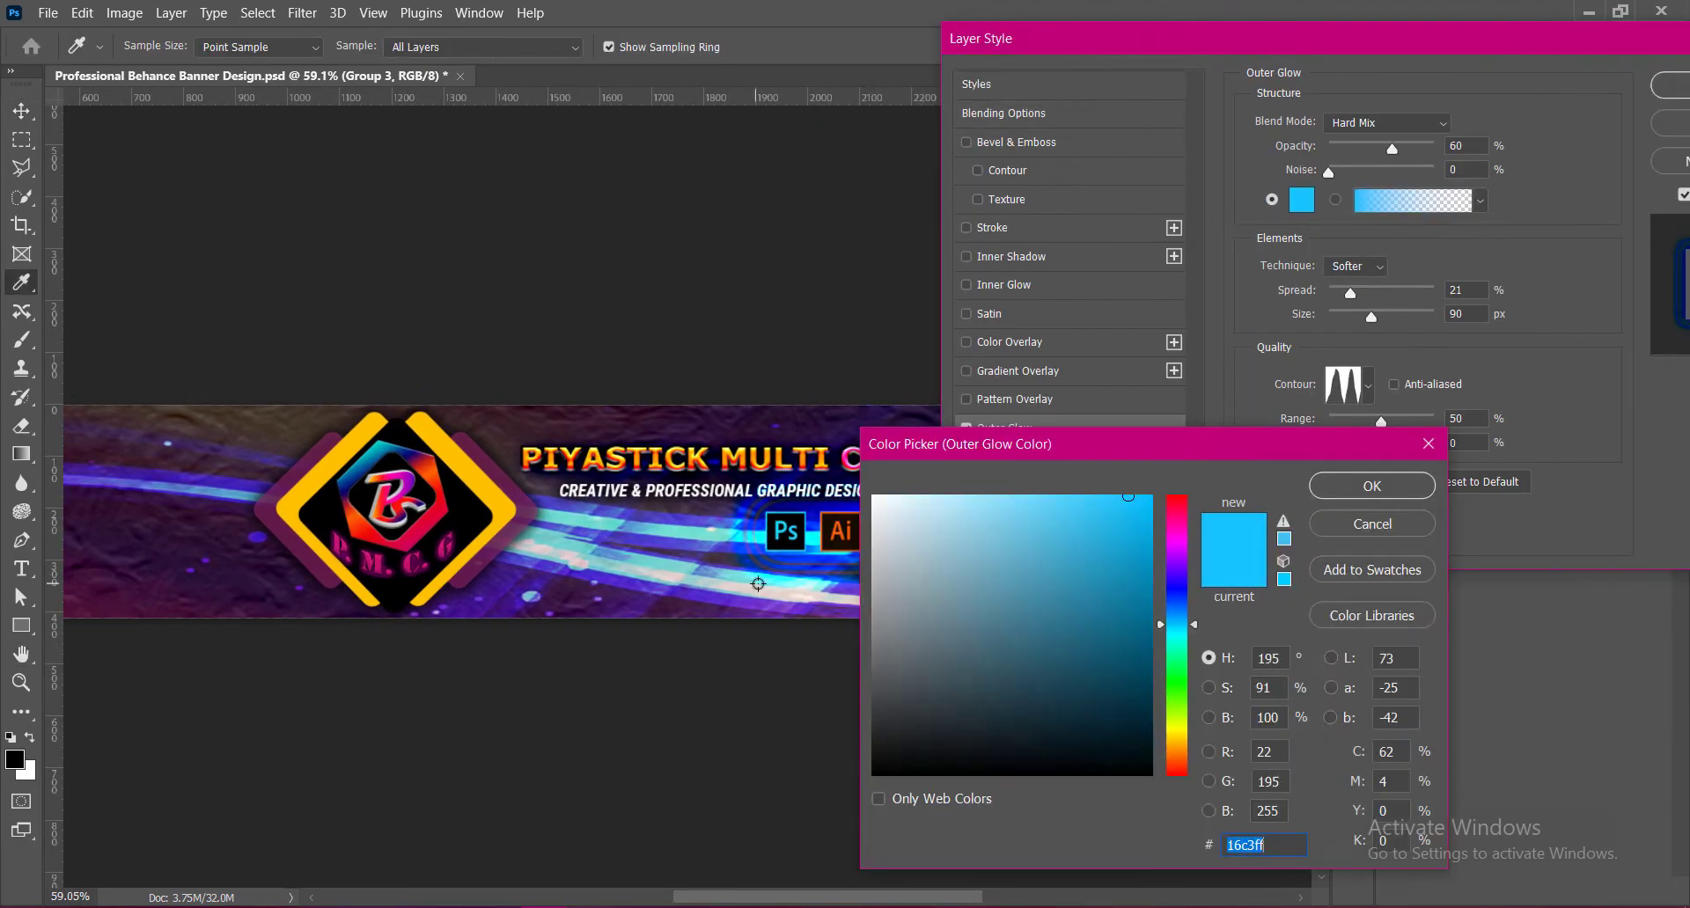
left_click(894, 528)
left_click(1374, 476)
left_click(1369, 385)
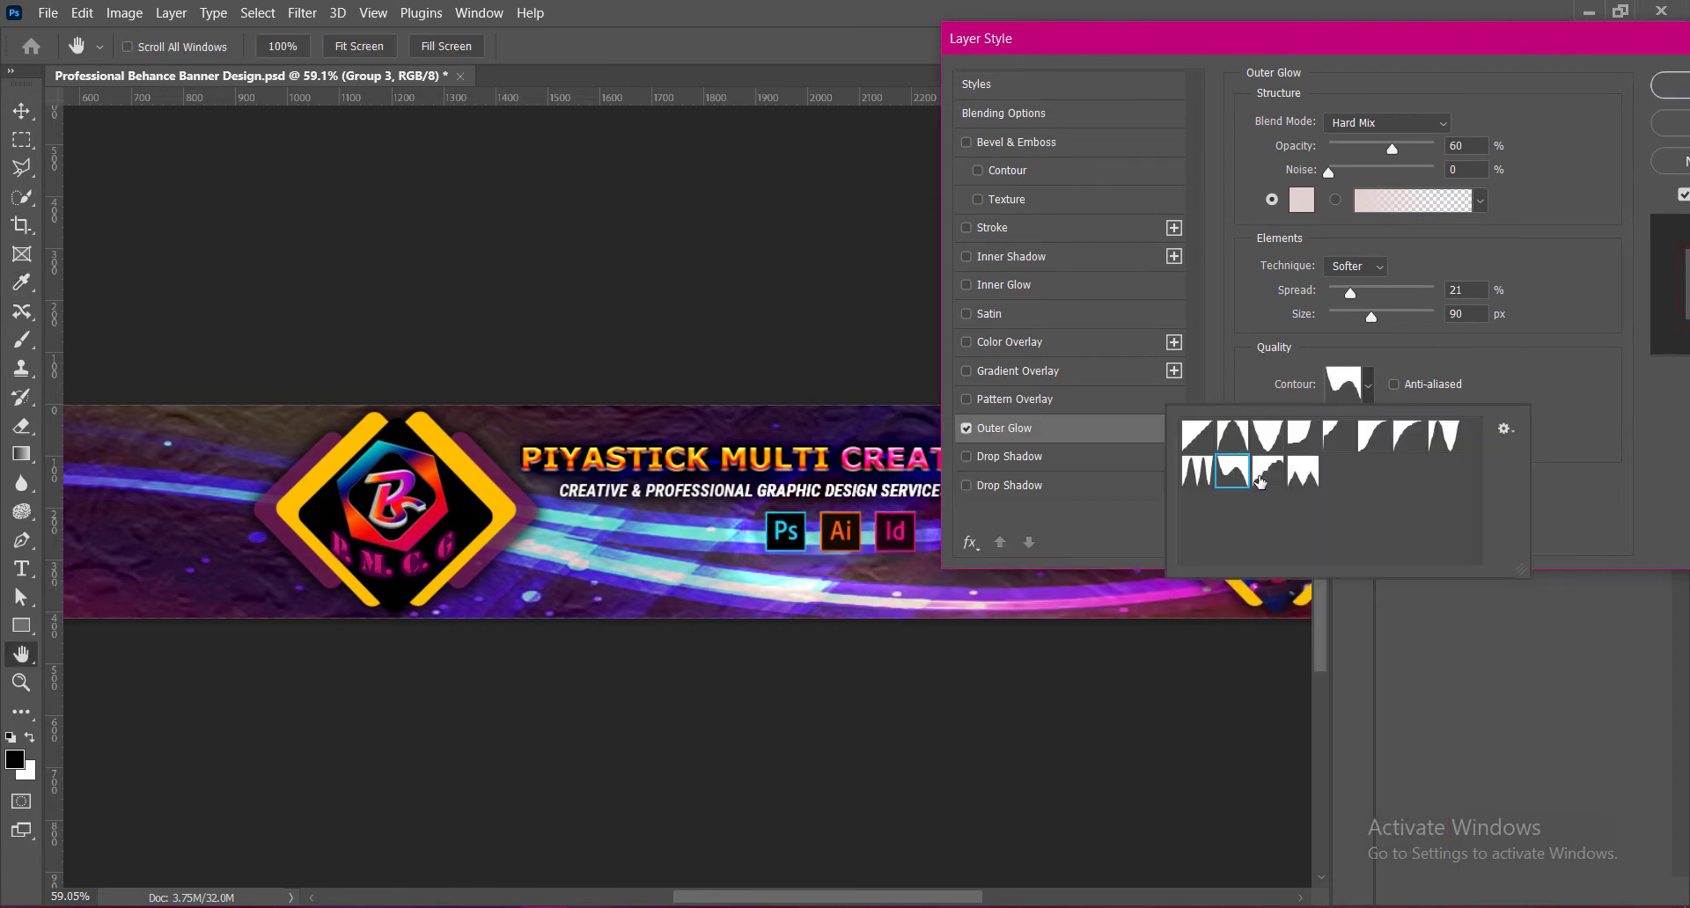
left_click(1443, 434)
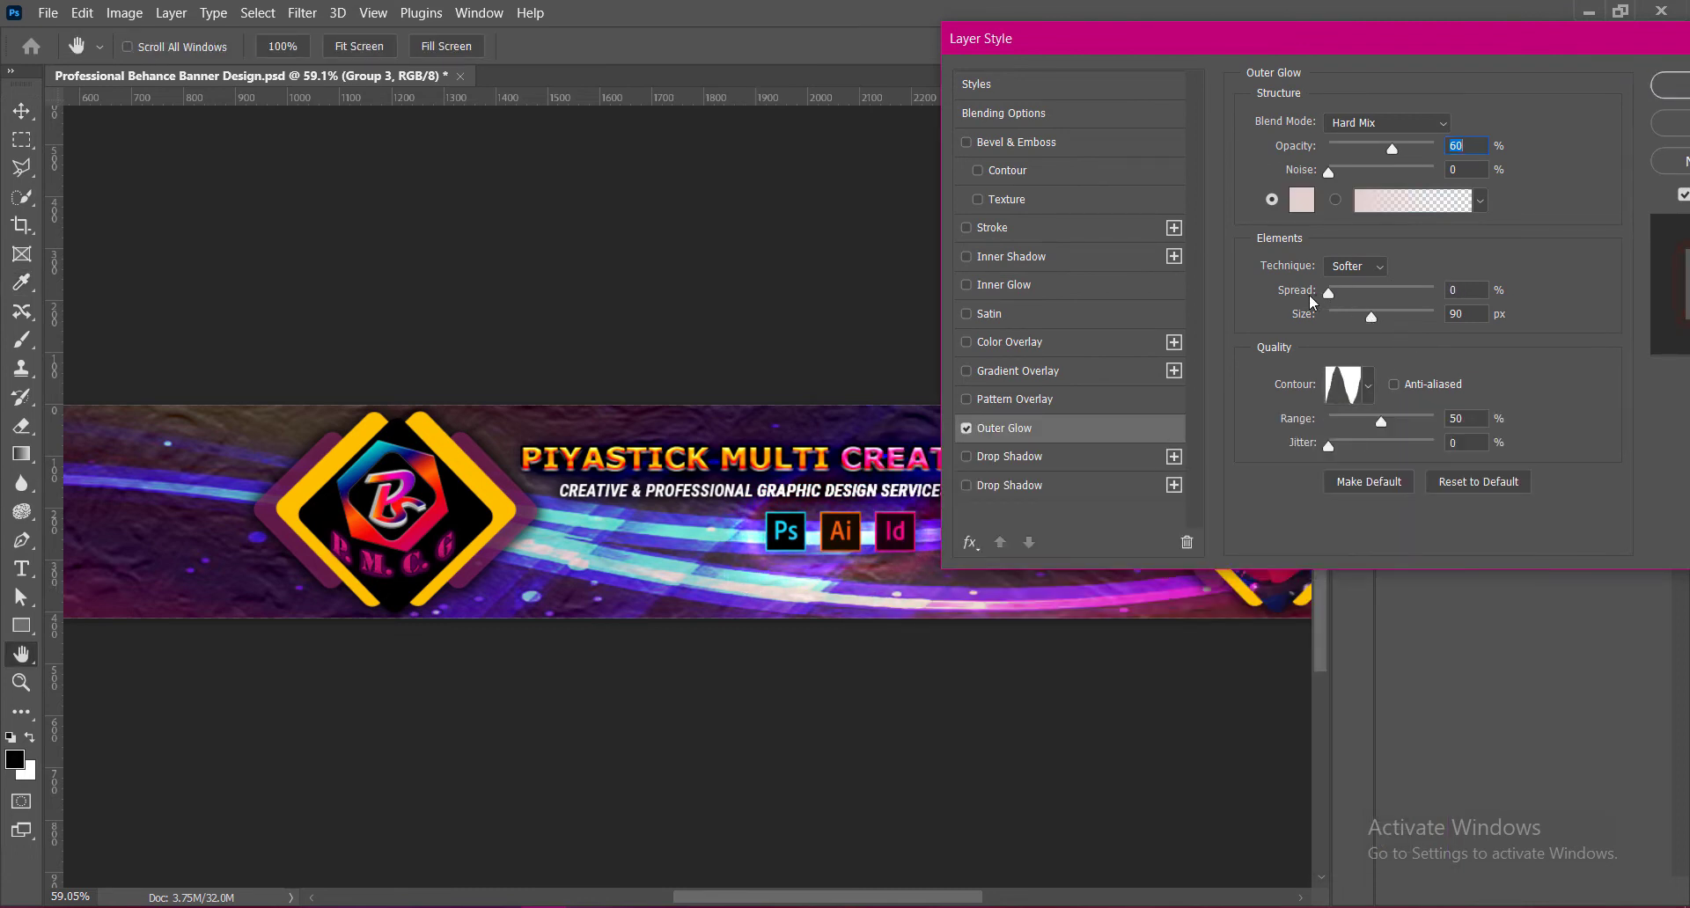
- Set the glow to 75% opacity, 9% spread and 18 px size with a final contour
mouse_move(1349, 293)
left_mouse_down()
mouse_move(1328, 293)
mouse_move(1343, 319)
mouse_move(1338, 293)
left_mouse_up()
left_click(1368, 386)
left_click(1237, 485)
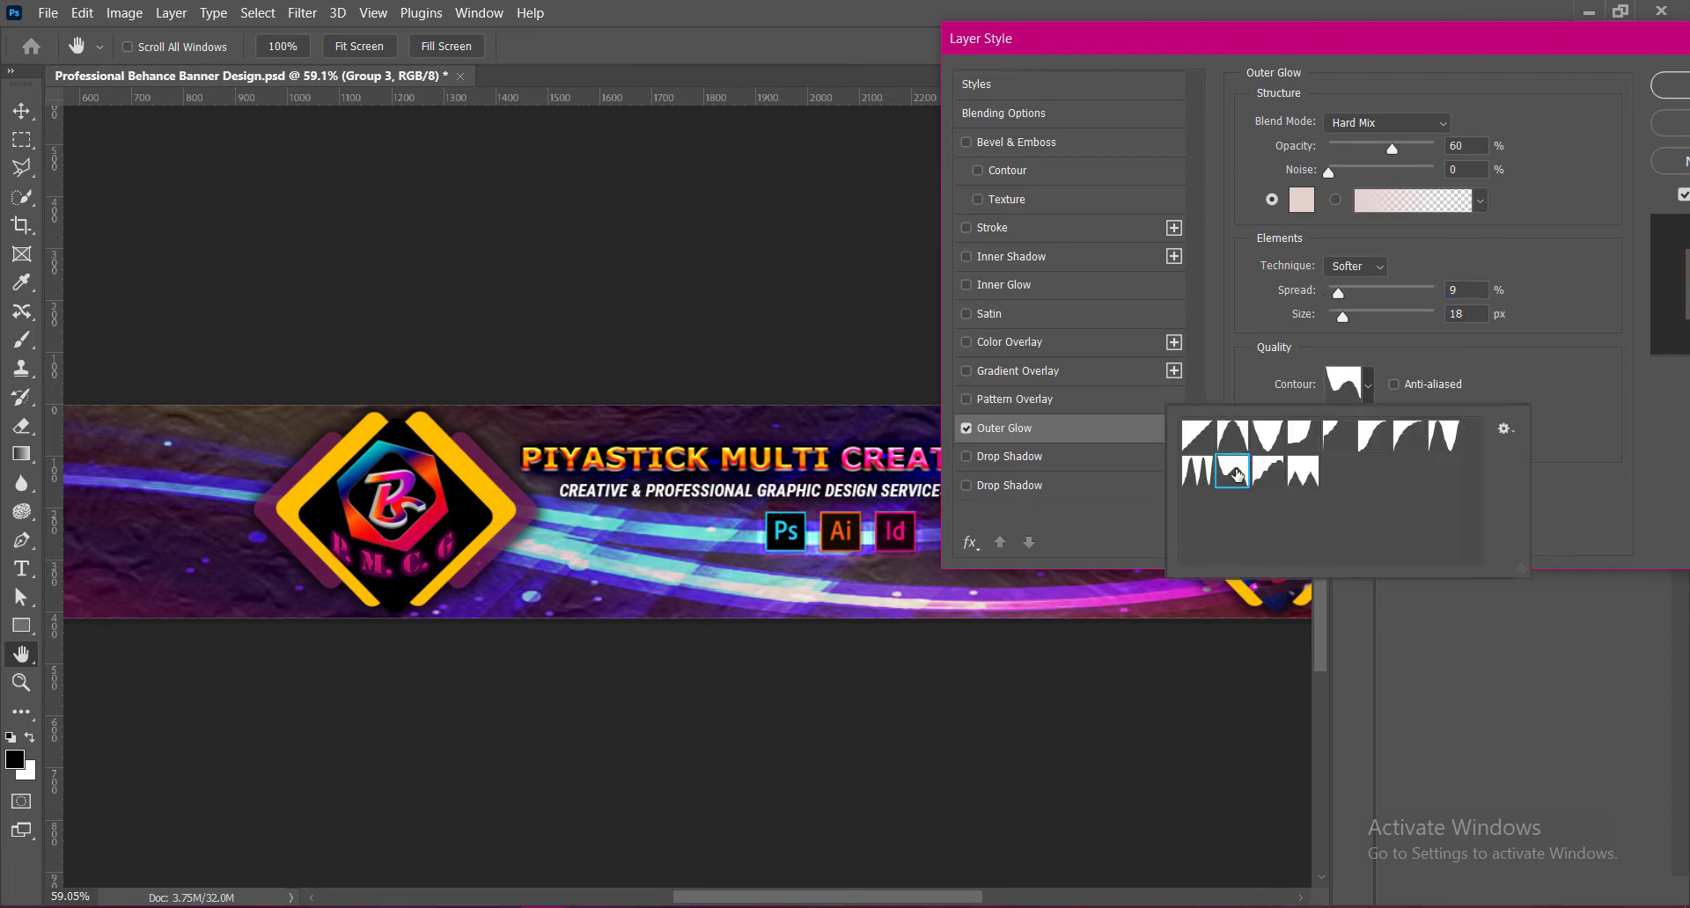
left_click(1299, 433)
left_click_drag(1391, 148, 1406, 149)
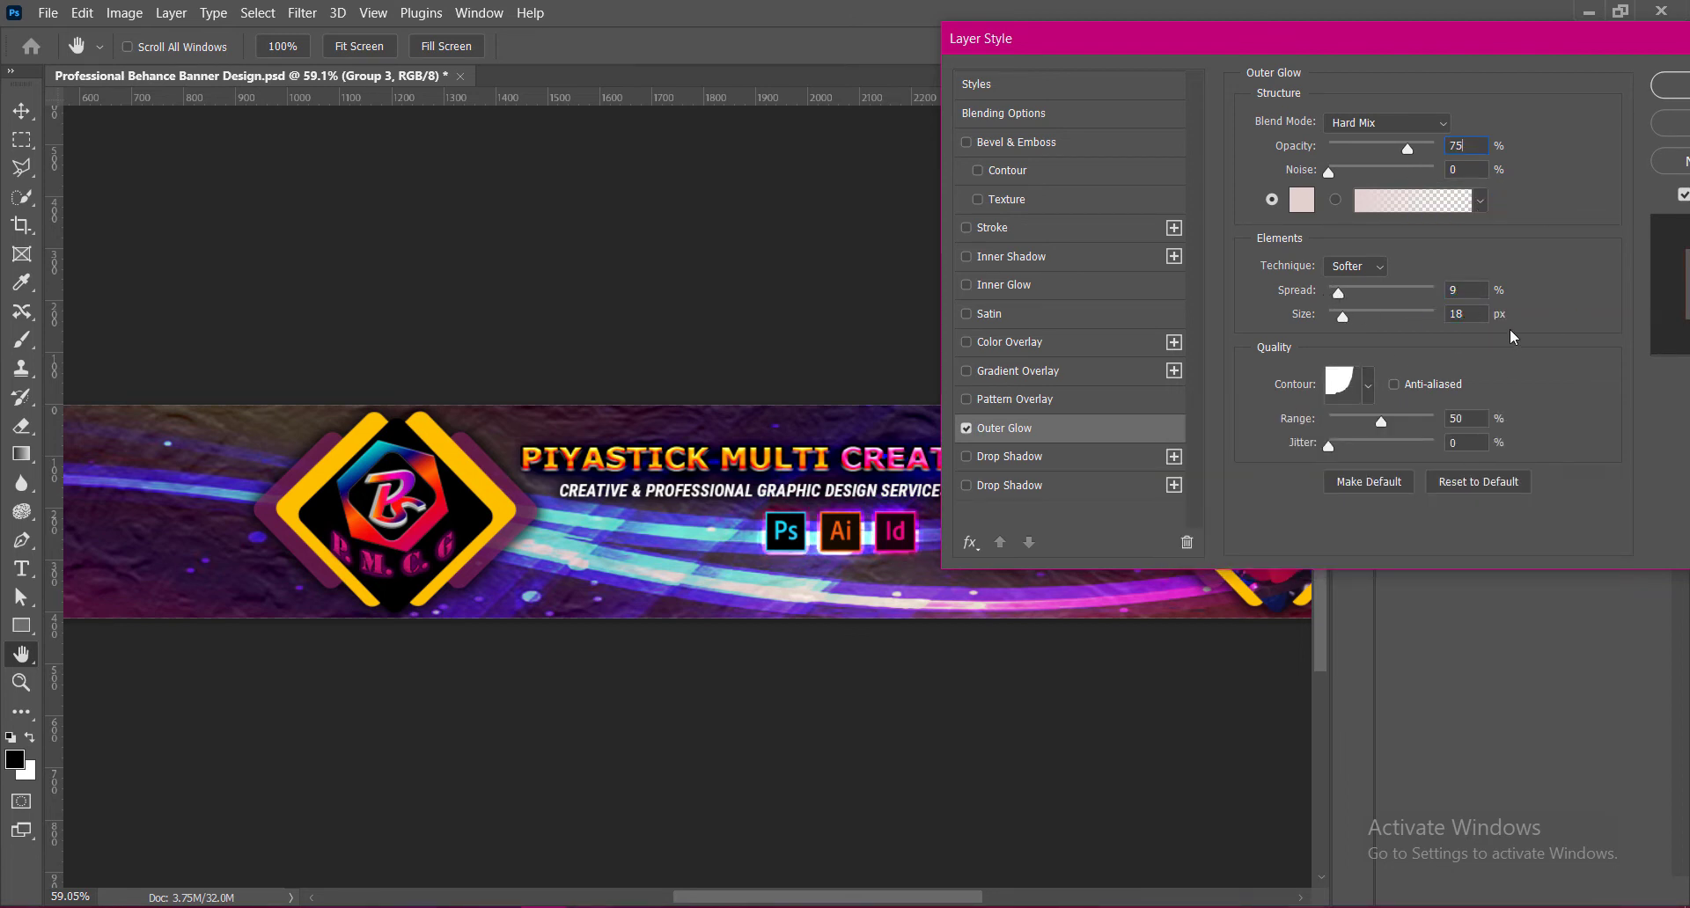
left_click(1368, 385)
left_click(1443, 435)
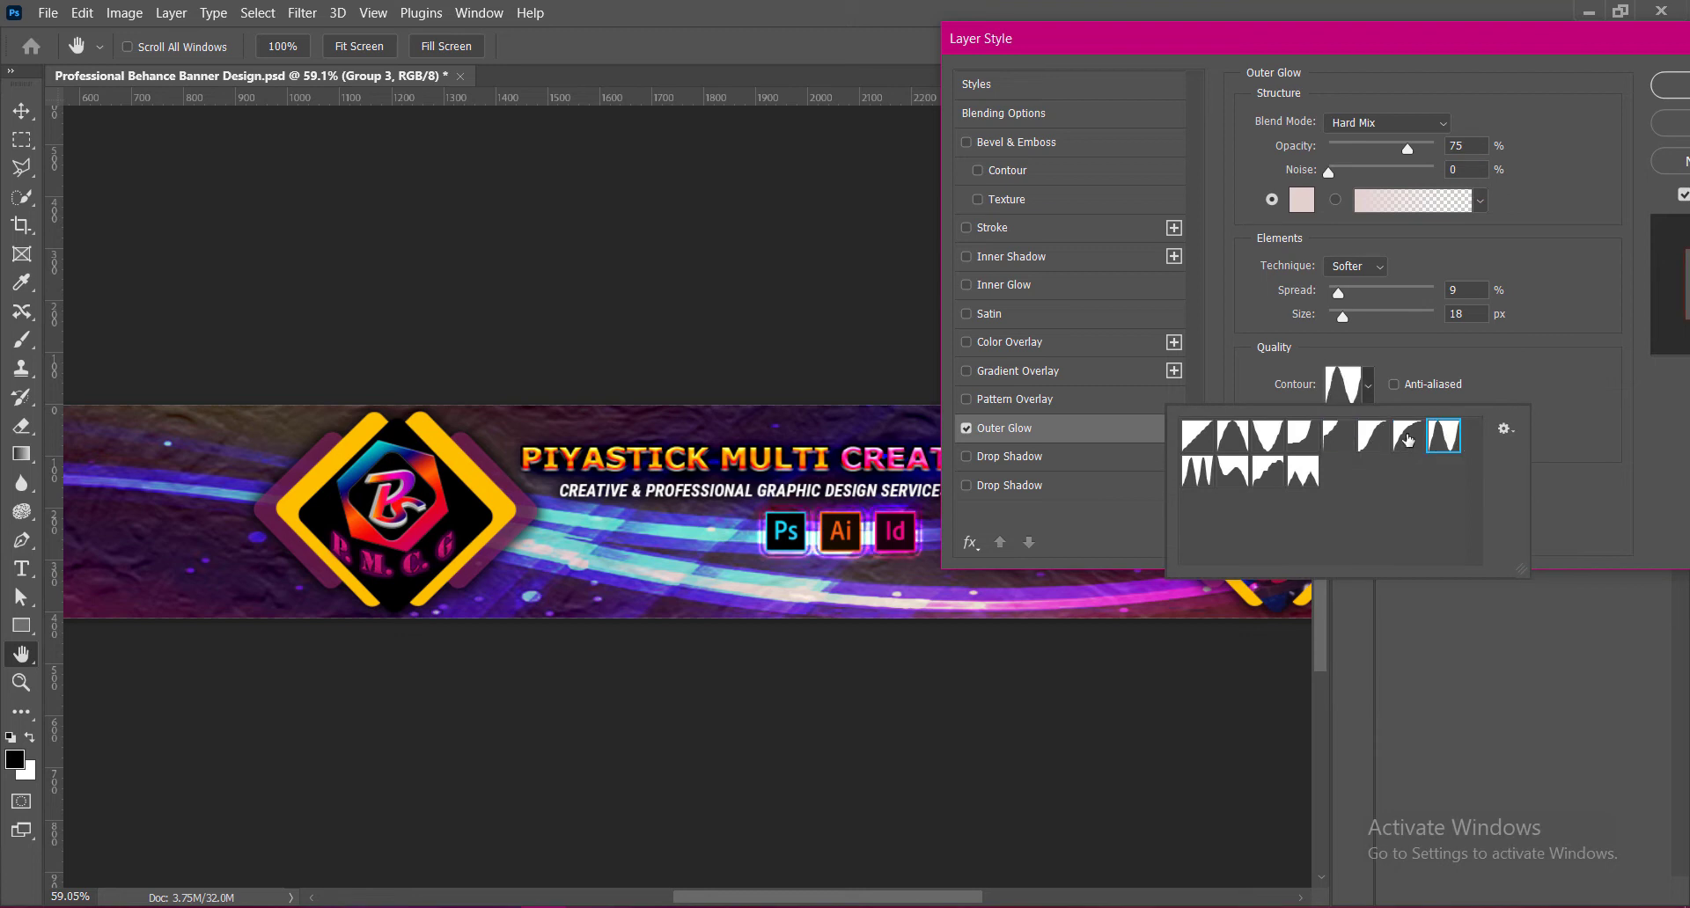
double_click(1336, 435)
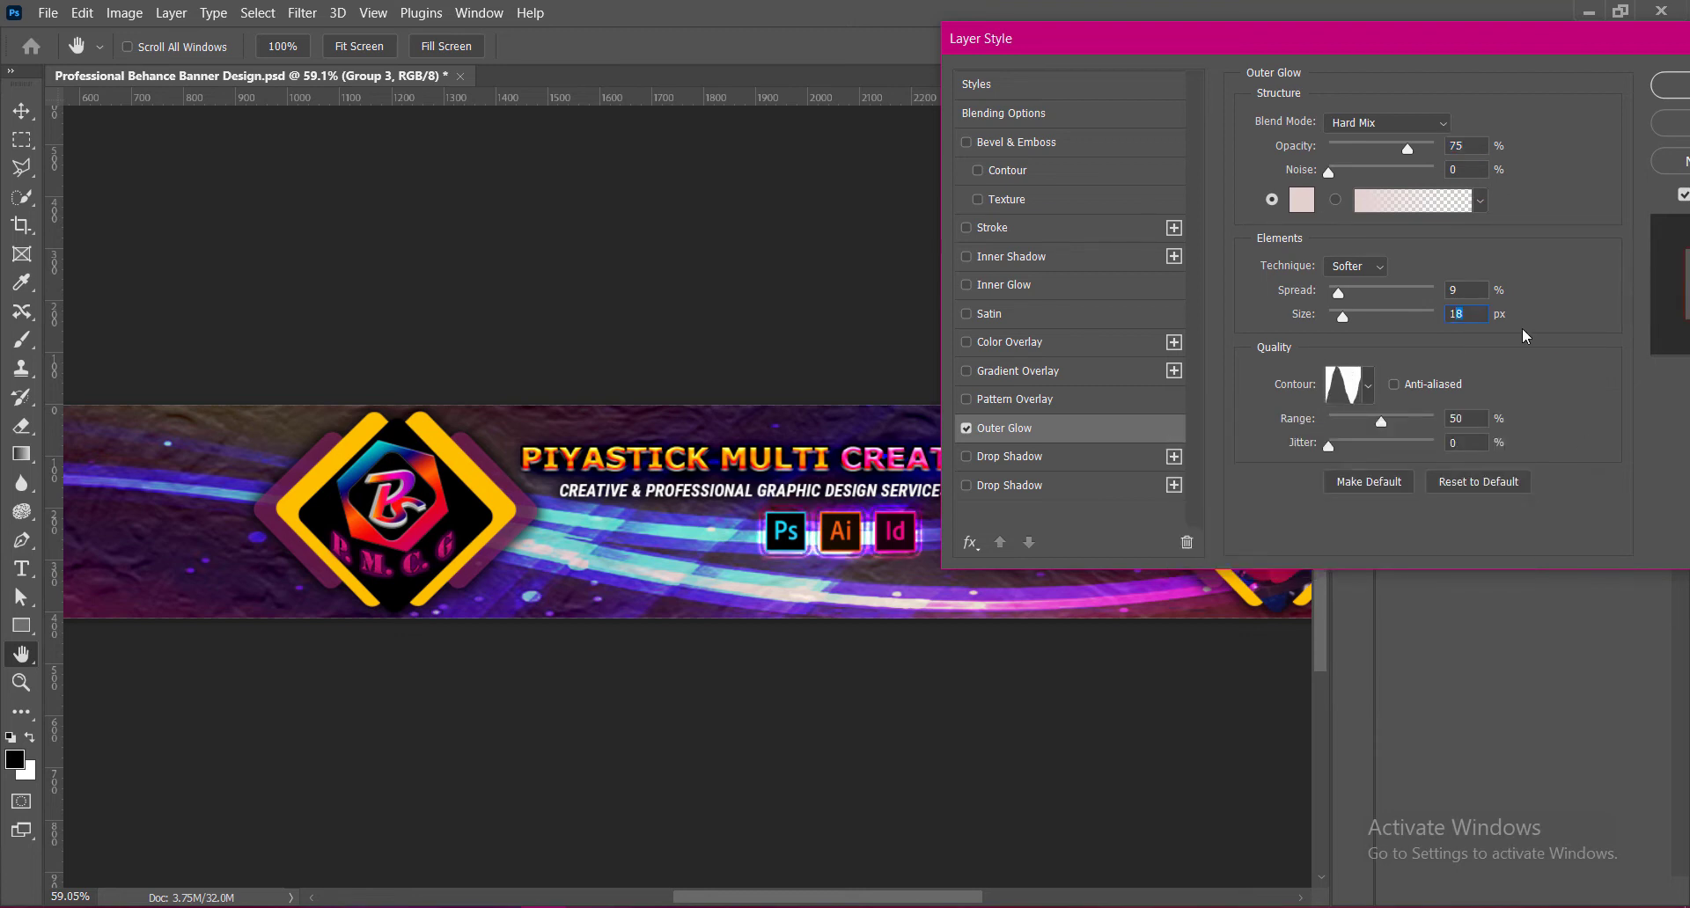
left_click(1467, 313)
type("15")
key("Return")
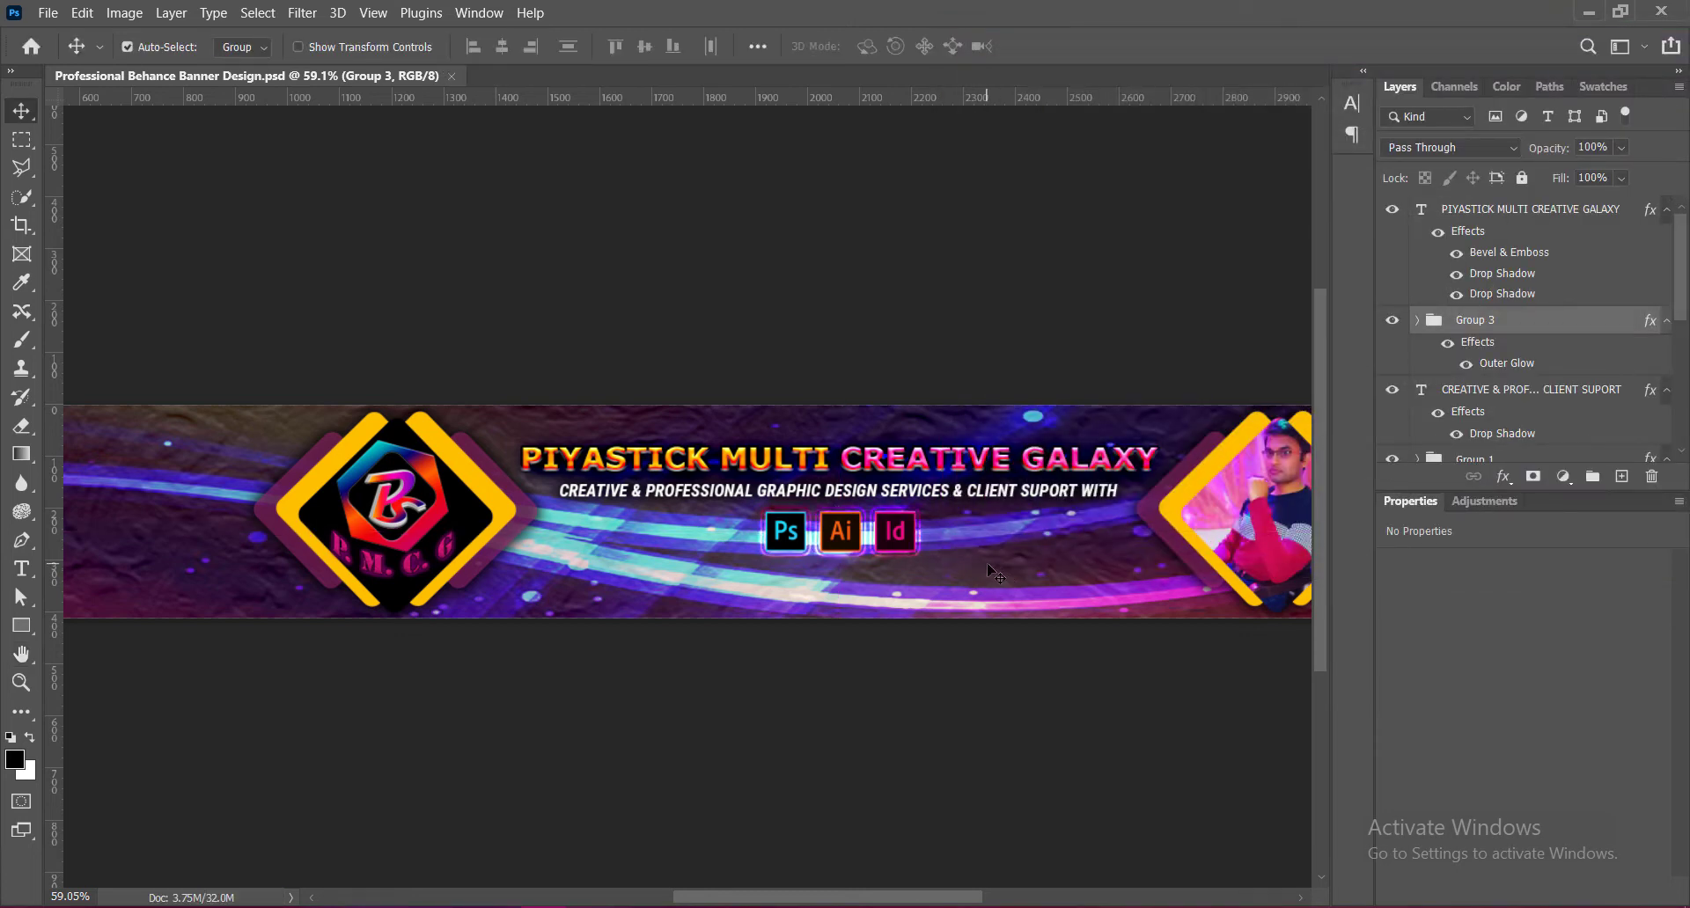
- Move the Gmail logo up and left and boost its vibrance to +100
left_click_drag(646, 584, 629, 554)
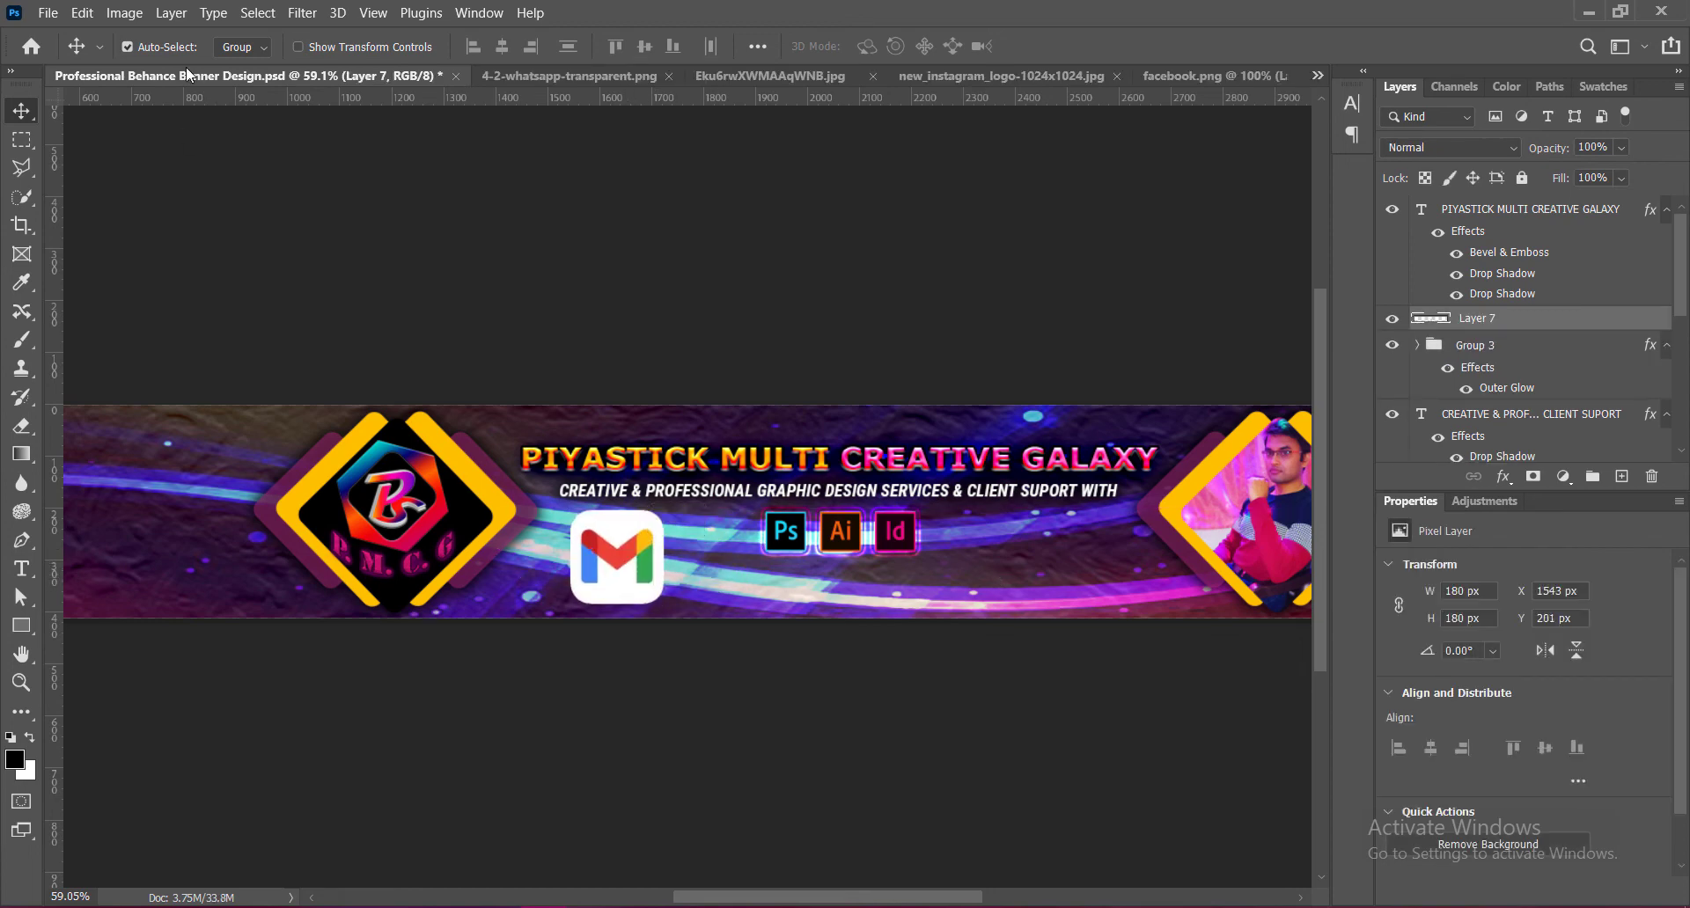
left_click(124, 12)
left_click(387, 148)
left_click_drag(1217, 193, 1389, 168)
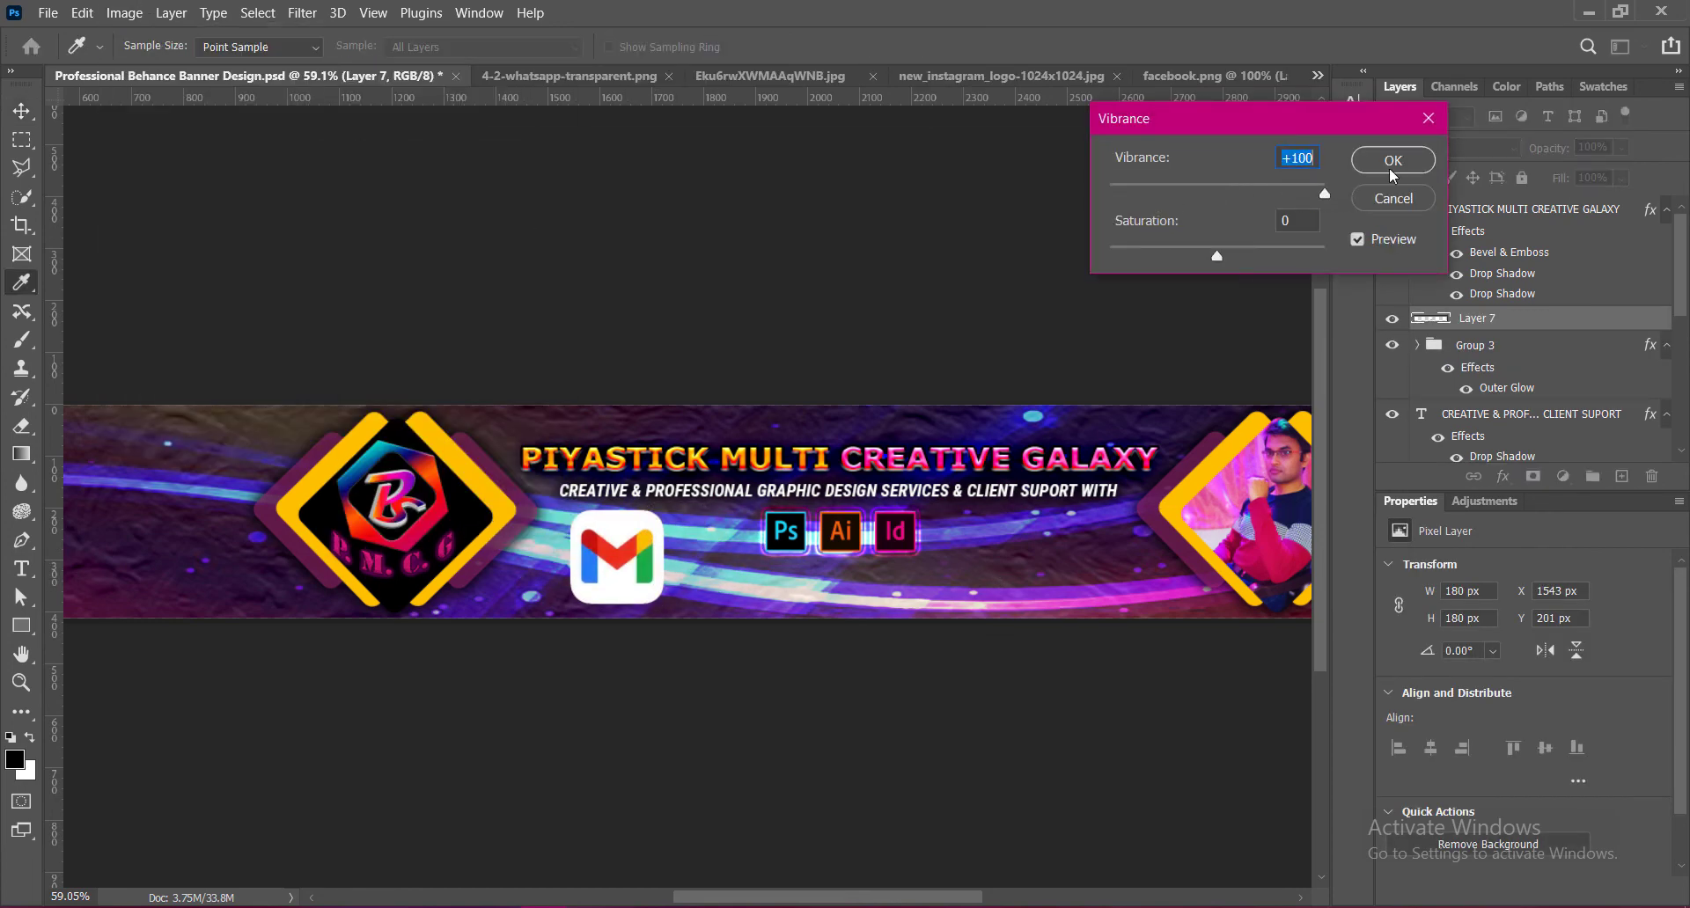
left_click(1390, 163)
- Scale the Gmail logo down to 56 px and place it beside the left emblem
key("ctrl+t")
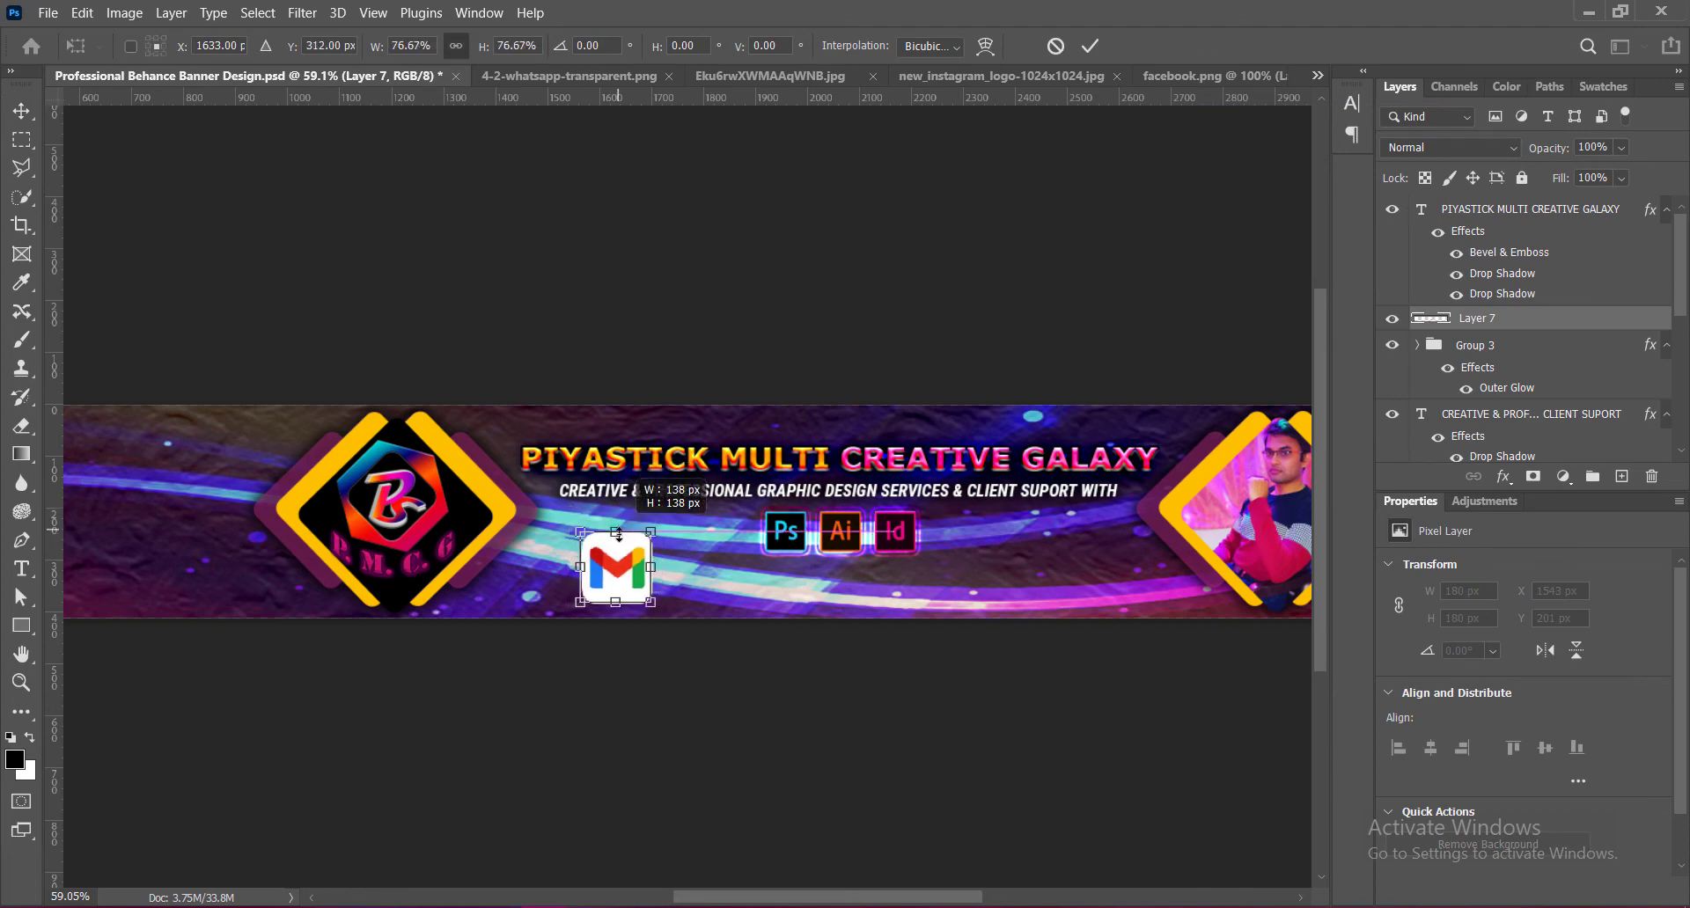
mouse_move(664, 604)
left_mouse_down()
mouse_move(596, 582)
mouse_move(499, 601)
left_mouse_up()
key("Return")
key("ctrl+t")
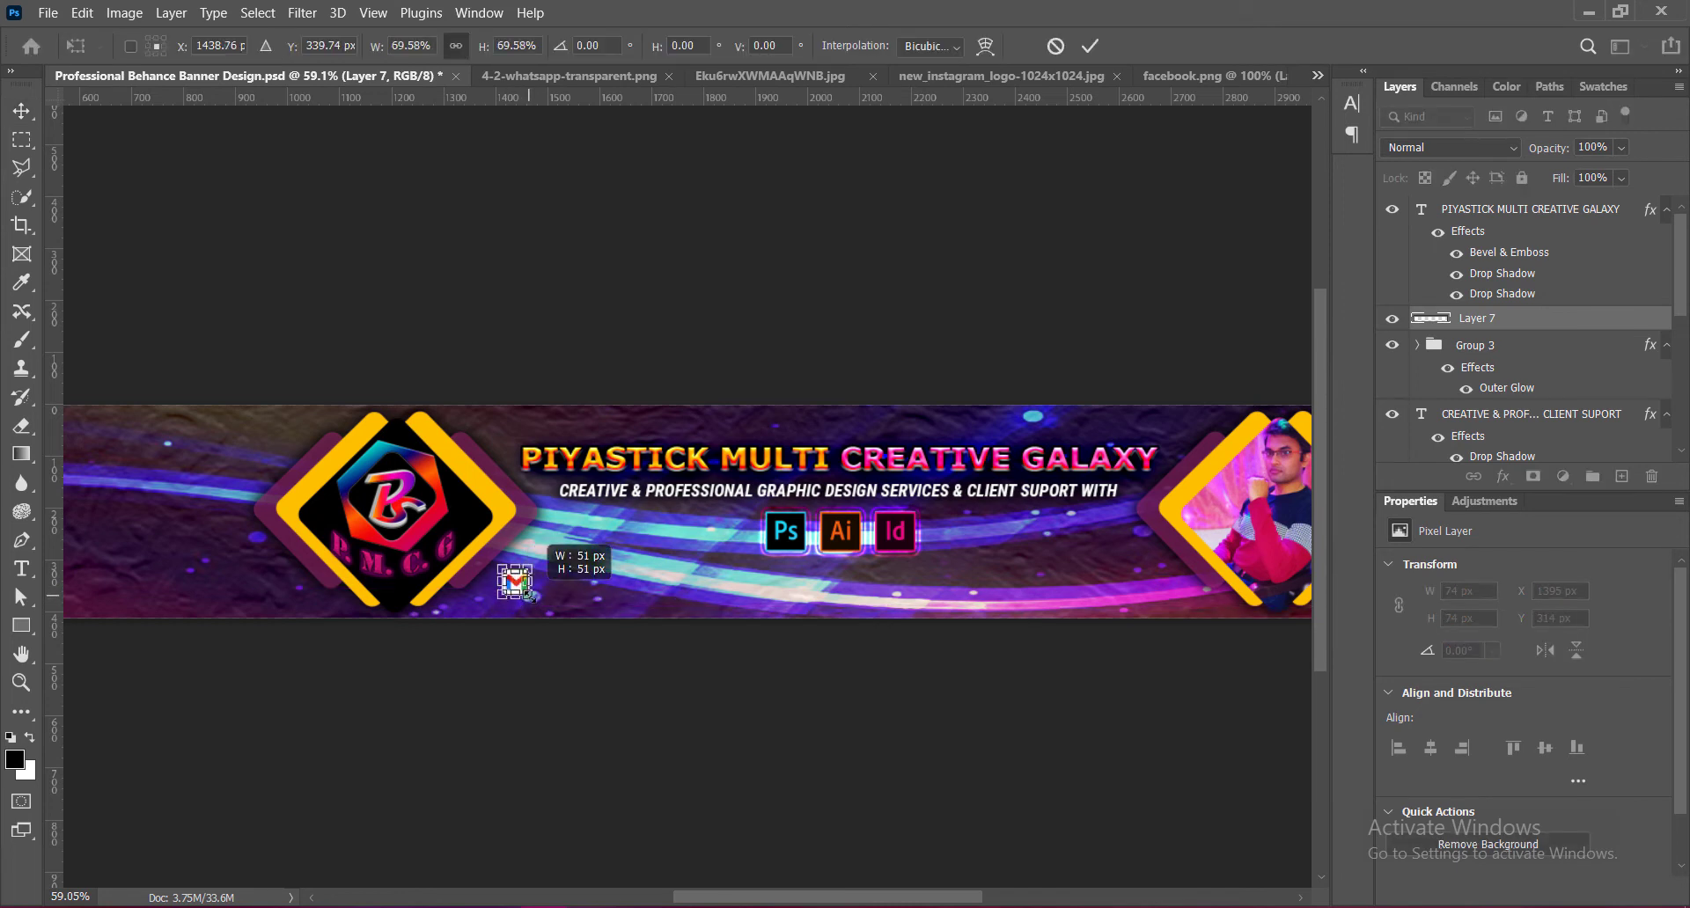
left_click(1090, 45)
left_click_drag(518, 586, 516, 574)
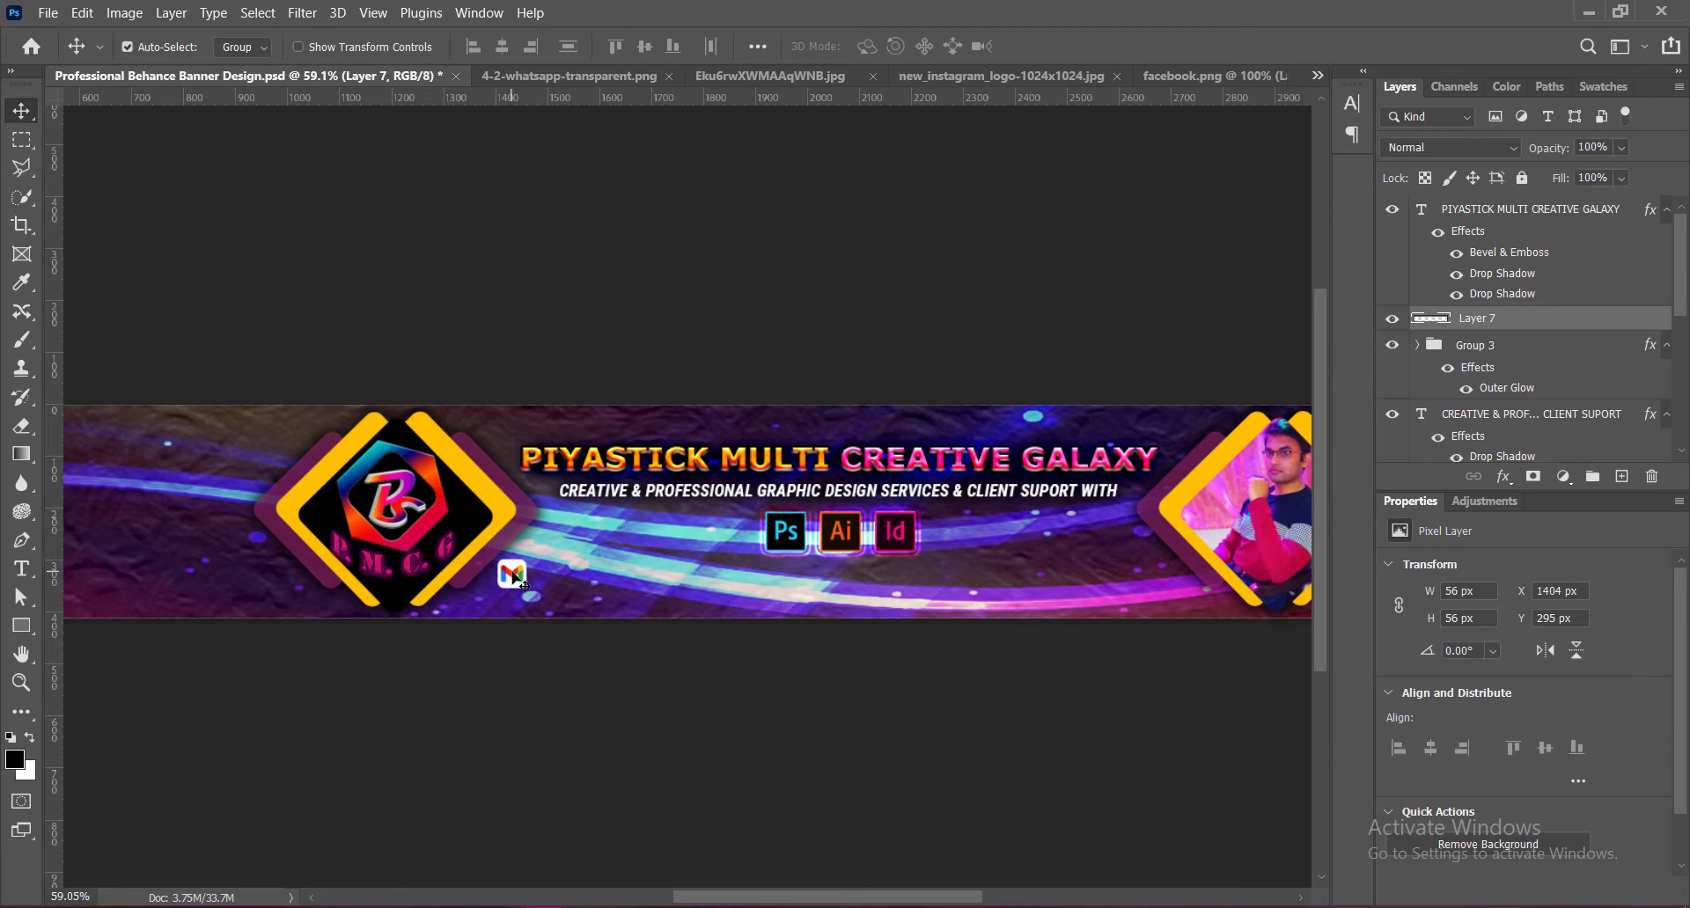
- Give the Gmail logo a drop shadow with spread 9 and save the banner
right_click(1430, 322)
left_click(1443, 326)
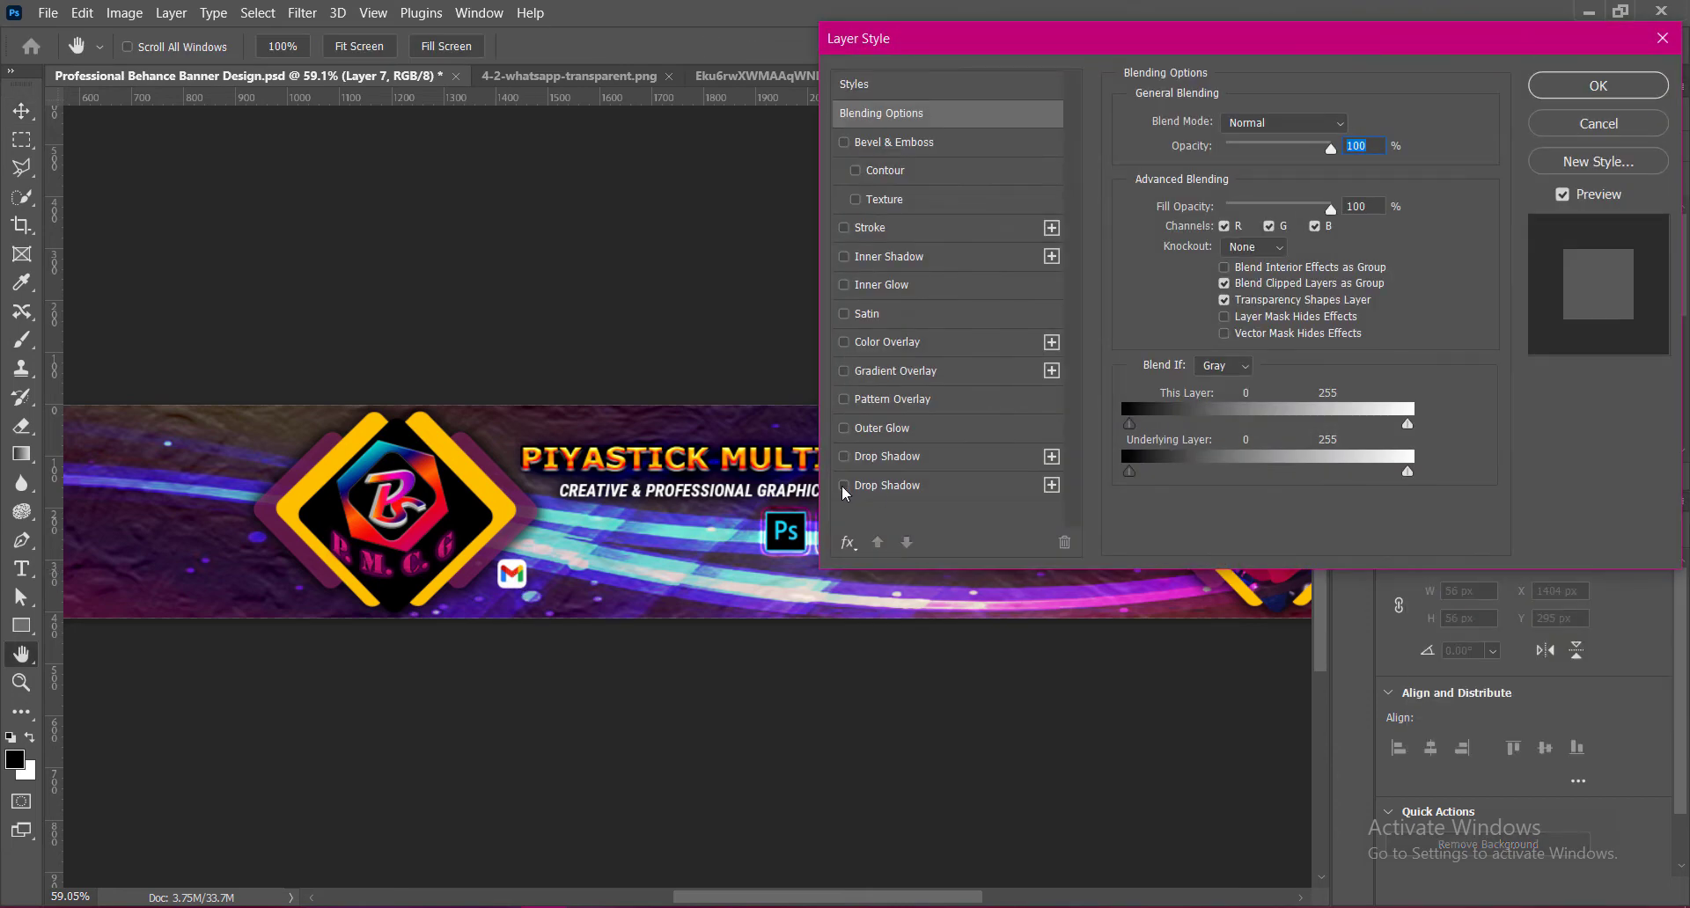
left_click(889, 485)
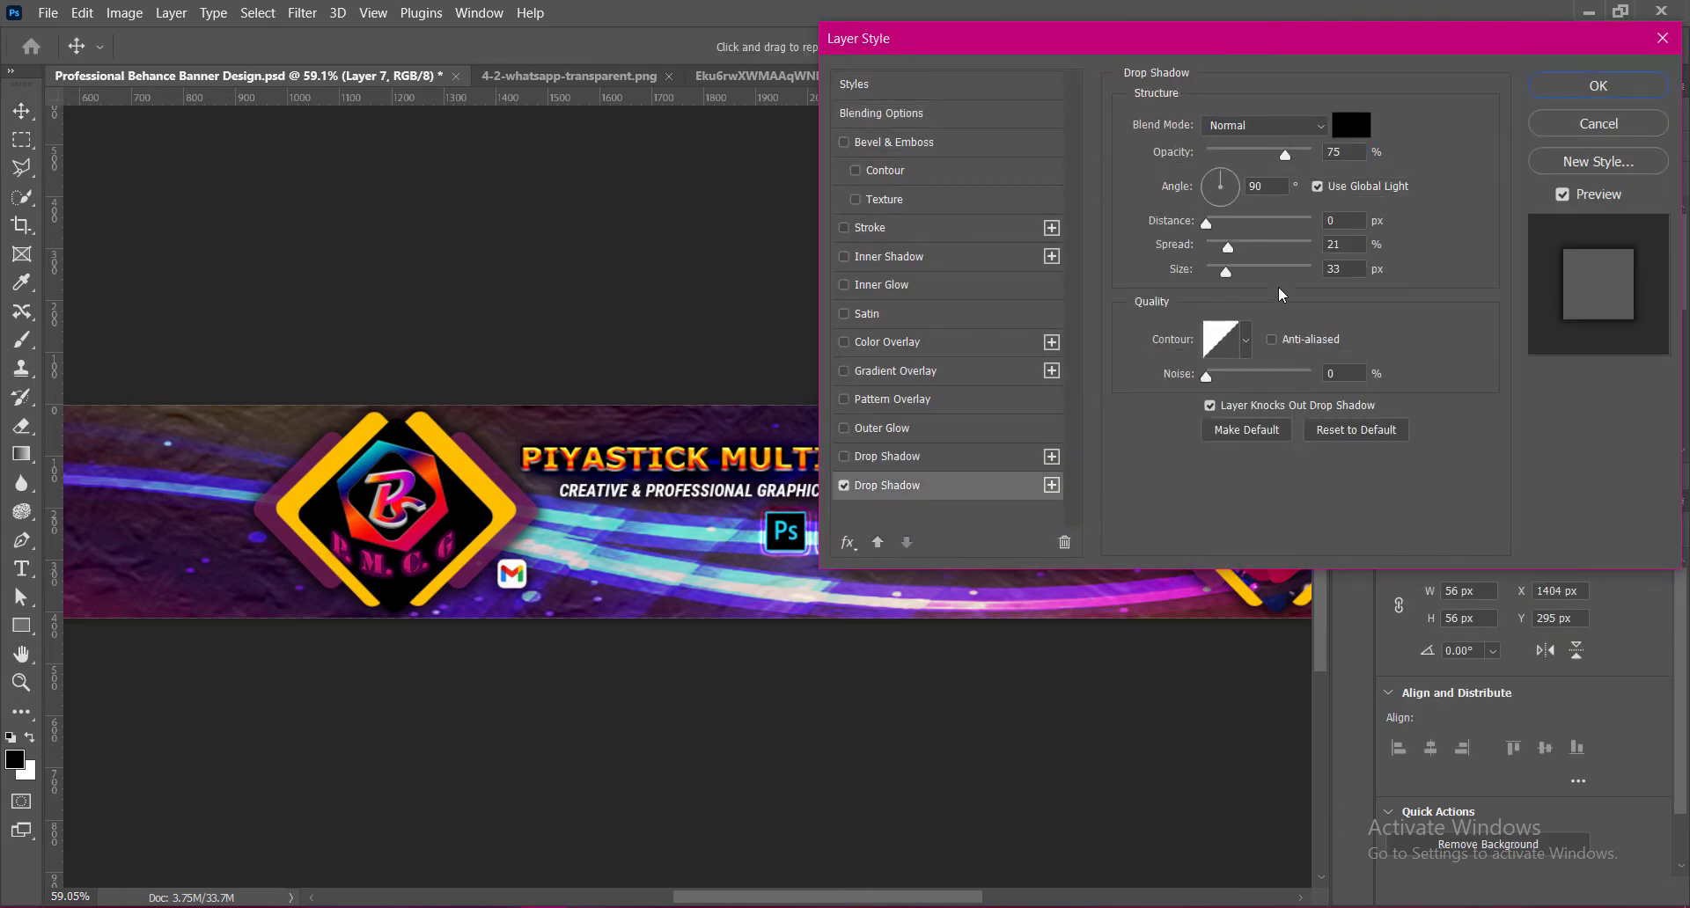
double_click(1338, 244)
type("9")
left_click(1598, 84)
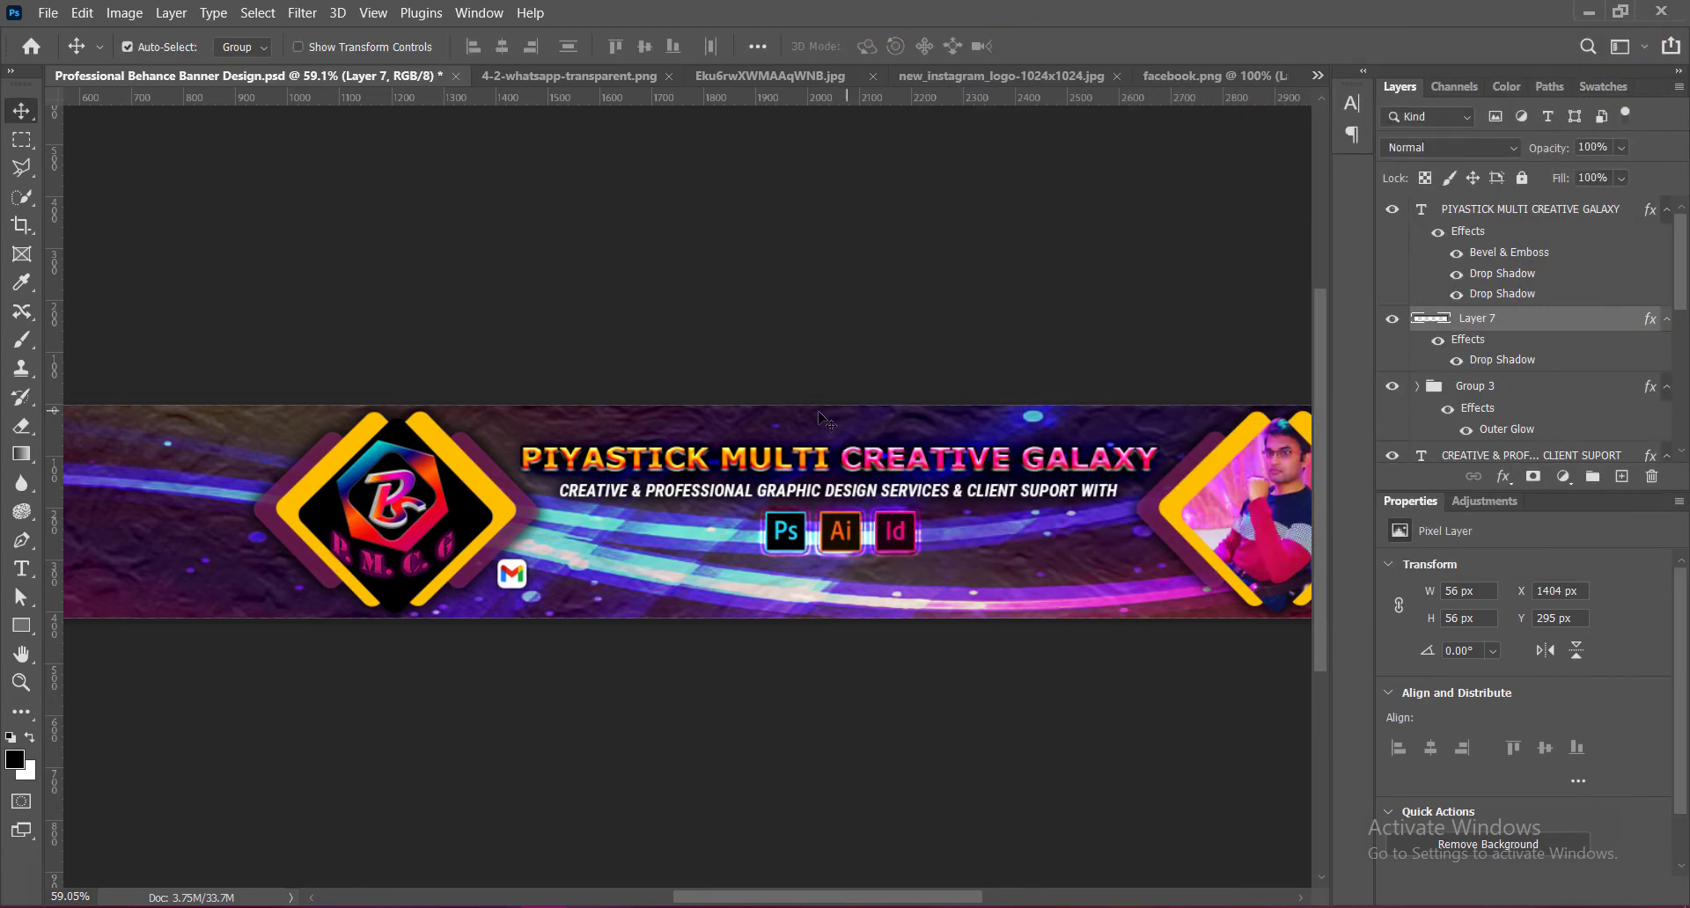
key("ctrl+s")
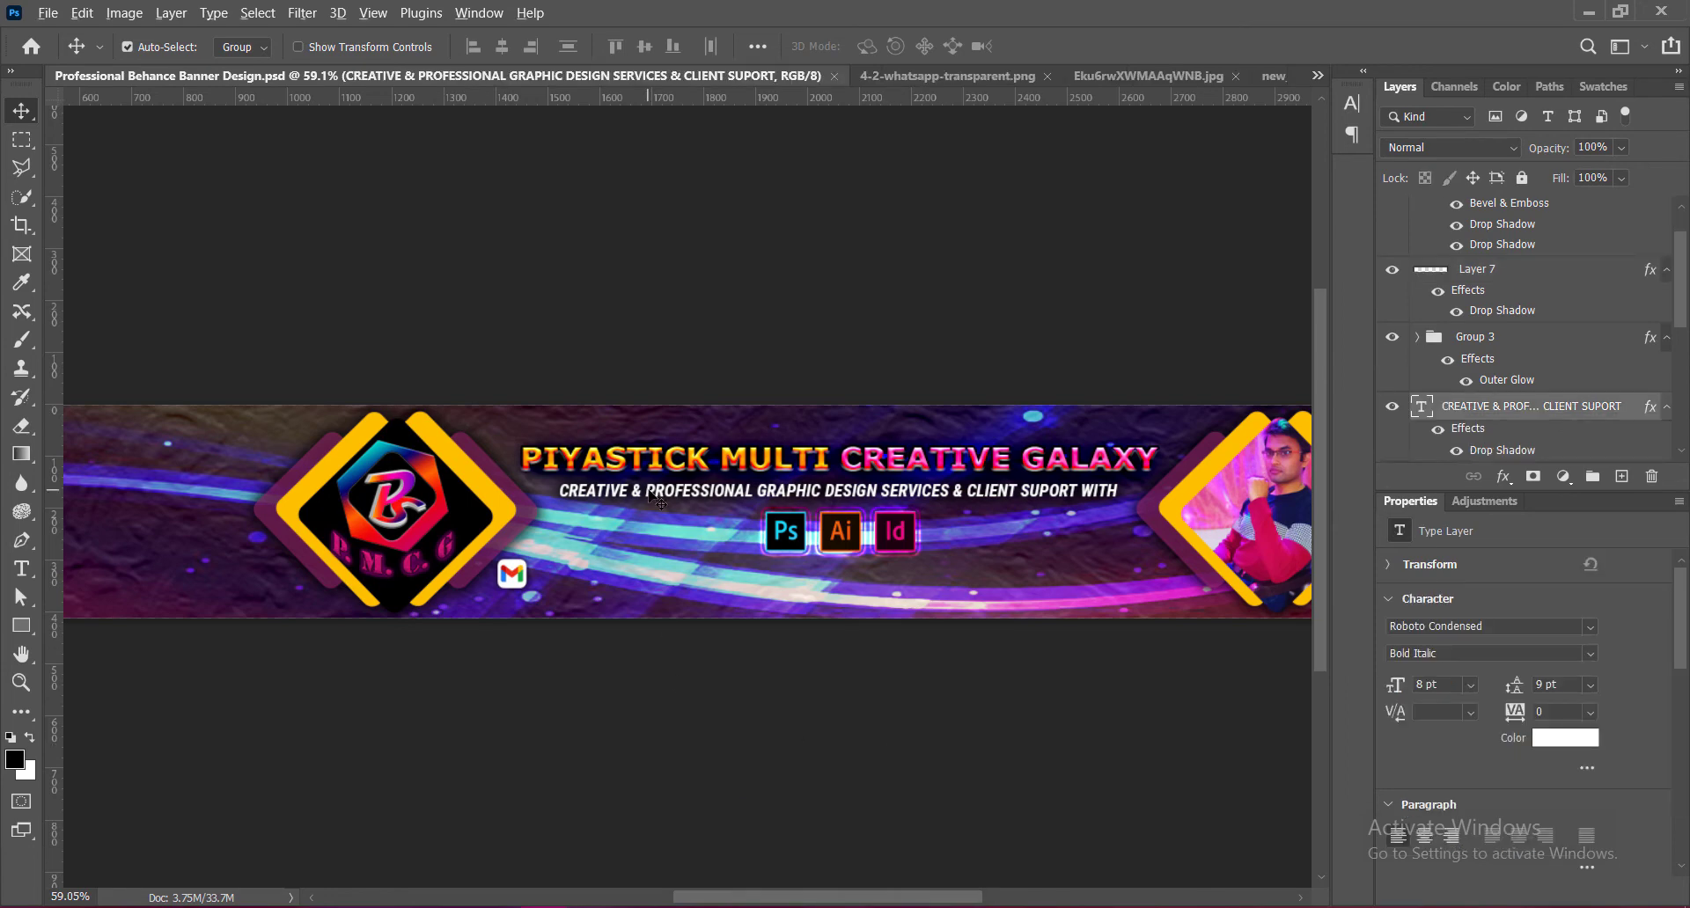
- Duplicate the subtitle beside the Gmail icon in Regular style, containing the contact e-mail address
left_click_drag(656, 500, 656, 579)
double_click(656, 579)
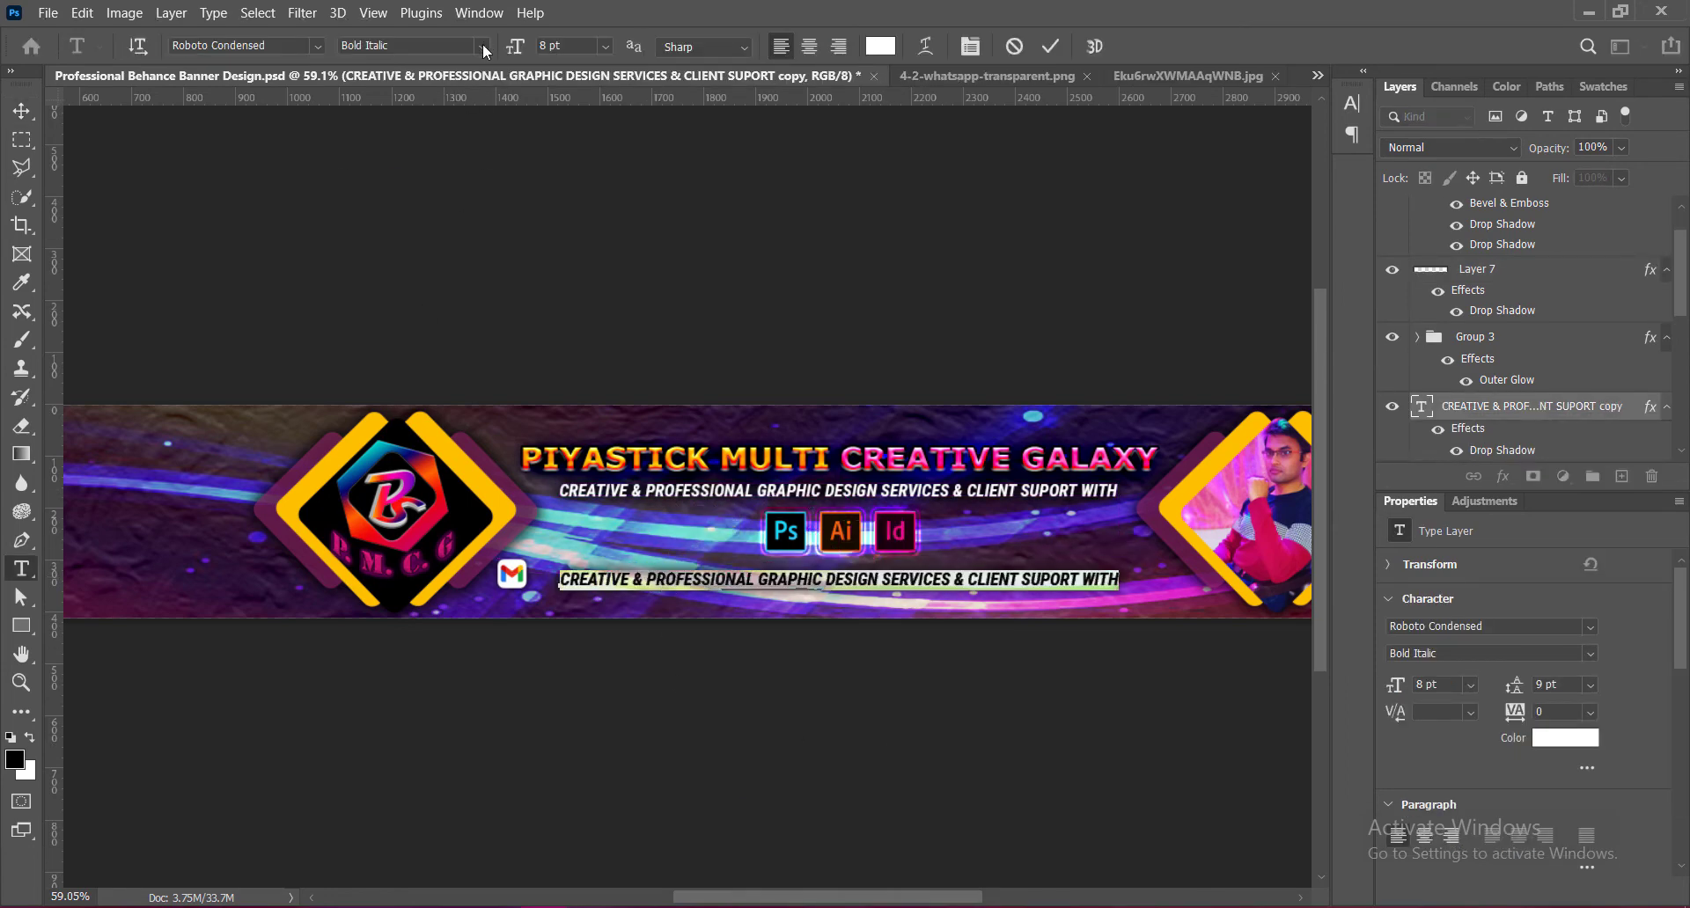
left_click(482, 44)
left_click(370, 103)
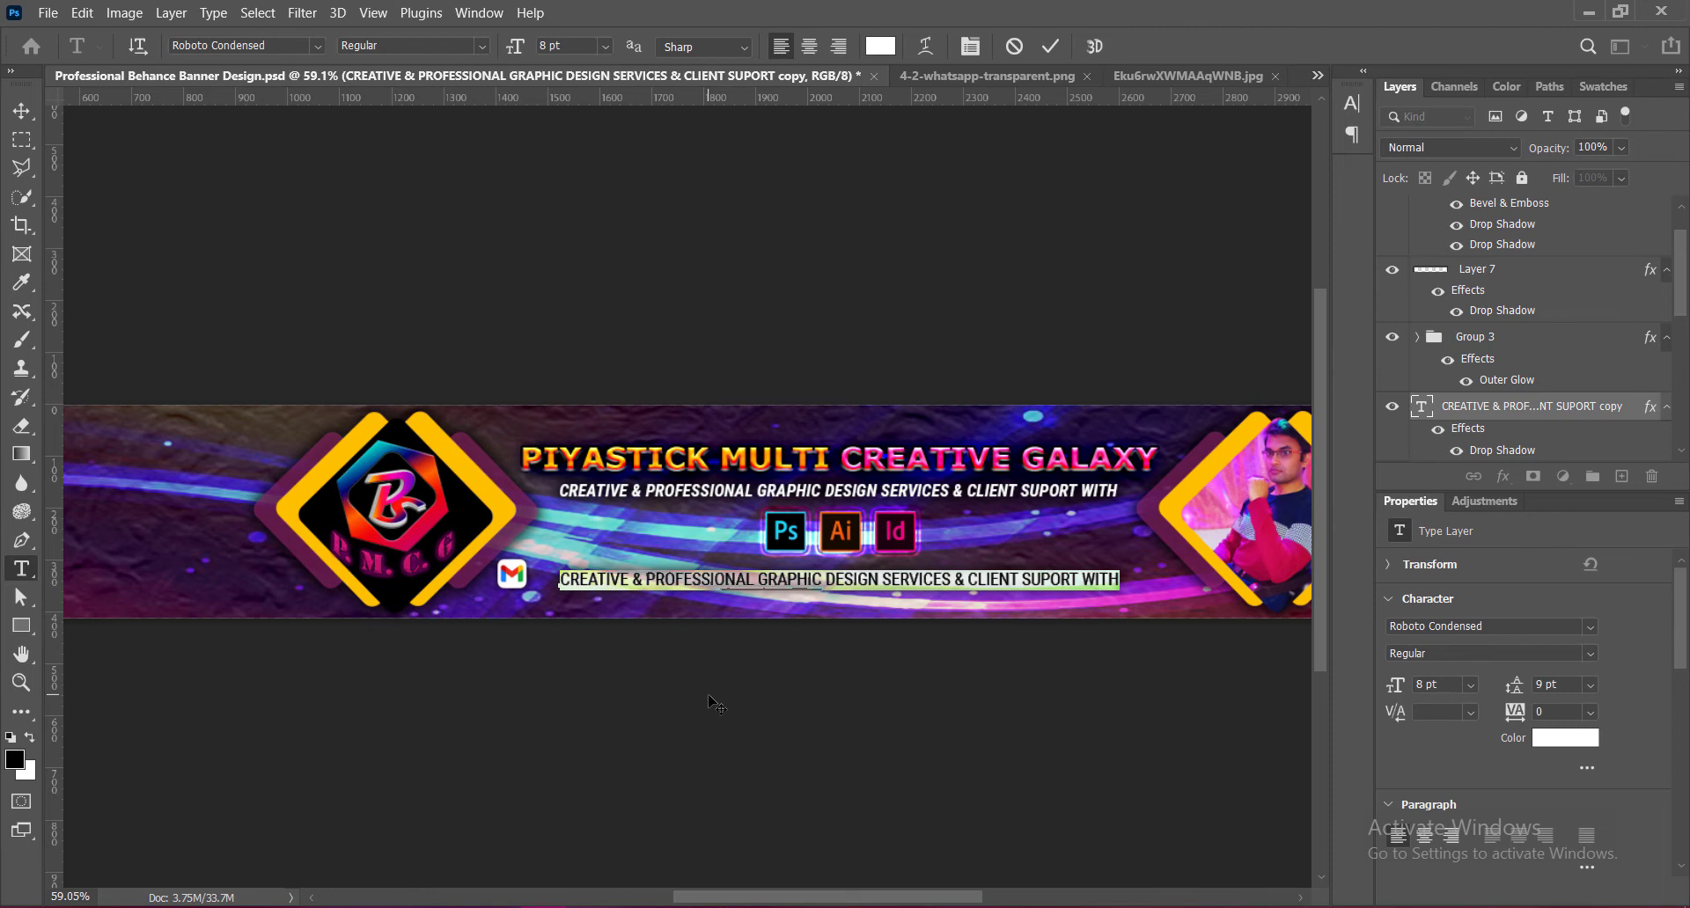
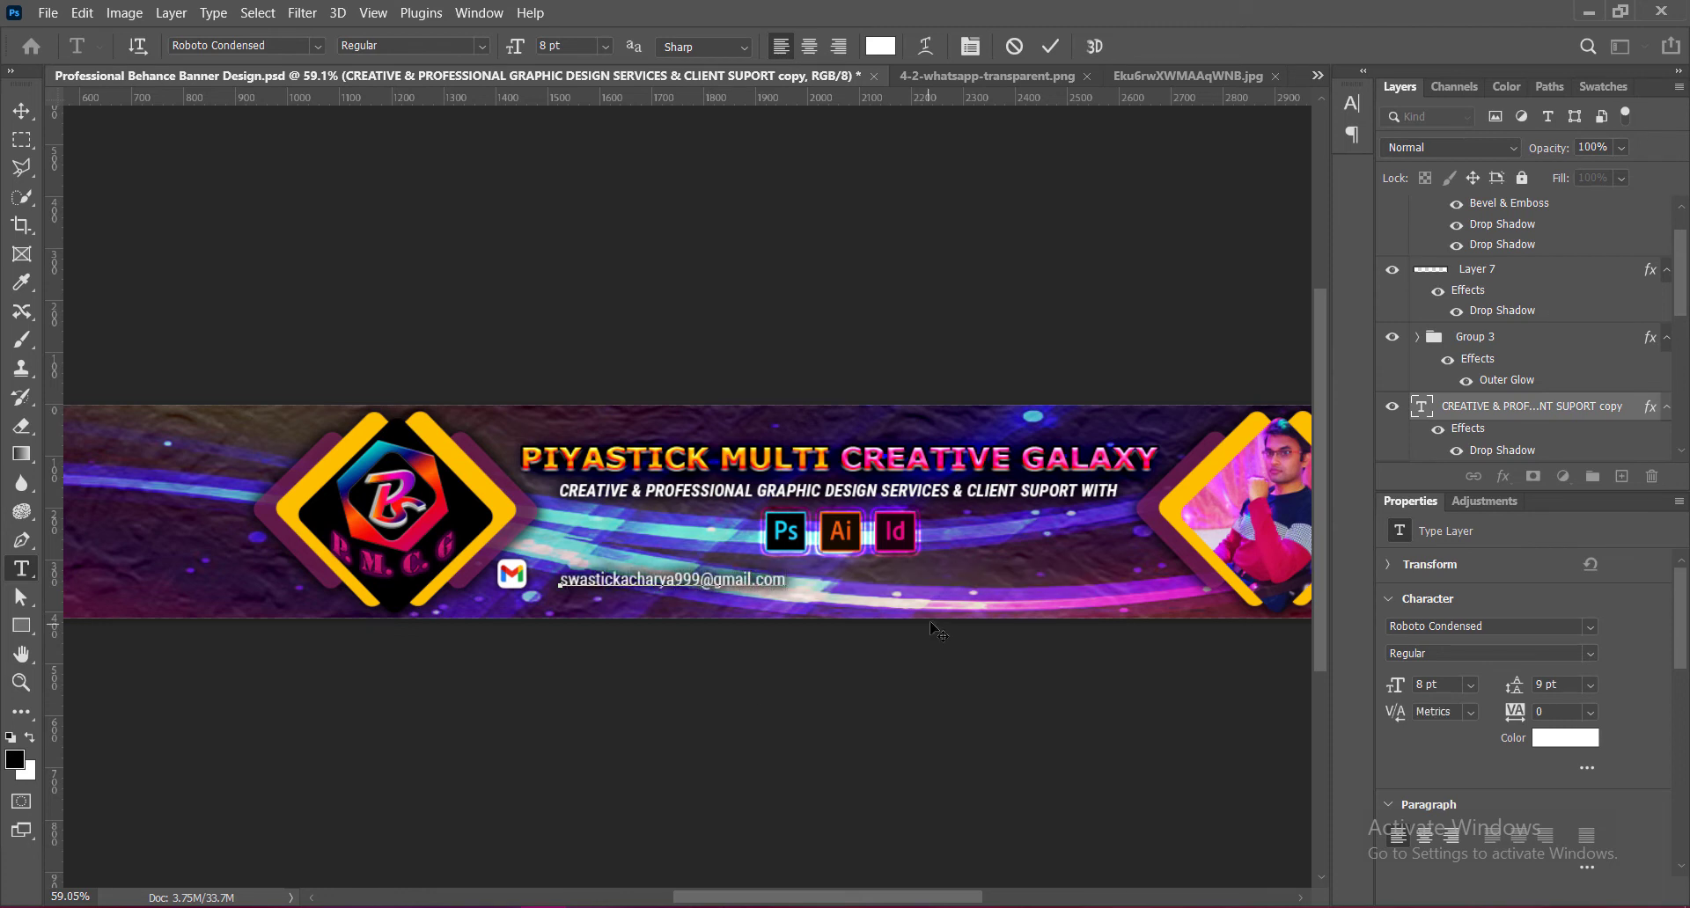
left_click(1050, 45)
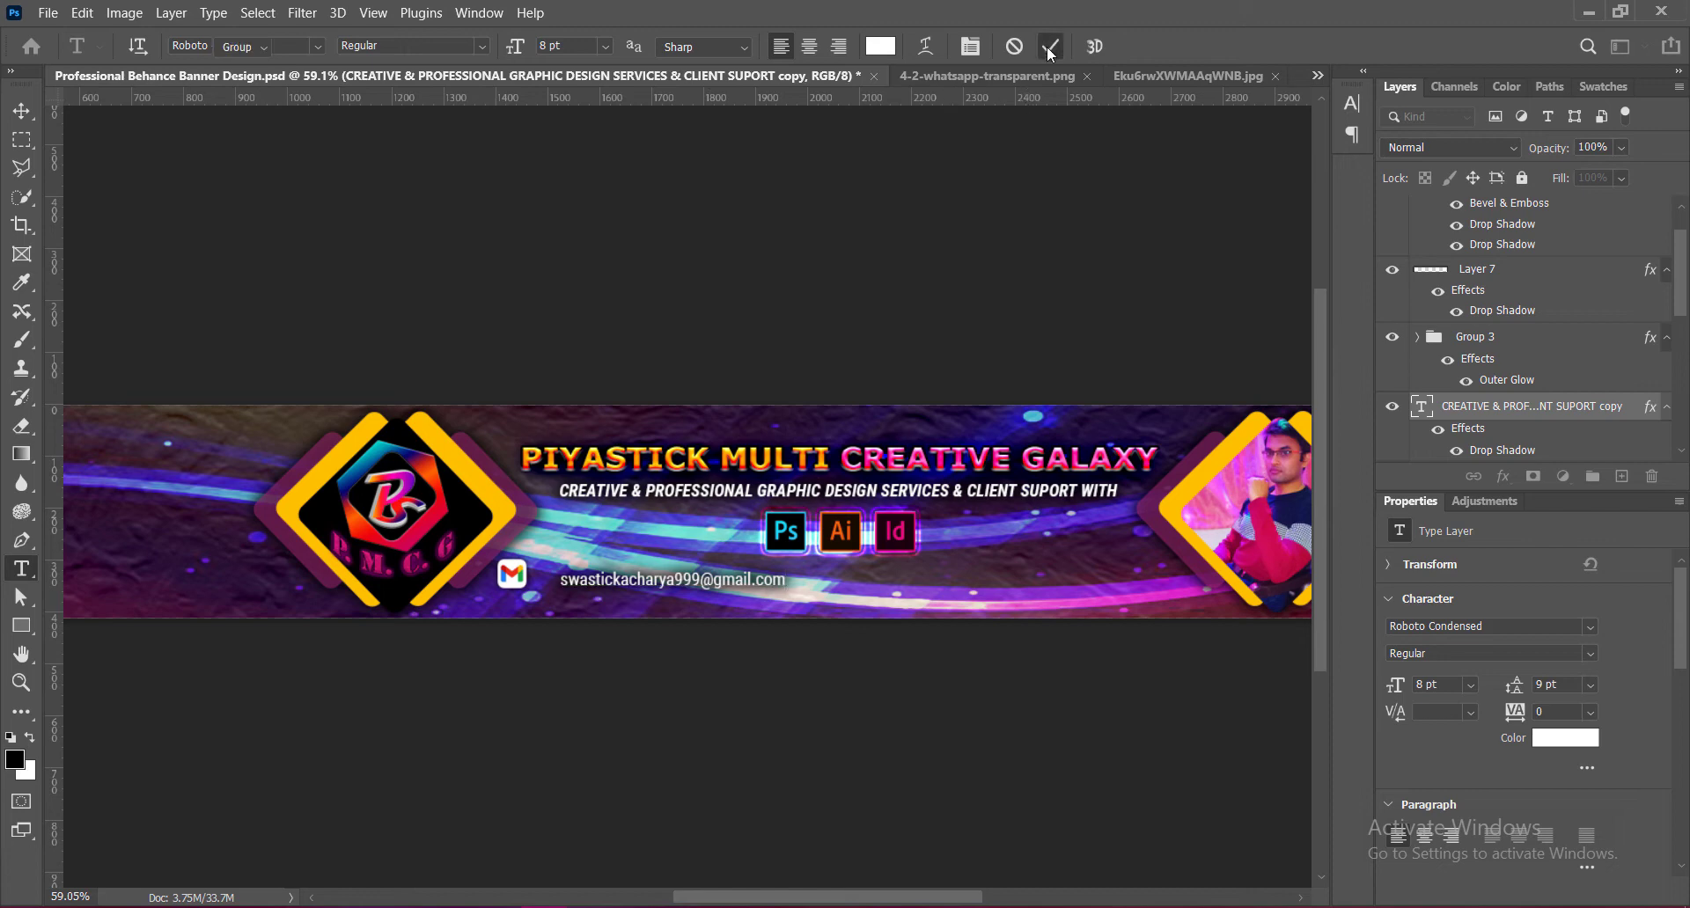
- Enter initial spread, size and distance values for the e-mail text's second drop shadow
key("v")
double_click(1422, 407)
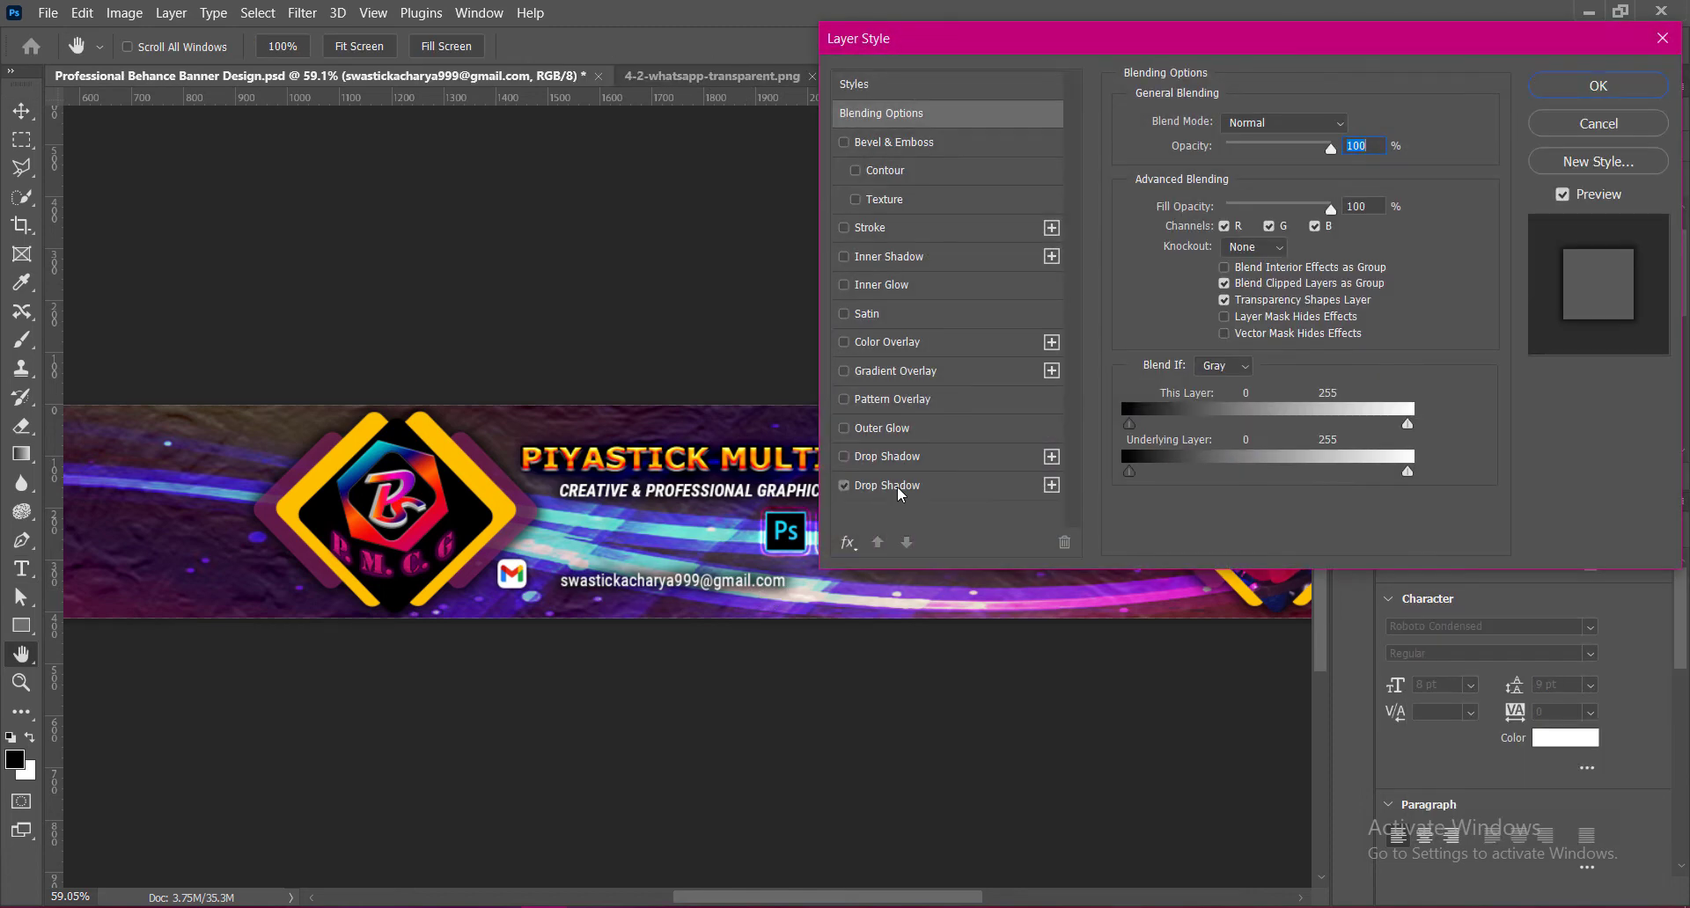
left_click(888, 485)
double_click(1344, 244)
type("6")
key("Tab")
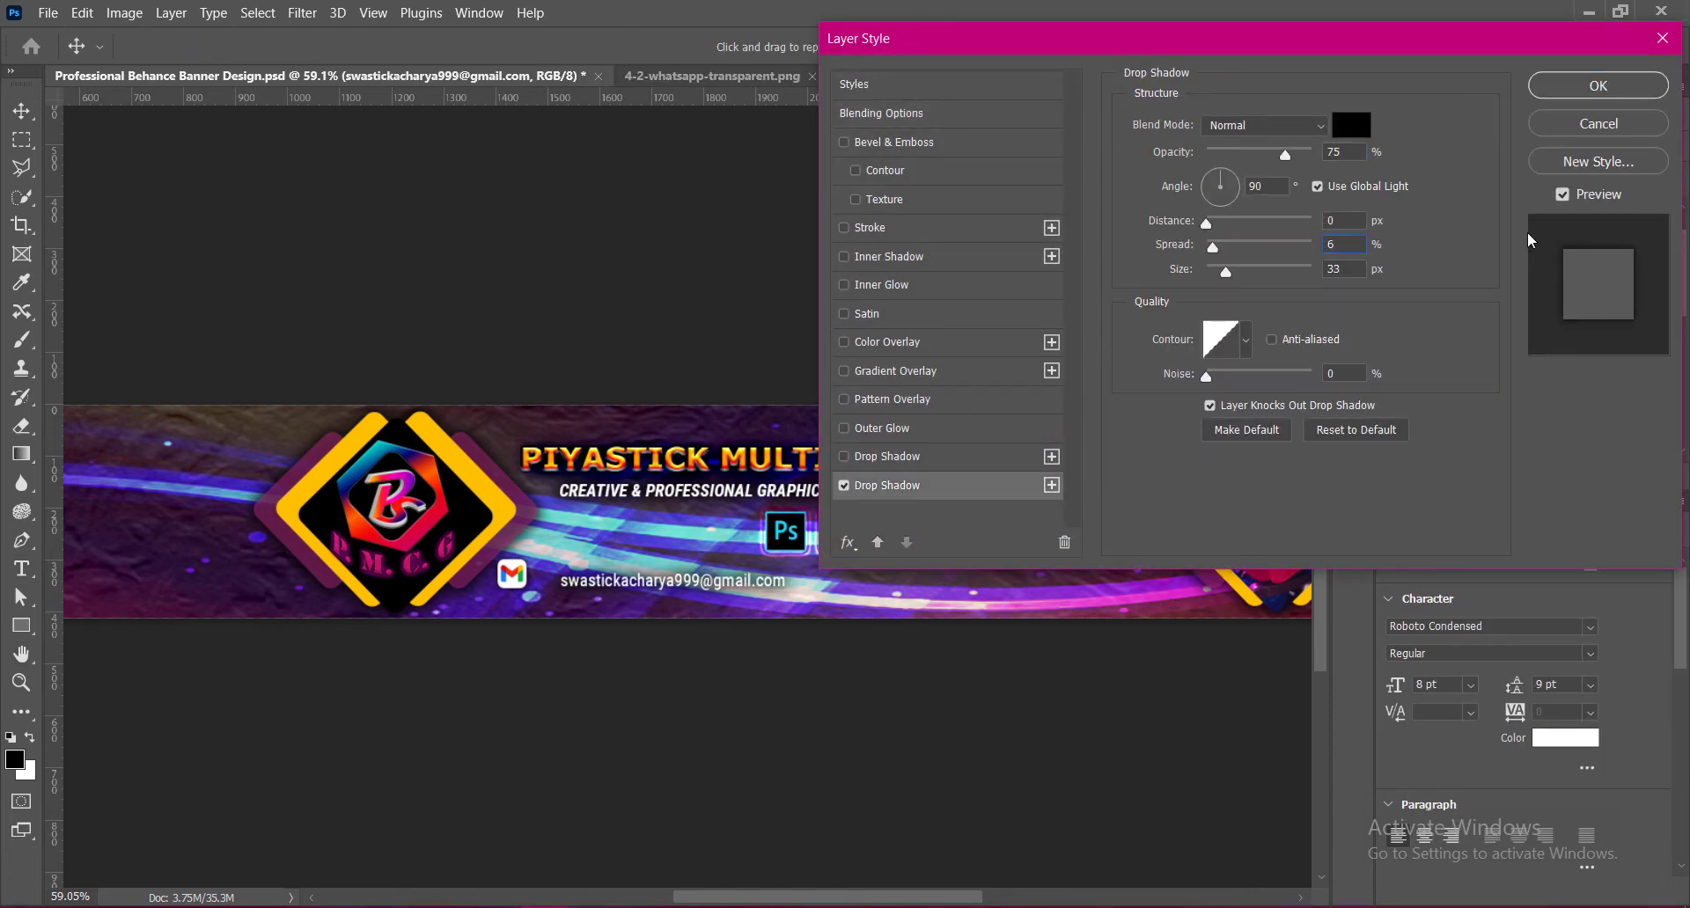
type("6")
key("shift+Tab")
key("shift+Tab")
type("6")
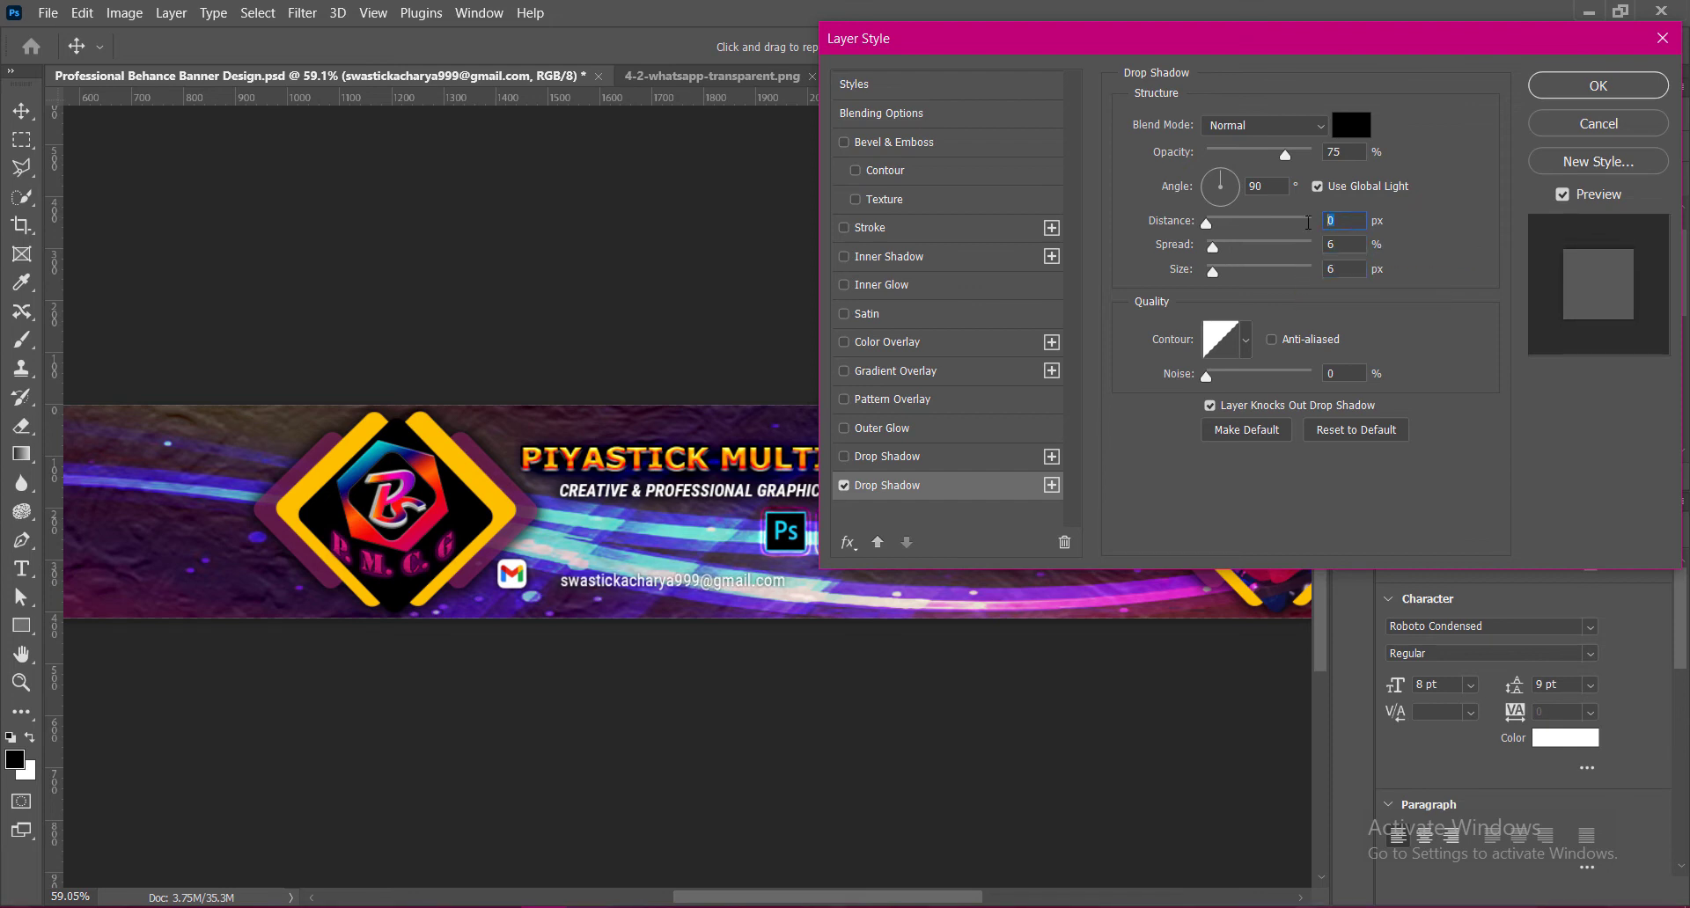
key("BackSpace")
type("3")
- Finalise the e-mail shadow at 0 px distance, 21% spread and 21 px size
double_click(1343, 267)
type("3")
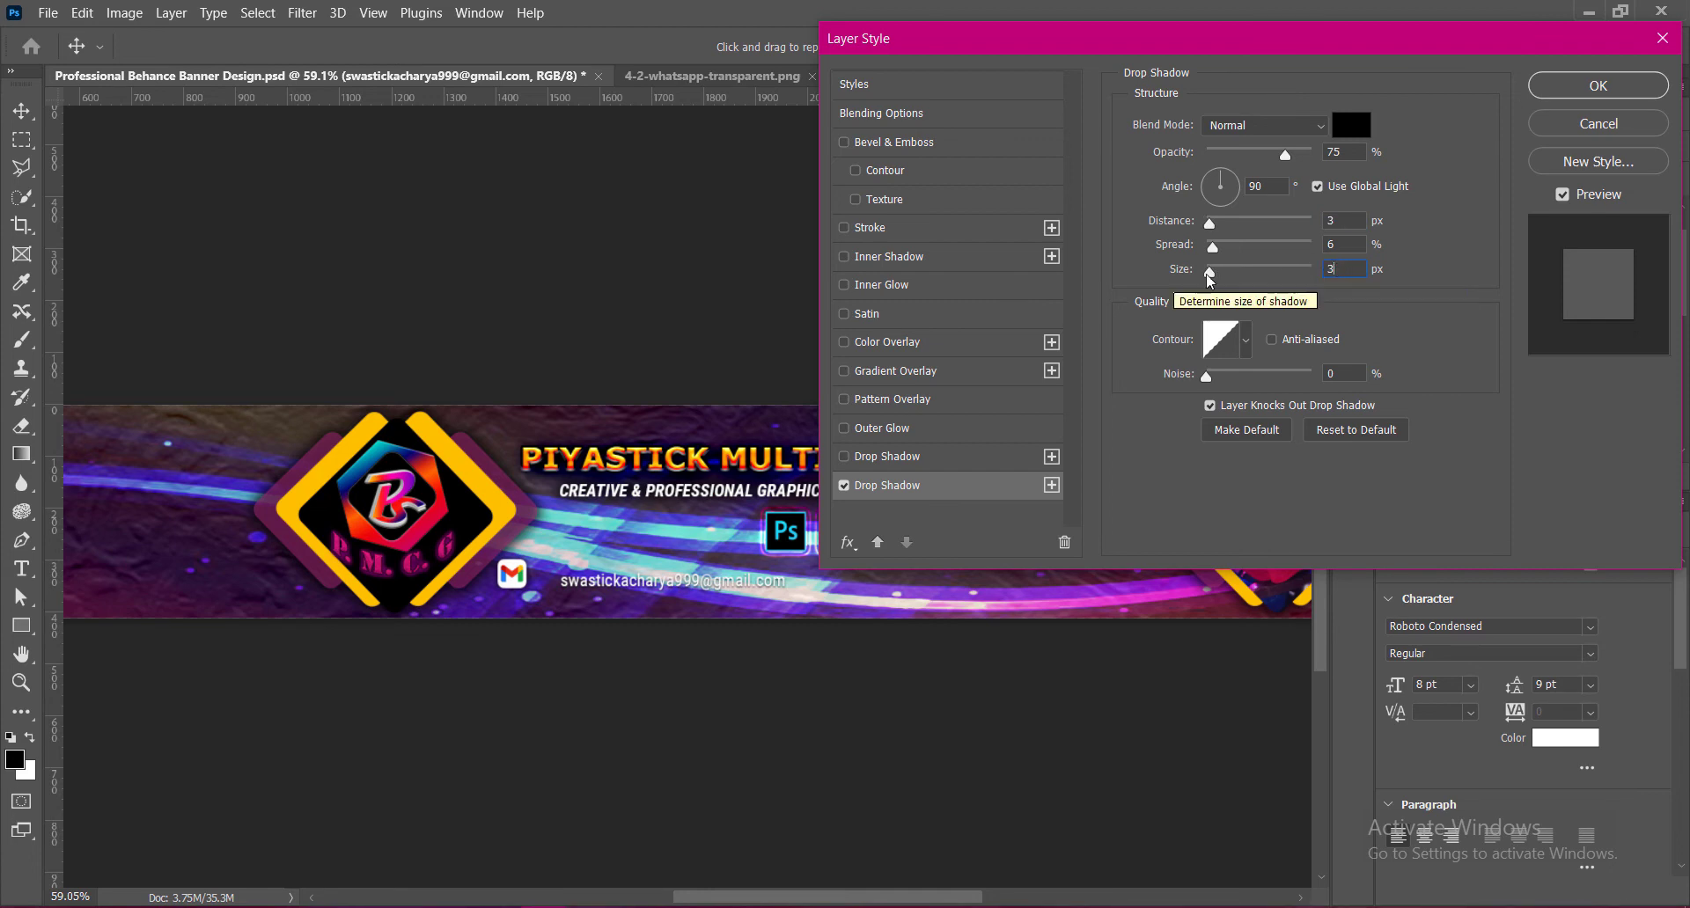
left_click_drag(1209, 271, 1220, 272)
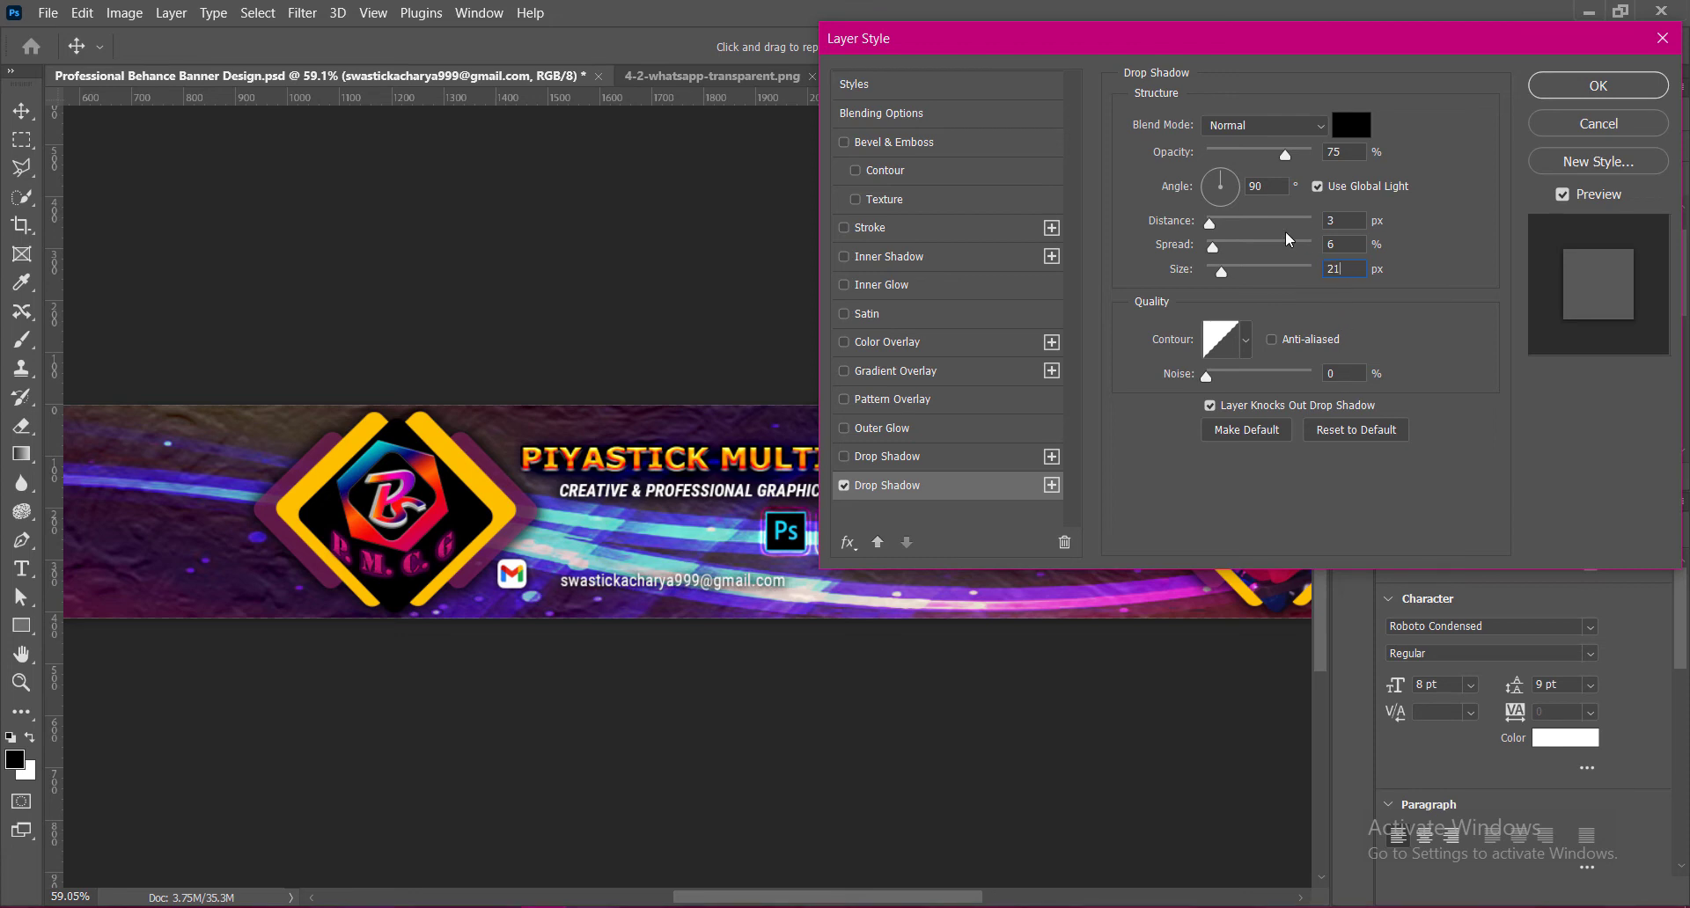
key("shift+Tab")
type("9")
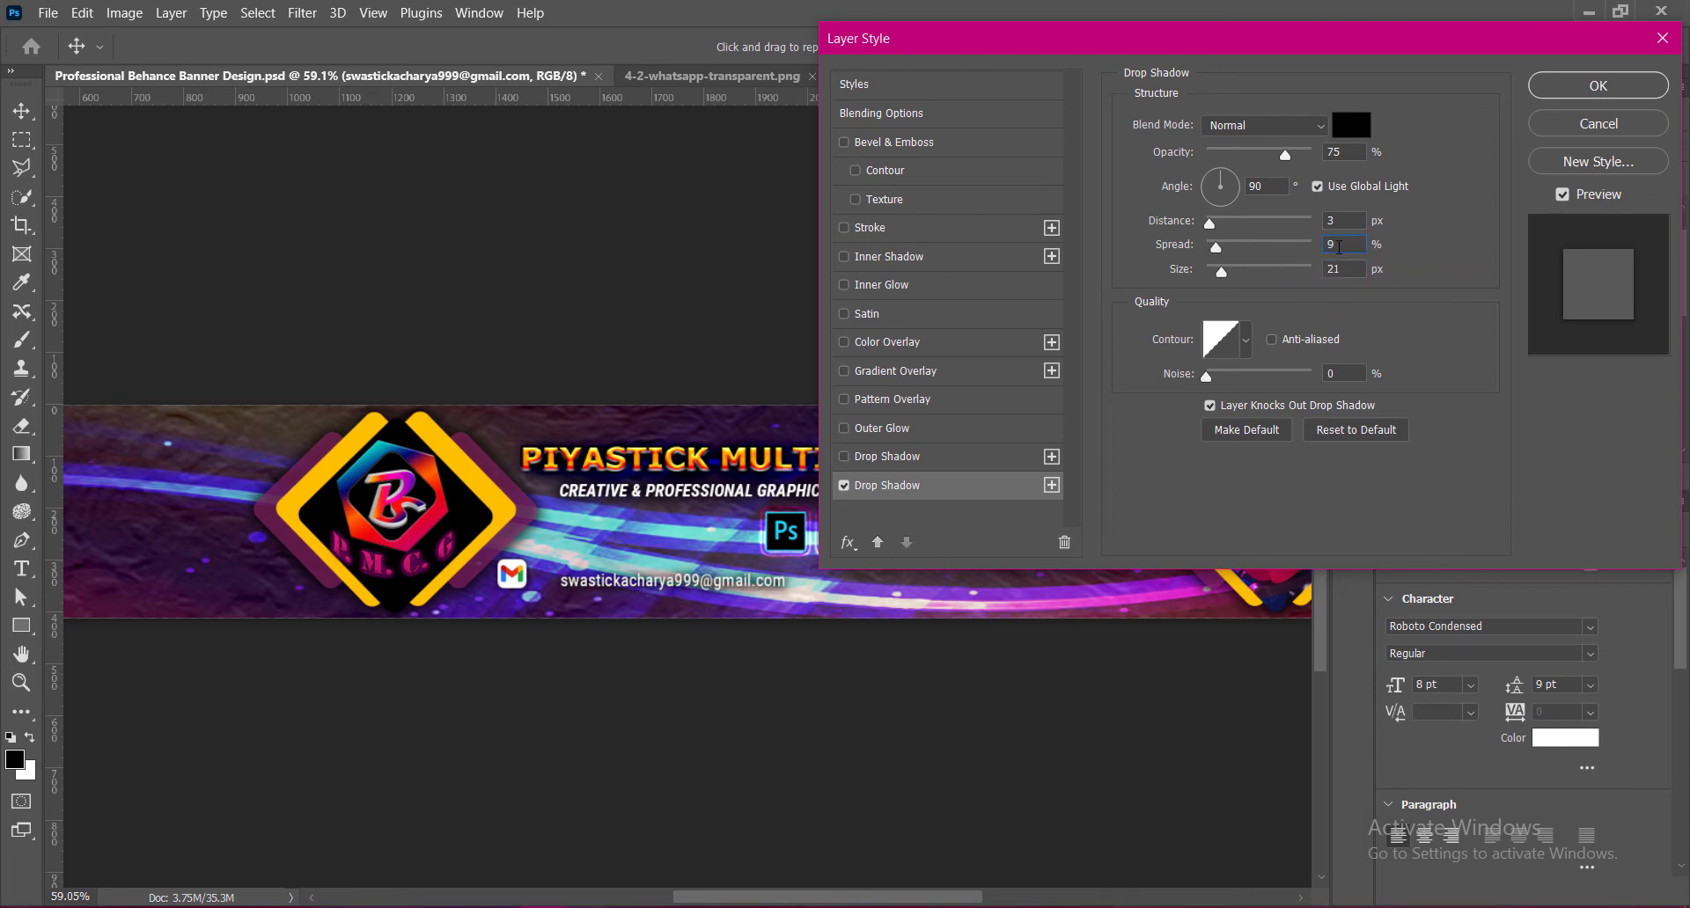
type("12")
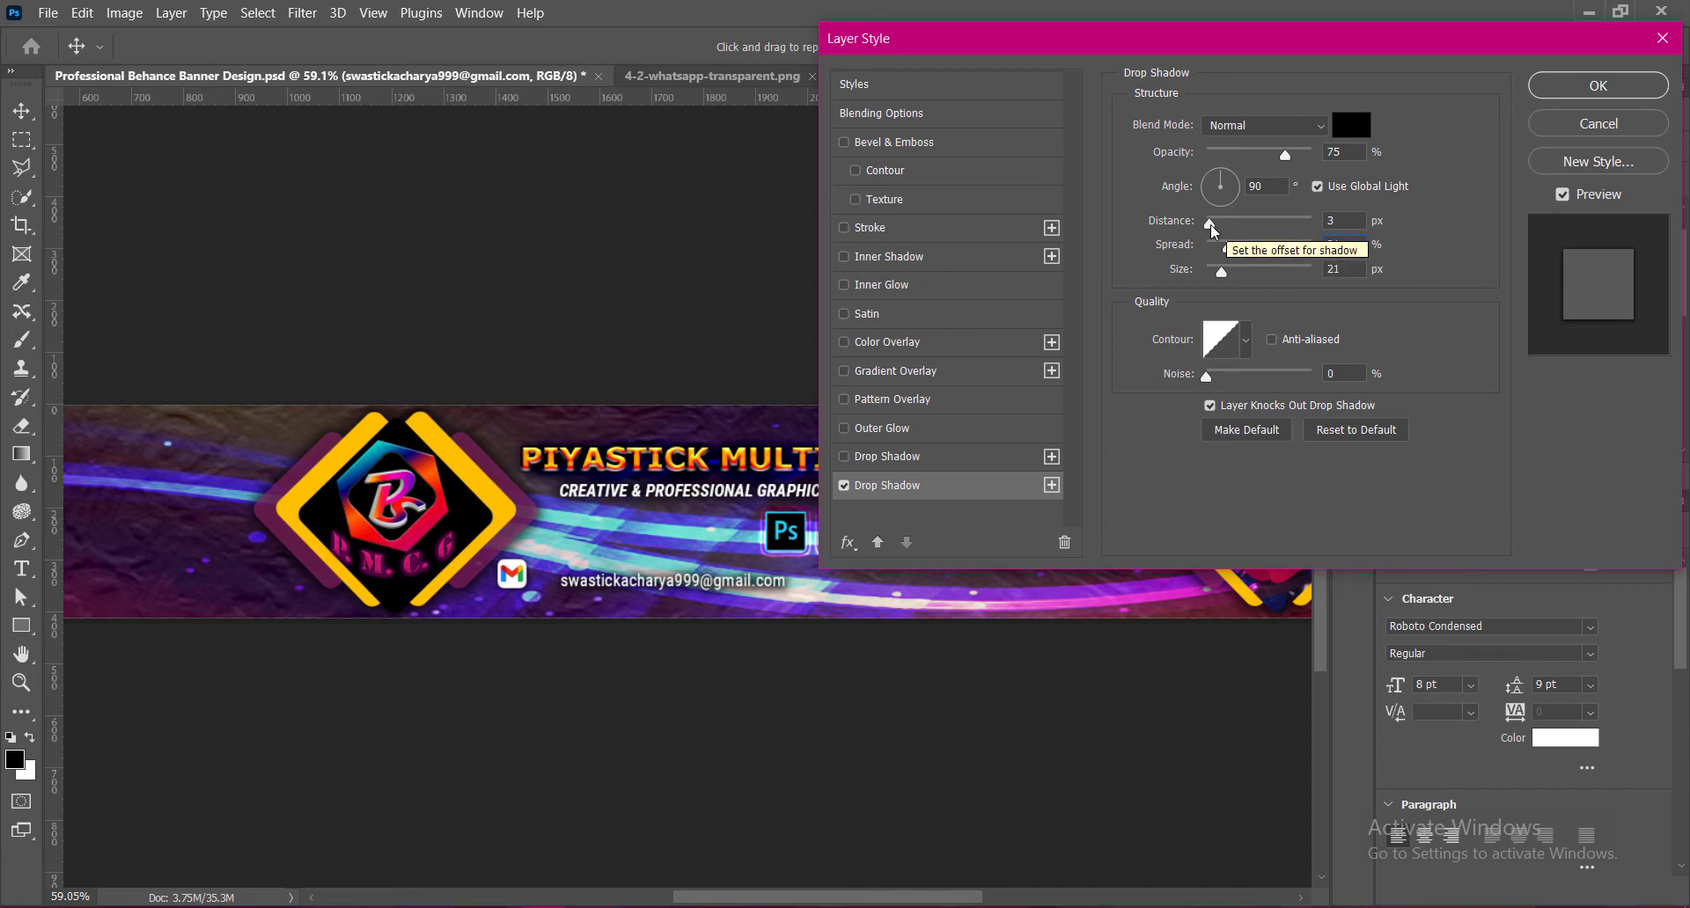
left_click_drag(1210, 224, 1187, 230)
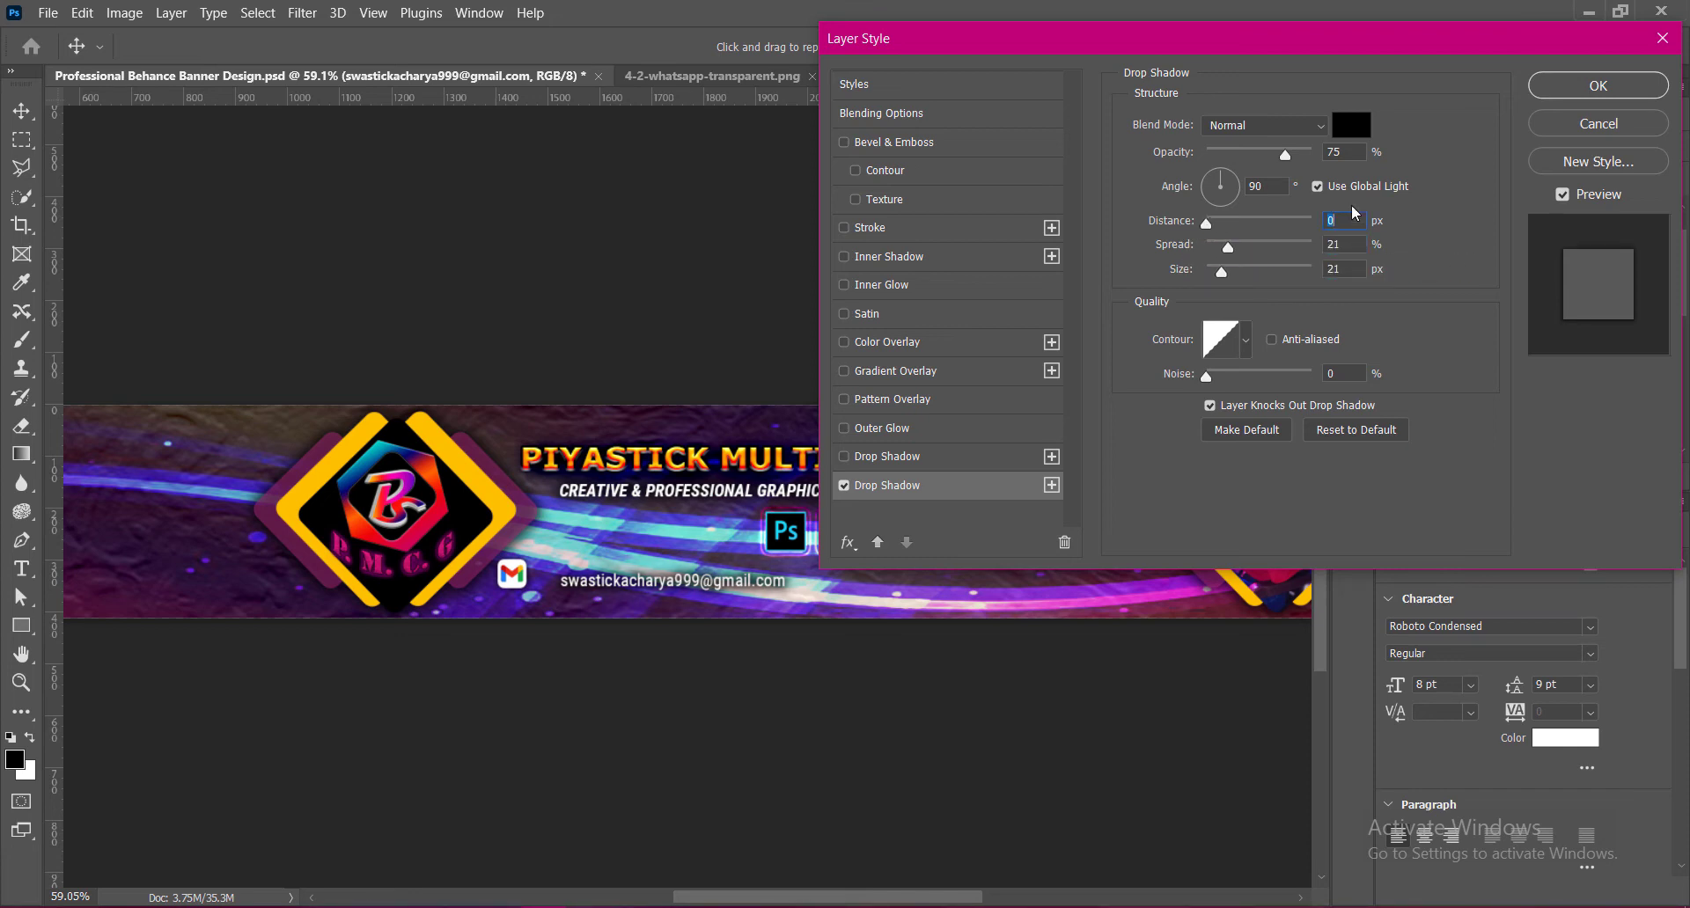
left_click(1598, 85)
- Nudge the e-mail line beside the Gmail icon, save, and paste in the Facebook logo
left_click_drag(691, 579, 700, 580)
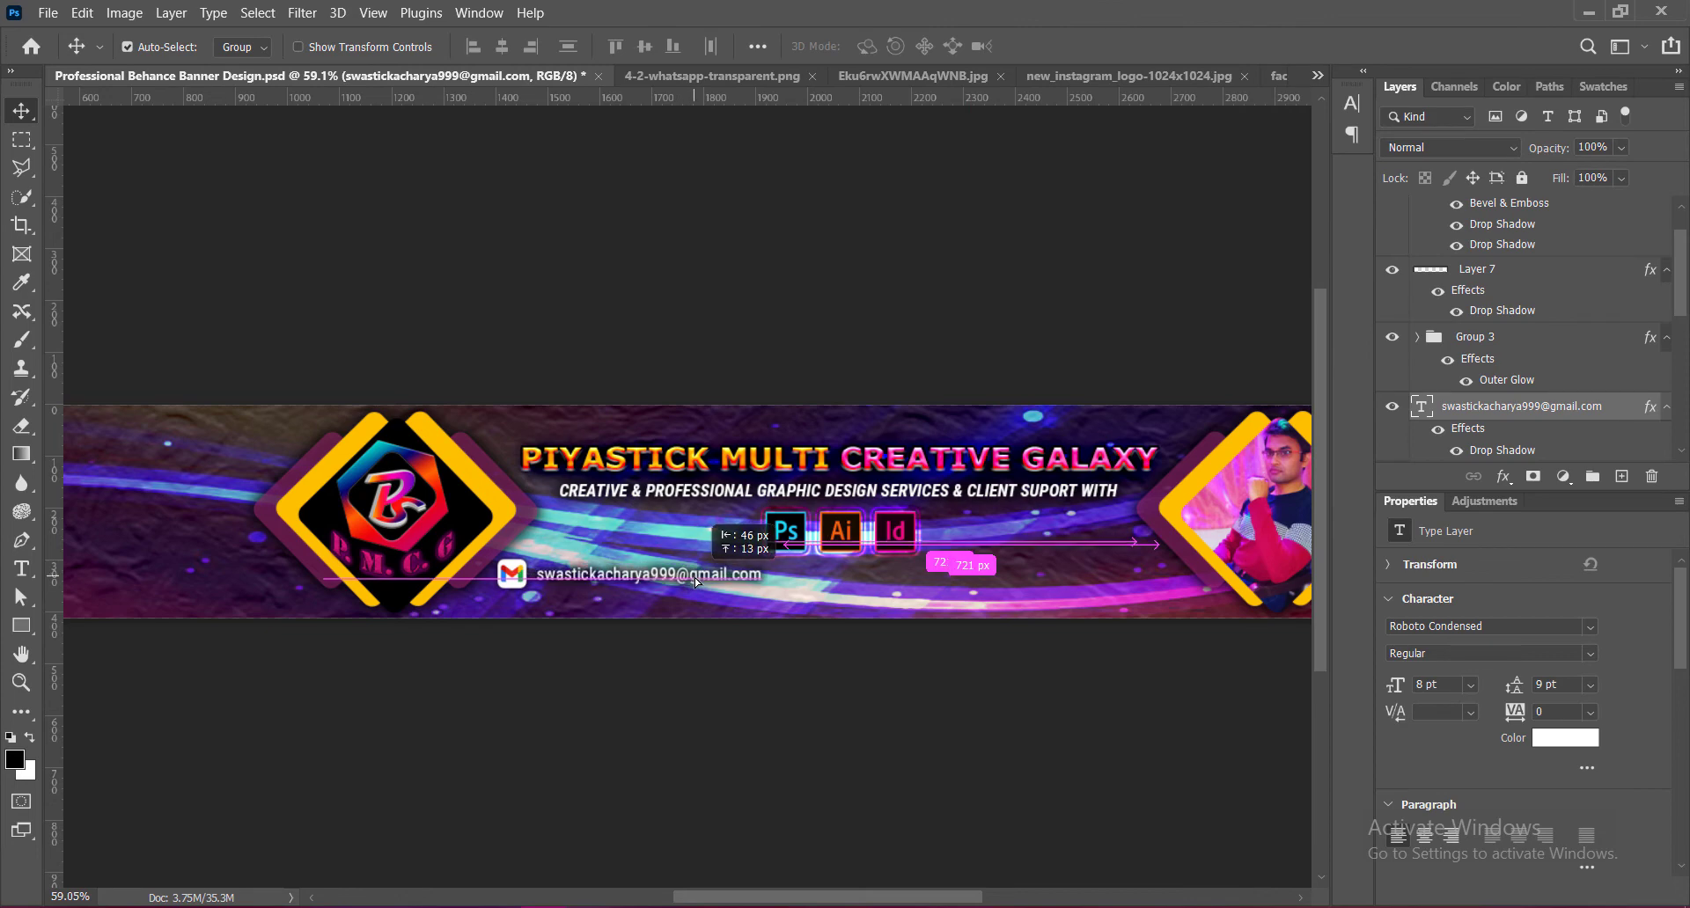
key("Left")
key("Left")
key("Left")
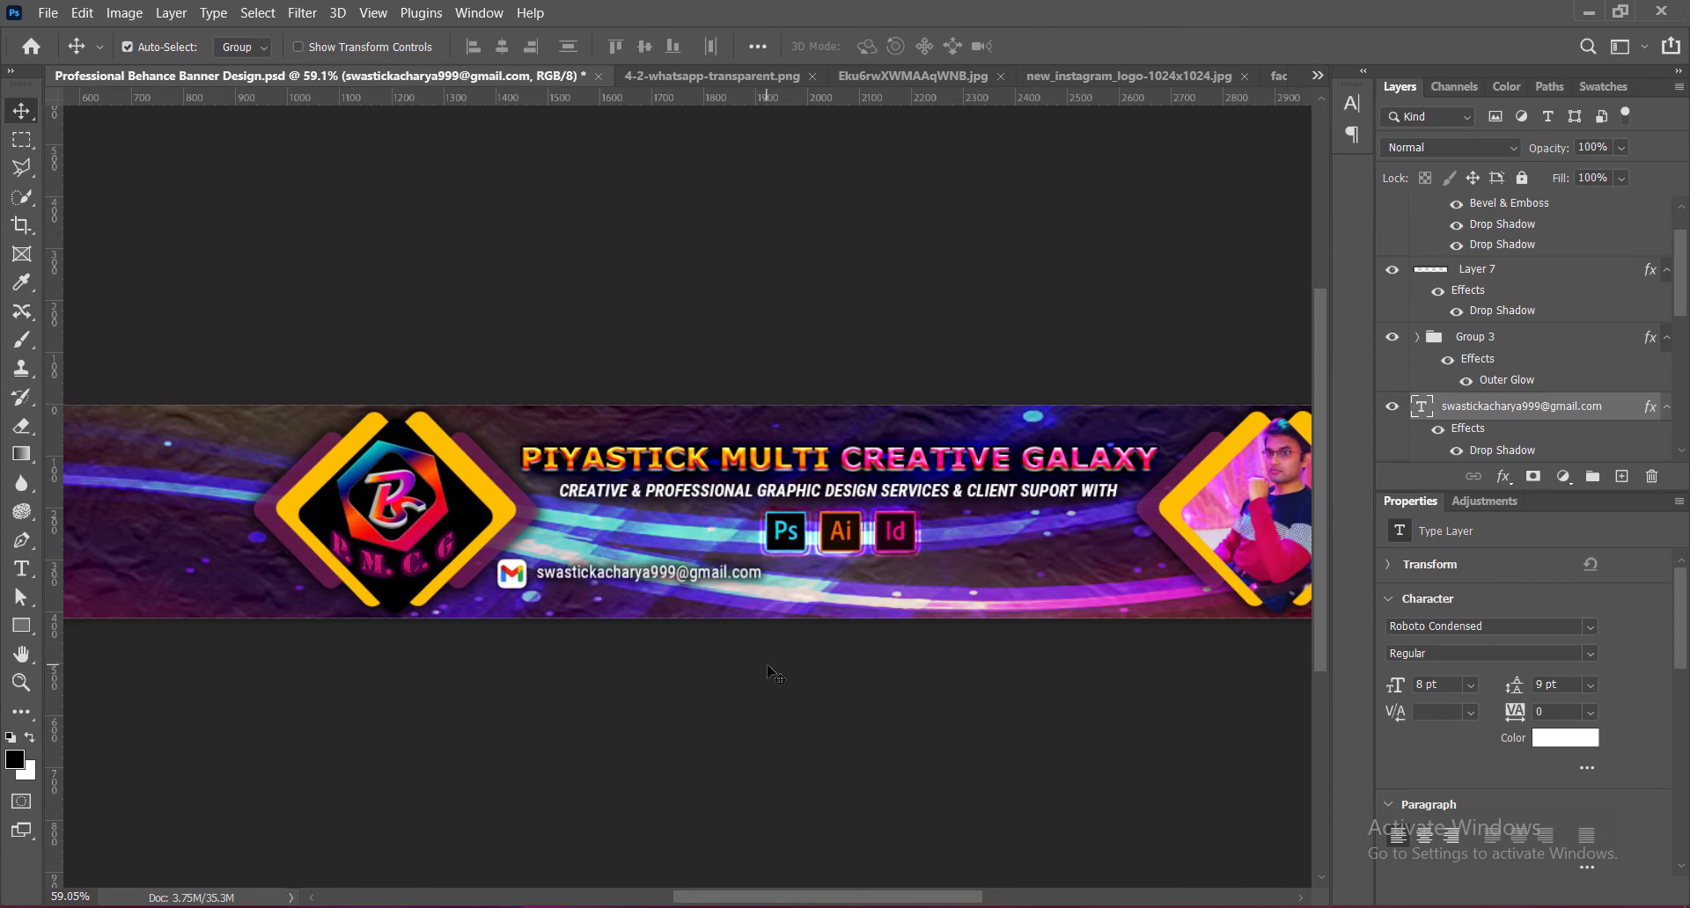
key("Left")
key("Left")
key("Left")
key("Left")
key("Left")
key("Left")
key("Left")
key("Left")
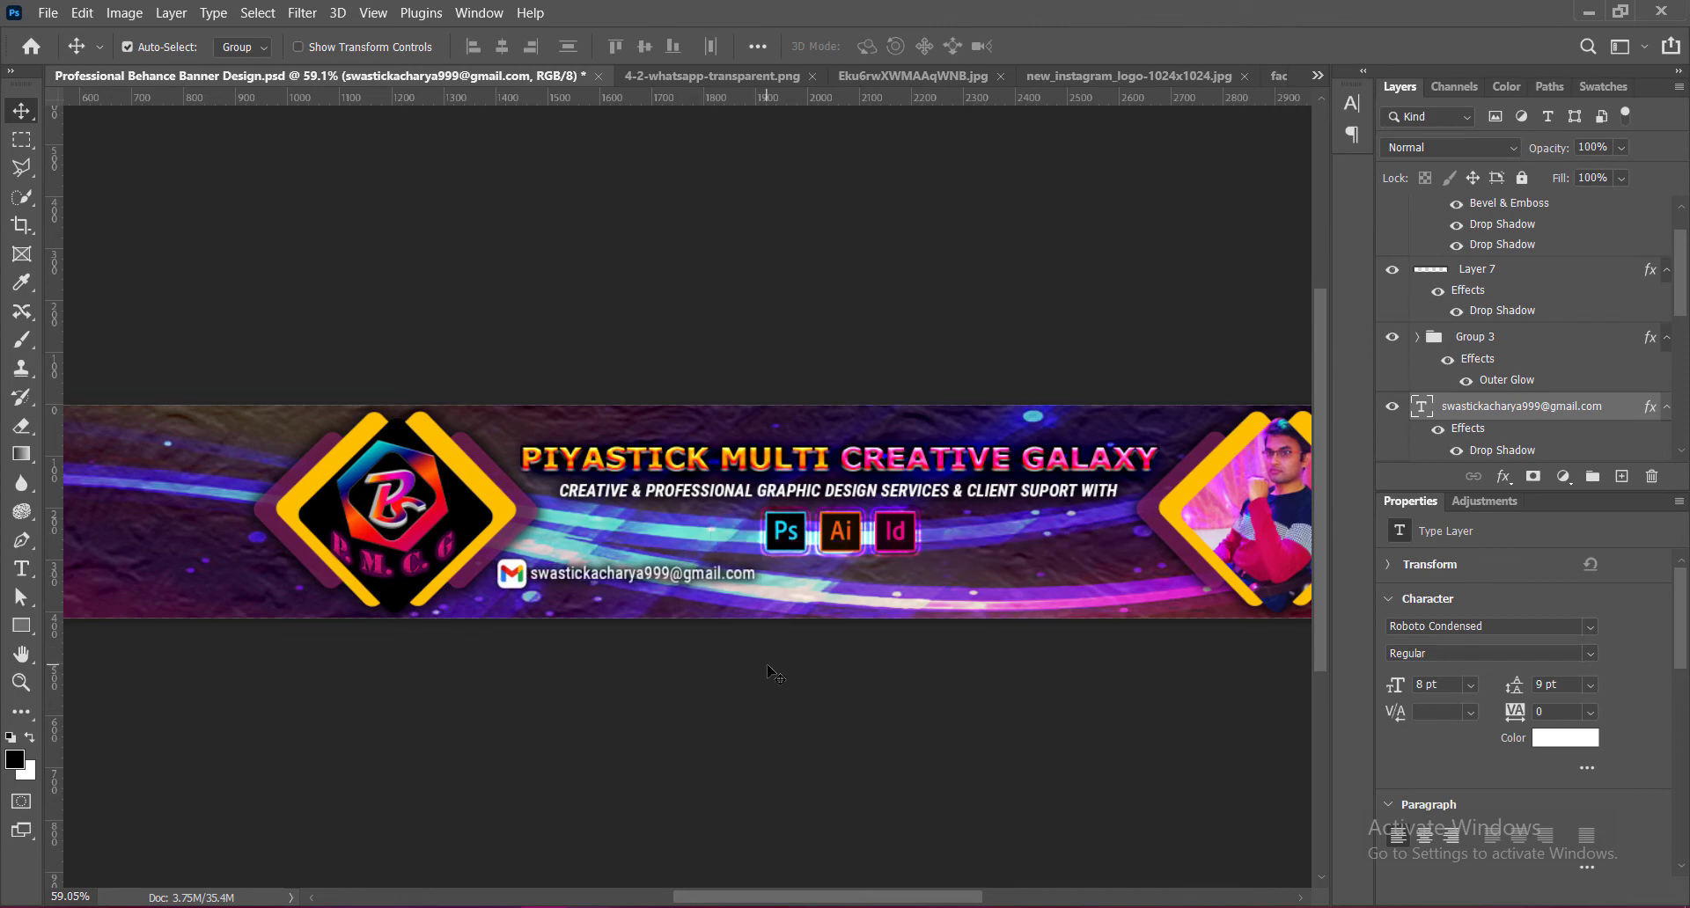
key("Right")
key("Up")
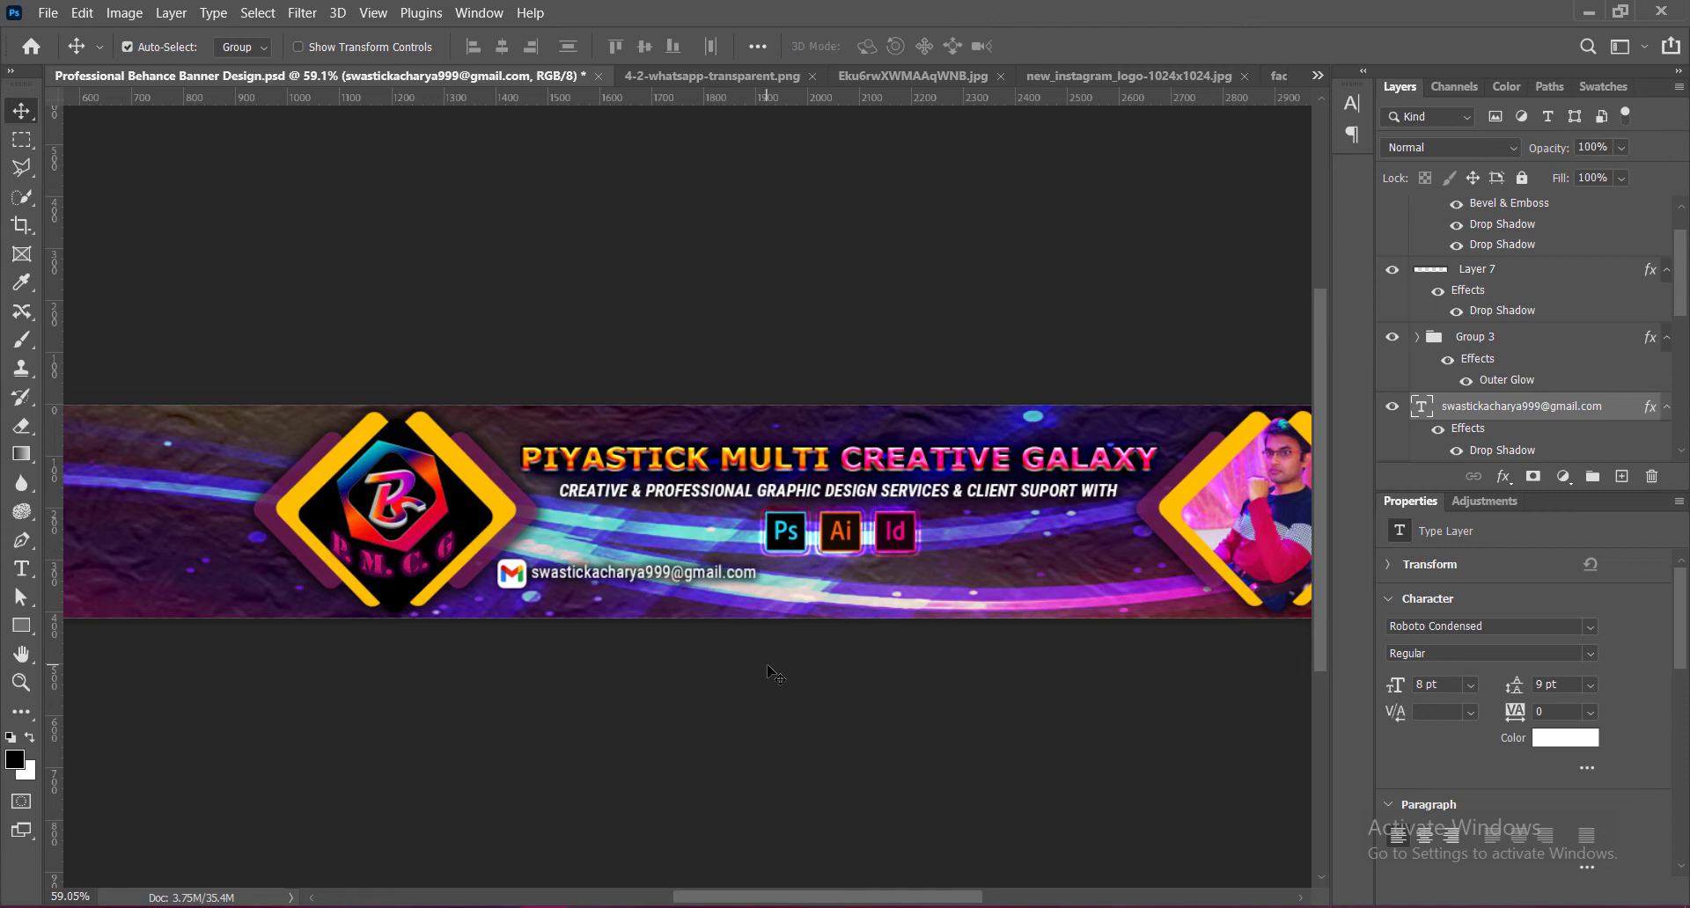
key("Right")
key("Right")
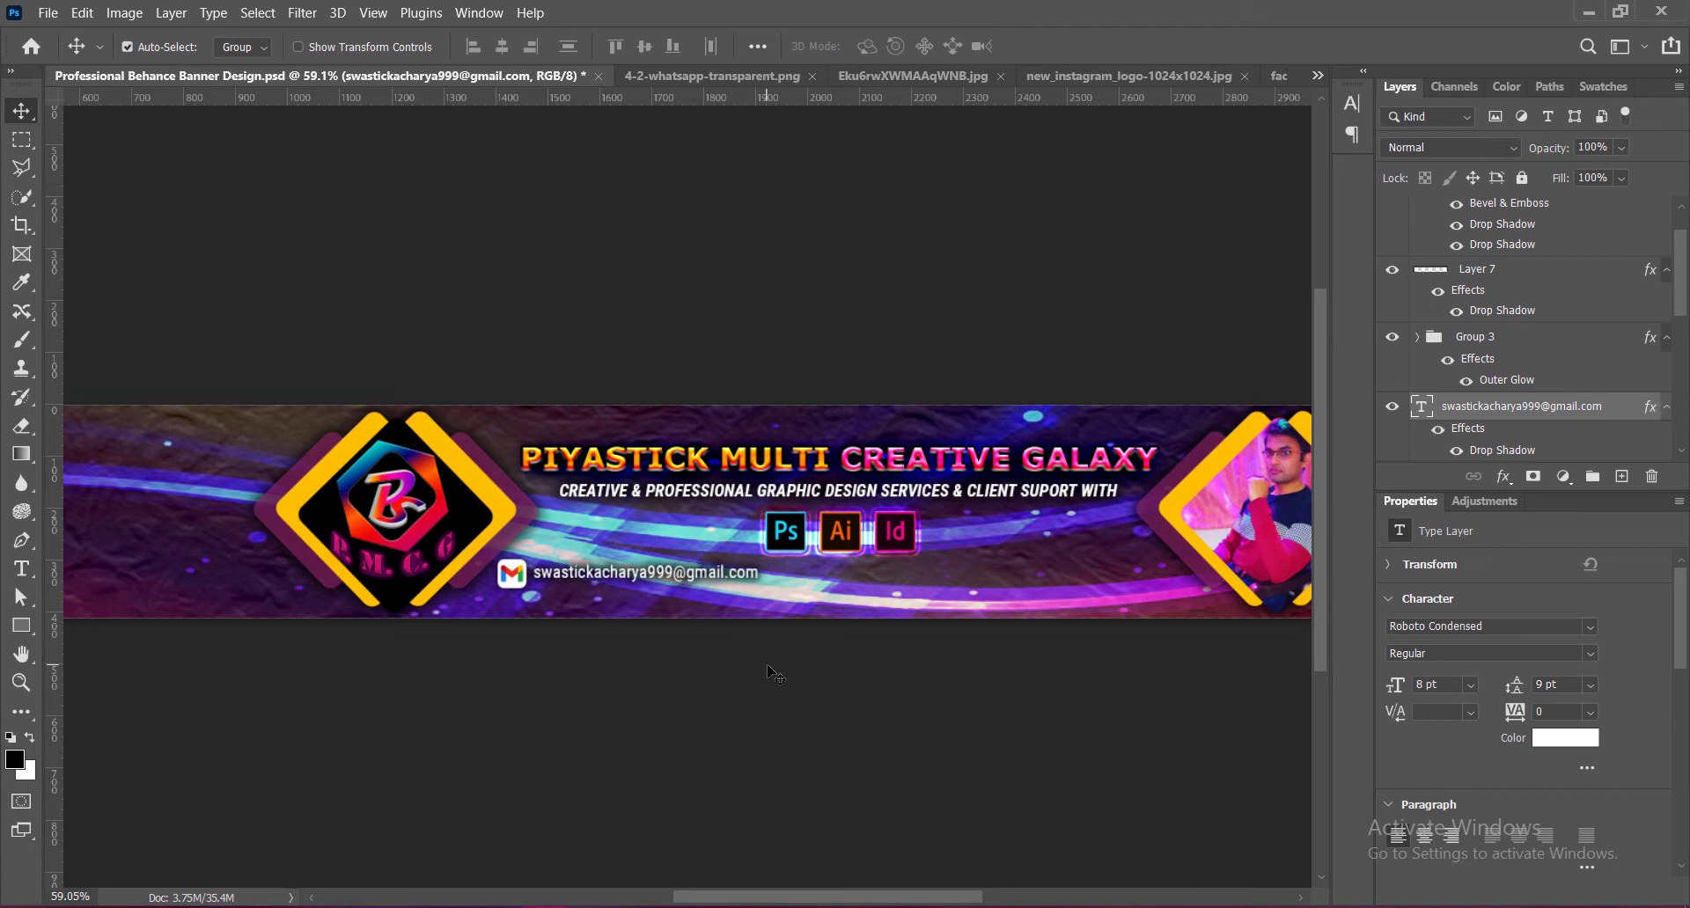
key("ctrl+s")
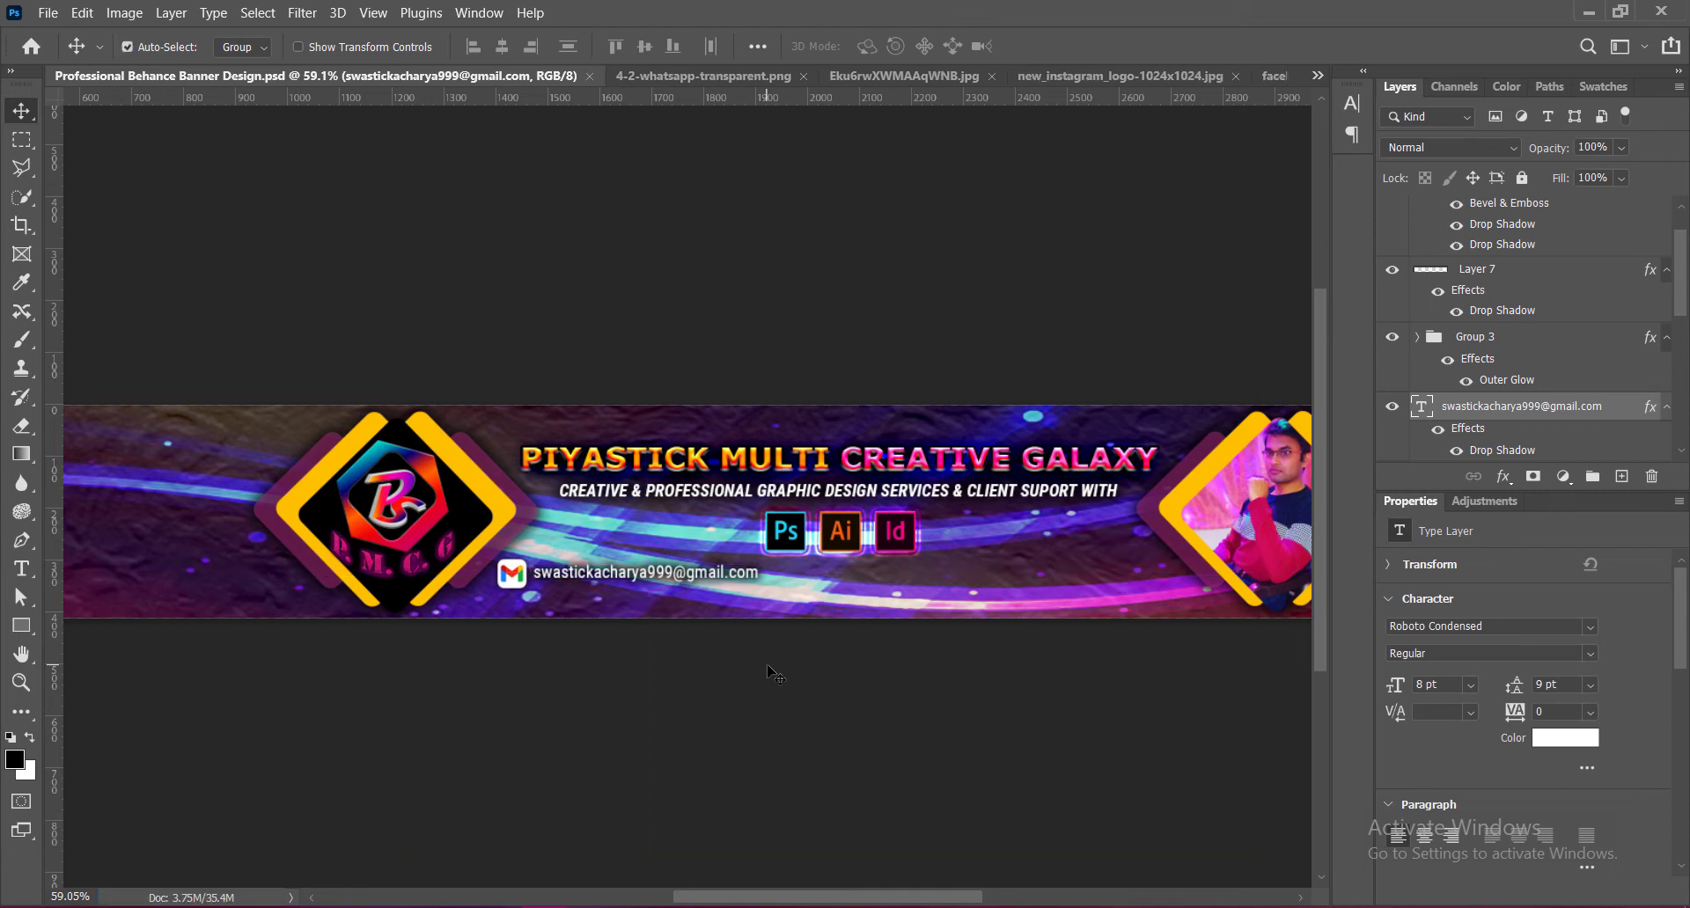
key("ctrl+v")
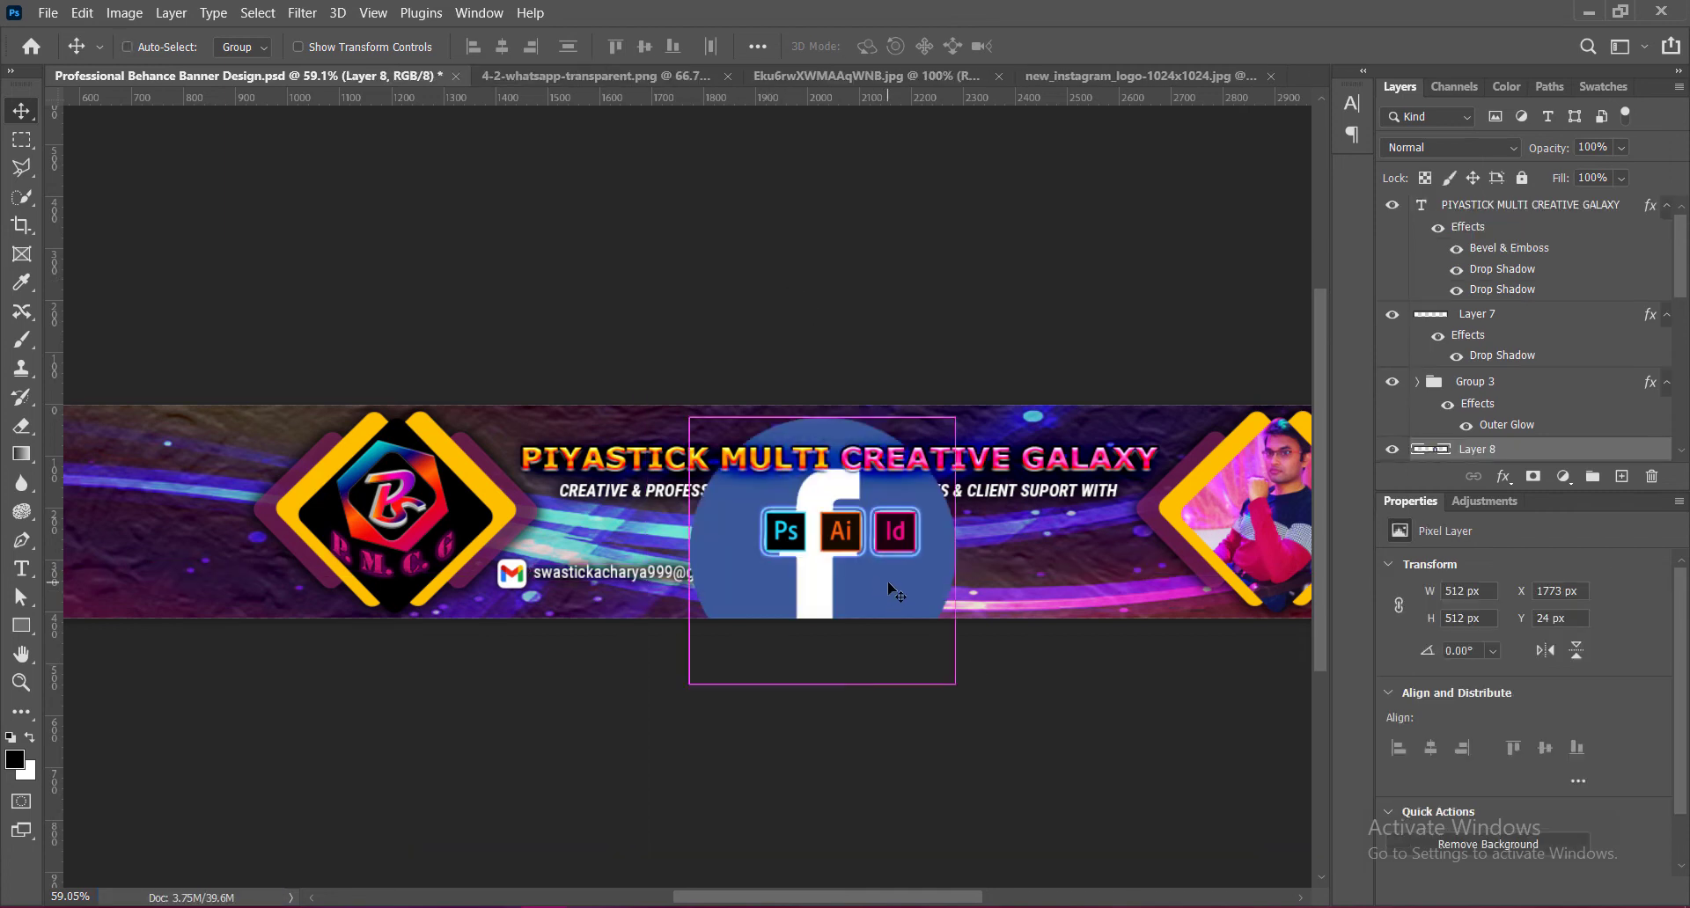
- Shrink the pasted Facebook logo to about 116 px and check the Vibrance adjustment
key("ctrl+t")
mouse_move(821, 413)
left_mouse_down()
mouse_move(822, 627)
mouse_move(785, 587)
left_mouse_up()
left_click(1089, 46)
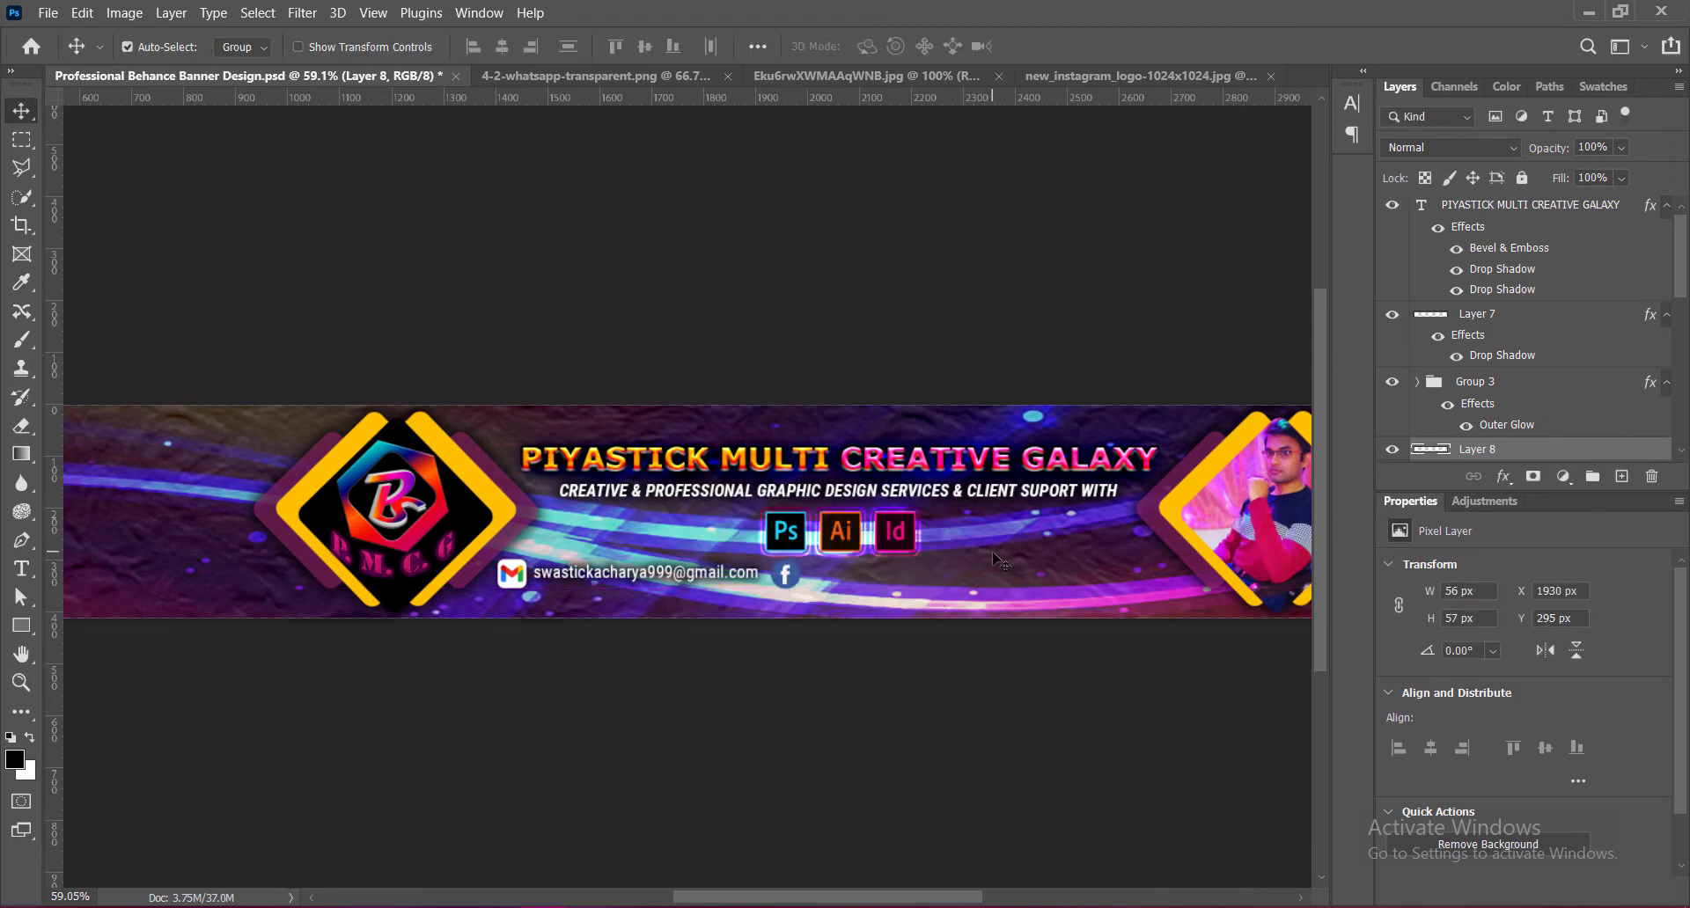
left_click(125, 13)
mouse_move(157, 65)
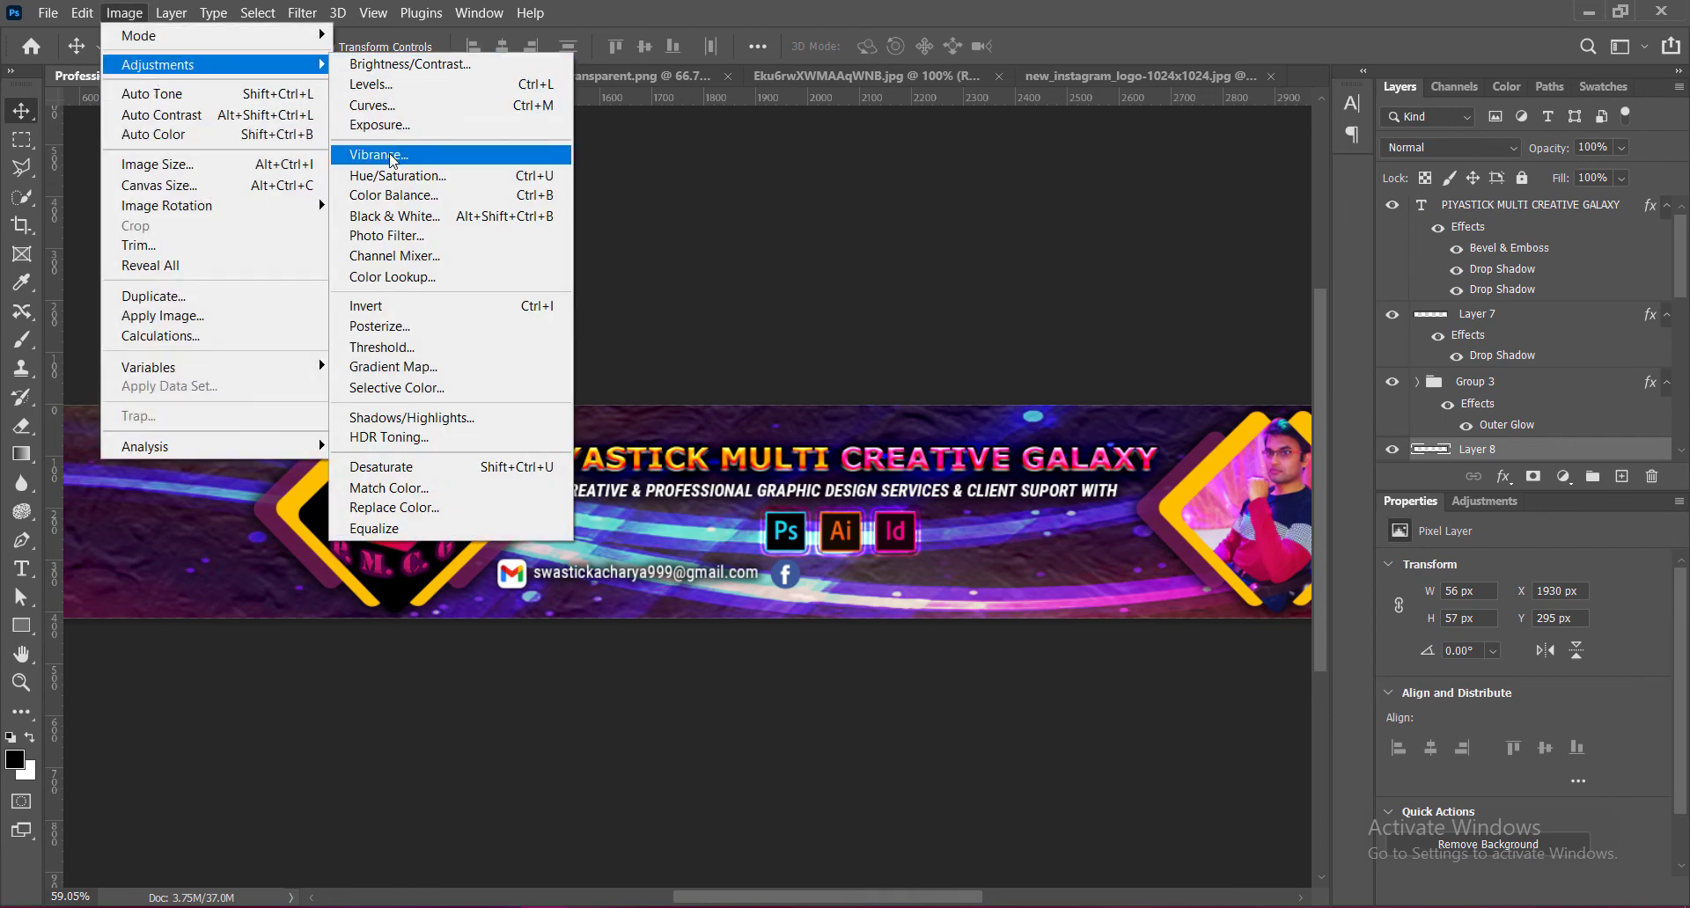
left_click(396, 157)
left_click(1393, 159)
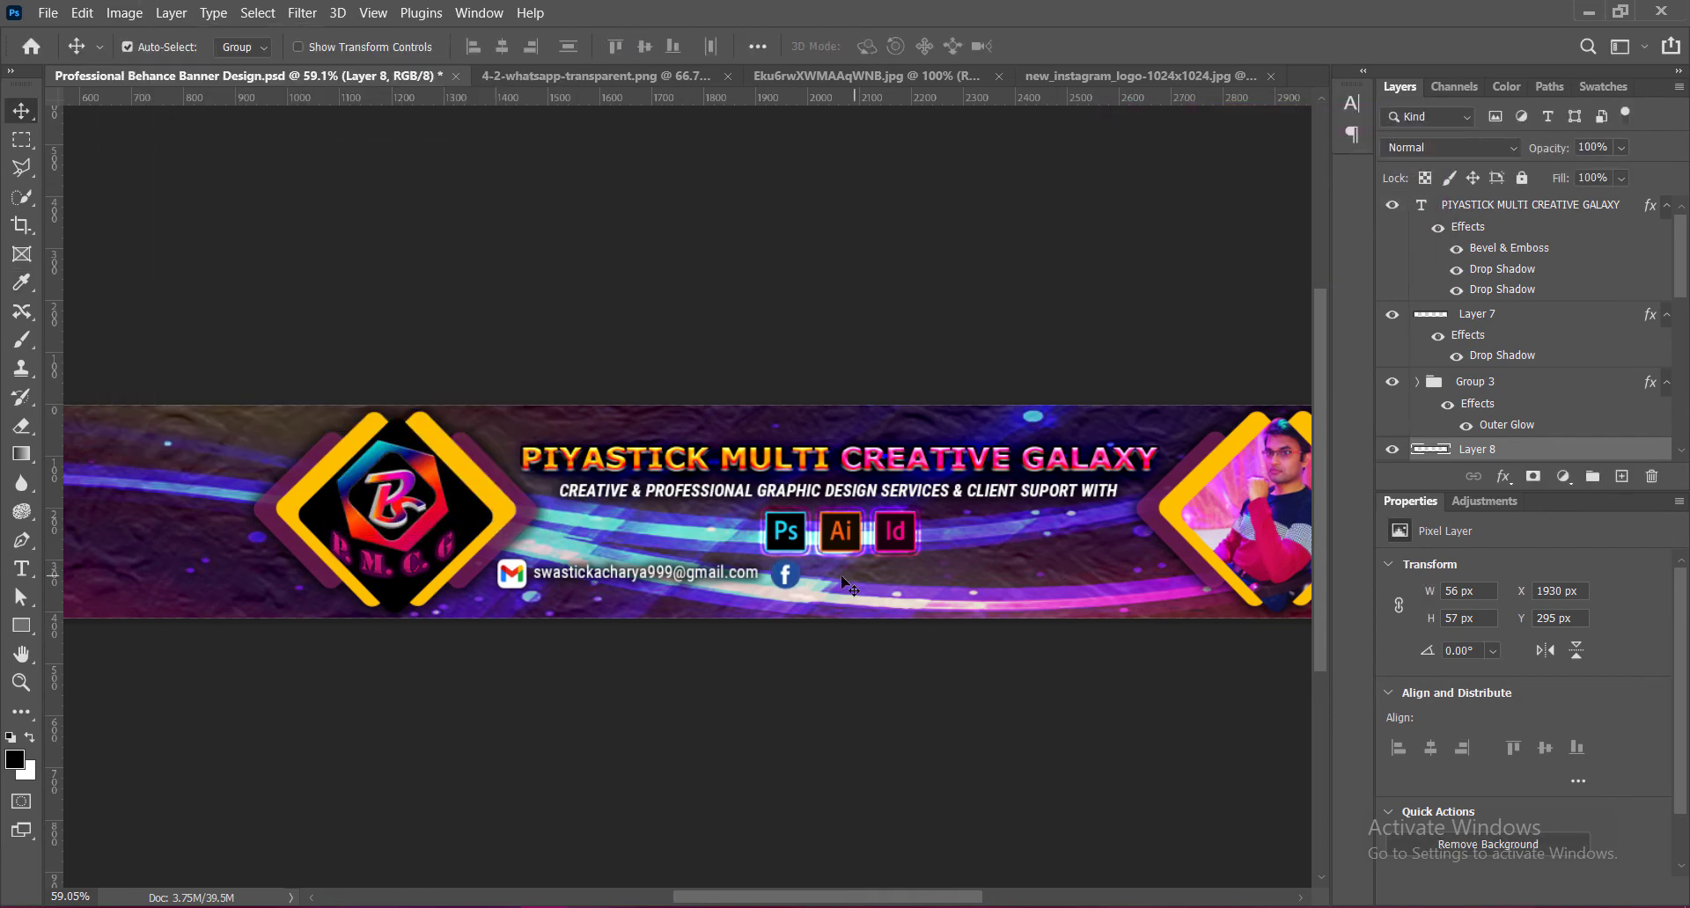
- Give the Facebook layer a second drop shadow with distance 3, spread 9, size 9
right_click(1433, 449)
left_click(876, 552)
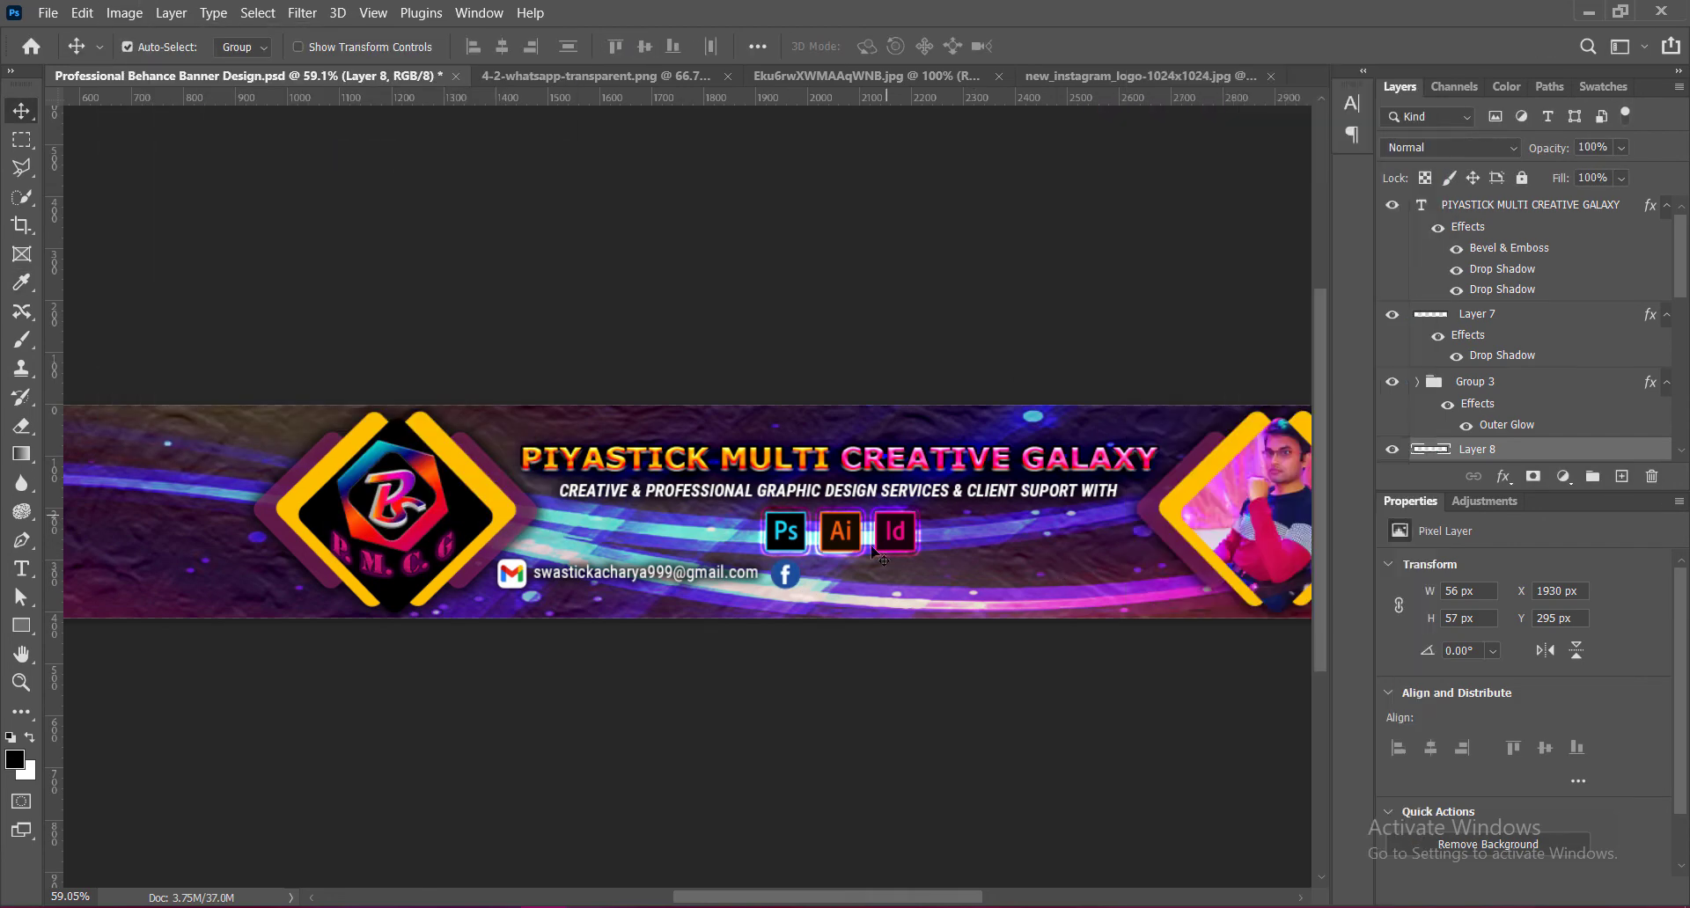
right_click(1496, 459)
left_click(1487, 460)
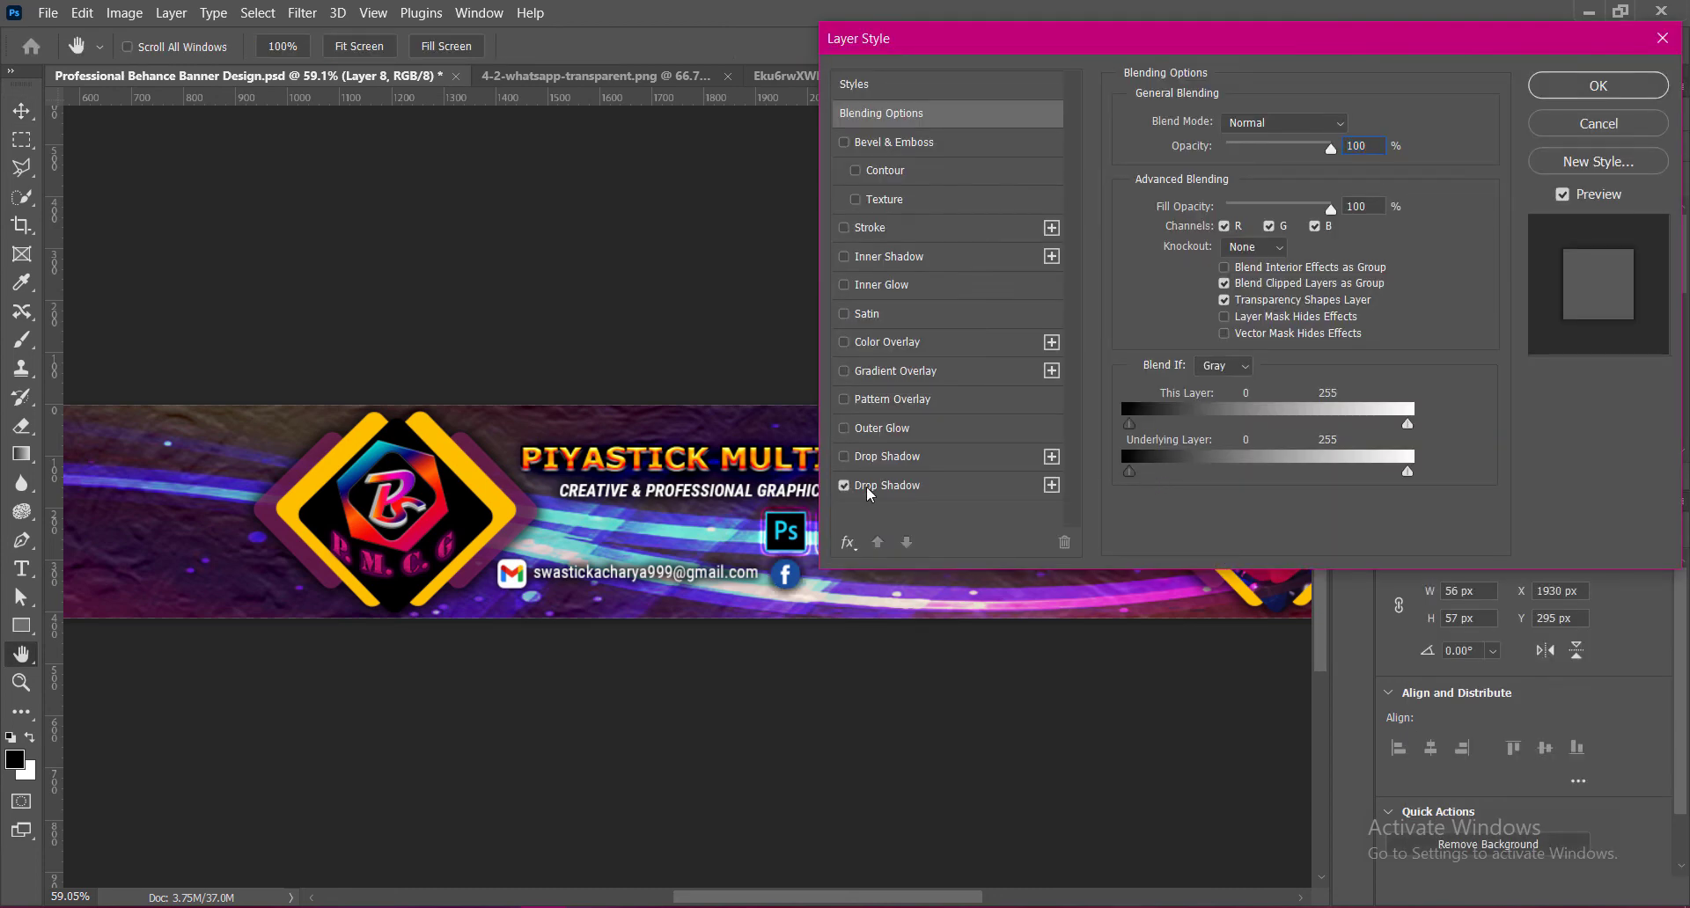
left_click(846, 489)
double_click(1340, 224)
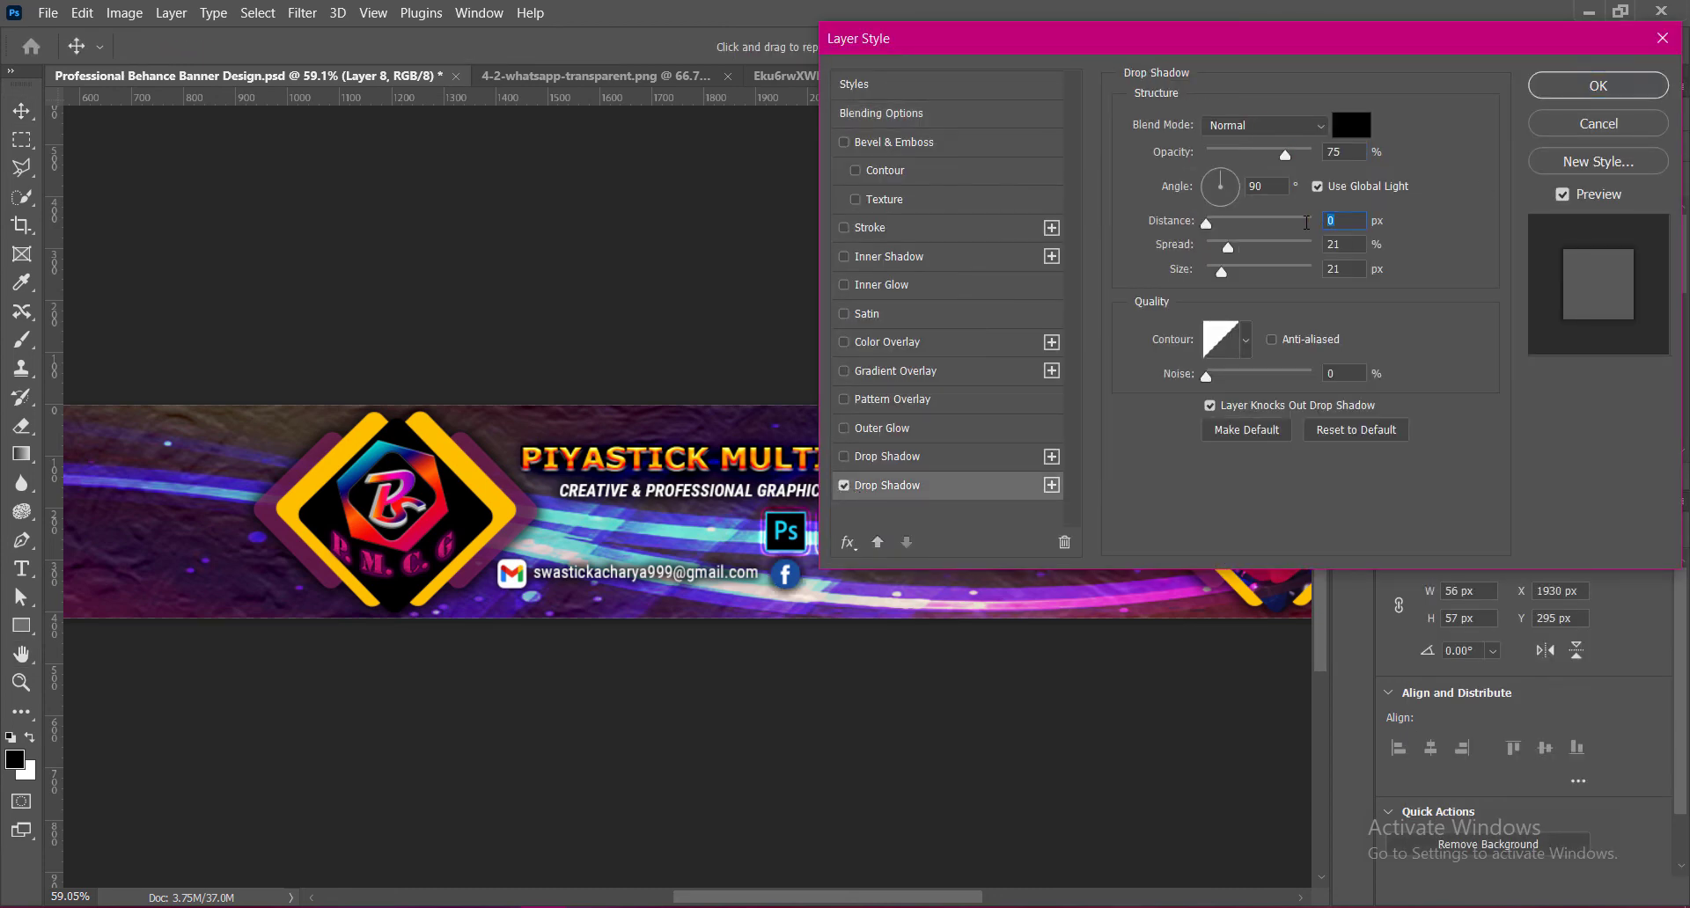
type("3")
key("Tab")
type("9")
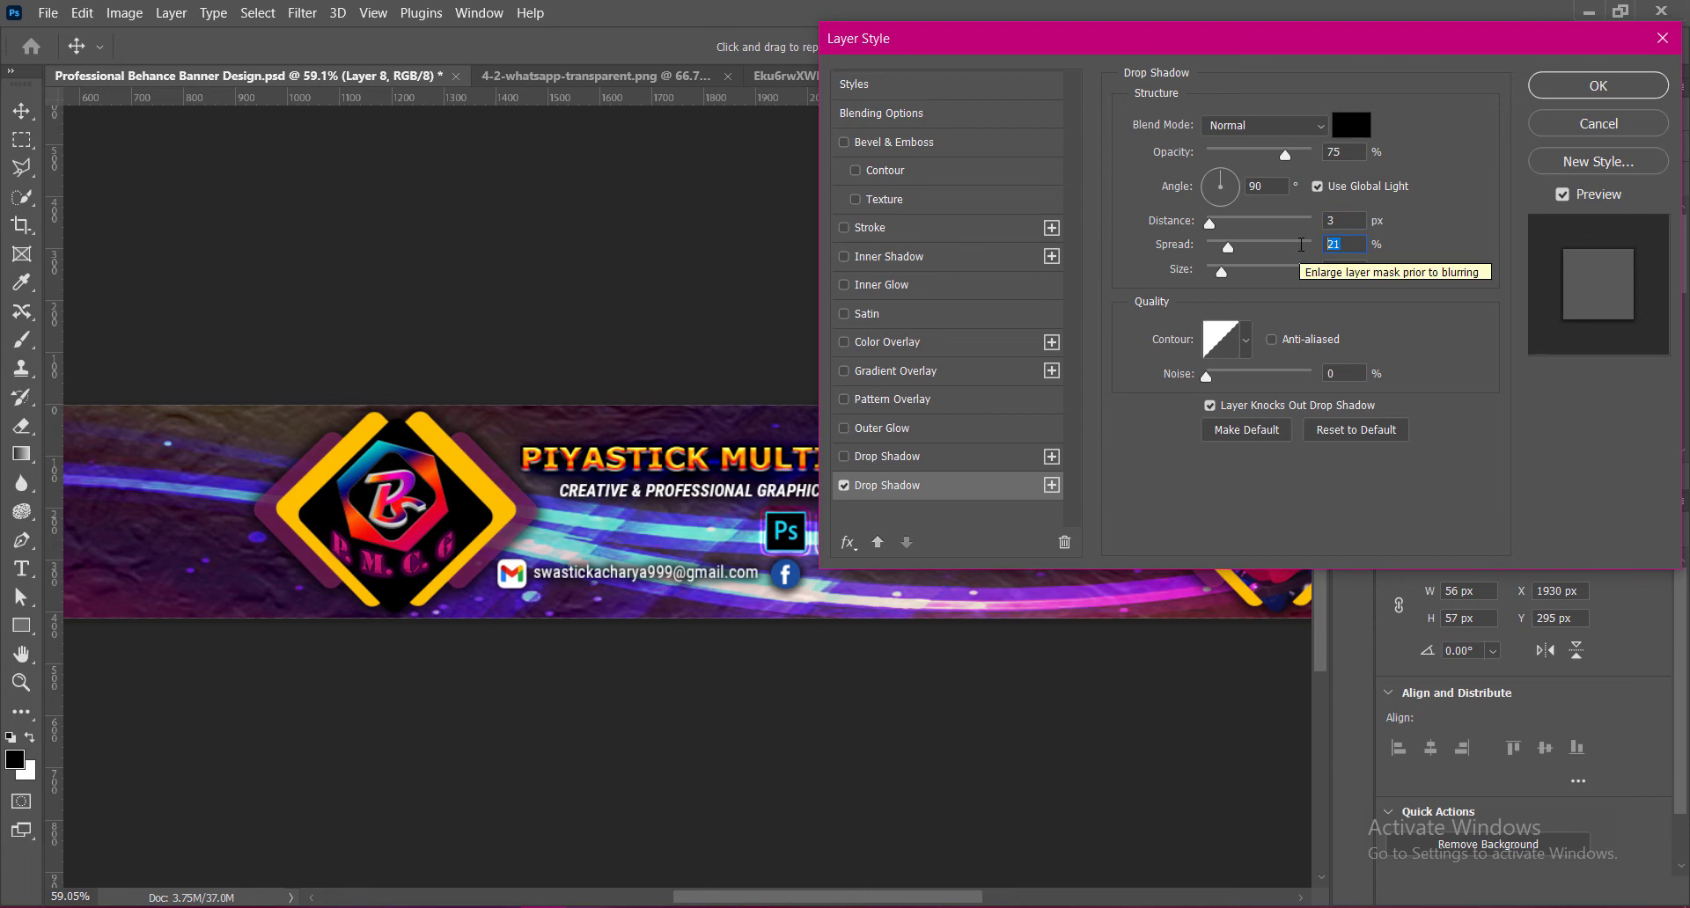
key("Tab")
type("9")
left_click(1583, 92)
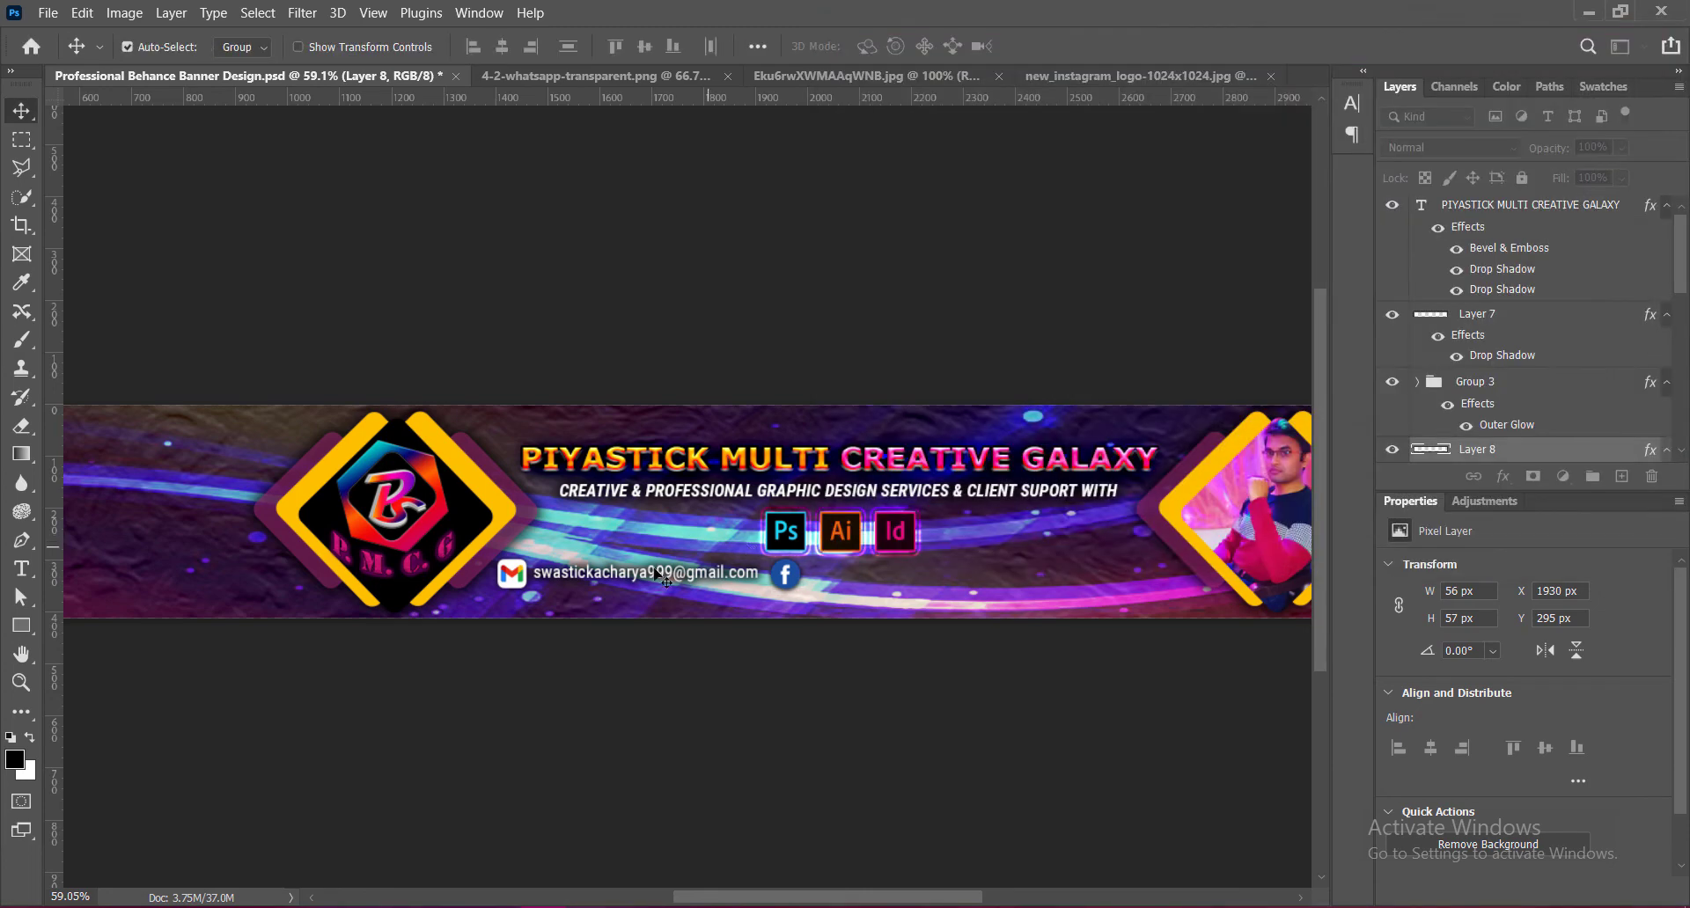
- Review Layer 7's drop shadow settings in its layer style
left_click(1444, 321)
right_click(1409, 318)
left_click(1429, 325)
left_click(888, 485)
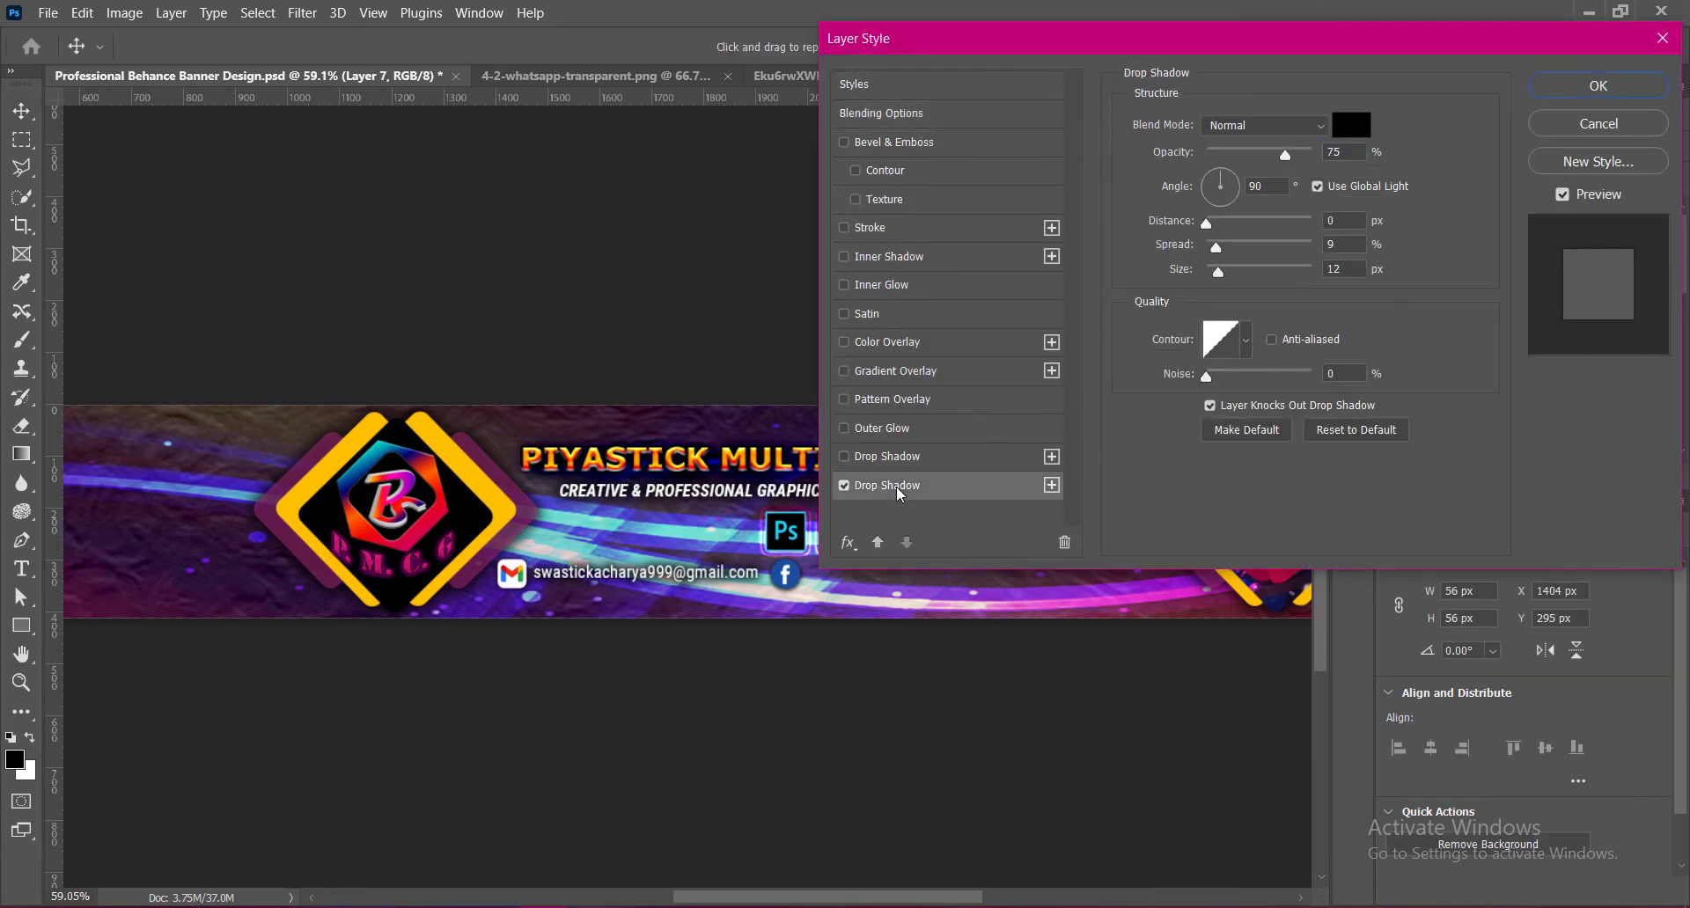
- Revise the Facebook icon's drop shadow to spread 0 and size 12, and save
right_click(1408, 407)
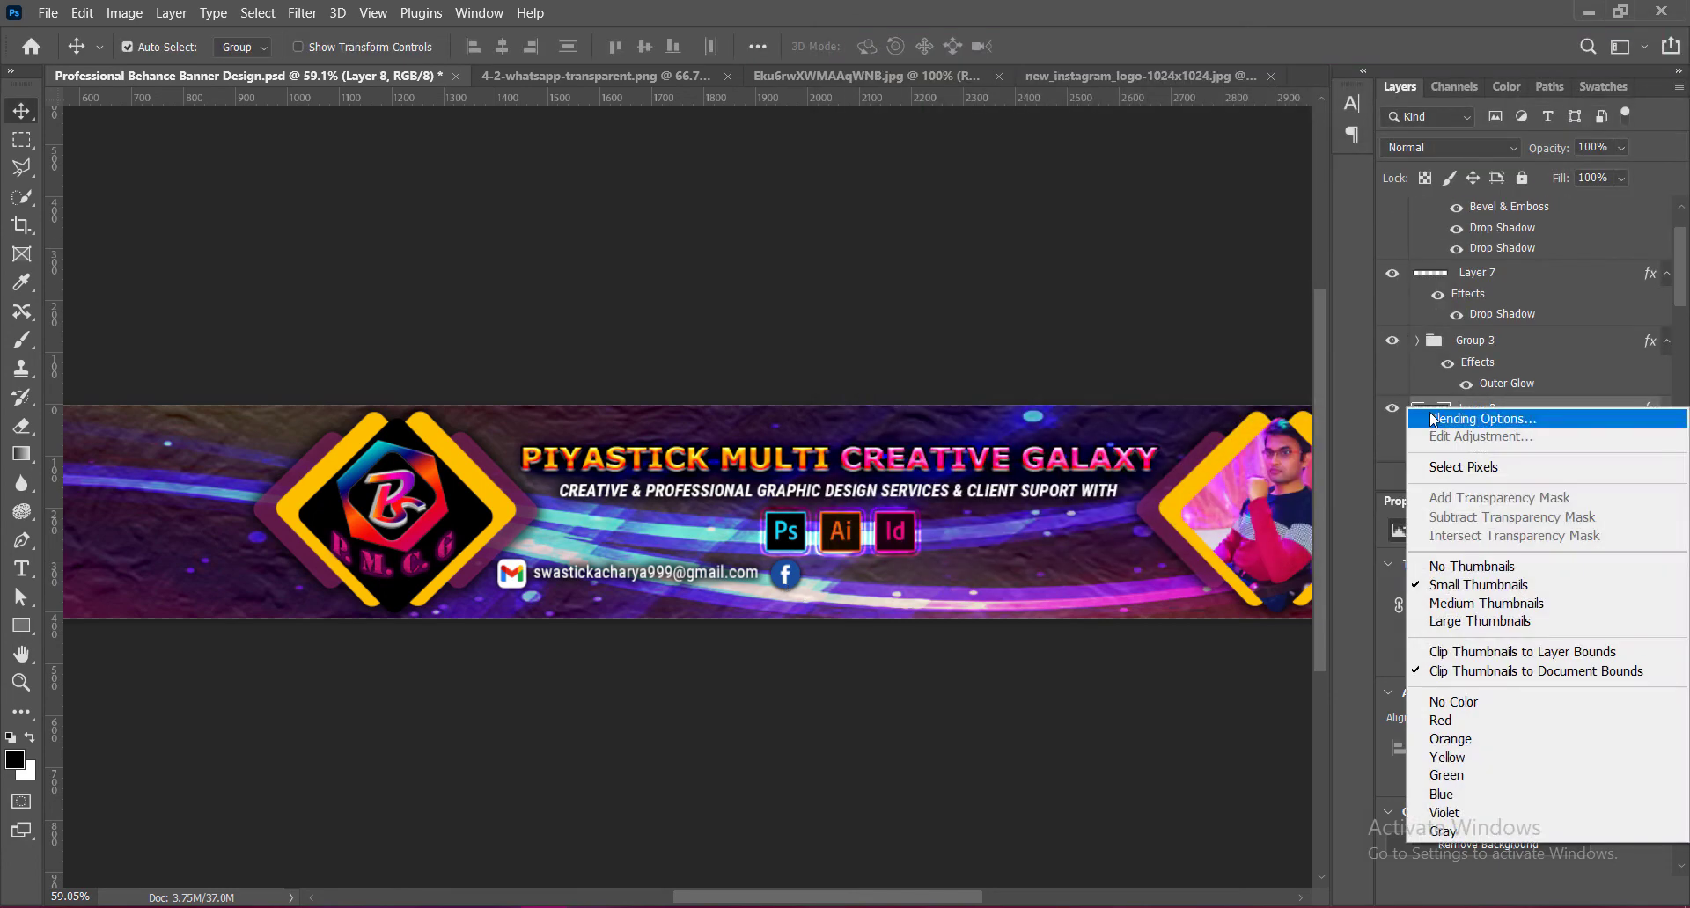
left_click(1430, 414)
left_click(887, 485)
type("0")
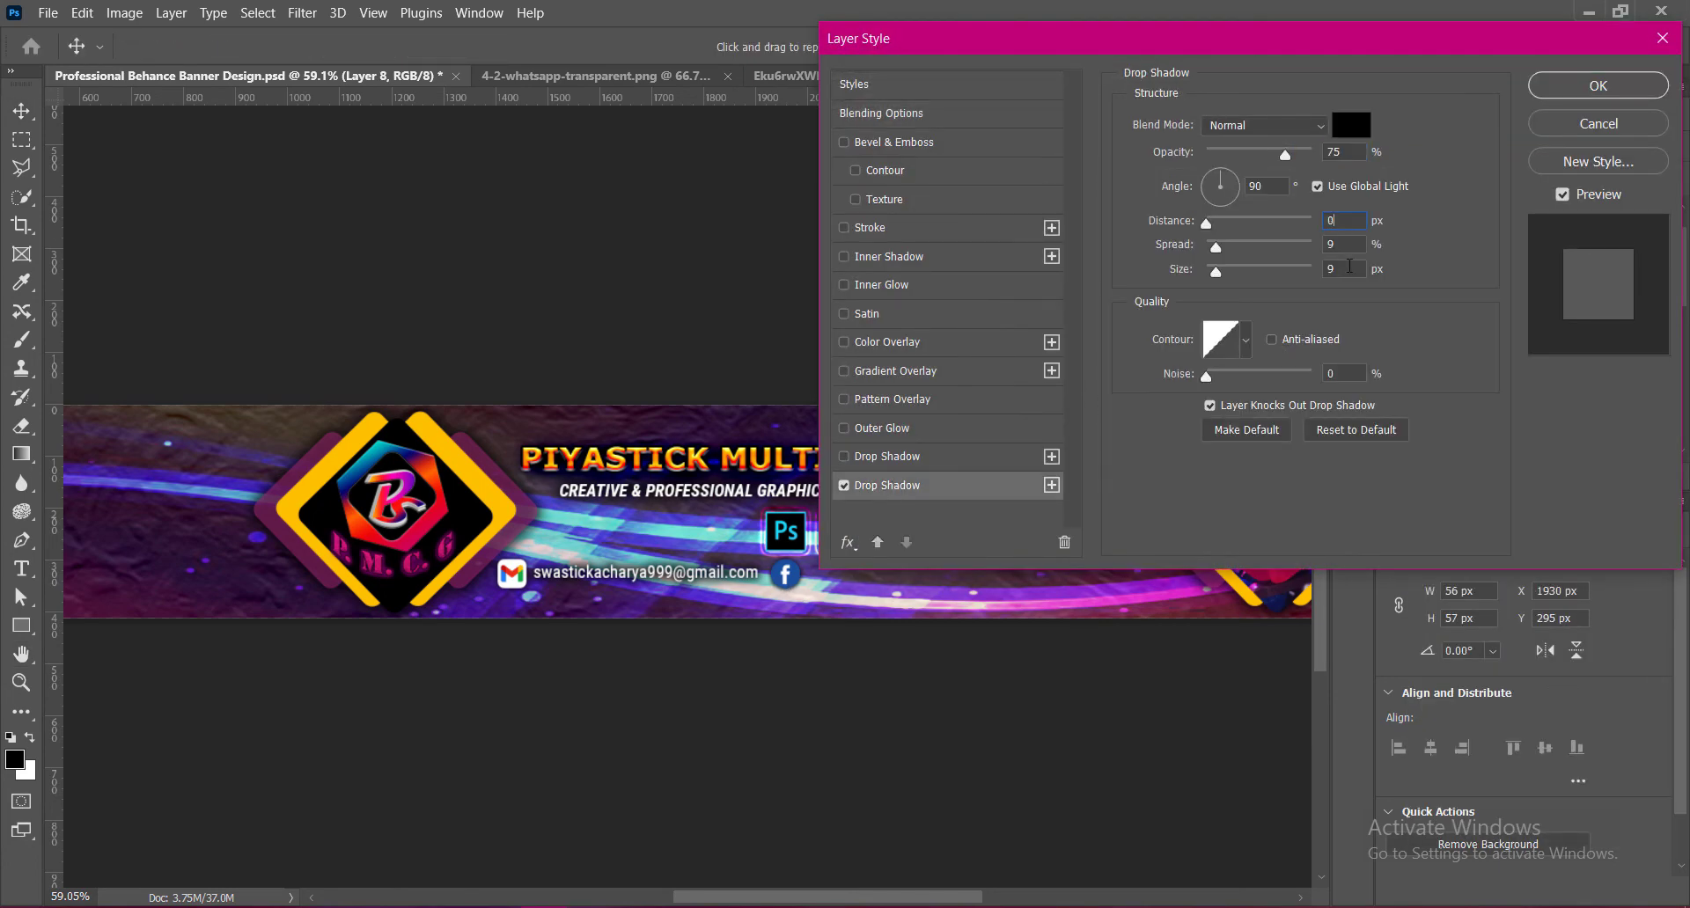
key("Tab")
key("Tab")
type("12")
left_click(1596, 88)
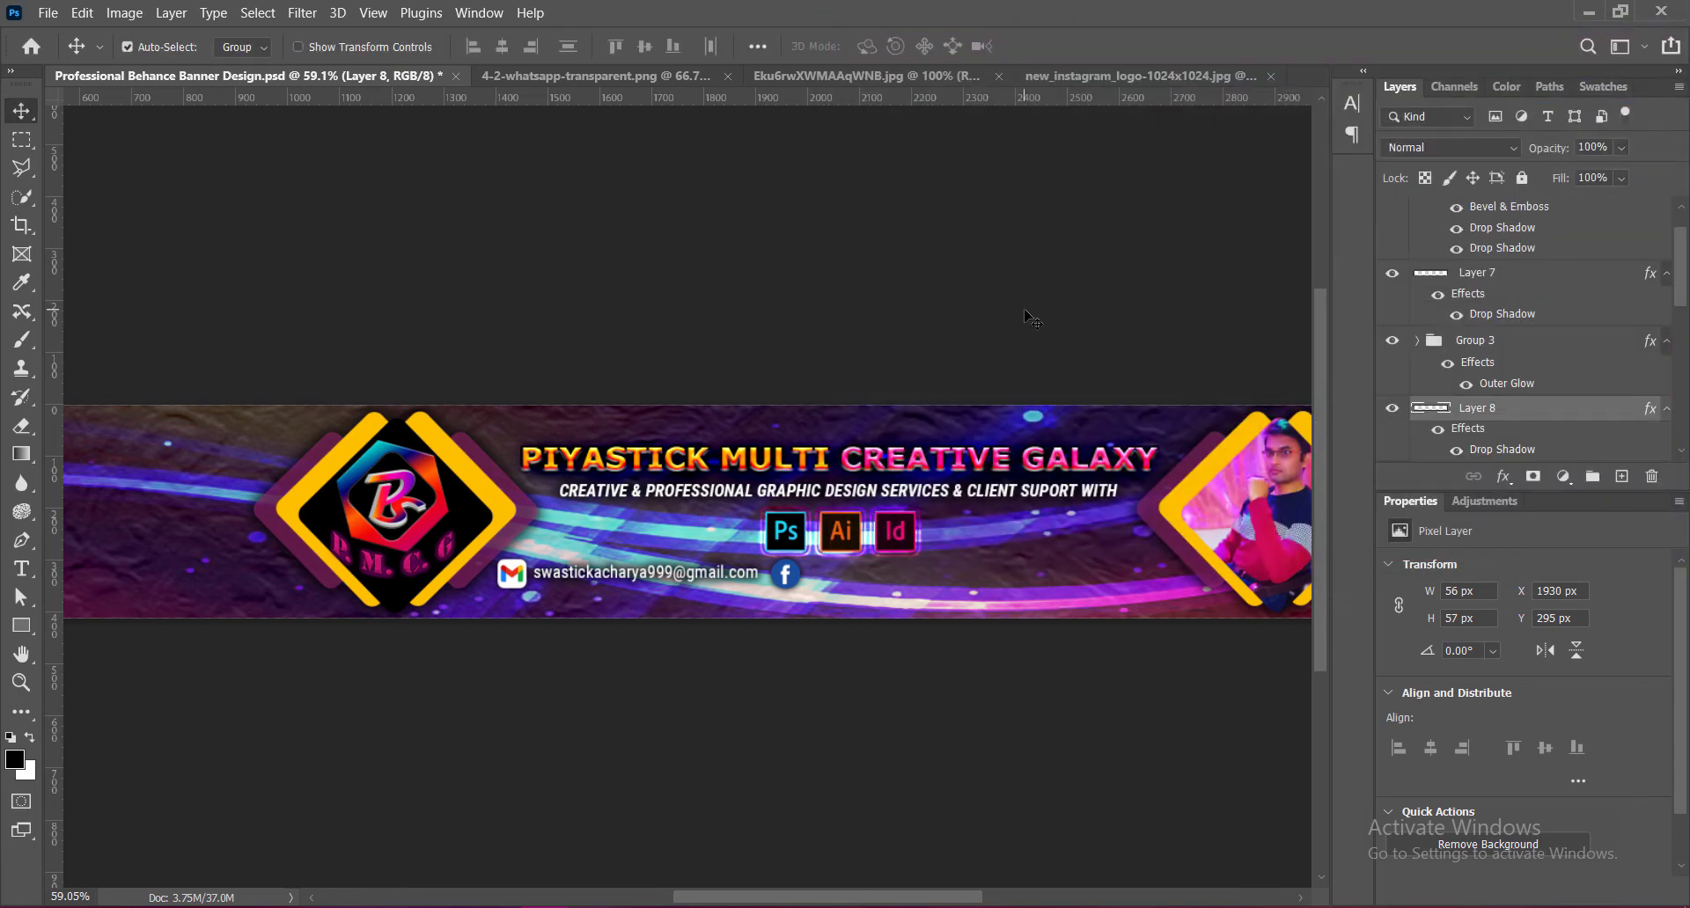
key("ctrl+s")
- Duplicate the e-mail text to the right and retype it as the Facebook page address
left_click_drag(622, 580, 940, 579)
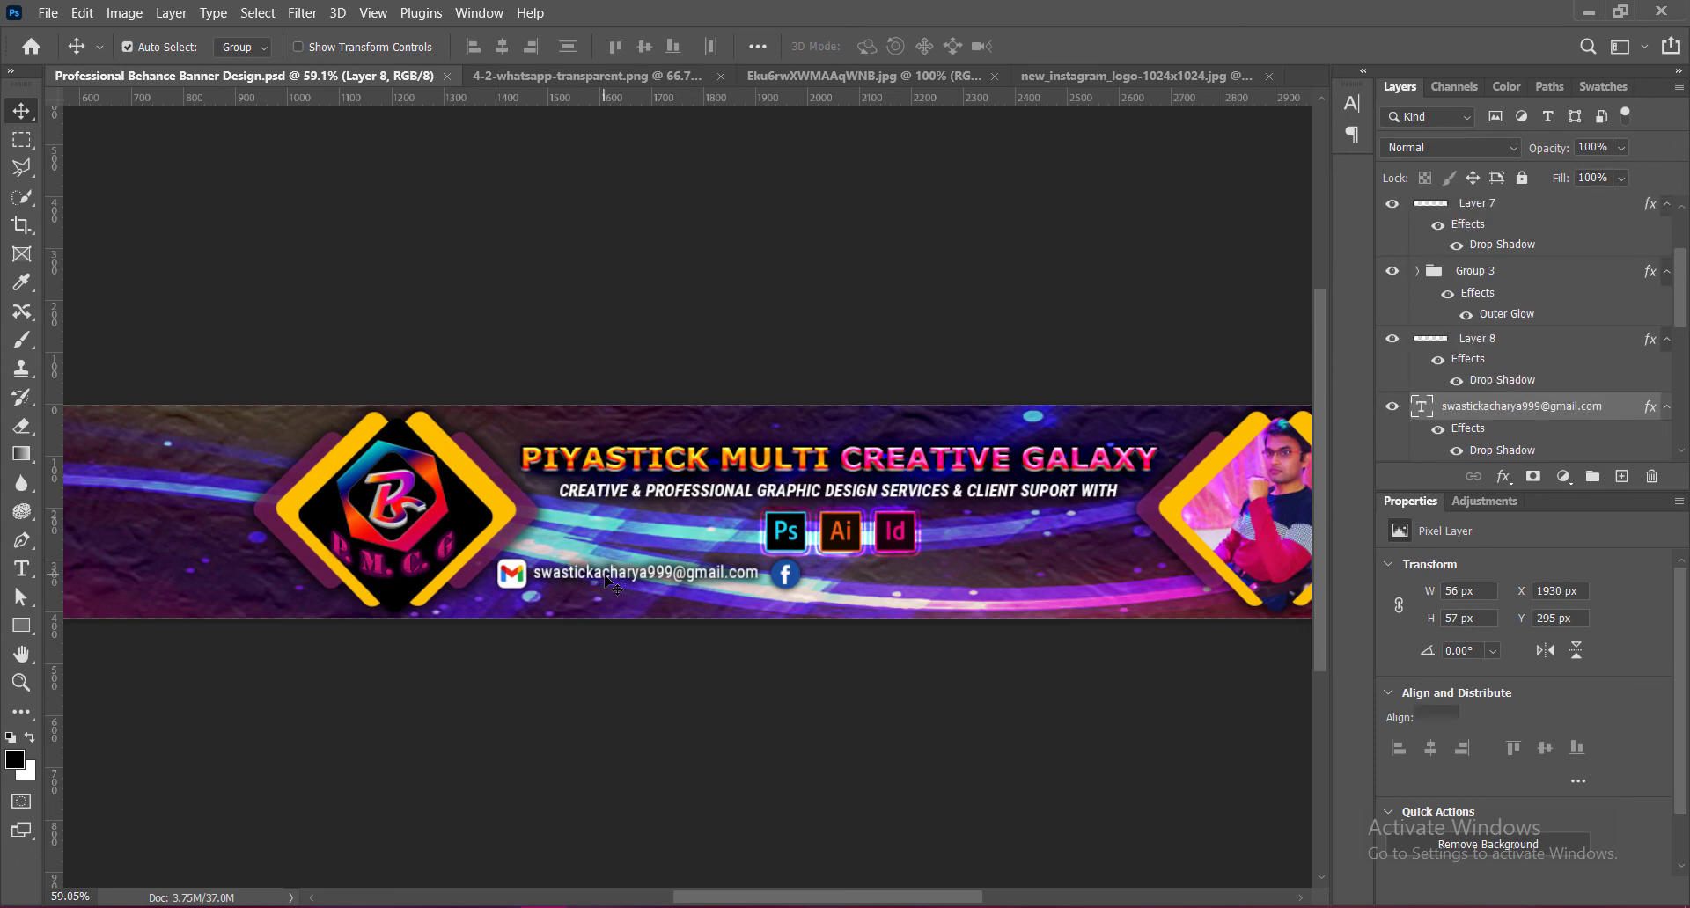
double_click(940, 579)
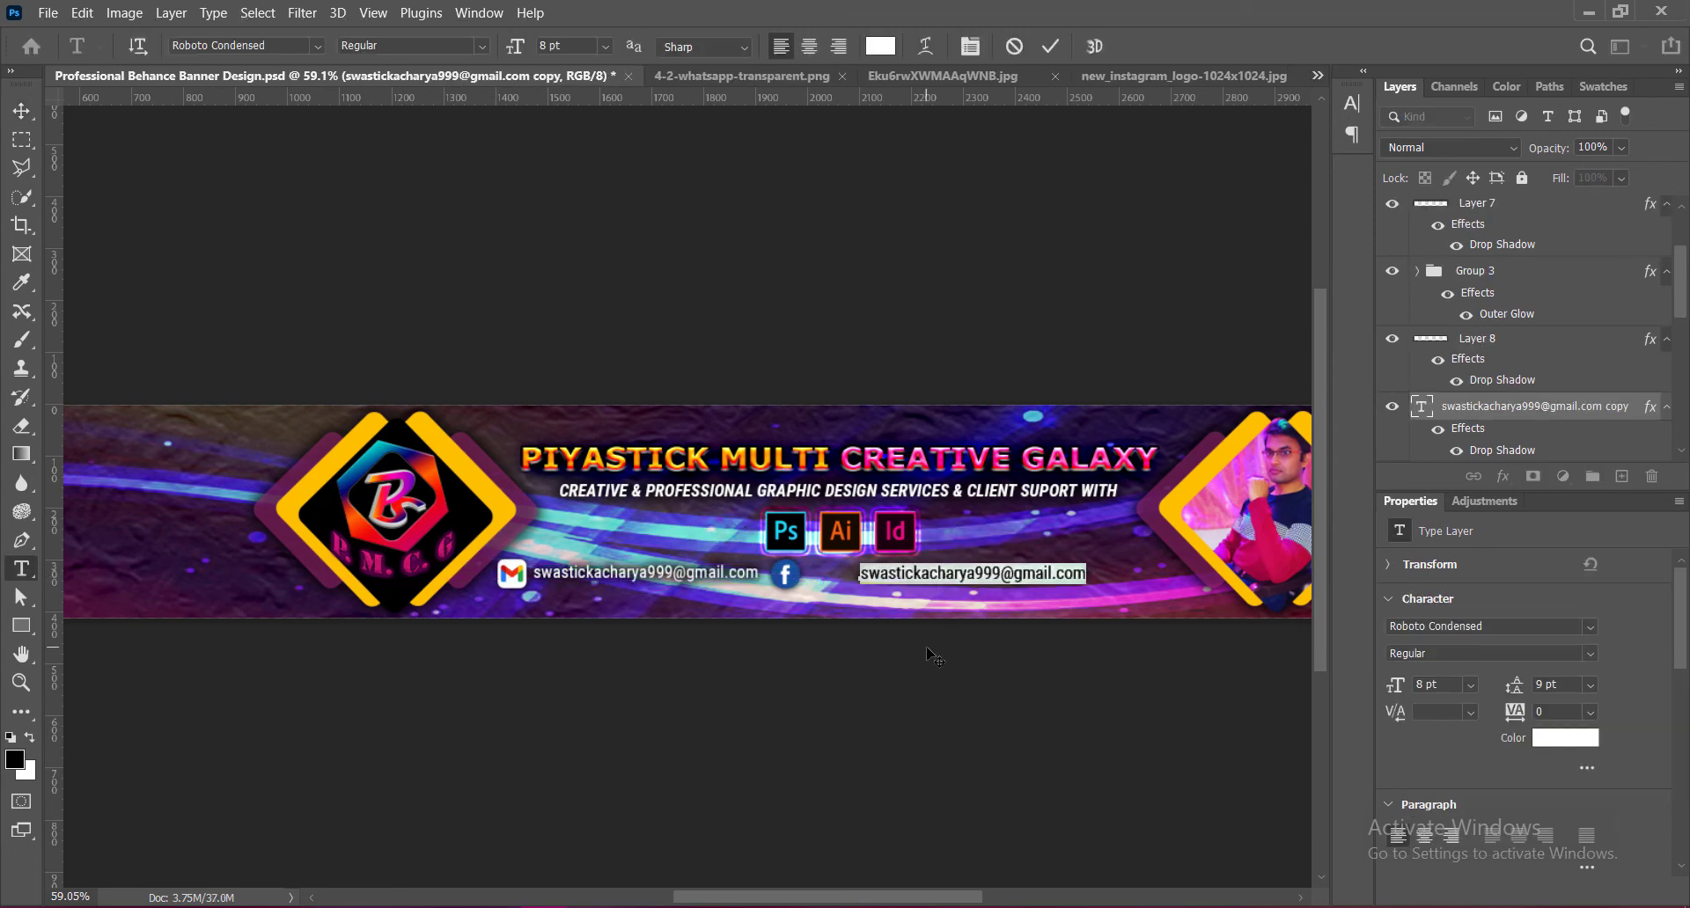
type("facebook.com/swastick999")
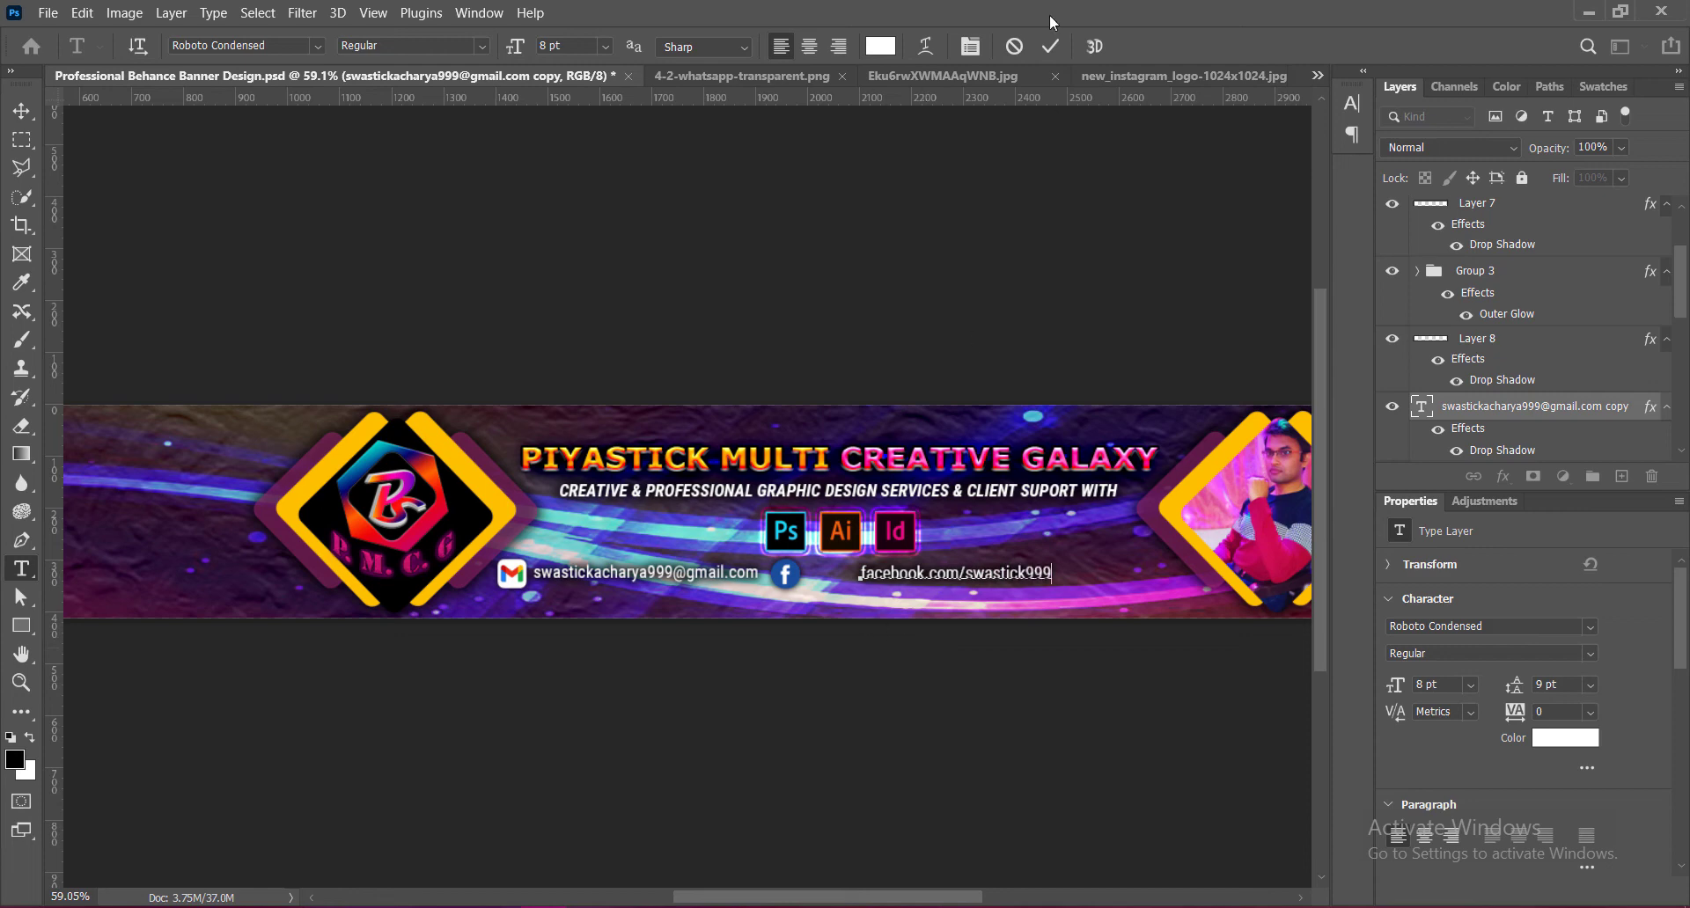
left_click(1050, 46)
key("v")
- Position the Facebook address snugly beside its icon and paste in the WhatsApp image
left_click_drag(972, 586, 921, 582)
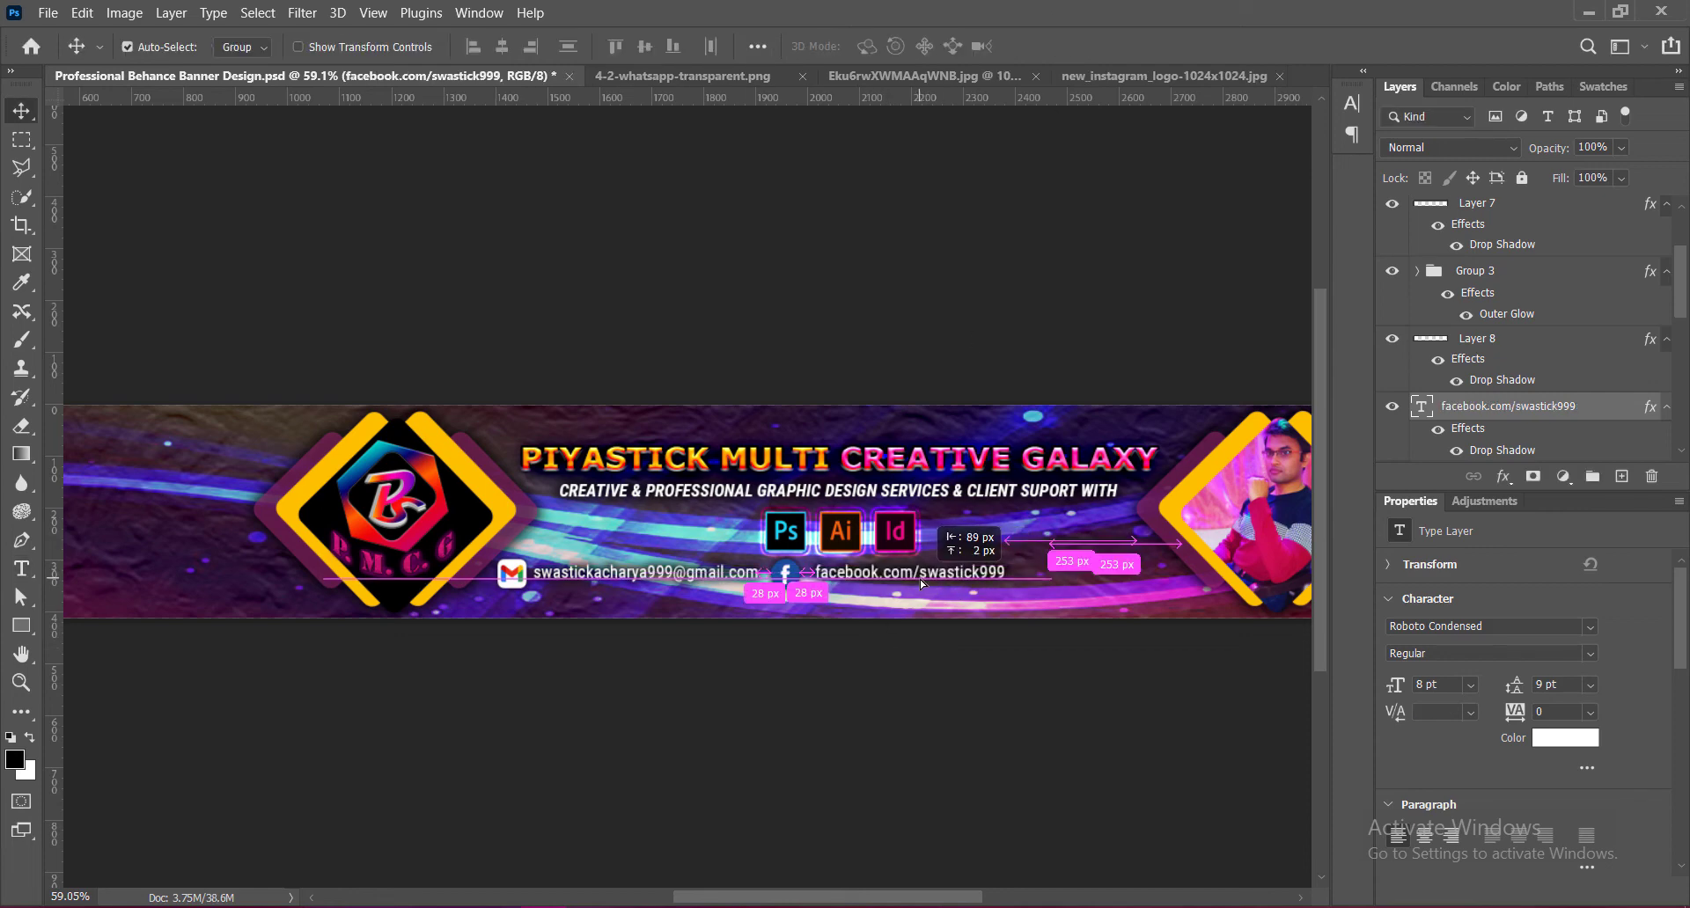
left_click_drag(919, 579, 919, 578)
key("Left")
key("Left")
key("Left")
key("Left")
key("Left")
key("Left")
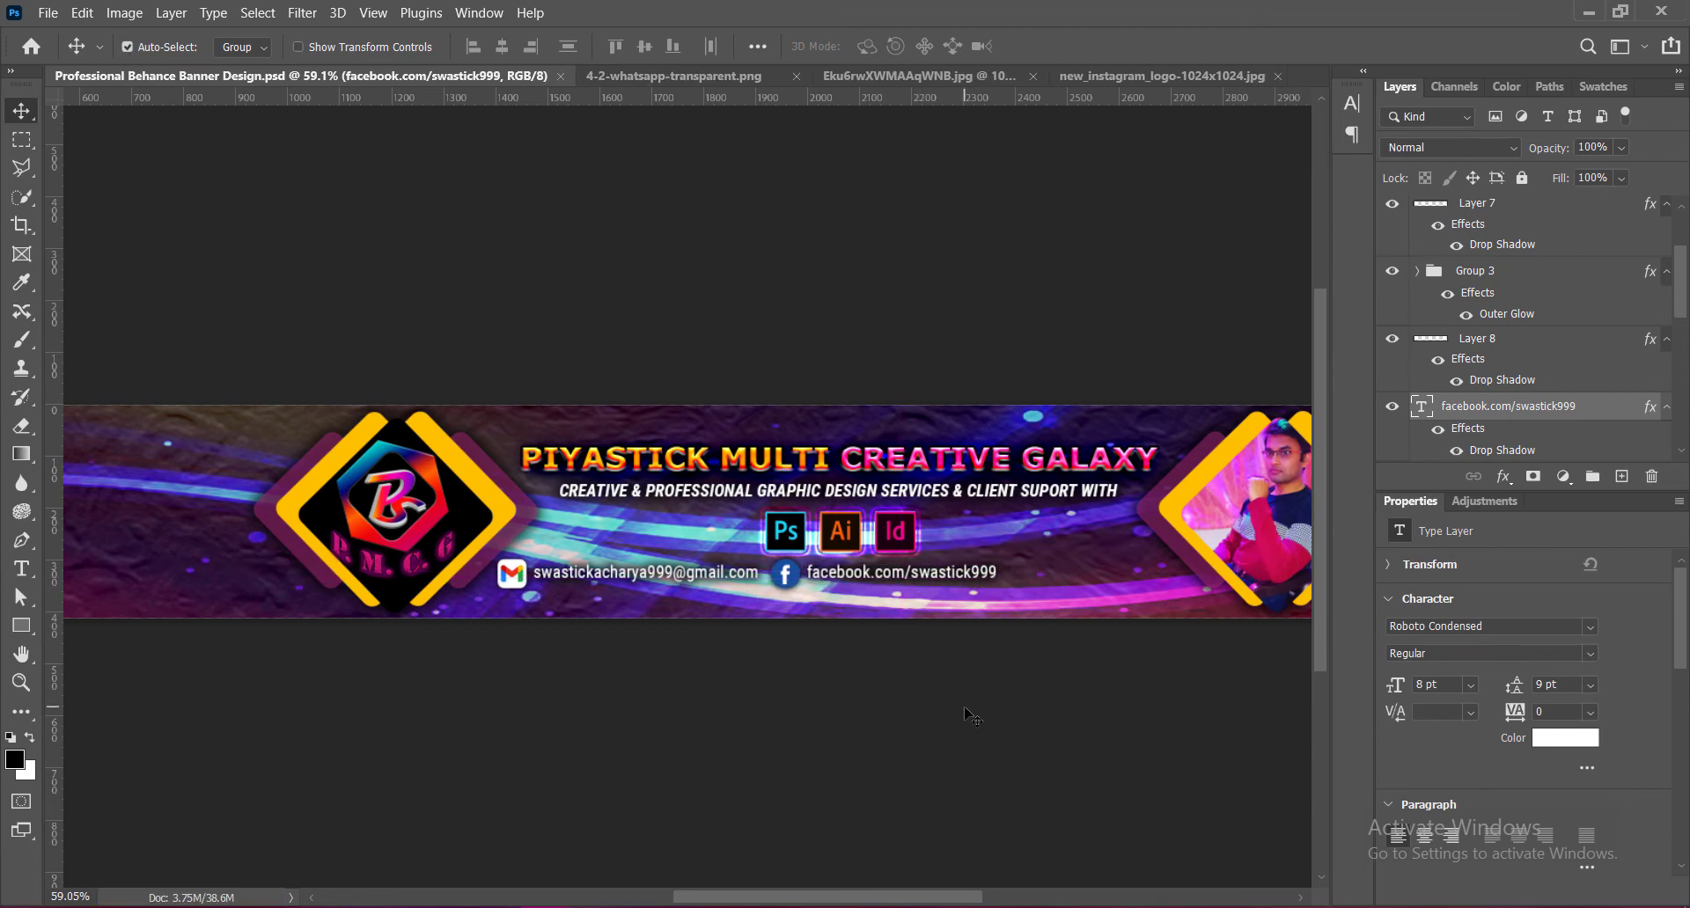
key("ctrl+v")
- Scale the WhatsApp image down to a 57 px icon after the Facebook address
key("ctrl+t")
mouse_move(1002, 829)
left_mouse_down()
mouse_move(1001, 369)
mouse_move(1039, 561)
mouse_move(1051, 551)
mouse_move(1032, 588)
mouse_move(1023, 552)
left_mouse_up()
left_click(1089, 45)
key("ctrl+t")
left_click(1090, 46)
key("ctrl+t")
left_click(1089, 45)
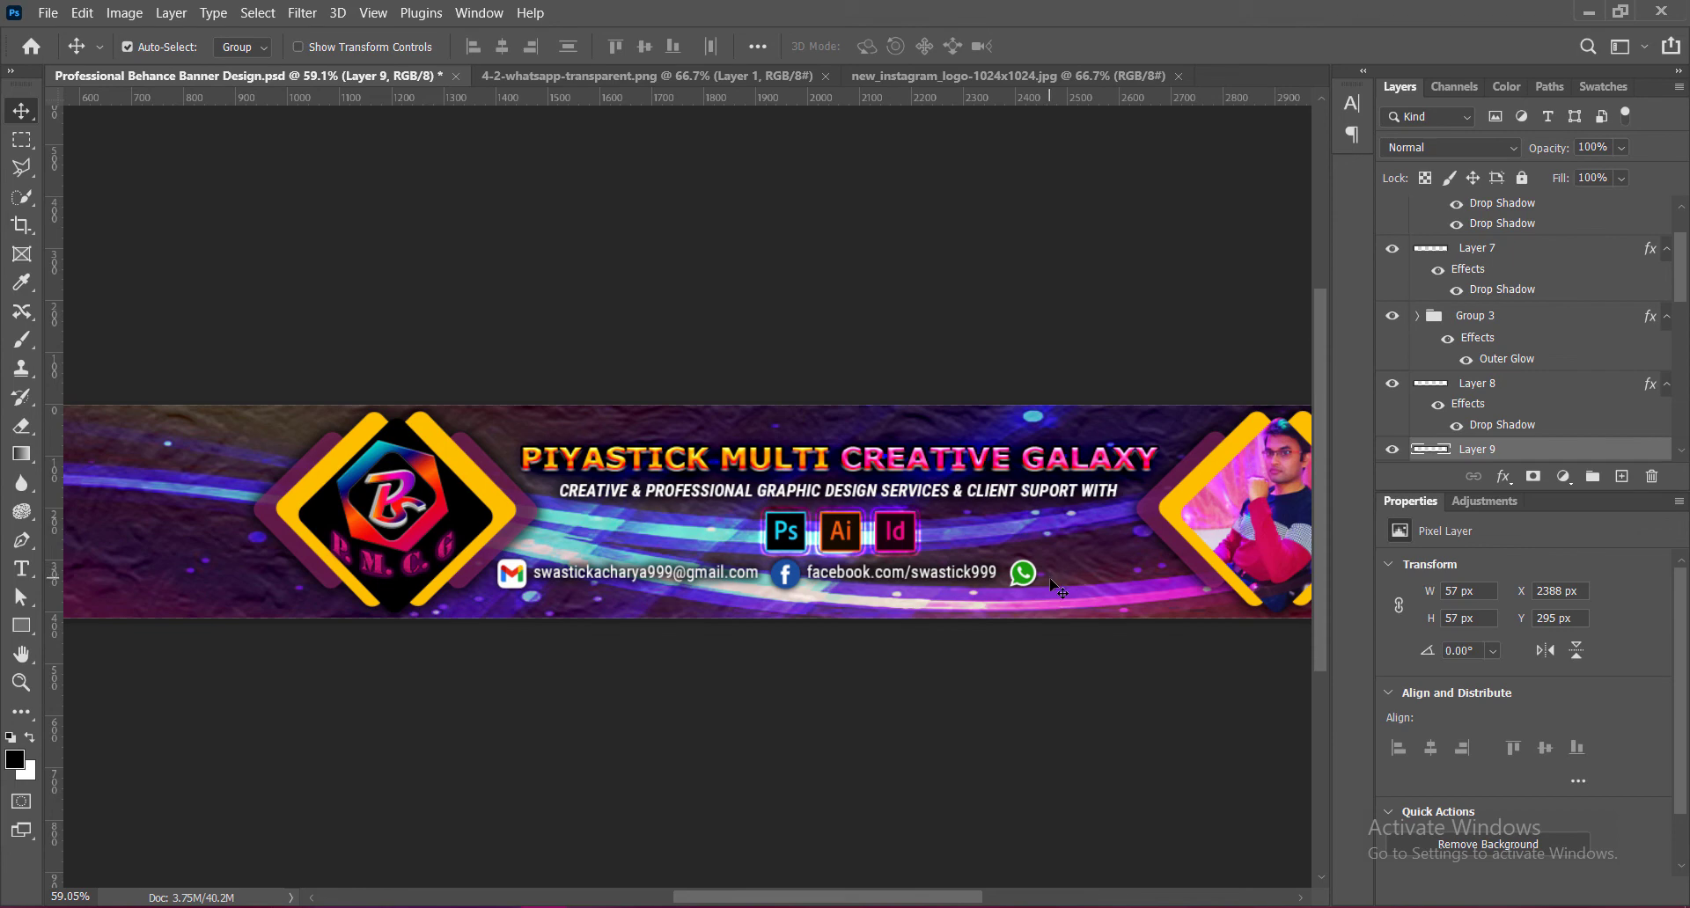
- Boost the WhatsApp icon's vibrance and paste a drop shadow layer style onto it
left_click(124, 12)
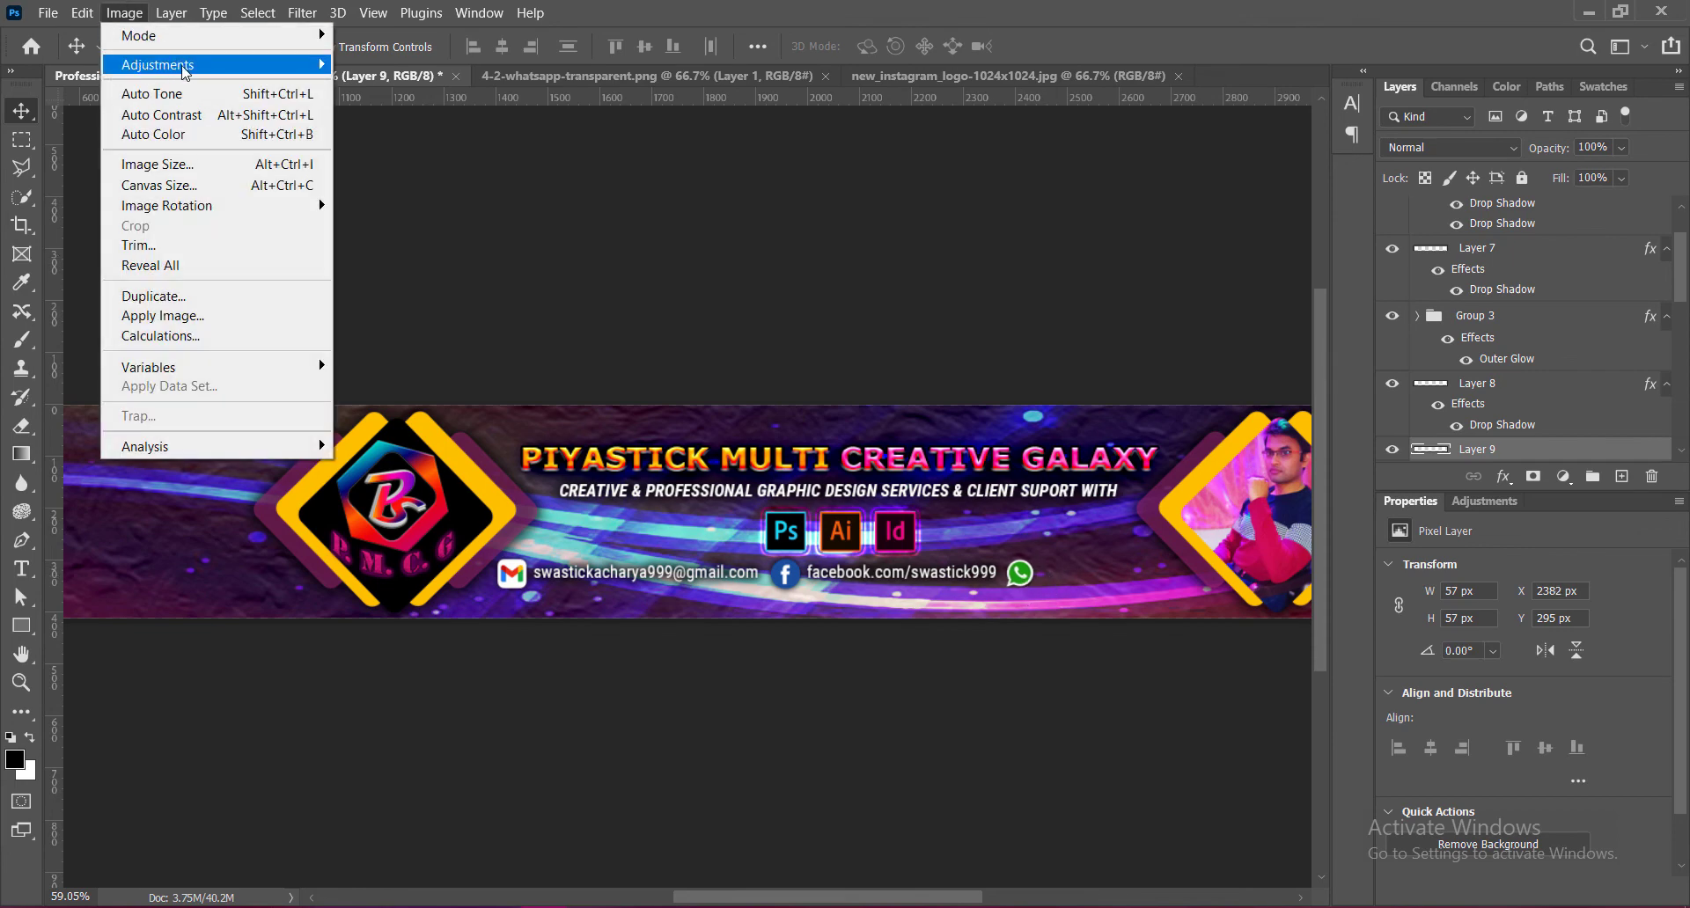
left_click(370, 151)
key("Return")
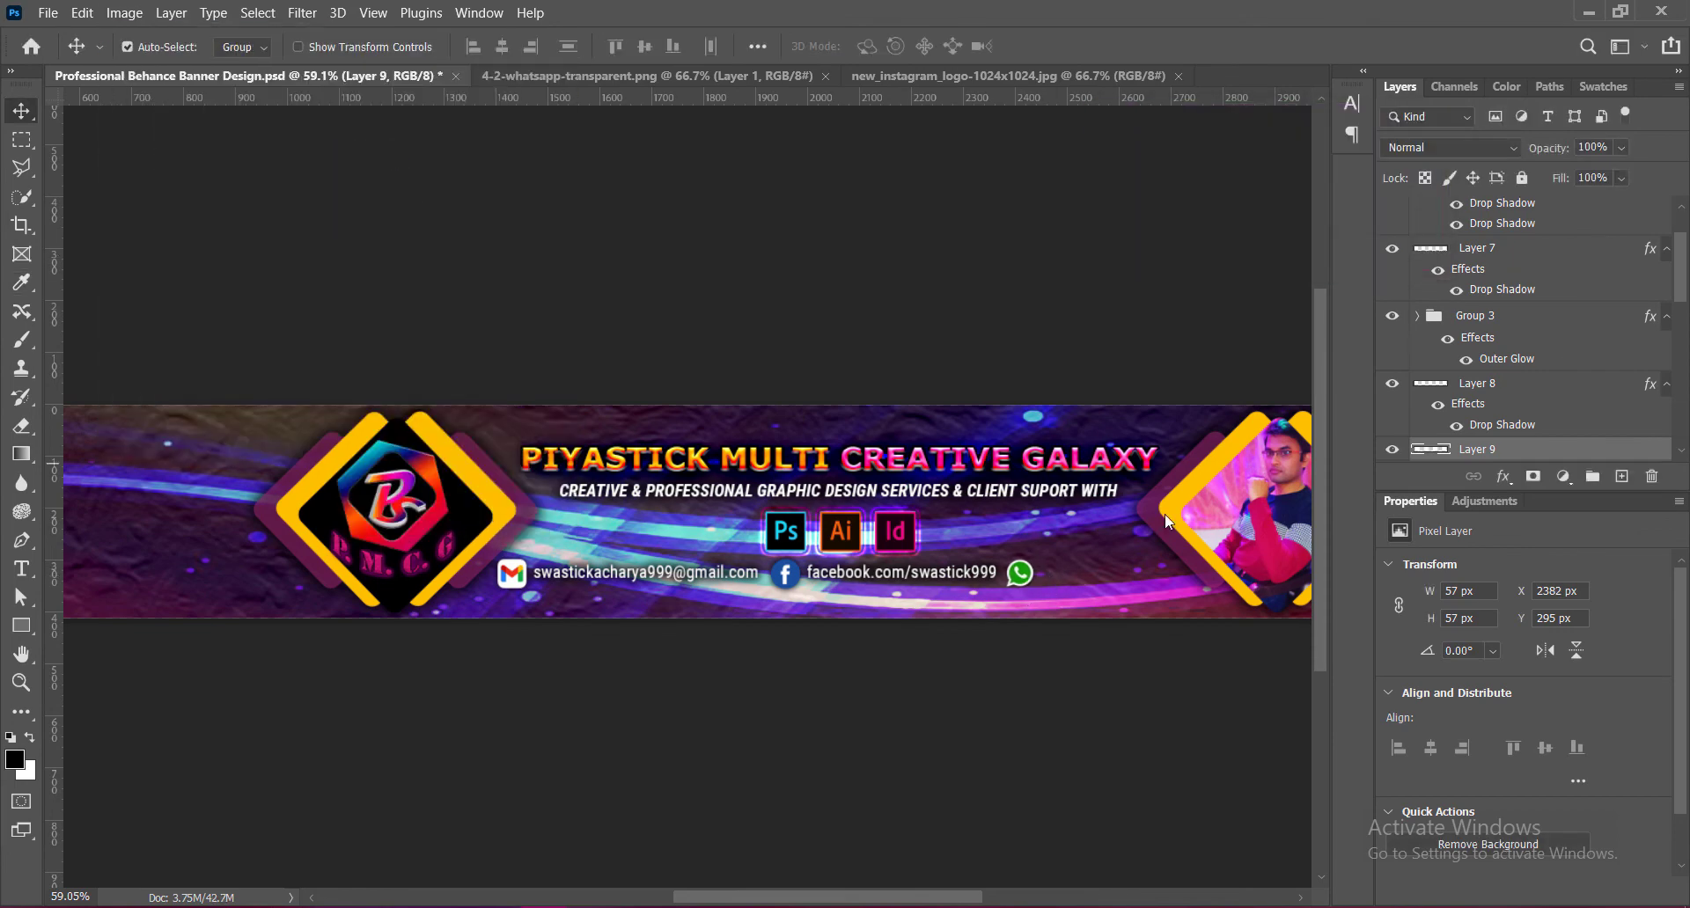
right_click(1423, 453)
left_click(1433, 457)
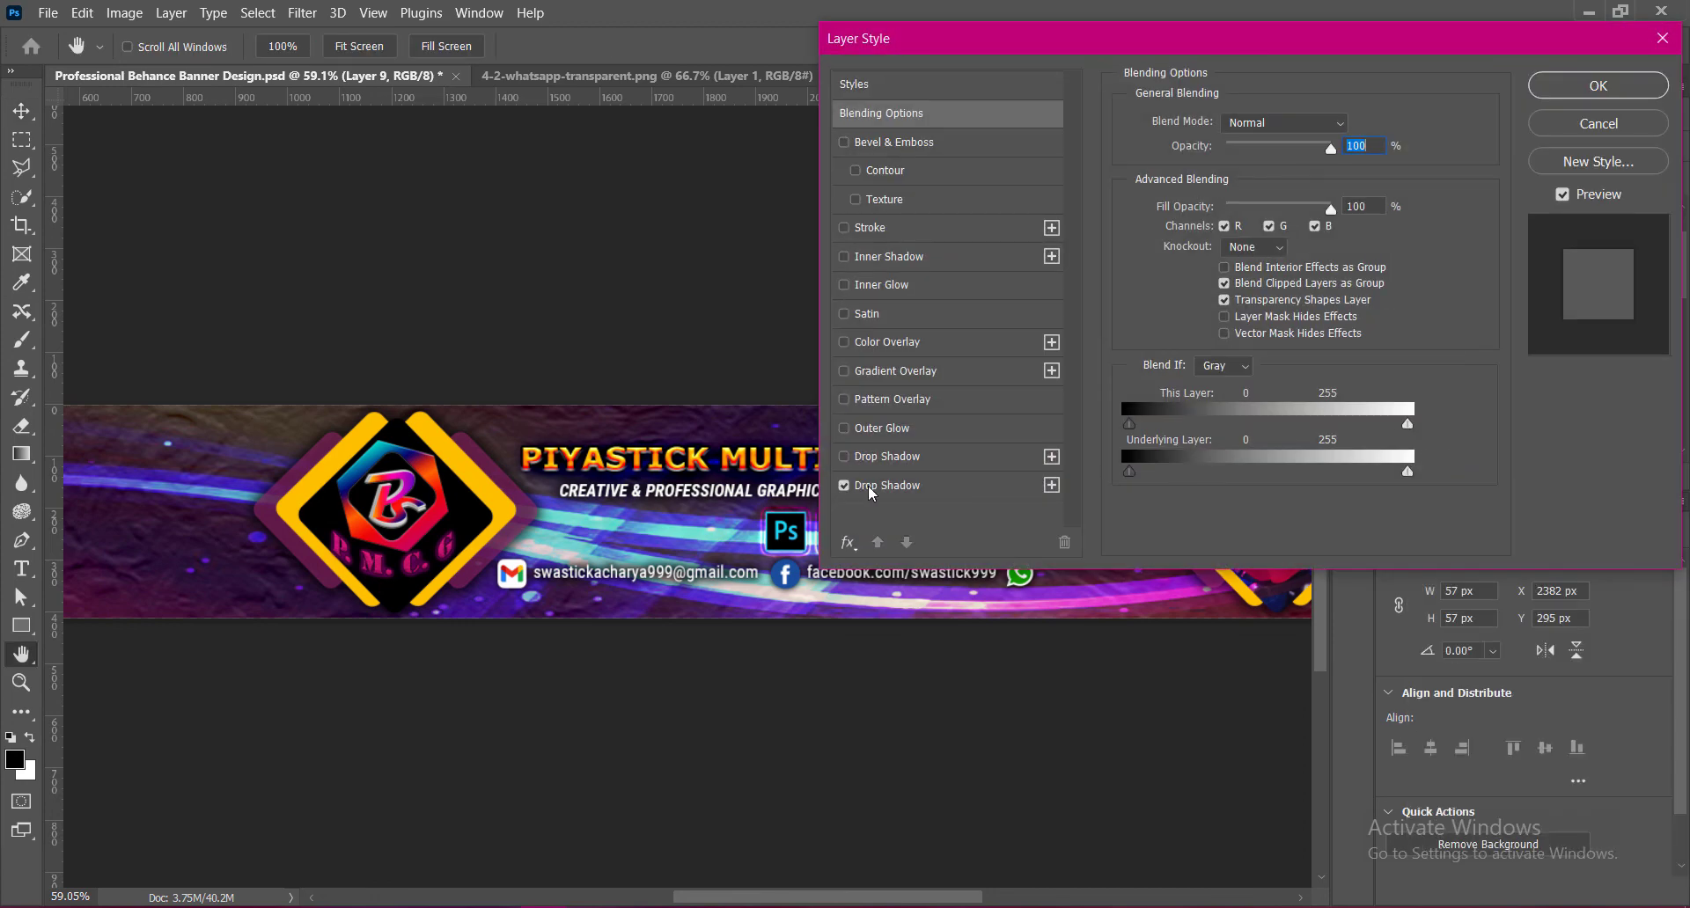
left_click(1597, 85)
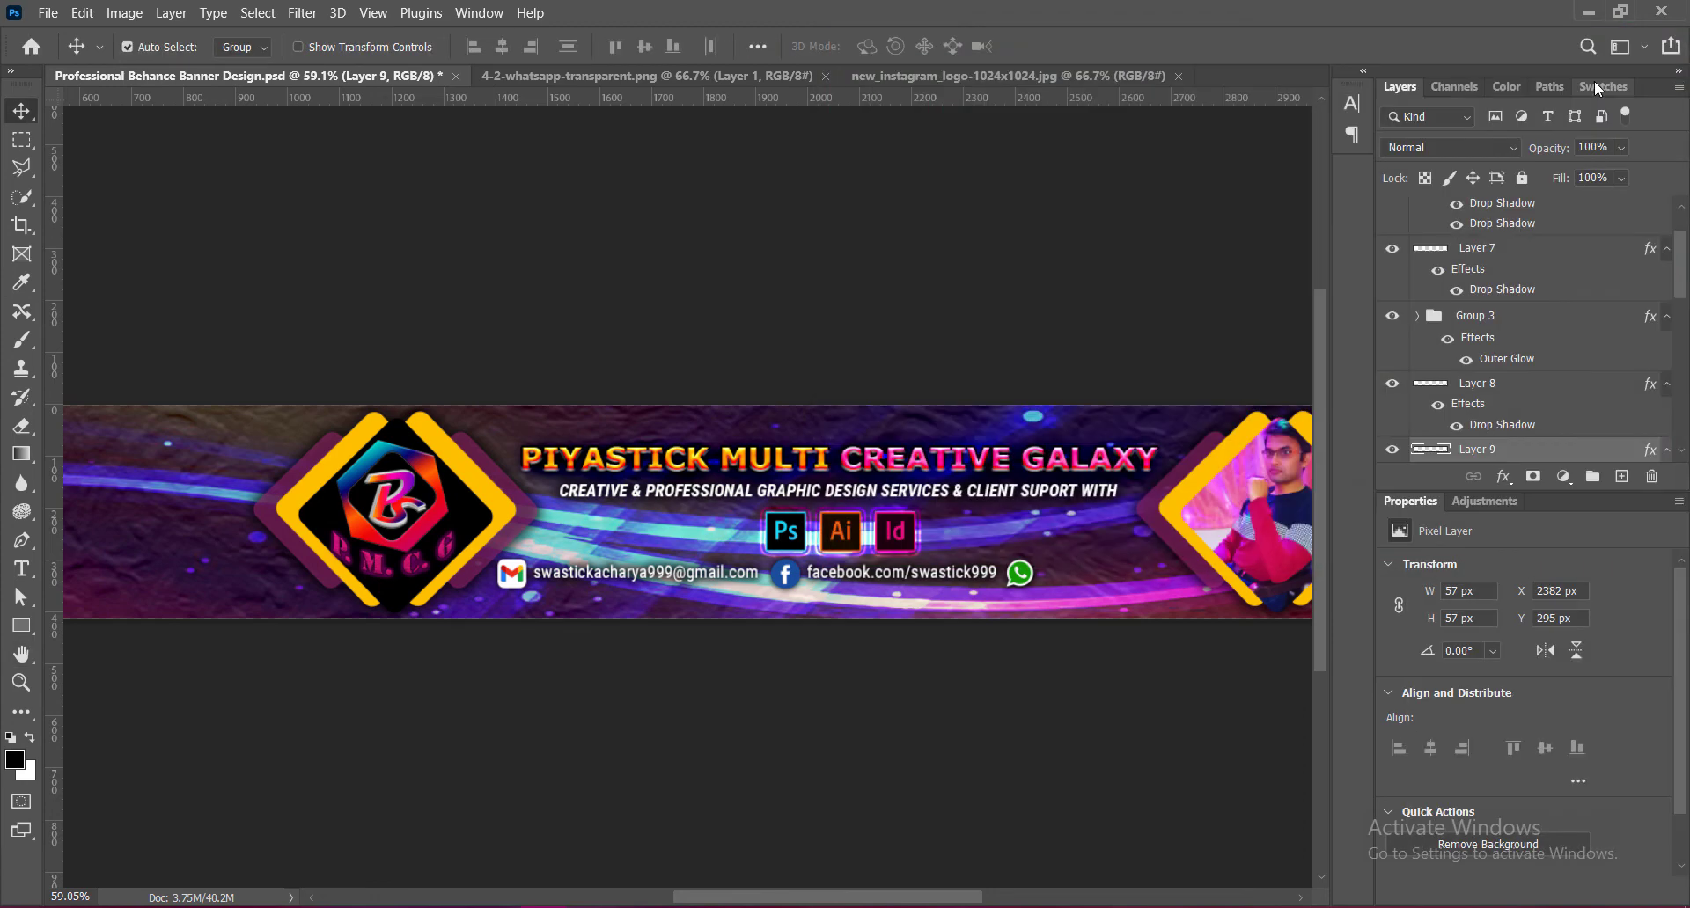
left_click(882, 577)
- Copy the Facebook line beside the WhatsApp icon, change it to the phone number, align it, and save
left_click_drag(883, 580, 1093, 578)
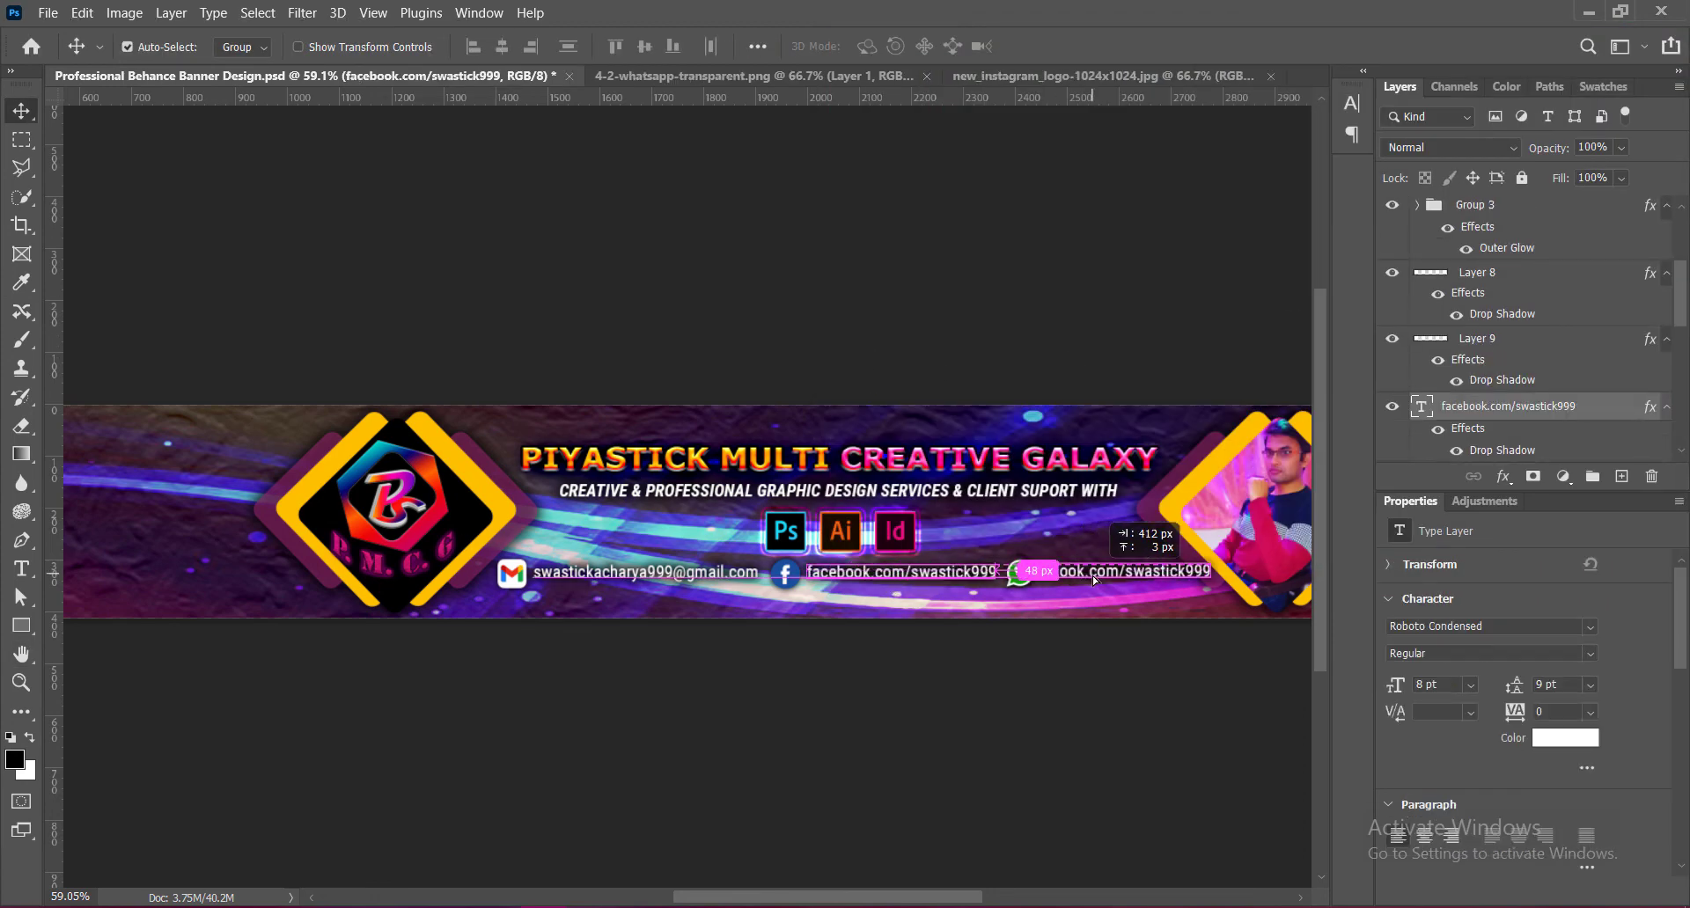
double_click(1107, 577)
key("BackSpace")
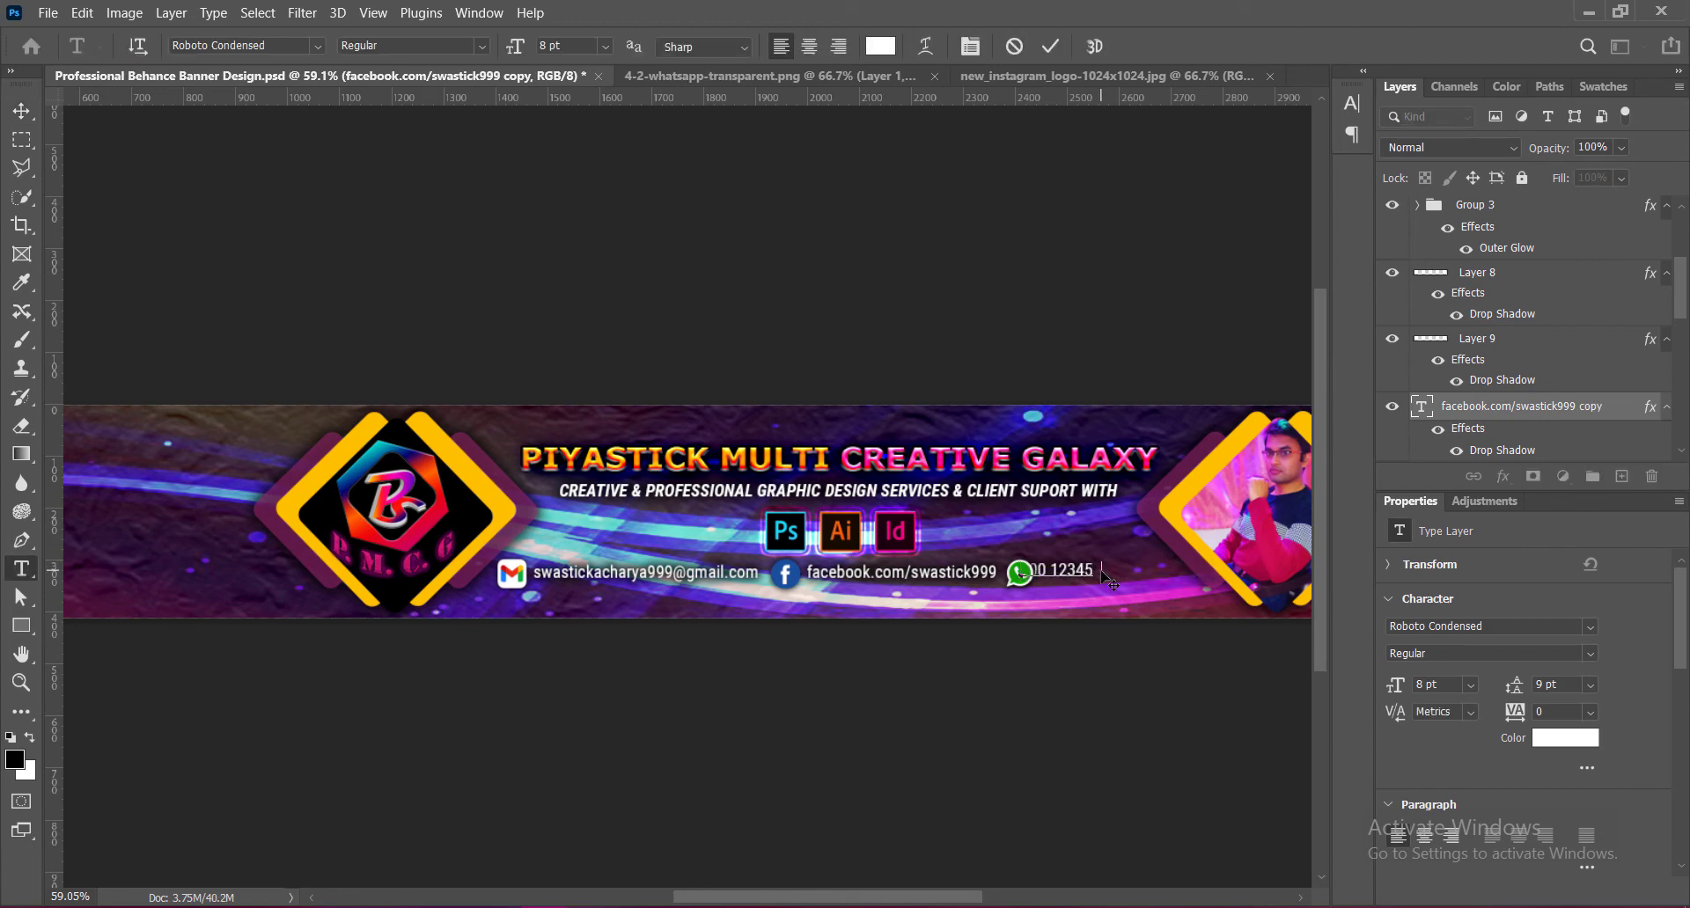
key("ctrl+Return")
key("v")
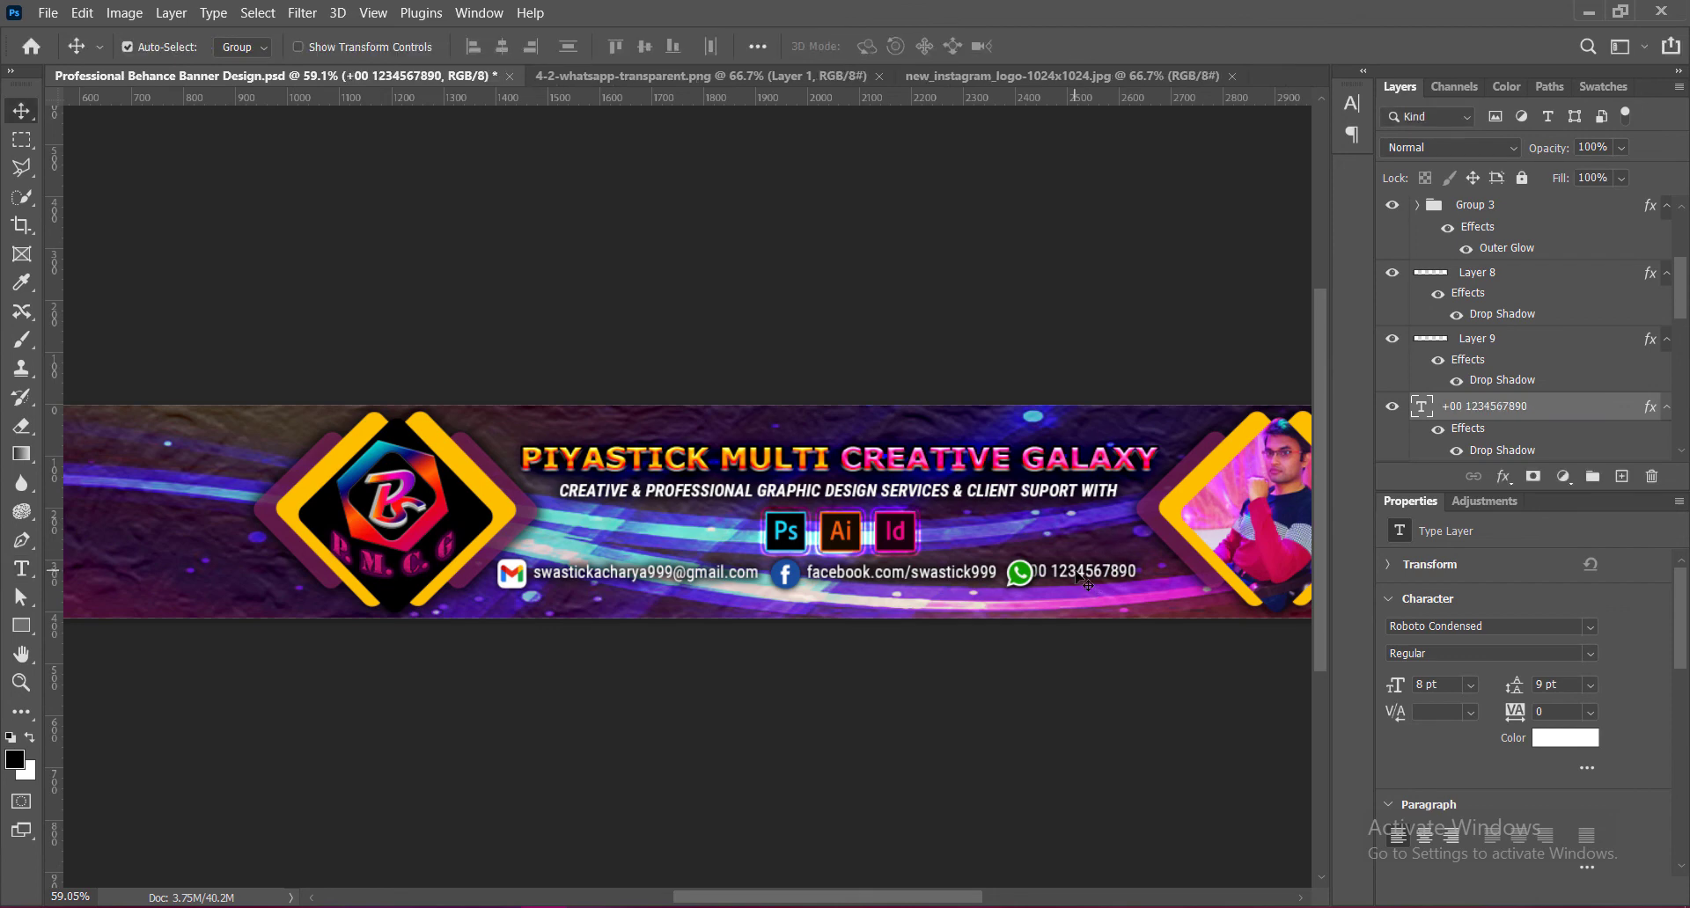
left_click_drag(1097, 575, 1098, 576)
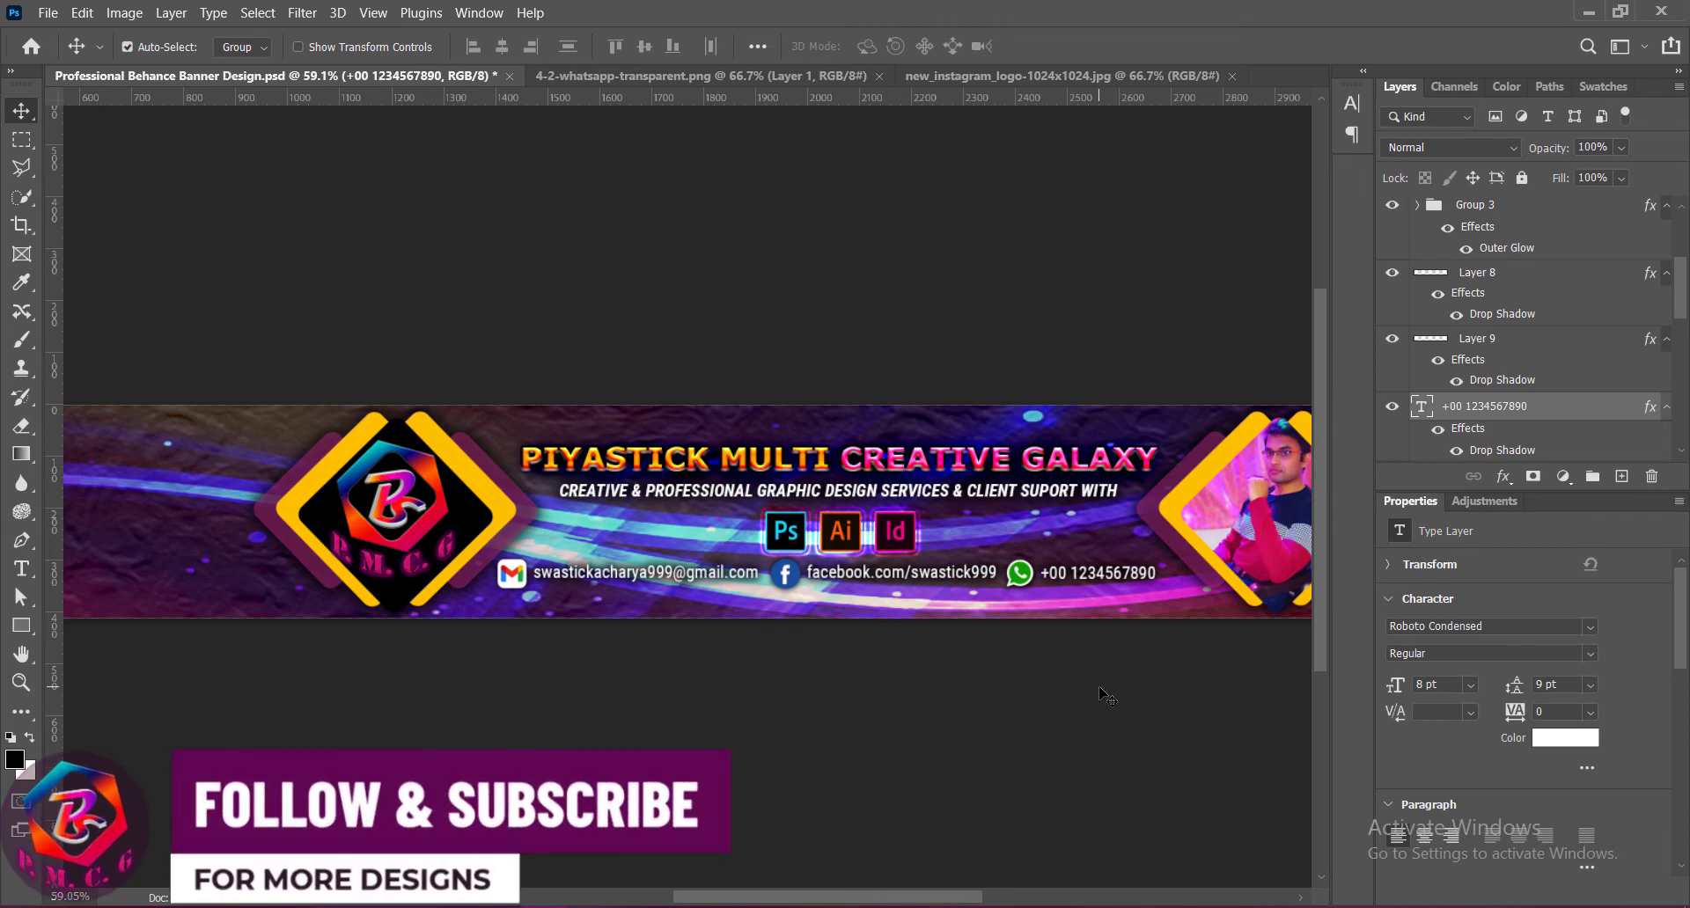
key("Right")
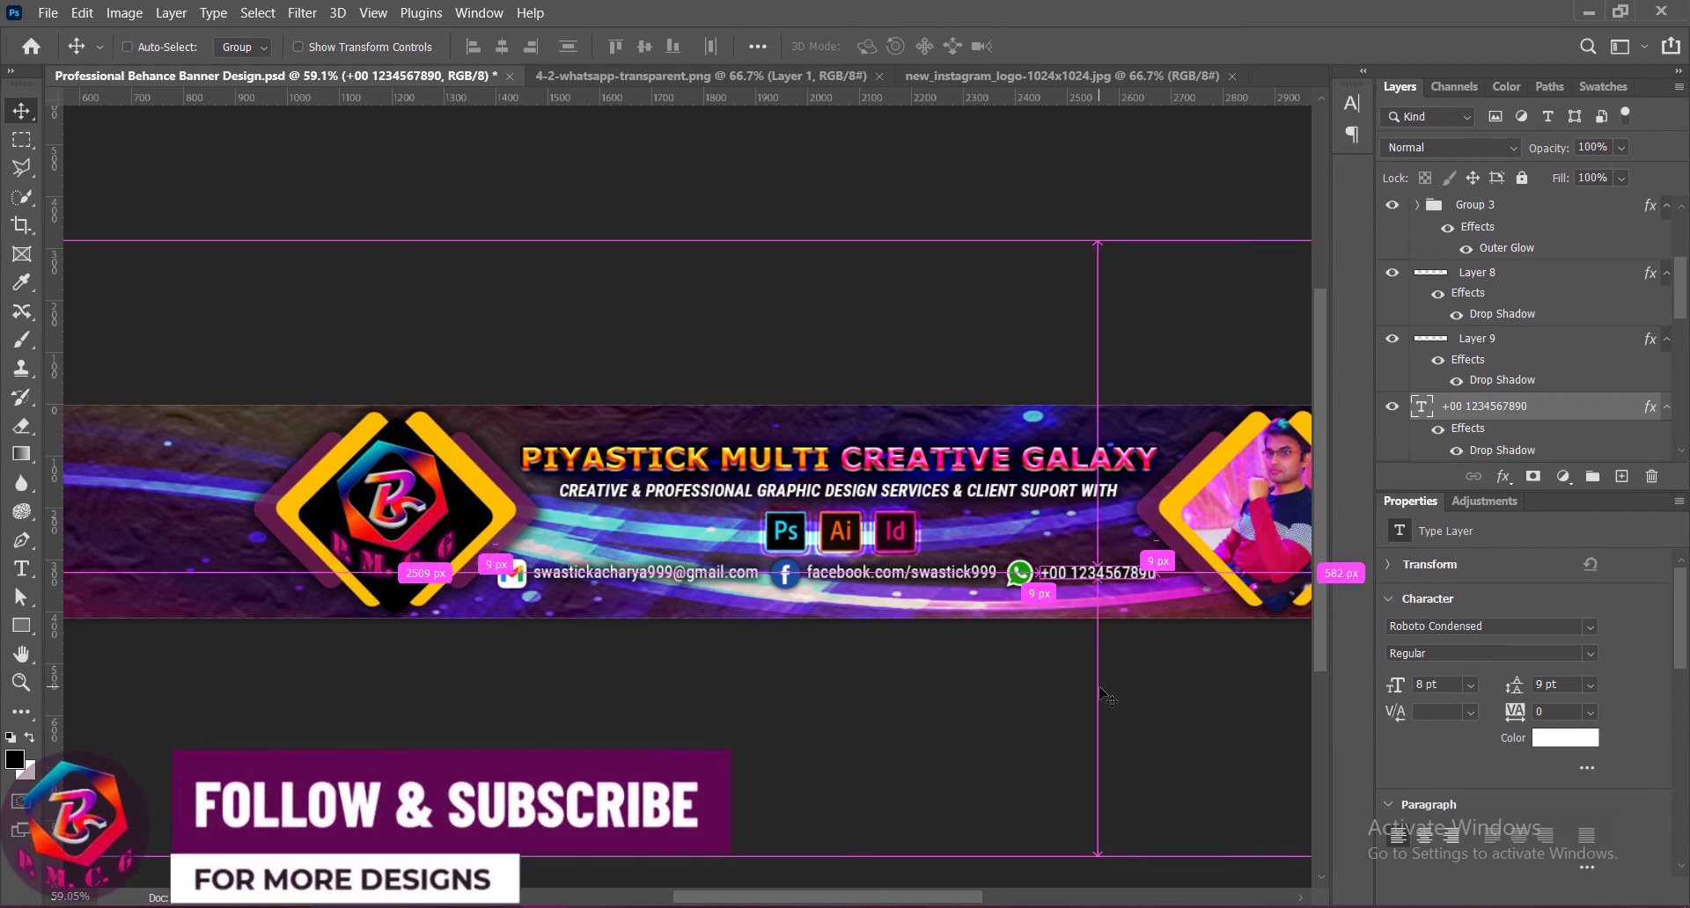
key("ctrl+s")
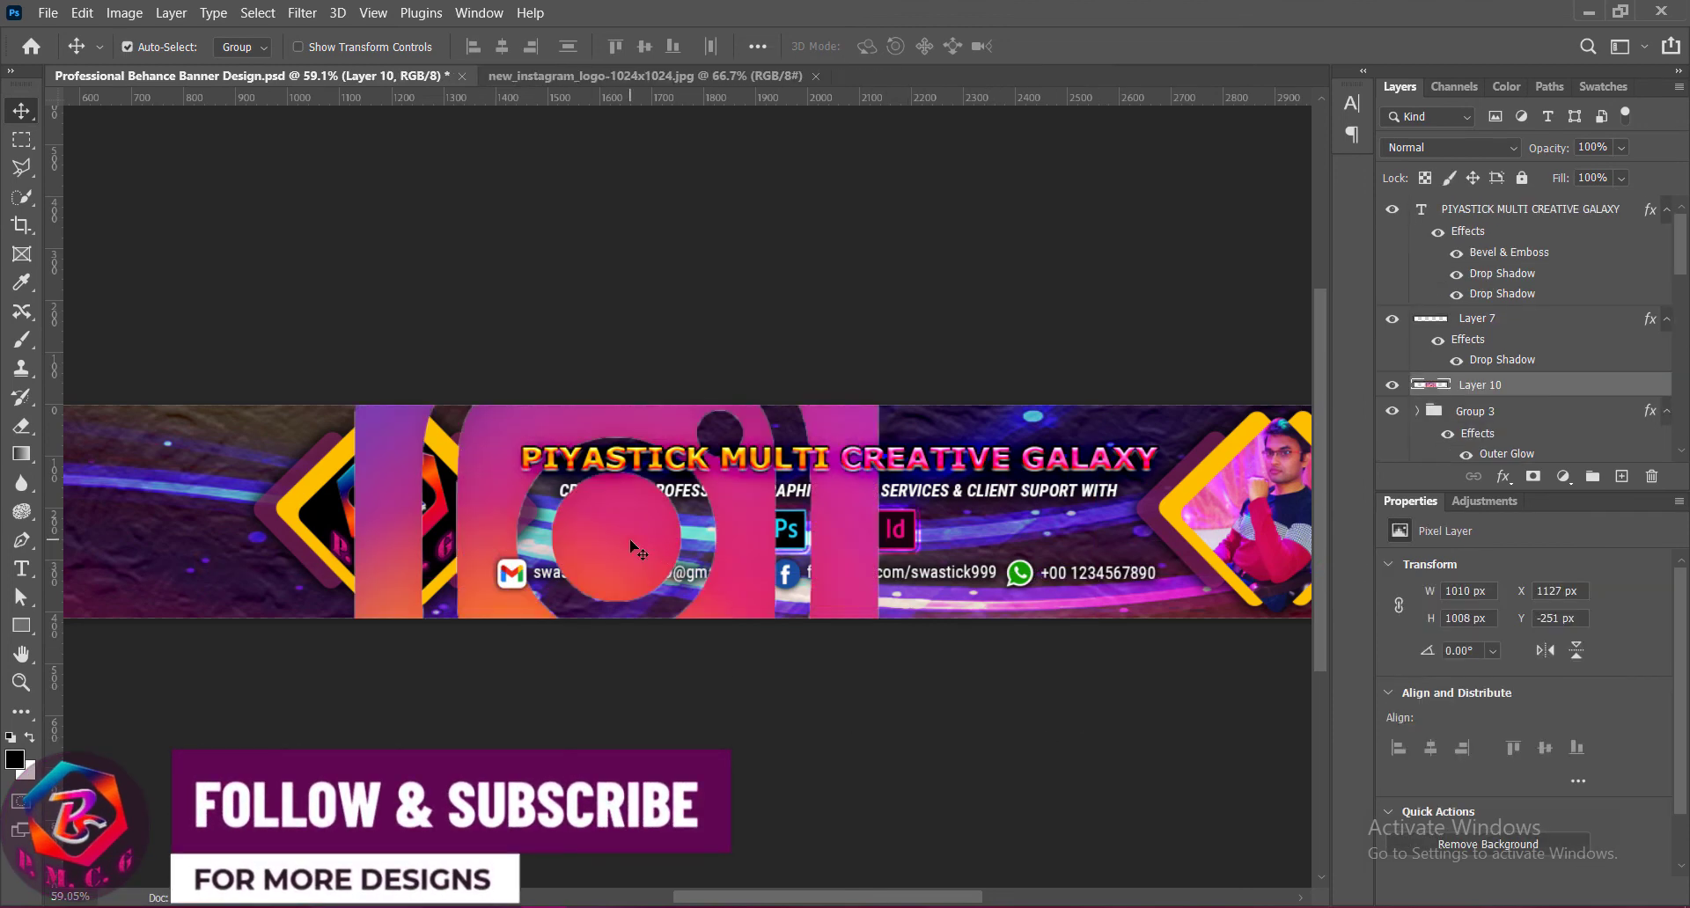
- Place the Instagram logo as a 49 px icon under the e-mail and boost its vibrance
mouse_move(614, 880)
left_mouse_down()
mouse_move(617, 614)
mouse_move(548, 611)
mouse_move(563, 605)
left_mouse_up()
key("Return")
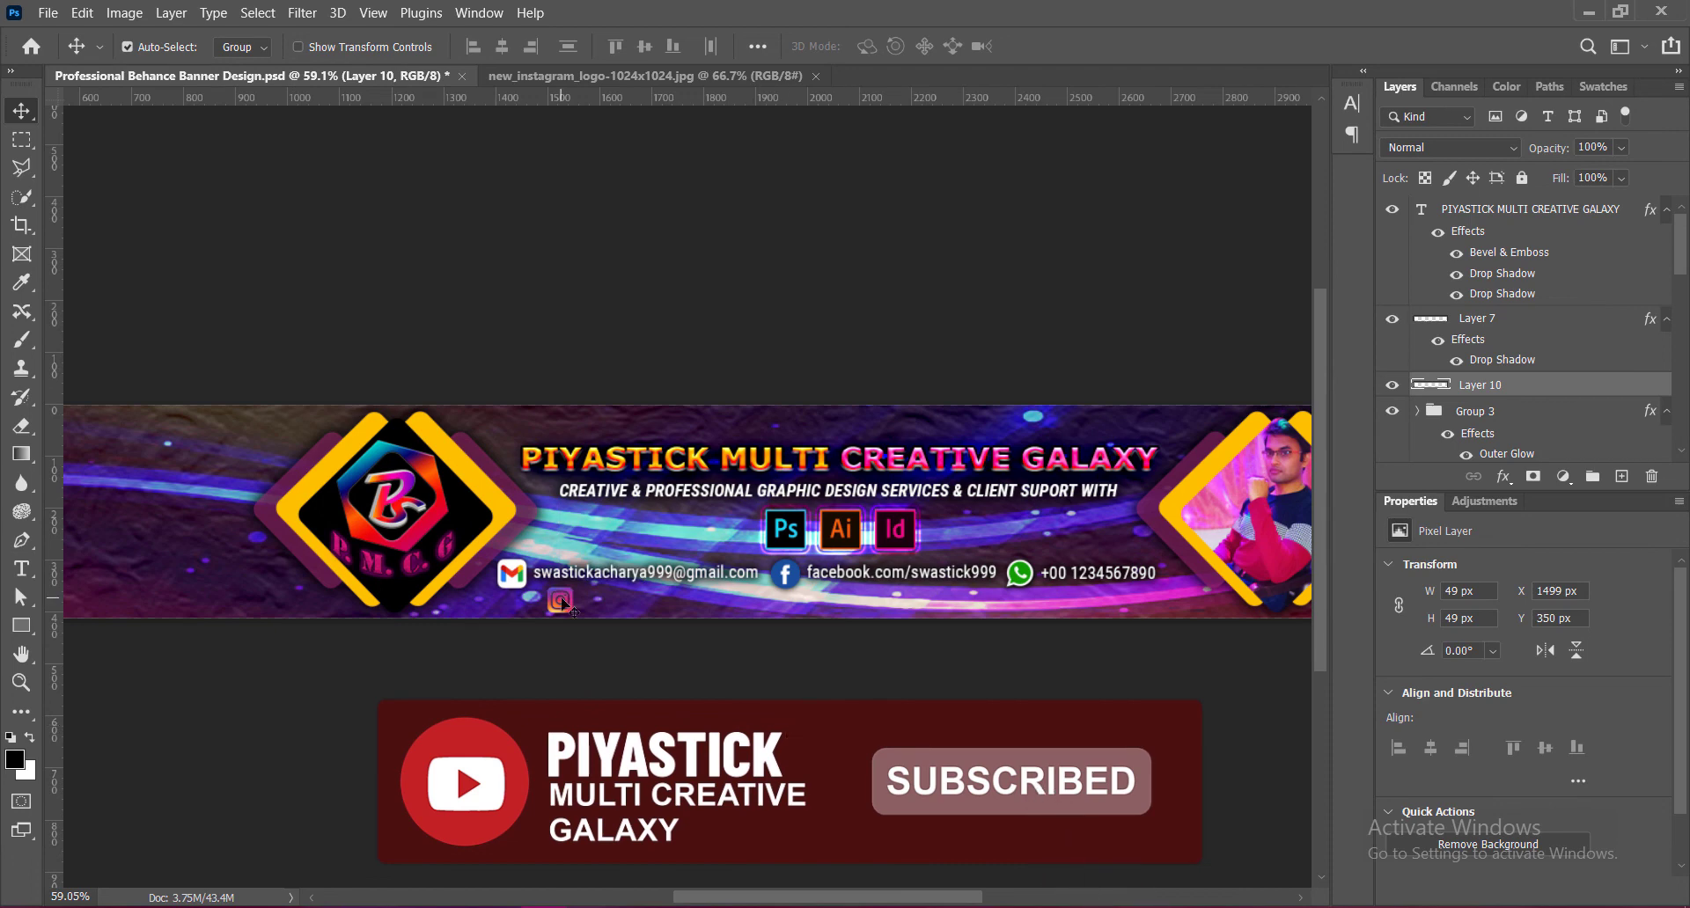
left_click(124, 12)
left_click(387, 176)
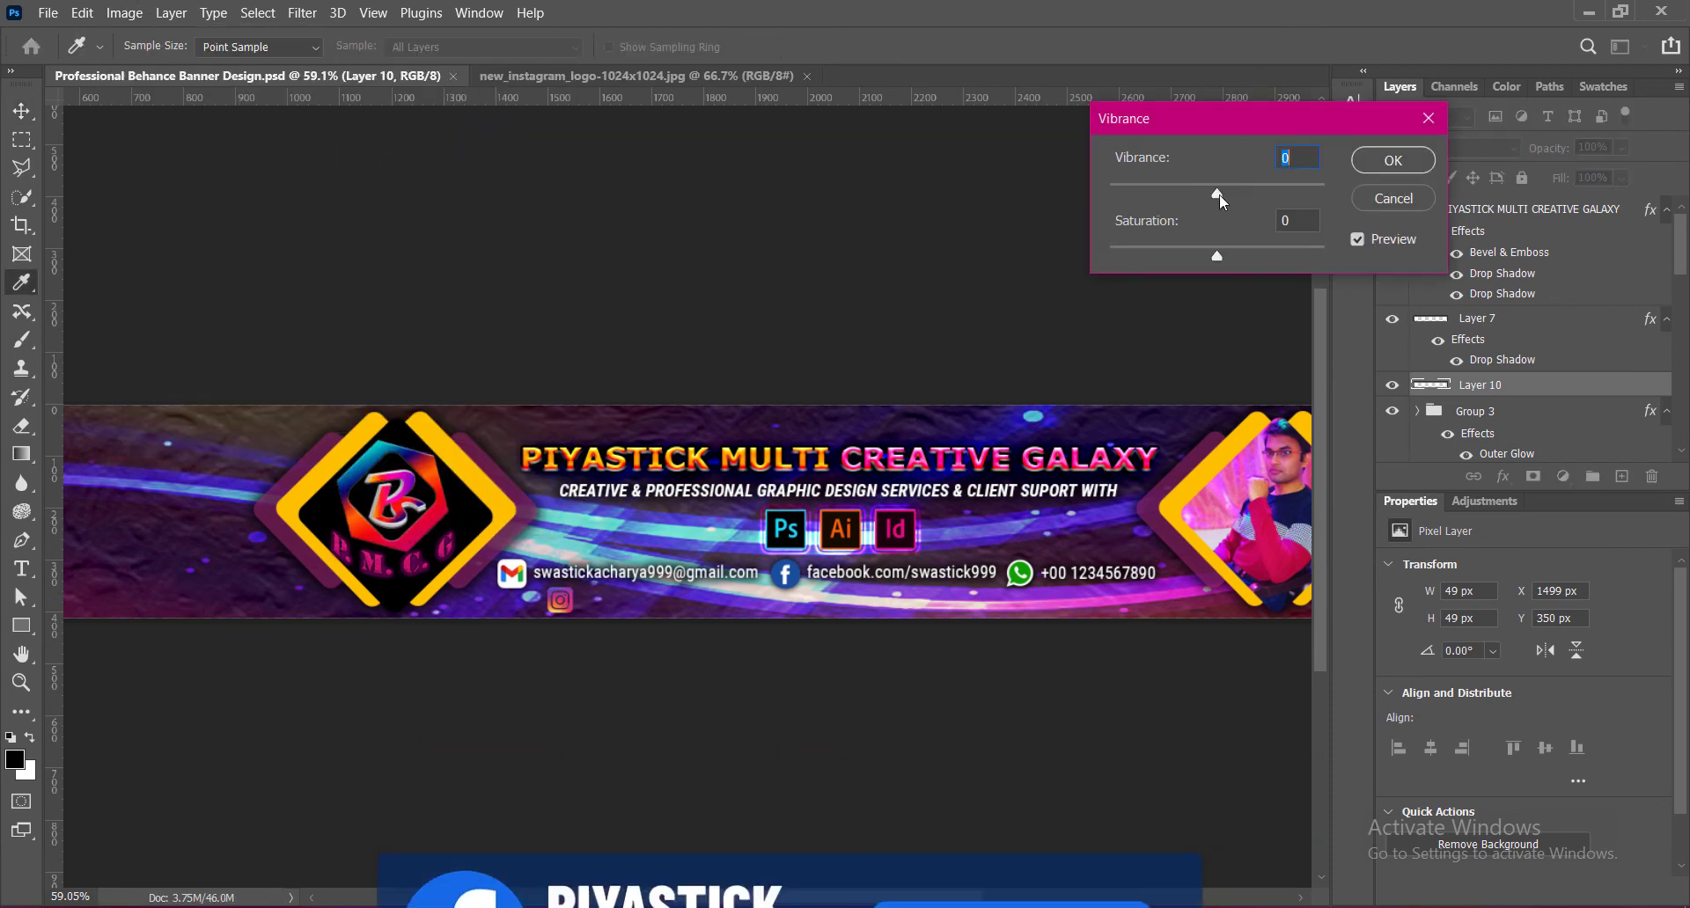
left_click(1391, 159)
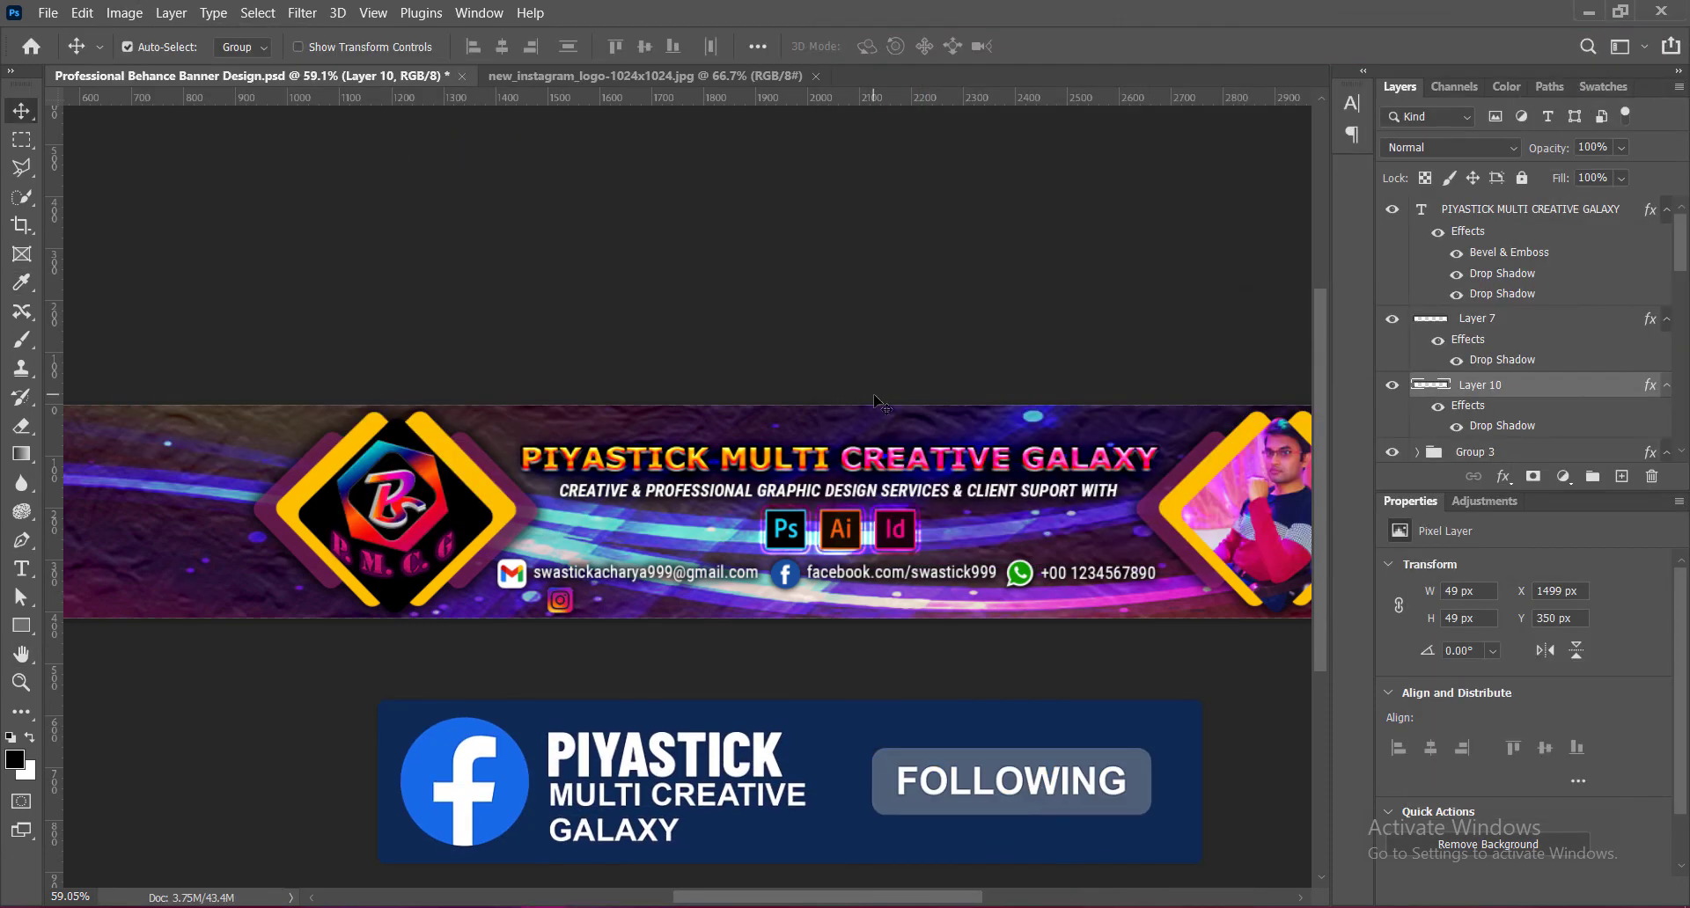
- Copy the Facebook text down, retype it as the Instagram handle, and align it beside the icon
mouse_move(841, 587)
left_mouse_down()
mouse_move(779, 618)
mouse_move(651, 618)
left_mouse_up()
key("t")
key("Return")
type("@piyastick")
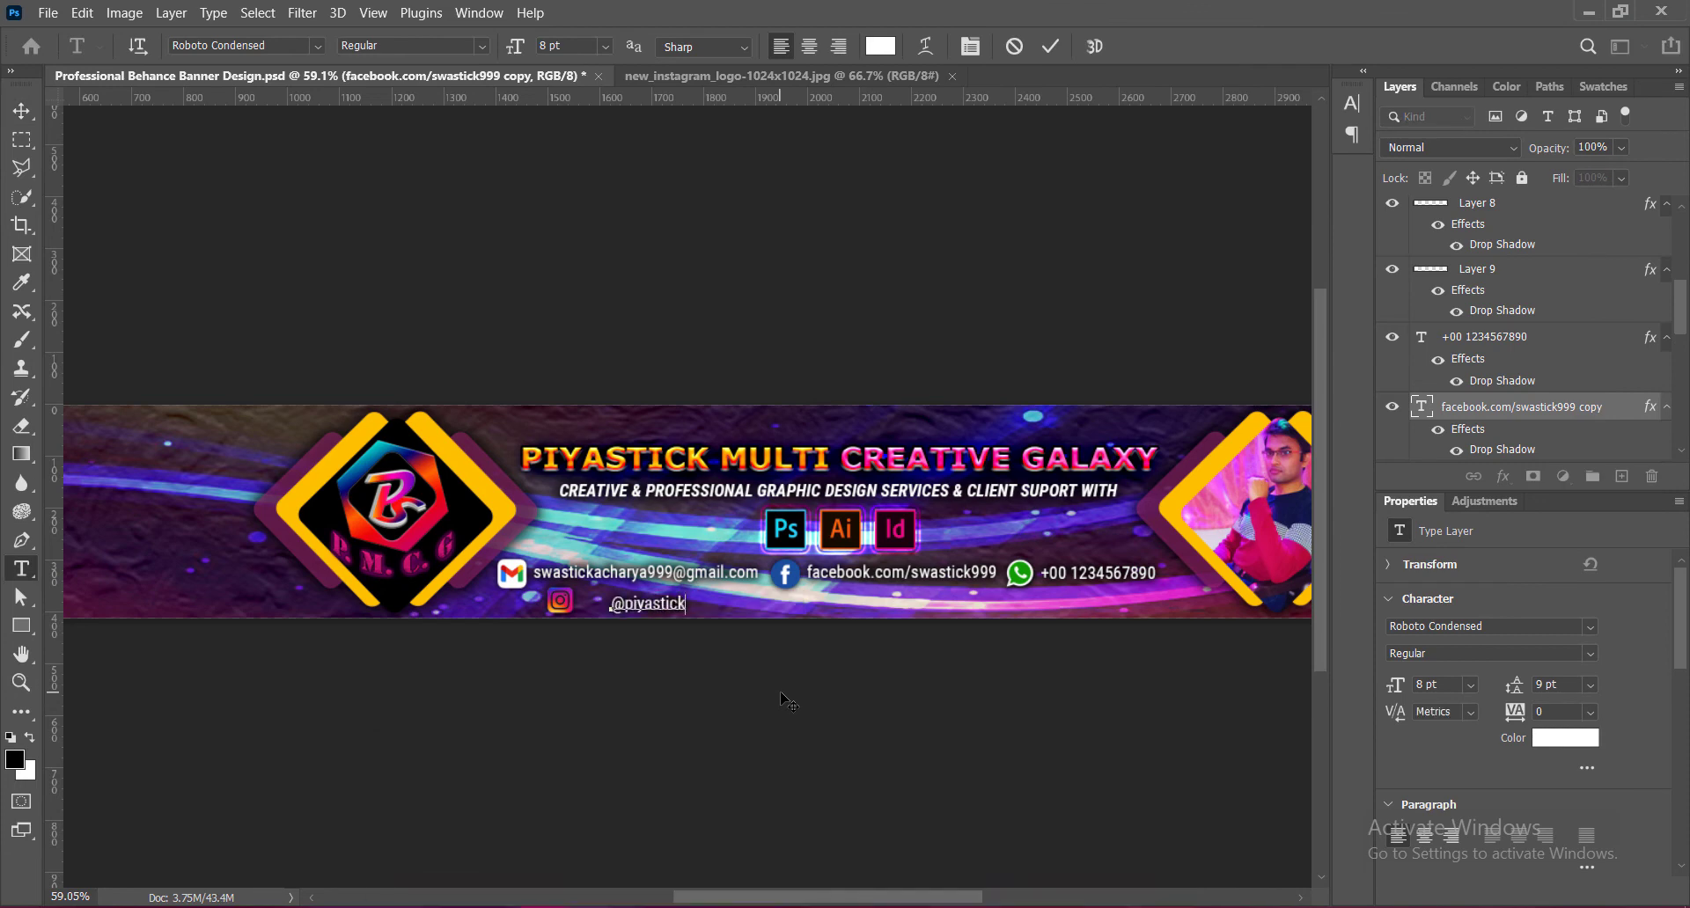
type("xy")
key("ctrl+Return")
key("v")
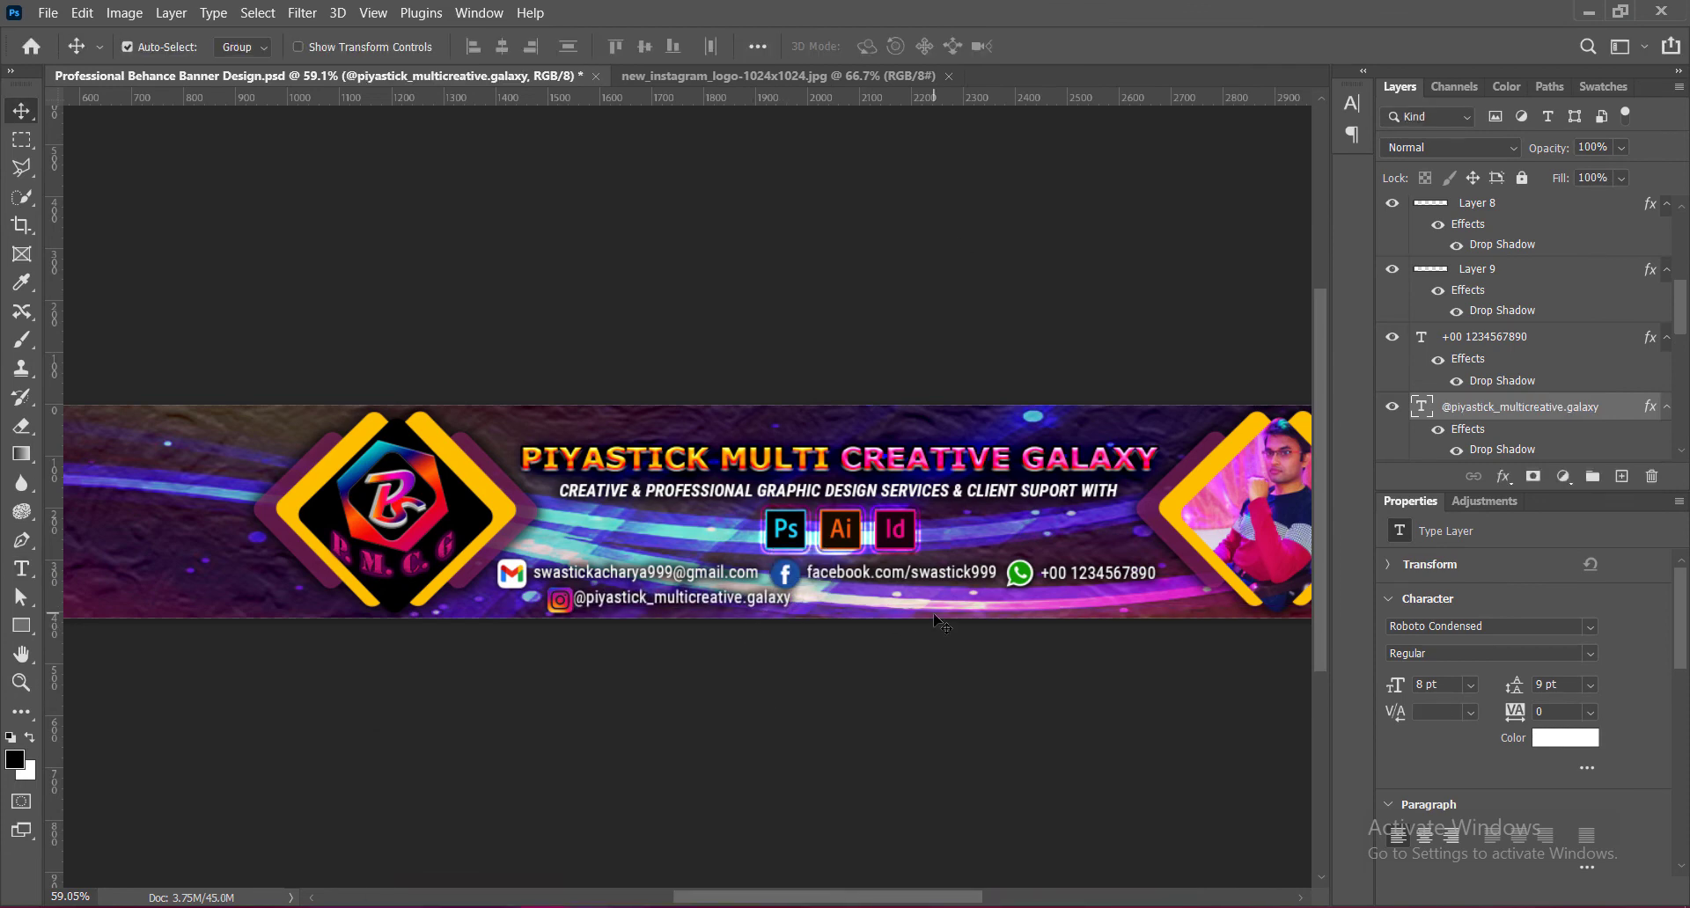
left_click_drag(704, 604, 673, 599)
key("Up")
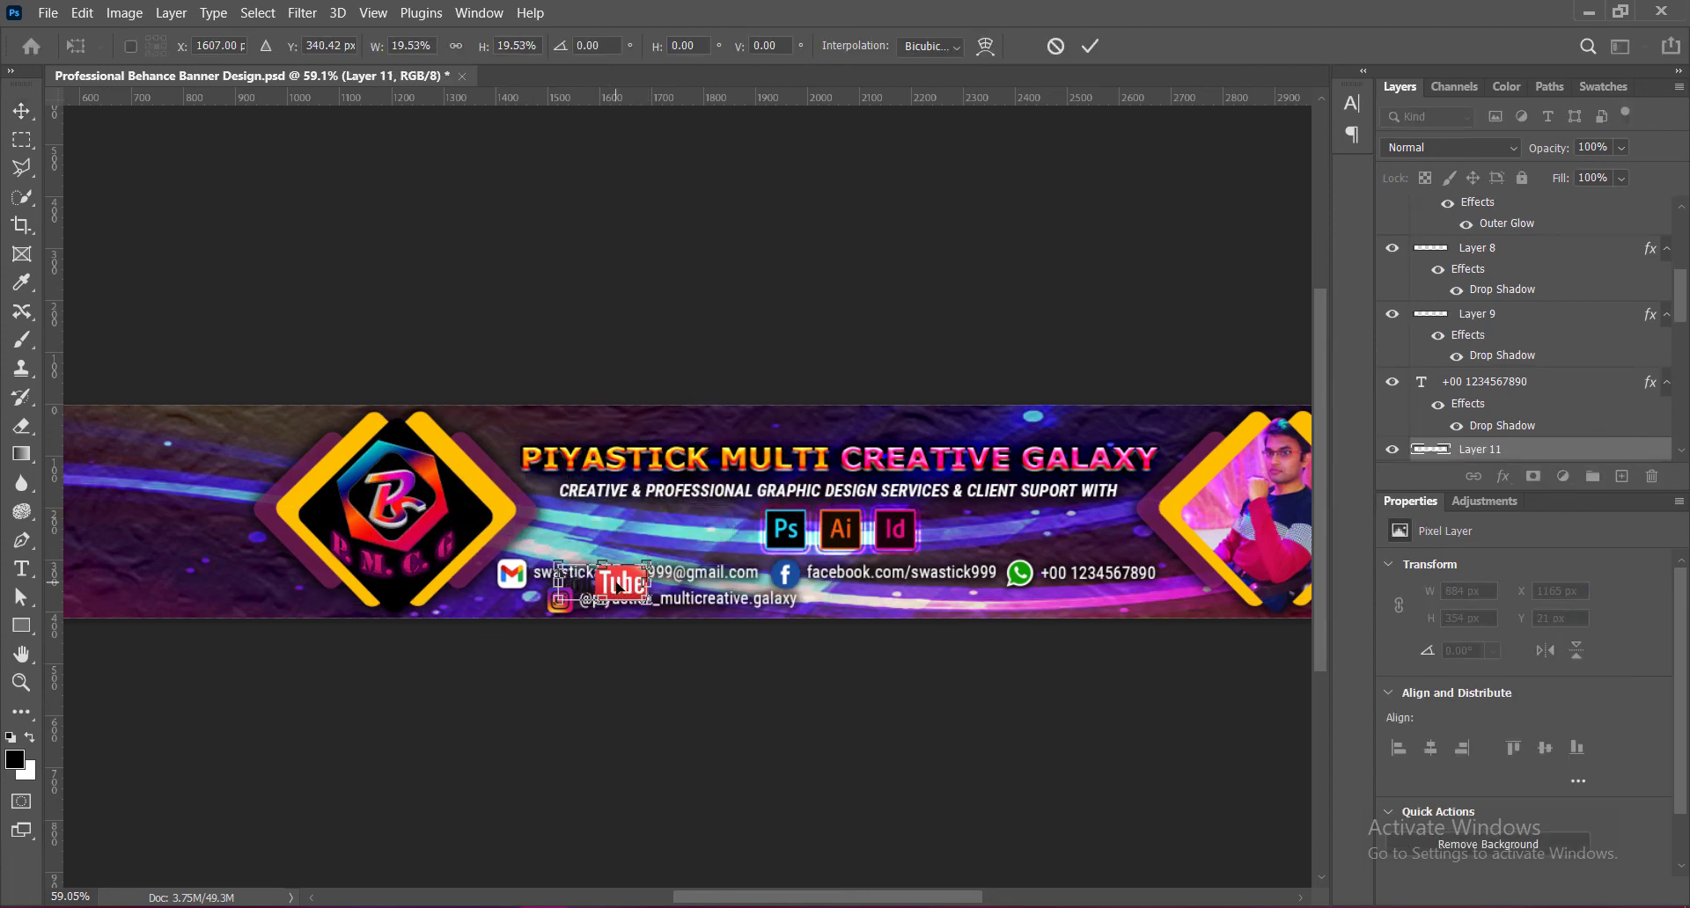
- Place the YouTube logo right of the Instagram handle, aligned to a guide on the second row
left_click_drag(619, 585, 850, 604)
key("Return")
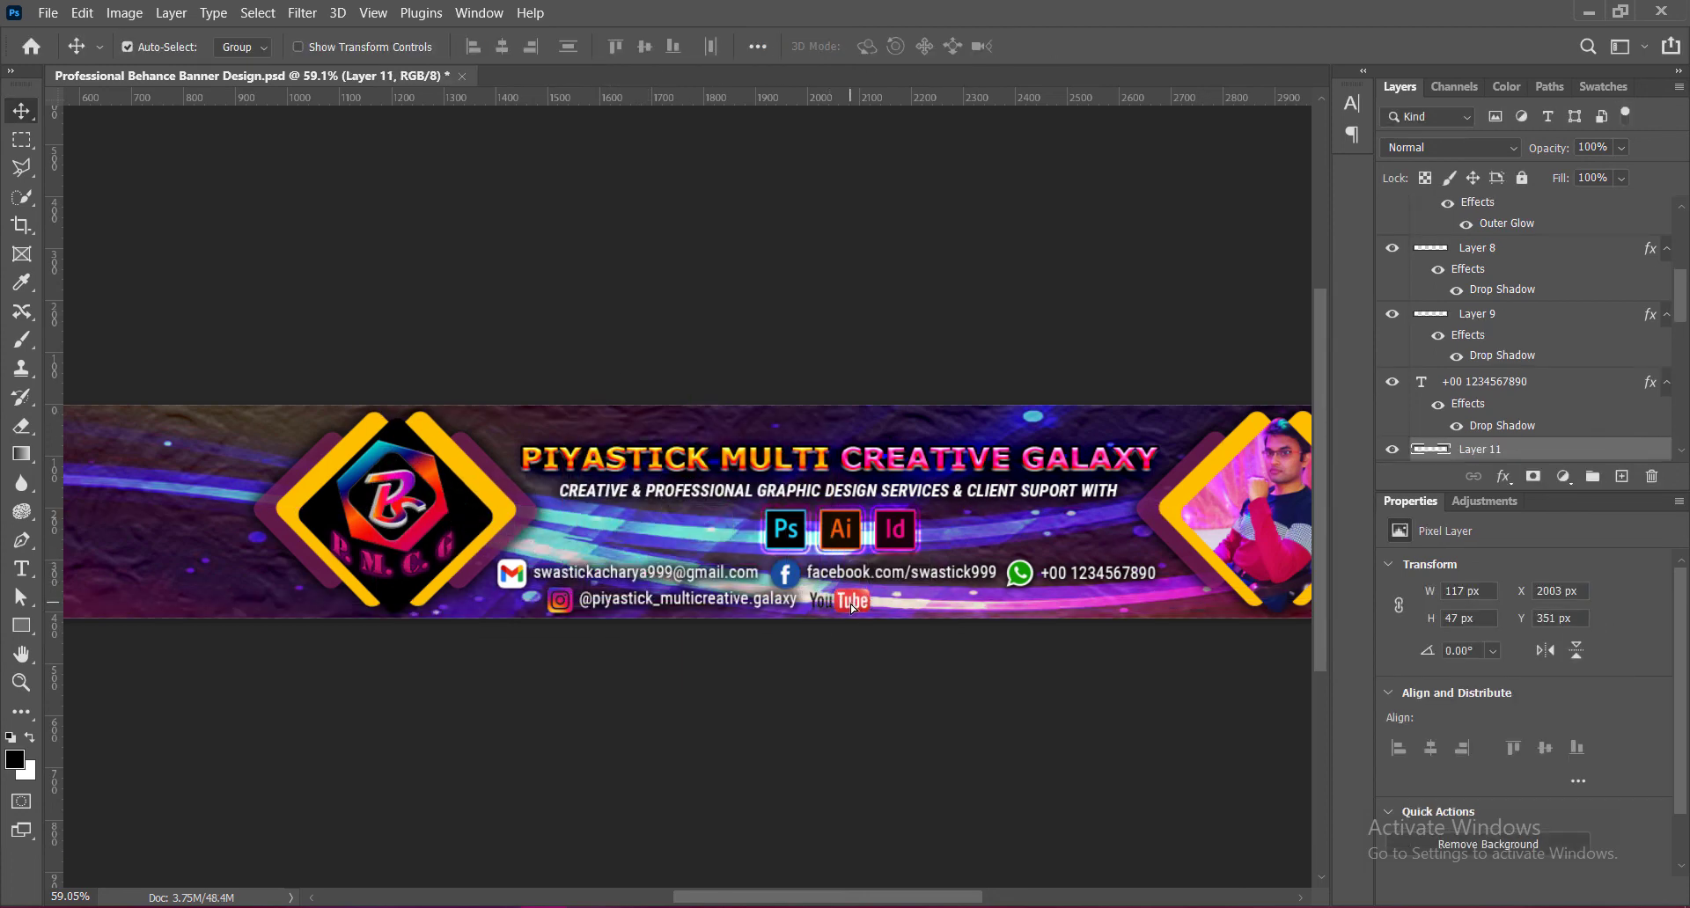
scroll(851, 604, "up", 2)
scroll(850, 604, "right", 2)
left_click_drag(797, 96, 796, 584)
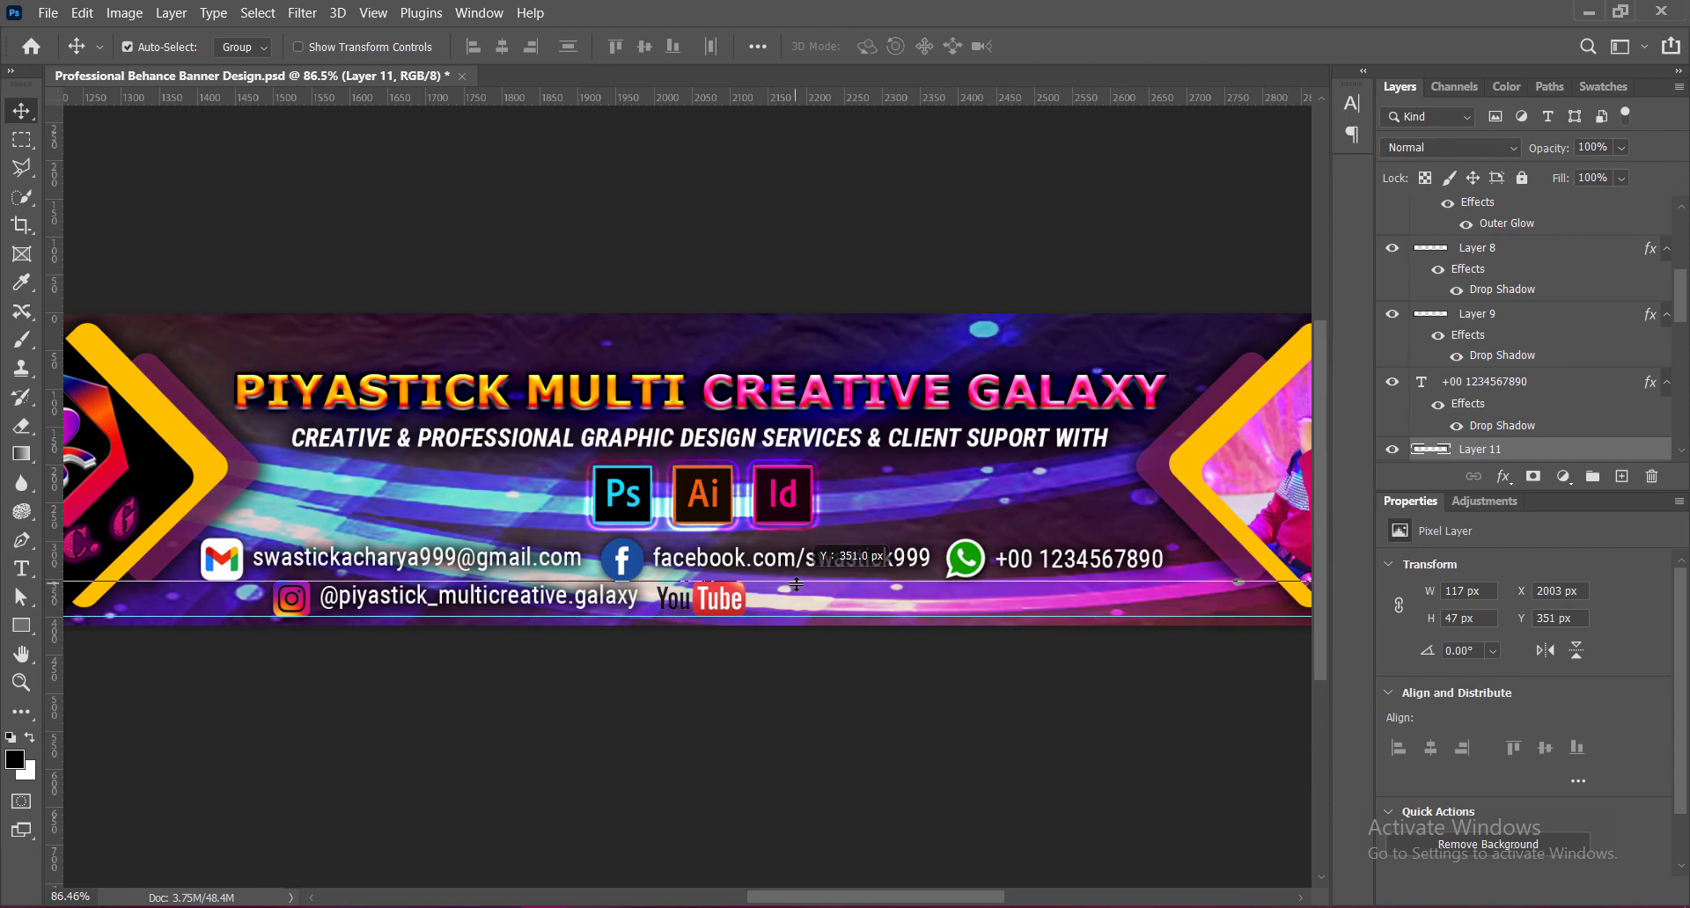
key("shift+Right")
key("shift+Right")
key("shift+Right")
key("Right")
key("Right")
key("Right")
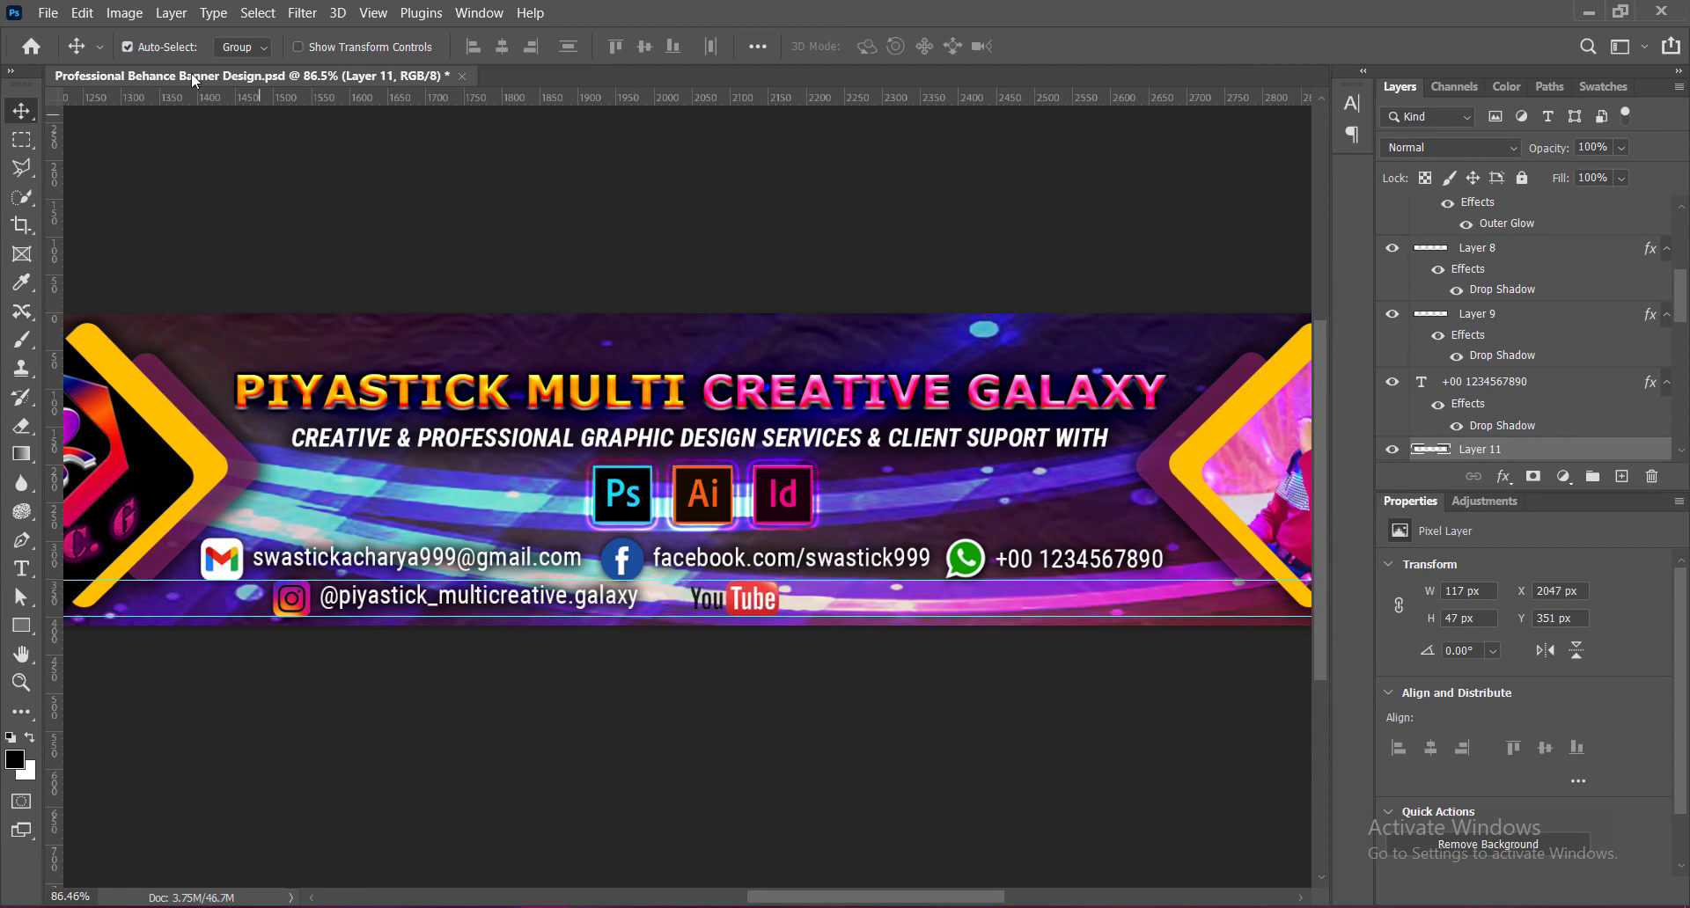
- Give the YouTube logo a drop shadow
double_click(1567, 449)
left_click(844, 485)
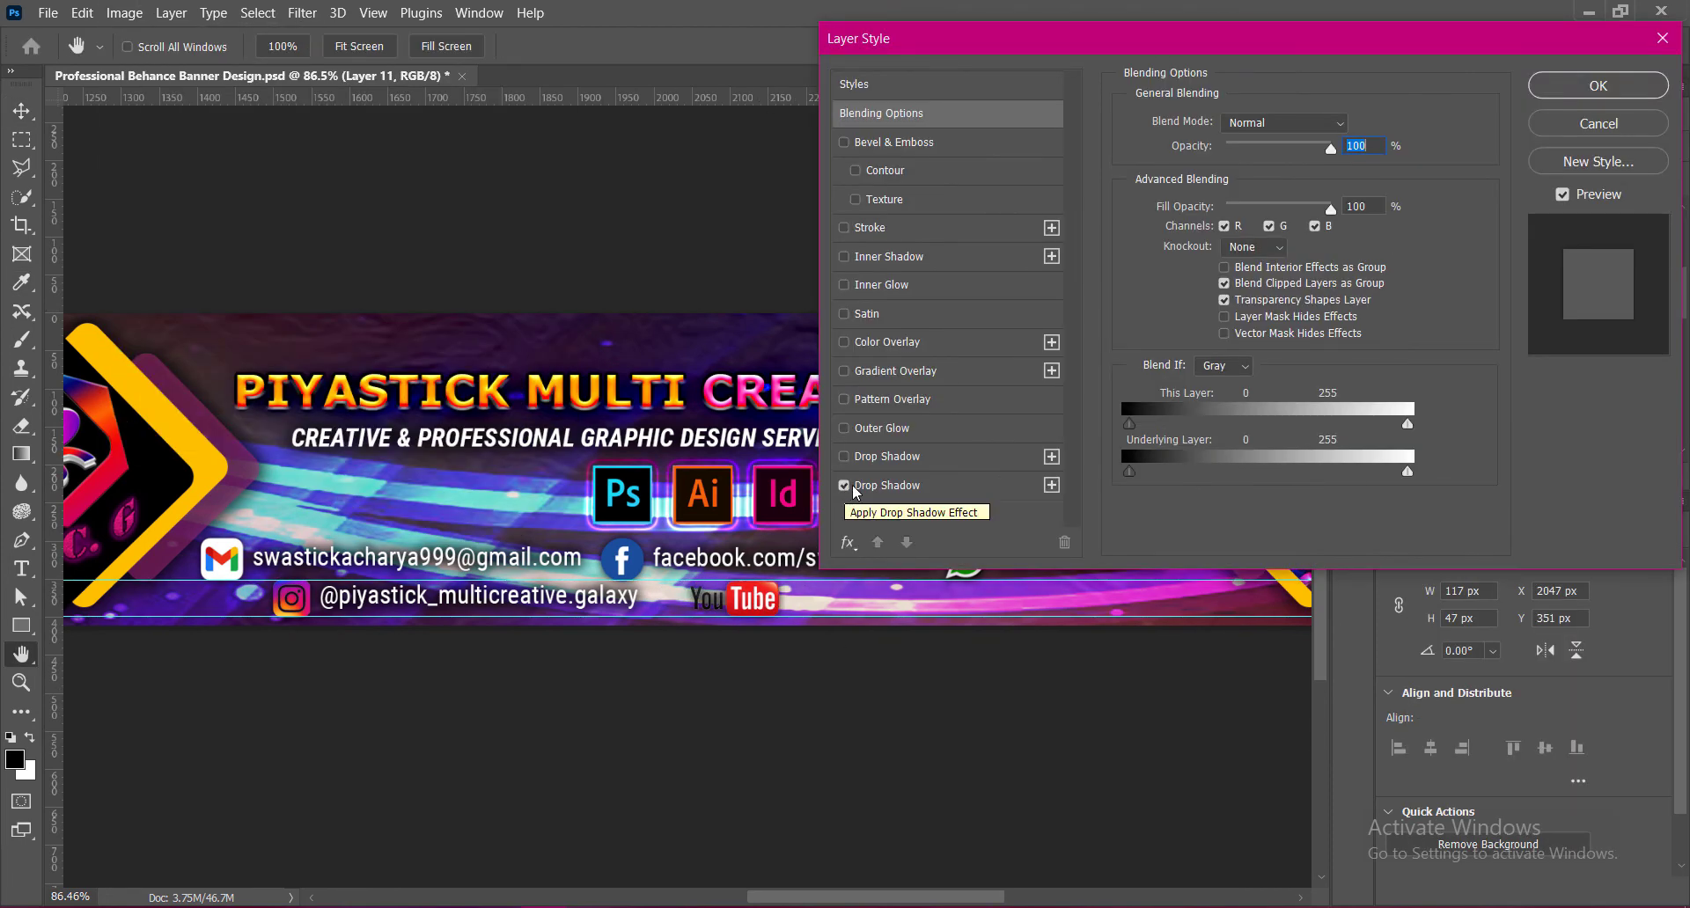
left_click(887, 485)
left_click(1355, 125)
key("Return")
key("Return")
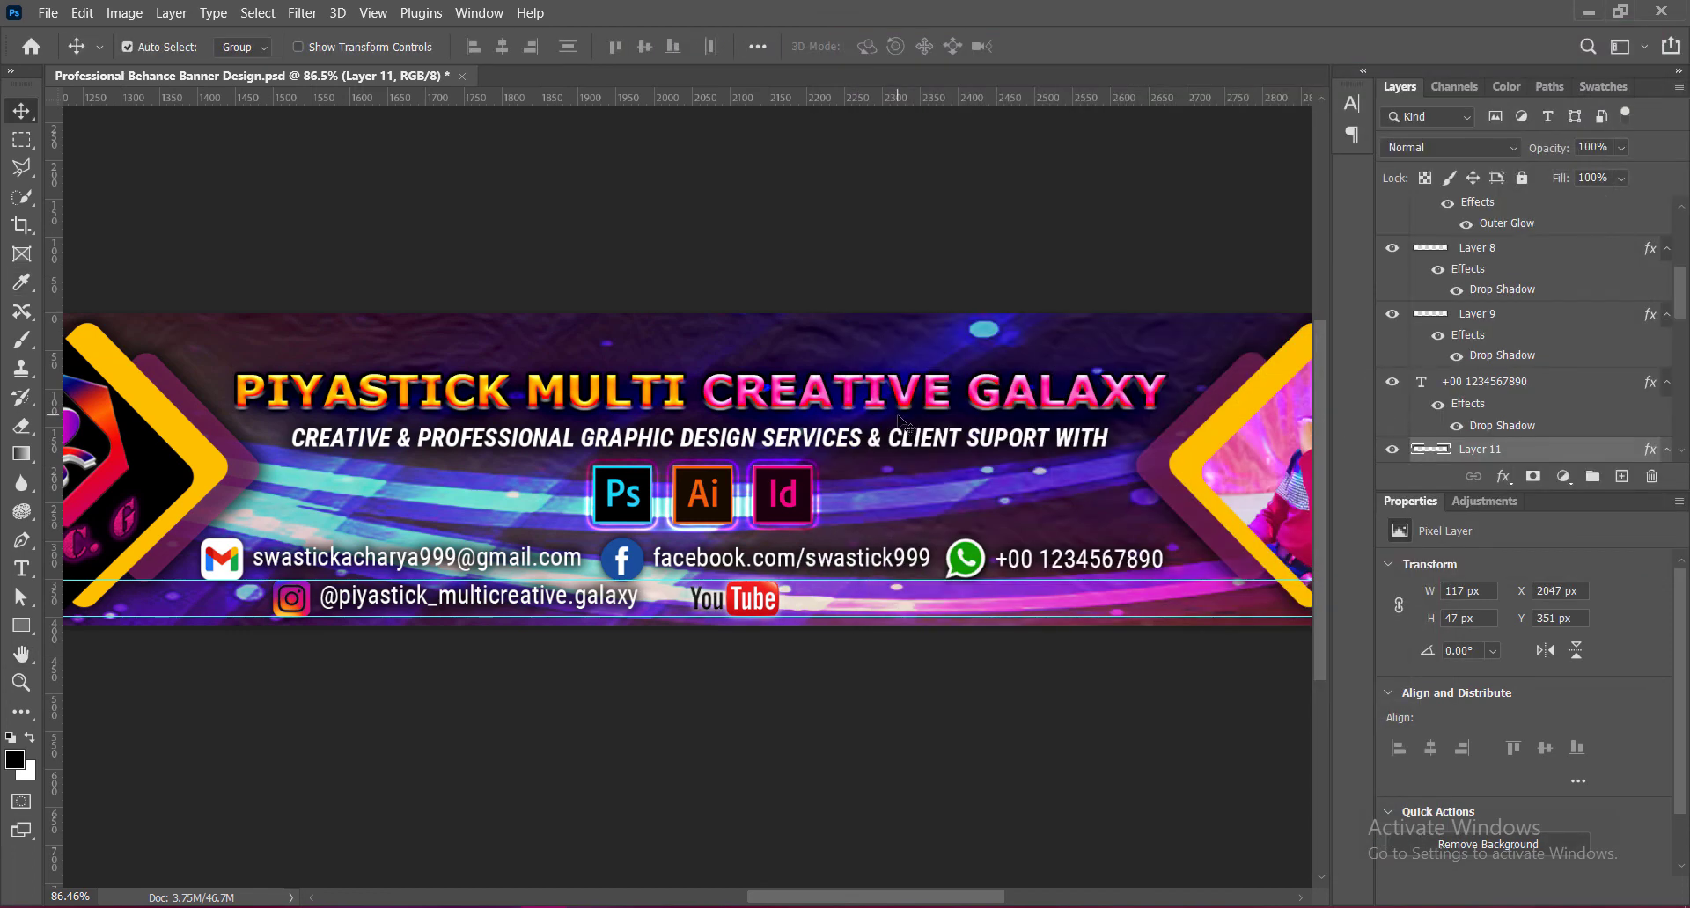
- Give the Instagram icon a white drop shadow with 75% opacity, spread 6 and size 9
left_click(291, 598)
double_click(1436, 211)
left_click(887, 485)
left_click(1351, 125)
type("ffffff")
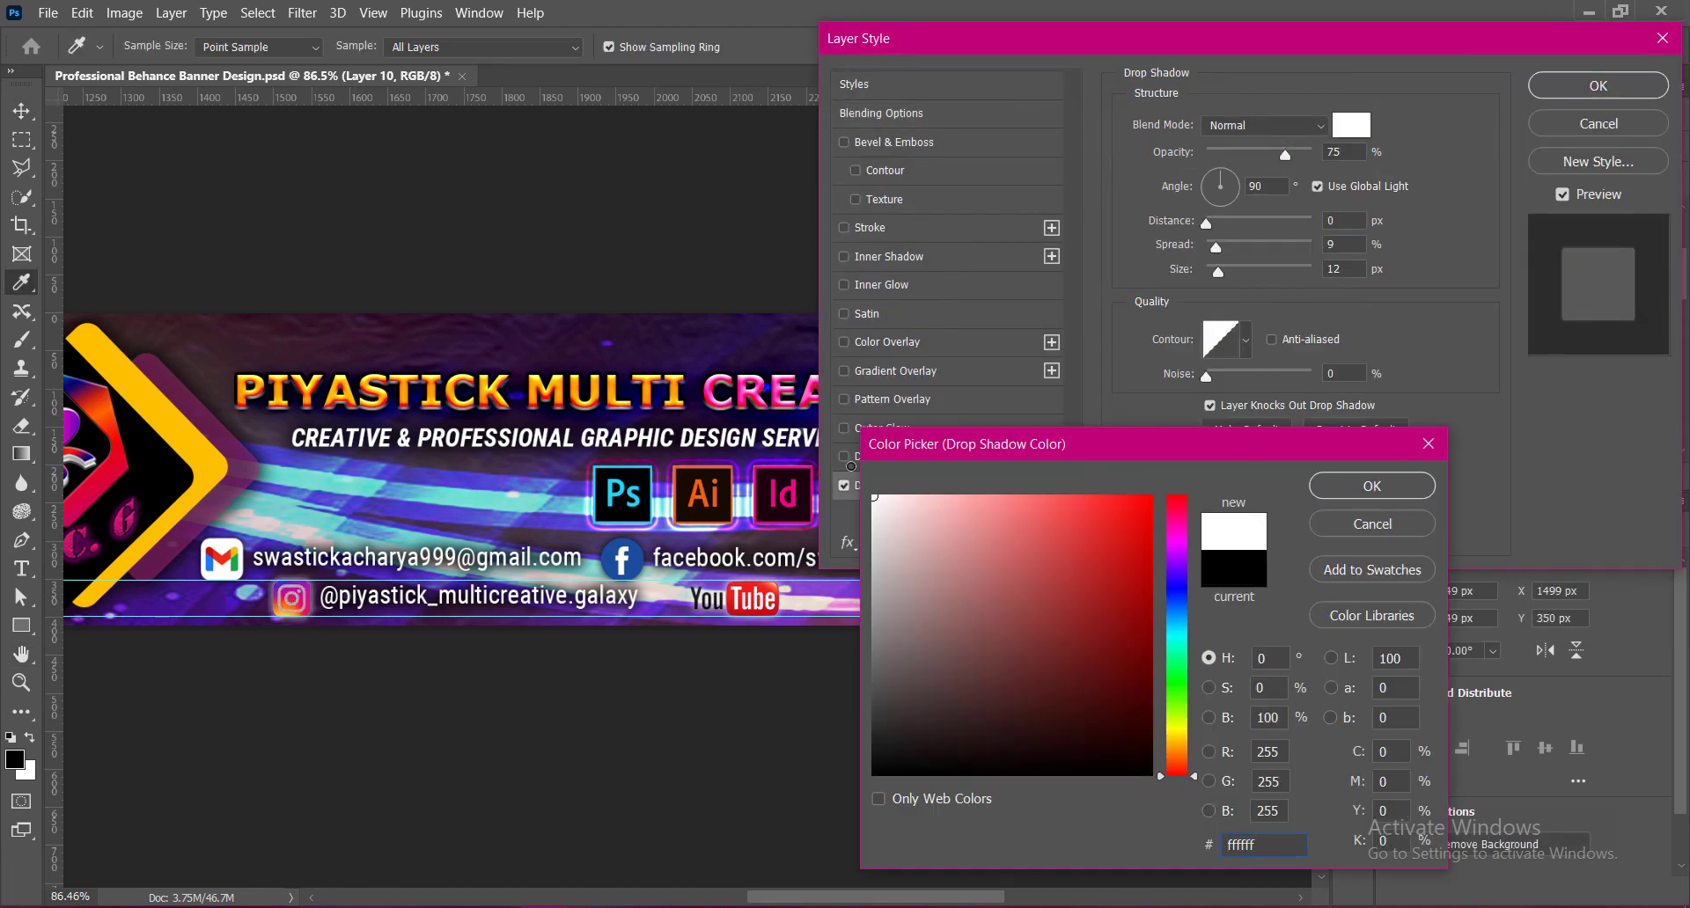
key("Return")
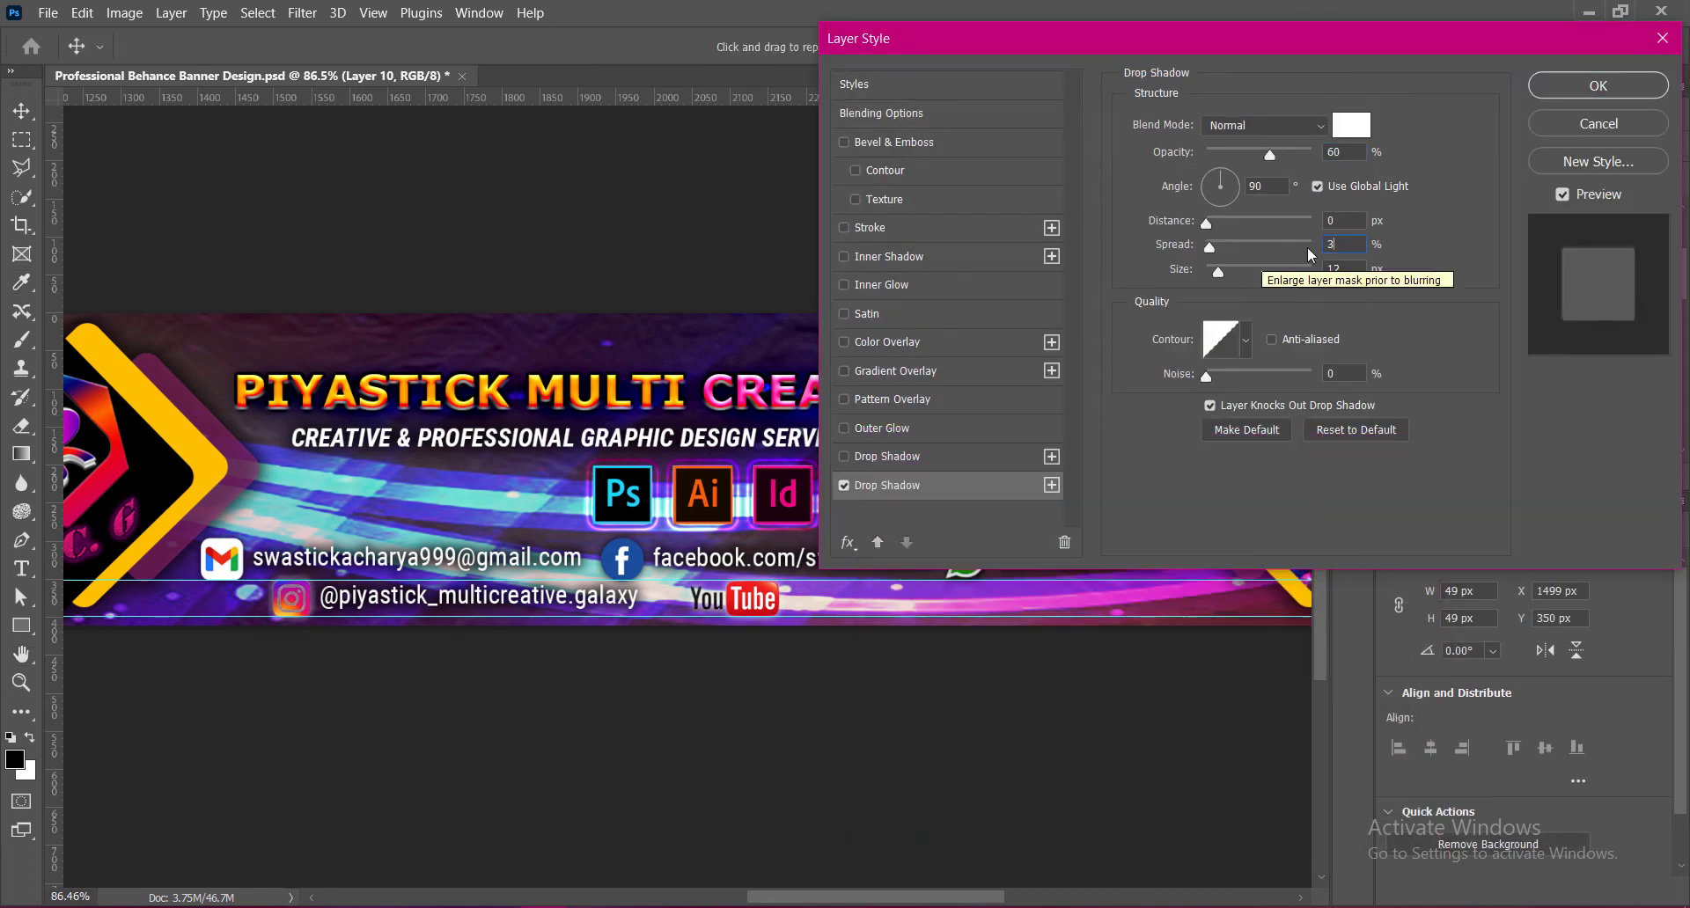
left_click(1271, 272)
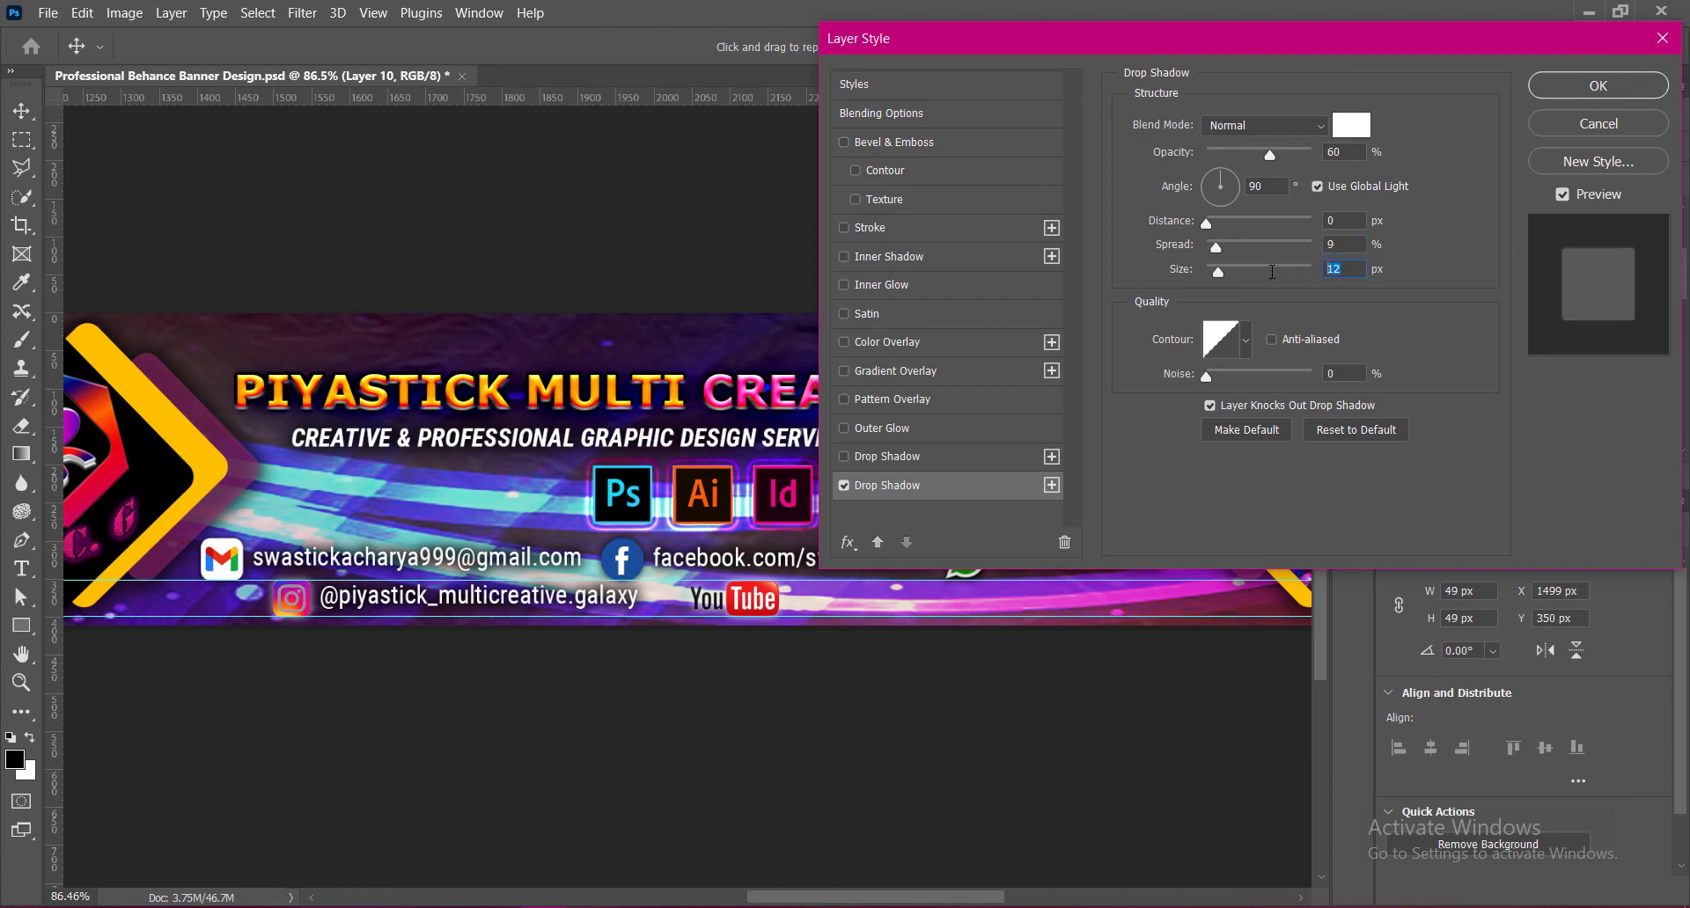
left_click(1286, 156)
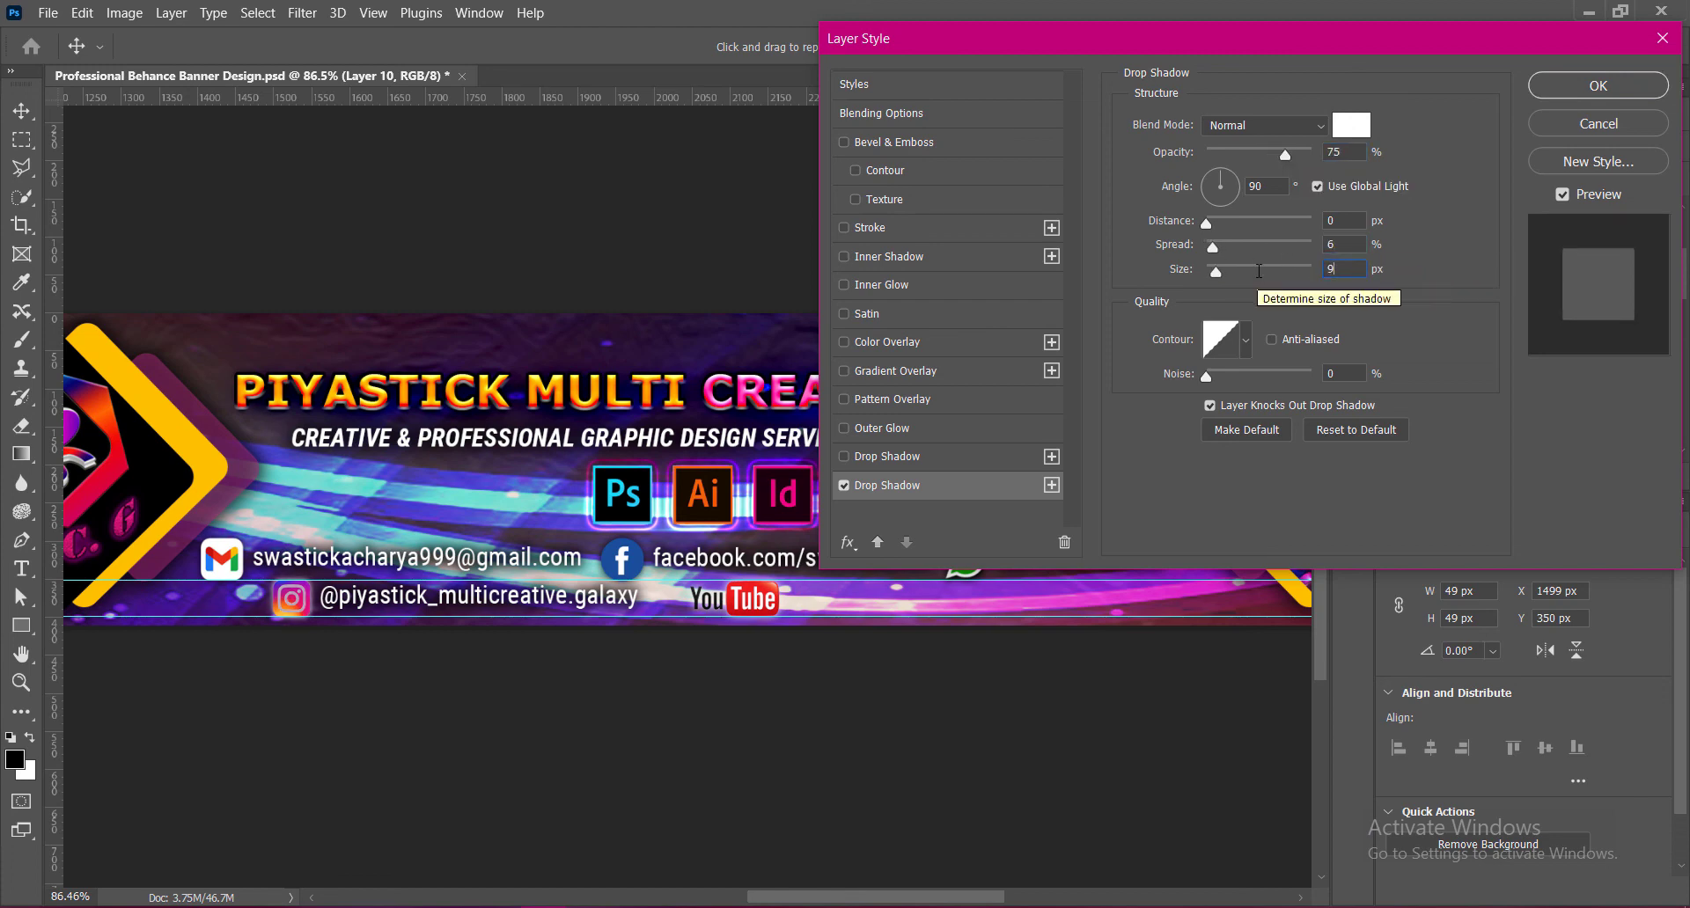
key("Return")
- Copy the handle beside the YouTube logo, retype it as Youtube.com/piyastickmulticreativegalaxy, and snug it left
left_click_drag(532, 628, 1047, 632)
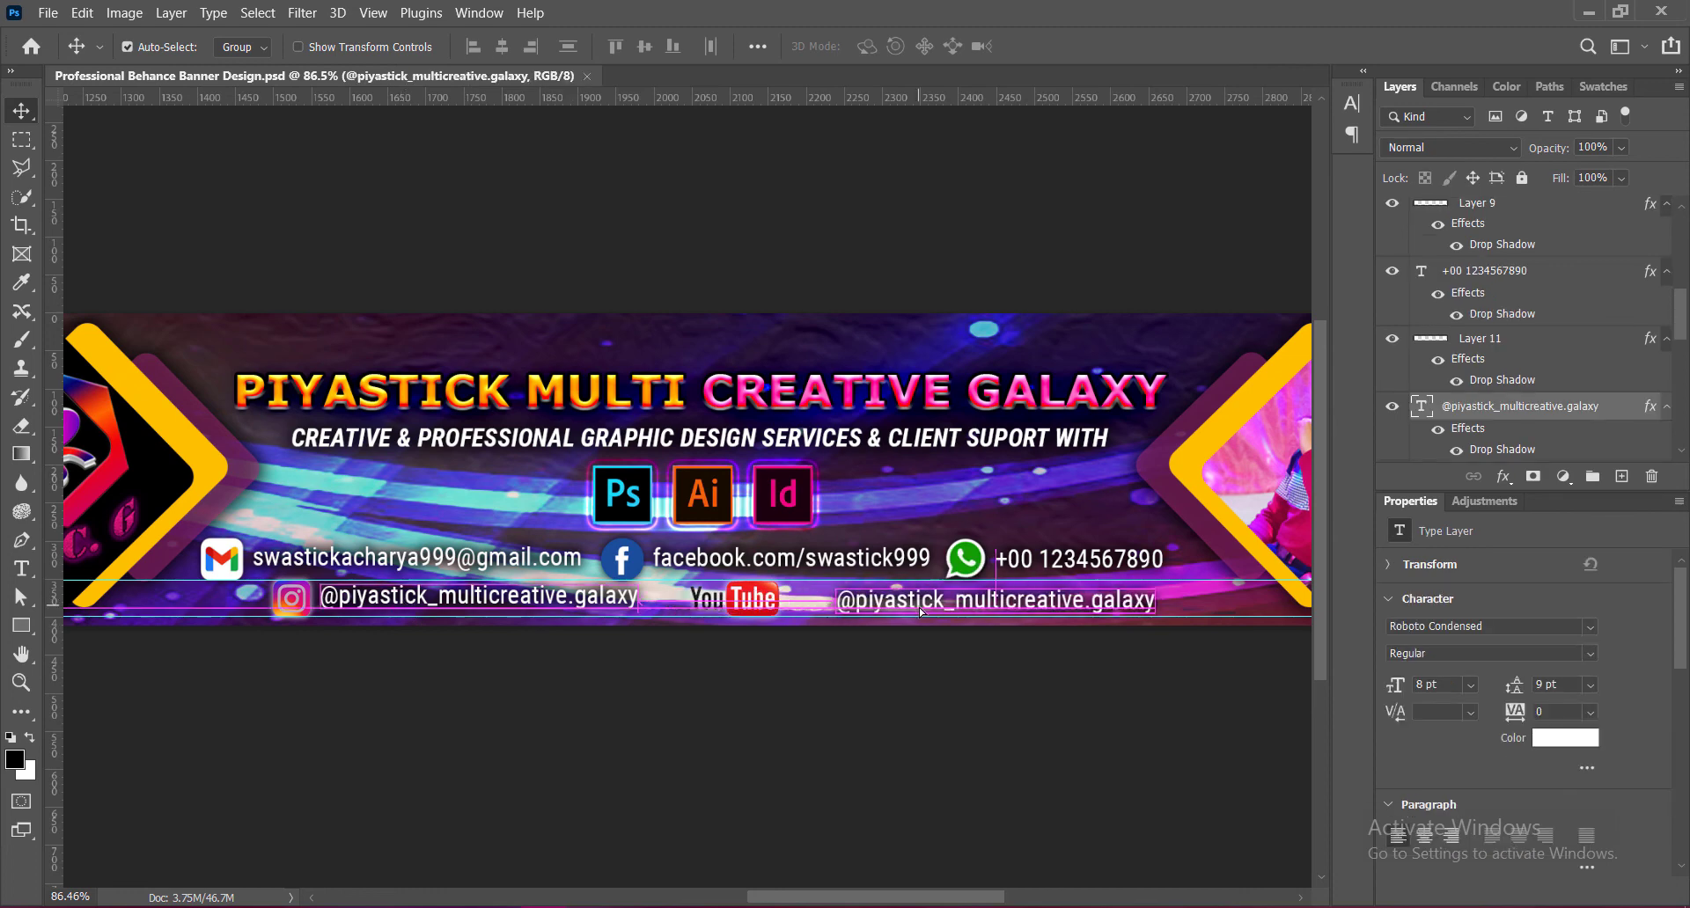
double_click(995, 599)
left_click(838, 599)
type("Youtube.com/")
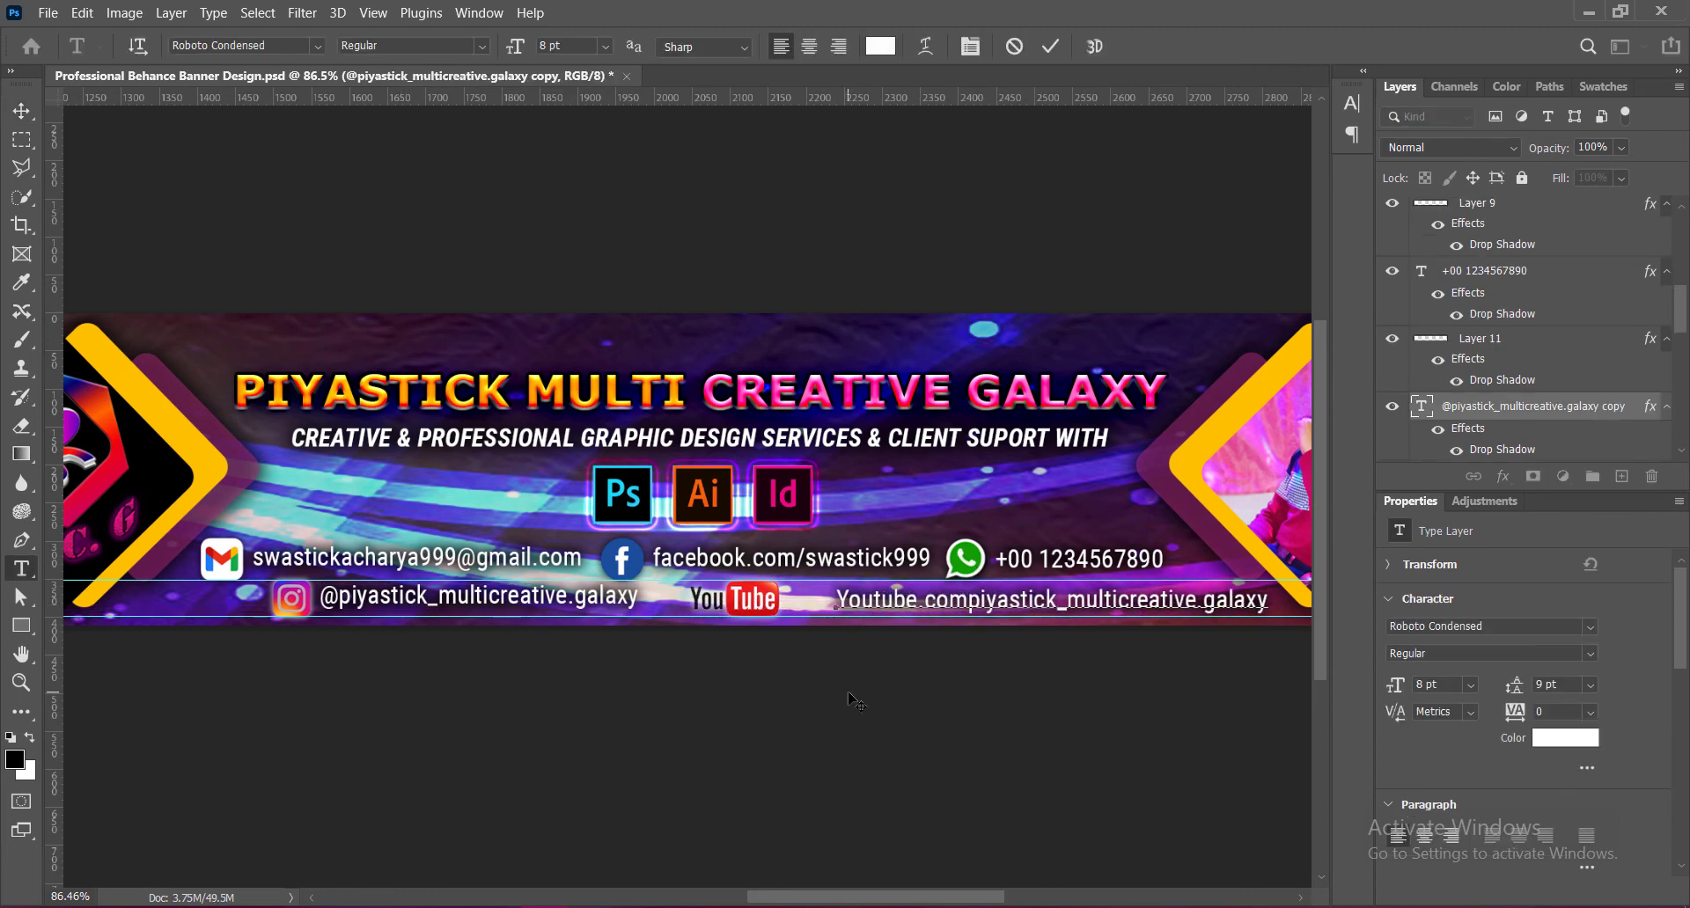
key("ctrl+Return")
key("v")
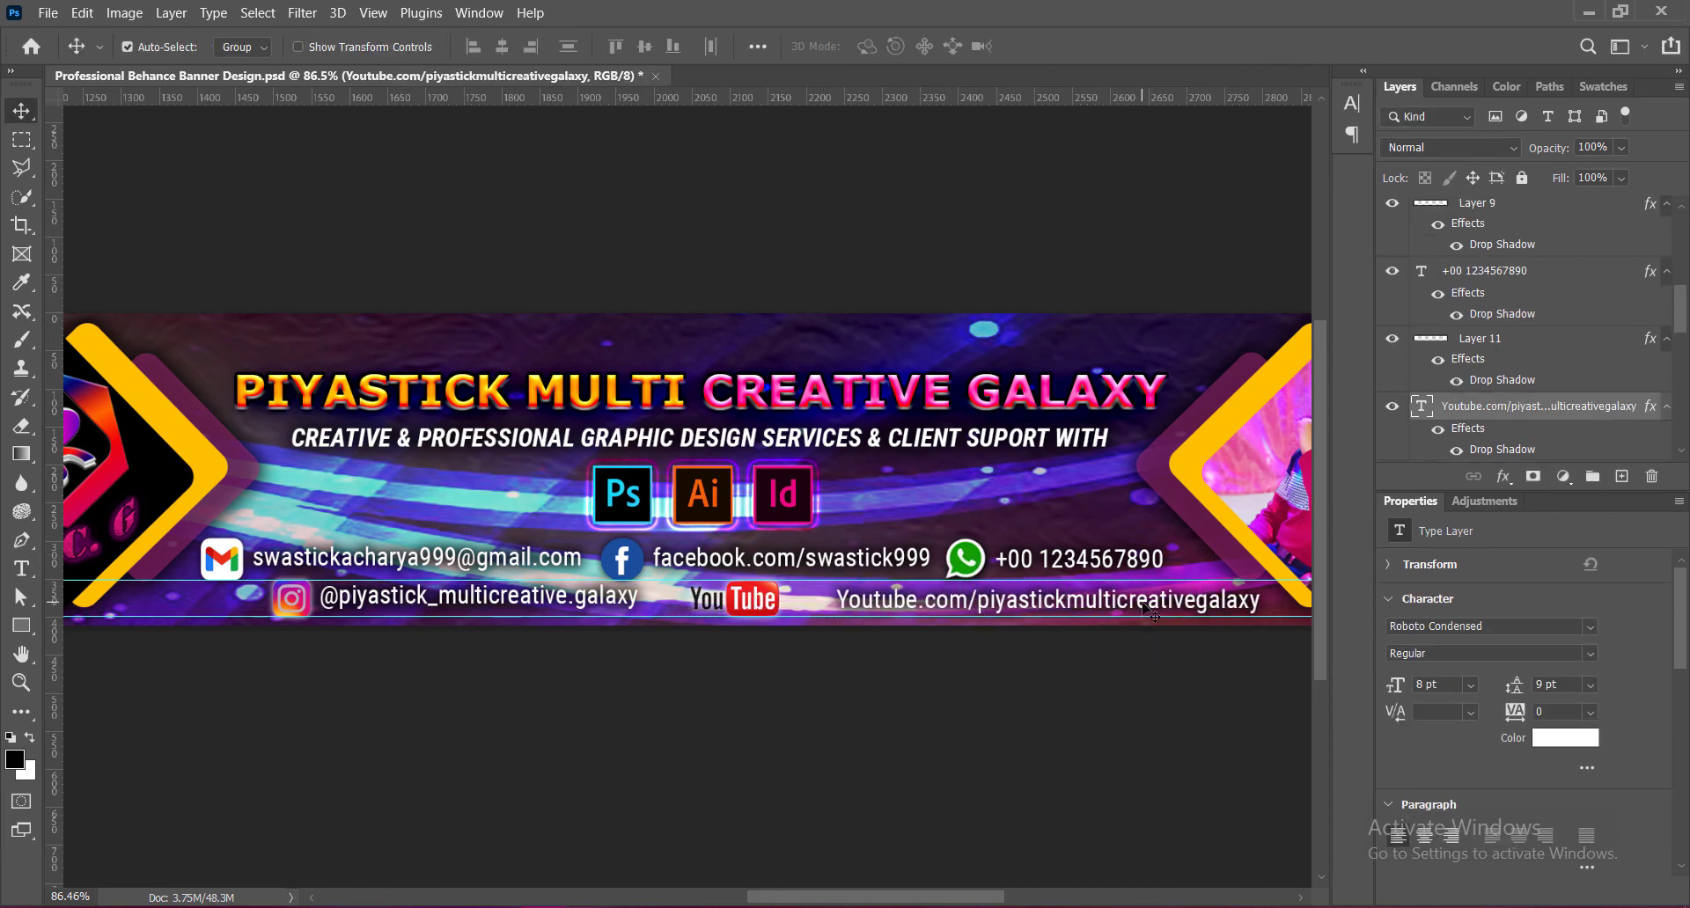
left_click_drag(1147, 611, 1101, 611)
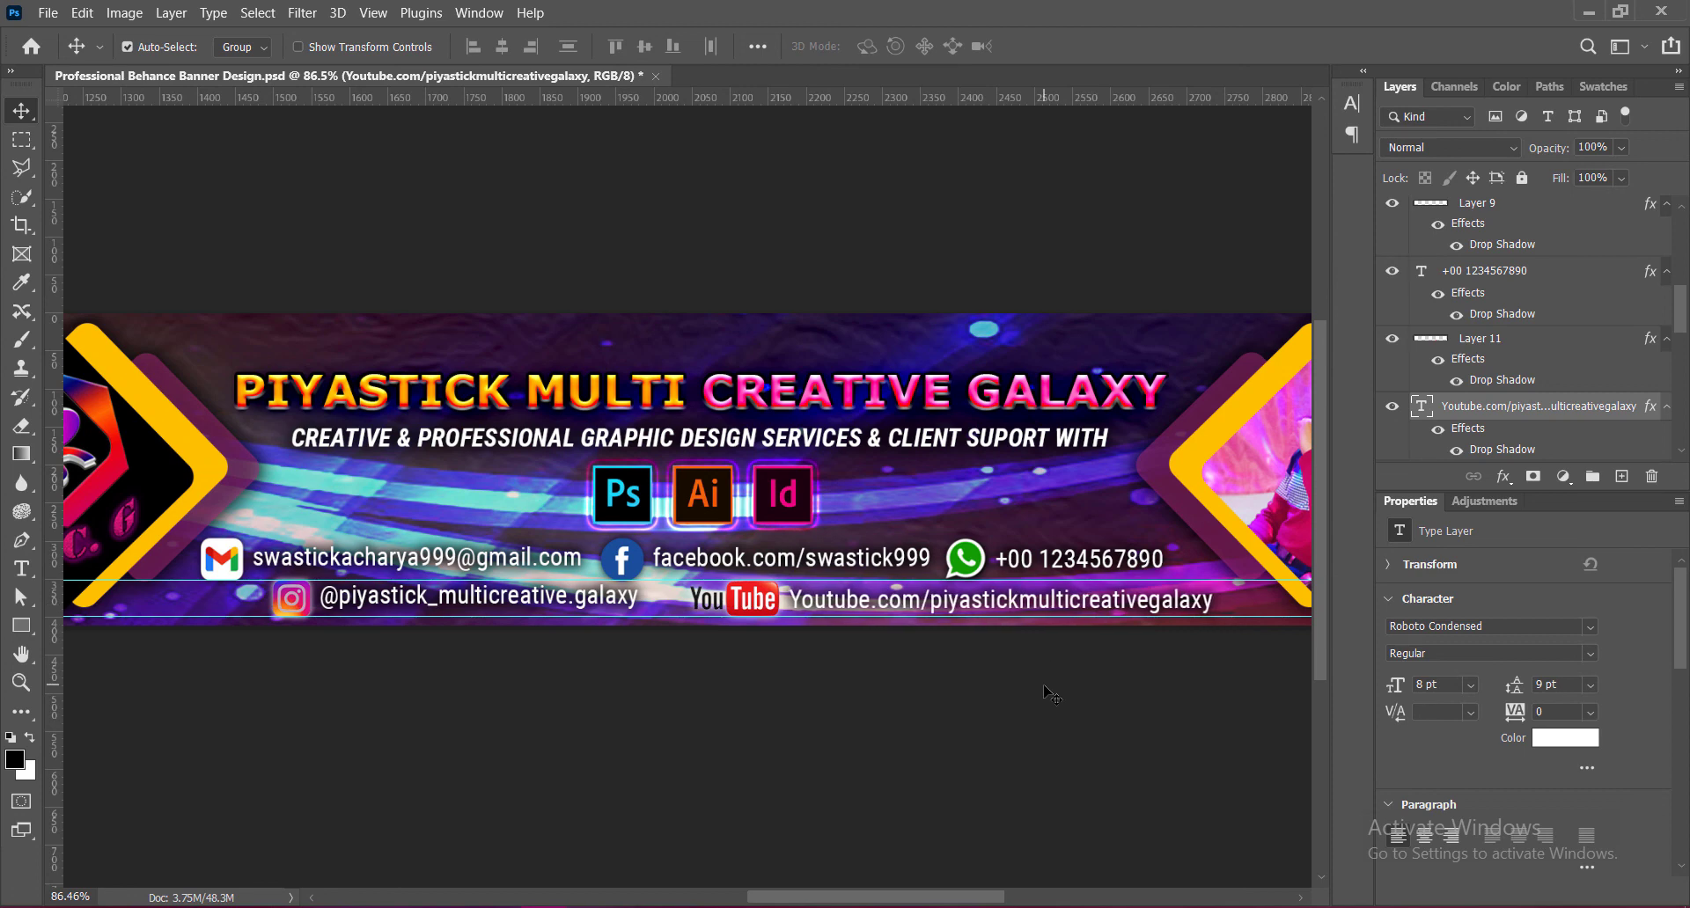
scroll(818, 704, "down", 2)
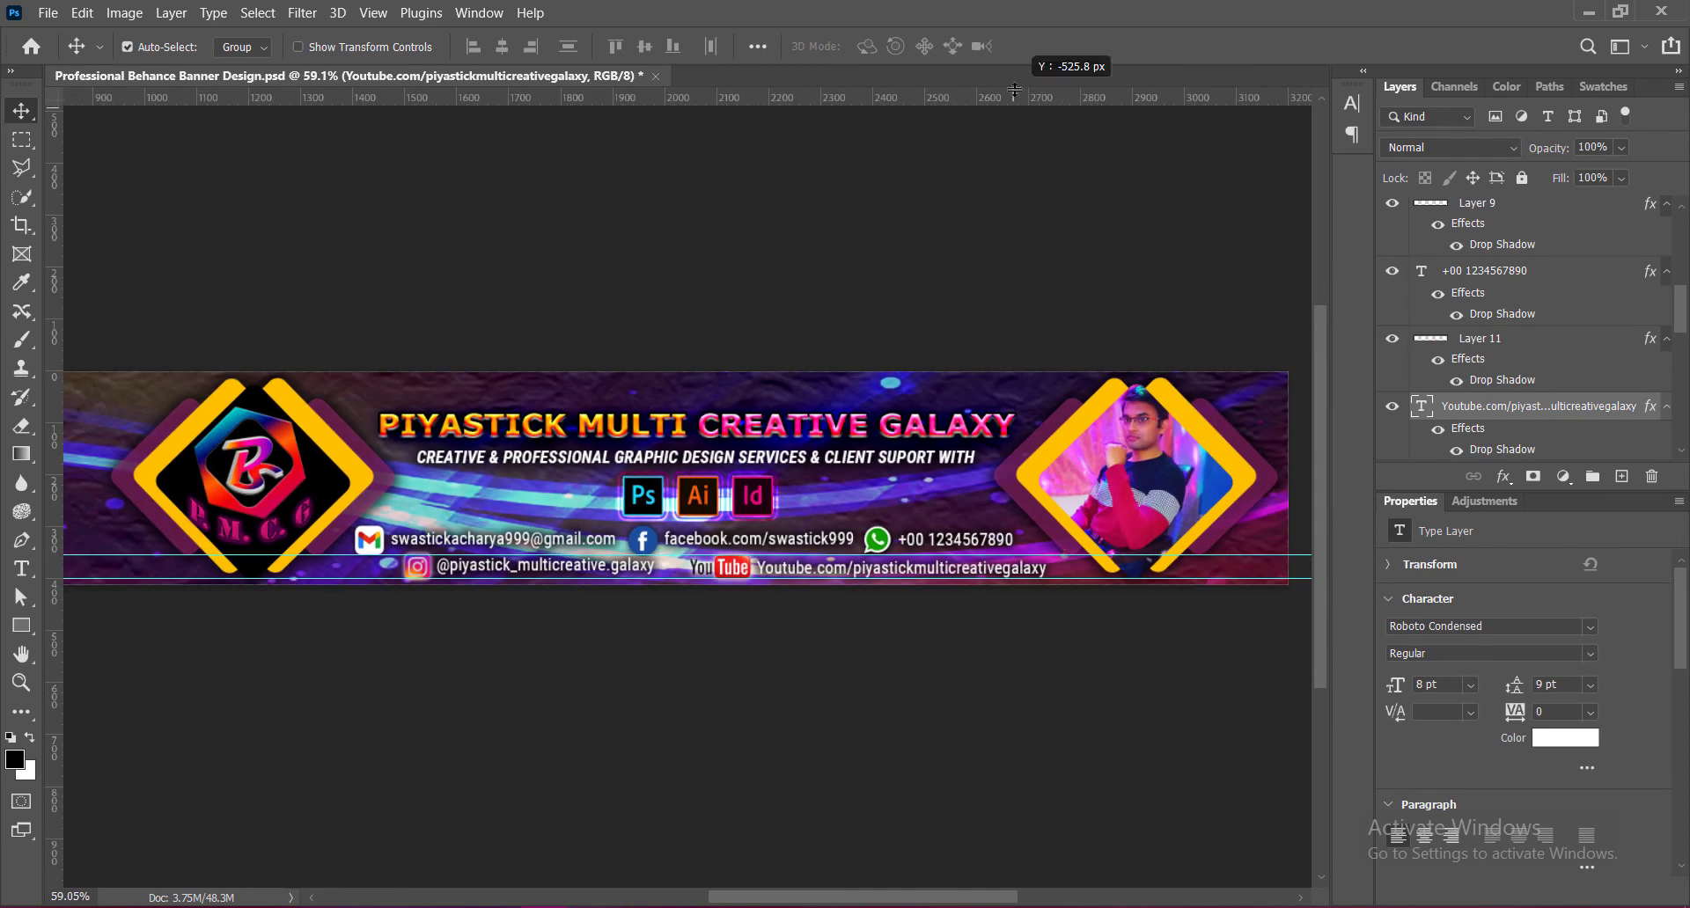
- Nudge the Instagram line left, shorten the link to Youtube/piyastickmulticreativegalaxy, and shift the YouTube line right
left_click(437, 584)
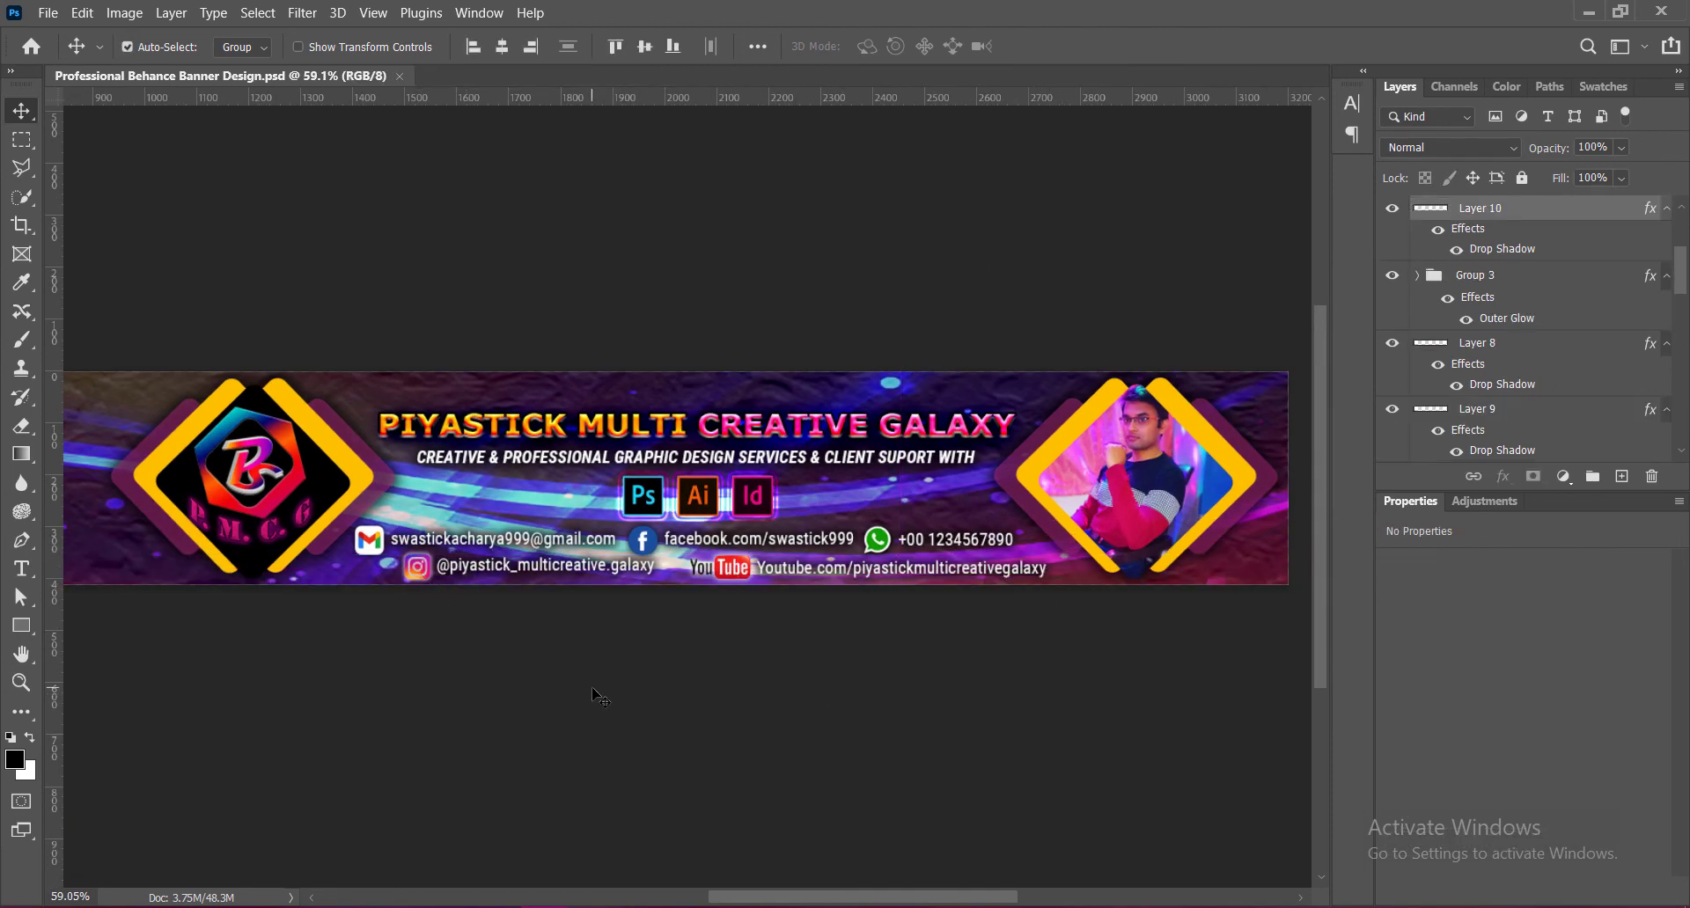
key("shift+Left")
key("shift+Left")
key("shift+Left")
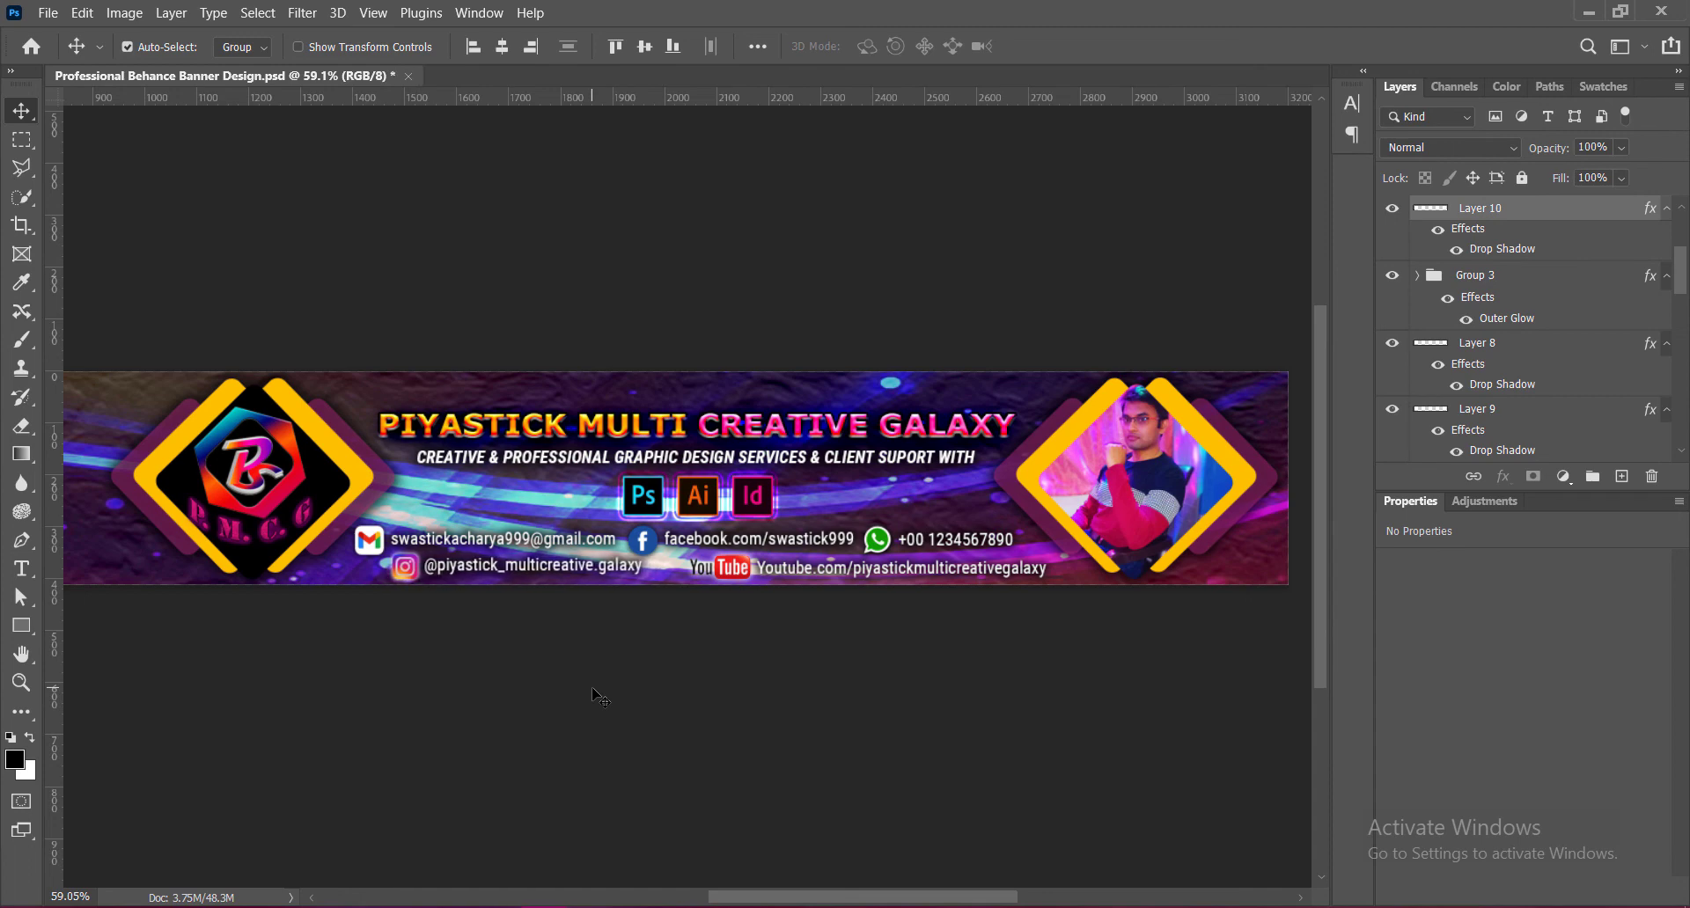
left_click(742, 574)
key("shift+Left")
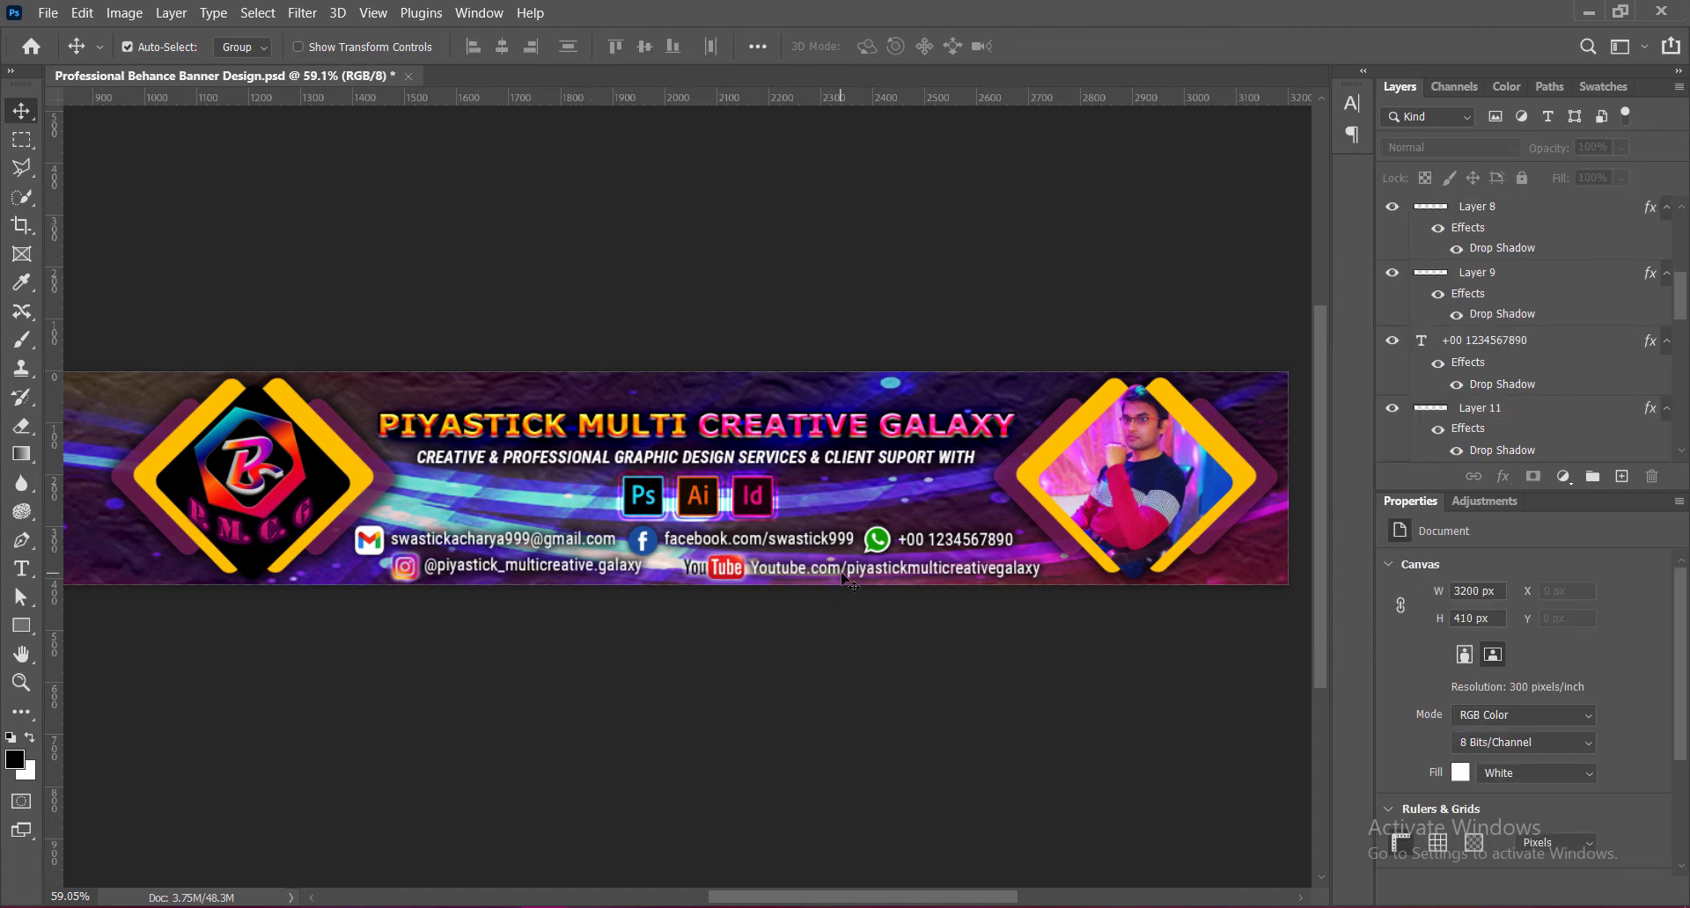
key("ctrl+z")
key("ctrl+z")
left_click(867, 576, "shift")
key("Right")
key("Right")
key("Right")
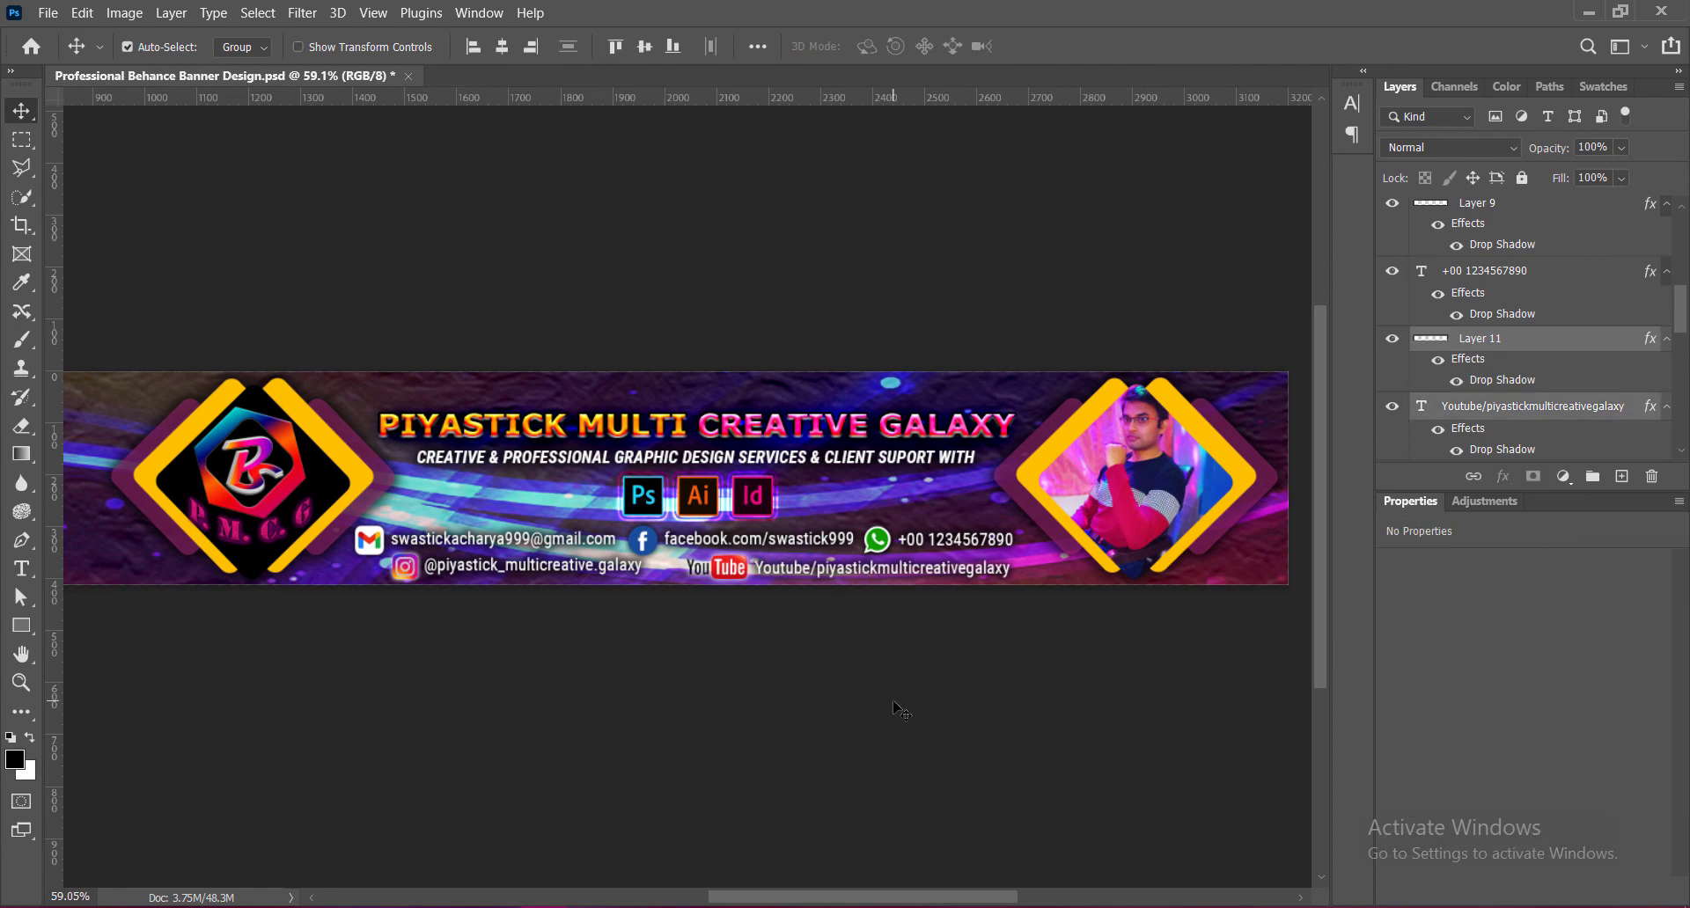
key("Right")
key("Right")
key("Right")
key("Right")
key("Right")
key("Right")
- Fine-tune the Instagram line's horizontal position and save the document
left_click(405, 570)
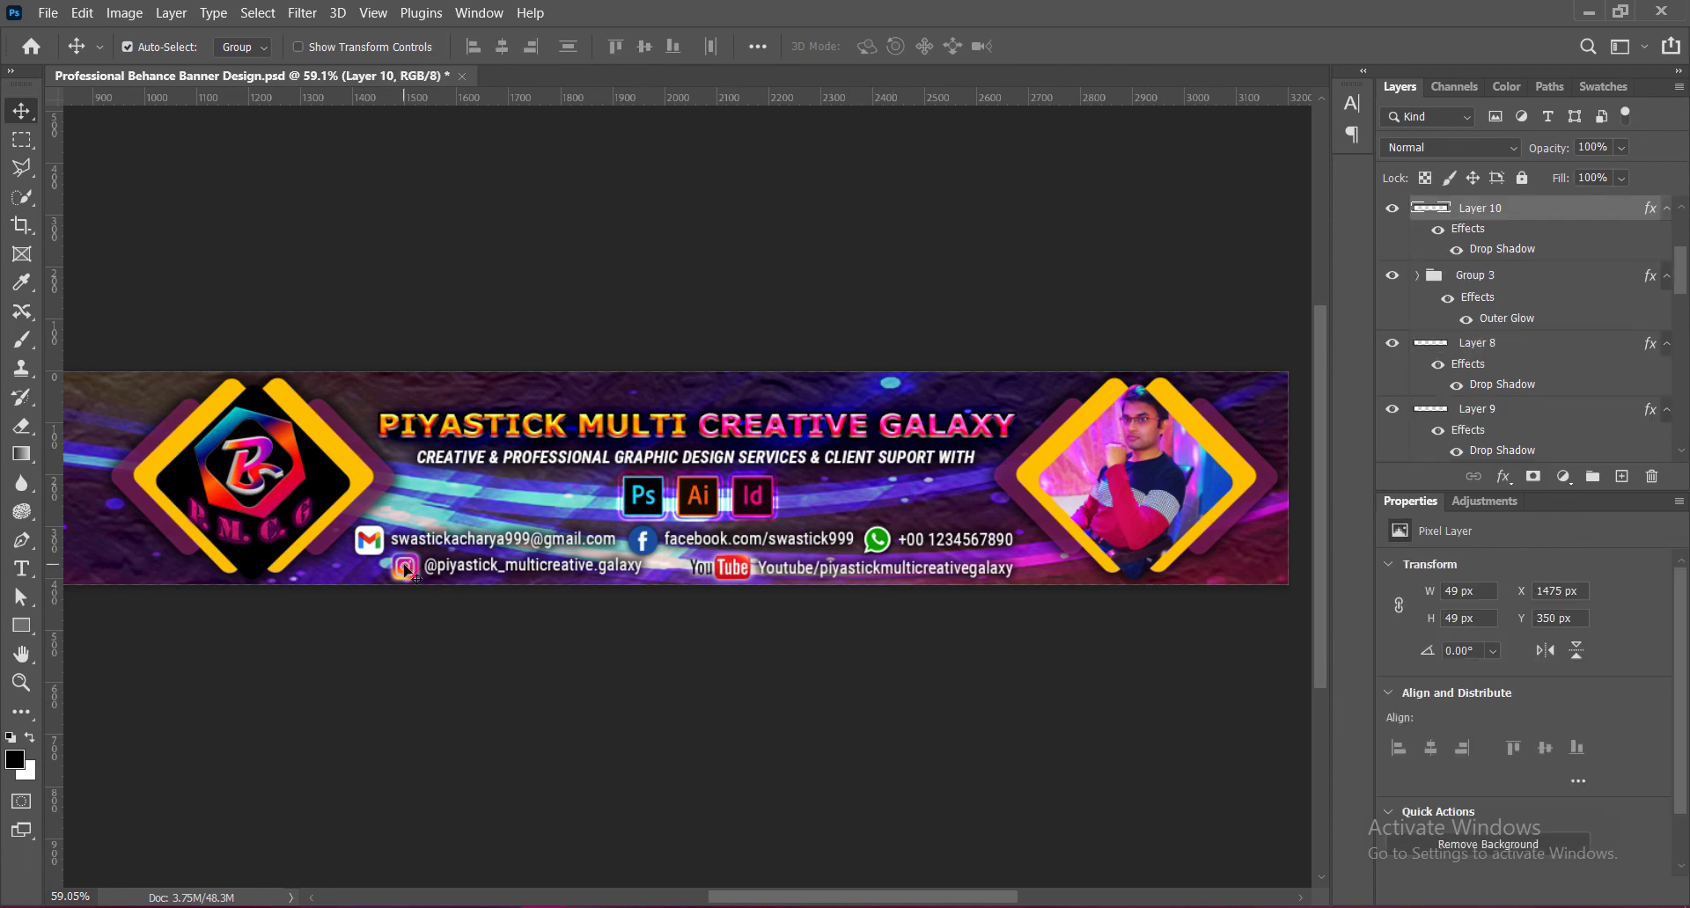
key("shift+Right")
key("shift+Right")
key("shift+Right")
key("shift+Right")
key("shift+Right")
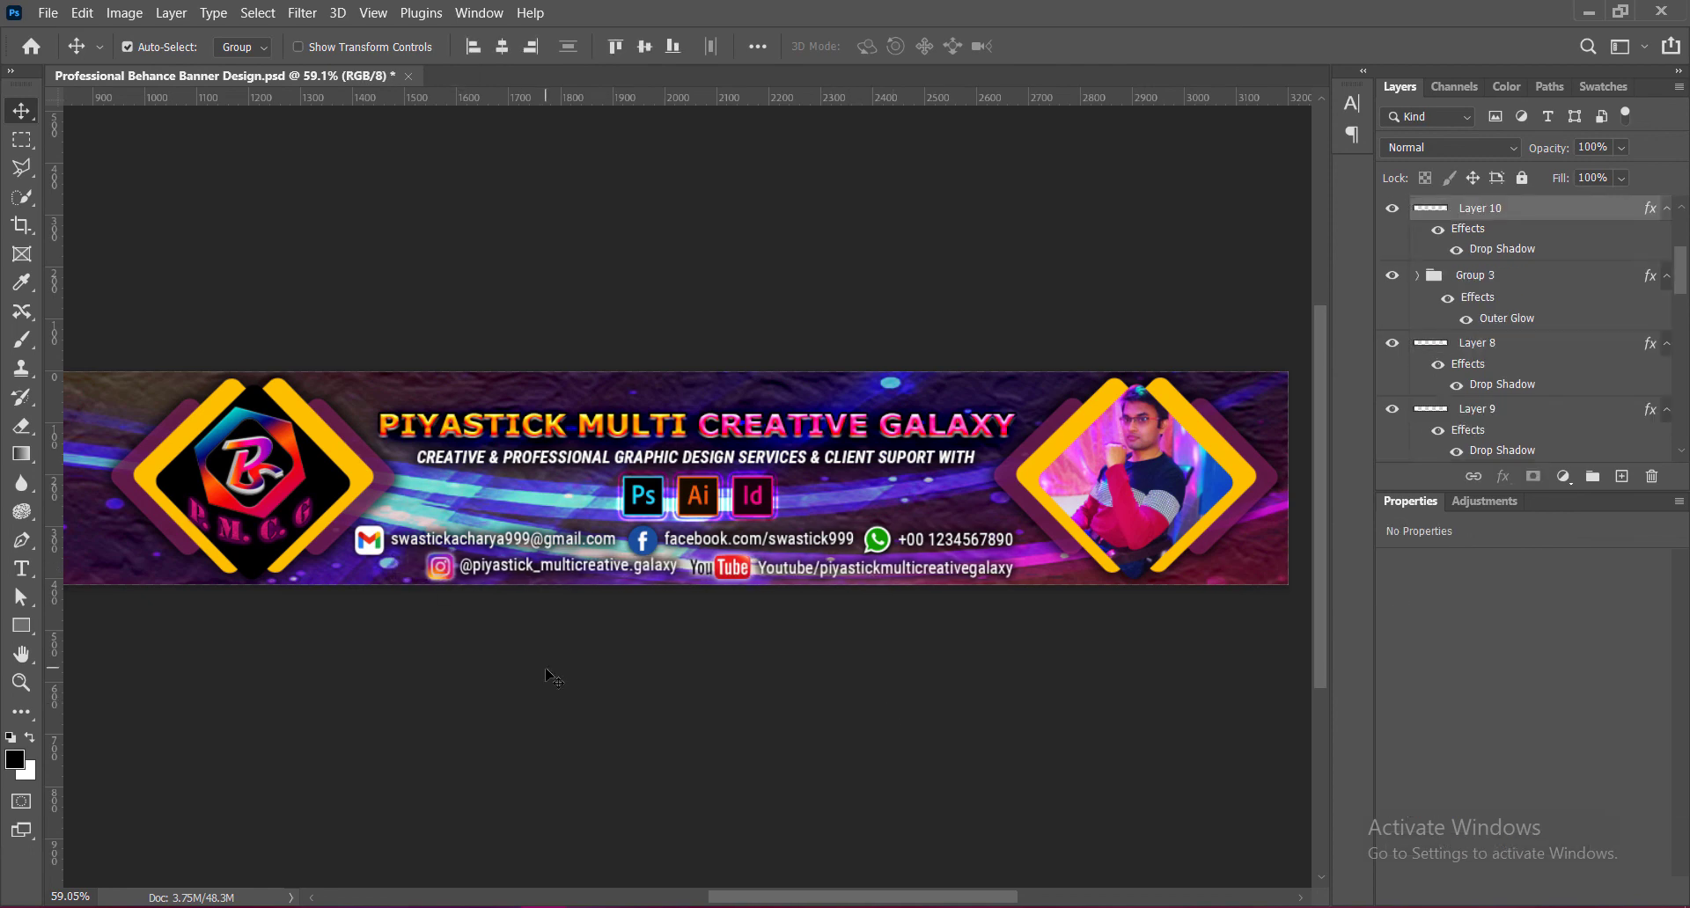
key("shift+Right")
key("shift+Right")
key("shift+Left")
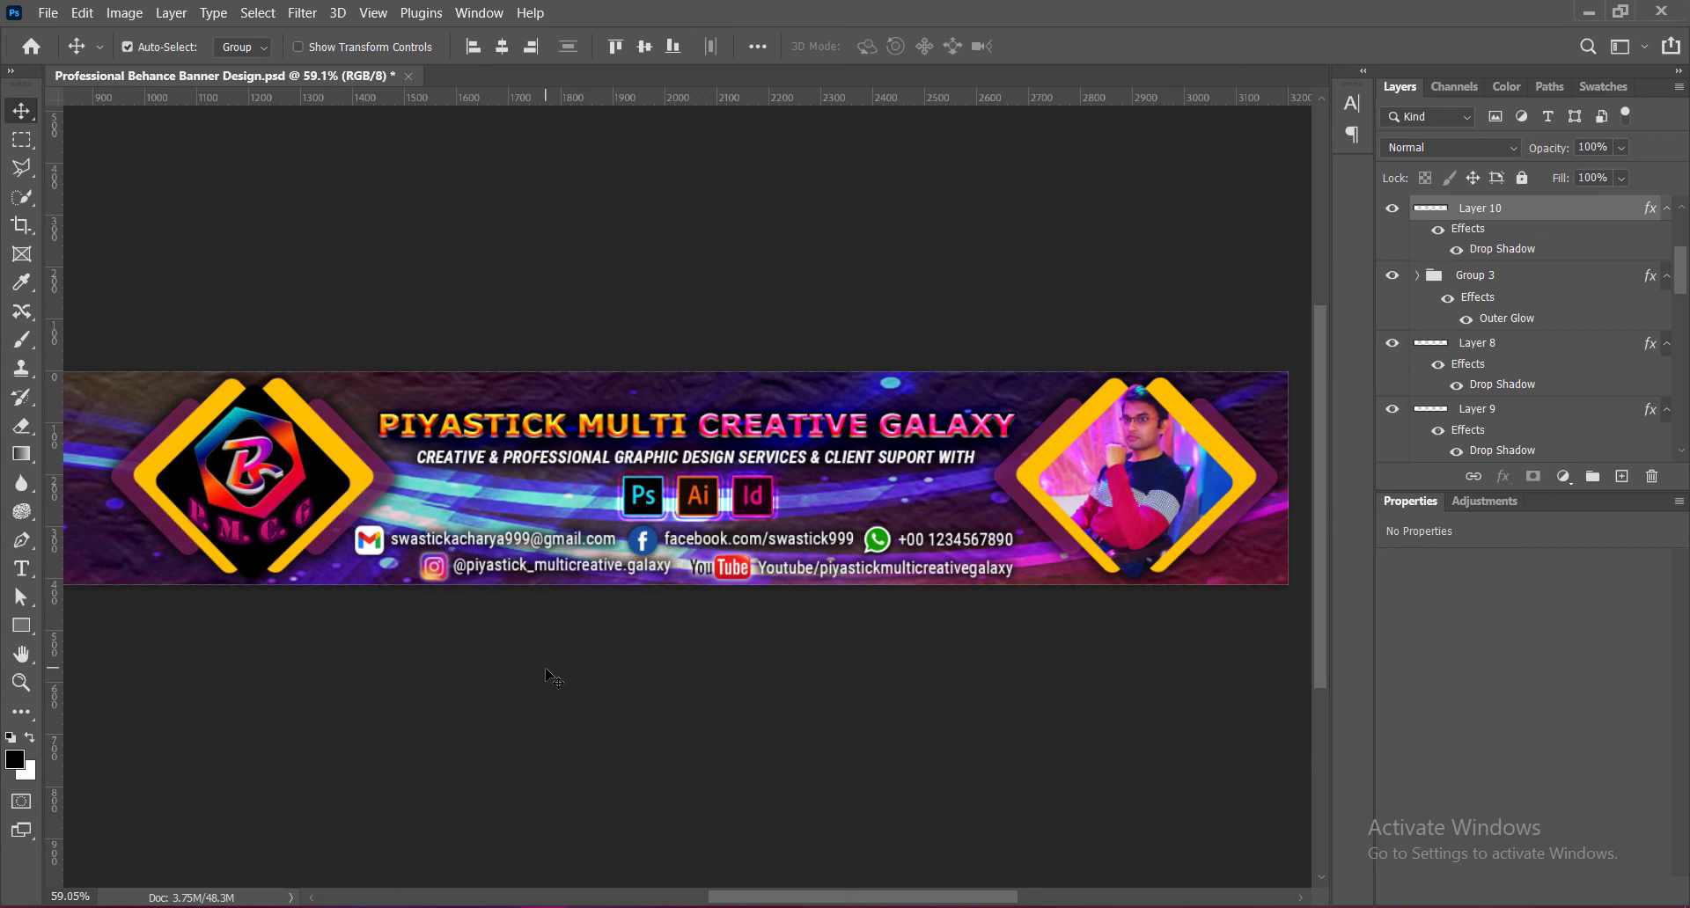
key("shift+Left")
key("ctrl+s")
- Select the title, subtitle, icons and contact lines and raise the whole block slightly
left_click(616, 427)
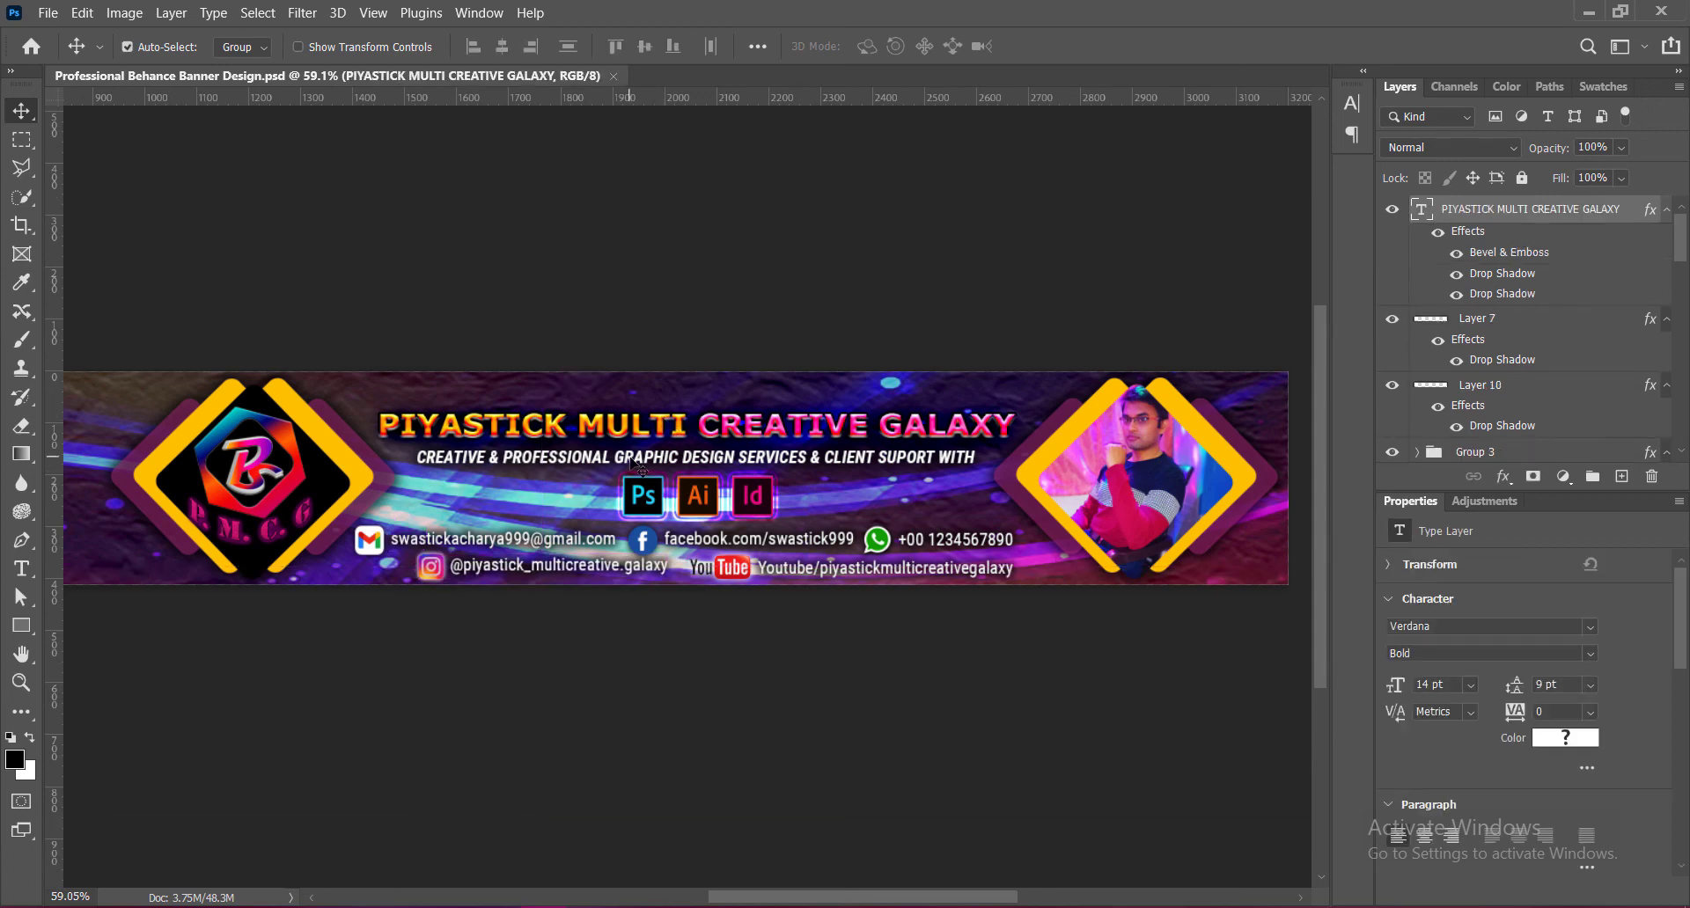
left_click(631, 462)
left_click(406, 546)
left_click(467, 571, "shift")
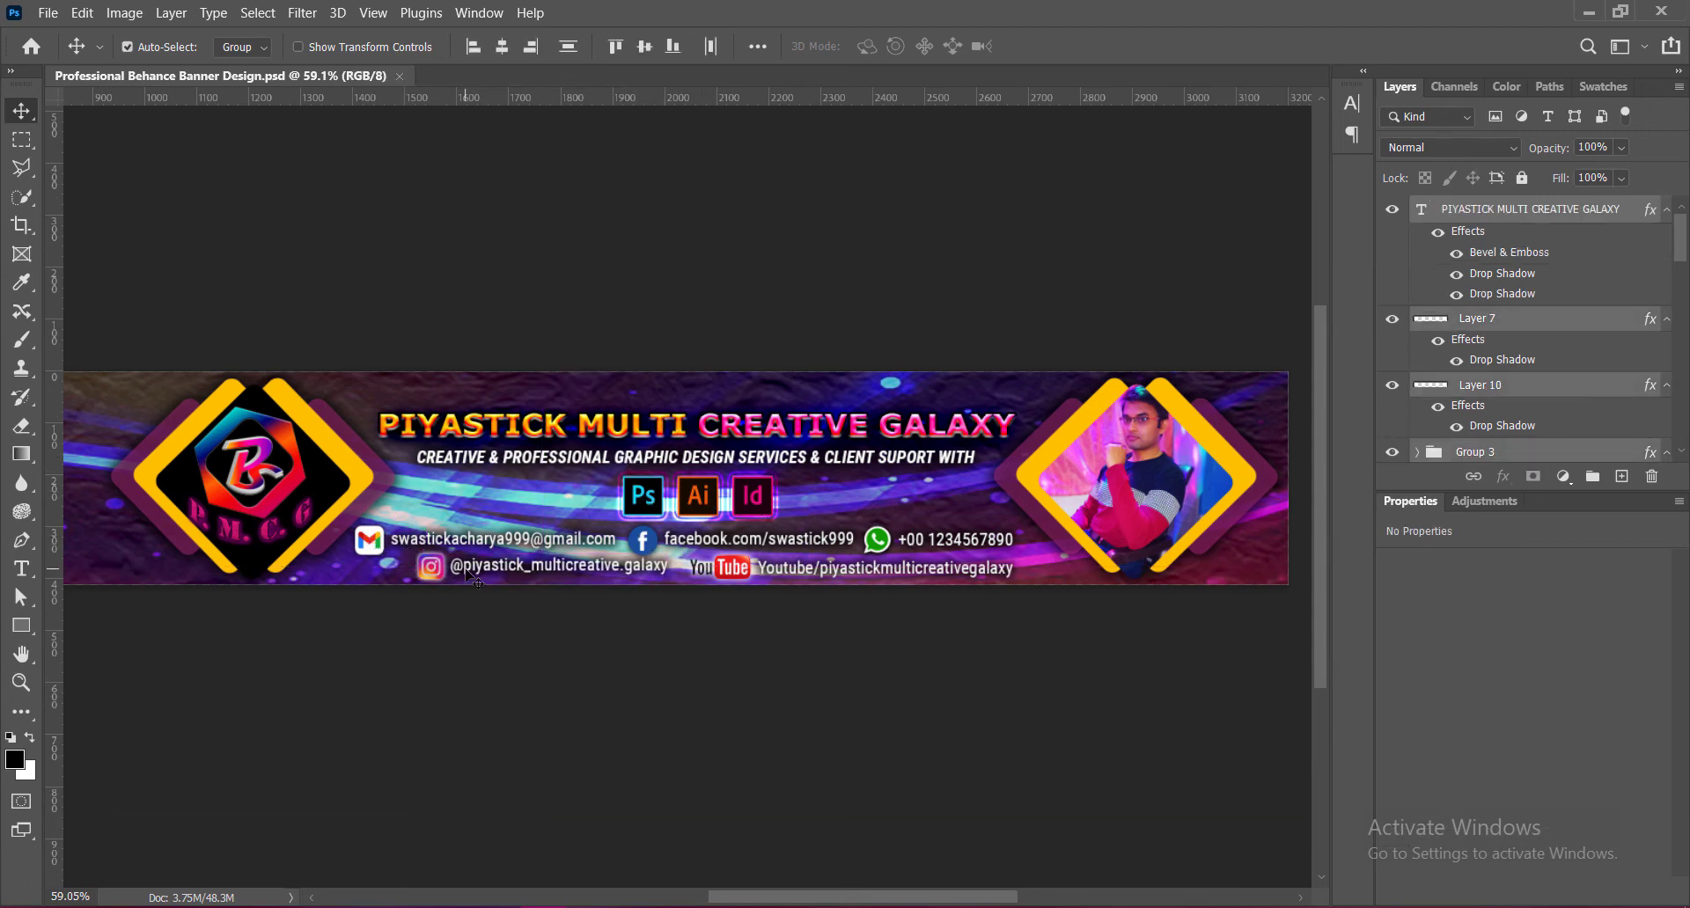
key("shift+Up")
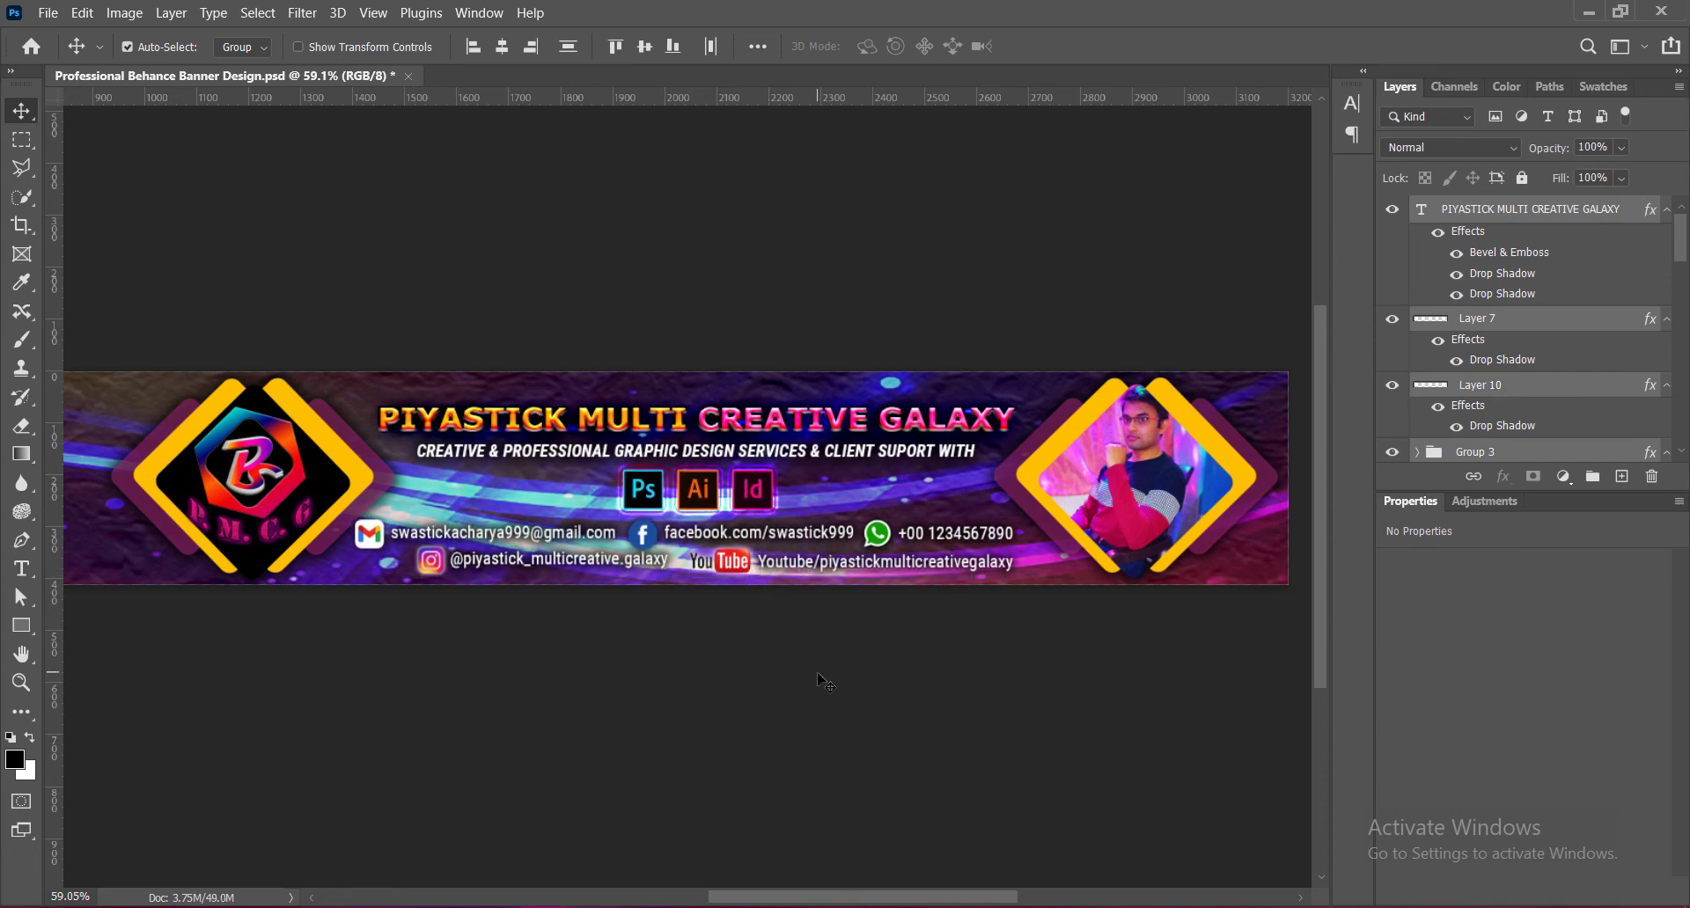
key("Right")
key("Right")
key("Right")
key("Right")
key("Right")
key("Right")
key("Right")
key("Right")
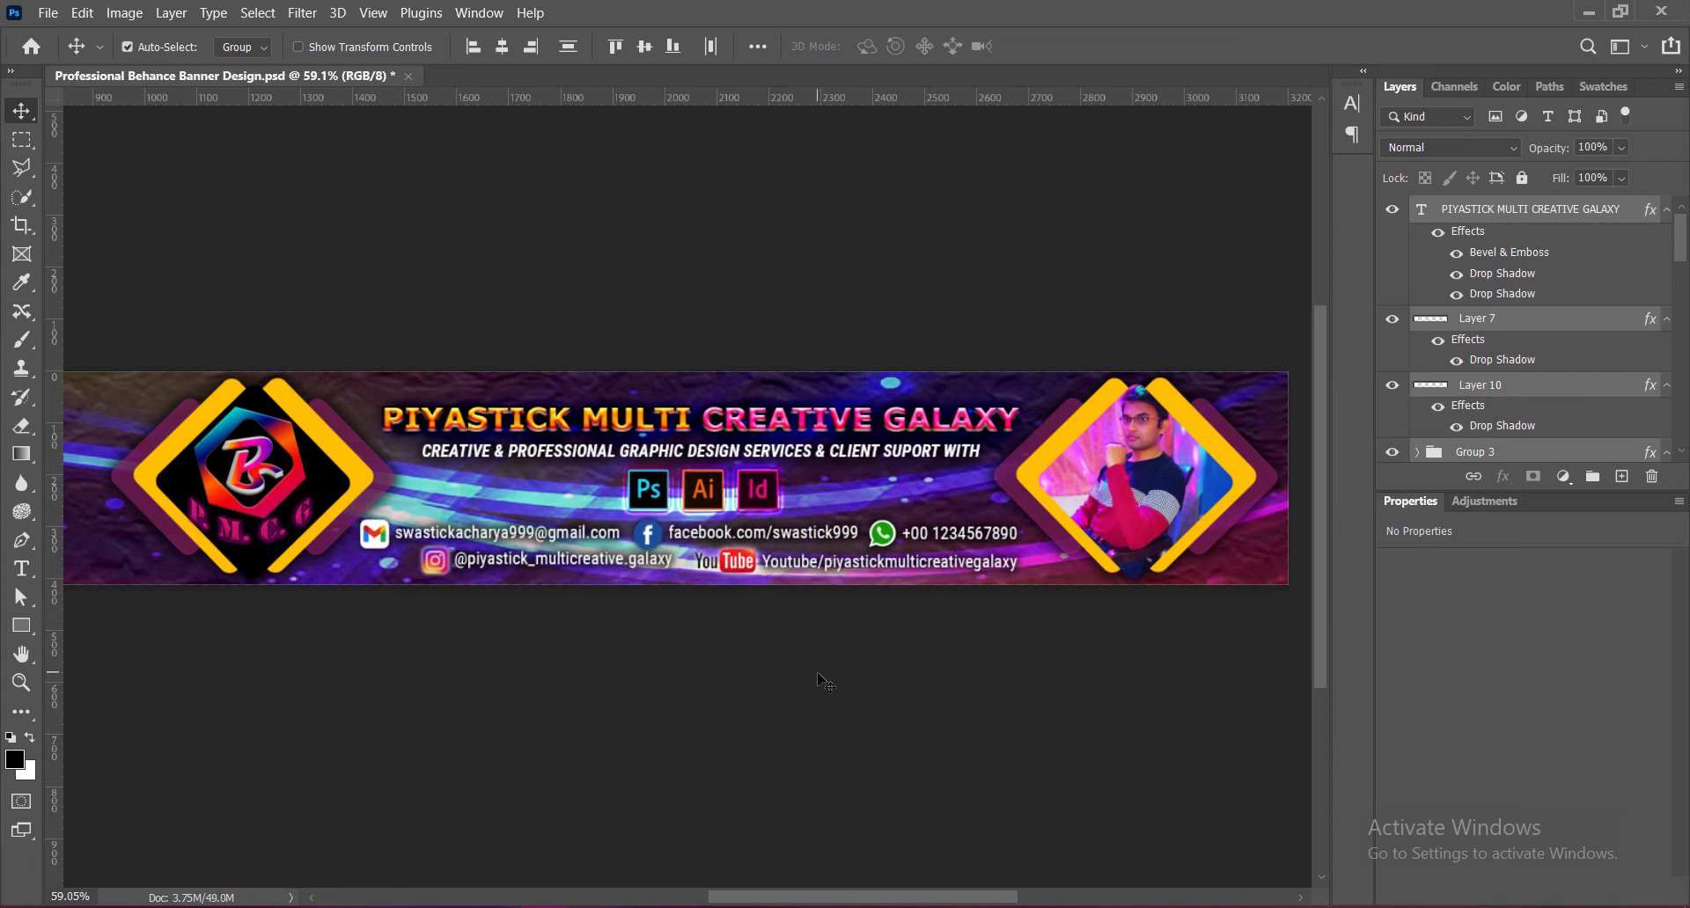
key("Left")
key("Left")
key("Left")
key("Left")
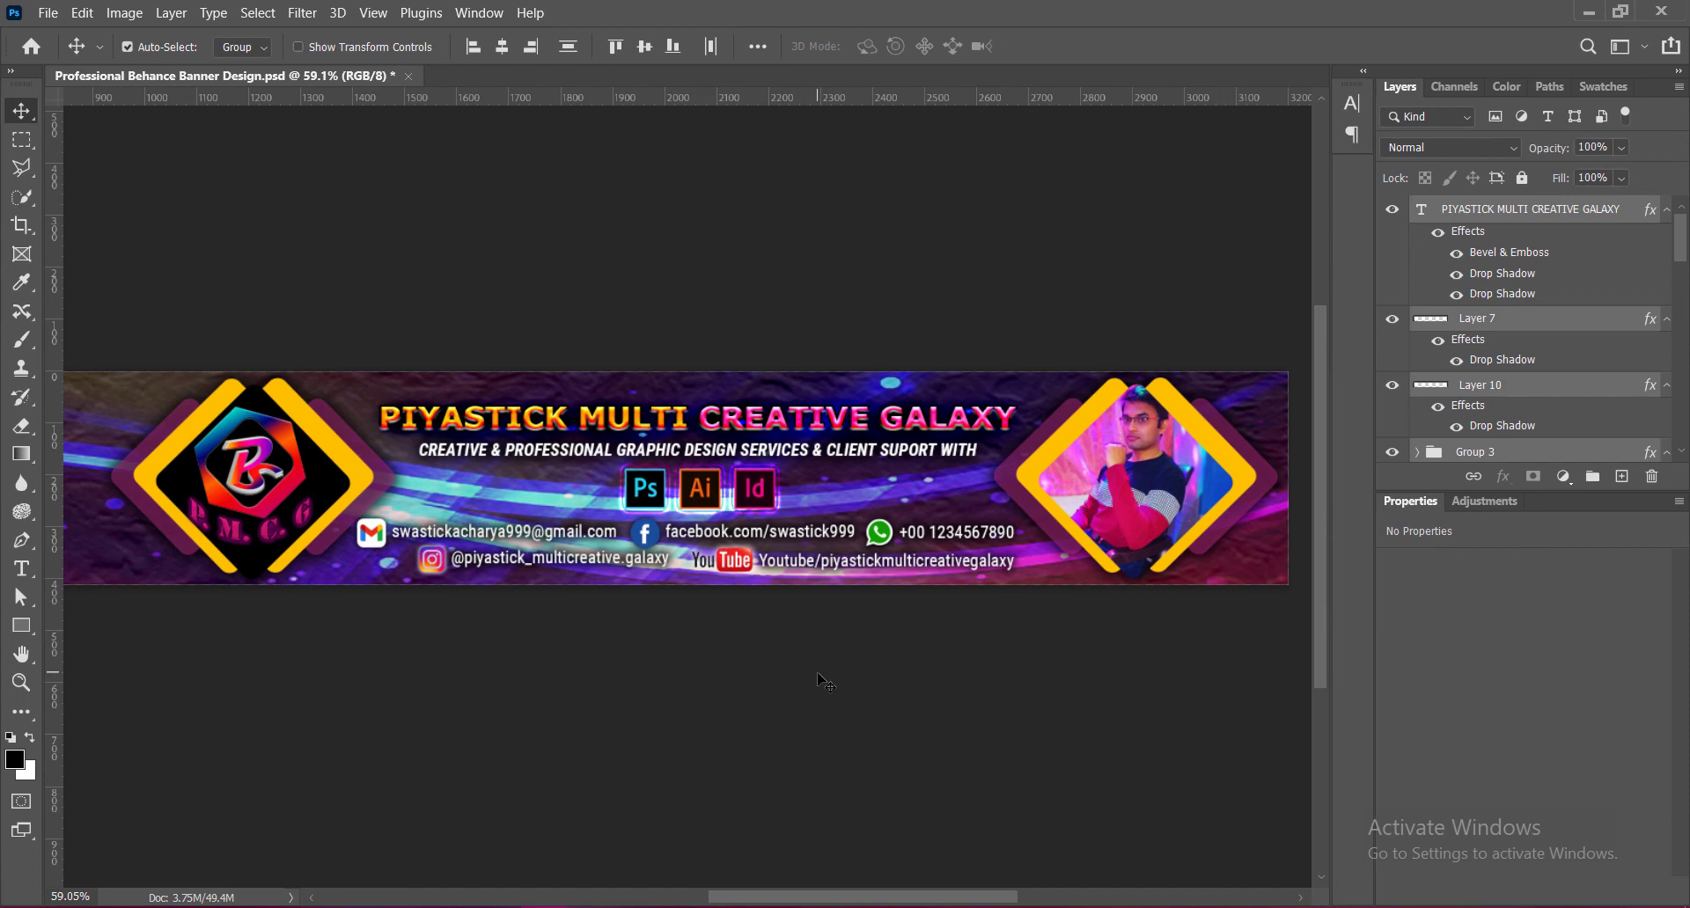
left_click(825, 682)
scroll(955, 726, "down", 1)
scroll(959, 729, "down", 1)
- Nudge the left logo diamond group (Group 1) slightly left and deselect it
left_click(401, 489)
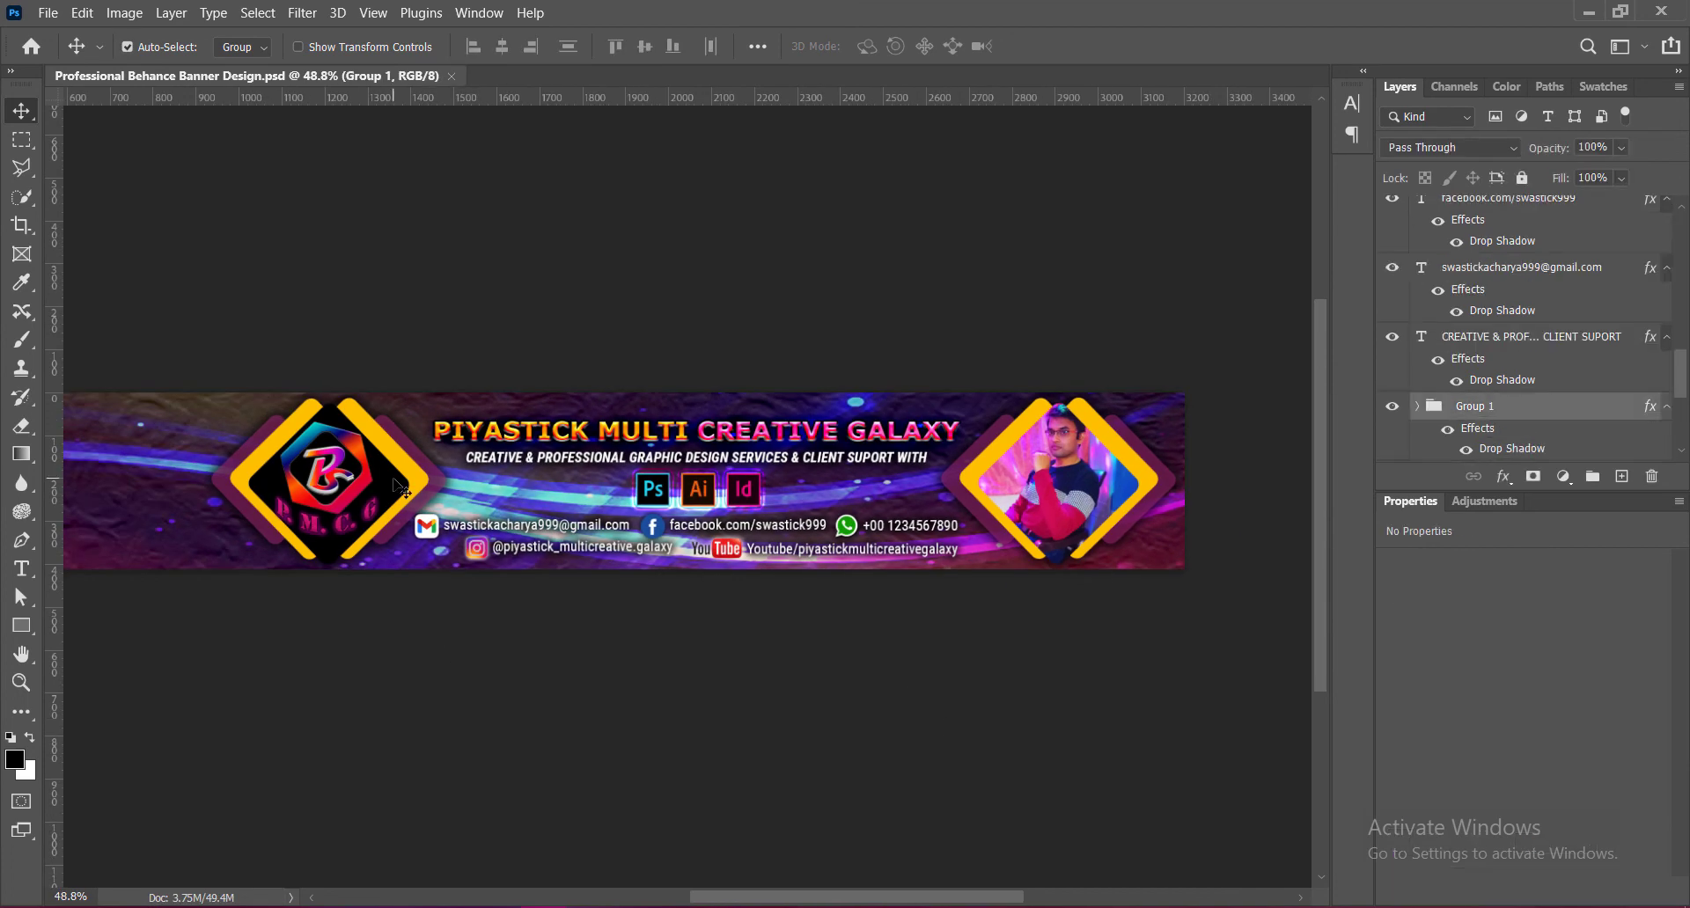
key("Left")
key("Left")
key("Left")
left_click(618, 662)
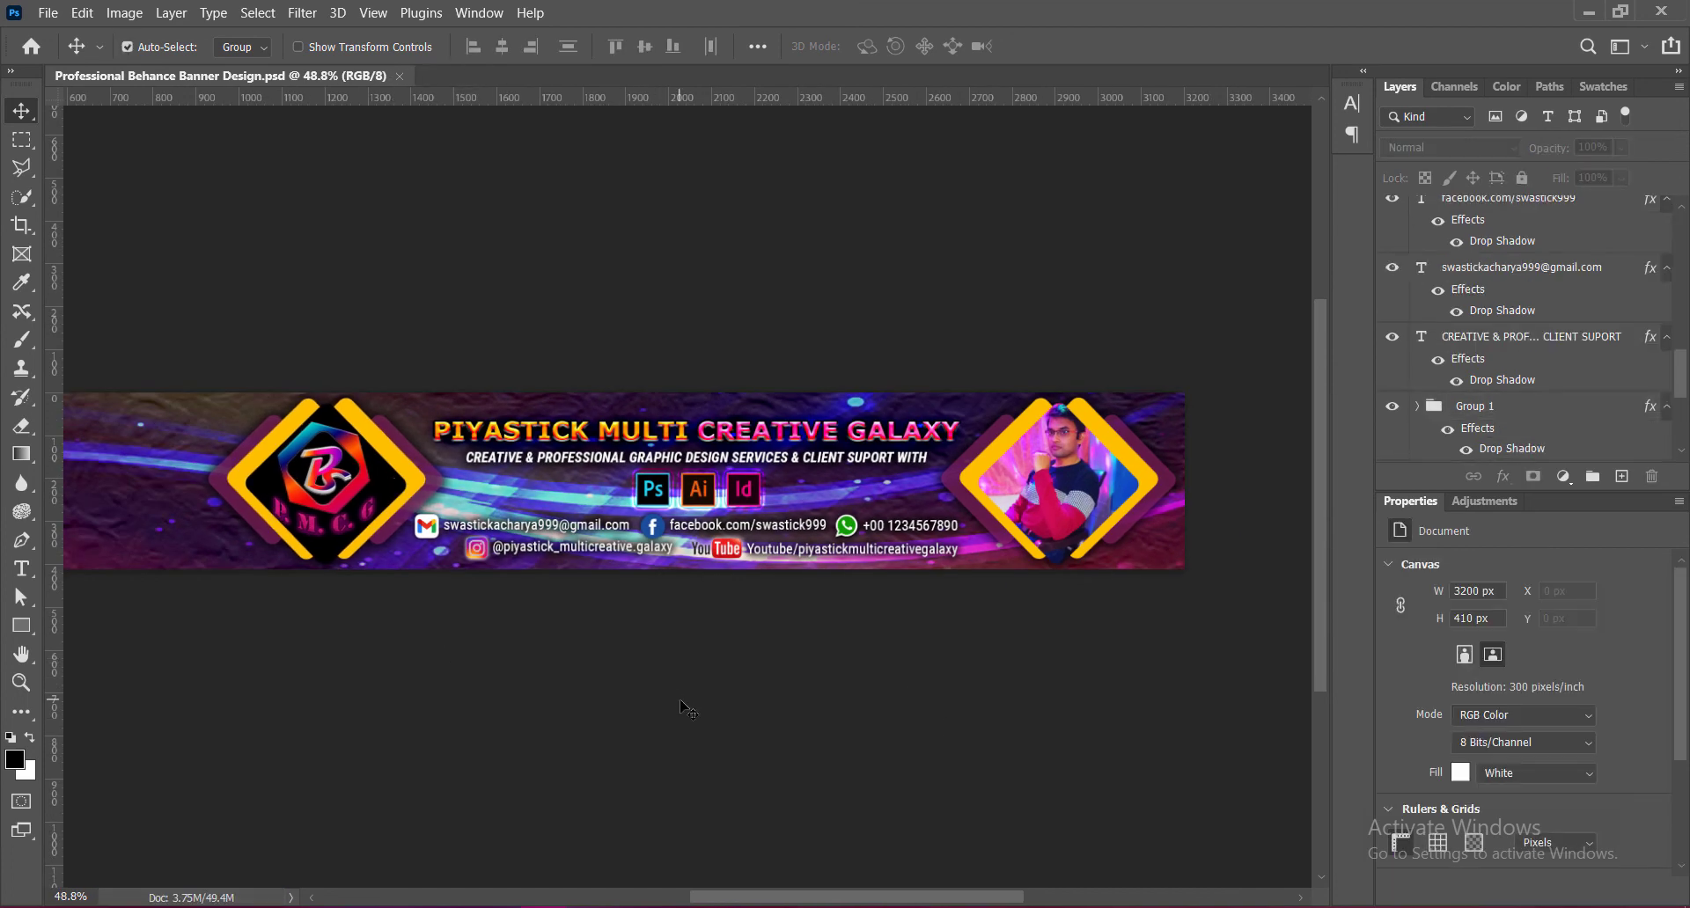
scroll(687, 709, "down", 1)
scroll(740, 716, "down", 1)
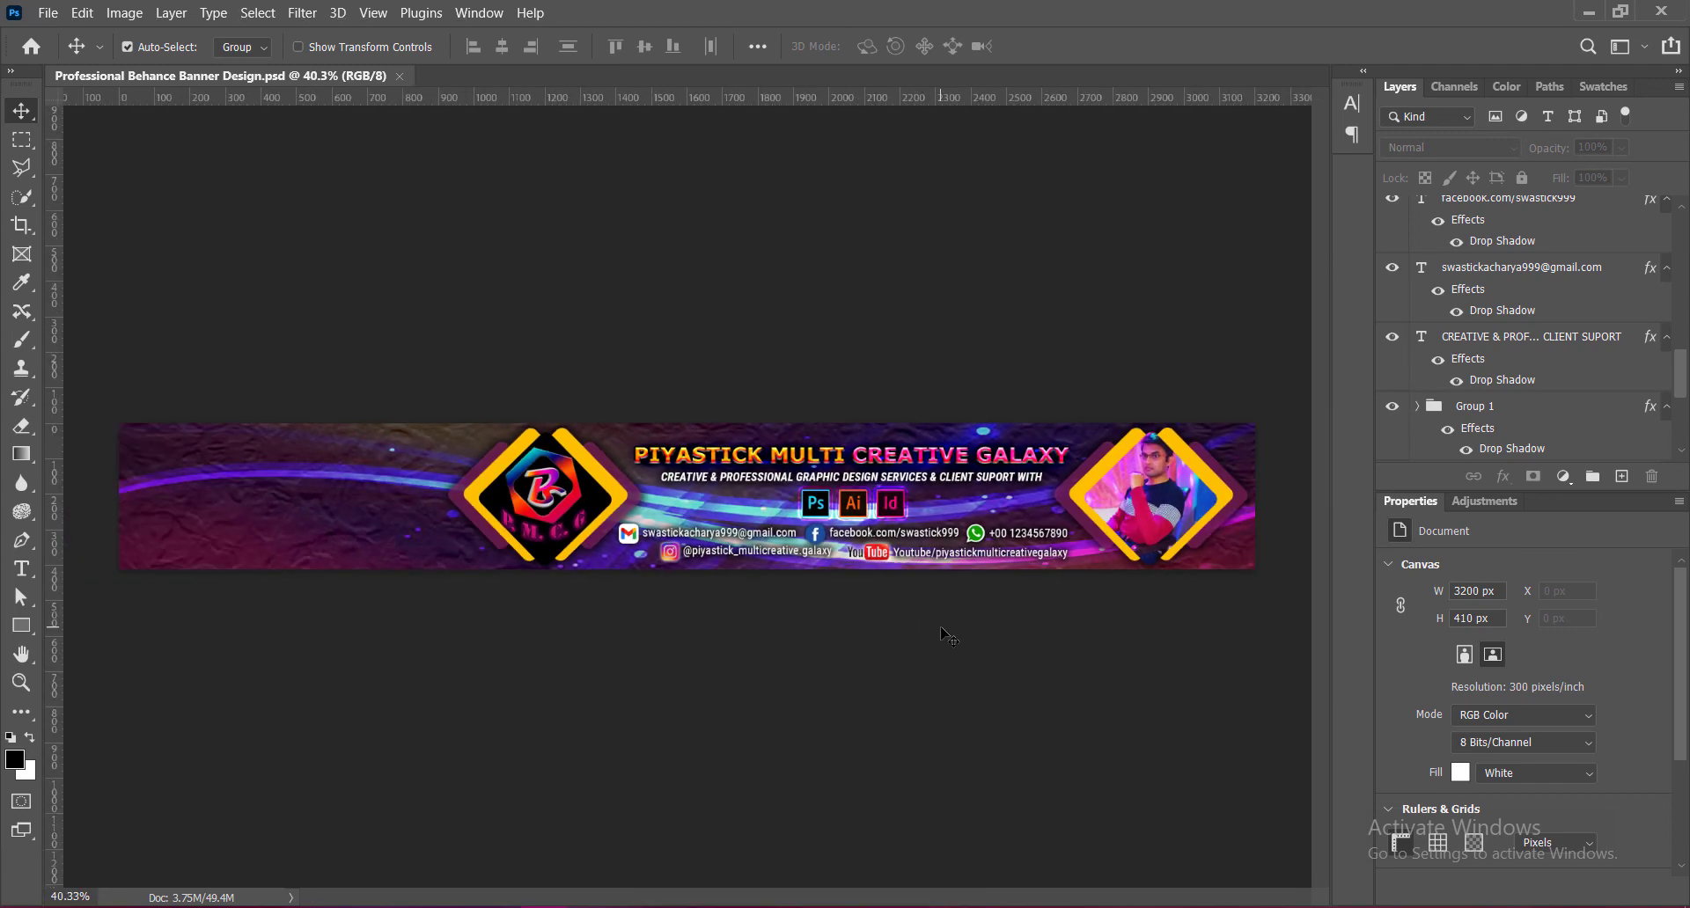
- Zoom and pan around the canvas to review the finished banner layout
scroll(945, 633, "up", 1)
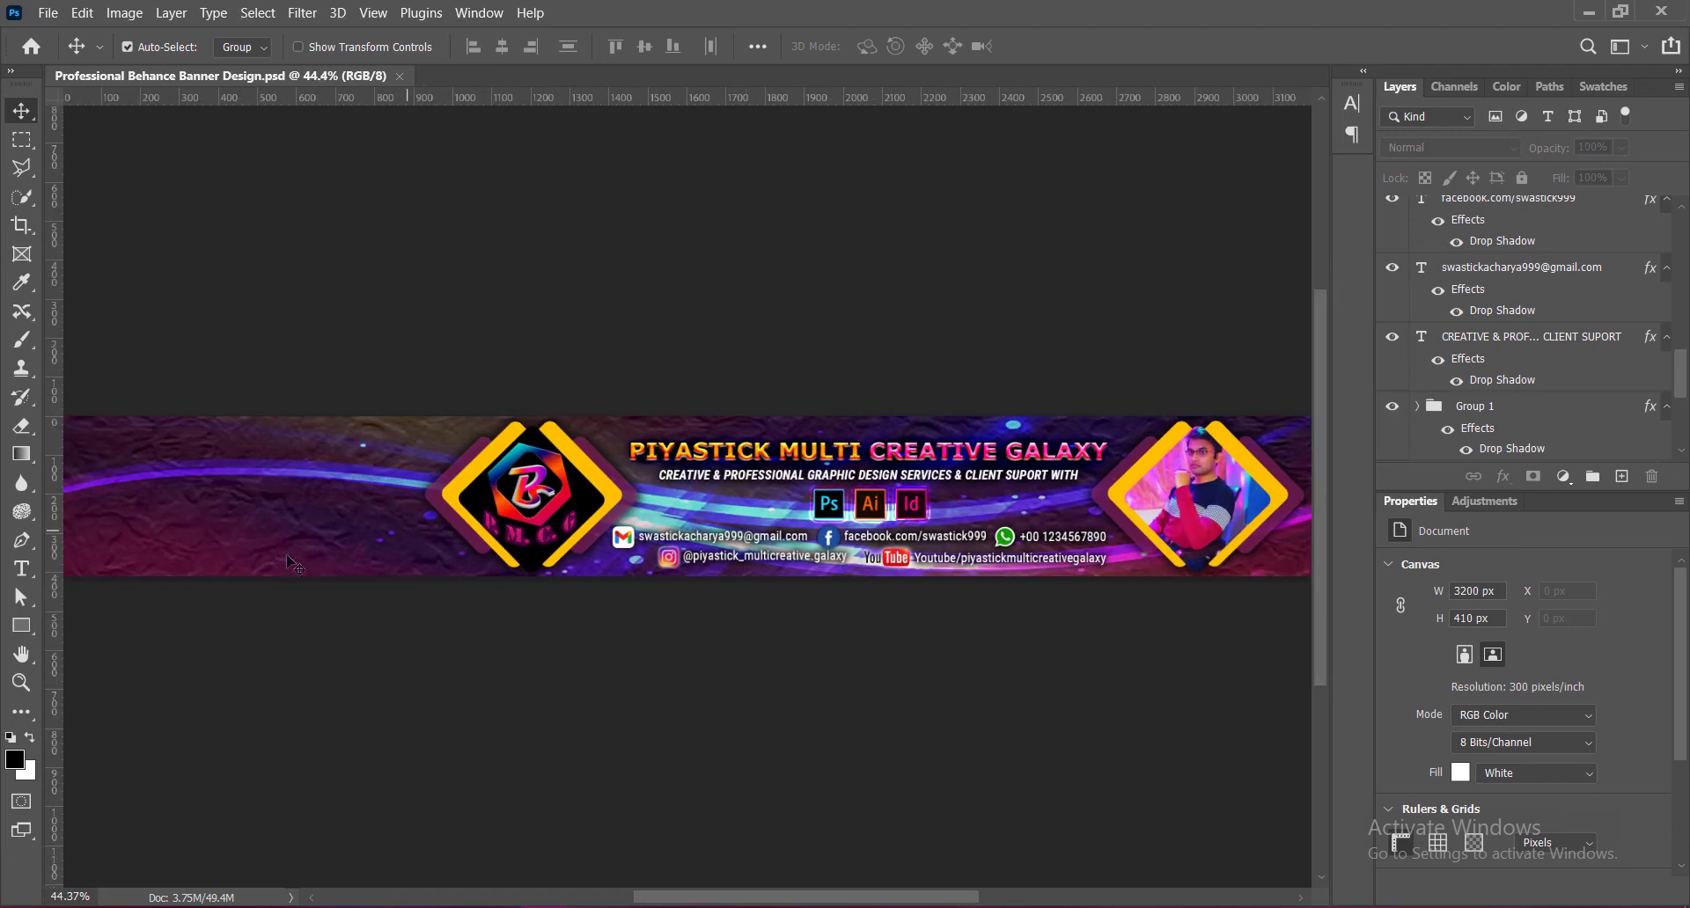
scroll(860, 493, "up", 1)
scroll(859, 492, "up", 4)
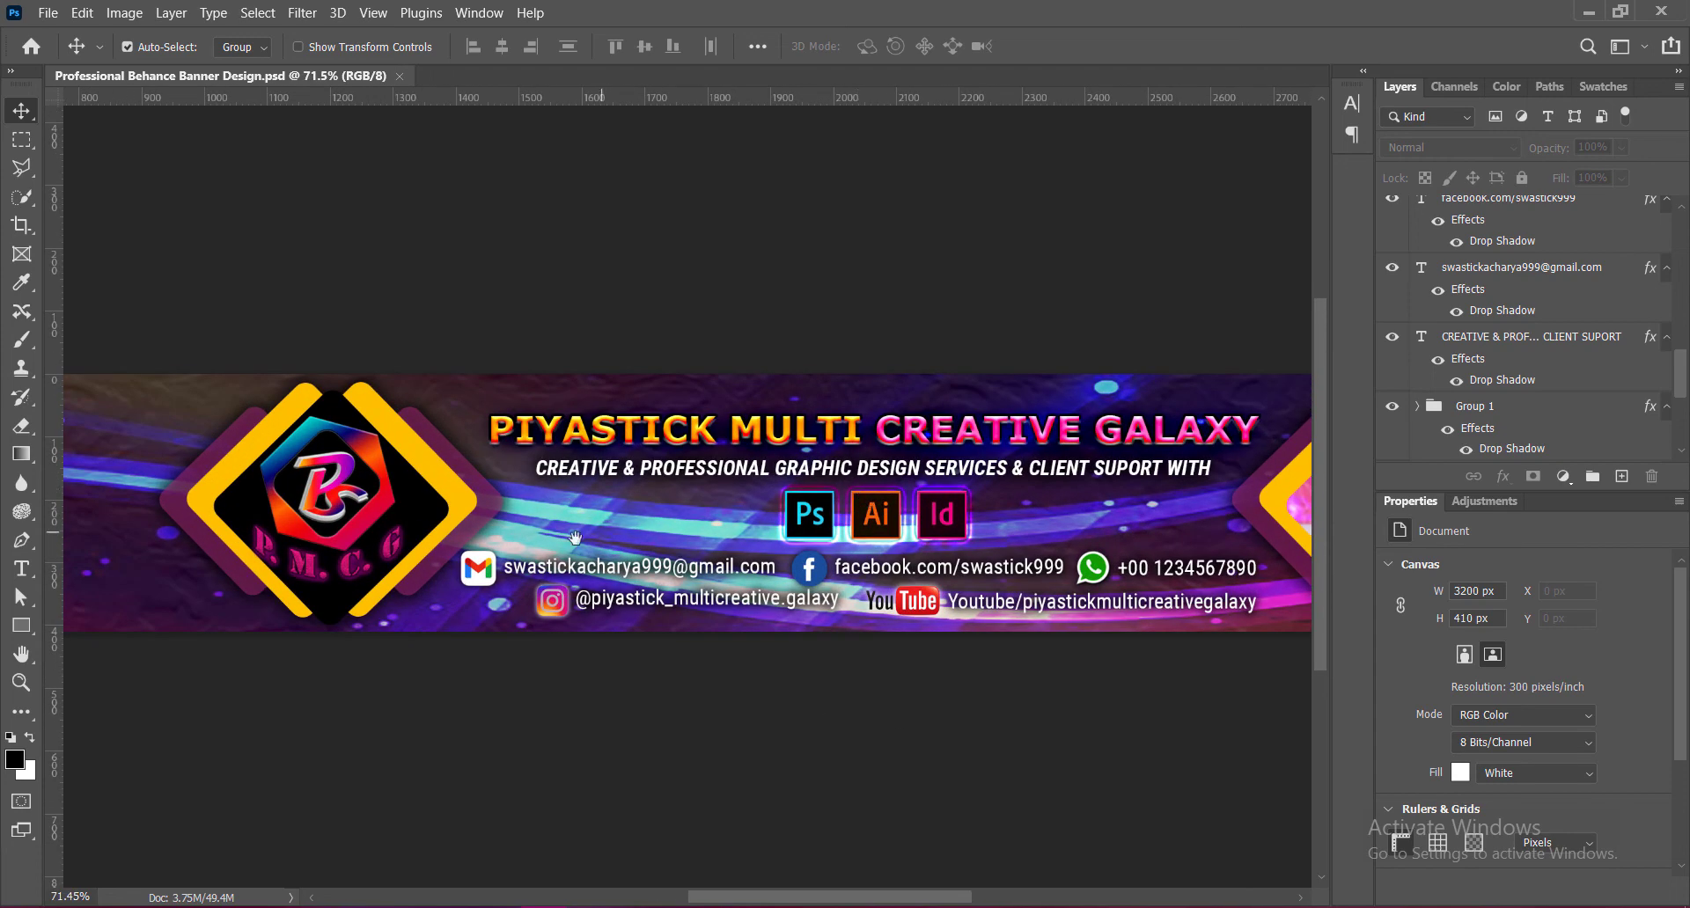
scroll(968, 545, "right", 5)
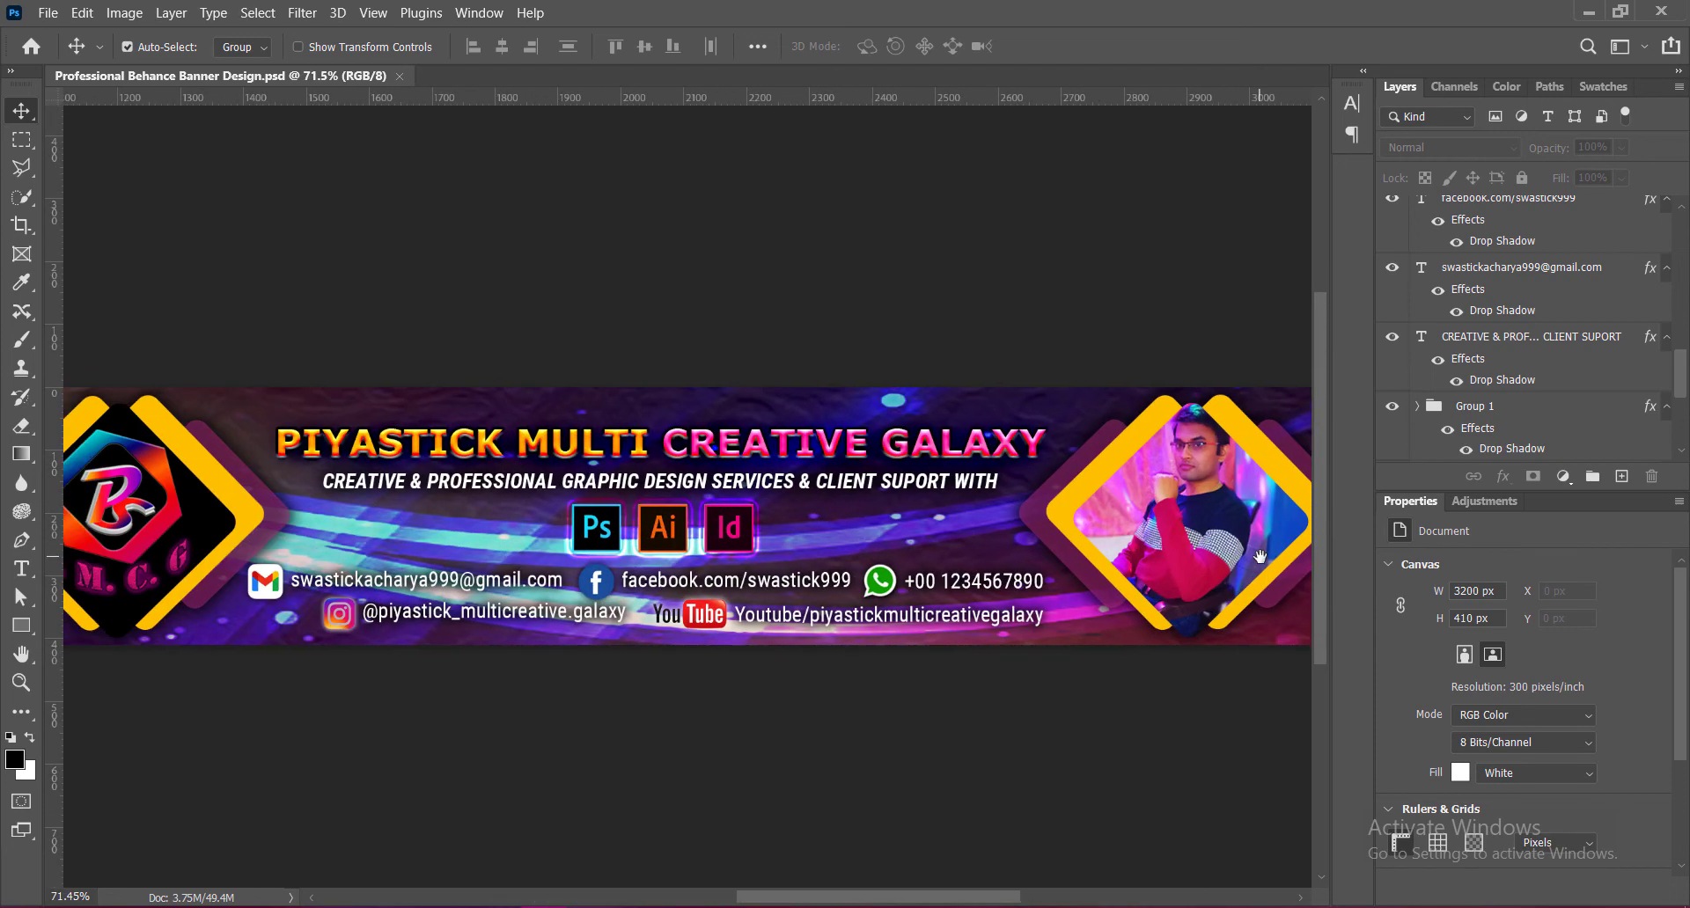
scroll(1025, 556, "down", 2)
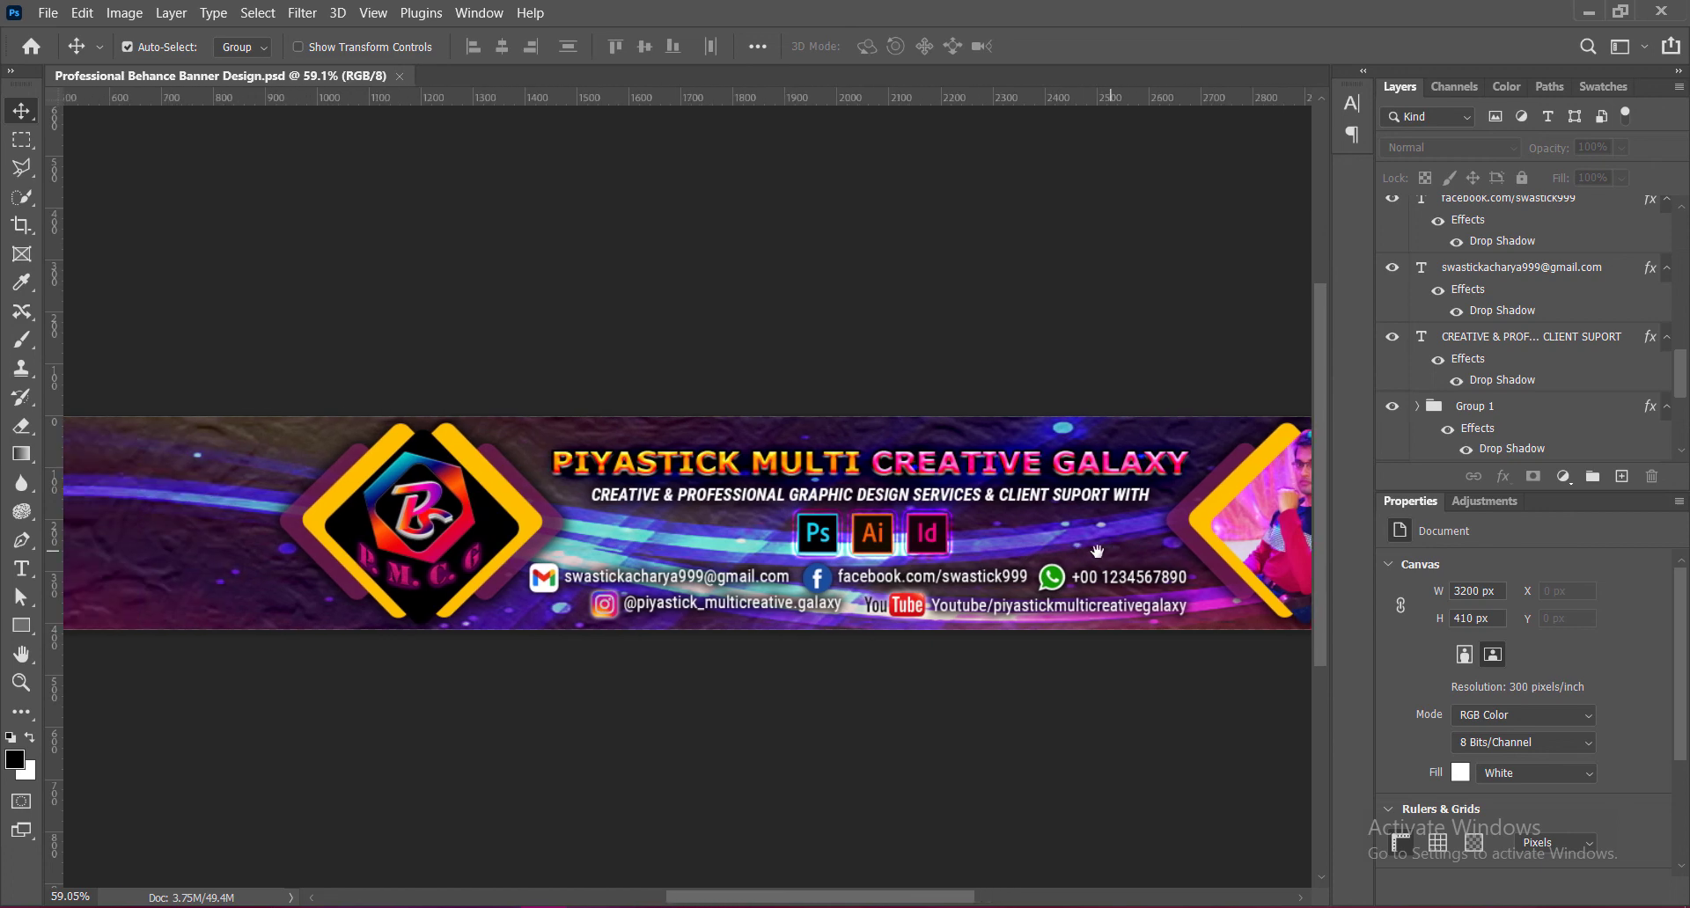
left_click_drag(1083, 550, 850, 541)
scroll(845, 544, "down", 2)
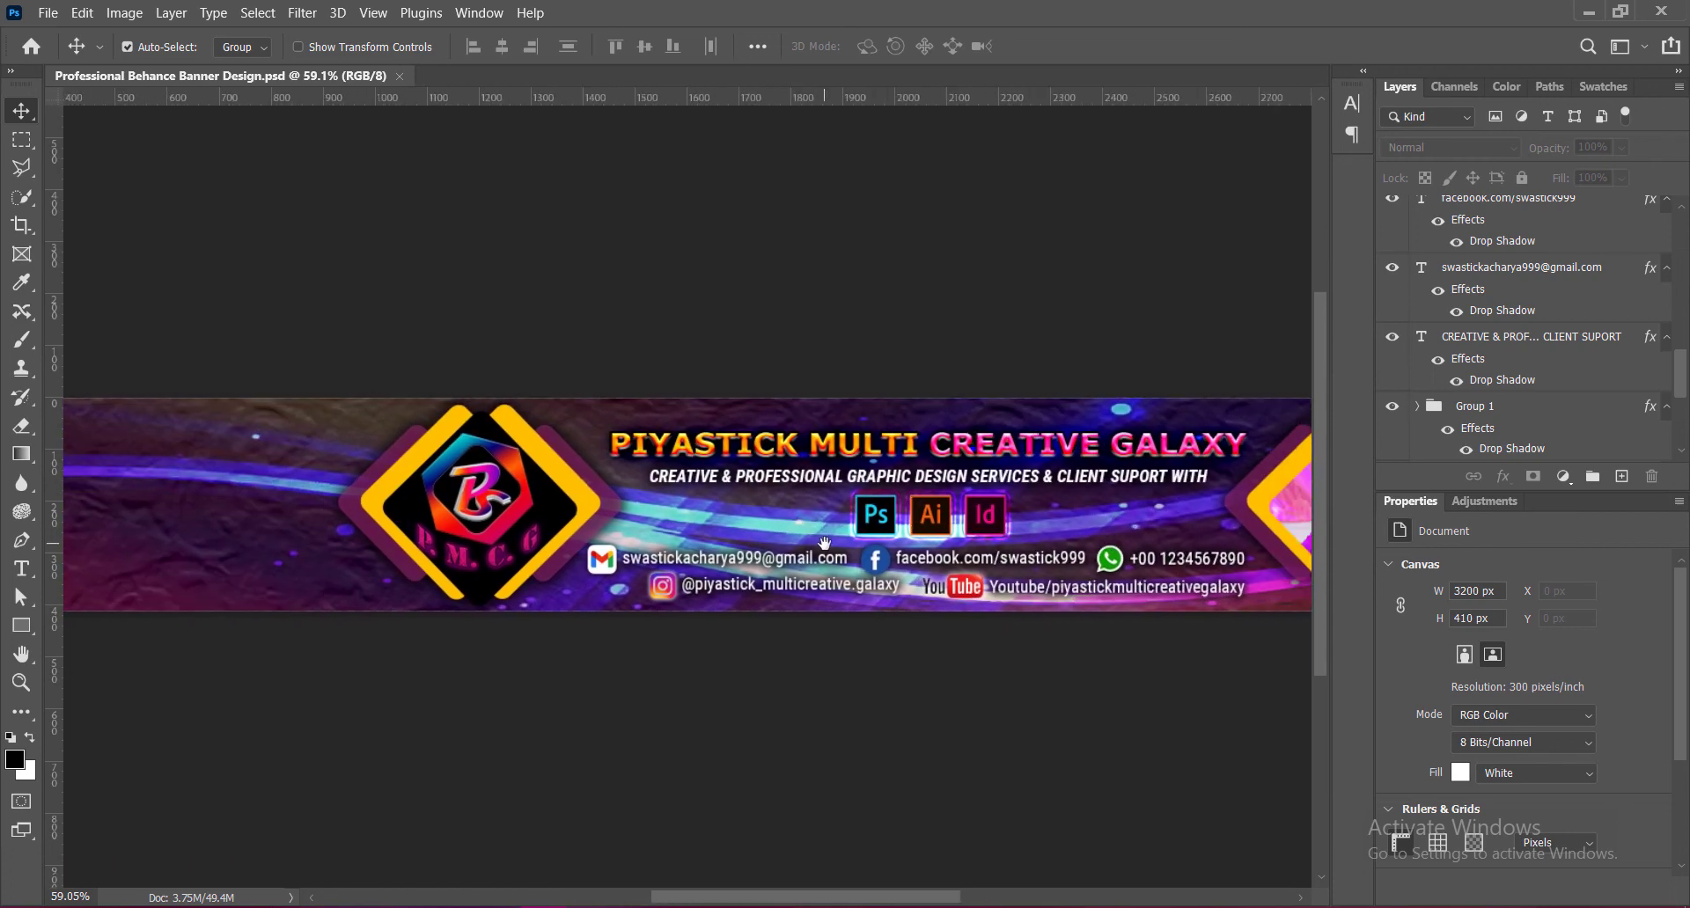
scroll(836, 548, "down", 1)
scroll(831, 550, "down", 1)
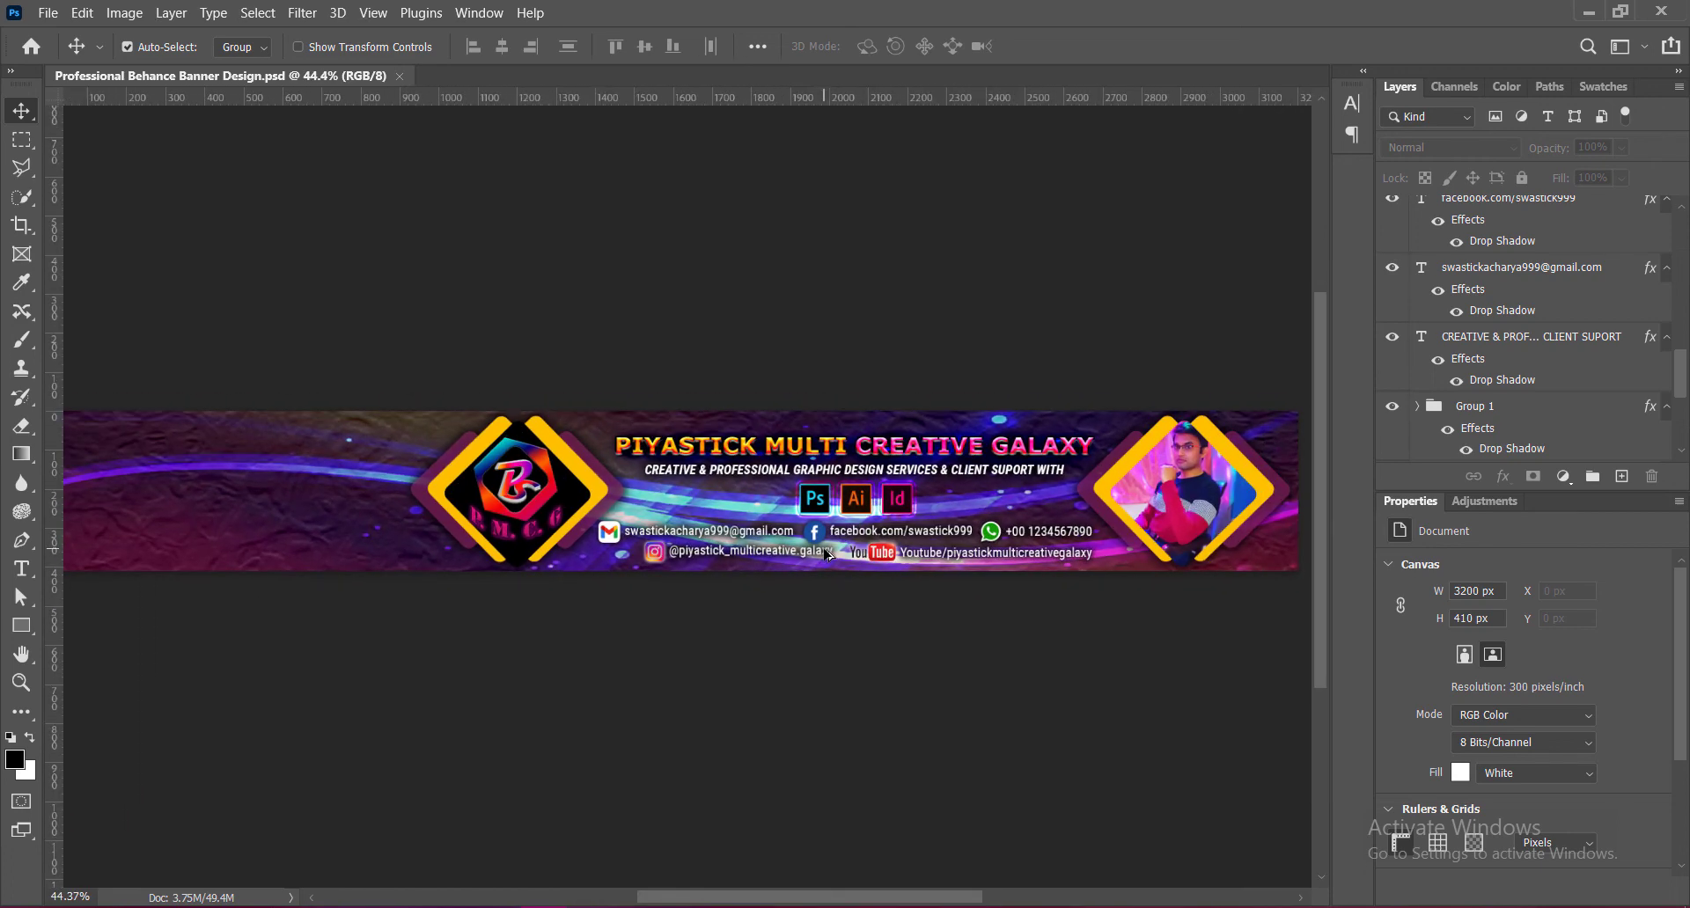
scroll(744, 691, "up", 1)
scroll(735, 704, "down", 1)
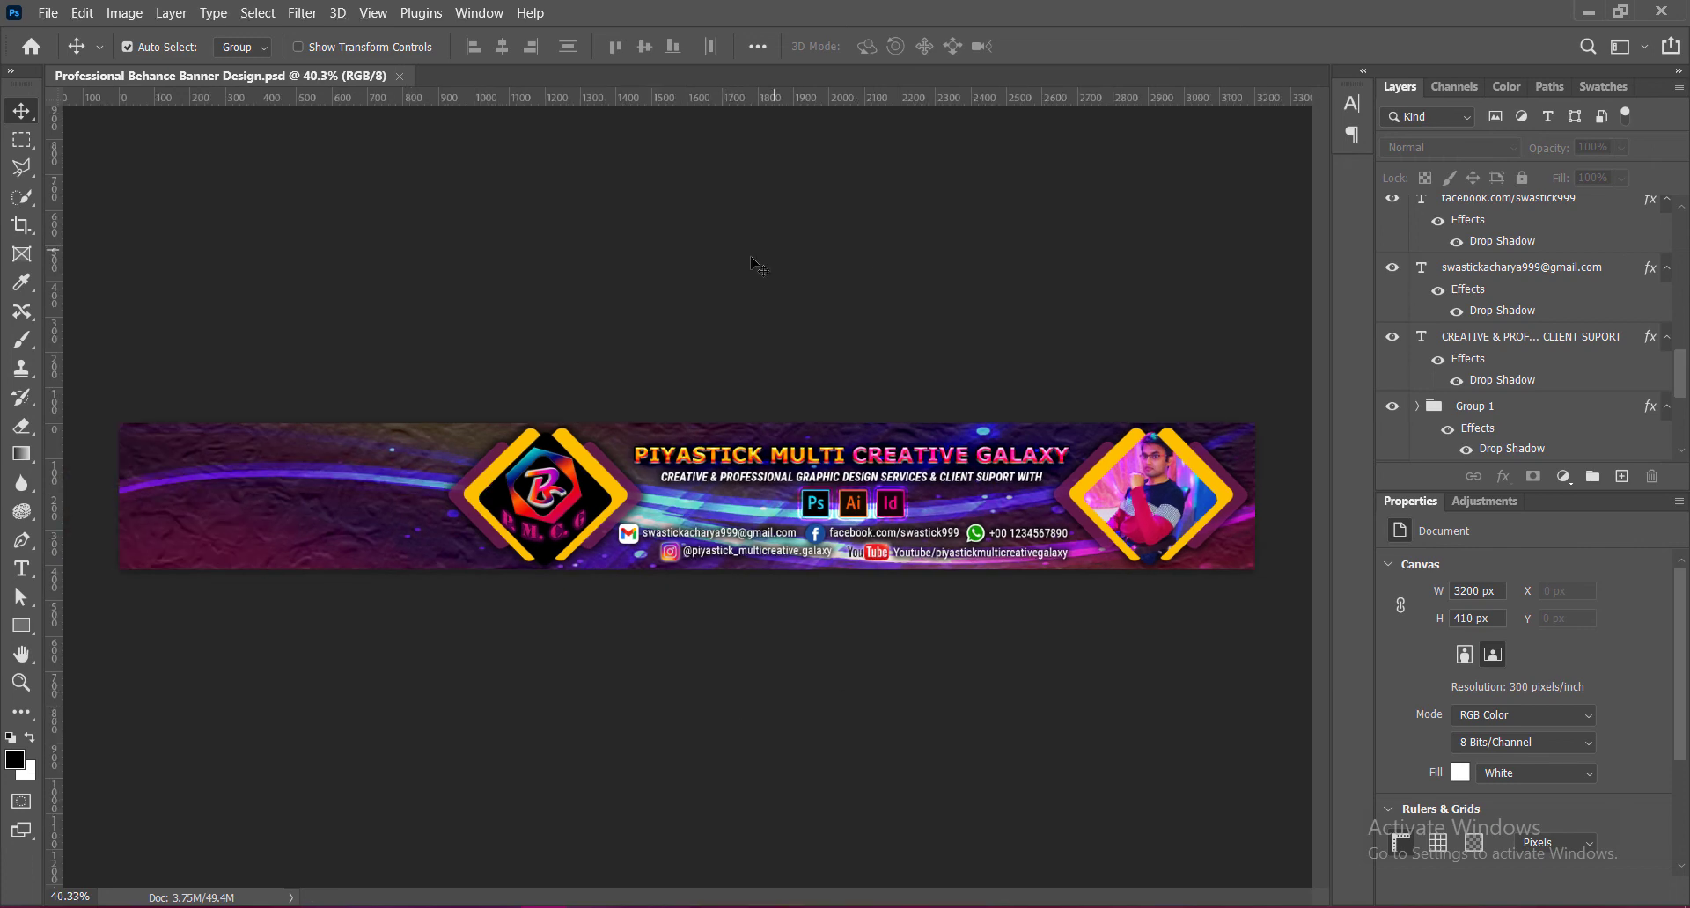